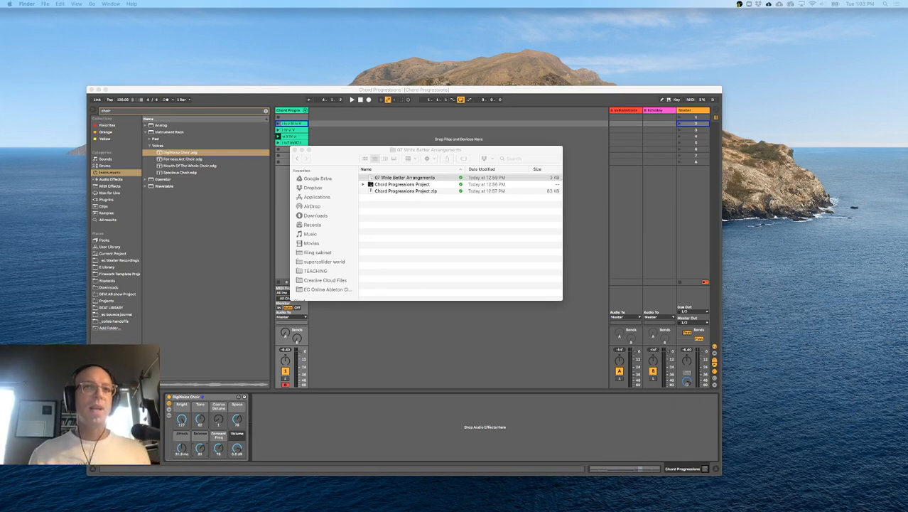
Close the Finder window and open the first chord progression clip's notes, adjusting the height of the note editor
{"action": "left_click", "coordinate": [295, 150]}
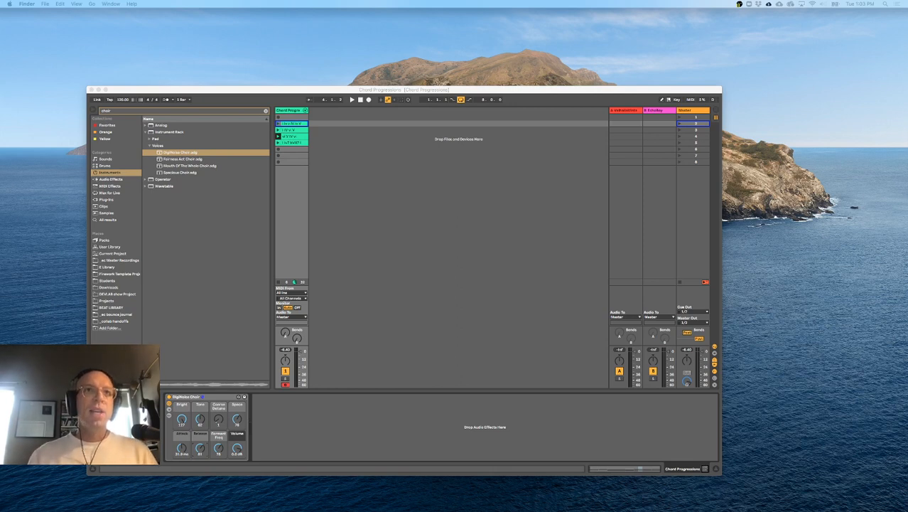
{"action": "left_click", "coordinate": [313, 407]}
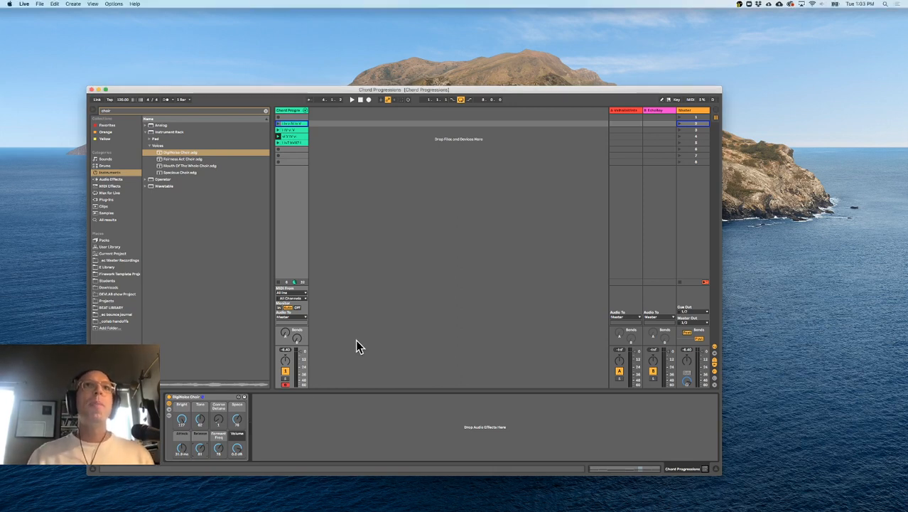
{"action": "double_click", "coordinate": [287, 122]}
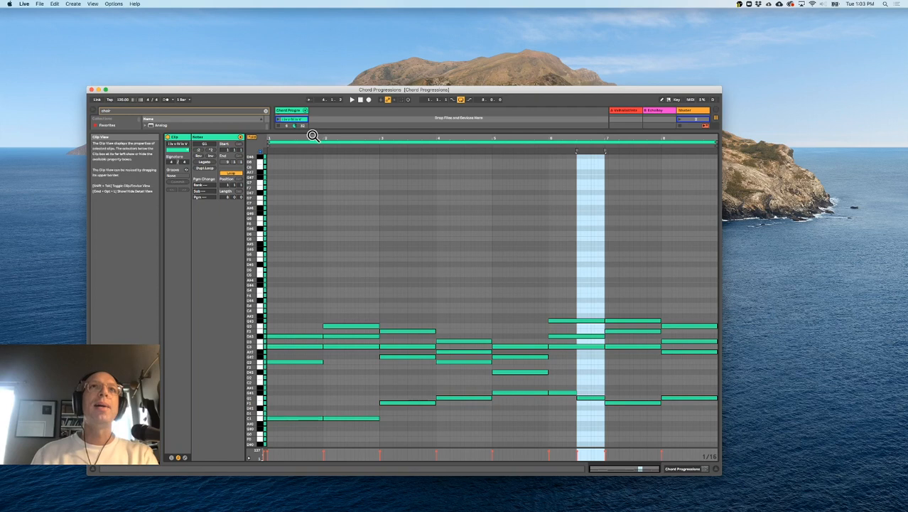
{"action": "left_click_drag", "start_coordinate": [312, 134], "coordinate": [312, 280]}
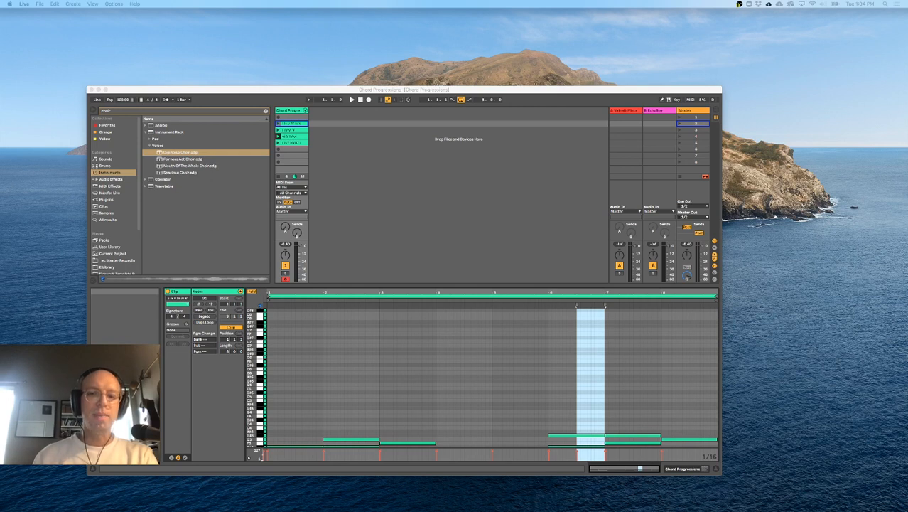
Look through the notes of the other three chord progression clips one after another
{"action": "left_click", "coordinate": [321, 130]}
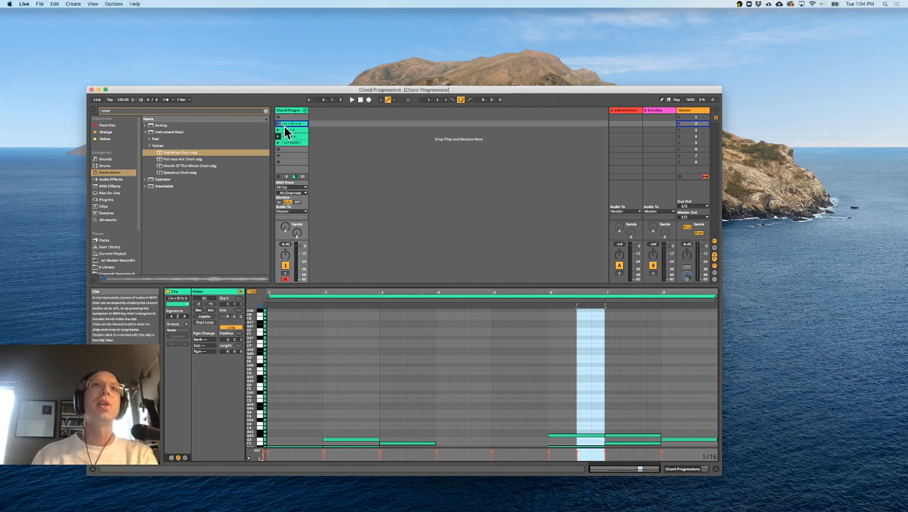
{"action": "left_click", "coordinate": [294, 130]}
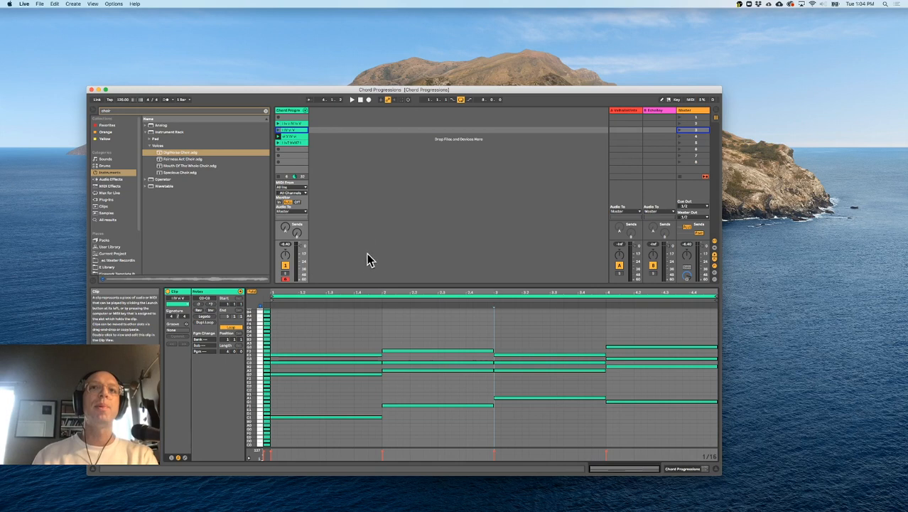
{"action": "left_click", "coordinate": [287, 136]}
{"action": "left_click", "coordinate": [288, 143]}
{"action": "scroll", "coordinate": [352, 355], "scroll_direction": "down", "scroll_amount": 5}
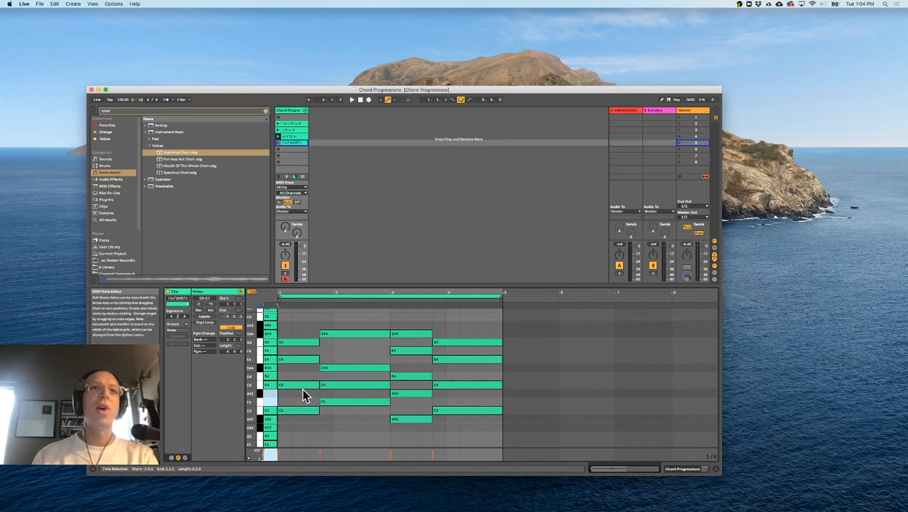
Add F3 and A#3 notes to the column of notes just before bar 1 in the fourth chord progression clip
{"action": "double_click", "coordinate": [270, 403]}
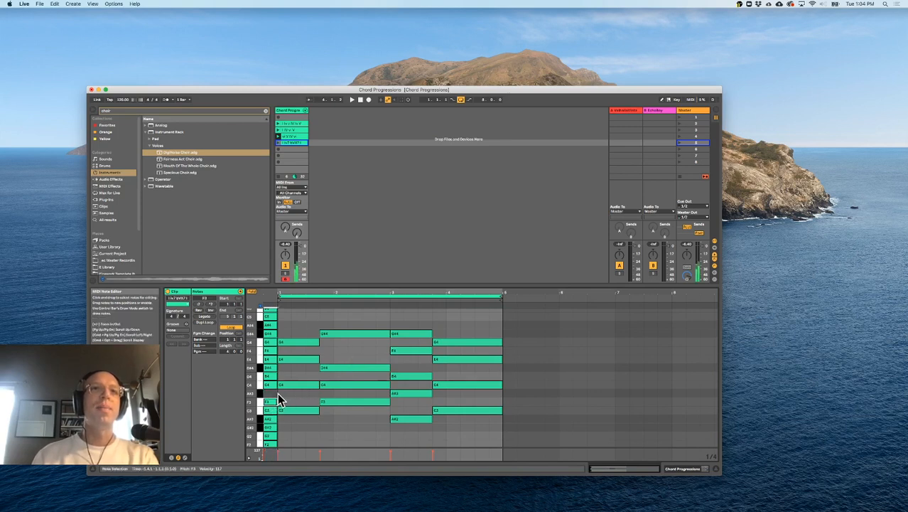
{"action": "double_click", "coordinate": [272, 392]}
{"action": "scroll", "coordinate": [365, 382], "scroll_direction": "down", "scroll_amount": 5}
{"action": "scroll", "coordinate": [365, 381], "scroll_direction": "up", "scroll_amount": 10}
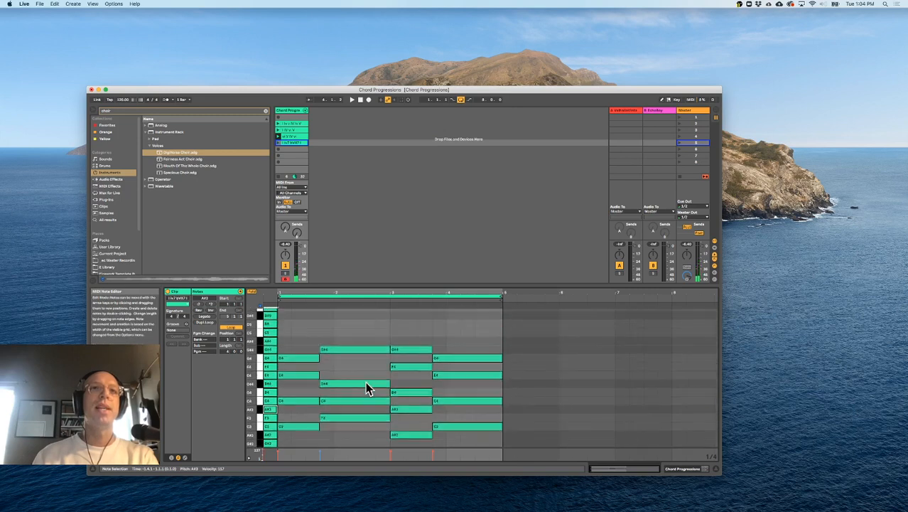
{"action": "scroll", "coordinate": [366, 382], "scroll_direction": "down", "scroll_amount": 4}
{"action": "scroll", "coordinate": [365, 382], "scroll_direction": "up", "scroll_amount": 4}
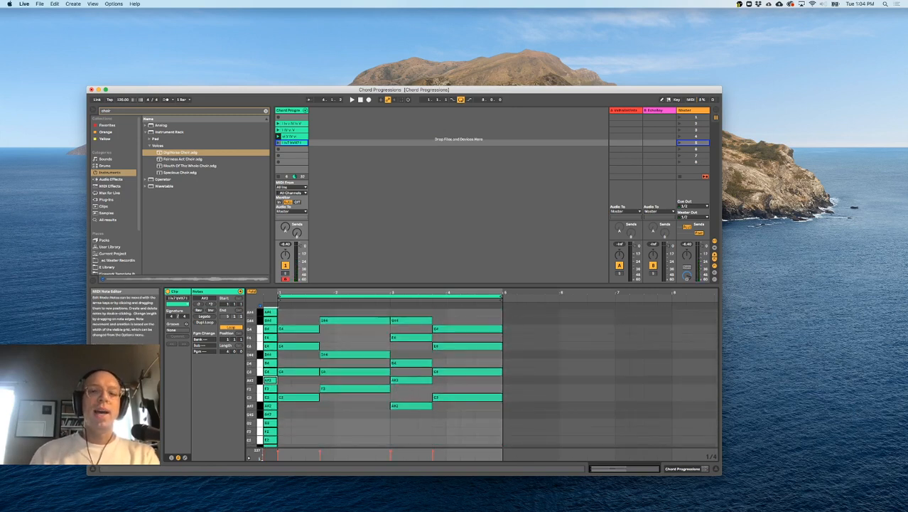
{"action": "scroll", "coordinate": [348, 363], "scroll_direction": "up", "scroll_amount": 1}
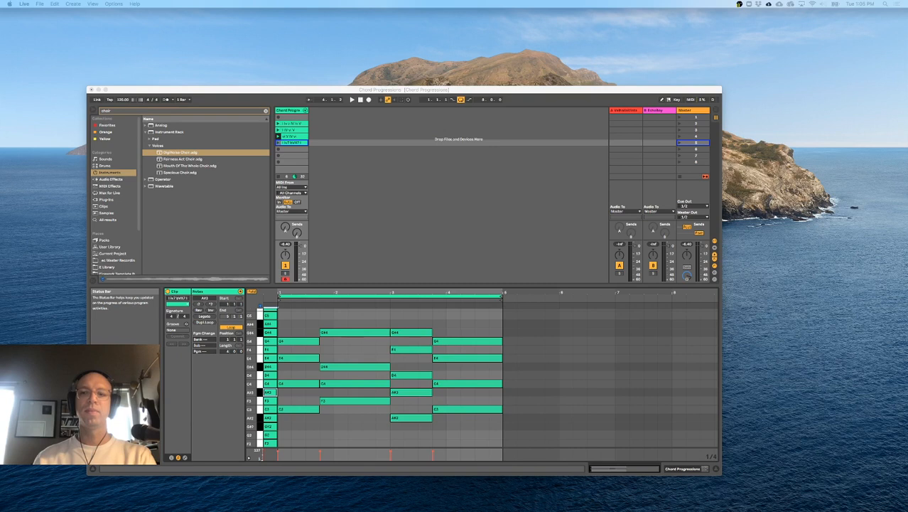
{"action": "scroll", "coordinate": [358, 310], "scroll_direction": "up", "scroll_amount": 3}
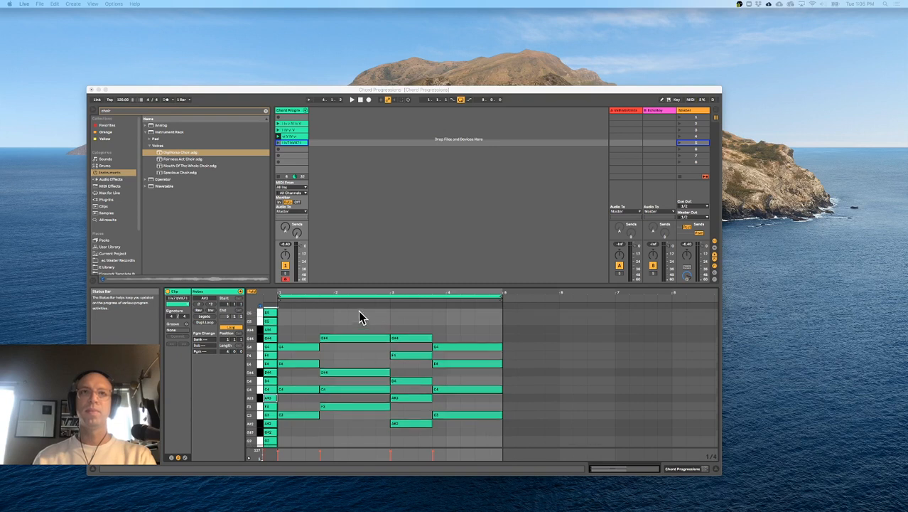
{"action": "scroll", "coordinate": [296, 320], "scroll_direction": "up", "scroll_amount": 2}
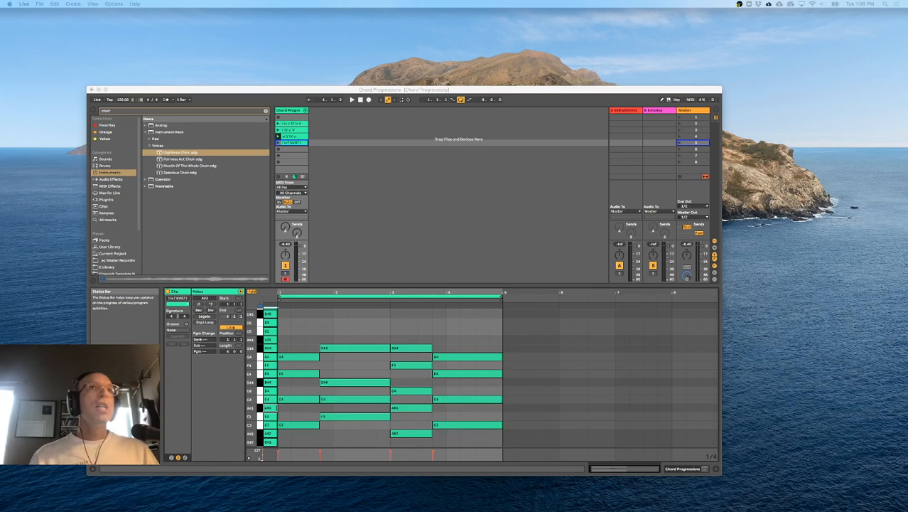
{"action": "scroll", "coordinate": [335, 319], "scroll_direction": "down", "scroll_amount": 2}
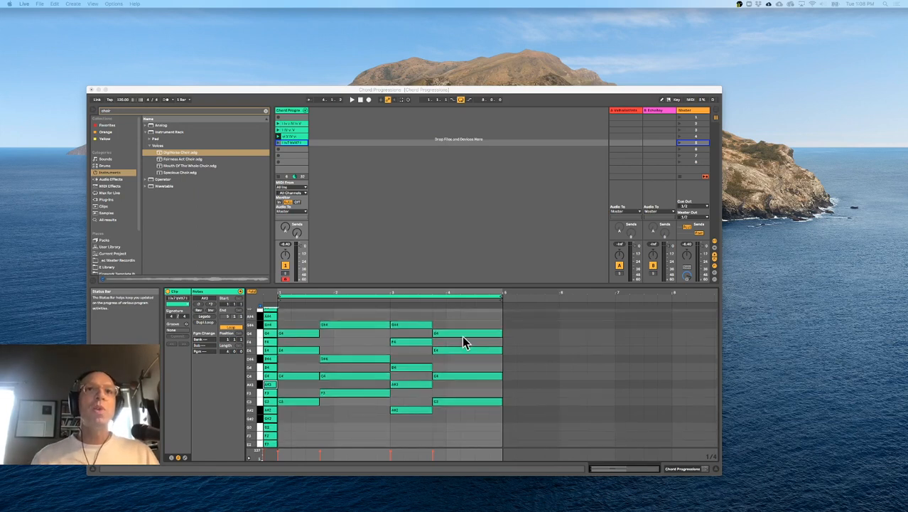
Reopen the first chord progression clip's notes and clear the time selection just before bar 7
{"action": "left_click", "coordinate": [293, 124]}
{"action": "left_click", "coordinate": [293, 124]}
{"action": "scroll", "coordinate": [334, 364], "scroll_direction": "down", "scroll_amount": 5}
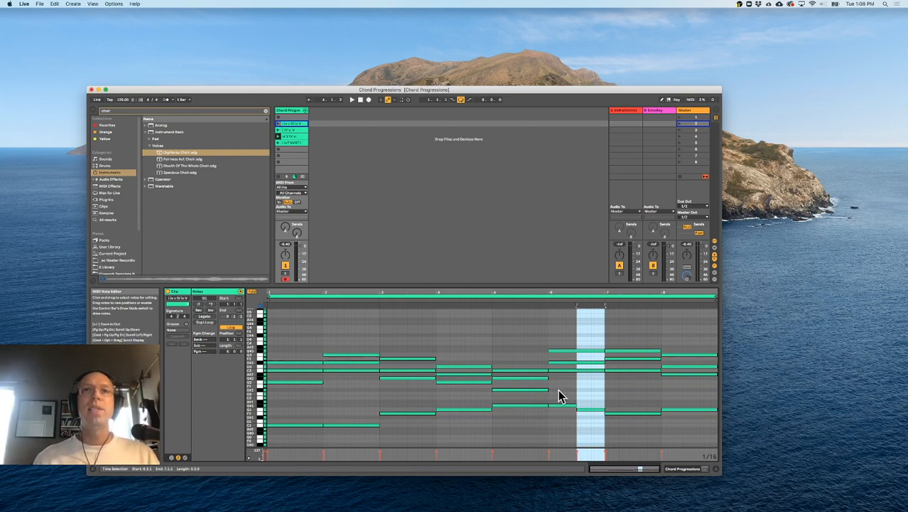
{"action": "left_click", "coordinate": [464, 343]}
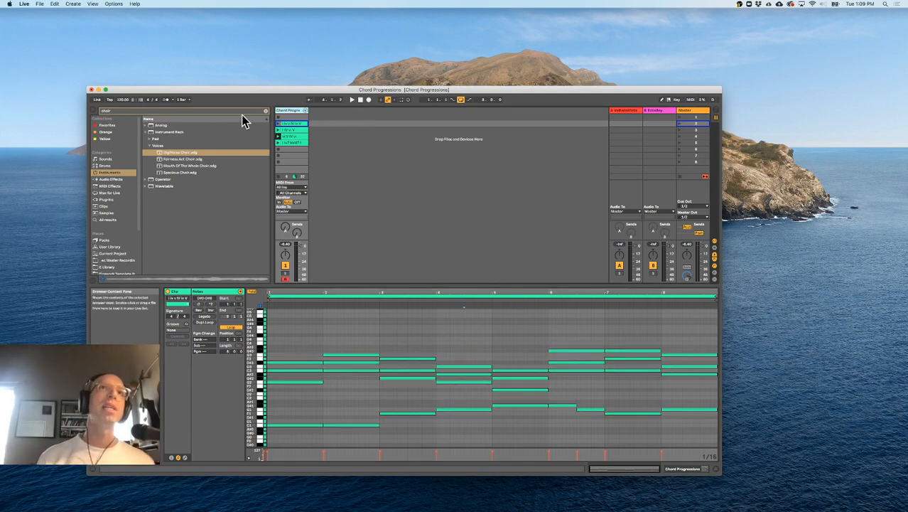
Clear the browser search and place the insert marker at bar 5 of the clip in an enlarged note editor
{"action": "left_click", "coordinate": [265, 111]}
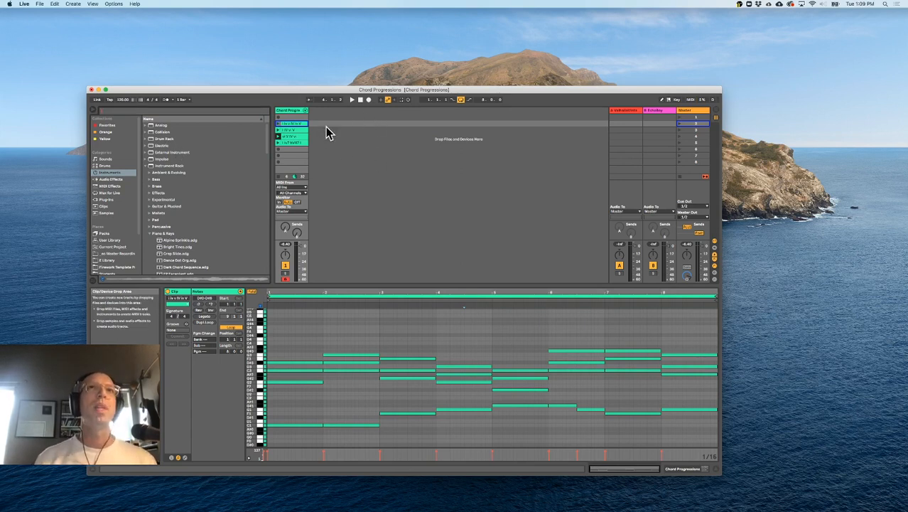
{"action": "left_click", "coordinate": [436, 346]}
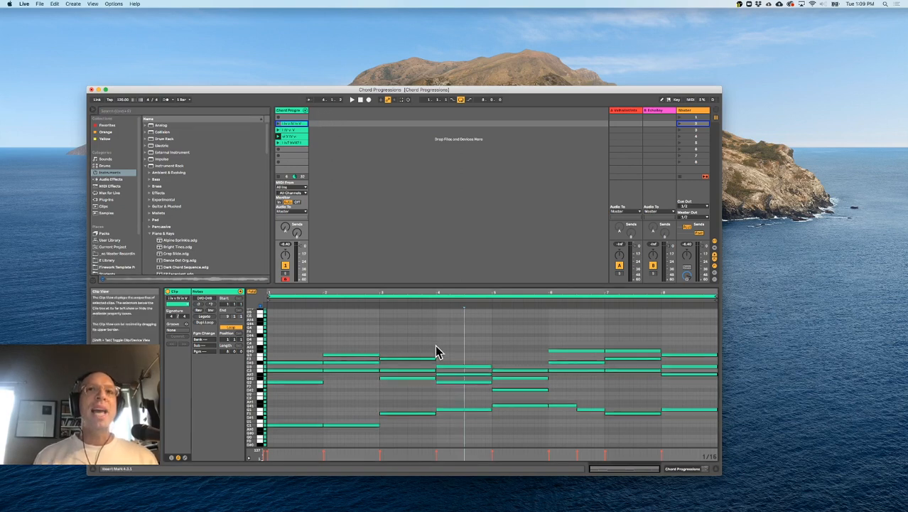
{"action": "left_click", "coordinate": [492, 351]}
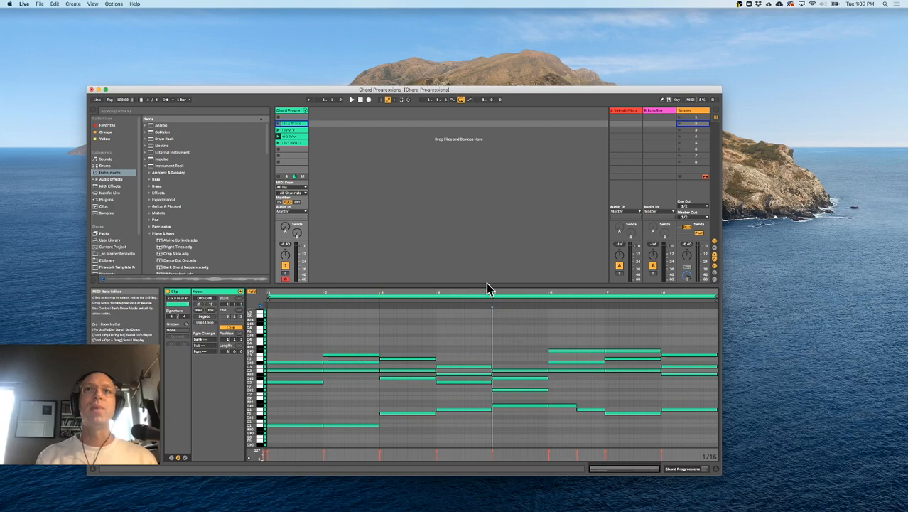
{"action": "left_click_drag", "start_coordinate": [483, 286], "coordinate": [481, 261]}
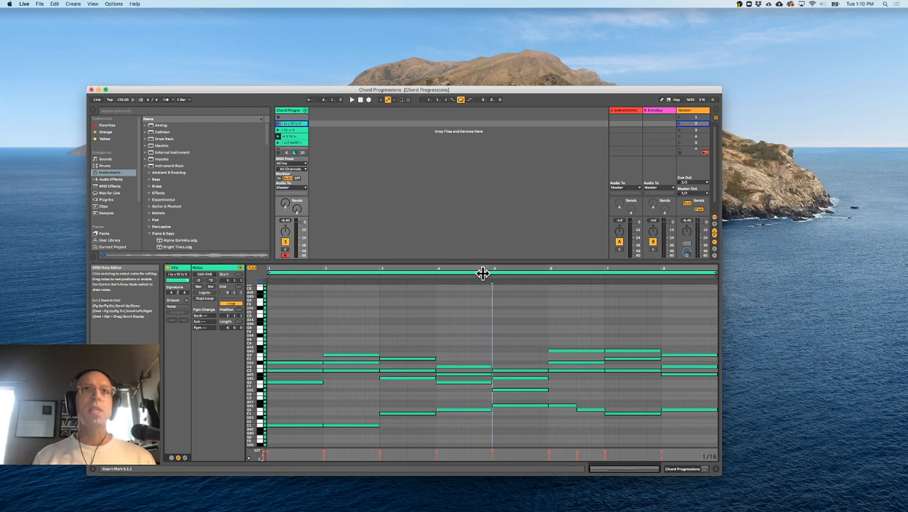
View the third chord clip and the empty Arrangement View, and play the first chord progression clip in Session View
{"action": "left_click", "coordinate": [291, 136]}
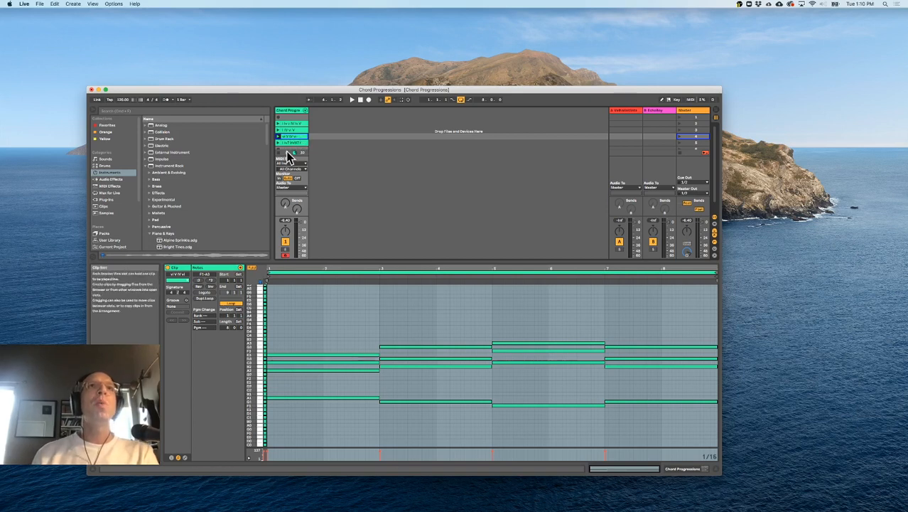
{"action": "key", "text": "Tab"}
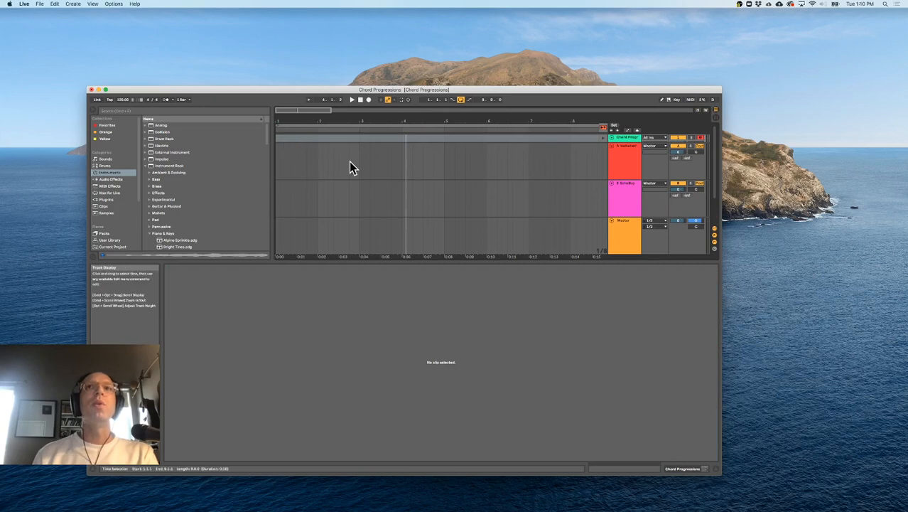
{"action": "key", "text": "Tab"}
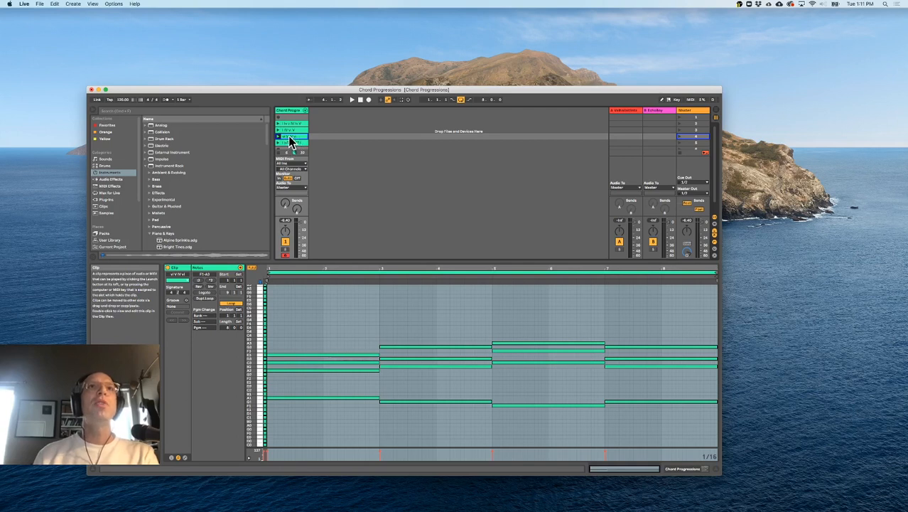
{"action": "left_click", "coordinate": [290, 124]}
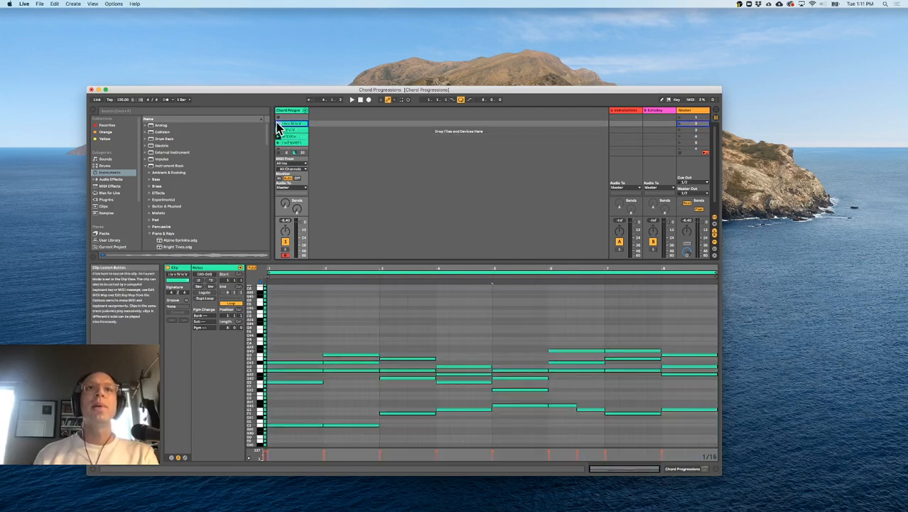
{"action": "left_click", "coordinate": [279, 124]}
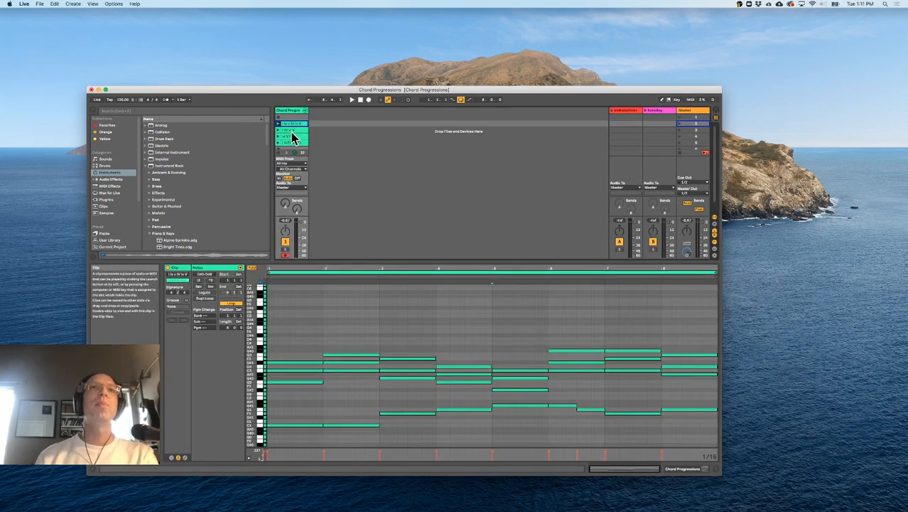
Switch to Arrangement View and shrink the clip view to give the tracks more height
{"action": "mouse_move", "coordinate": [291, 128]}
{"action": "left_mouse_down"}
{"action": "mouse_move", "coordinate": [325, 134]}
{"action": "mouse_move", "coordinate": [330, 127]}
{"action": "mouse_move", "coordinate": [332, 148]}
{"action": "mouse_move", "coordinate": [313, 133]}
{"action": "mouse_move", "coordinate": [301, 142]}
{"action": "mouse_move", "coordinate": [279, 125]}
{"action": "mouse_move", "coordinate": [335, 119]}
{"action": "mouse_move", "coordinate": [285, 138]}
{"action": "left_mouse_up"}
{"action": "key", "text": "Tab"}
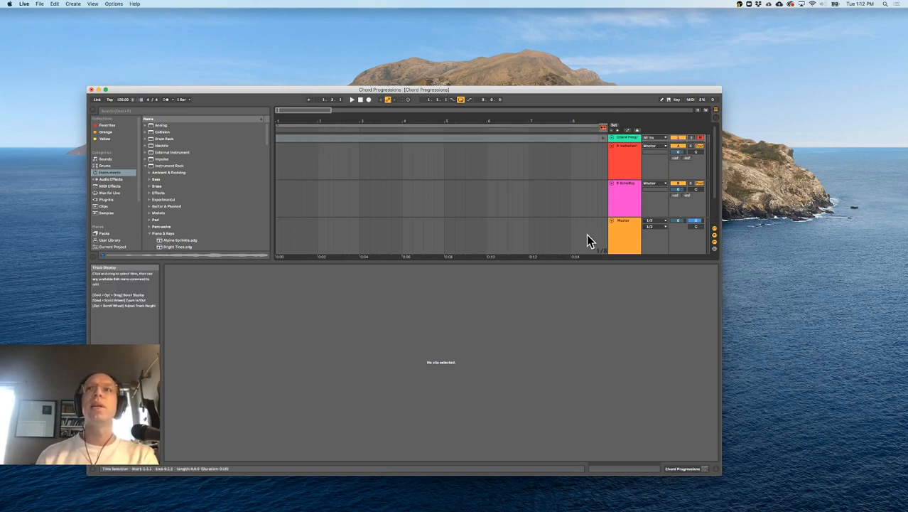
{"action": "left_click_drag", "start_coordinate": [609, 262], "coordinate": [601, 397]}
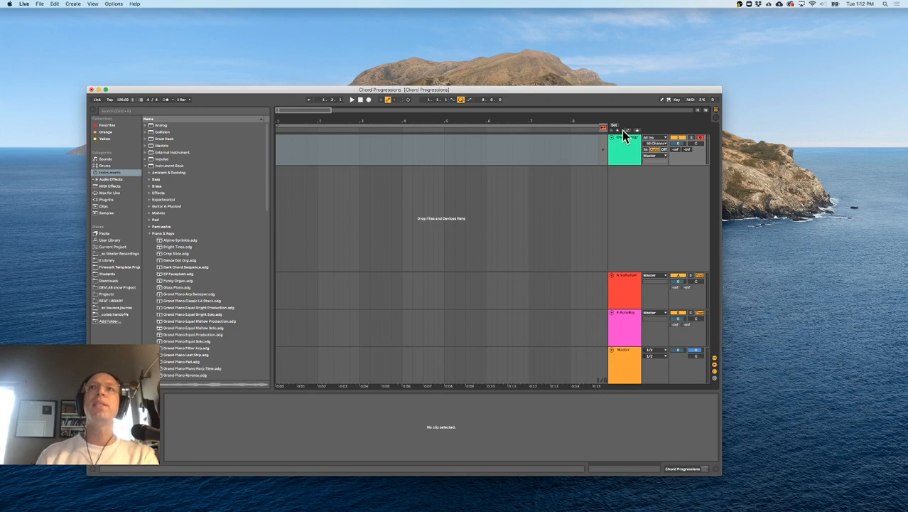
{"action": "left_click", "coordinate": [379, 141]}
Copy the first chord progression clip from Session View to bar 1 of its track in Arrangement View
{"action": "key", "text": "Tab"}
{"action": "key", "text": "Tab"}
{"action": "left_click_drag", "start_coordinate": [299, 127], "coordinate": [278, 146]}
{"action": "left_click_drag", "start_coordinate": [399, 117], "coordinate": [354, 117]}
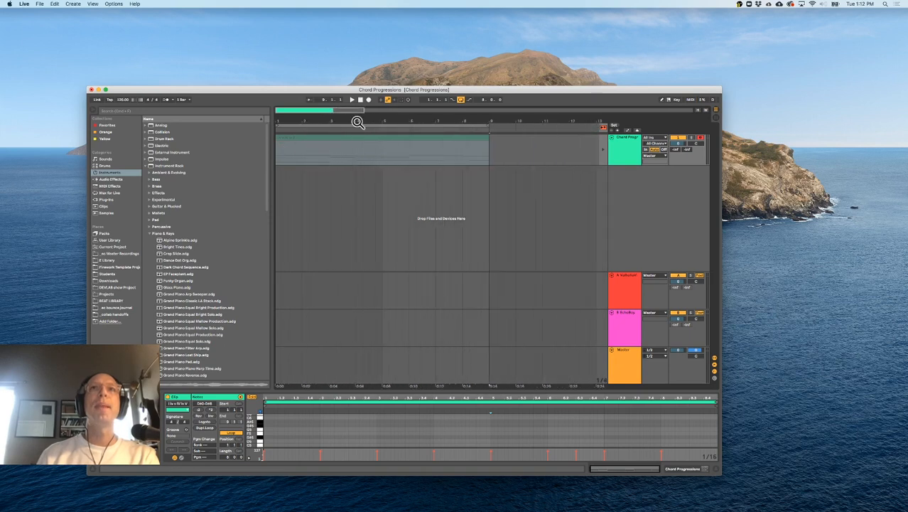
Place the insert marker at bar 4 and return the chord progression track's playback to the Arrangement
{"action": "left_click", "coordinate": [357, 149]}
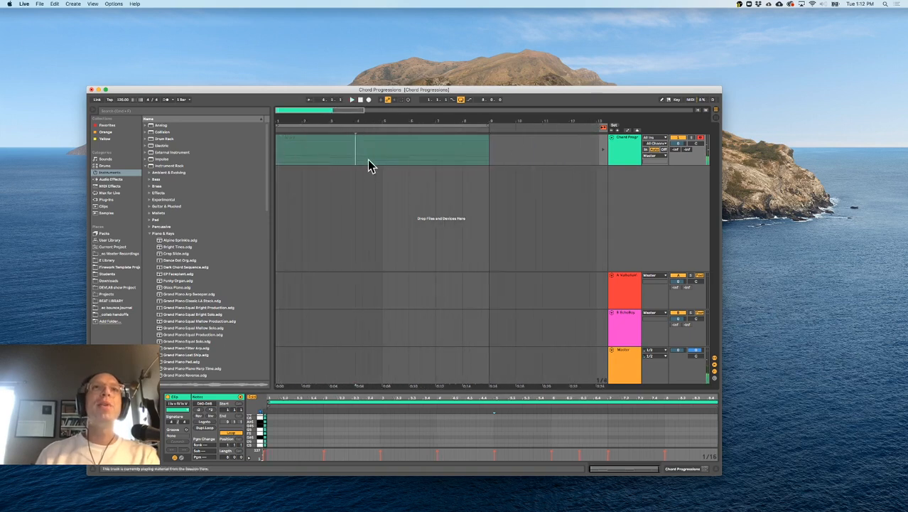
{"action": "key", "text": "Tab"}
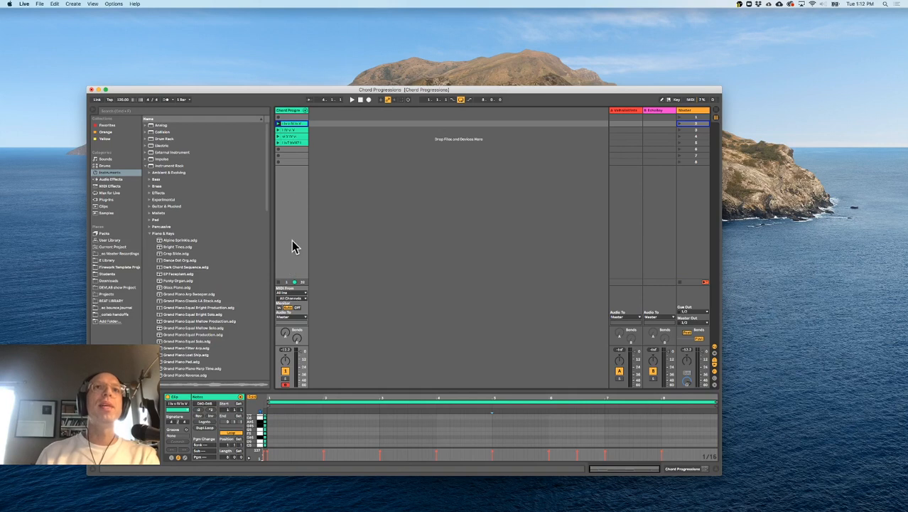
{"action": "key", "text": "Tab"}
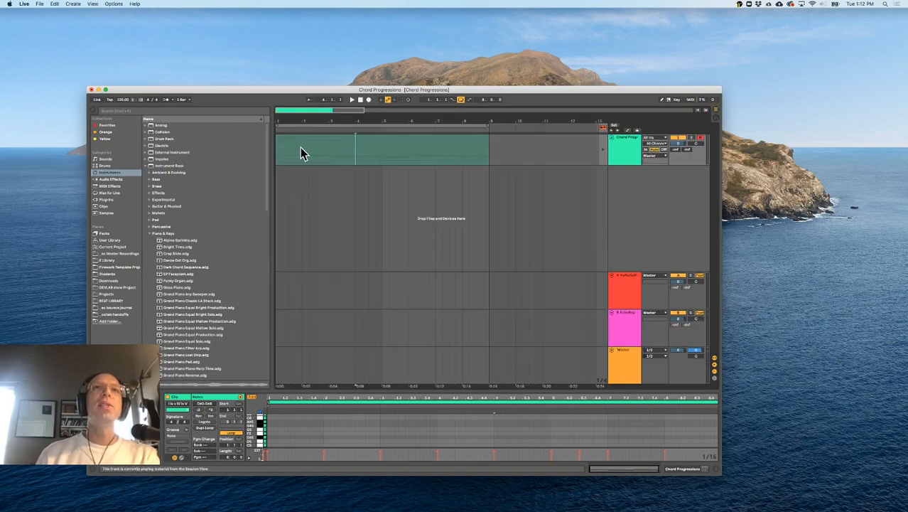
{"action": "left_click", "coordinate": [604, 130]}
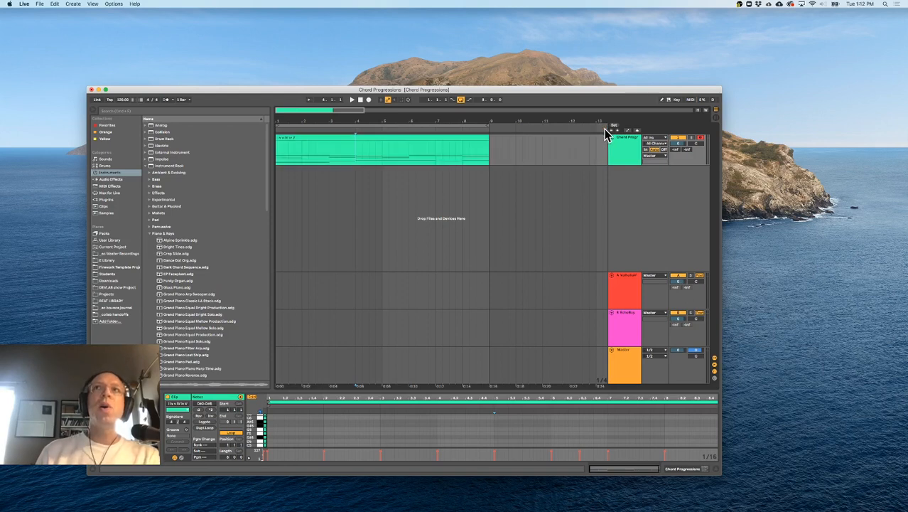
{"action": "key", "text": "Tab"}
{"action": "key", "text": "Tab"}
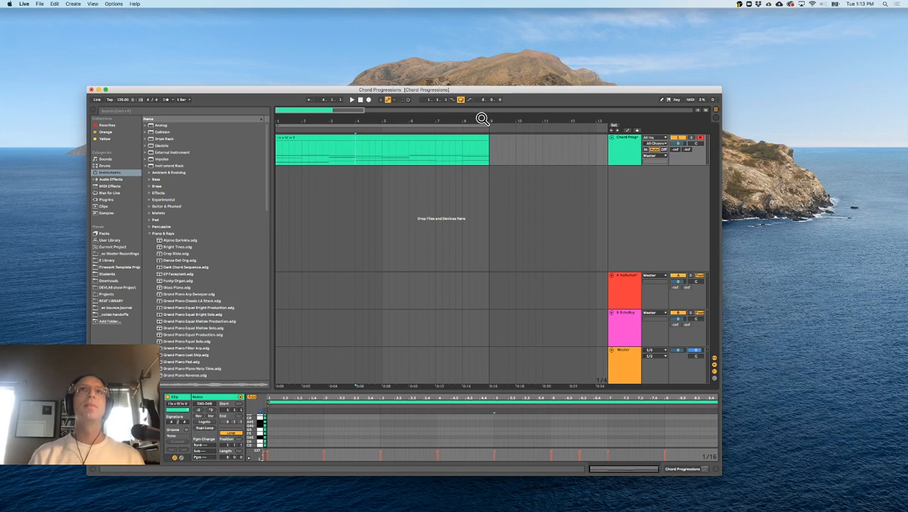
Move the Live window to the screen's upper-left corner and enlarge it to fill the display
{"action": "left_click_drag", "start_coordinate": [420, 94], "coordinate": [340, 21]}
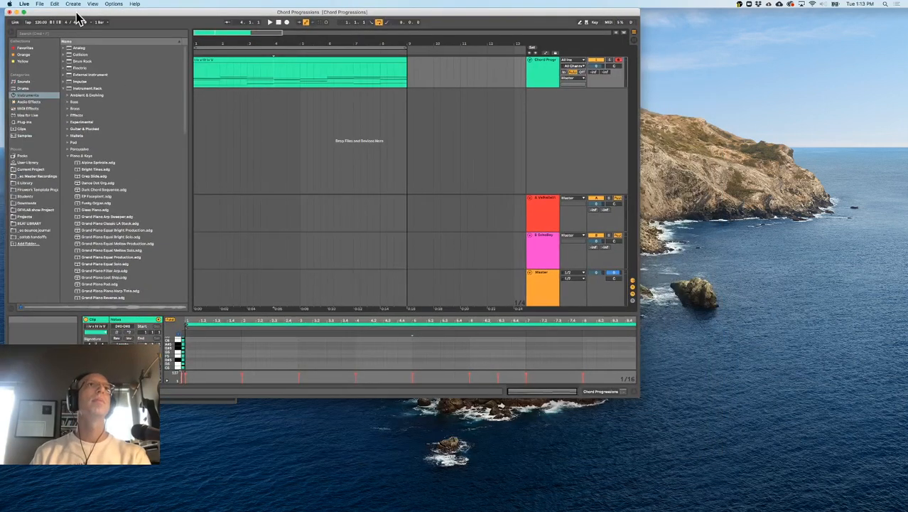
{"action": "left_click_drag", "start_coordinate": [77, 13], "coordinate": [75, 13]}
{"action": "left_click_drag", "start_coordinate": [640, 398], "coordinate": [907, 509]}
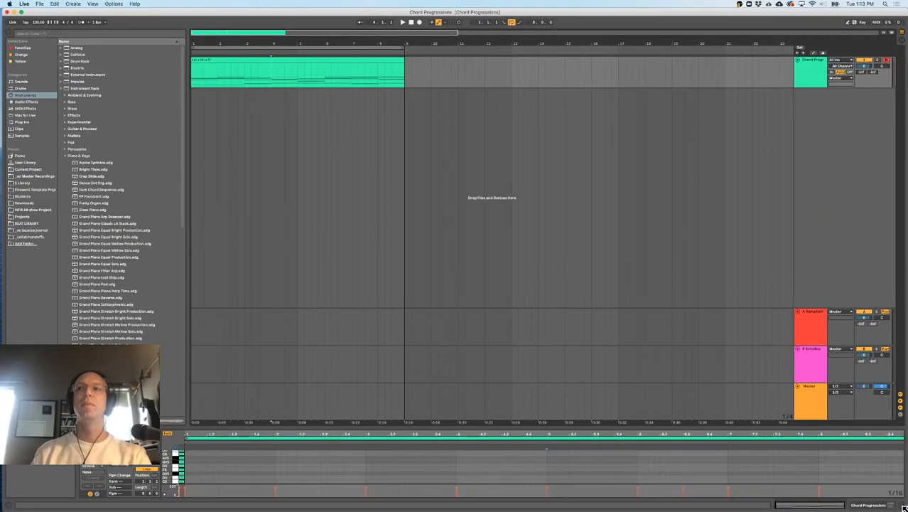
Enlarge the interface by raising the Zoom Display value in the Look/Feel preferences, and close the preferences
{"action": "left_click", "coordinate": [511, 311]}
{"action": "key", "text": "super+comma"}
{"action": "left_click", "coordinate": [376, 171]}
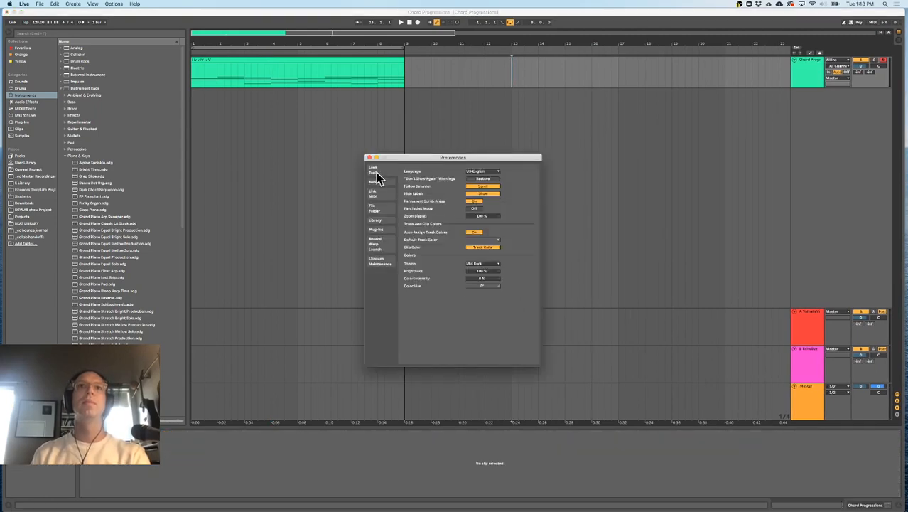
{"action": "mouse_move", "coordinate": [493, 217]}
{"action": "left_mouse_down"}
{"action": "mouse_move", "coordinate": [493, 152]}
{"action": "mouse_move", "coordinate": [493, 205]}
{"action": "mouse_move", "coordinate": [493, 194]}
{"action": "mouse_move", "coordinate": [486, 202]}
{"action": "left_mouse_up"}
{"action": "left_click", "coordinate": [369, 157]}
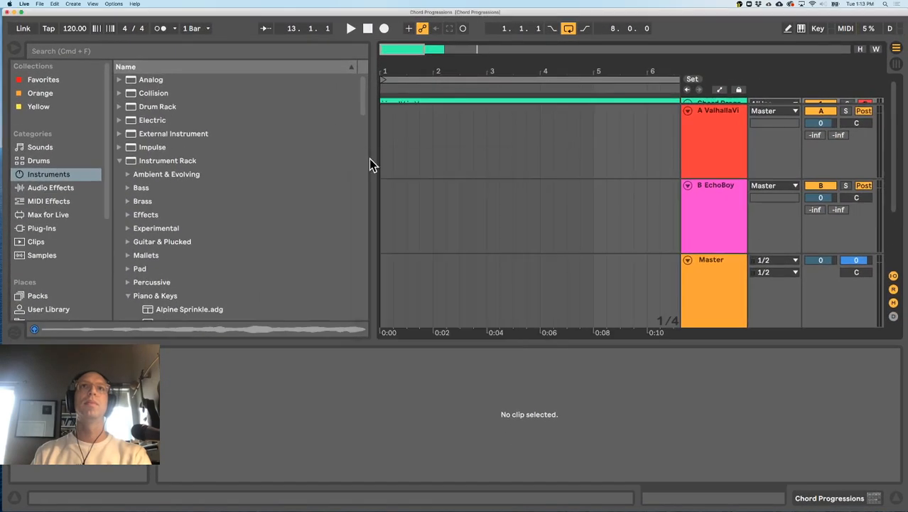
Hide the browser and the return tracks to free space around the chord progression track
{"action": "key", "text": "super+alt+b"}
{"action": "left_click", "coordinate": [712, 139]}
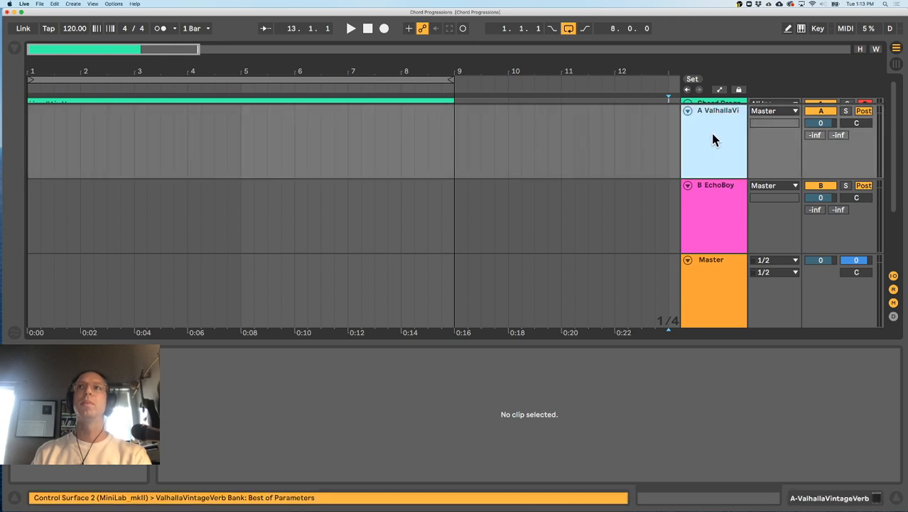
{"action": "key", "text": "Delete"}
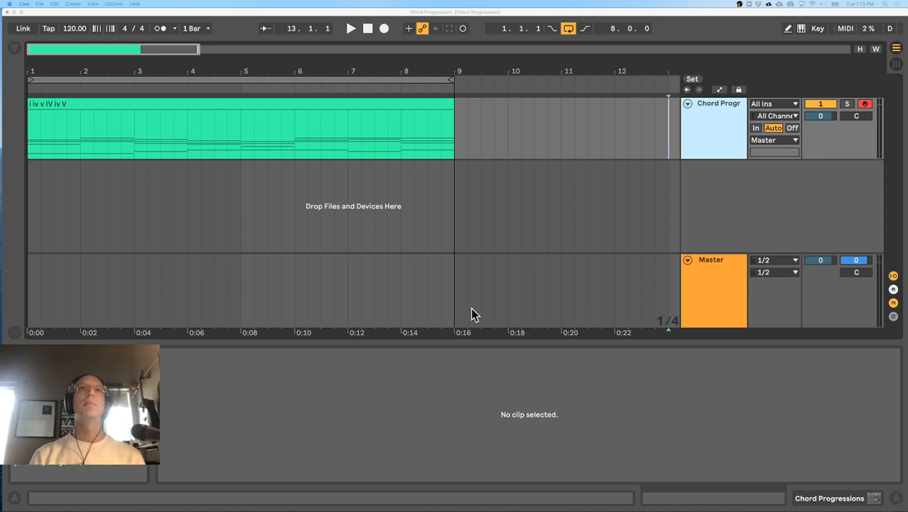
Select the chord progression clip and enlarge the clip view so its chord notes can be read below the arrangement
{"action": "left_click", "coordinate": [455, 245]}
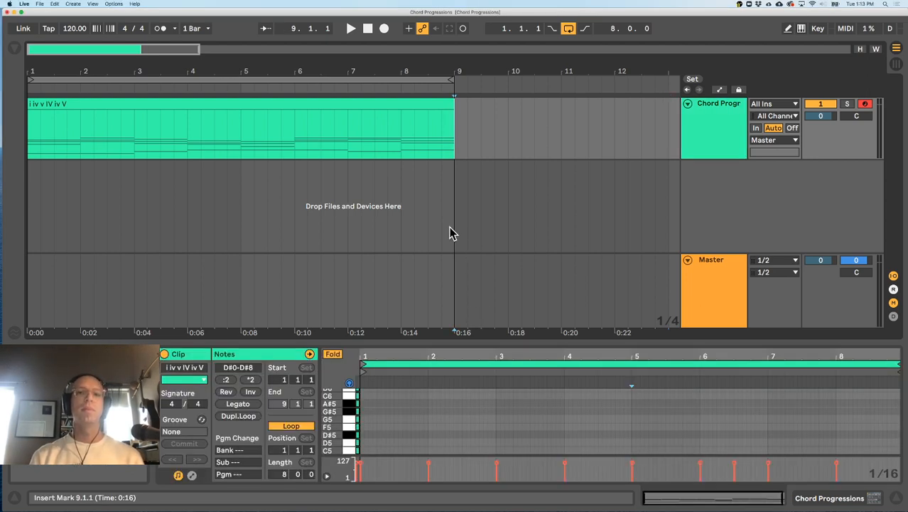
{"action": "left_click", "coordinate": [280, 102]}
{"action": "left_click", "coordinate": [82, 102]}
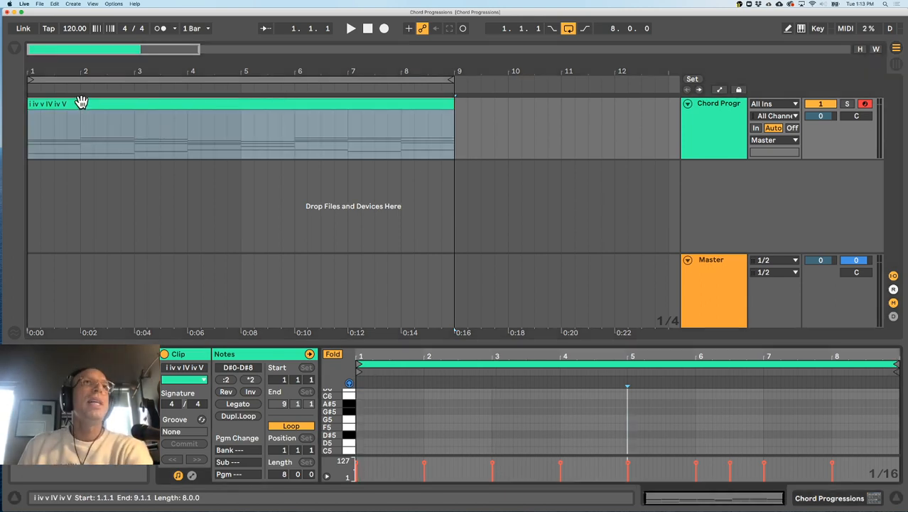
{"action": "left_click_drag", "start_coordinate": [409, 334], "coordinate": [414, 236]}
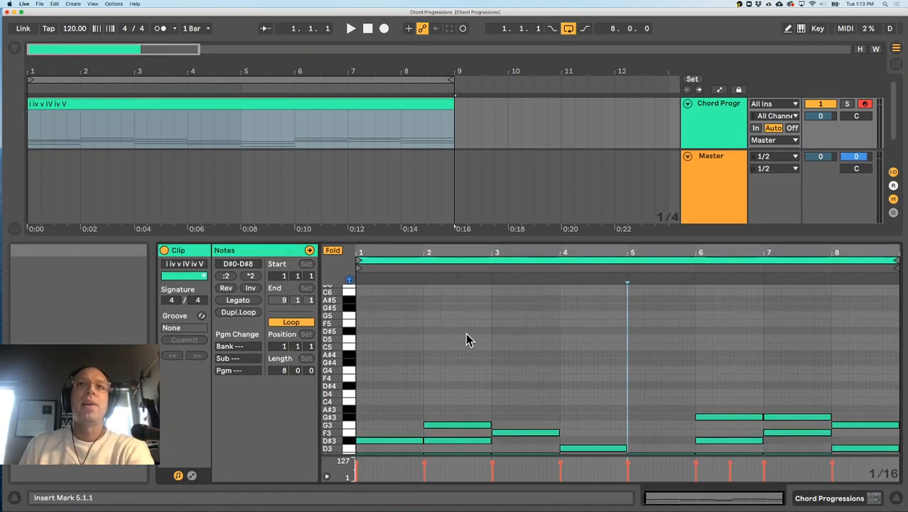
{"action": "scroll", "coordinate": [466, 337], "scroll_direction": "down", "scroll_amount": 10}
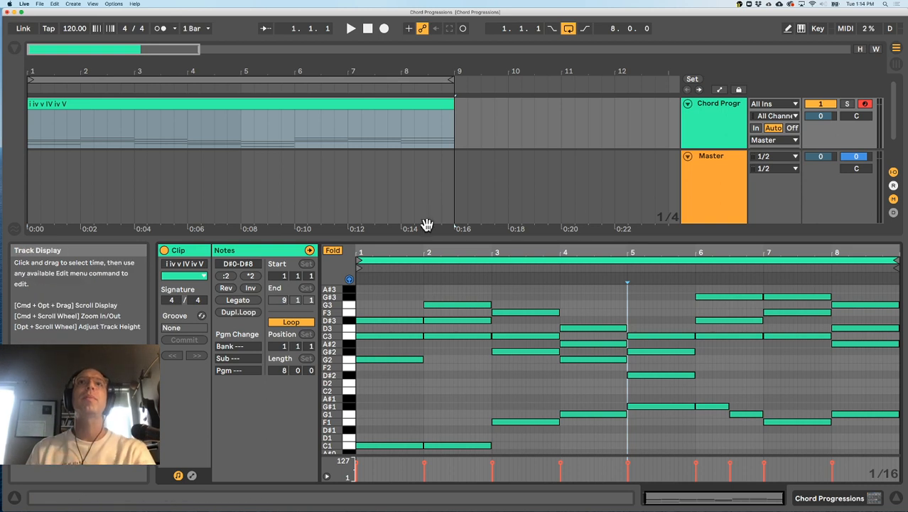
{"action": "left_click_drag", "start_coordinate": [426, 239], "coordinate": [426, 309]}
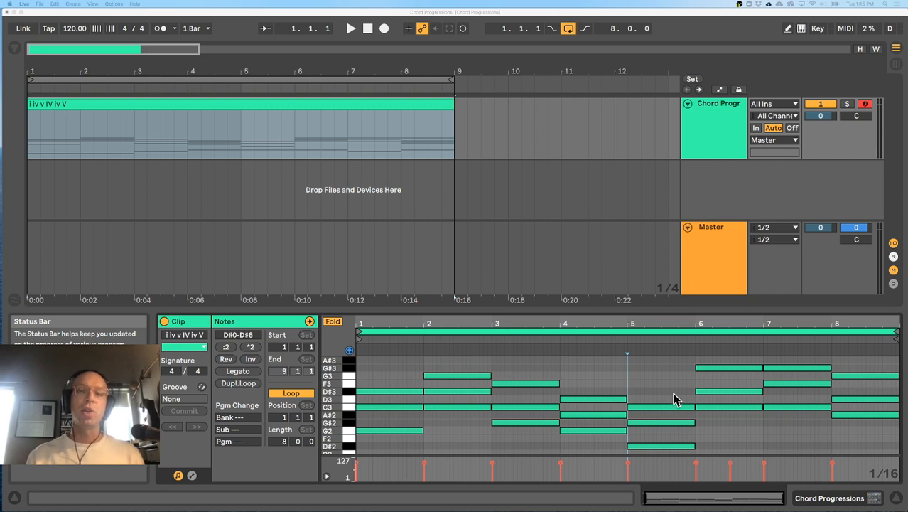
{"action": "scroll", "coordinate": [671, 377], "scroll_direction": "down", "scroll_amount": 2}
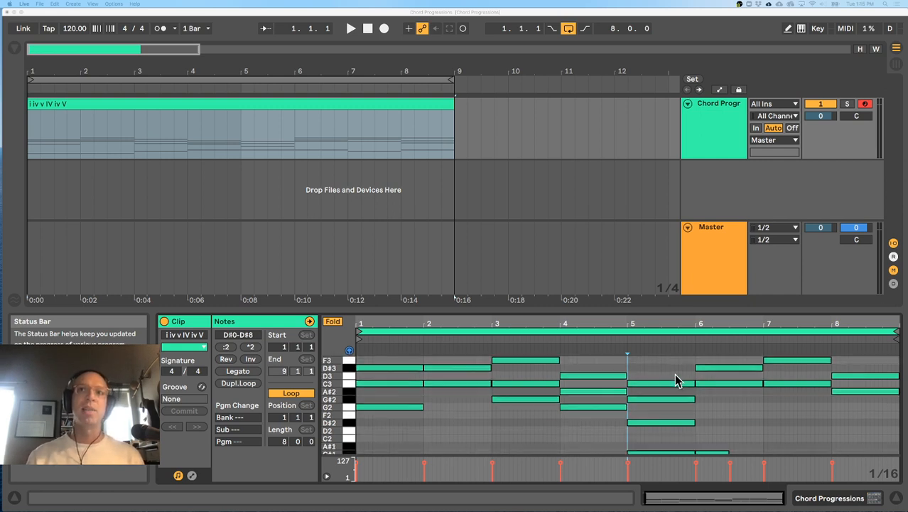
{"action": "scroll", "coordinate": [674, 381], "scroll_direction": "up", "scroll_amount": 2}
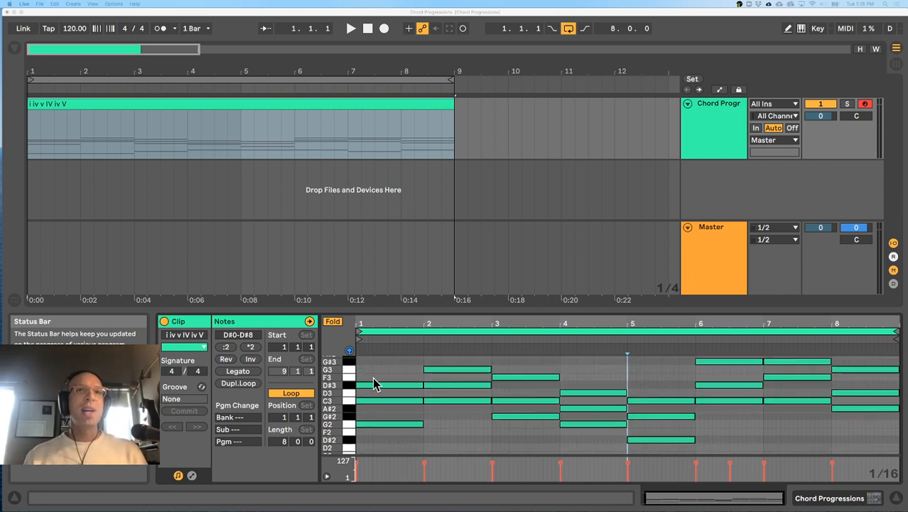
{"action": "scroll", "coordinate": [365, 377], "scroll_direction": "down", "scroll_amount": 1}
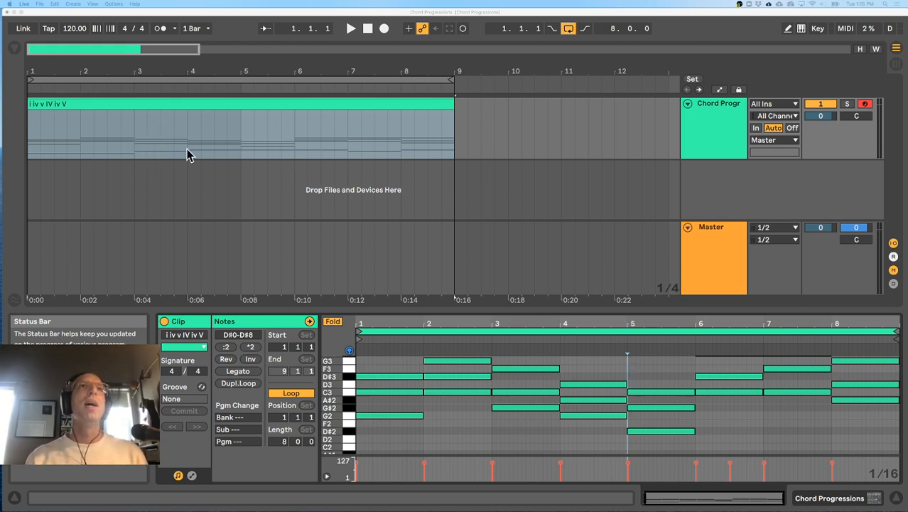
Collapse the Master track to its minimum height and select bar 1 to bar 9 on the chord progression track
{"action": "left_click", "coordinate": [37, 145]}
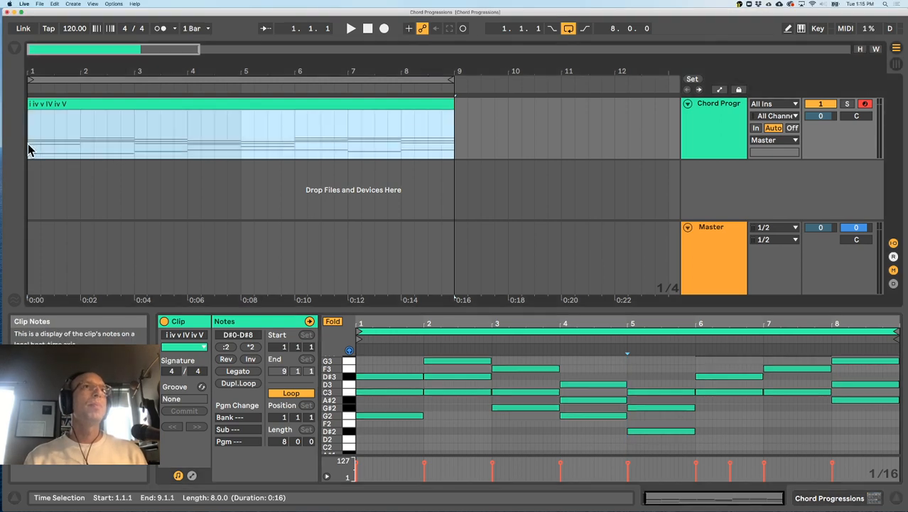
{"action": "left_click", "coordinate": [32, 145]}
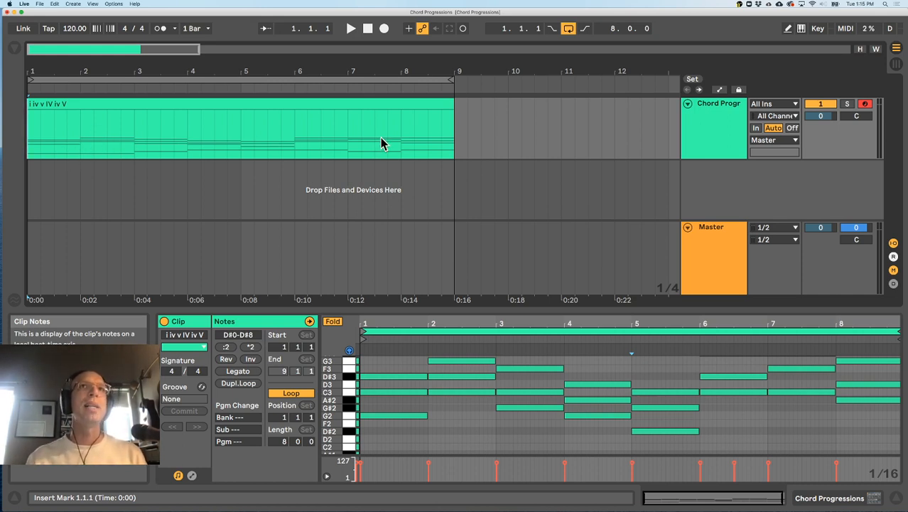
{"action": "left_click", "coordinate": [456, 188]}
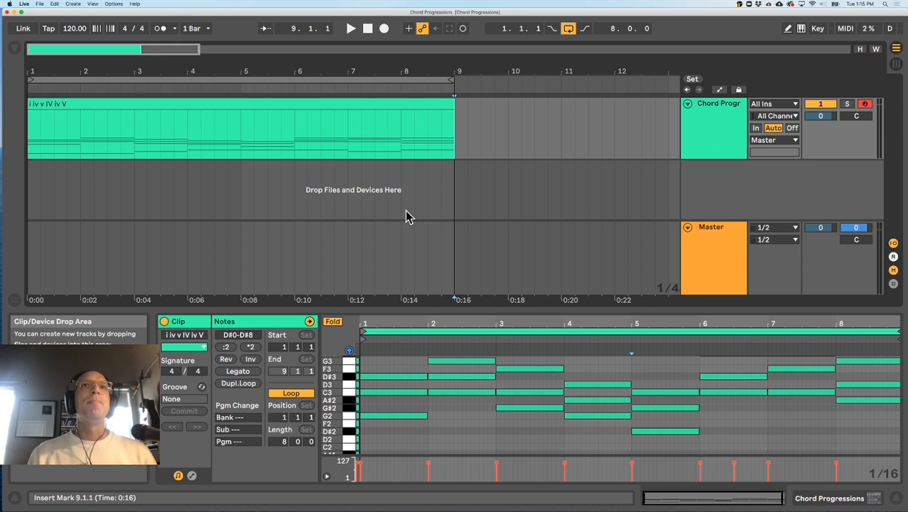
{"action": "left_click_drag", "start_coordinate": [695, 220], "coordinate": [696, 285]}
{"action": "left_click", "coordinate": [455, 175]}
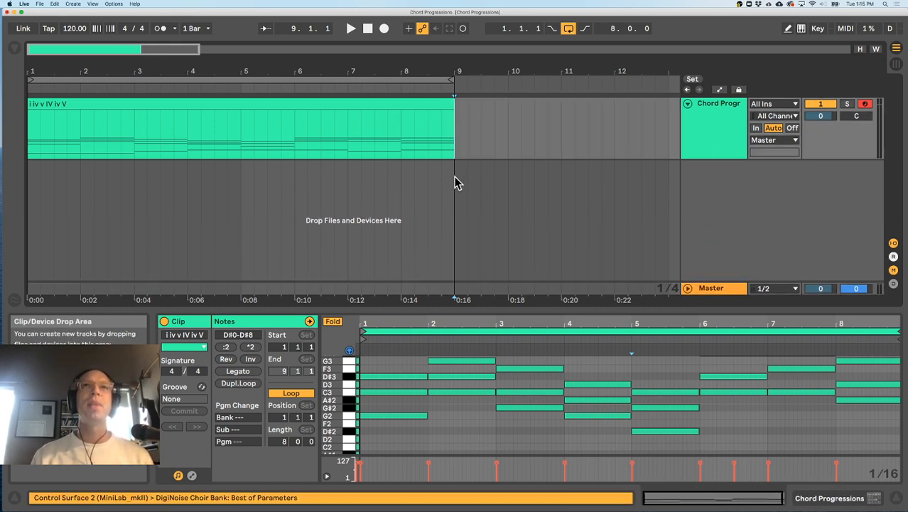
{"action": "left_click_drag", "start_coordinate": [28, 177], "coordinate": [453, 183]}
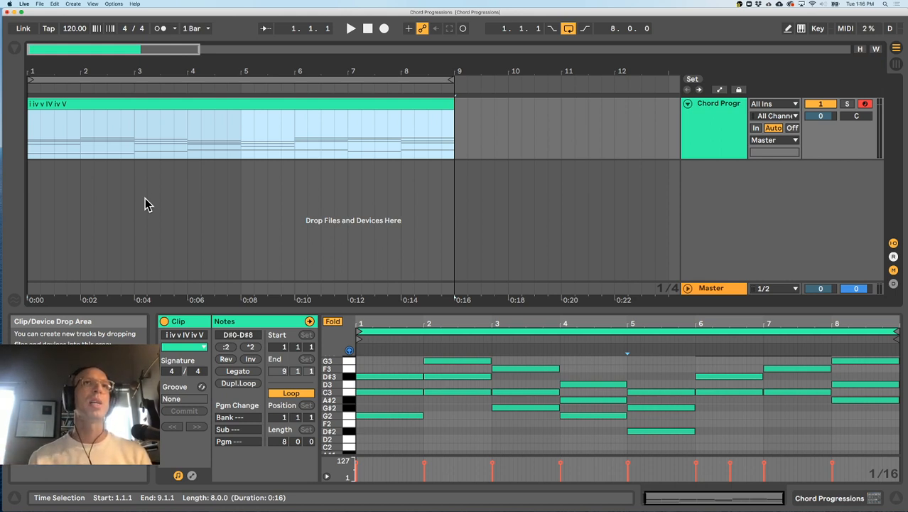
Insert a new MIDI track below the chord progression track and increase its height
{"action": "left_click", "coordinate": [706, 129]}
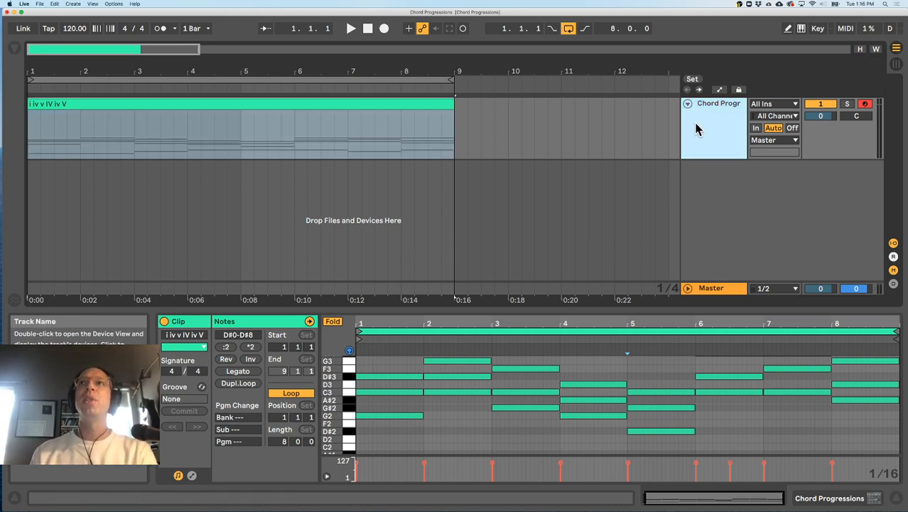
{"action": "key", "text": "super+shift+t"}
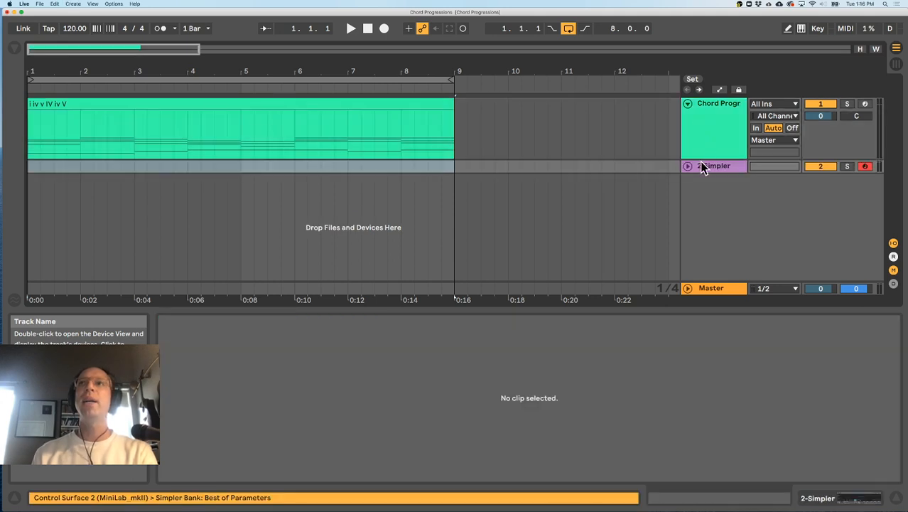
{"action": "left_click_drag", "start_coordinate": [699, 172], "coordinate": [707, 192]}
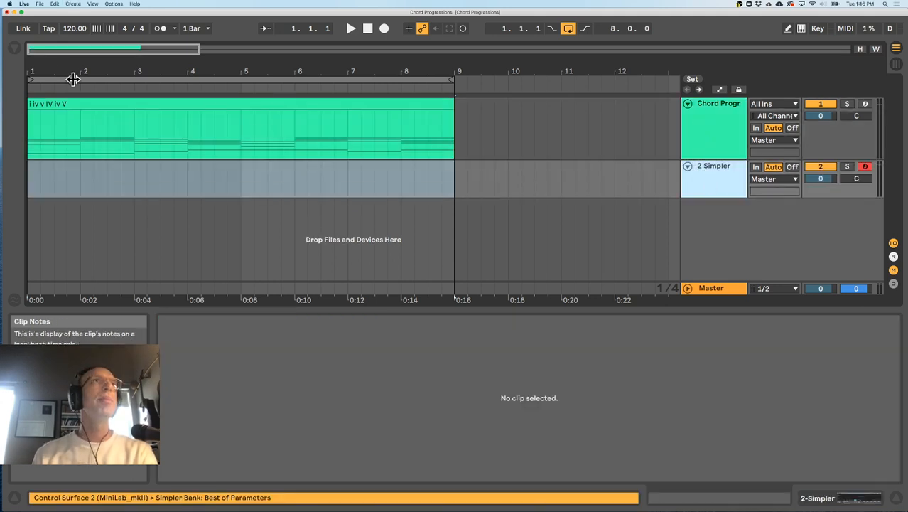
Show the browser at a narrower width and look through the Favorites, Orange and Yellow collections
{"action": "left_click", "coordinate": [15, 48]}
{"action": "left_click_drag", "start_coordinate": [365, 158], "coordinate": [296, 160]}
{"action": "left_click", "coordinate": [57, 81]}
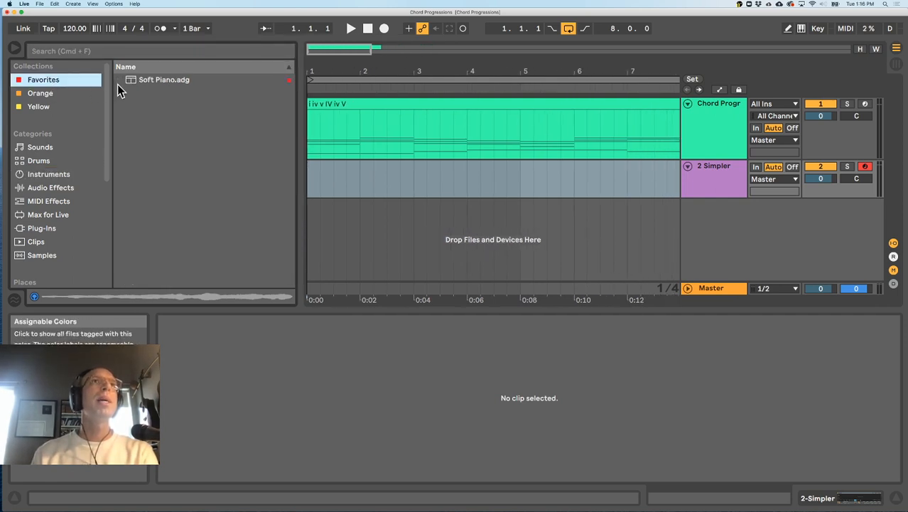
{"action": "left_click", "coordinate": [76, 93]}
{"action": "left_click", "coordinate": [64, 106]}
{"action": "scroll", "coordinate": [66, 229], "scroll_direction": "down", "scroll_amount": 5}
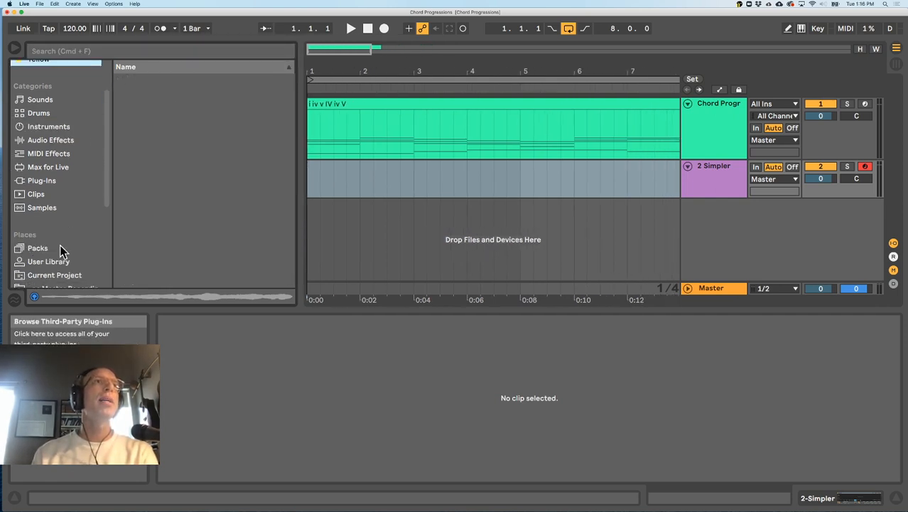
Load the gorgeous modular bass preset from the User Library's Favorite Instruments onto the new MIDI track and close its plug-in window
{"action": "left_click", "coordinate": [64, 240]}
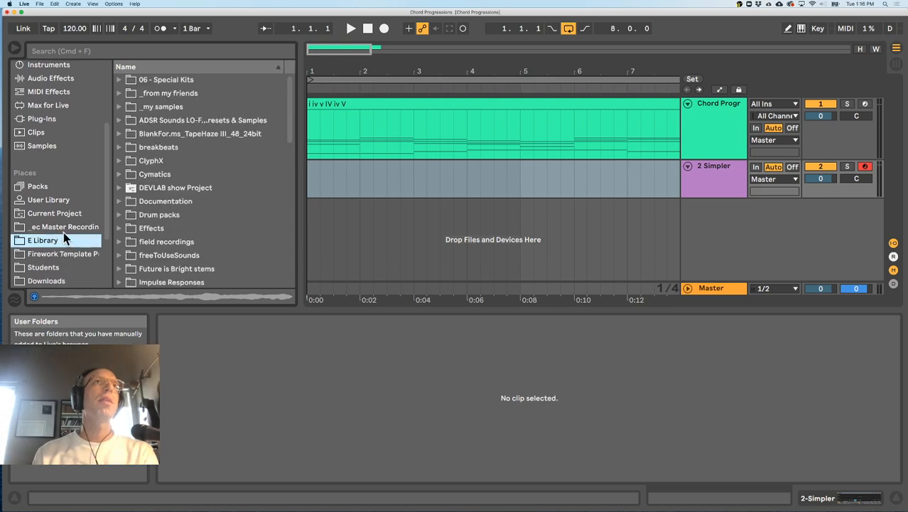
{"action": "left_click", "coordinate": [74, 214]}
{"action": "left_click", "coordinate": [74, 201]}
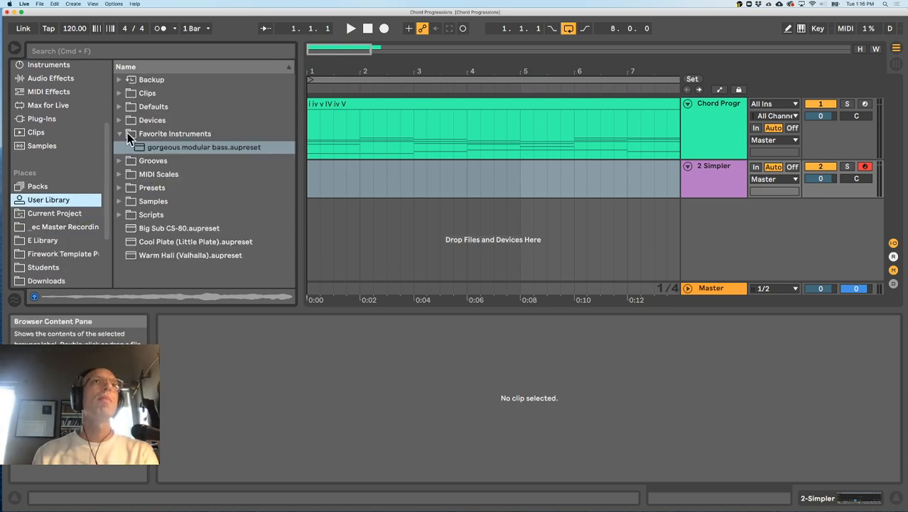
{"action": "left_click_drag", "start_coordinate": [148, 149], "coordinate": [709, 171]}
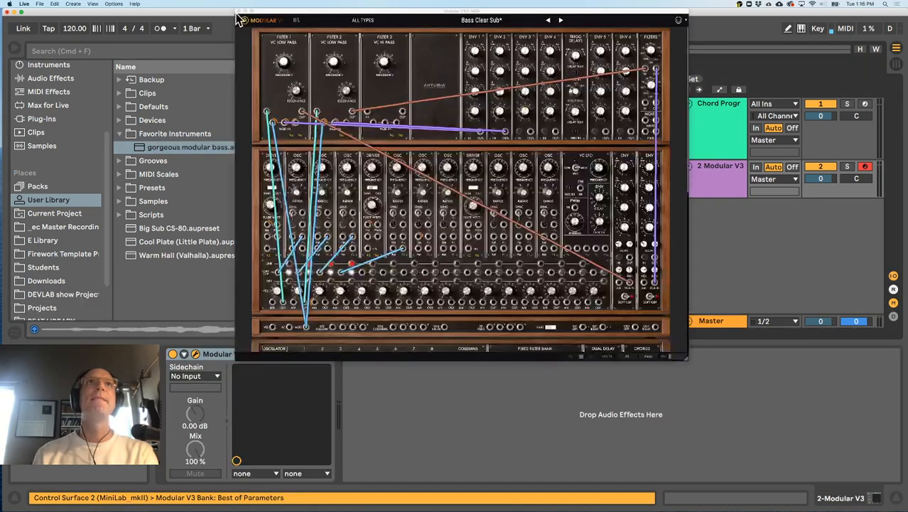
{"action": "left_click", "coordinate": [240, 14]}
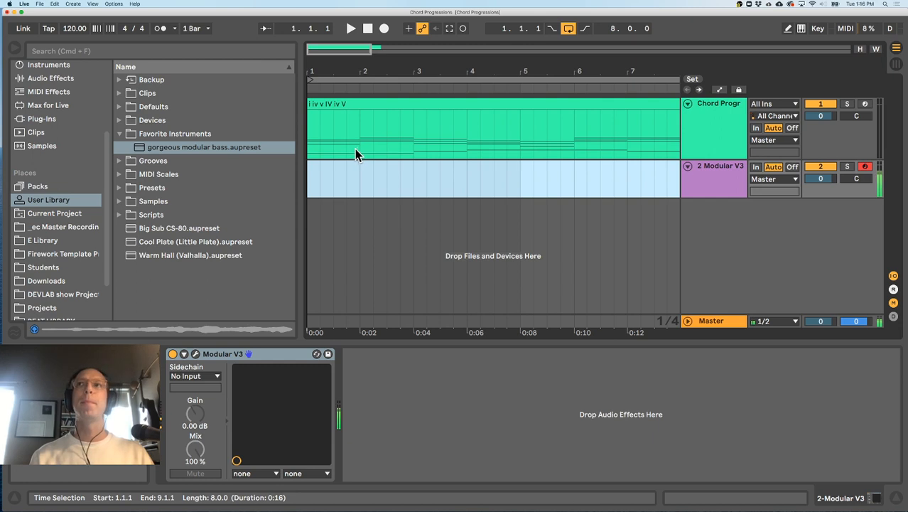
Insert an empty MIDI clip from bar 1 to bar 9 on the Modular V3 track, matching the chord clip's length, and select the track
{"action": "left_click", "coordinate": [702, 142]}
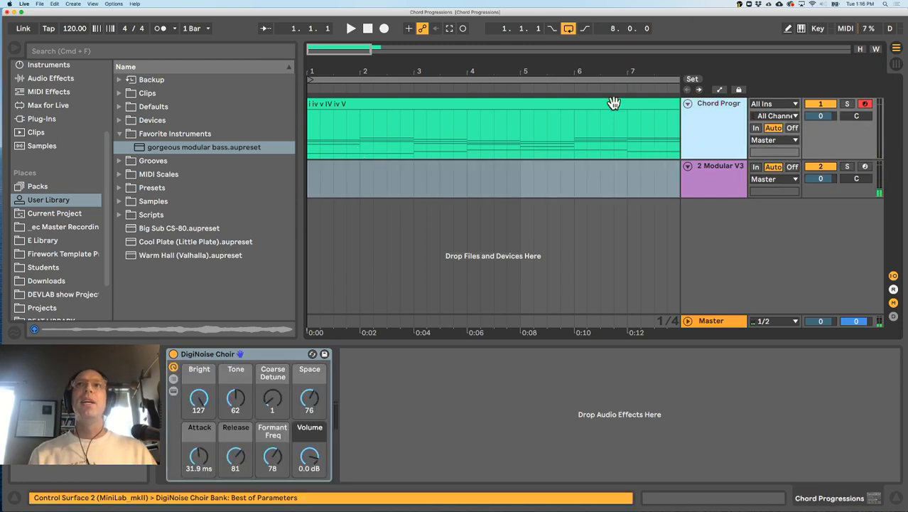
{"action": "left_click_drag", "start_coordinate": [592, 72], "coordinate": [492, 77]}
{"action": "left_click", "coordinate": [315, 187]}
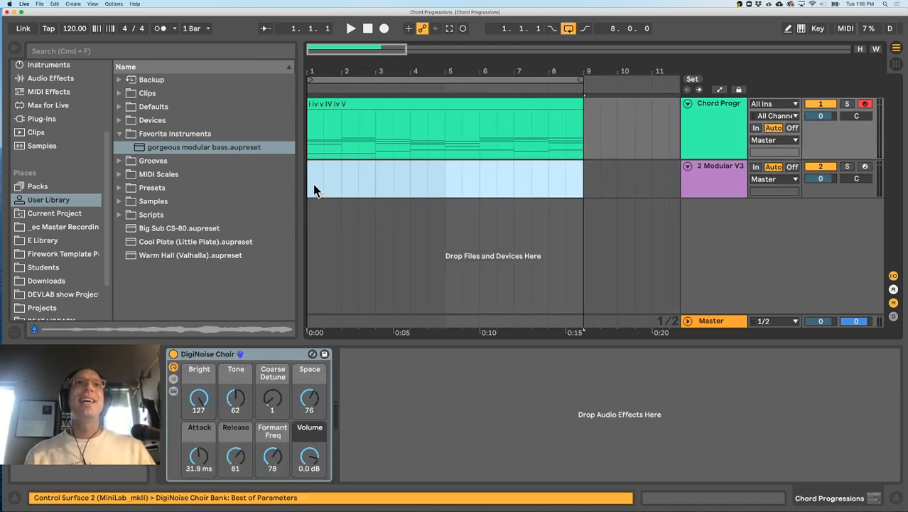
{"action": "left_click_drag", "start_coordinate": [307, 183], "coordinate": [583, 192]}
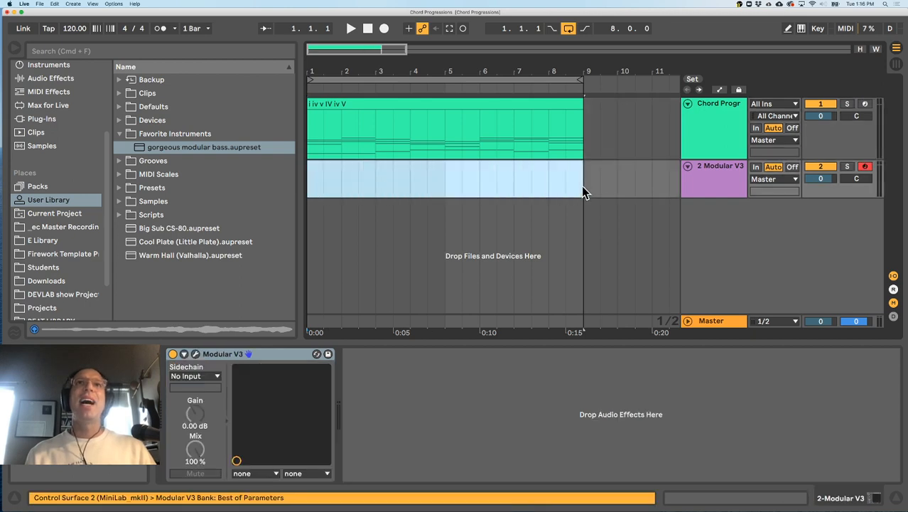
{"action": "left_click", "coordinate": [307, 178]}
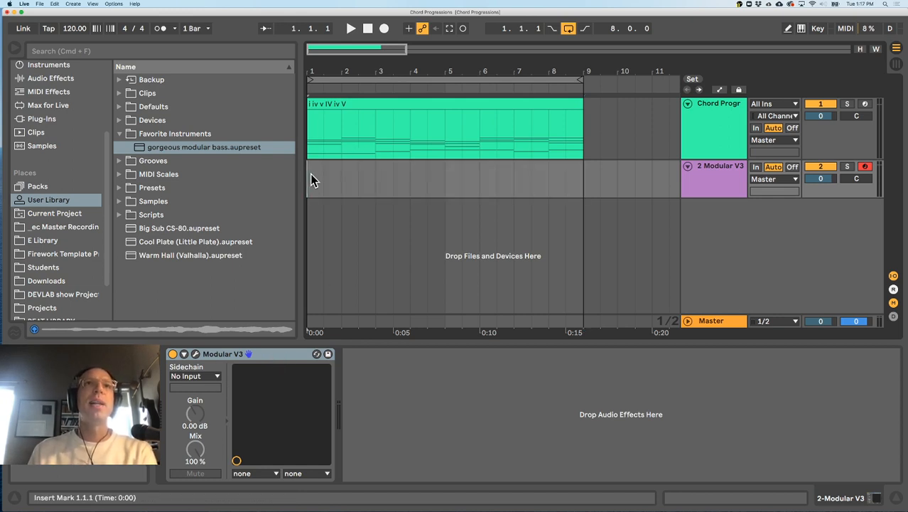
{"action": "left_click_drag", "start_coordinate": [308, 177], "coordinate": [575, 171]}
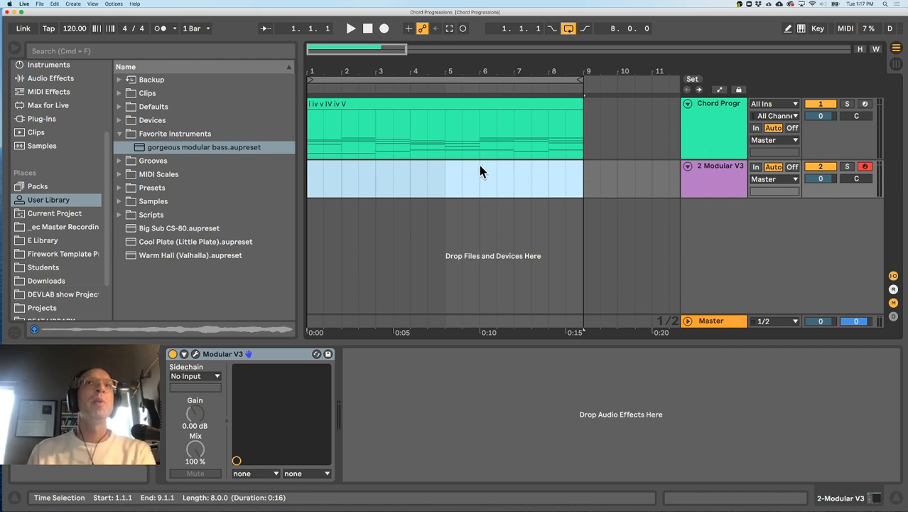
{"action": "left_click", "coordinate": [306, 172]}
{"action": "left_click_drag", "start_coordinate": [306, 172], "coordinate": [578, 178]}
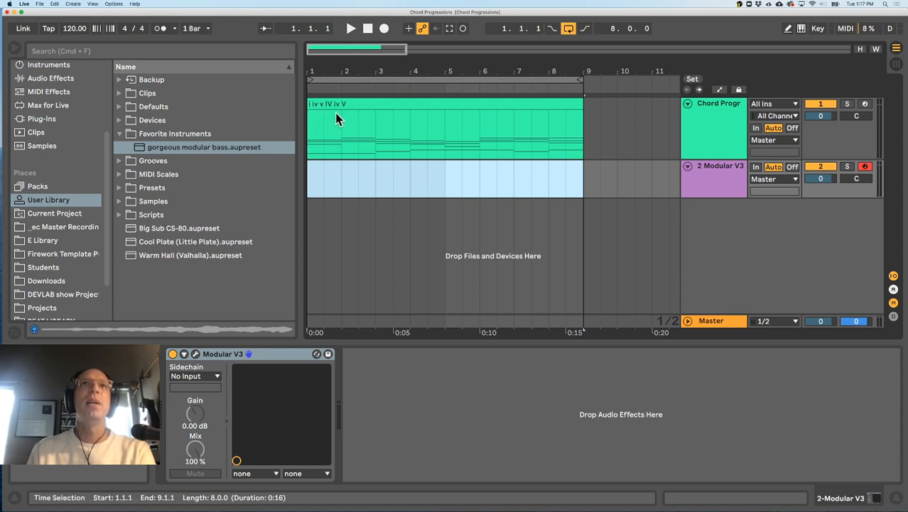
{"action": "right_click", "coordinate": [321, 177]}
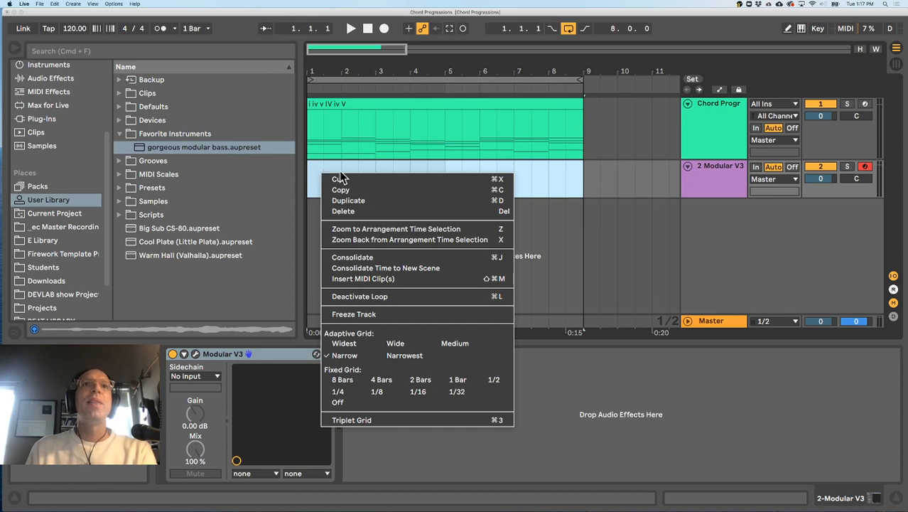
{"action": "left_click", "coordinate": [414, 278]}
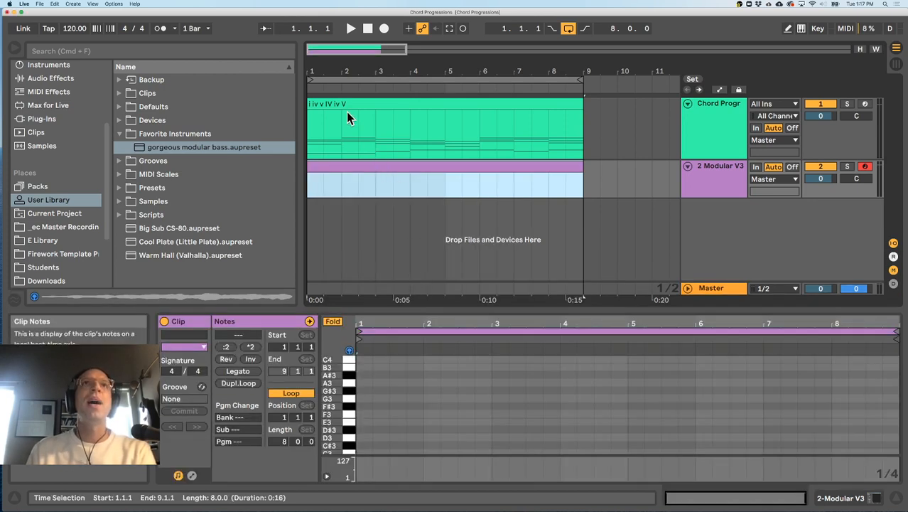
{"action": "left_click", "coordinate": [709, 192]}
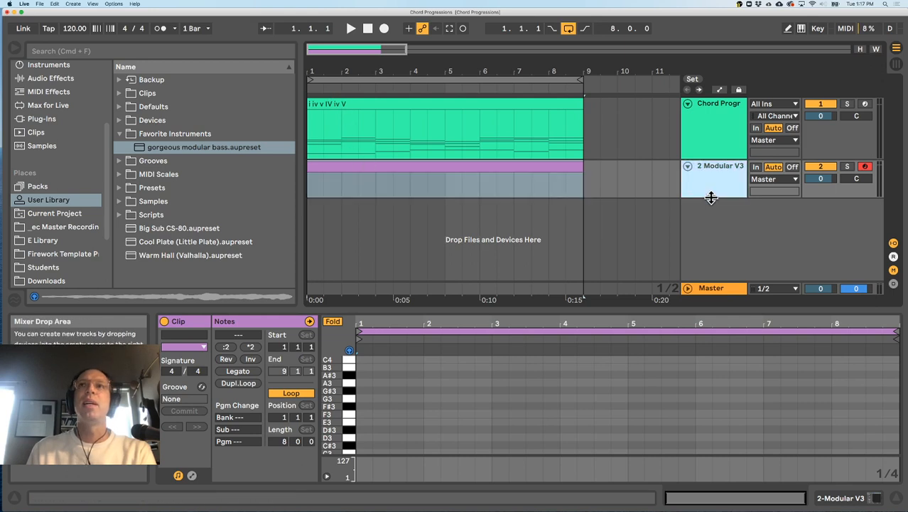
Increase the Modular V3 track's height and view the notes of the chord clip and the empty Modular V3 clip in turn
{"action": "left_click_drag", "start_coordinate": [711, 197], "coordinate": [713, 210]}
{"action": "left_click", "coordinate": [464, 169]}
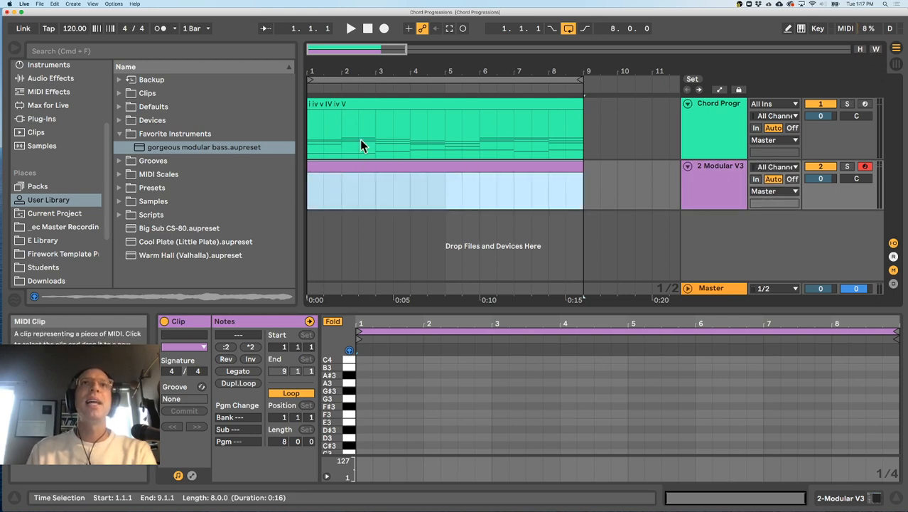
{"action": "left_click", "coordinate": [324, 103]}
{"action": "left_click", "coordinate": [371, 166]}
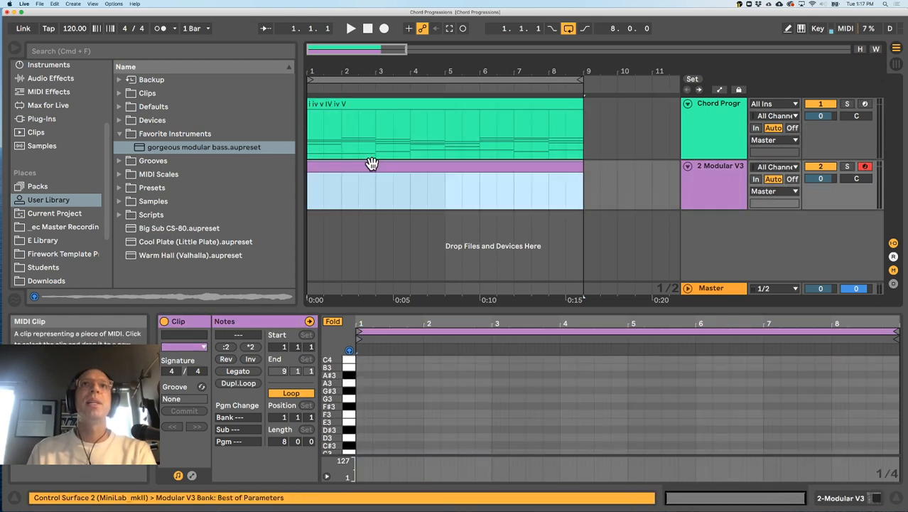
Play the opening bars of the chord progression clip, make the clip view slightly taller and view the Modular V3 clip
{"action": "left_click", "coordinate": [387, 103]}
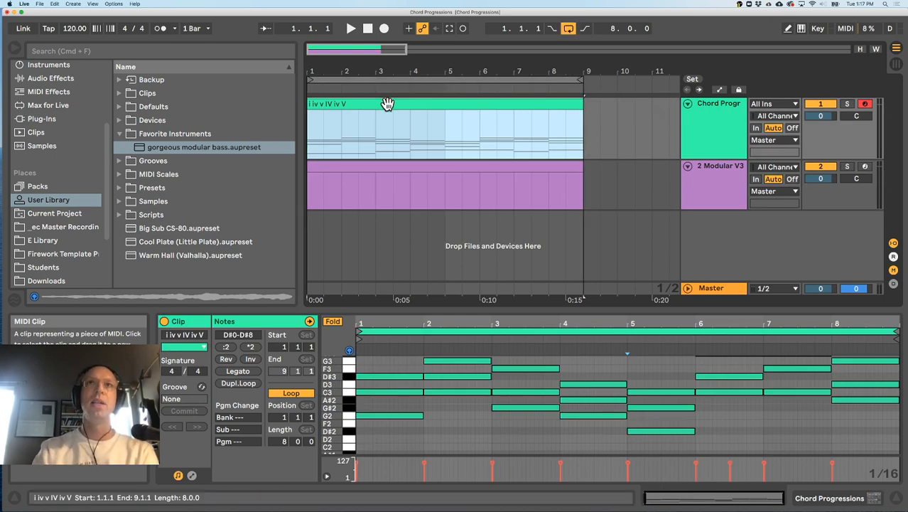
{"action": "key", "text": "space"}
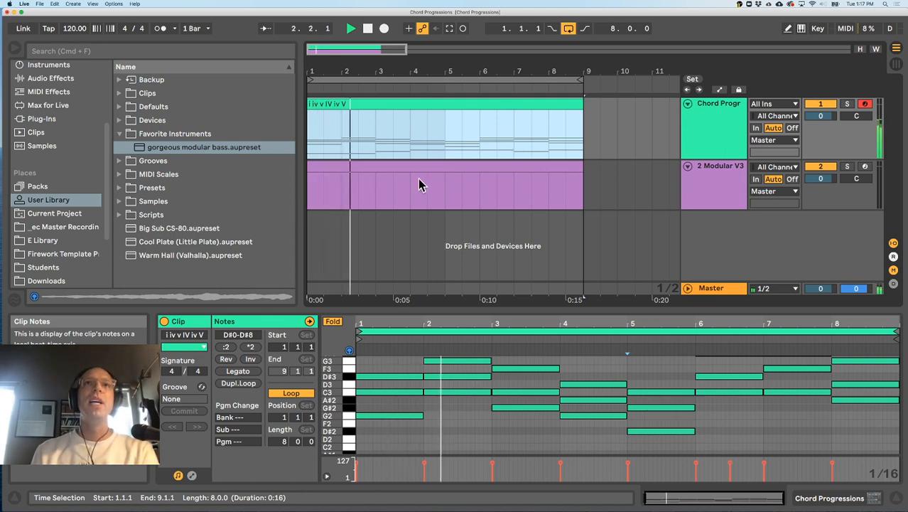
{"action": "left_click_drag", "start_coordinate": [417, 310], "coordinate": [418, 295]}
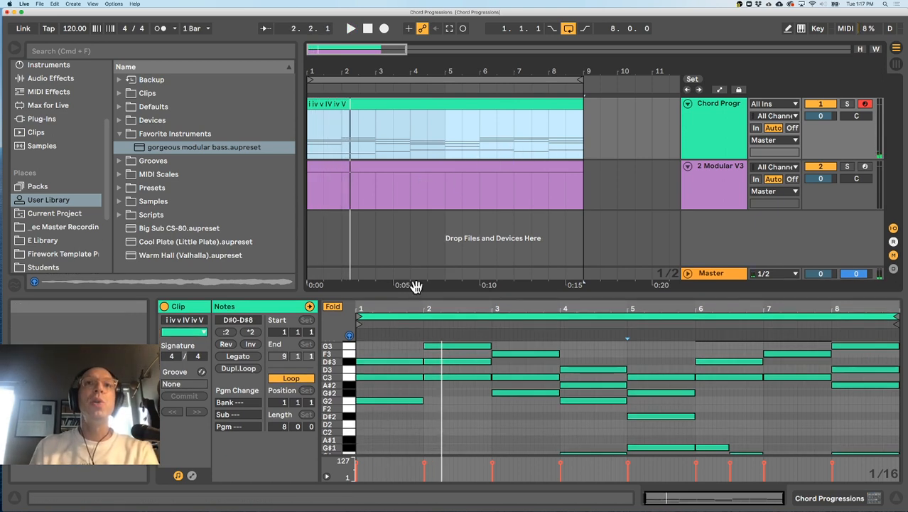
{"action": "left_click", "coordinate": [380, 165]}
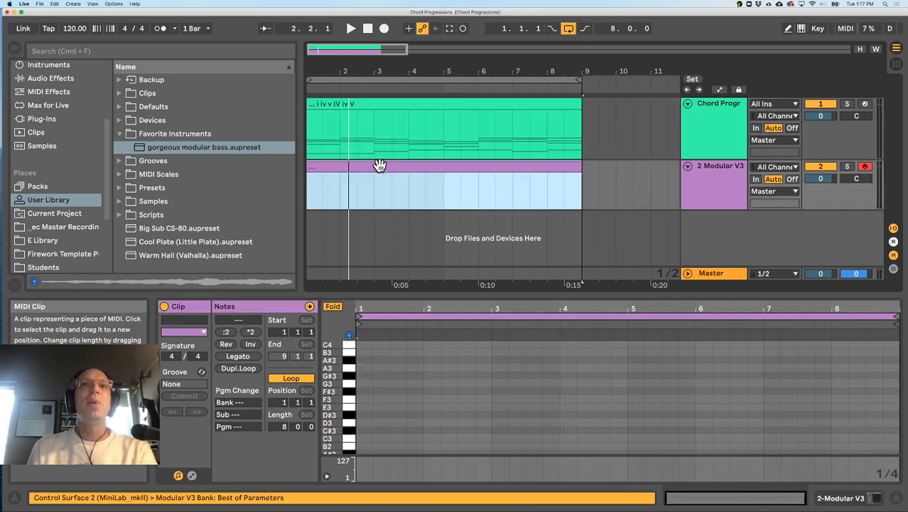
Select the chord clip and the Modular V3 clip together for multi-clip editing and enlarge the note editor
{"action": "left_click", "coordinate": [361, 100]}
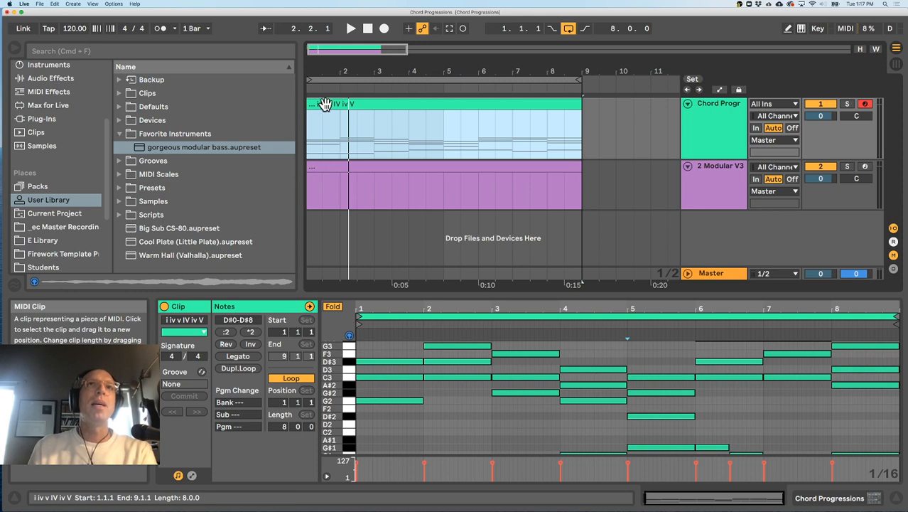
{"action": "left_click", "coordinate": [328, 167], "text": "shift"}
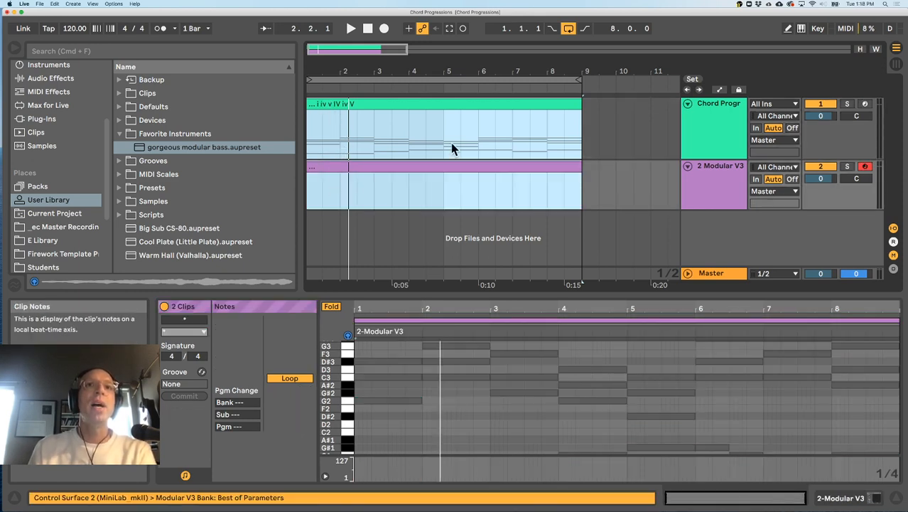
{"action": "left_click_drag", "start_coordinate": [425, 290], "coordinate": [425, 153]}
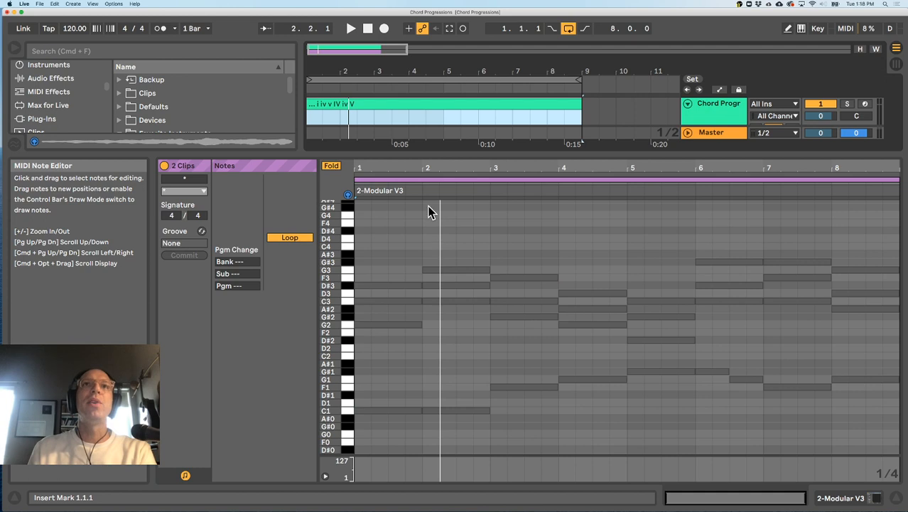
Switch the note editor's focus back and forth between the Modular V3 clip and the chord clip using their loop bars
{"action": "left_click", "coordinate": [397, 176]}
{"action": "left_click", "coordinate": [399, 179]}
{"action": "left_click", "coordinate": [399, 175]}
{"action": "left_click", "coordinate": [399, 179]}
{"action": "left_click", "coordinate": [399, 175]}
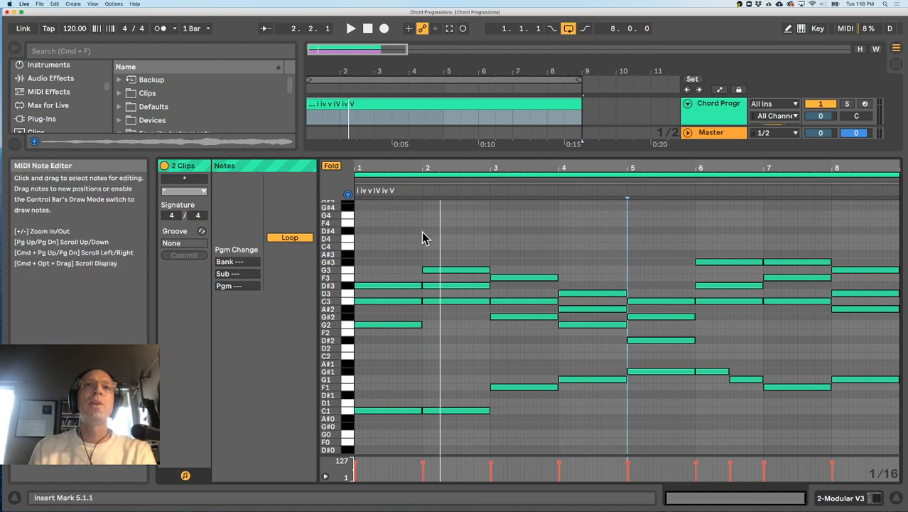
{"action": "left_click", "coordinate": [392, 269]}
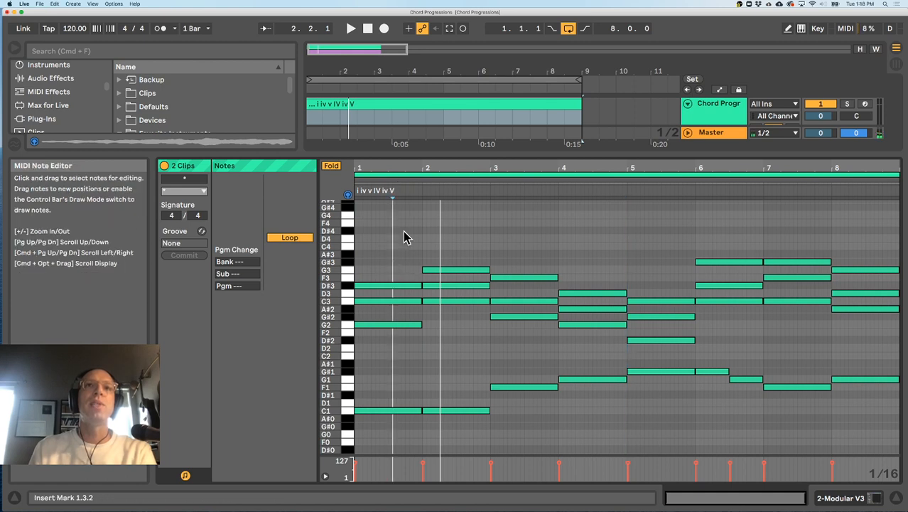
Reduce the note editor's height and add a quarter-note C4 at 1.2.1 in the Modular V3 clip
{"action": "left_click_drag", "start_coordinate": [395, 148], "coordinate": [395, 209]}
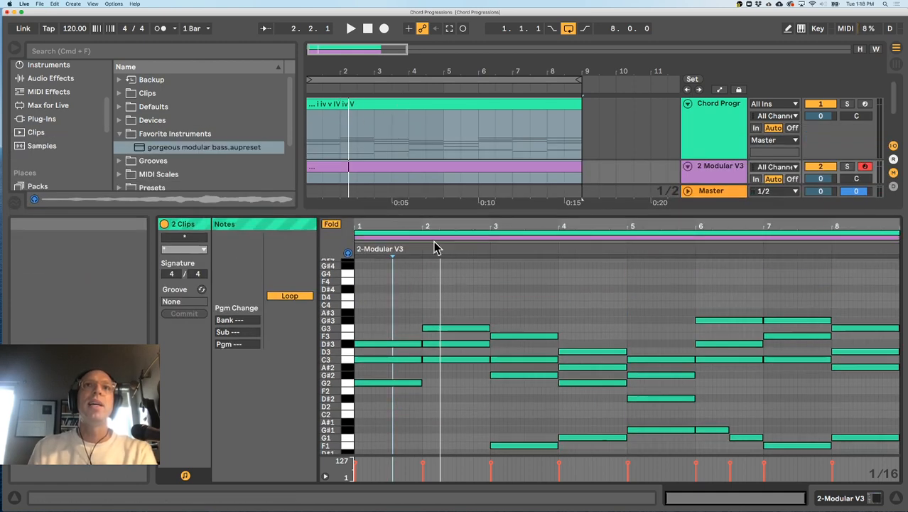
{"action": "left_click", "coordinate": [426, 237]}
{"action": "left_click", "coordinate": [378, 305]}
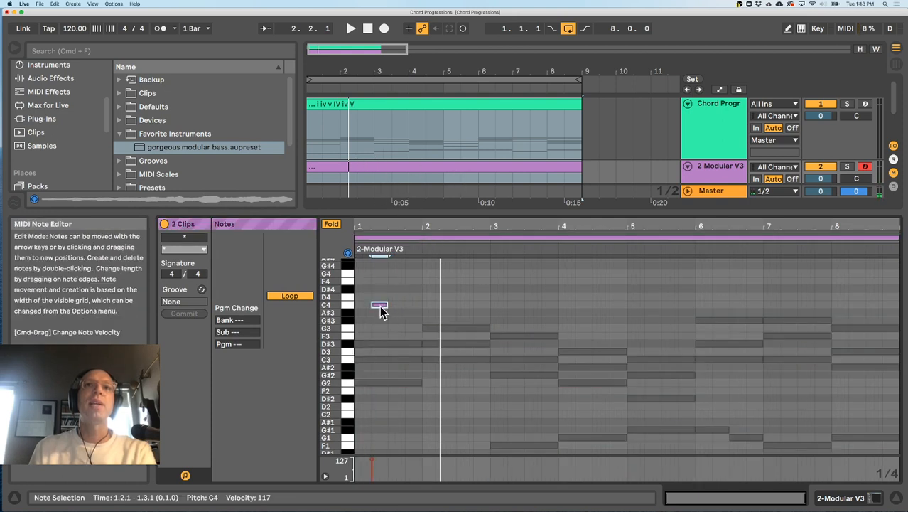
Try copying the chord clip's bar 1 D#3 note into the Modular V3 clip, undo the paste and delete the C4 test note
{"action": "left_click", "coordinate": [397, 237]}
{"action": "left_click", "coordinate": [387, 343]}
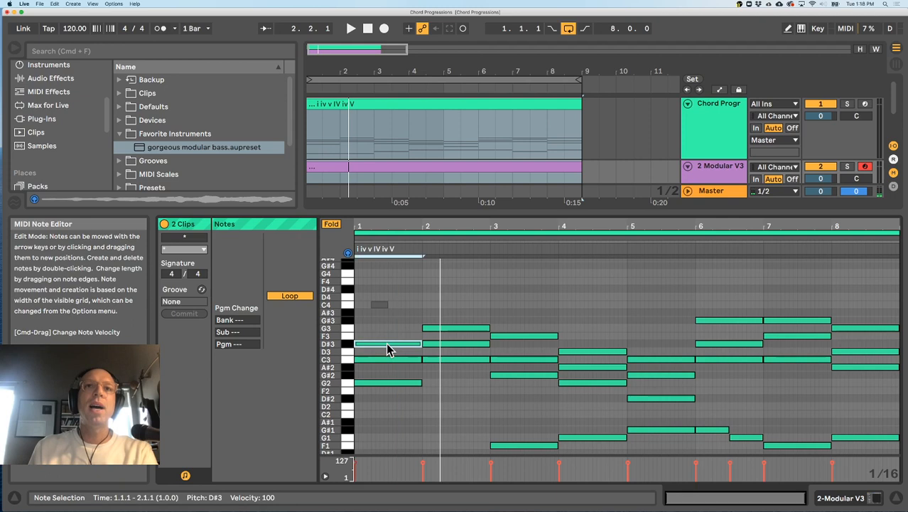
{"action": "left_click", "coordinate": [408, 245]}
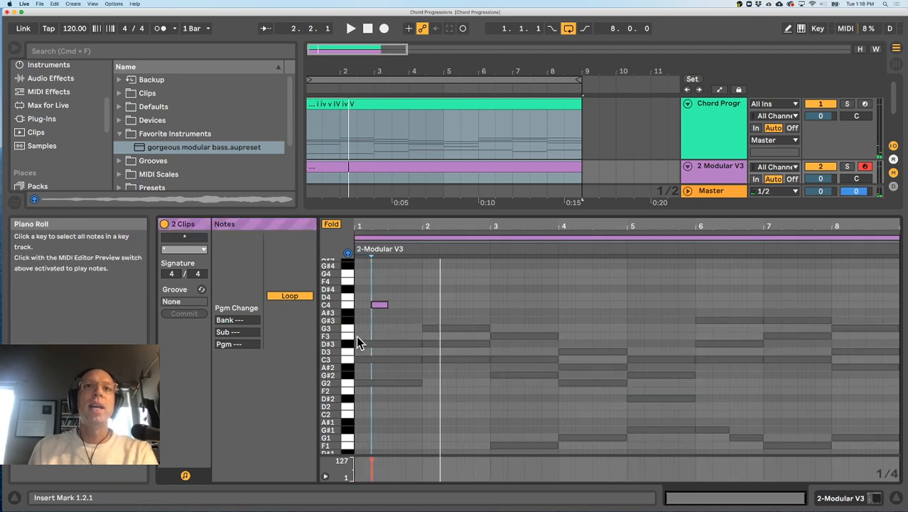
{"action": "key", "text": "super+v"}
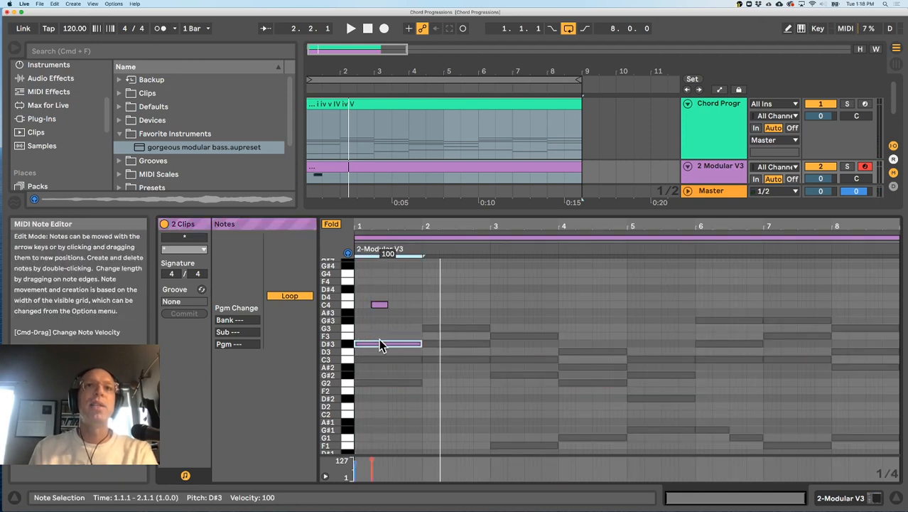
{"action": "key", "text": "super+z"}
{"action": "left_click", "coordinate": [383, 304]}
{"action": "key", "text": "Delete"}
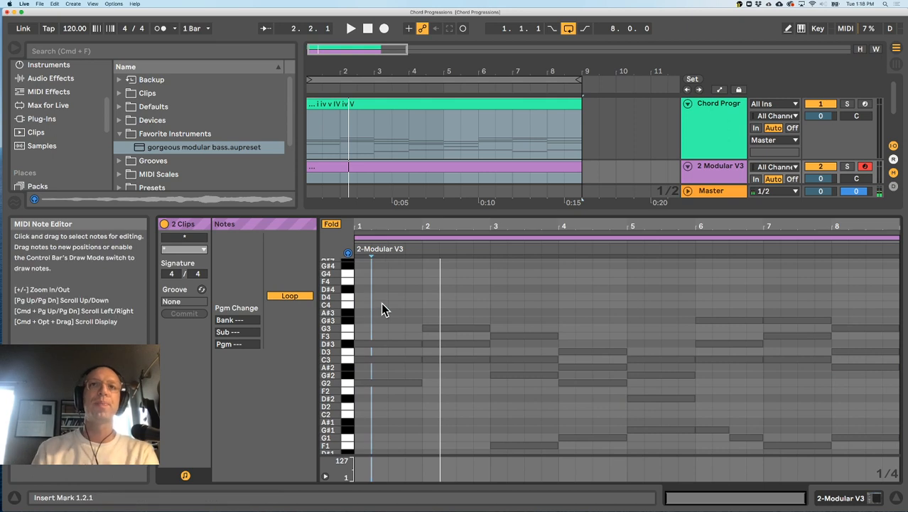
Alternate the editing focus between the chord clip's notes and the Modular V3 clip, first through the notes and loop bar, then by toggling repeatedly
{"action": "scroll", "coordinate": [391, 299], "scroll_direction": "down", "scroll_amount": 2}
{"action": "scroll", "coordinate": [392, 298], "scroll_direction": "down", "scroll_amount": 2}
{"action": "left_click", "coordinate": [380, 310]}
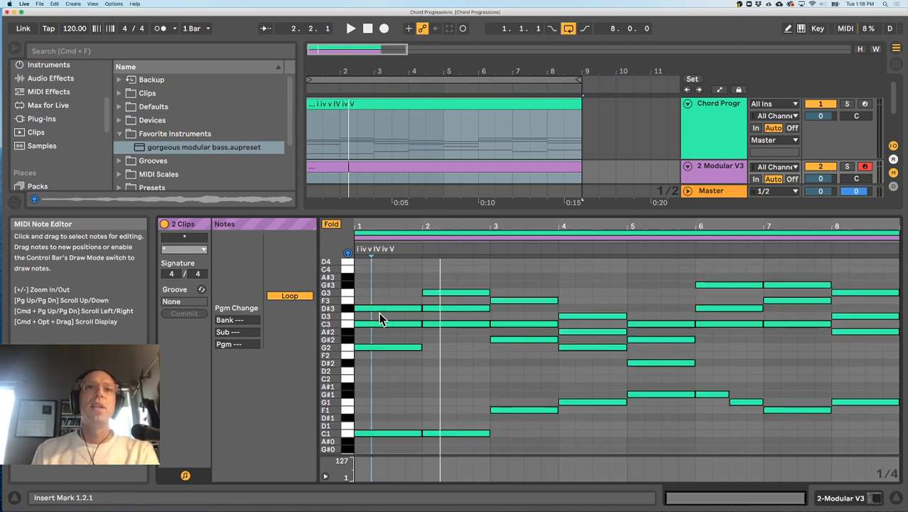
{"action": "left_click", "coordinate": [381, 311]}
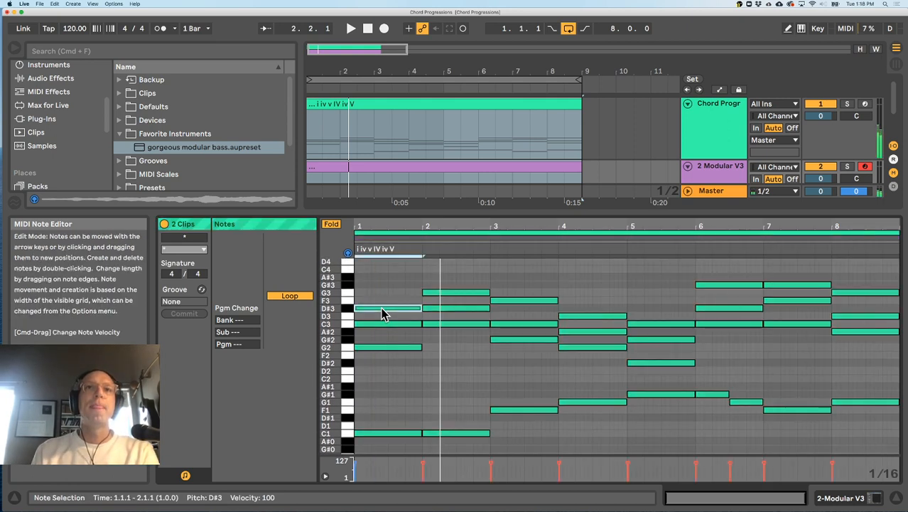
{"action": "left_click", "coordinate": [398, 247]}
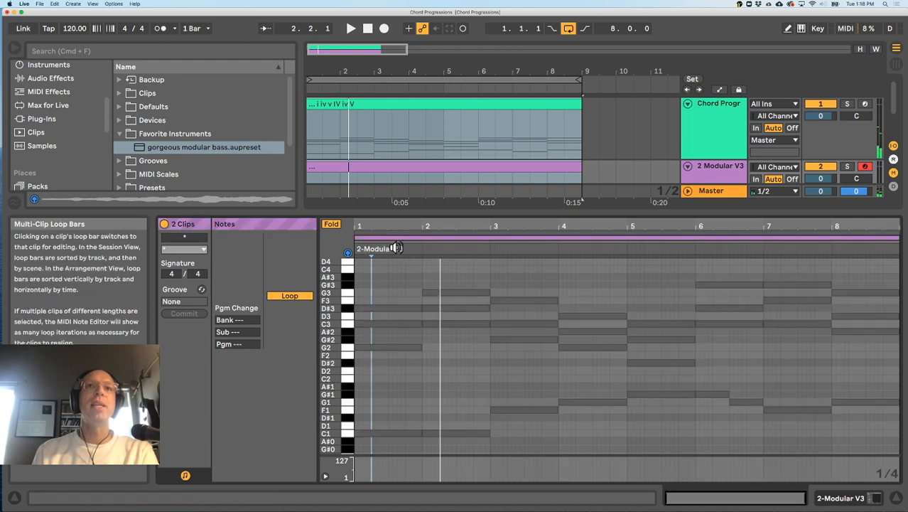
{"action": "left_click", "coordinate": [354, 293]}
{"action": "key", "text": "n"}
{"action": "key", "text": "n"}
{"action": "key", "text": "n"}
{"action": "key", "text": "n"}
{"action": "key", "text": "n"}
{"action": "key", "text": "n"}
{"action": "key", "text": "n"}
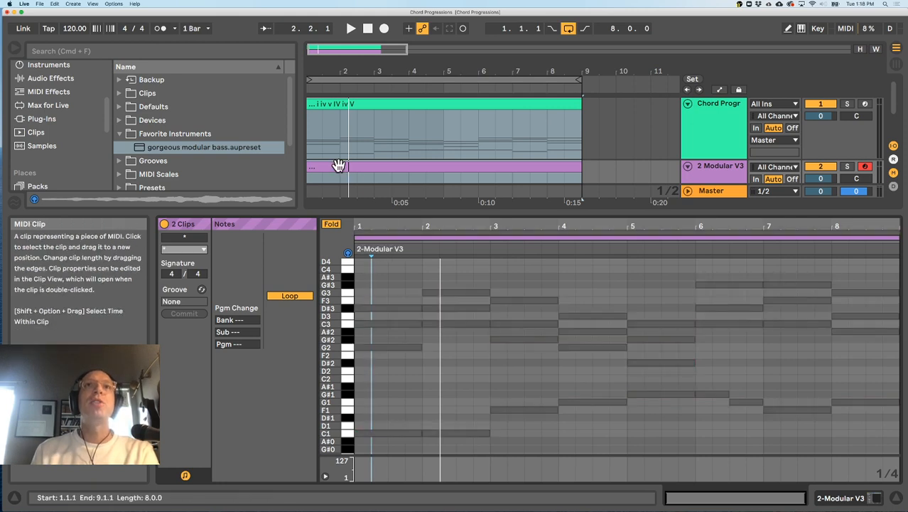
Shrink the note editor again and select bars 1 to 9 on the Modular V3 track only
{"action": "left_click_drag", "start_coordinate": [387, 210], "coordinate": [386, 320]}
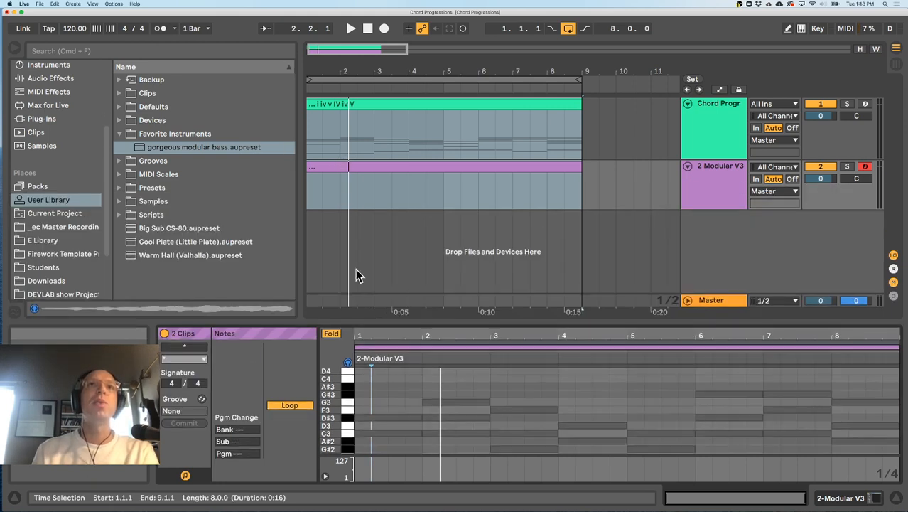
{"action": "left_click", "coordinate": [312, 178]}
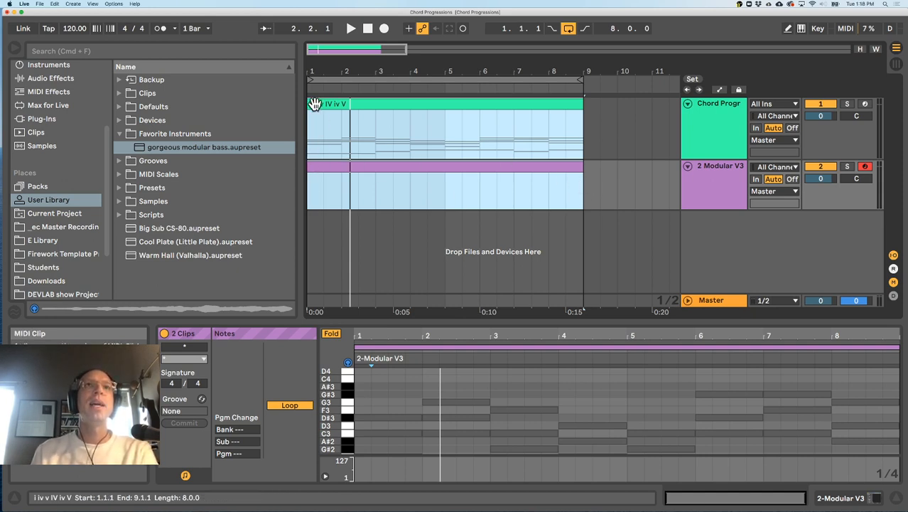
{"action": "left_click", "coordinate": [723, 176]}
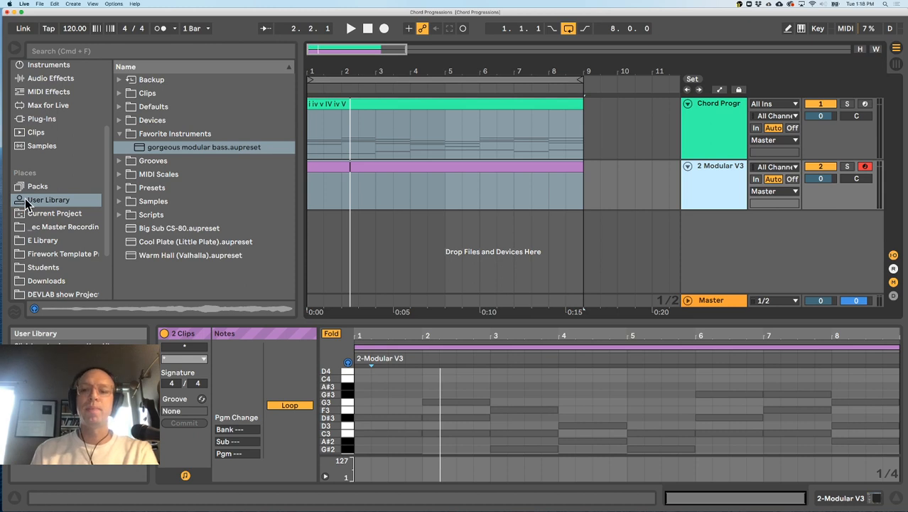
{"action": "left_click", "coordinate": [308, 187]}
{"action": "left_click_drag", "start_coordinate": [308, 186], "coordinate": [581, 175]}
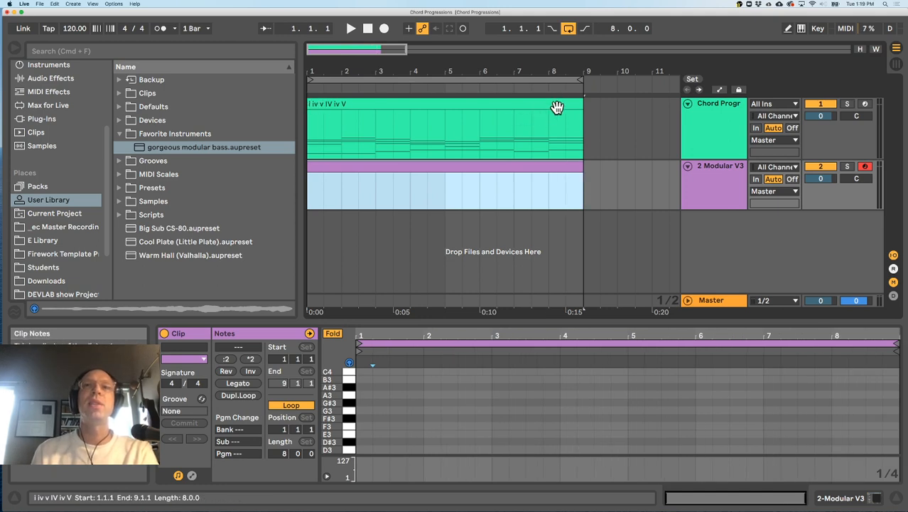
{"action": "right_click", "coordinate": [431, 186]}
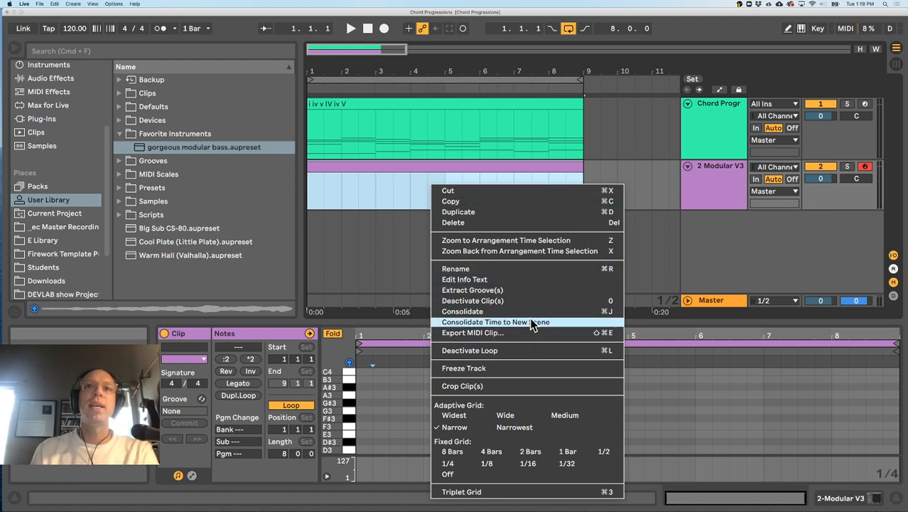
{"action": "left_click", "coordinate": [599, 155]}
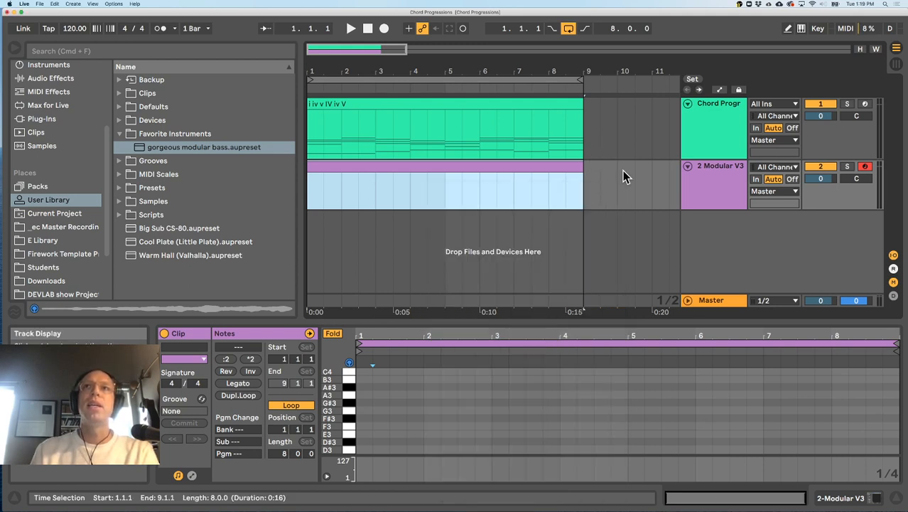
Insert a half-bar test MIDI clip at 9.3.1 on the Modular V3 track and select it
{"action": "left_click_drag", "start_coordinate": [631, 185], "coordinate": [608, 185]}
{"action": "right_click", "coordinate": [615, 185]}
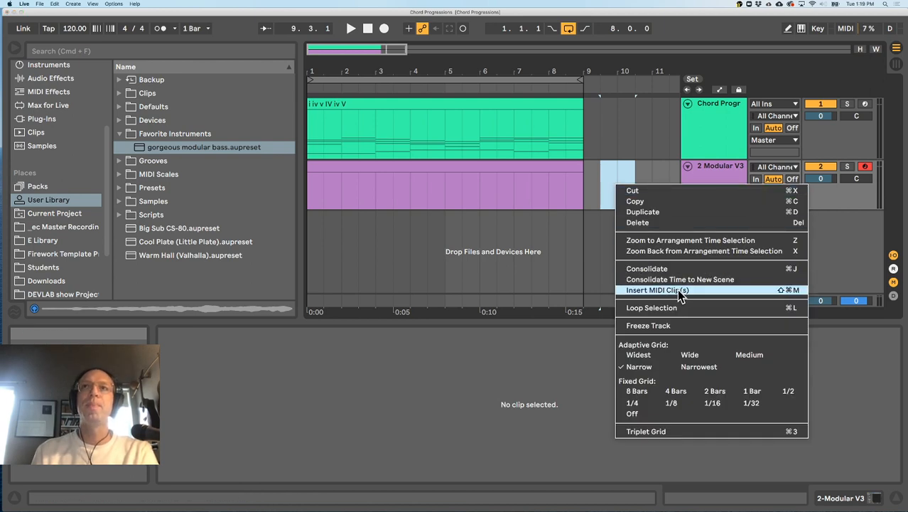
{"action": "left_click", "coordinate": [677, 290]}
{"action": "left_click", "coordinate": [609, 168]}
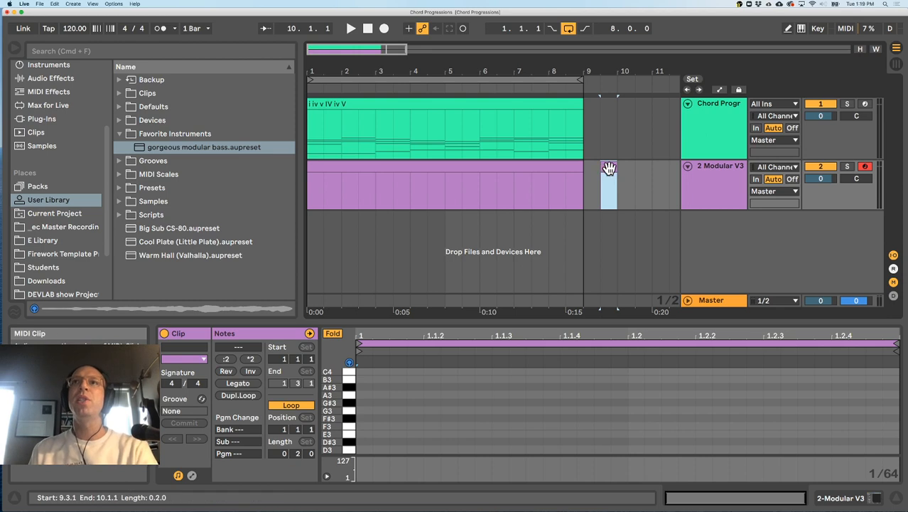
Extend the test clip's loop to bar 19 and consolidate it into a single clip
{"action": "left_click_drag", "start_coordinate": [599, 70], "coordinate": [457, 48]}
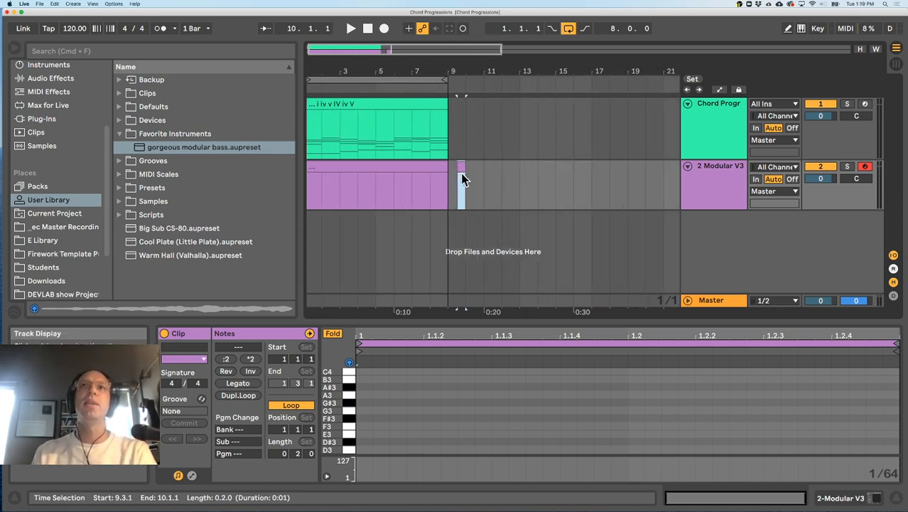
{"action": "left_click_drag", "start_coordinate": [466, 181], "coordinate": [627, 174]}
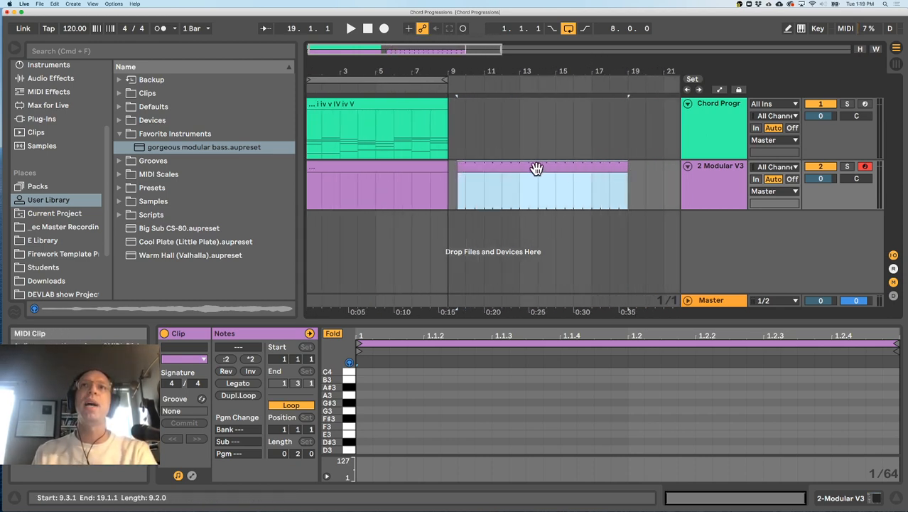
{"action": "key", "text": "super+j"}
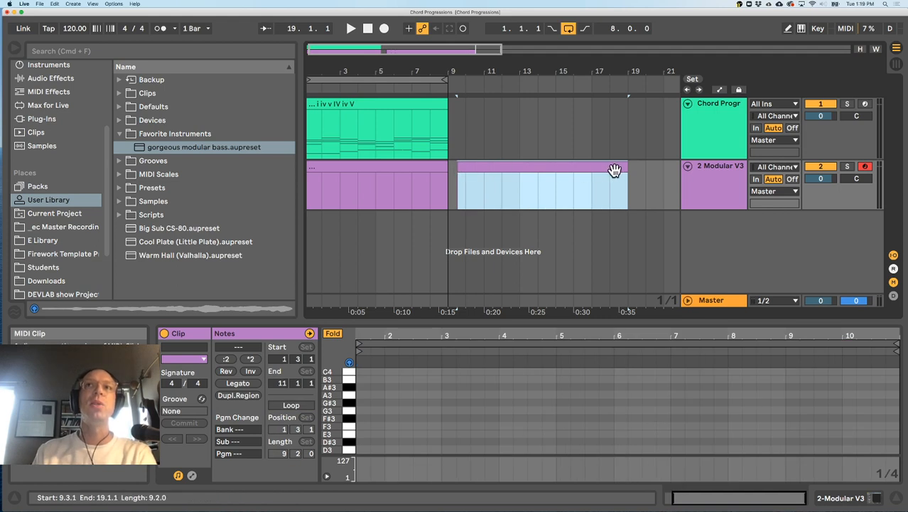
Undo the consolidation, delete the test clip and reselect the Modular V3 clip spanning bars 1 to 9
{"action": "left_click", "coordinate": [399, 164]}
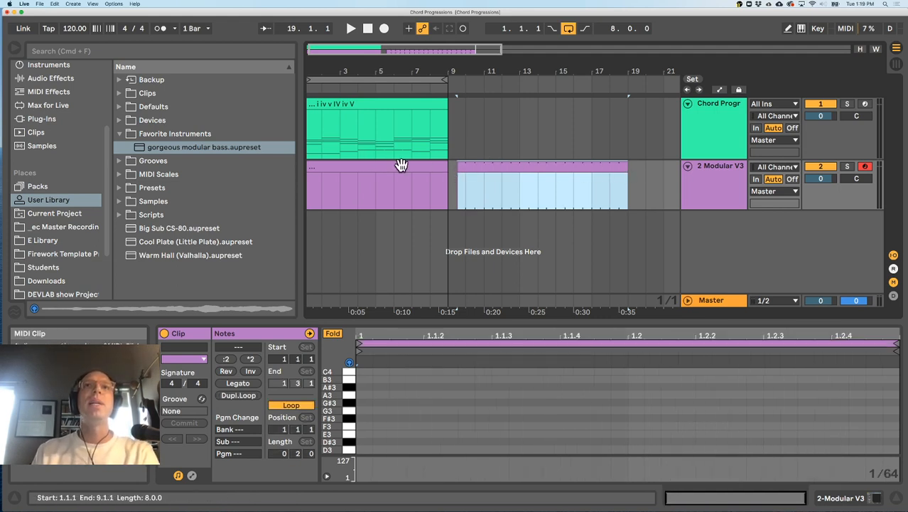
{"action": "key", "text": "Delete"}
{"action": "left_click", "coordinate": [317, 165]}
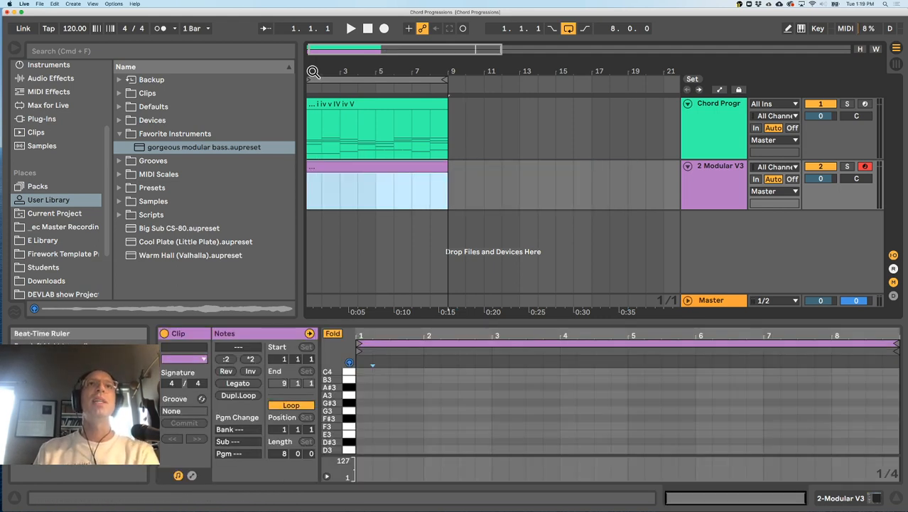
{"action": "left_click_drag", "start_coordinate": [313, 71], "coordinate": [313, 93]}
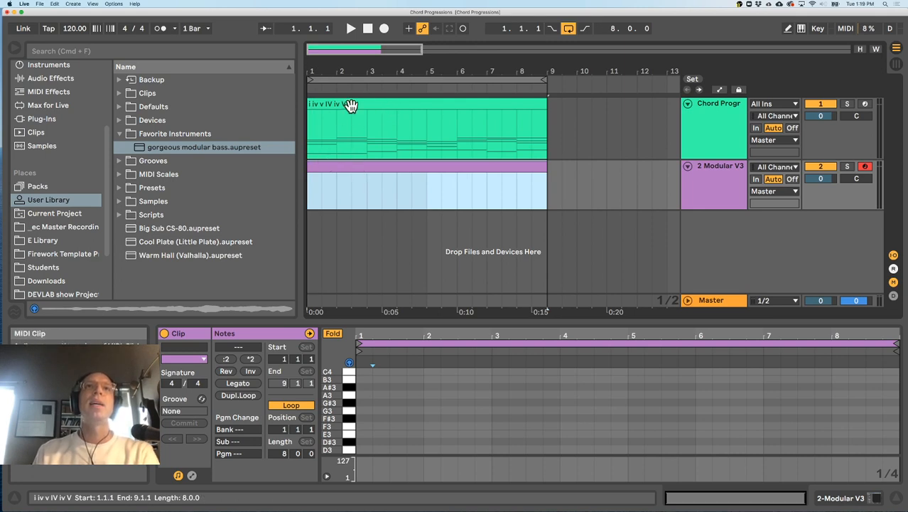
Add the "i iv v IV iv V" clip to the selection for multi-clip editing and enlarge the note editor
{"action": "left_click", "coordinate": [350, 105], "text": "shift"}
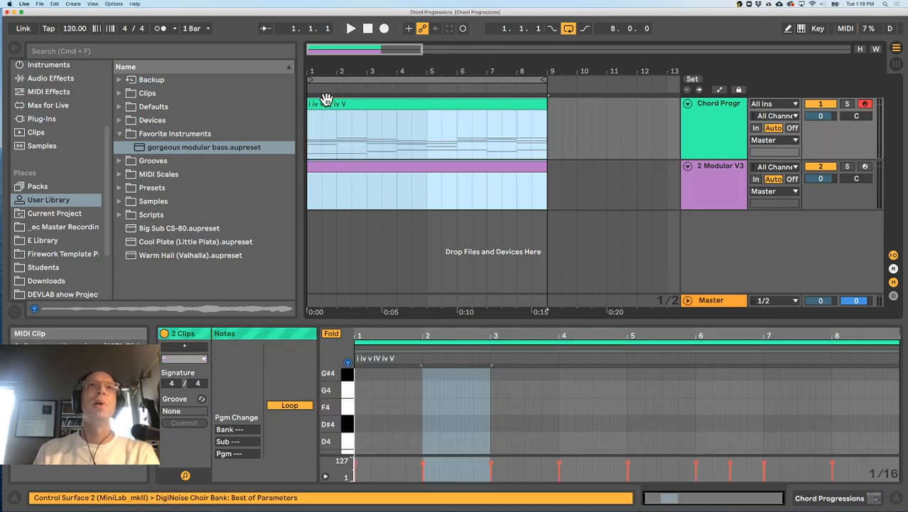
{"action": "scroll", "coordinate": [439, 414], "scroll_direction": "down", "scroll_amount": 6}
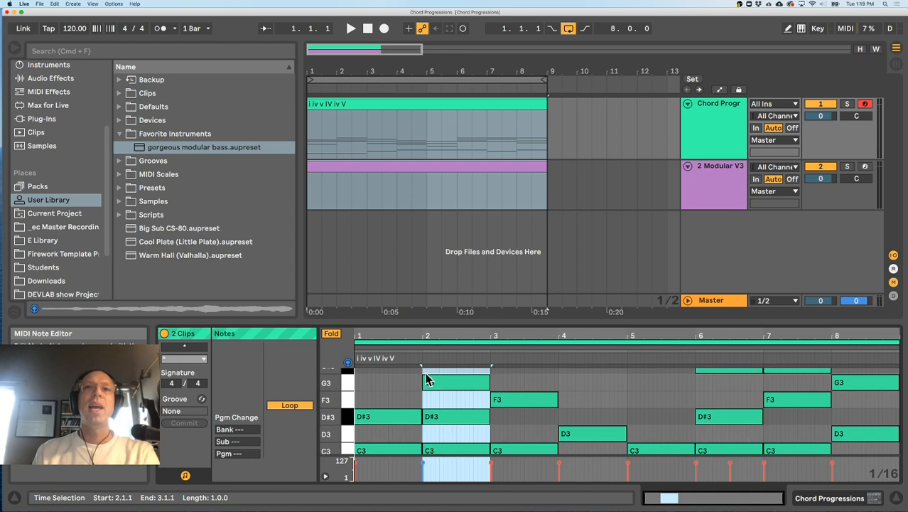
{"action": "left_click", "coordinate": [389, 347]}
{"action": "left_click", "coordinate": [388, 342]}
{"action": "left_click", "coordinate": [390, 346]}
{"action": "left_click", "coordinate": [390, 342]}
{"action": "left_click_drag", "start_coordinate": [391, 319], "coordinate": [379, 162]}
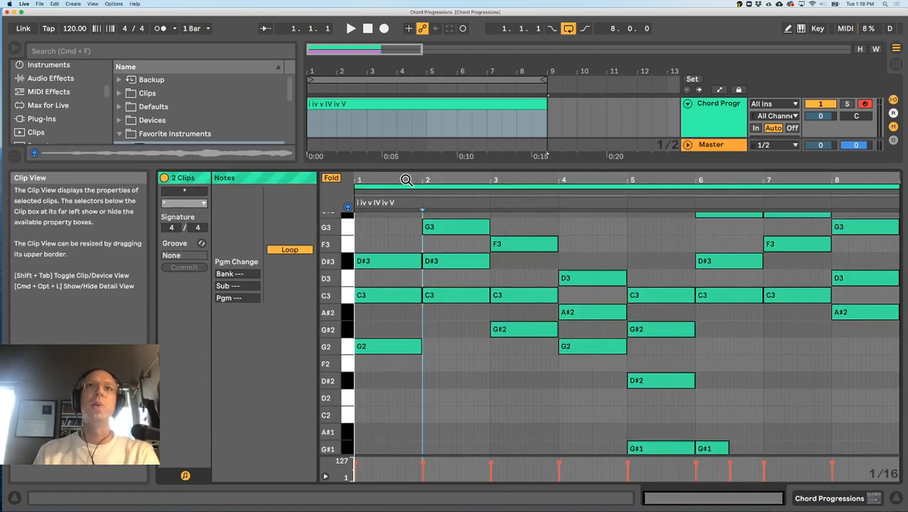
Make the Modular V3 clip the active clip in the multi-clip note editor
{"action": "left_click", "coordinate": [404, 190]}
{"action": "left_click", "coordinate": [405, 190]}
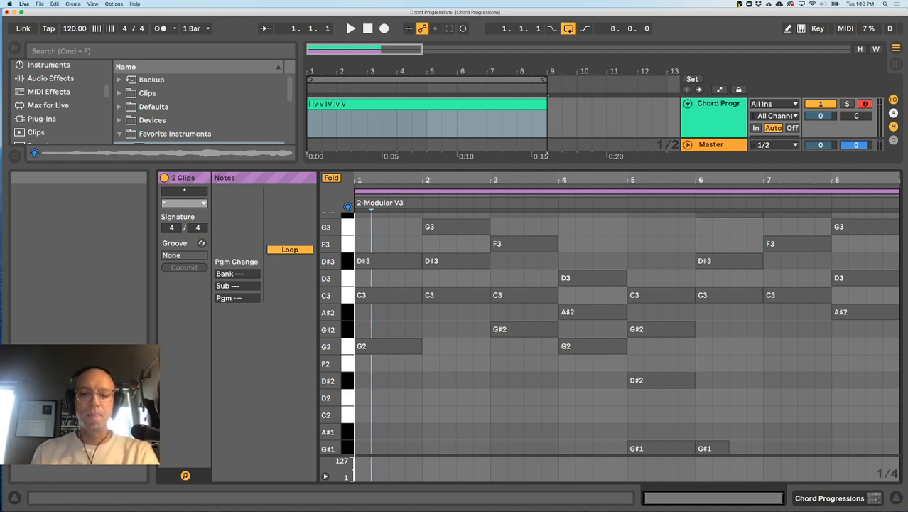
{"action": "mouse_move", "coordinate": [441, 511]}
{"action": "left_mouse_down"}
{"action": "mouse_move", "coordinate": [440, 501]}
{"action": "mouse_move", "coordinate": [440, 511]}
{"action": "left_mouse_up"}
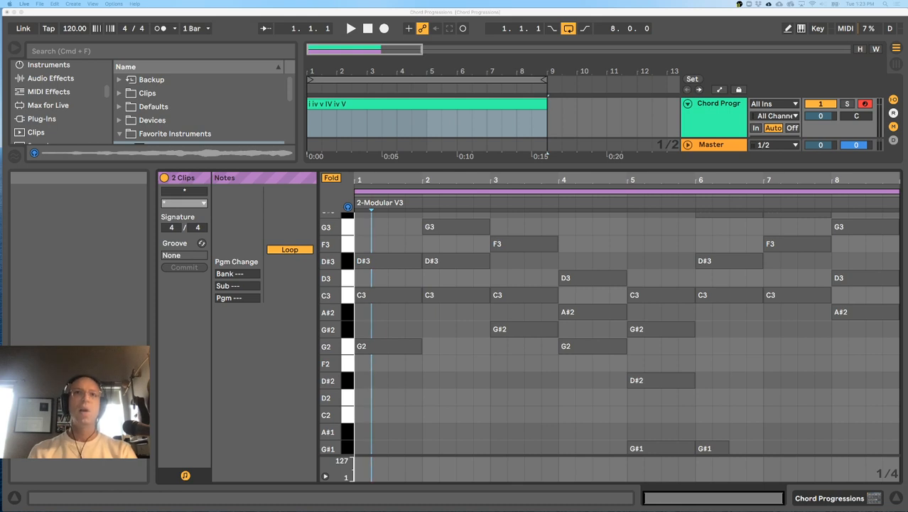
Examine the chord clip's lowest notes behind the empty Modular V3 clip as a guide for the bass part
{"action": "scroll", "coordinate": [417, 257], "scroll_direction": "down", "scroll_amount": 8}
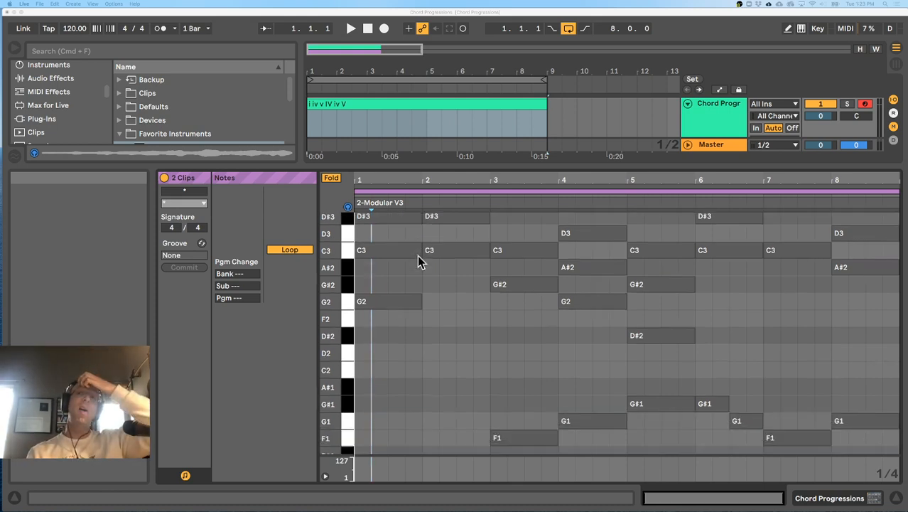
{"action": "scroll", "coordinate": [418, 257], "scroll_direction": "up", "scroll_amount": 2}
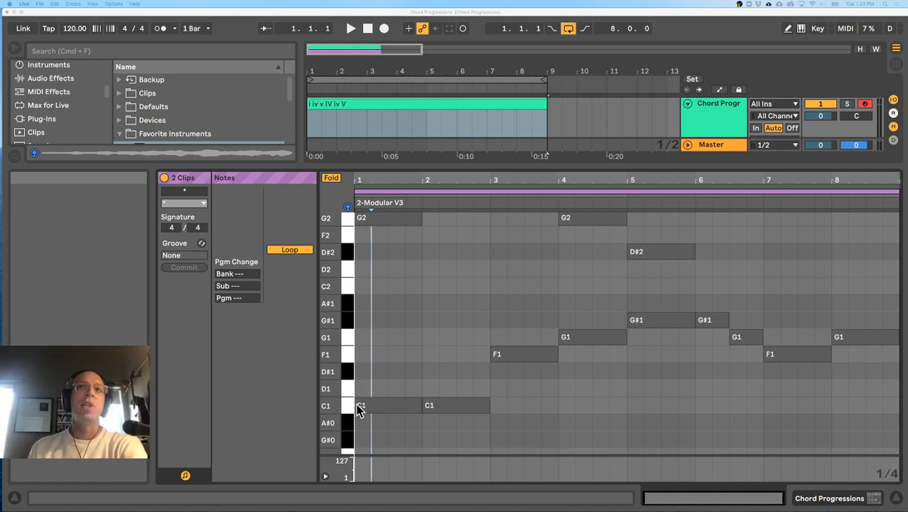
{"action": "scroll", "coordinate": [359, 408], "scroll_direction": "up", "scroll_amount": 1}
{"action": "scroll", "coordinate": [359, 408], "scroll_direction": "down", "scroll_amount": 2}
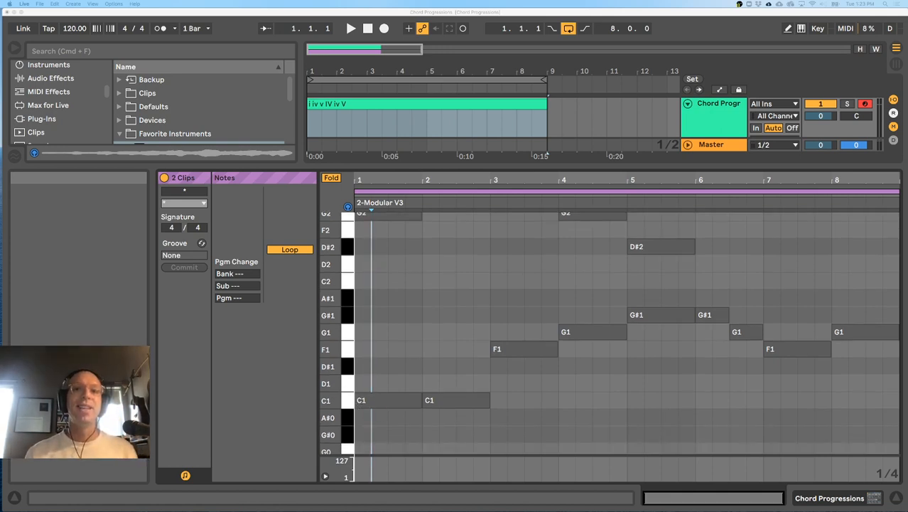
{"action": "left_click", "coordinate": [381, 385]}
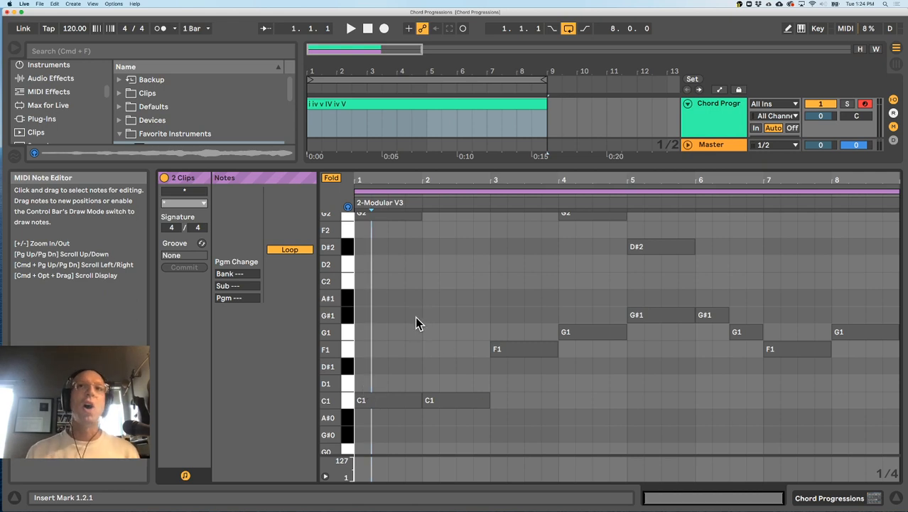
{"action": "scroll", "coordinate": [414, 323], "scroll_direction": "up", "scroll_amount": 3}
{"action": "scroll", "coordinate": [415, 324], "scroll_direction": "down", "scroll_amount": 2}
{"action": "scroll", "coordinate": [396, 339], "scroll_direction": "up", "scroll_amount": 1}
{"action": "scroll", "coordinate": [397, 339], "scroll_direction": "down", "scroll_amount": 1}
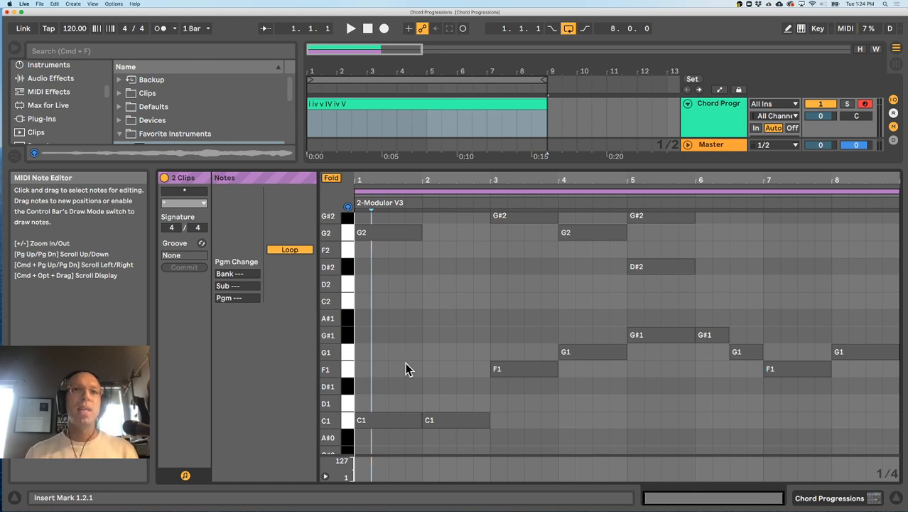
{"action": "scroll", "coordinate": [410, 366], "scroll_direction": "up", "scroll_amount": 1}
{"action": "scroll", "coordinate": [410, 366], "scroll_direction": "down", "scroll_amount": 1}
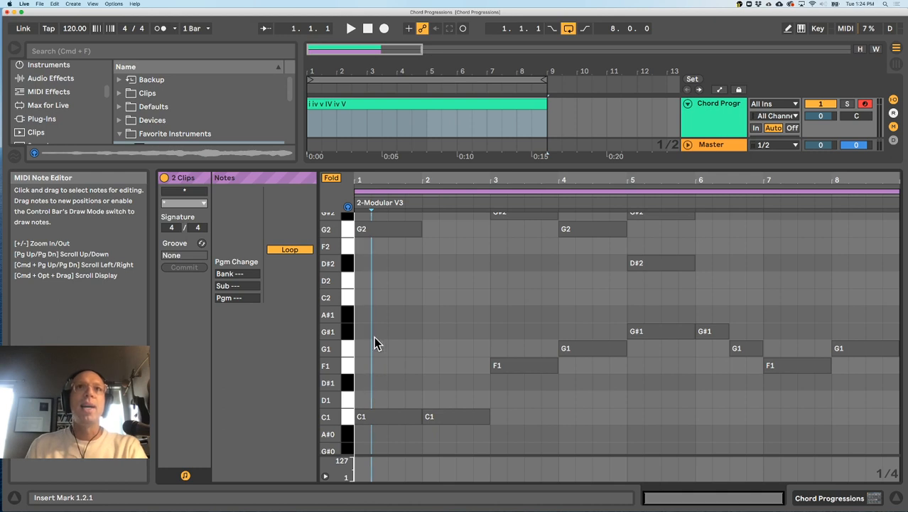
Place trial one-beat notes in the Modular V3 clip: C1 at bar 1 and F1 at bar 3
{"action": "left_click", "coordinate": [400, 116]}
{"action": "scroll", "coordinate": [400, 119], "scroll_direction": "down", "scroll_amount": 2}
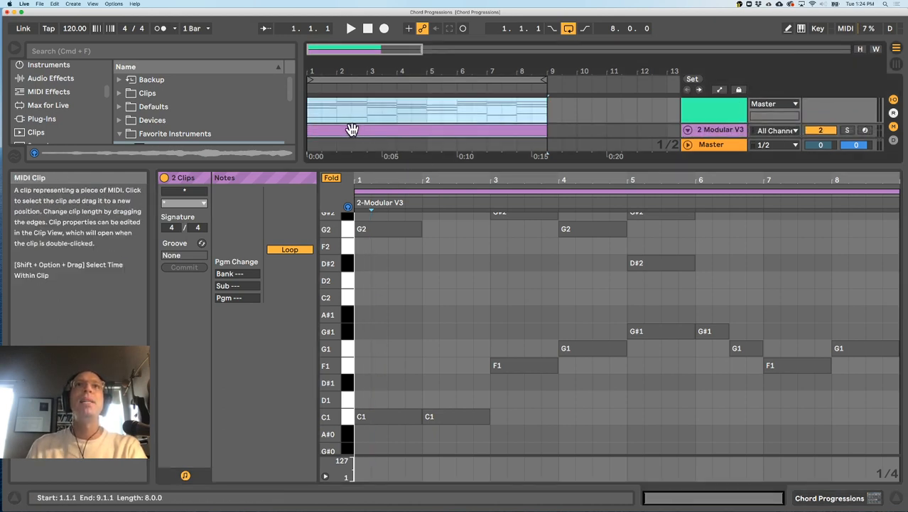
{"action": "scroll", "coordinate": [352, 129], "scroll_direction": "down", "scroll_amount": 1}
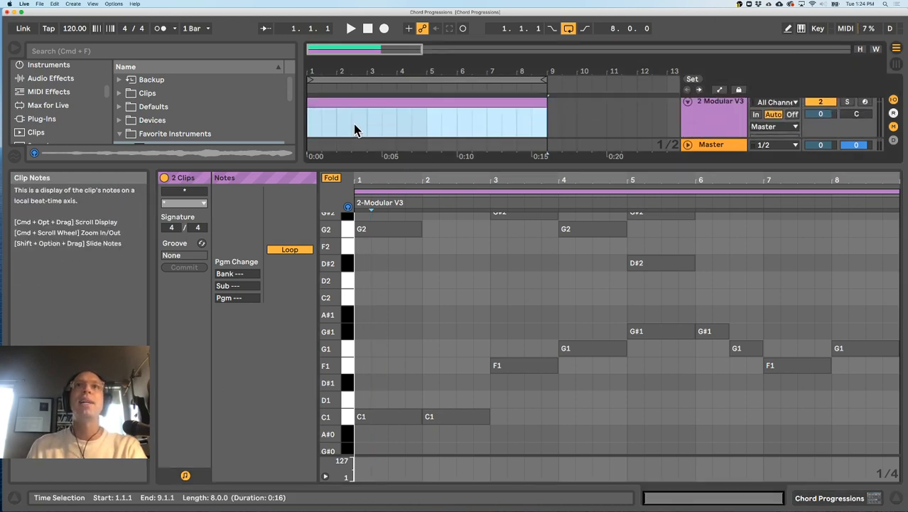
{"action": "left_click", "coordinate": [377, 192]}
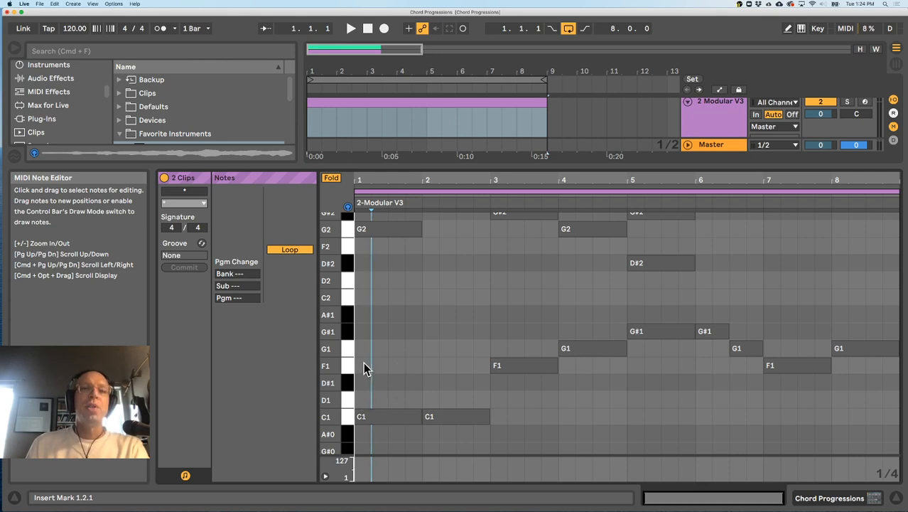
{"action": "double_click", "coordinate": [363, 400]}
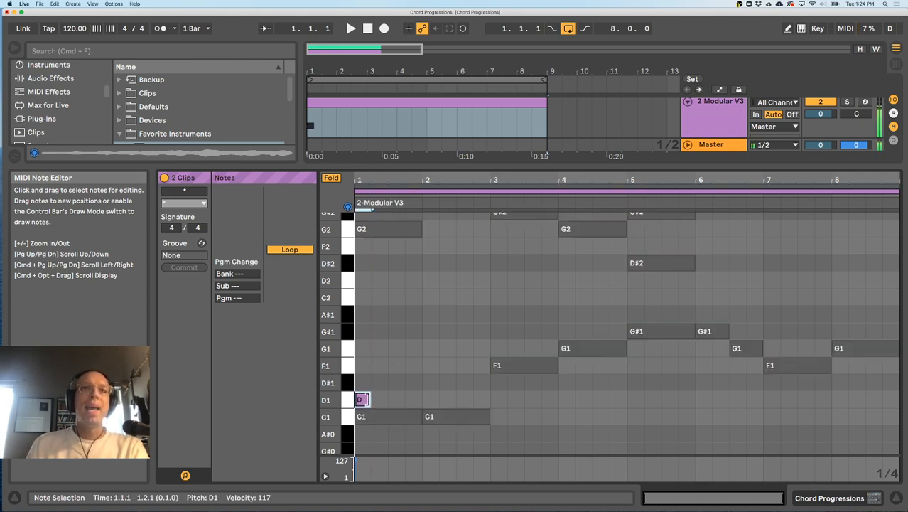
{"action": "left_click_drag", "start_coordinate": [364, 400], "coordinate": [363, 417]}
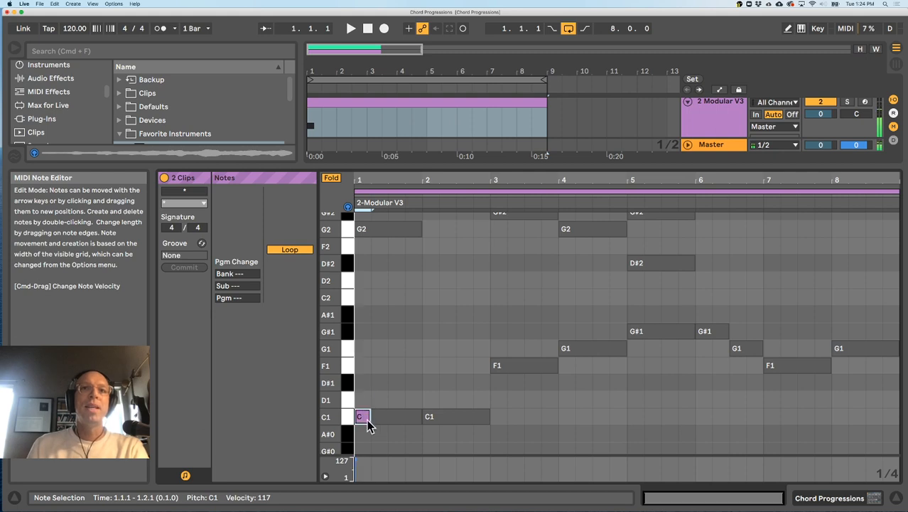
{"action": "double_click", "coordinate": [497, 365]}
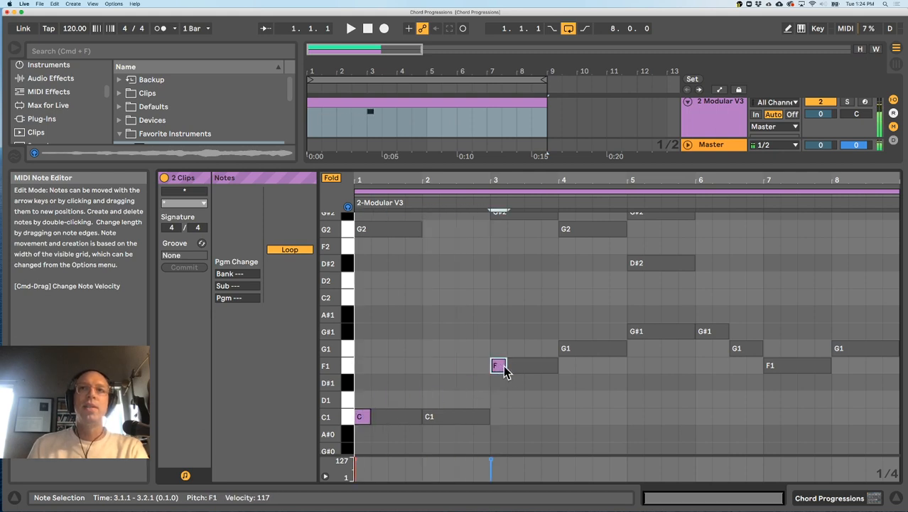
Undo the trial C1 and F1 bass notes
{"action": "key", "text": "super+z"}
{"action": "key", "text": "super+z"}
{"action": "key", "text": "super+z"}
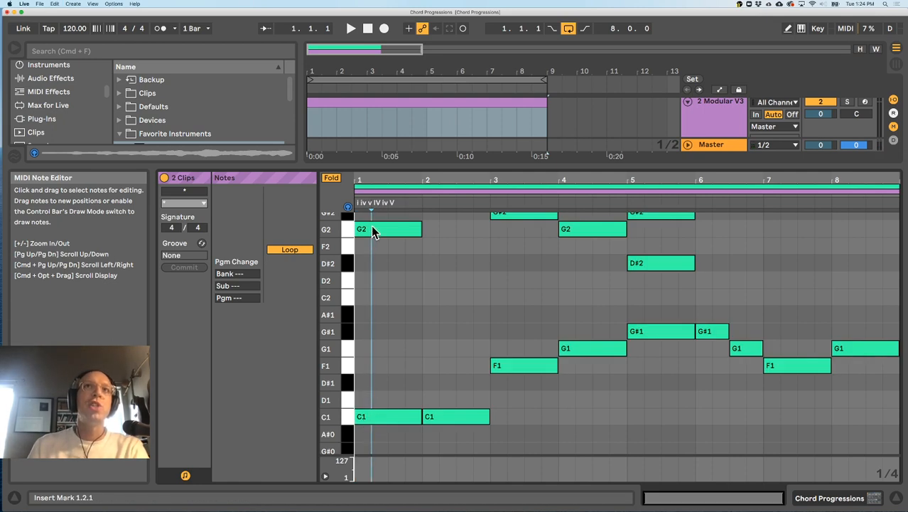
Activate the Modular V3 clip again and place a C1 note at 1.1.1 lasting two beats
{"action": "left_click", "coordinate": [369, 197]}
{"action": "left_click", "coordinate": [362, 418]}
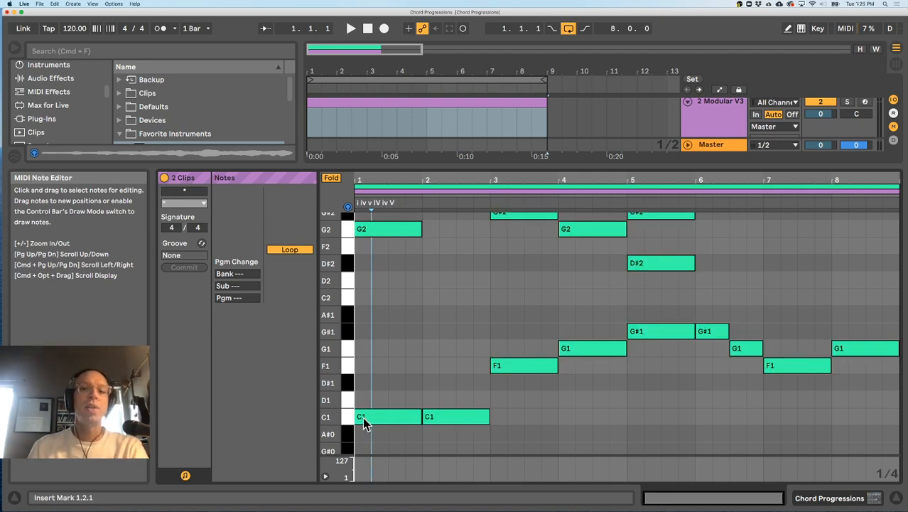
{"action": "left_click", "coordinate": [370, 402]}
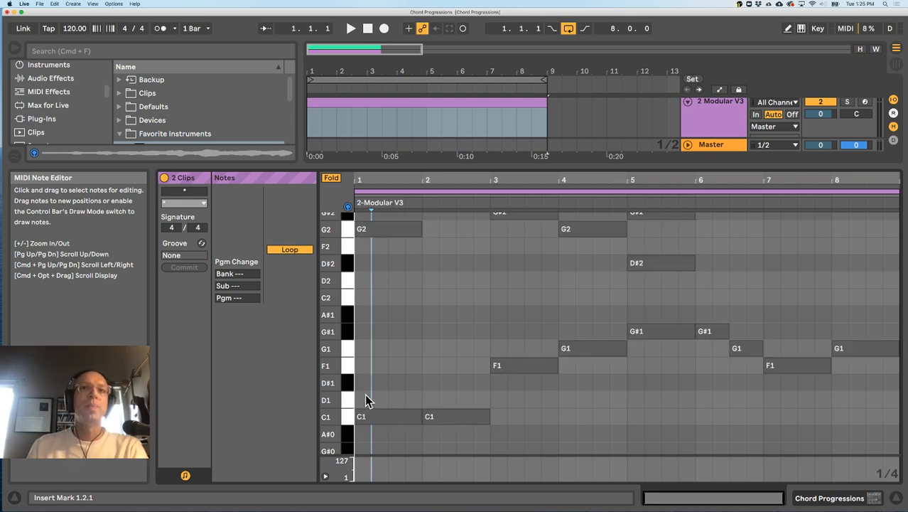
{"action": "double_click", "coordinate": [368, 400]}
{"action": "mouse_move", "coordinate": [366, 400]}
{"action": "left_mouse_down"}
{"action": "mouse_move", "coordinate": [396, 366]}
{"action": "mouse_move", "coordinate": [363, 417]}
{"action": "left_mouse_up"}
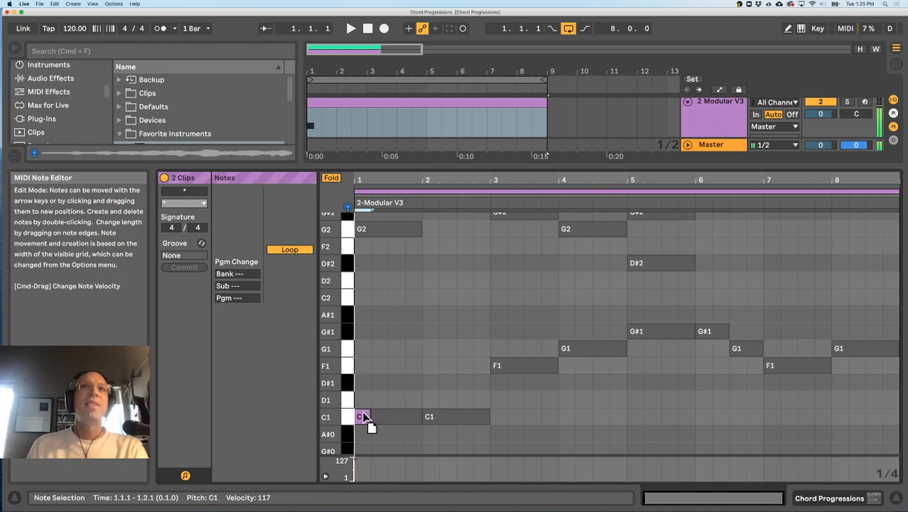
{"action": "left_click_drag", "start_coordinate": [363, 417], "coordinate": [363, 417]}
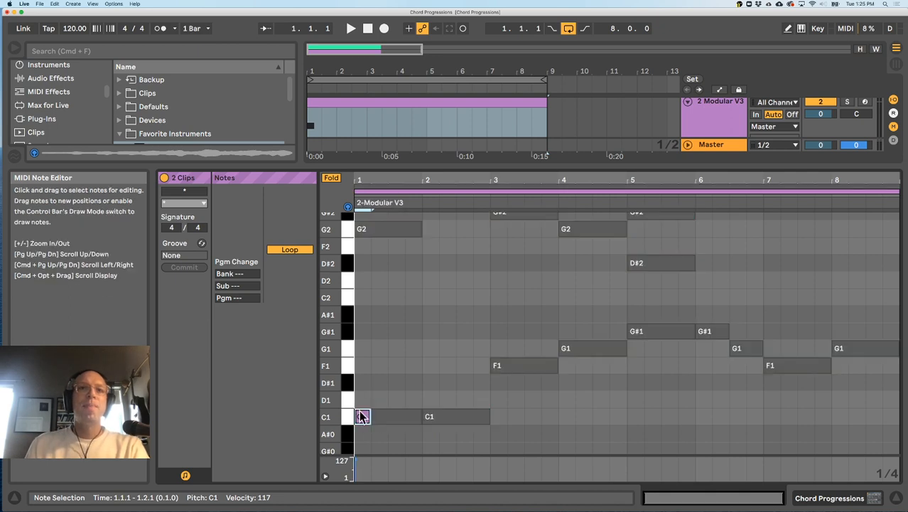
{"action": "left_click_drag", "start_coordinate": [371, 416], "coordinate": [384, 417]}
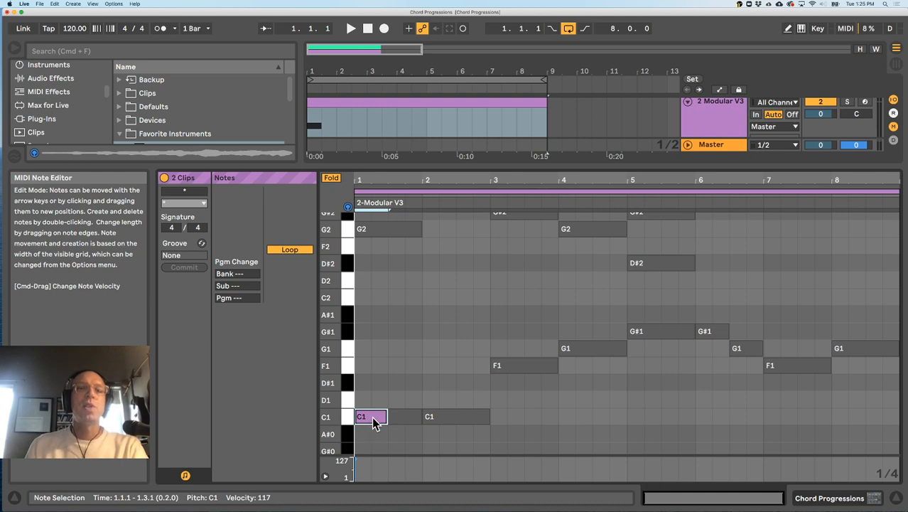
Switch the editing focus to the chord clip through its C1 note, and back through the Modular V3 note
{"action": "scroll", "coordinate": [380, 419], "scroll_direction": "up", "scroll_amount": 1}
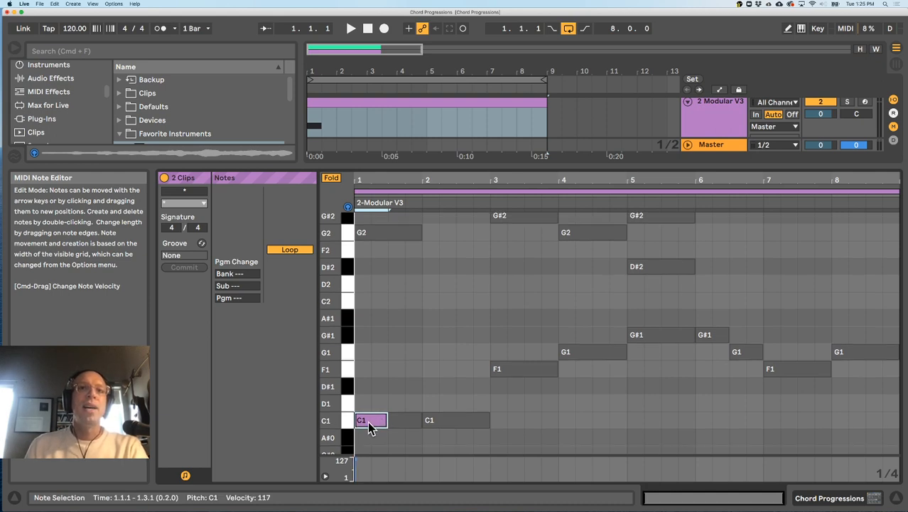
{"action": "left_click", "coordinate": [393, 422]}
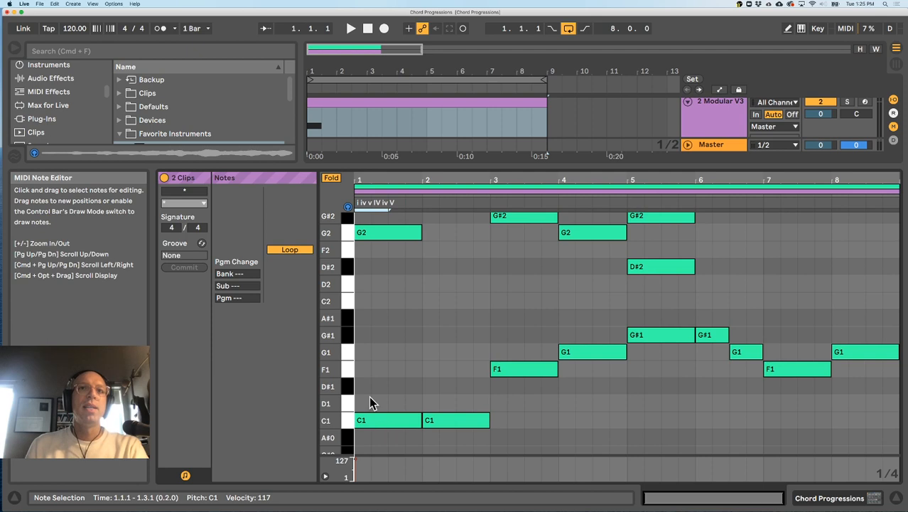
{"action": "left_click", "coordinate": [368, 415]}
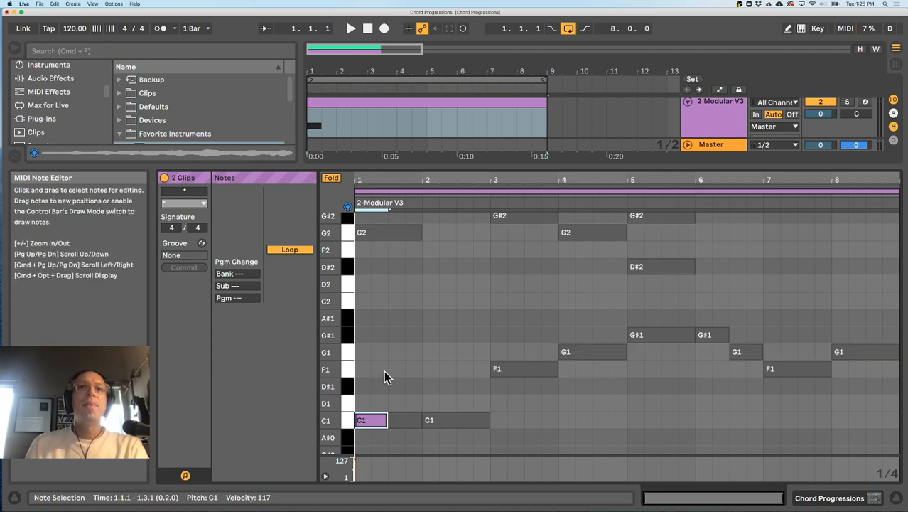
Enlarge the note editor further and examine the chord notes above the first bass note
{"action": "scroll", "coordinate": [399, 380], "scroll_direction": "up", "scroll_amount": 1}
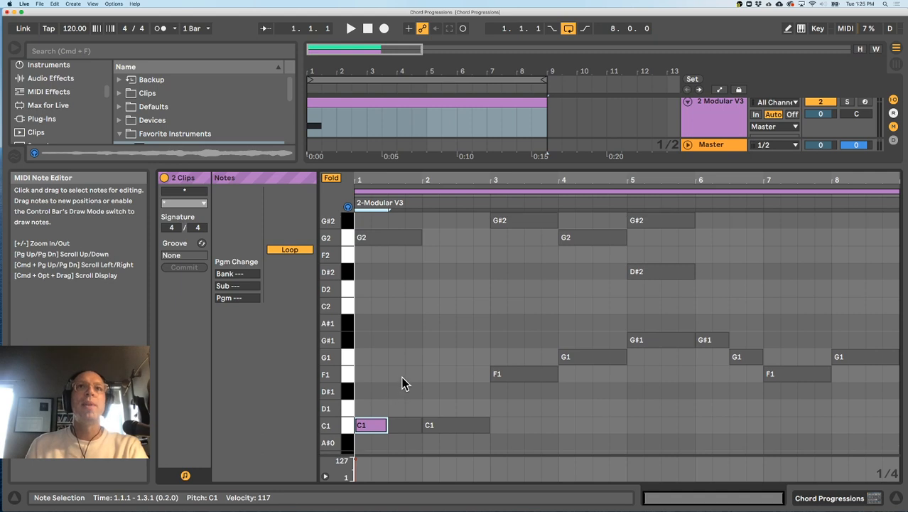
{"action": "left_click_drag", "start_coordinate": [480, 160], "coordinate": [470, 125]}
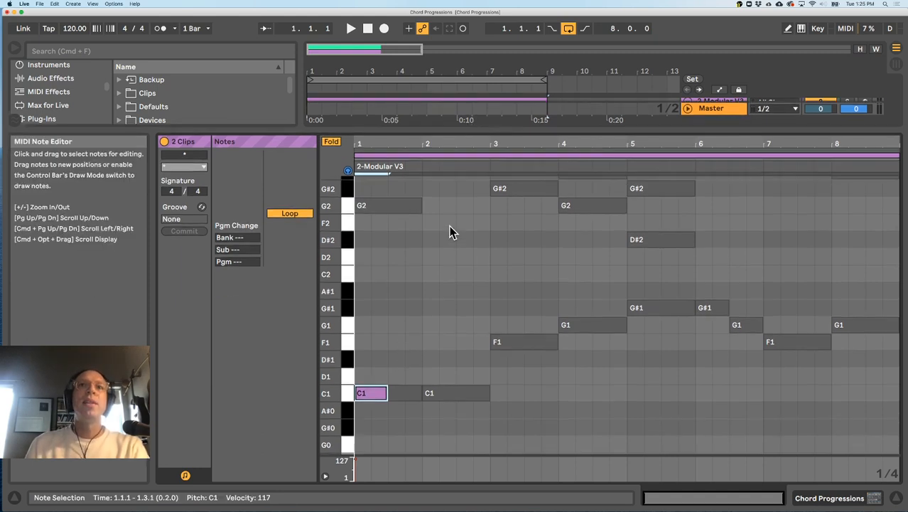
{"action": "scroll", "coordinate": [451, 230], "scroll_direction": "up", "scroll_amount": 3}
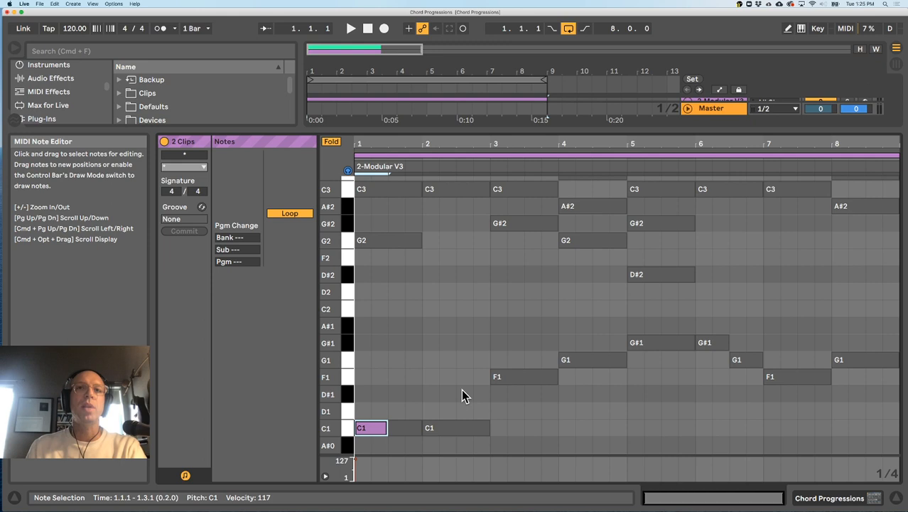
{"action": "scroll", "coordinate": [455, 380], "scroll_direction": "up", "scroll_amount": 1}
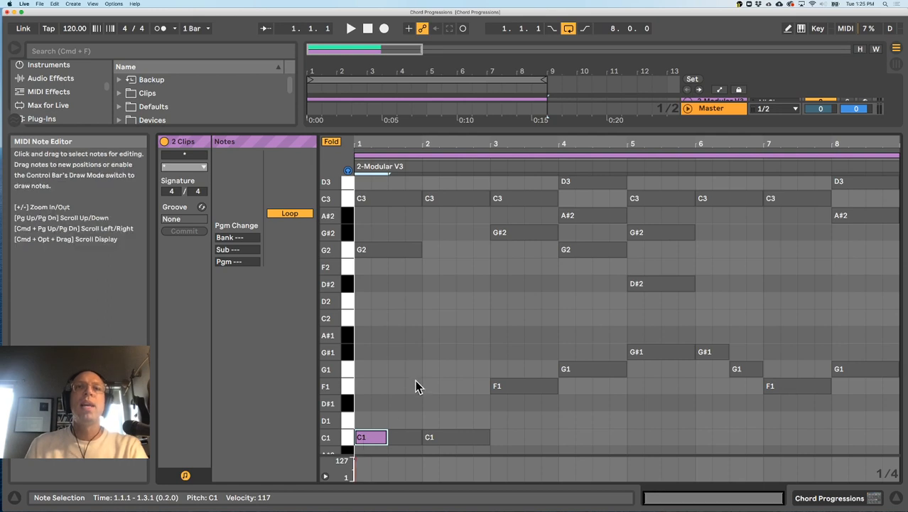
{"action": "scroll", "coordinate": [419, 373], "scroll_direction": "up", "scroll_amount": 4}
{"action": "scroll", "coordinate": [425, 361], "scroll_direction": "down", "scroll_amount": 3}
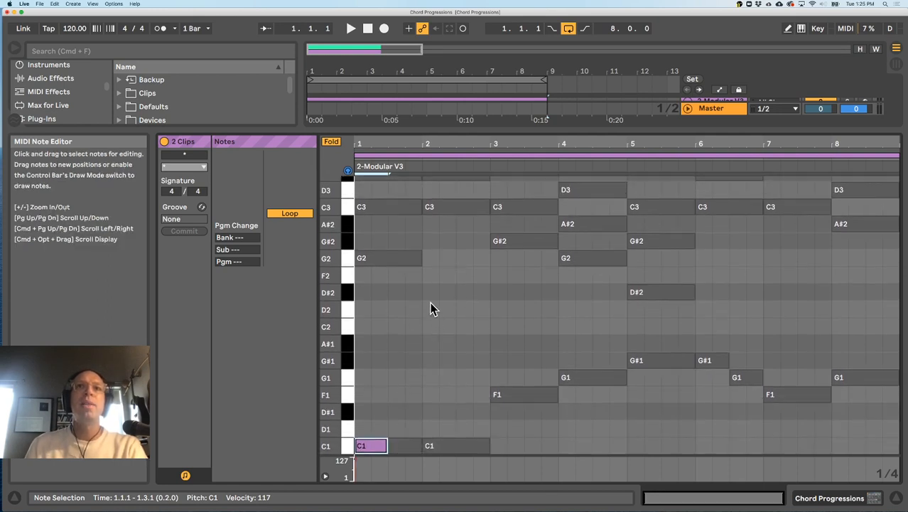
{"action": "scroll", "coordinate": [435, 290], "scroll_direction": "up", "scroll_amount": 2}
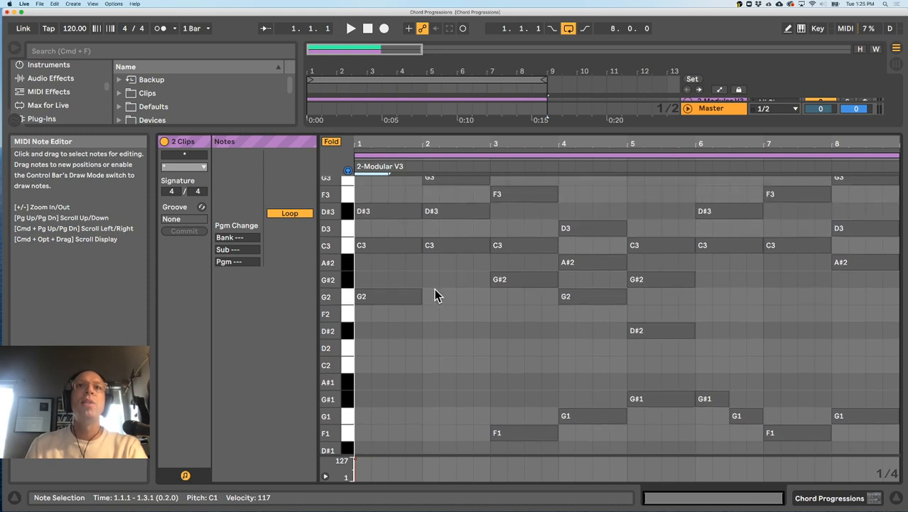
Add a one-beat note near the start of bar 2, match it to the chord's D#3, and transpose it two octaves down to D#1
{"action": "double_click", "coordinate": [431, 297]}
{"action": "left_click_drag", "start_coordinate": [431, 297], "coordinate": [430, 216]}
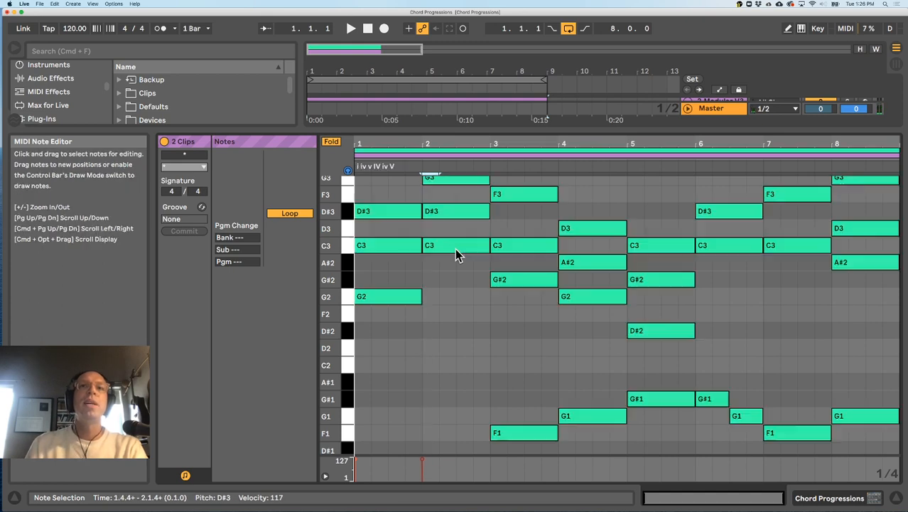
{"action": "key", "text": "shift+Down"}
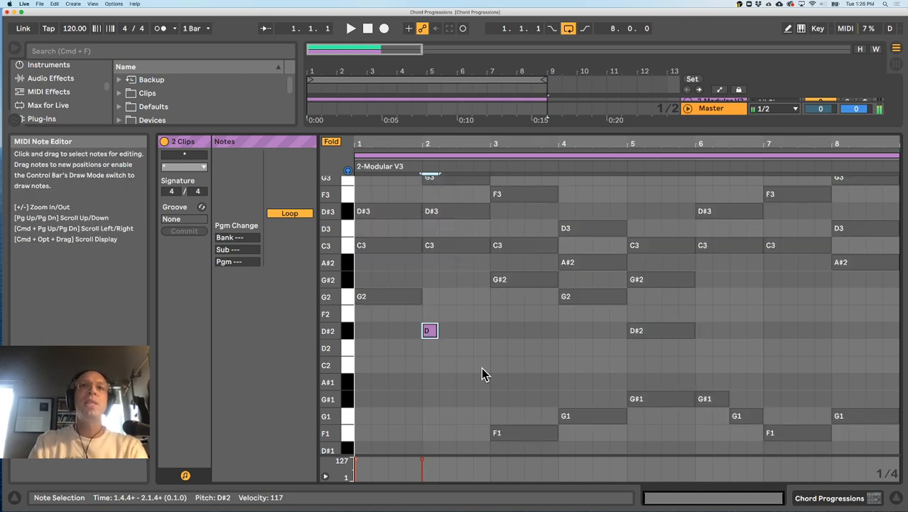
{"action": "key", "text": "shift+Down"}
{"action": "scroll", "coordinate": [455, 370], "scroll_direction": "up", "scroll_amount": 2}
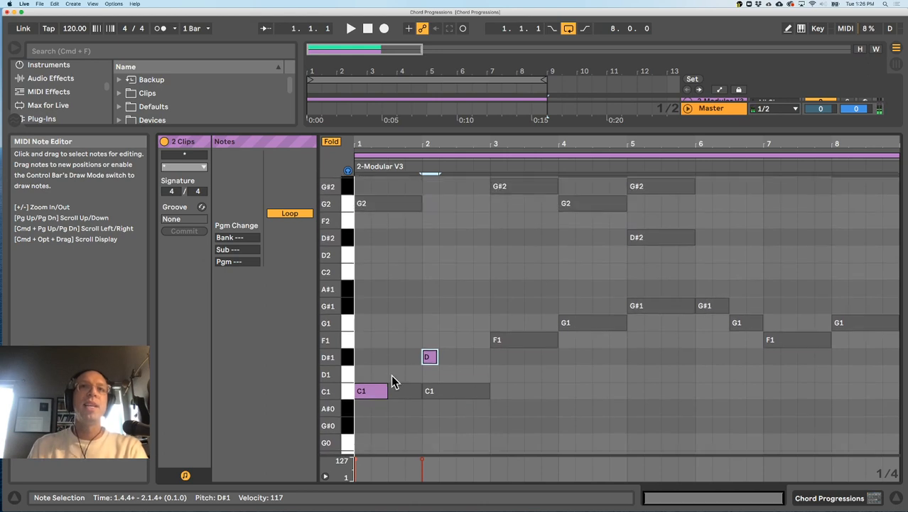
Align the D#1 bass note to start at 2.1.1, and add a one-beat C1 note at 2.3.1
{"action": "left_click_drag", "start_coordinate": [433, 357], "coordinate": [435, 358]}
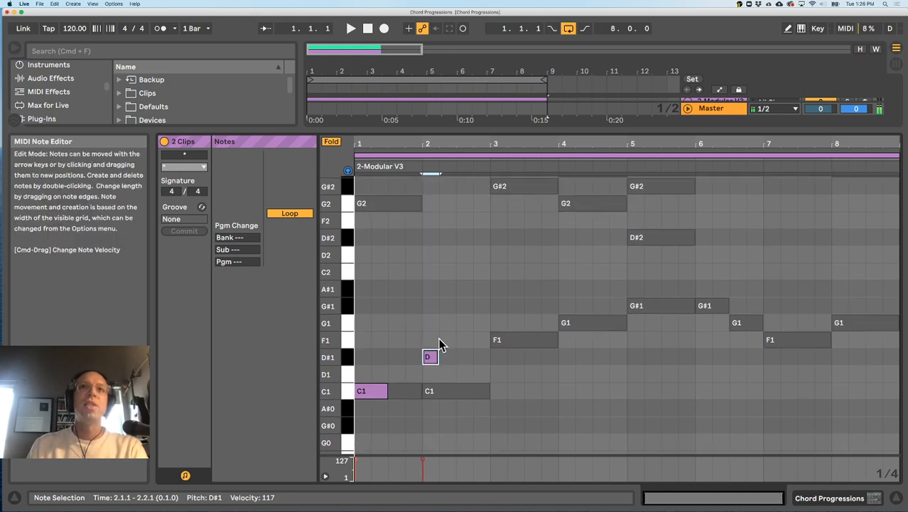
{"action": "scroll", "coordinate": [439, 337], "scroll_direction": "up", "scroll_amount": 6}
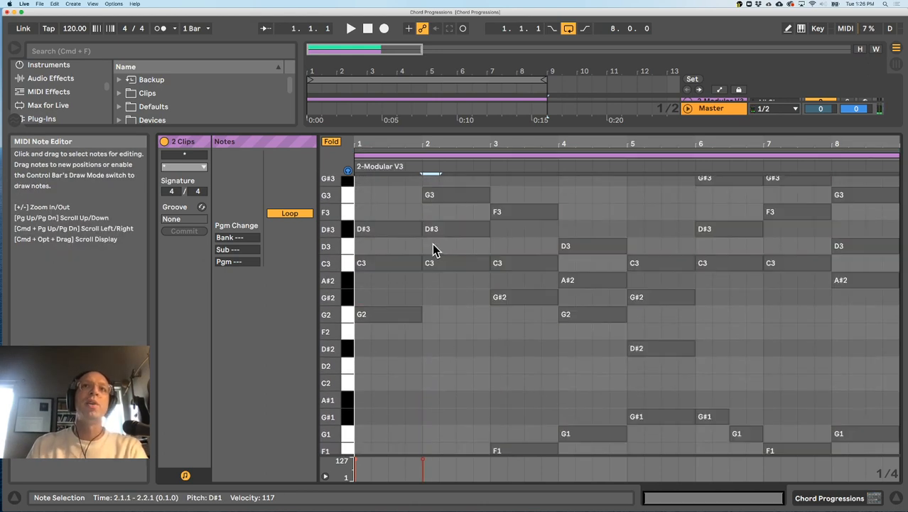
{"action": "scroll", "coordinate": [442, 369], "scroll_direction": "down", "scroll_amount": 4}
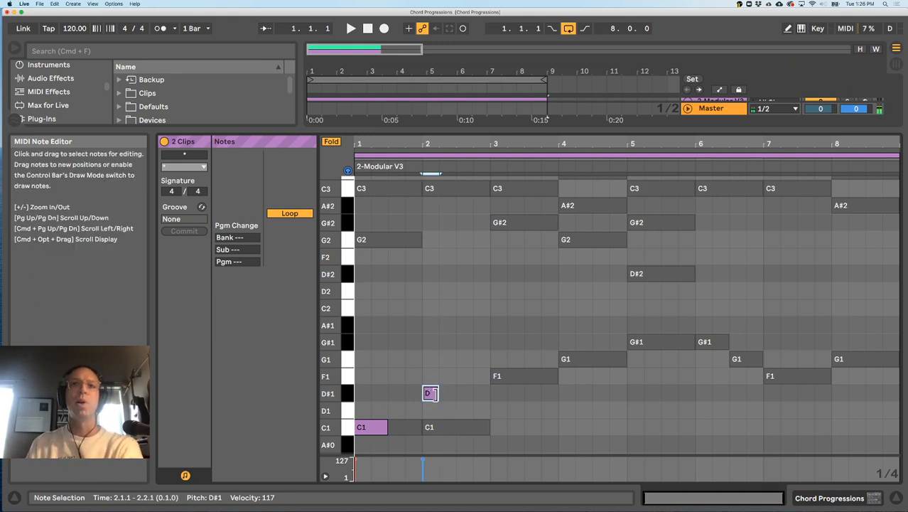
{"action": "left_click_drag", "start_coordinate": [430, 399], "coordinate": [466, 446]}
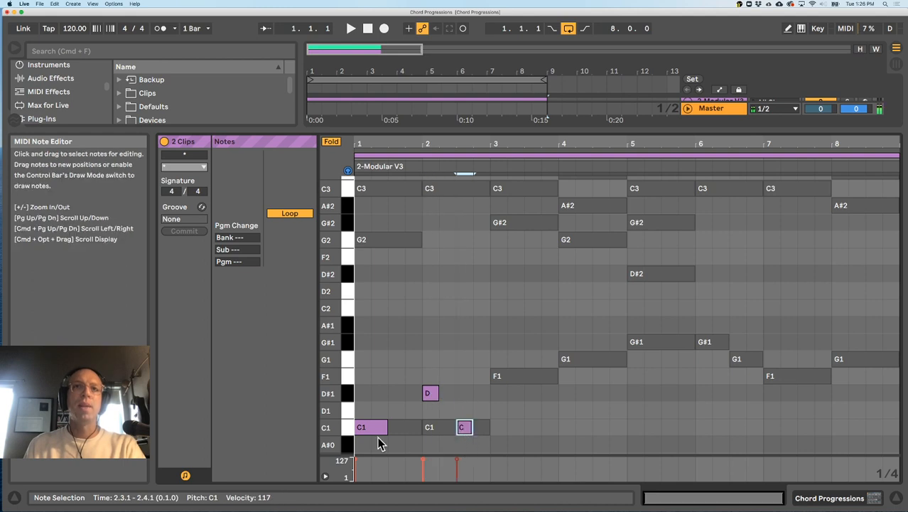
Move the D#1 bass note back to 1.4.1 and add a one-beat C1 note at 2.1.1
{"action": "left_click_drag", "start_coordinate": [429, 395], "coordinate": [411, 392]}
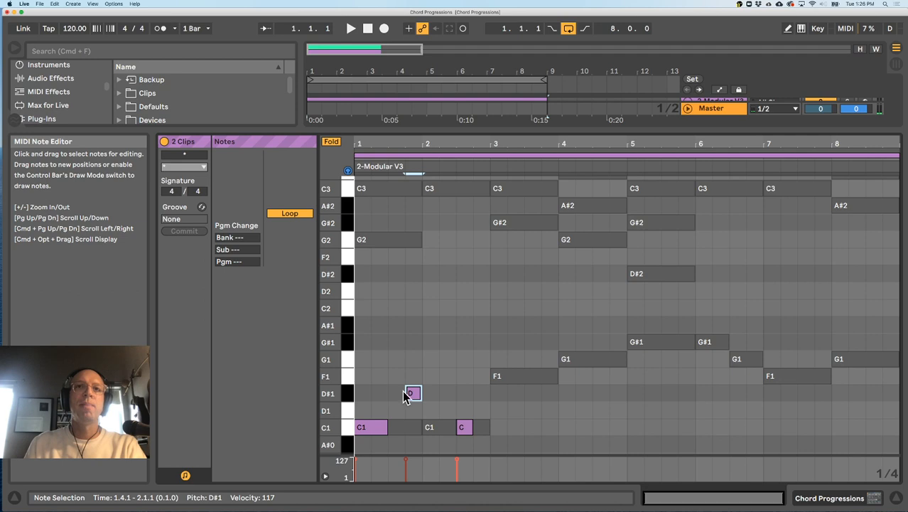
{"action": "left_click_drag", "start_coordinate": [410, 395], "coordinate": [428, 395]}
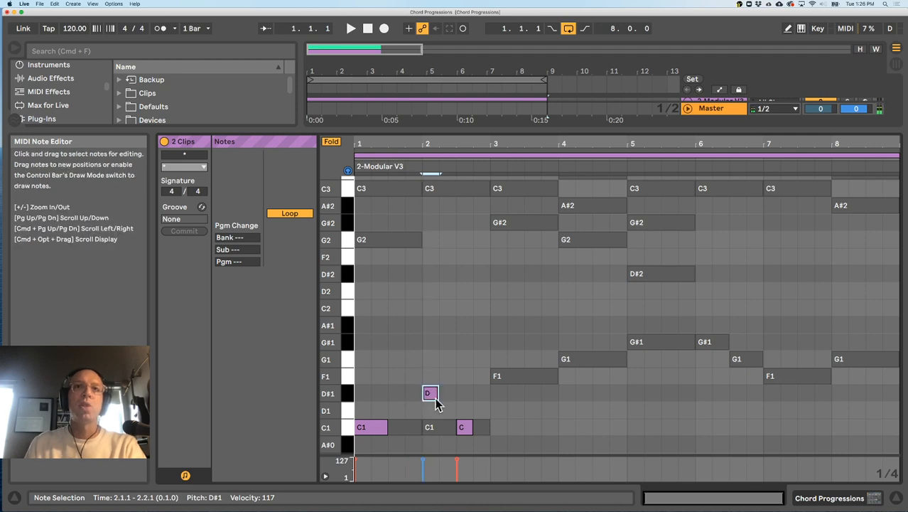
{"action": "left_click_drag", "start_coordinate": [431, 393], "coordinate": [415, 395]}
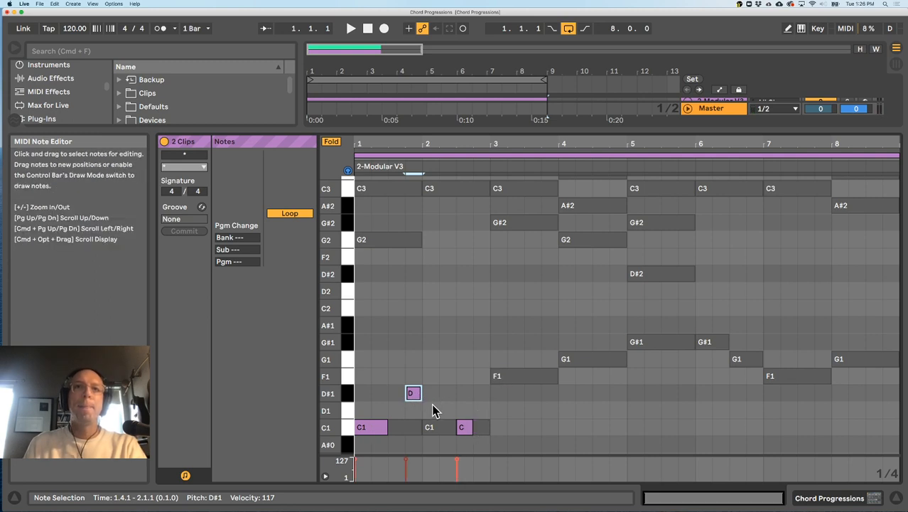
{"action": "double_click", "coordinate": [430, 426]}
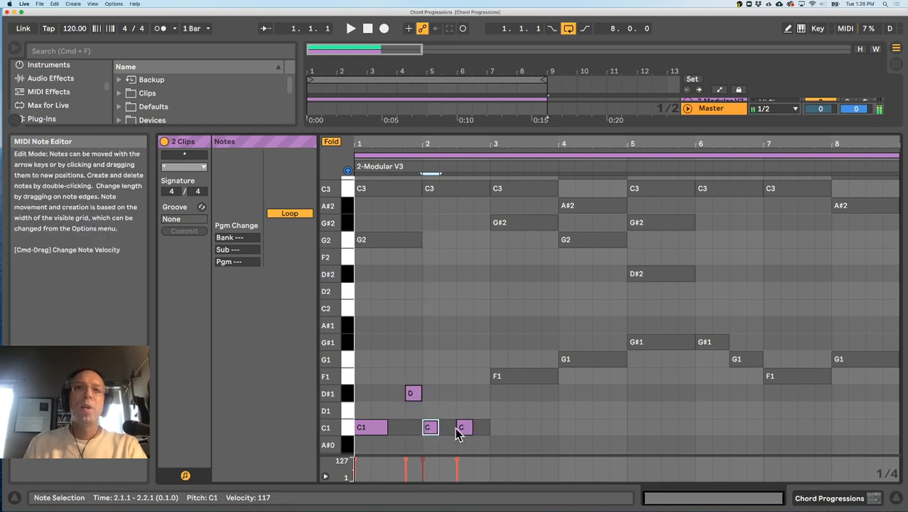
Switch the editing focus to the chord clip through its C1 note in bar 2
{"action": "left_click", "coordinate": [375, 426]}
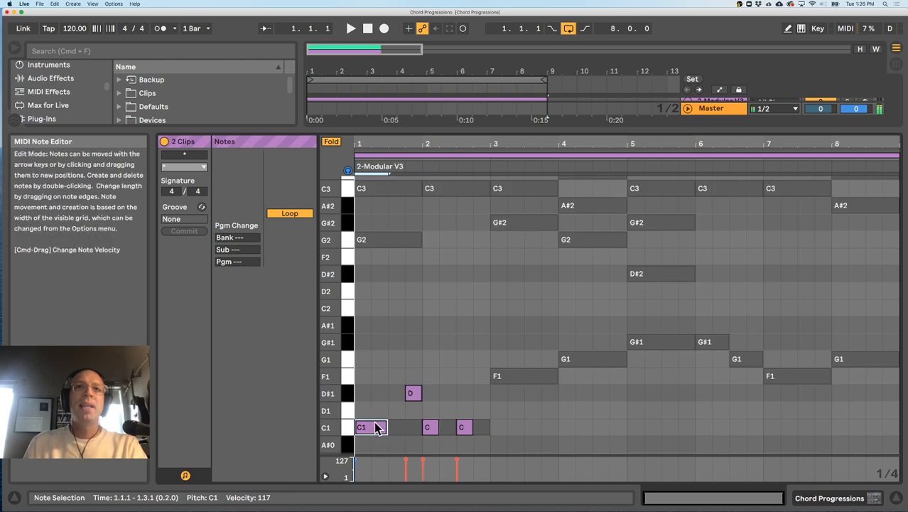
{"action": "left_click", "coordinate": [451, 427]}
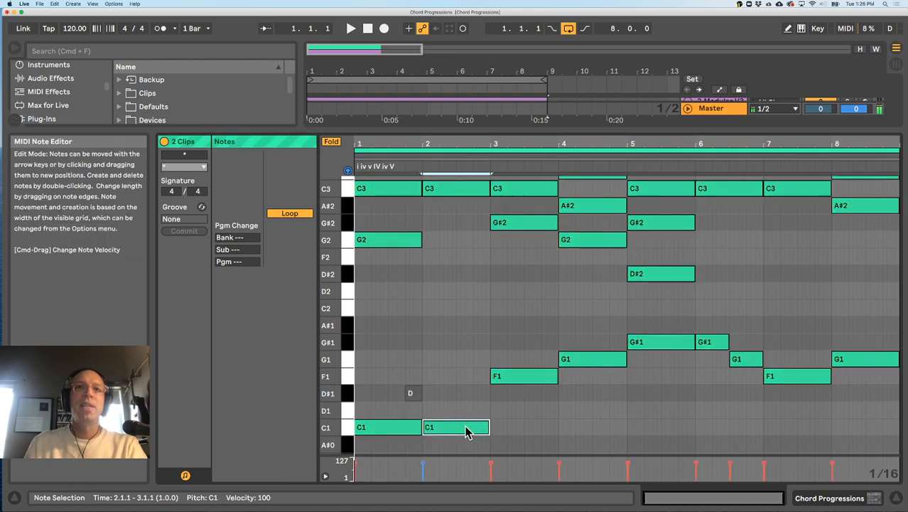
{"action": "left_click", "coordinate": [436, 379]}
Select all four Modular V3 notes, audition them one octave higher, and transpose them back down an octave
{"action": "left_click", "coordinate": [412, 393]}
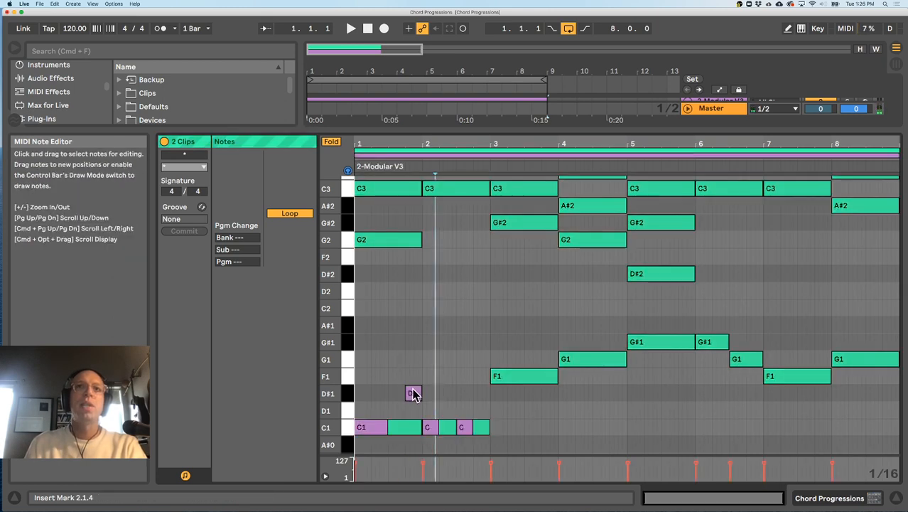
{"action": "left_click", "coordinate": [370, 427], "text": "shift"}
{"action": "left_click", "coordinate": [430, 426], "text": "shift"}
{"action": "left_click", "coordinate": [461, 428], "text": "shift"}
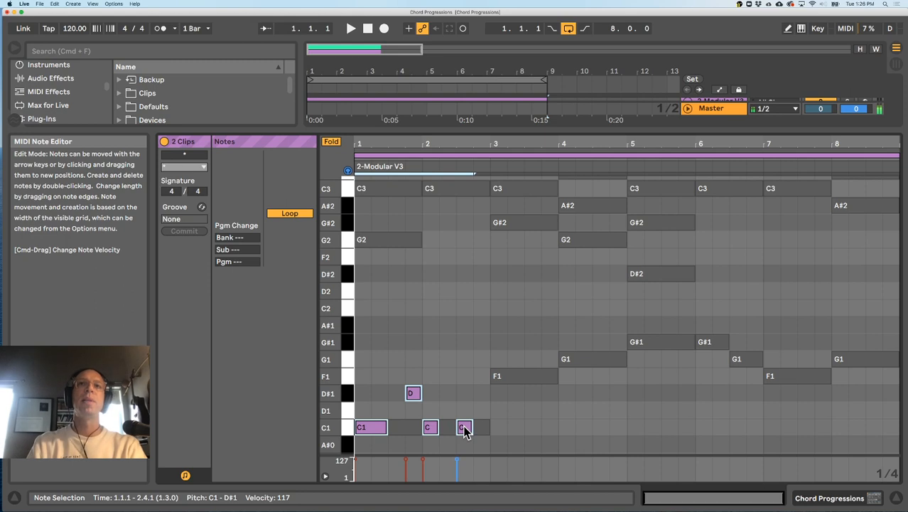
{"action": "key", "text": "shift+Up"}
{"action": "key", "text": "space"}
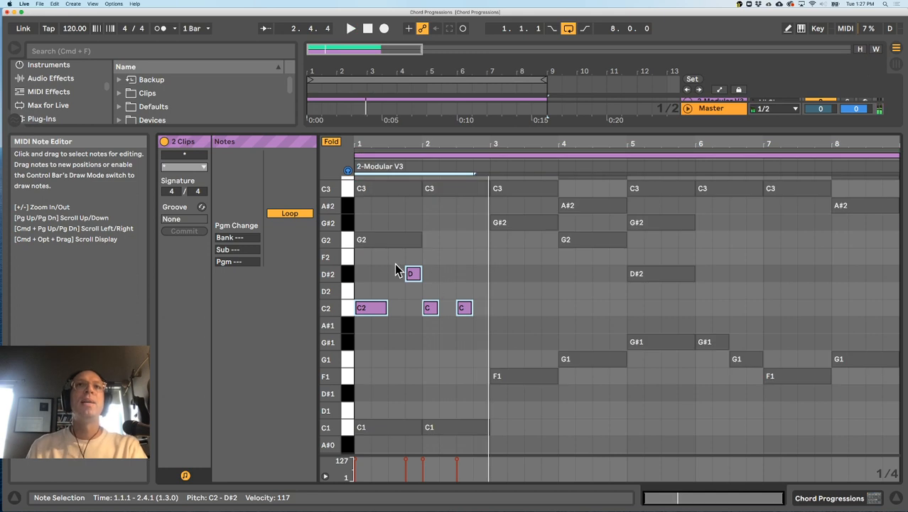
{"action": "key", "text": "shift+Down"}
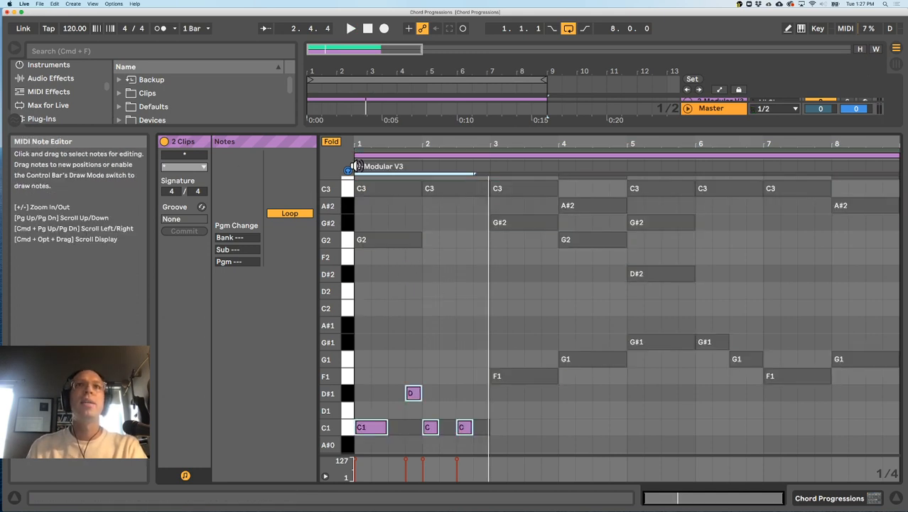
Shorten the first C1 bass note to one beat, ending at 1.2.1
{"action": "left_click_drag", "start_coordinate": [362, 144], "coordinate": [358, 202]}
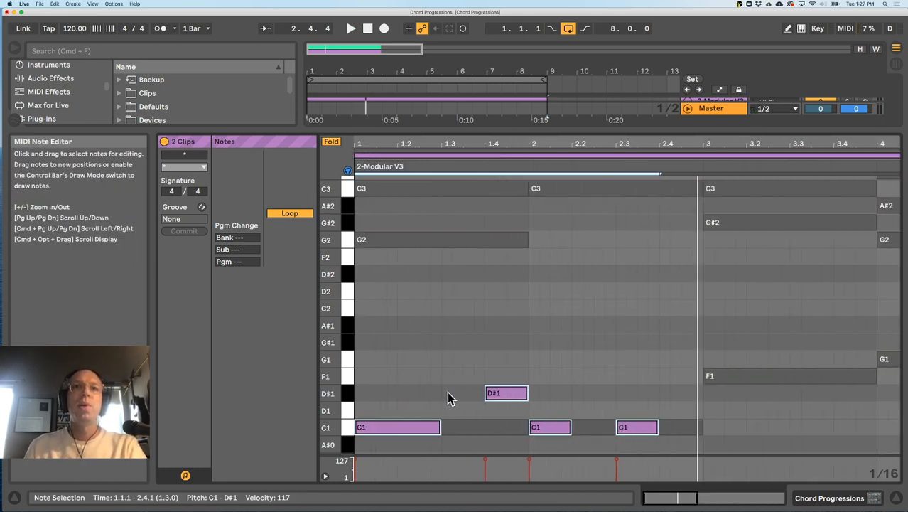
{"action": "left_click", "coordinate": [432, 412]}
{"action": "left_click_drag", "start_coordinate": [439, 427], "coordinate": [392, 428]}
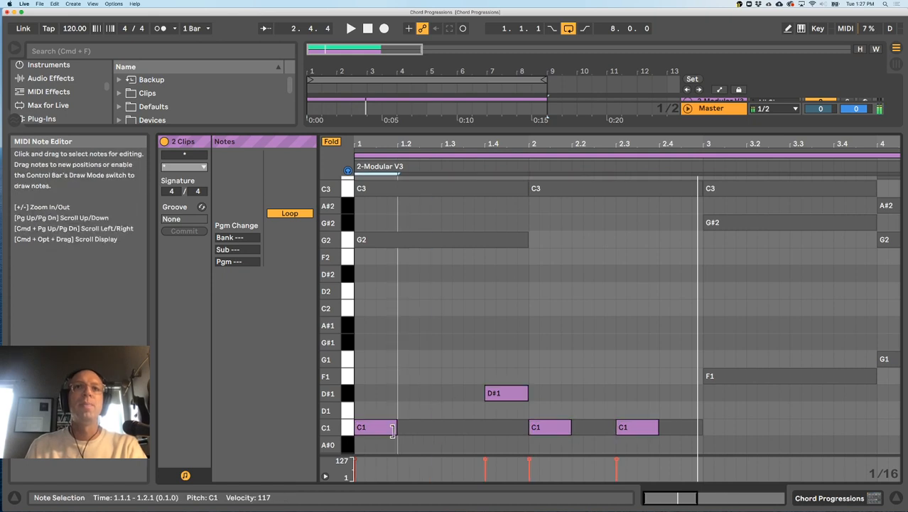
{"action": "left_click", "coordinate": [393, 428]}
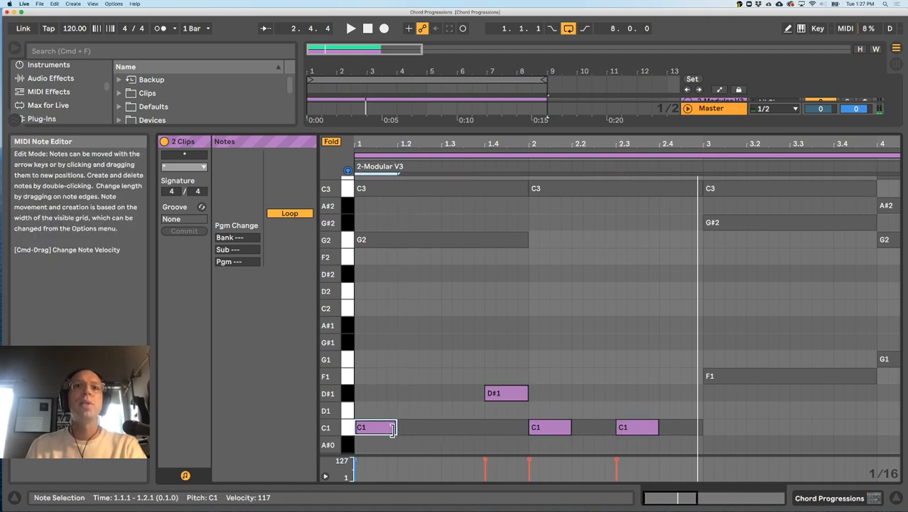
Move the C1 note from 2.1.1 to 1.2.3 and add two short C1 notes at 1.4.1 and 1.4.3
{"action": "left_click_drag", "start_coordinate": [498, 392], "coordinate": [434, 392]}
{"action": "left_click_drag", "start_coordinate": [551, 428], "coordinate": [488, 431]}
{"action": "key", "text": "space"}
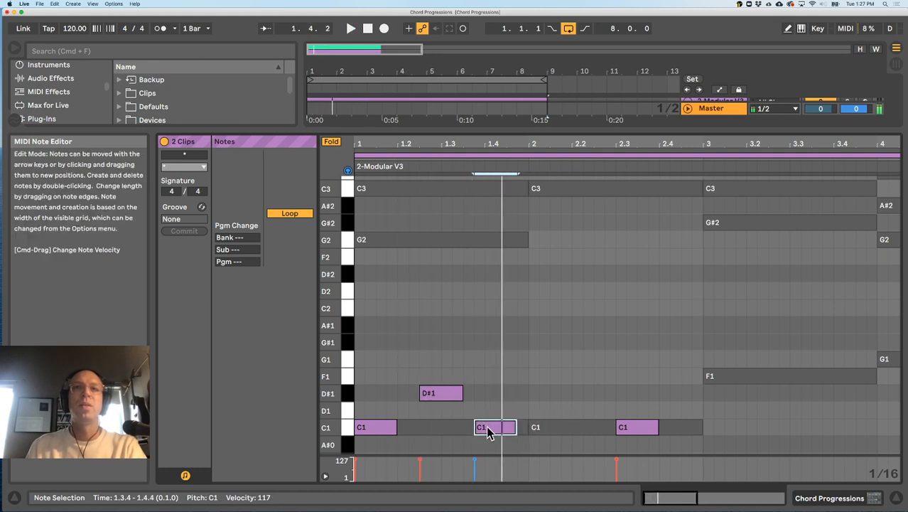
{"action": "left_click_drag", "start_coordinate": [488, 430], "coordinate": [433, 430]}
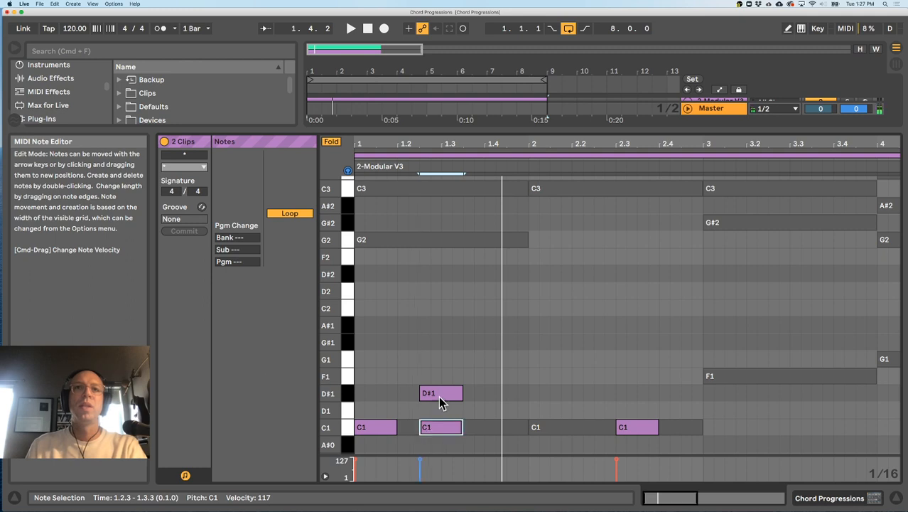
{"action": "left_click", "coordinate": [441, 437]}
Place the D#1 note at 2.1.3 lasting one and a half beats, and lengthen the C1 at 2.3.1 to two beats
{"action": "mouse_move", "coordinate": [441, 395]}
{"action": "left_mouse_down"}
{"action": "mouse_move", "coordinate": [507, 398]}
{"action": "mouse_move", "coordinate": [509, 426]}
{"action": "mouse_move", "coordinate": [493, 429]}
{"action": "mouse_move", "coordinate": [515, 431]}
{"action": "mouse_move", "coordinate": [544, 392]}
{"action": "mouse_move", "coordinate": [614, 397]}
{"action": "left_mouse_up"}
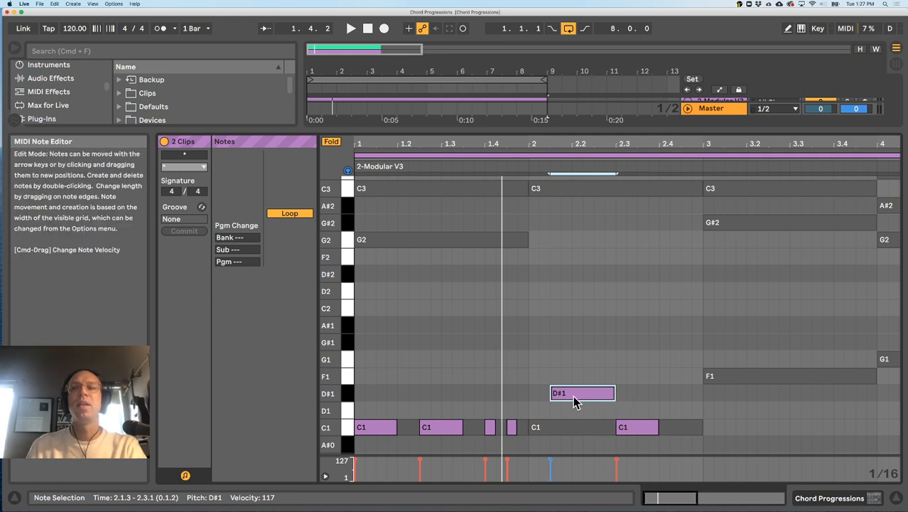
{"action": "left_click_drag", "start_coordinate": [658, 426], "coordinate": [689, 428]}
{"action": "left_click", "coordinate": [423, 429]}
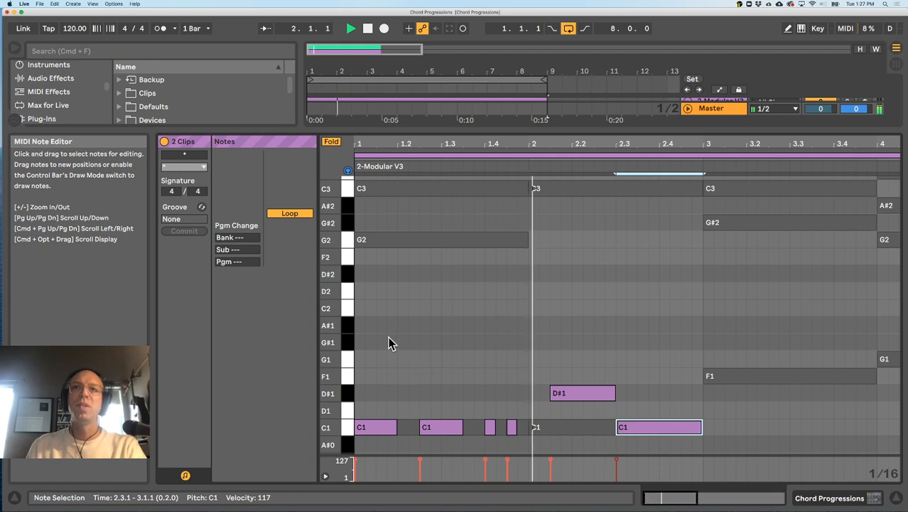
Transpose all bass notes in bars 1 and 2 up one octave and listen to them
{"action": "left_click_drag", "start_coordinate": [368, 335], "coordinate": [620, 438]}
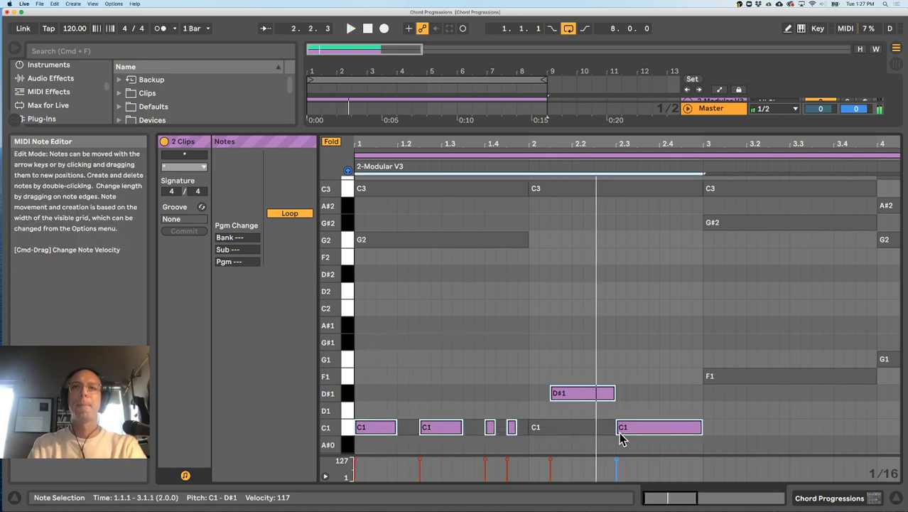
{"action": "key", "text": "shift+Up"}
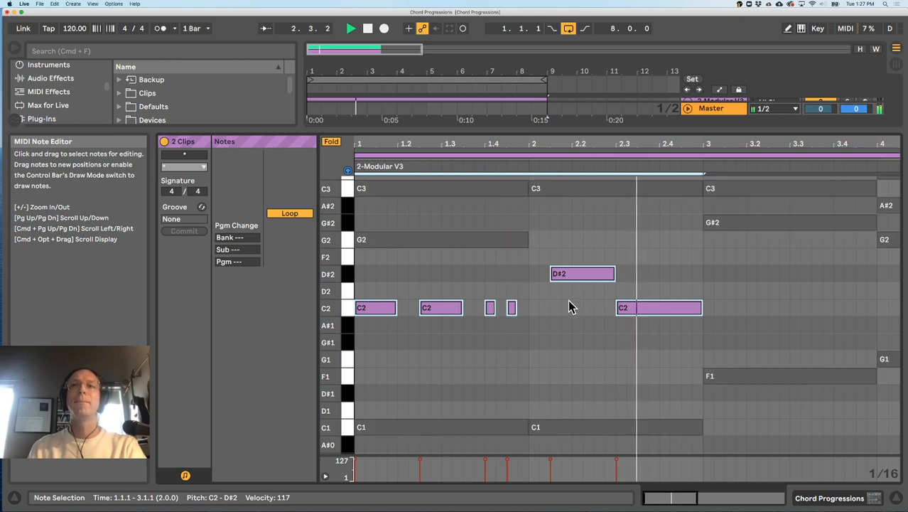
{"action": "key", "text": "space"}
Delete the D#2 and C2 bass notes in bar 2 and play the remaining bar 1 pattern
{"action": "left_click_drag", "start_coordinate": [634, 319], "coordinate": [543, 256]}
{"action": "key", "text": "Delete"}
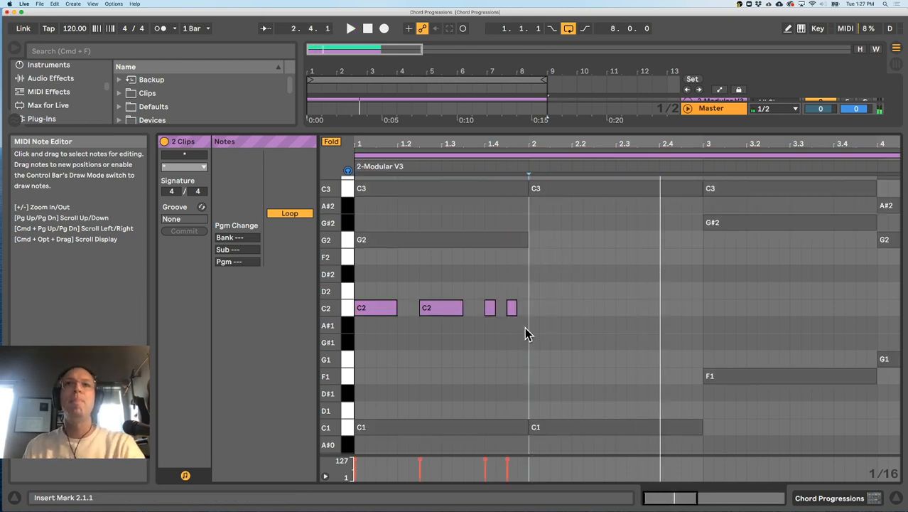
{"action": "left_click_drag", "start_coordinate": [525, 328], "coordinate": [376, 281]}
{"action": "key", "text": "space"}
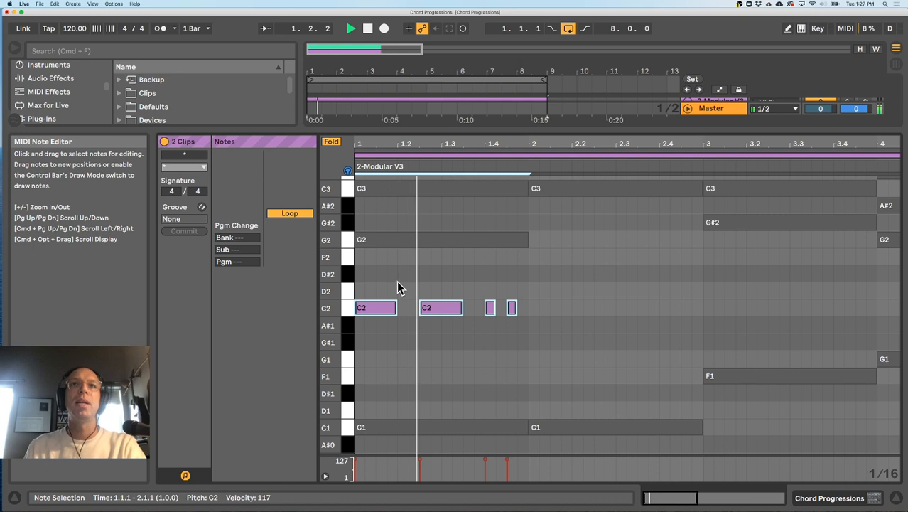
{"action": "key", "text": "space"}
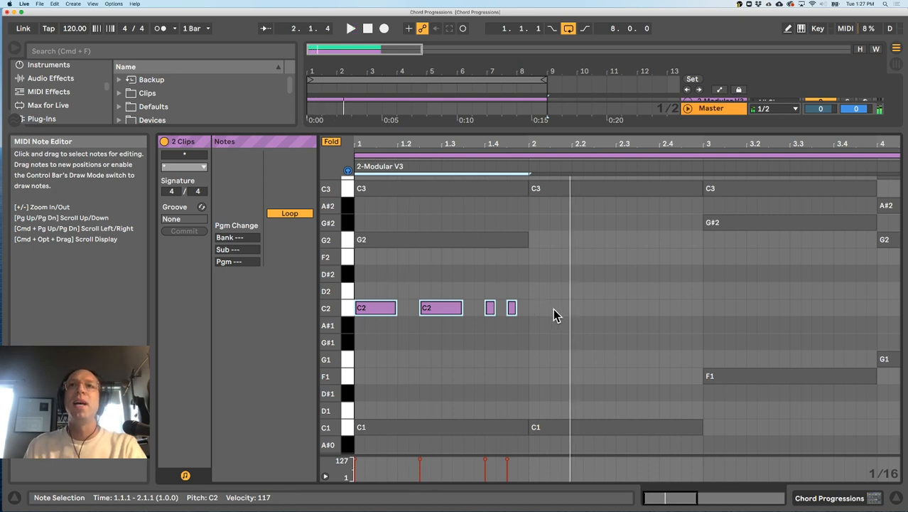
Fill bar 2 with a one-beat D#2 at 2.3.1 and a one-beat C2 at 2.4.1, auditioning the pattern
{"action": "double_click", "coordinate": [555, 308]}
{"action": "left_click_drag", "start_coordinate": [560, 308], "coordinate": [613, 313]}
{"action": "key", "text": "space"}
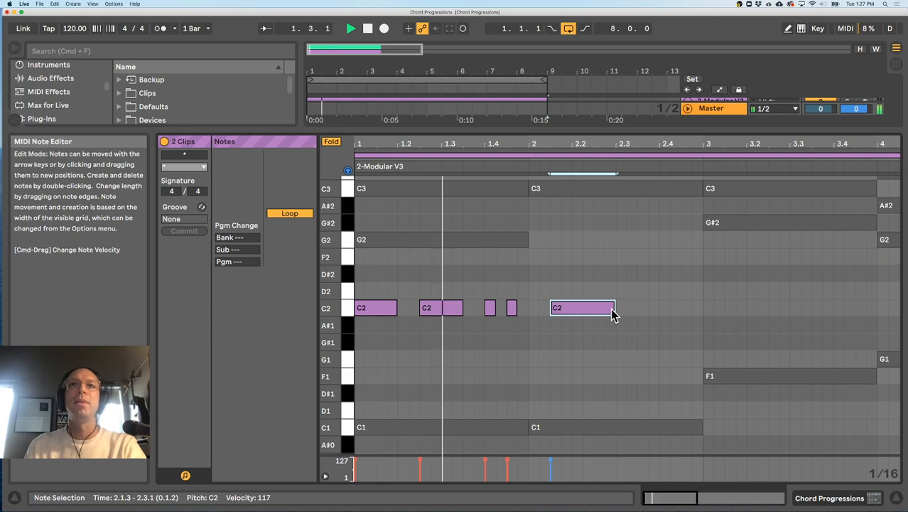
{"action": "key", "text": "space"}
{"action": "left_click_drag", "start_coordinate": [584, 307], "coordinate": [687, 314]}
{"action": "key", "text": "space"}
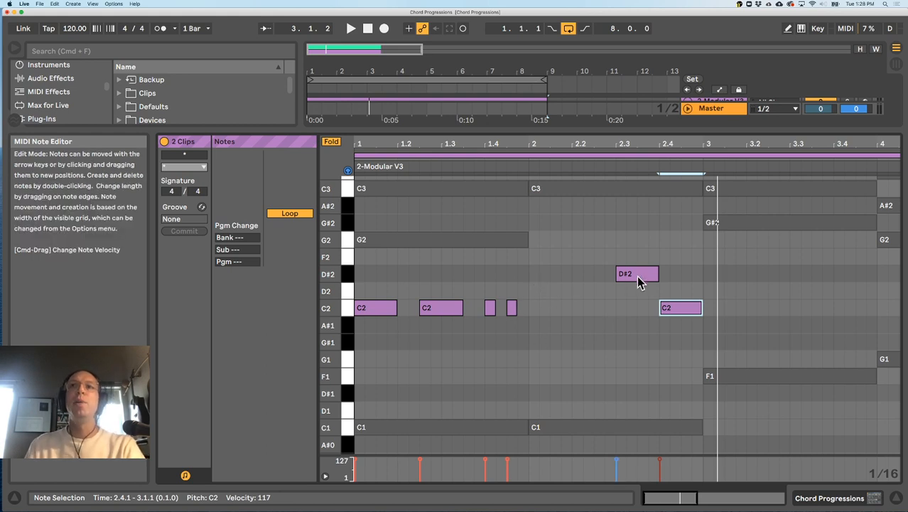
Transpose the whole two-bar bass pattern down one octave to C1 and D#1
{"action": "scroll", "coordinate": [635, 277], "scroll_direction": "up", "scroll_amount": 5}
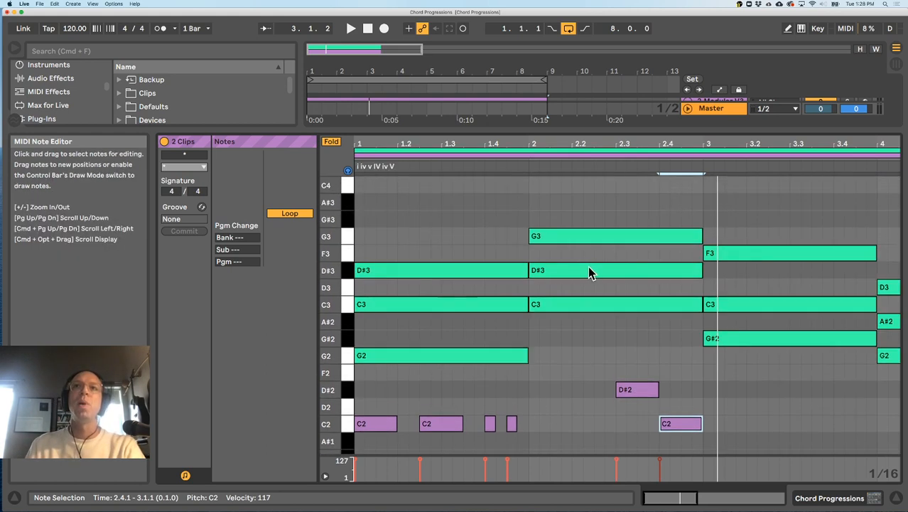
{"action": "scroll", "coordinate": [618, 359], "scroll_direction": "down", "scroll_amount": 3}
{"action": "left_click_drag", "start_coordinate": [460, 145], "coordinate": [460, 104]}
{"action": "scroll", "coordinate": [439, 262], "scroll_direction": "down", "scroll_amount": 2}
{"action": "scroll", "coordinate": [439, 269], "scroll_direction": "down", "scroll_amount": 1}
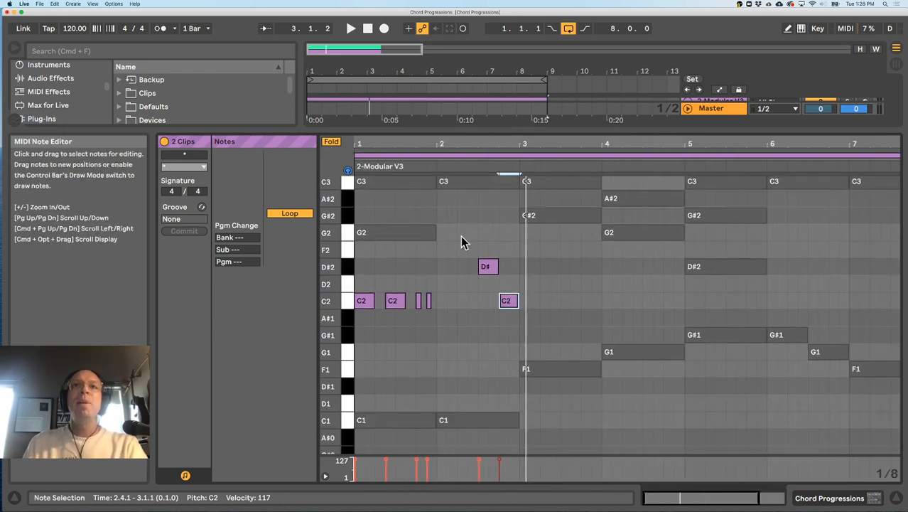
{"action": "scroll", "coordinate": [366, 297], "scroll_direction": "up", "scroll_amount": 1}
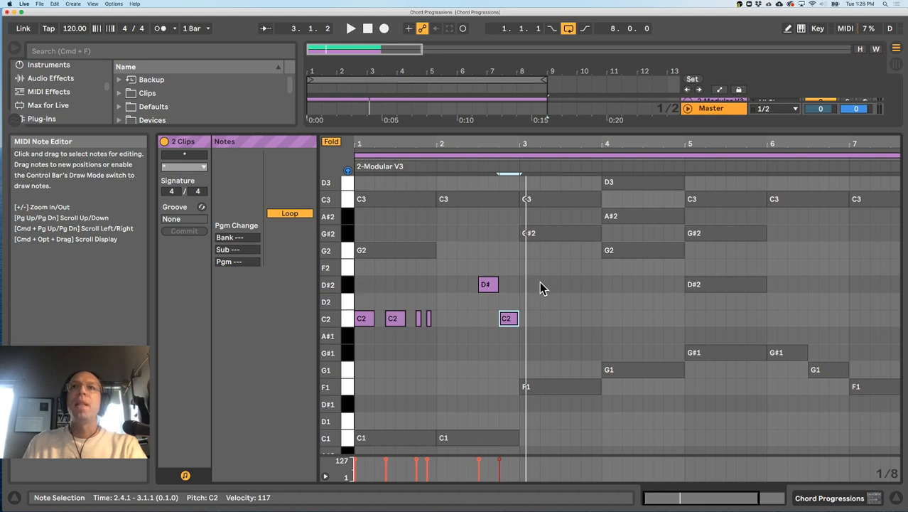
{"action": "left_click_drag", "start_coordinate": [519, 344], "coordinate": [366, 279]}
{"action": "key", "text": "shift+Down"}
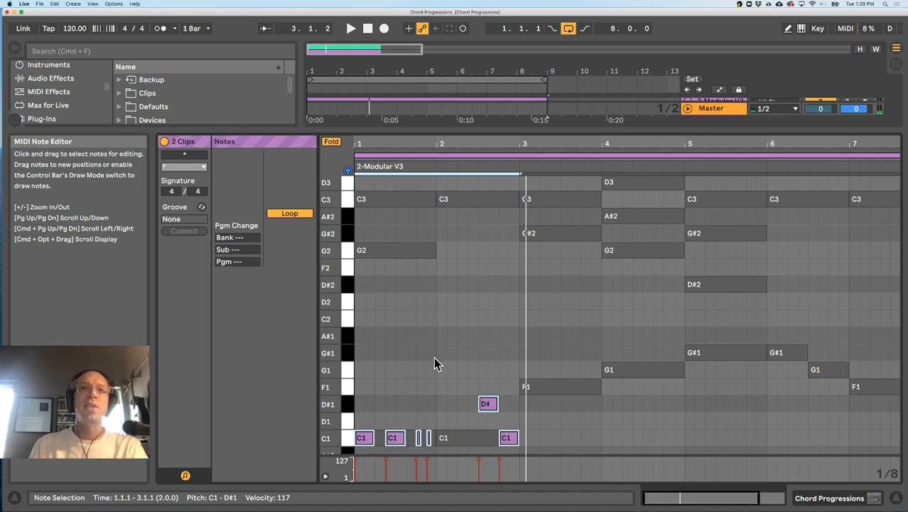
Copy the two-bar bass pattern to 3.1.1, transposed up to start on the chord's F1 root
{"action": "scroll", "coordinate": [418, 349], "scroll_direction": "down", "scroll_amount": 1}
{"action": "scroll", "coordinate": [419, 352], "scroll_direction": "down", "scroll_amount": 1}
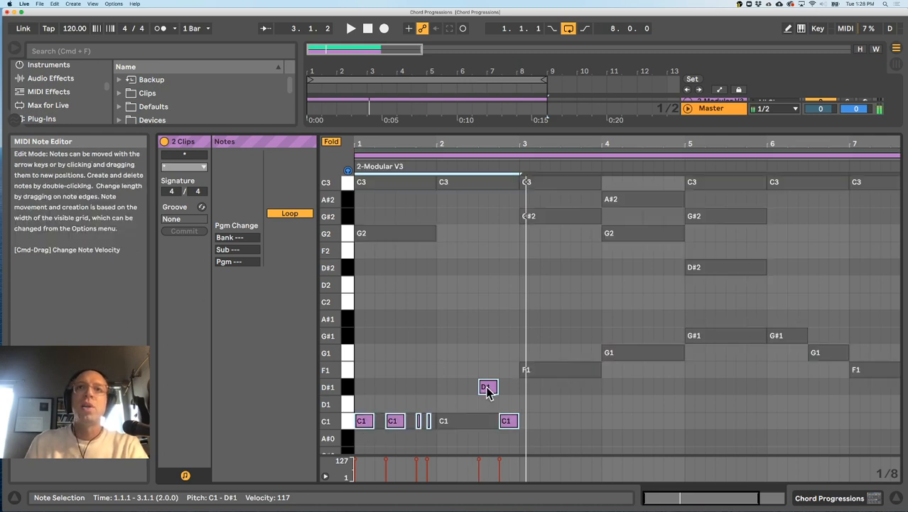
{"action": "left_click_drag", "start_coordinate": [485, 385], "coordinate": [651, 334]}
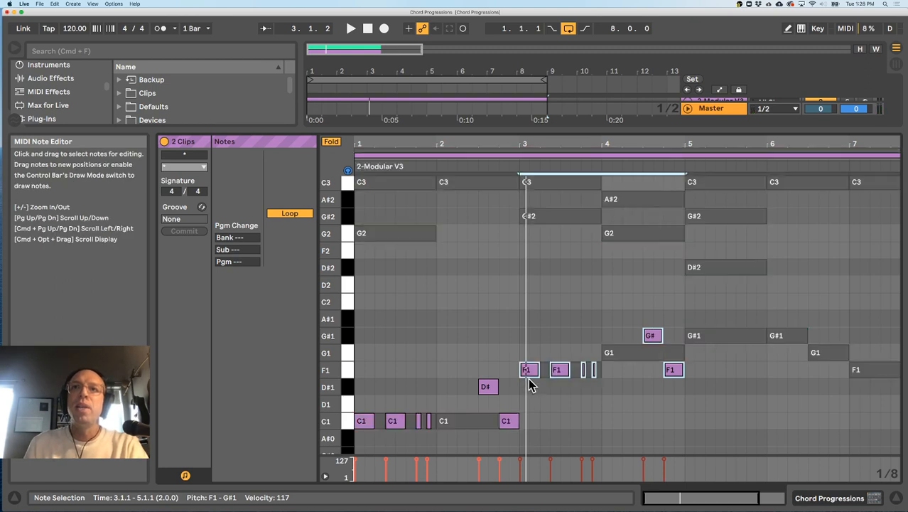
Adjust the copied pattern's last two notes in bar 4 to A#1 at 4.3.1 and G1 at 4.4.1
{"action": "left_click", "coordinate": [674, 375]}
{"action": "left_click_drag", "start_coordinate": [674, 375], "coordinate": [656, 321]}
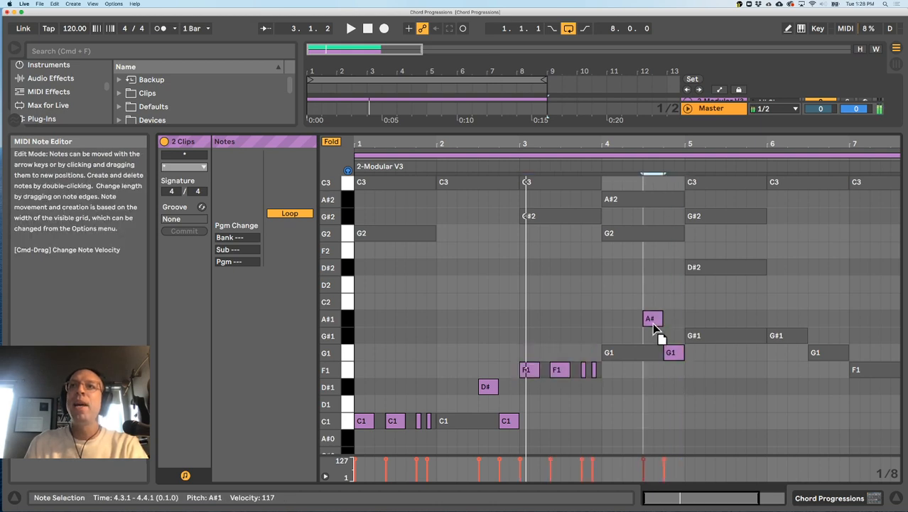
Try the A#1 note at 4.3.1 one octave up at A#2, and undo the move
{"action": "scroll", "coordinate": [639, 298], "scroll_direction": "up", "scroll_amount": 2}
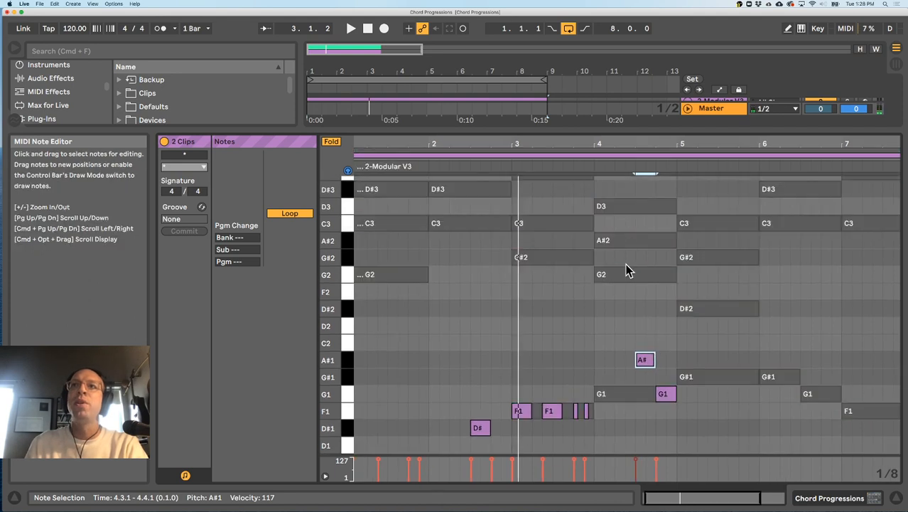
{"action": "left_click_drag", "start_coordinate": [643, 360], "coordinate": [641, 244]}
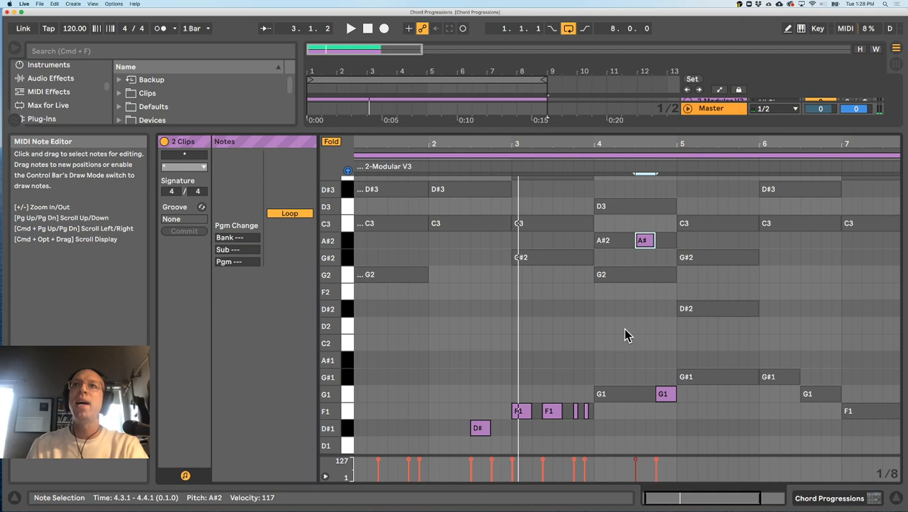
{"action": "key", "text": "super+z"}
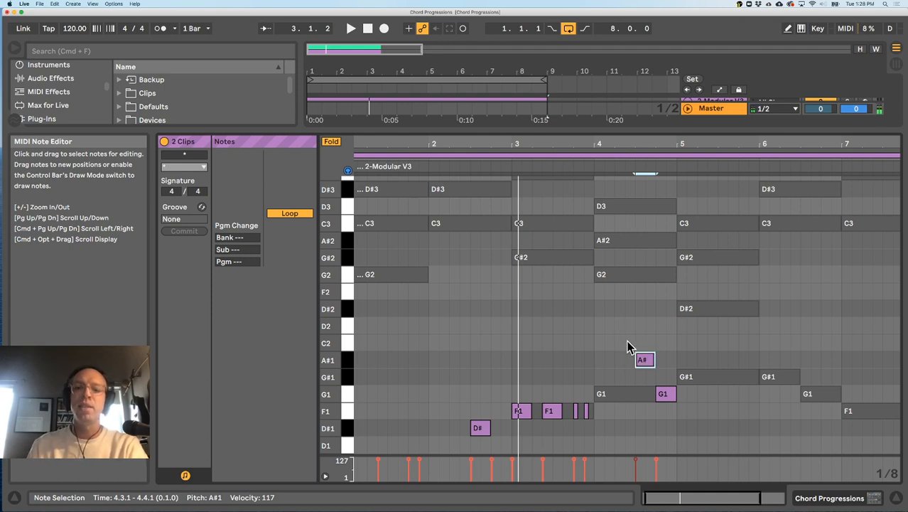
Copy the four-note F1 rhythm from bar 3 to 5.1.1, transposed up to G#1
{"action": "scroll", "coordinate": [629, 338], "scroll_direction": "right", "scroll_amount": 5}
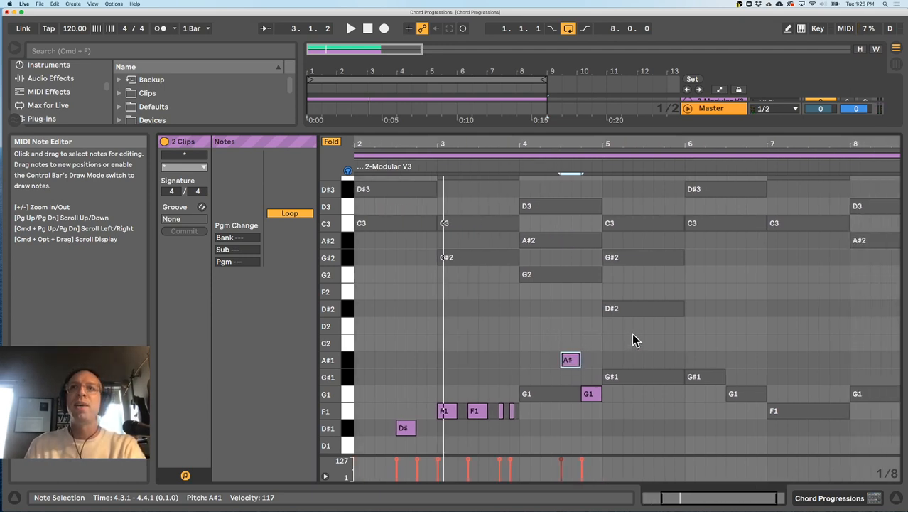
{"action": "scroll", "coordinate": [632, 338], "scroll_direction": "right", "scroll_amount": 1}
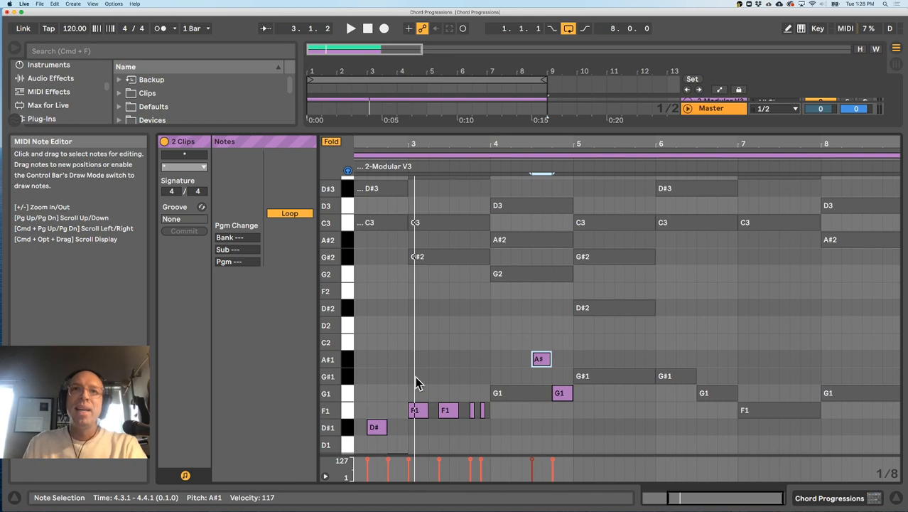
{"action": "left_click_drag", "start_coordinate": [415, 379], "coordinate": [490, 430]}
{"action": "left_click_drag", "start_coordinate": [419, 411], "coordinate": [587, 378]}
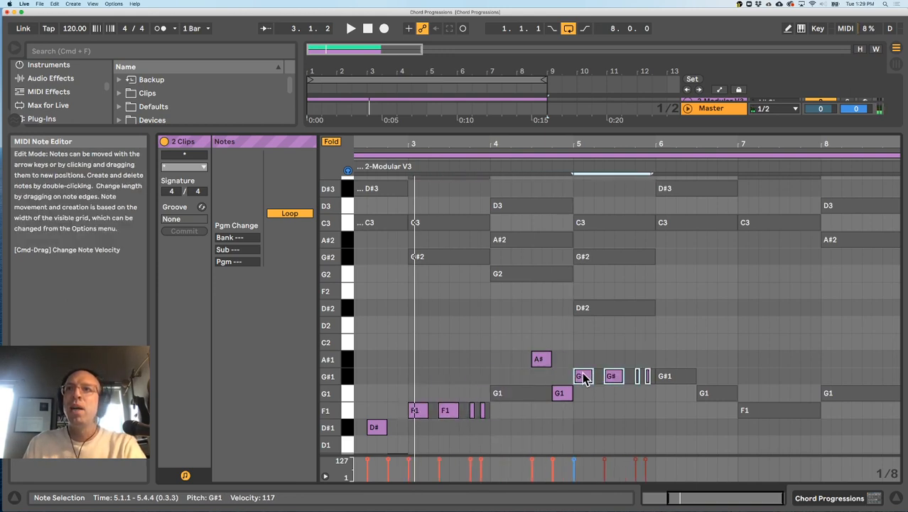
Copy the G#1 rhythm to 6.1.1 and lower its last two short notes to the chord's G1 root
{"action": "scroll", "coordinate": [618, 363], "scroll_direction": "right", "scroll_amount": 1}
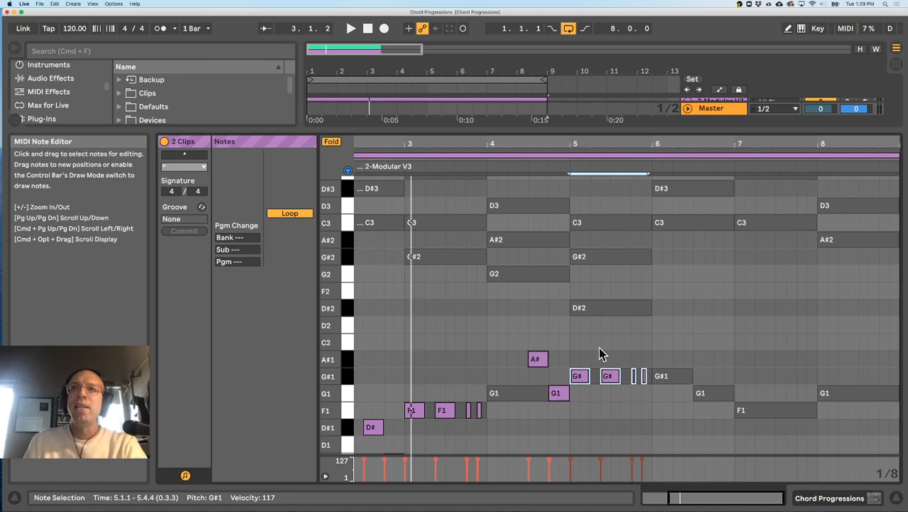
{"action": "left_click_drag", "start_coordinate": [582, 377], "coordinate": [672, 386]}
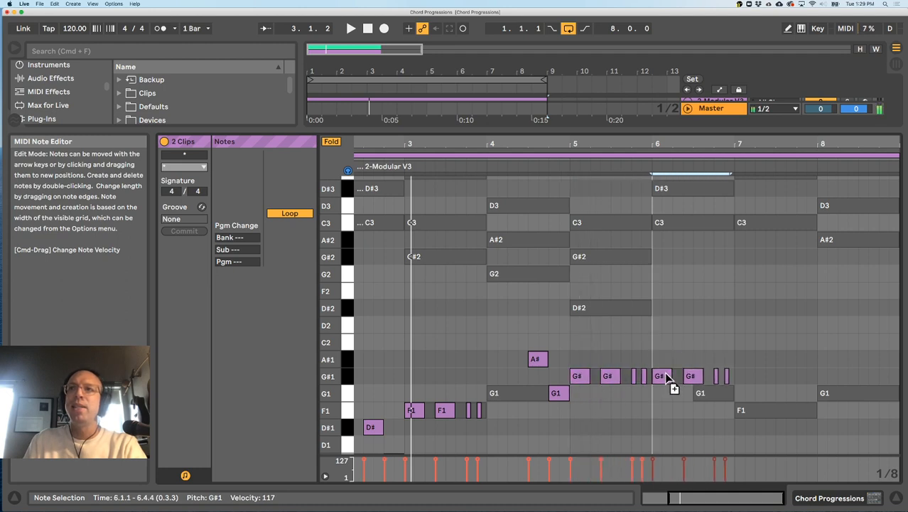
{"action": "left_click", "coordinate": [724, 375]}
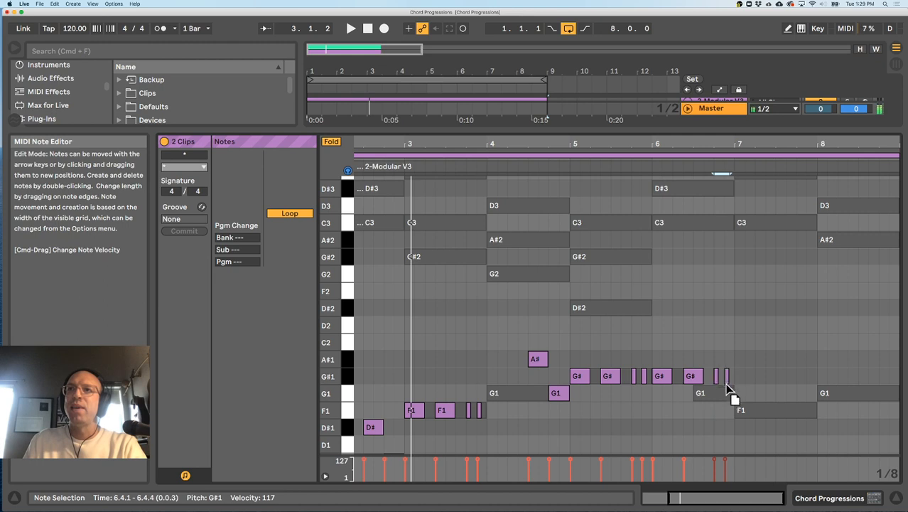
Fill bar 7 with the rhythm on F1, and bar 8 with copies of bar 4's A#1 and G1 notes
{"action": "left_click_drag", "start_coordinate": [654, 349], "coordinate": [774, 409]}
{"action": "left_click_drag", "start_coordinate": [830, 441], "coordinate": [827, 400]}
{"action": "left_click_drag", "start_coordinate": [498, 348], "coordinate": [560, 396]}
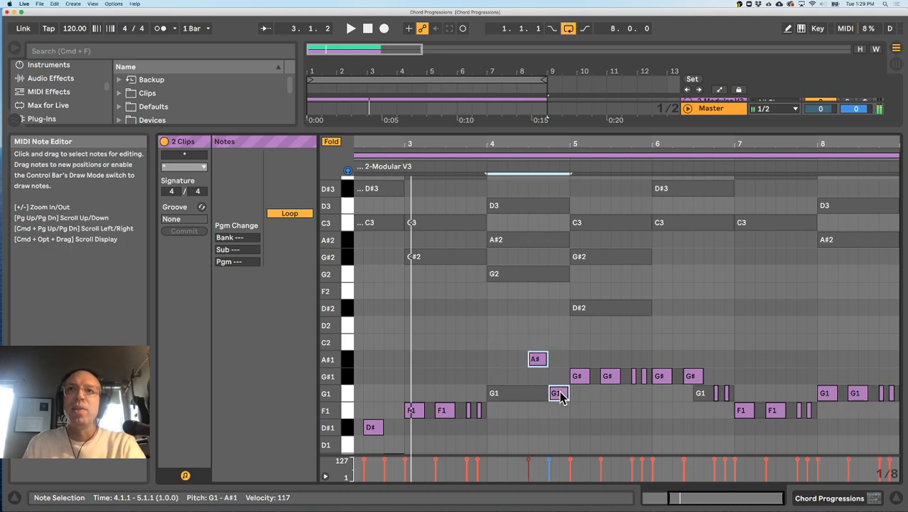
{"action": "left_click_drag", "start_coordinate": [829, 354], "coordinate": [895, 401]}
{"action": "key", "text": "Delete"}
{"action": "left_click_drag", "start_coordinate": [502, 339], "coordinate": [556, 405]}
{"action": "left_click_drag", "start_coordinate": [537, 359], "coordinate": [872, 357]}
Review the eight-bar bass part, comparing its notes in each bar with the chord roots
{"action": "scroll", "coordinate": [425, 390], "scroll_direction": "left", "scroll_amount": 4}
{"action": "scroll", "coordinate": [425, 389], "scroll_direction": "down", "scroll_amount": 6}
{"action": "left_click_drag", "start_coordinate": [361, 339], "coordinate": [441, 390]}
{"action": "left_click", "coordinate": [357, 358]}
{"action": "left_click", "coordinate": [360, 362]}
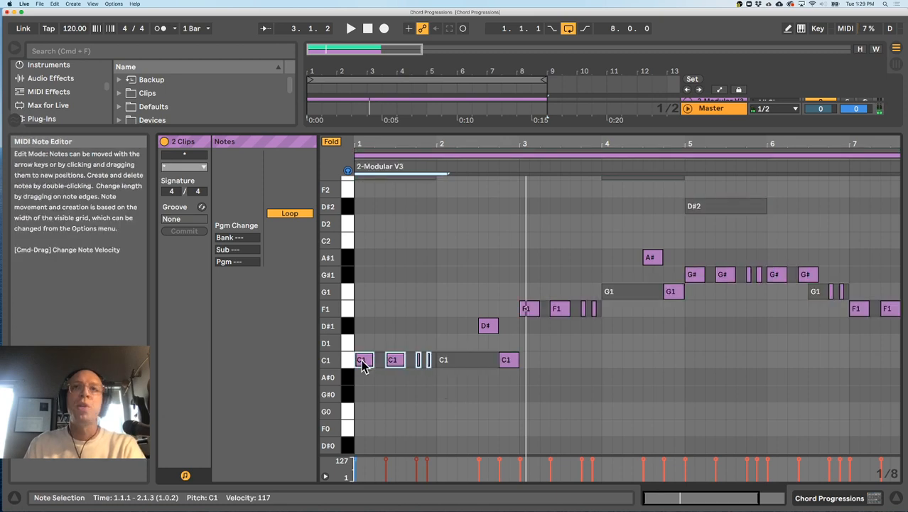
{"action": "scroll", "coordinate": [459, 317], "scroll_direction": "right", "scroll_amount": 2}
{"action": "scroll", "coordinate": [459, 322], "scroll_direction": "up", "scroll_amount": 3}
{"action": "left_click_drag", "start_coordinate": [331, 315], "coordinate": [312, 321]}
{"action": "left_click_drag", "start_coordinate": [616, 145], "coordinate": [595, 134]}
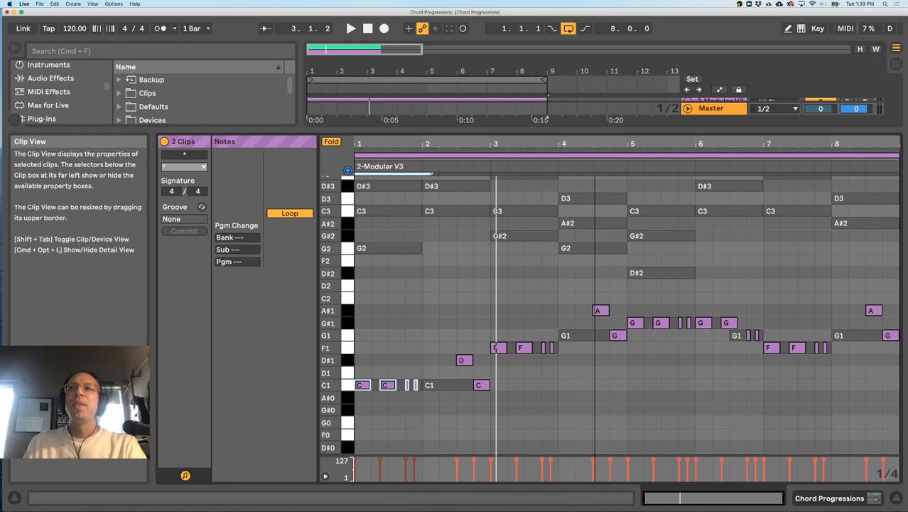
{"action": "left_click", "coordinate": [493, 375]}
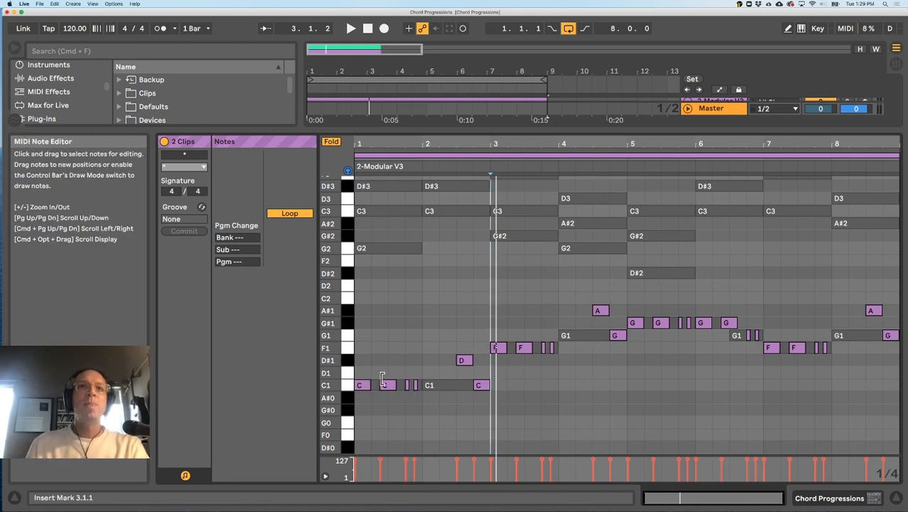
{"action": "left_click", "coordinate": [360, 387]}
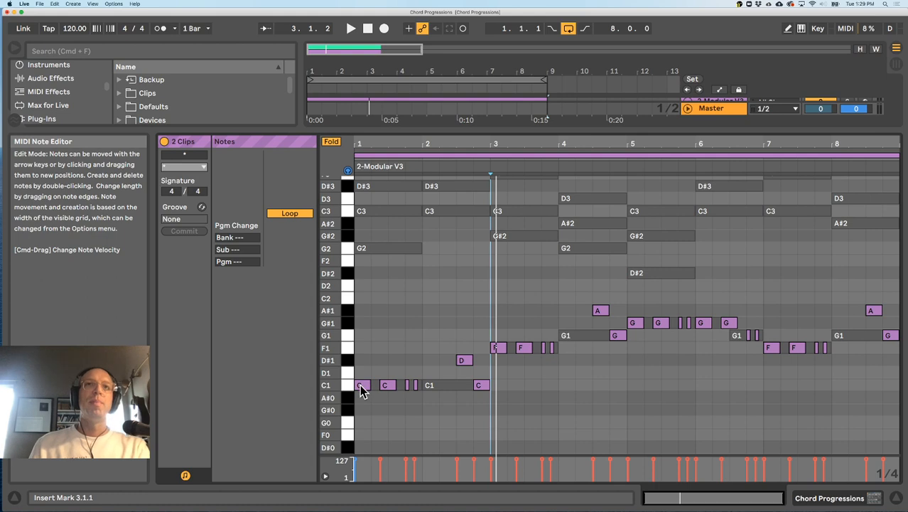
{"action": "left_click", "coordinate": [499, 348]}
{"action": "left_click", "coordinate": [609, 335]}
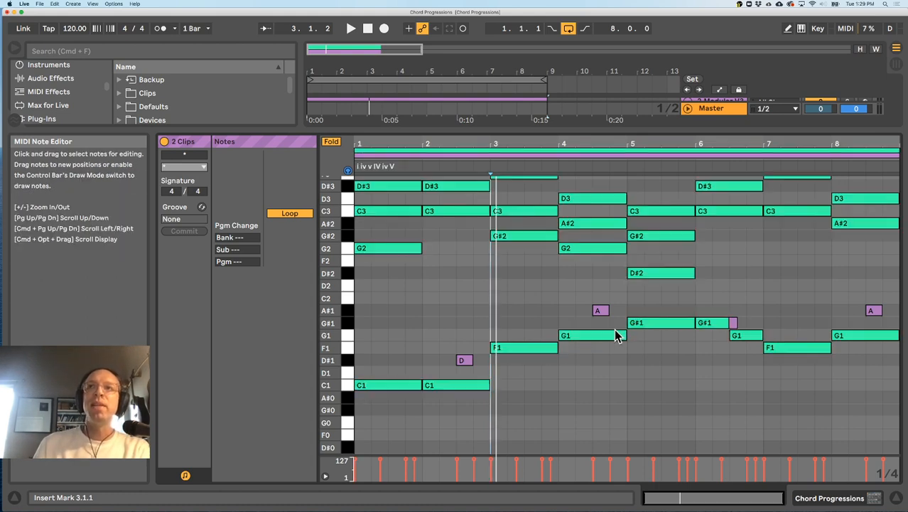
{"action": "left_click", "coordinate": [731, 324]}
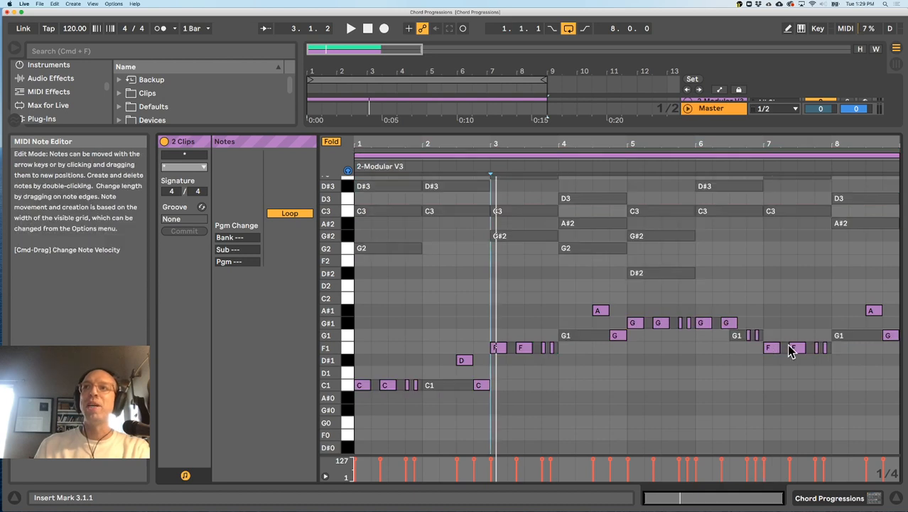
{"action": "left_click", "coordinate": [835, 350]}
{"action": "left_click", "coordinate": [883, 334]}
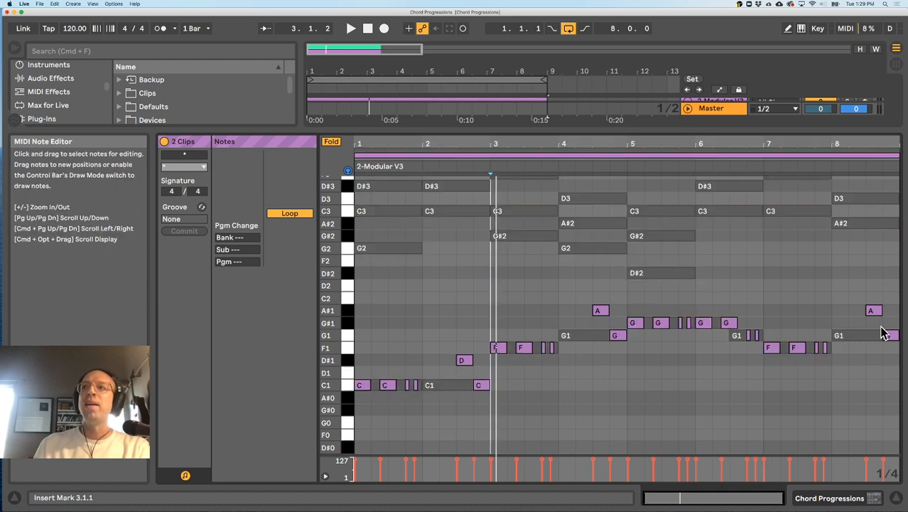
{"action": "left_click", "coordinate": [462, 360]}
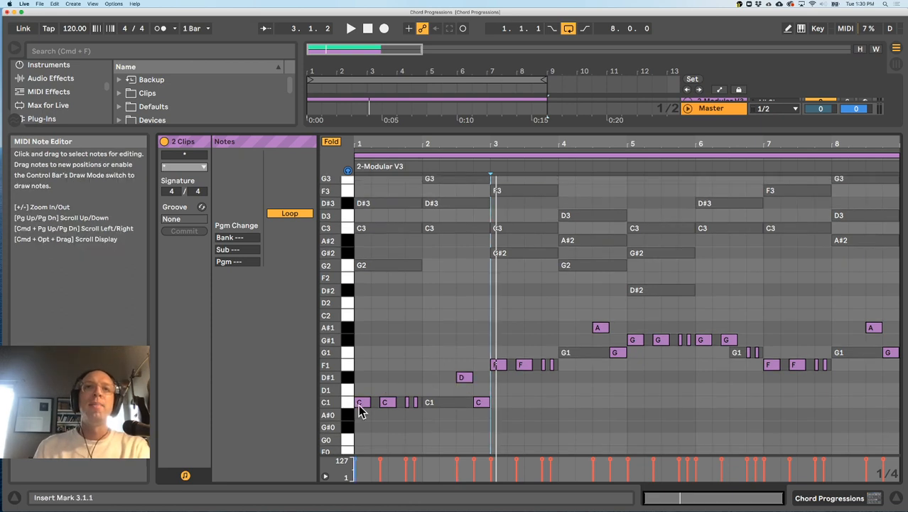
Transpose the entire eight-bar bass part up one octave, to the C2–A#2 range, and play it back
{"action": "scroll", "coordinate": [413, 374], "scroll_direction": "up", "scroll_amount": 2}
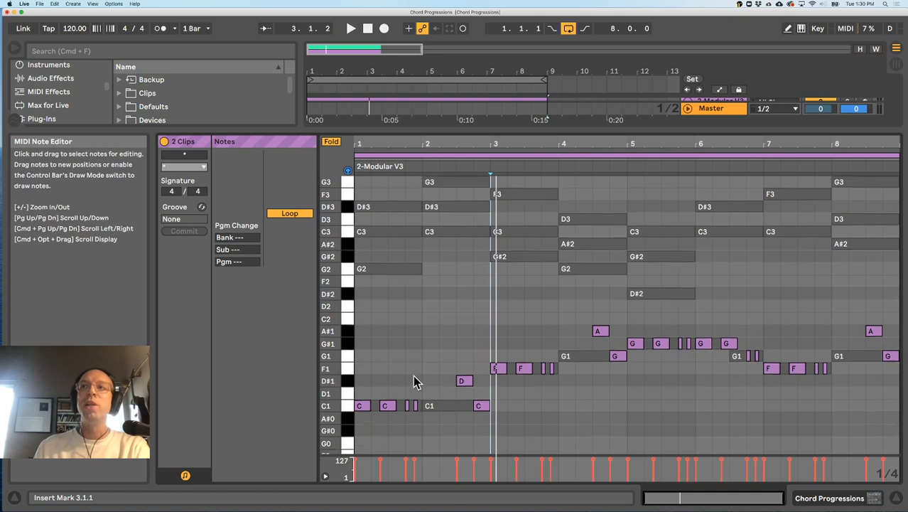
{"action": "left_click_drag", "start_coordinate": [357, 316], "coordinate": [897, 444]}
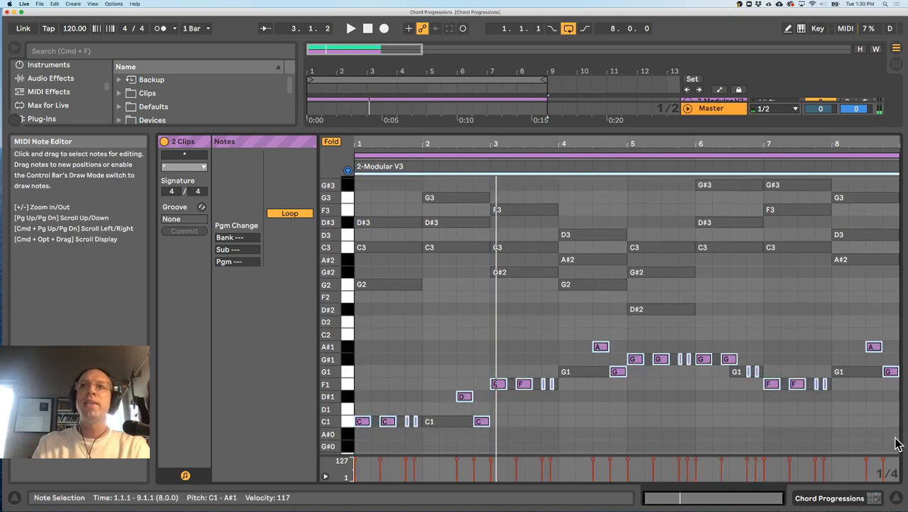
{"action": "key", "text": "shift+Up"}
{"action": "key", "text": "shift+Up"}
{"action": "key", "text": "shift+Down"}
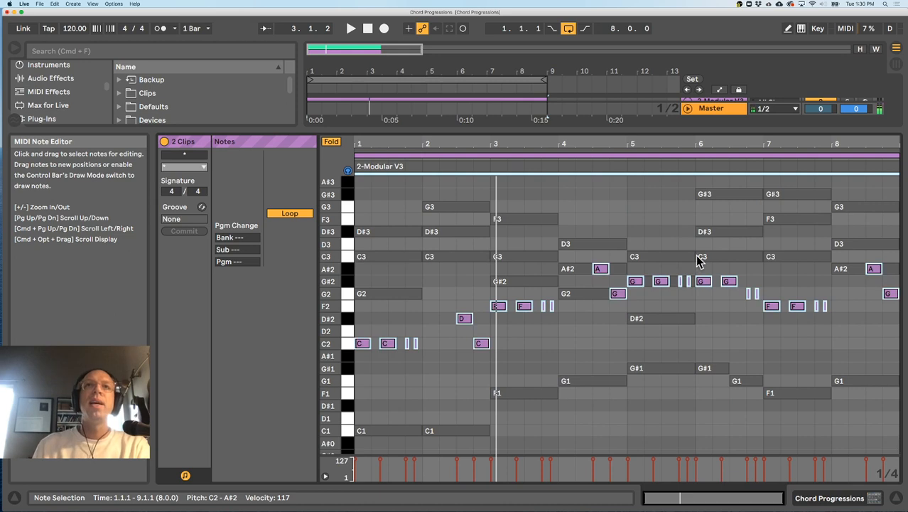
{"action": "key", "text": "space"}
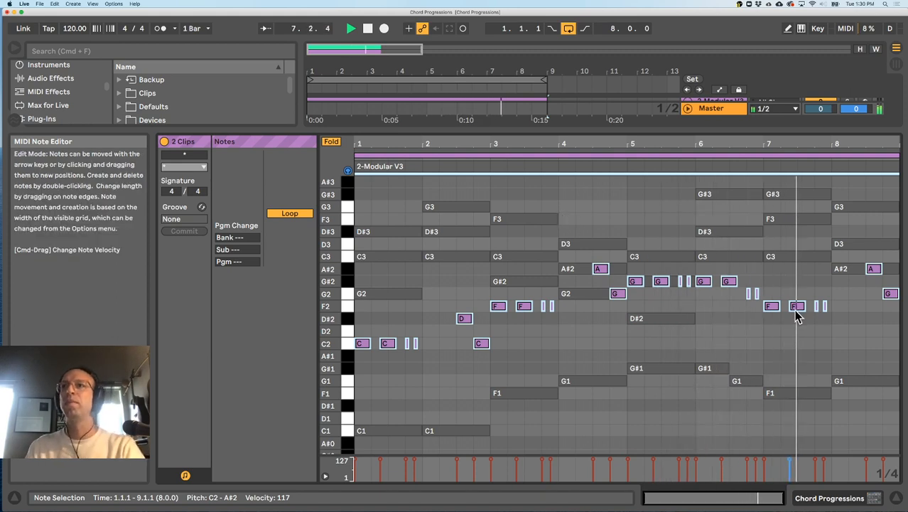
Stop playback and lengthen the short F2 note at 7.4.1 to a full beat, ending at 8.1.1
{"action": "left_click_drag", "start_coordinate": [864, 141], "coordinate": [819, 174]}
{"action": "key", "text": "space"}
{"action": "left_click", "coordinate": [695, 317]}
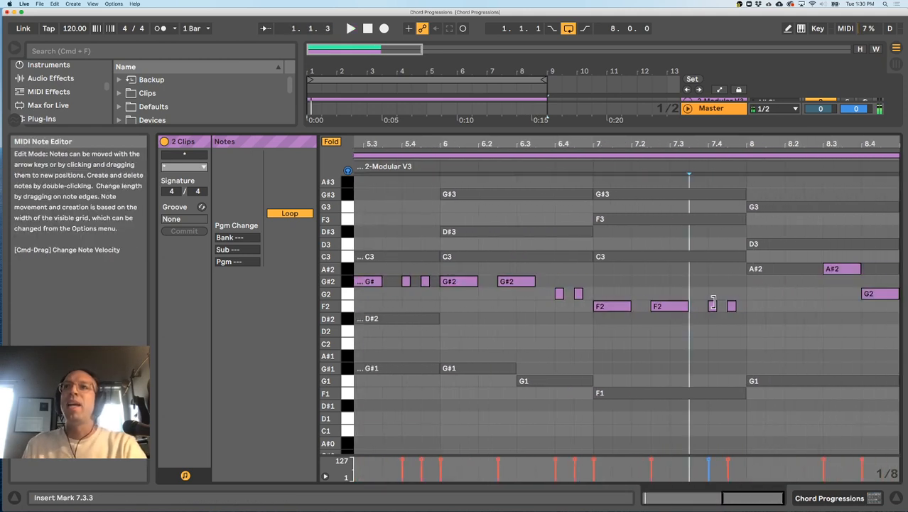
{"action": "left_click_drag", "start_coordinate": [714, 306], "coordinate": [745, 306]}
{"action": "left_click_drag", "start_coordinate": [590, 143], "coordinate": [761, 135]}
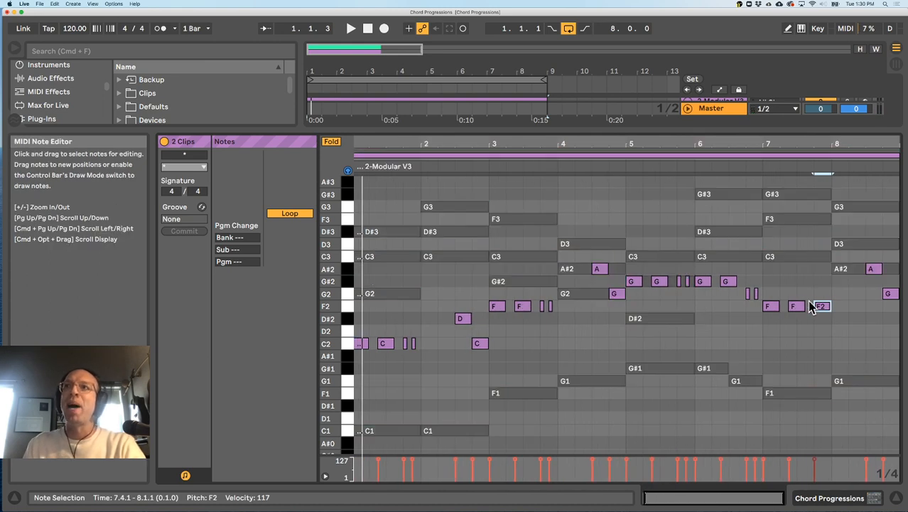
Extend the F2 note at 7.4.1 over the bar line to 8.3.1, auditioning the passage from bar 7
{"action": "left_click", "coordinate": [764, 326]}
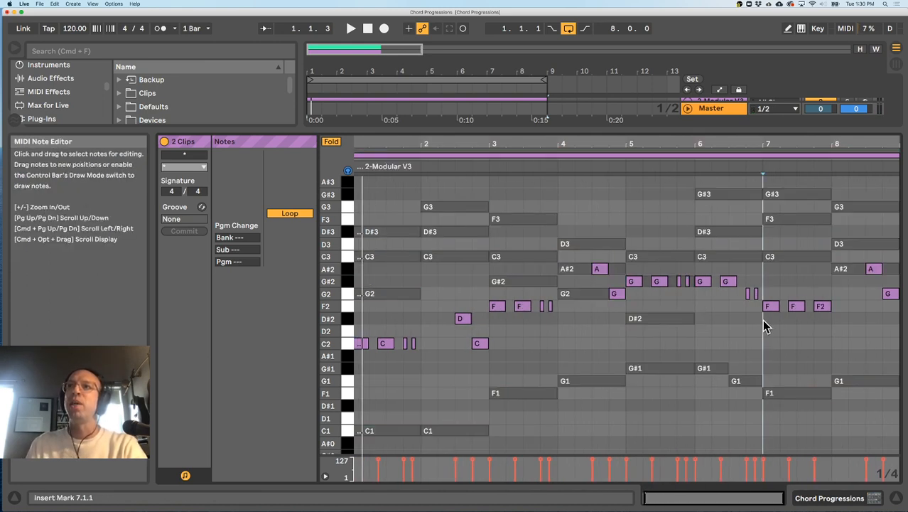
{"action": "key", "text": "space"}
{"action": "left_click", "coordinate": [752, 165]}
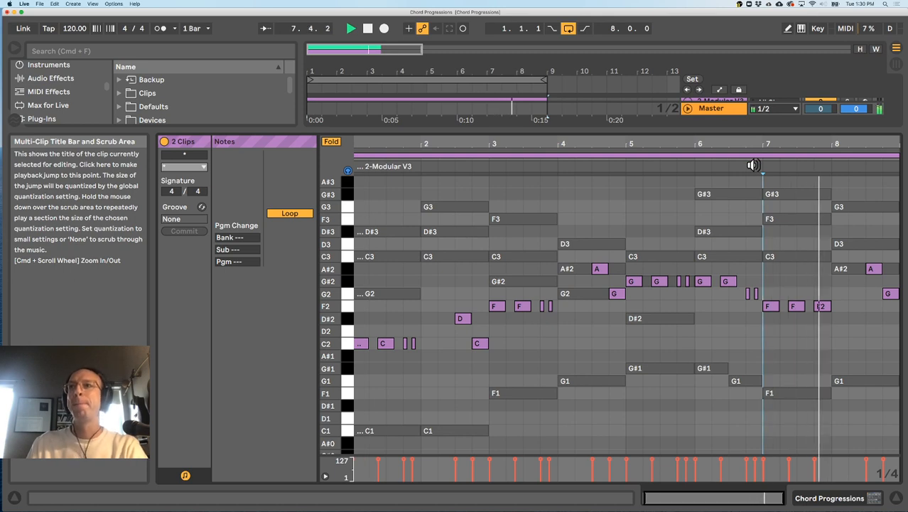
{"action": "left_click_drag", "start_coordinate": [829, 306], "coordinate": [872, 311]}
{"action": "key", "text": "space"}
{"action": "left_click", "coordinate": [542, 338]}
{"action": "left_click", "coordinate": [384, 318]}
{"action": "left_click", "coordinate": [365, 325]}
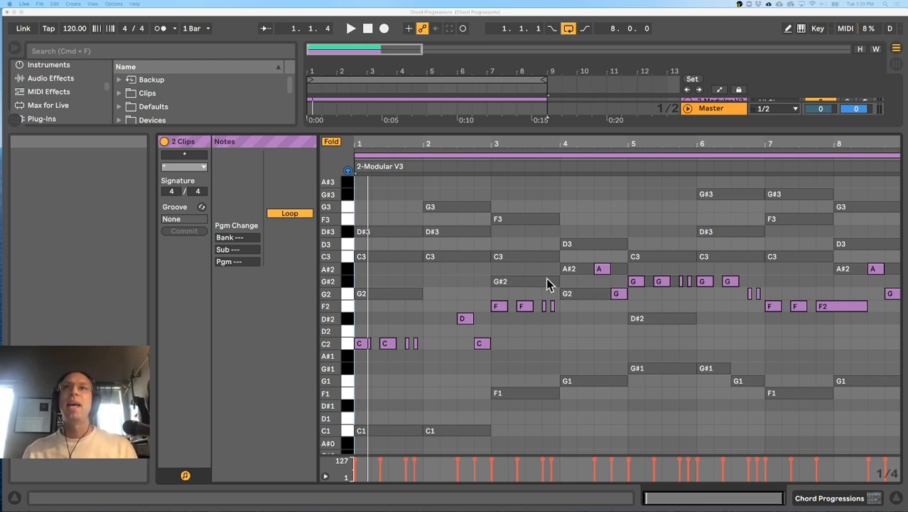
Rewrite the end of bar 2 as a one-beat C2 at 2.3.1, half-beat D2 at 2.4.1 and half-beat D#2 at 2.4.3, and play it
{"action": "left_click", "coordinate": [465, 318]}
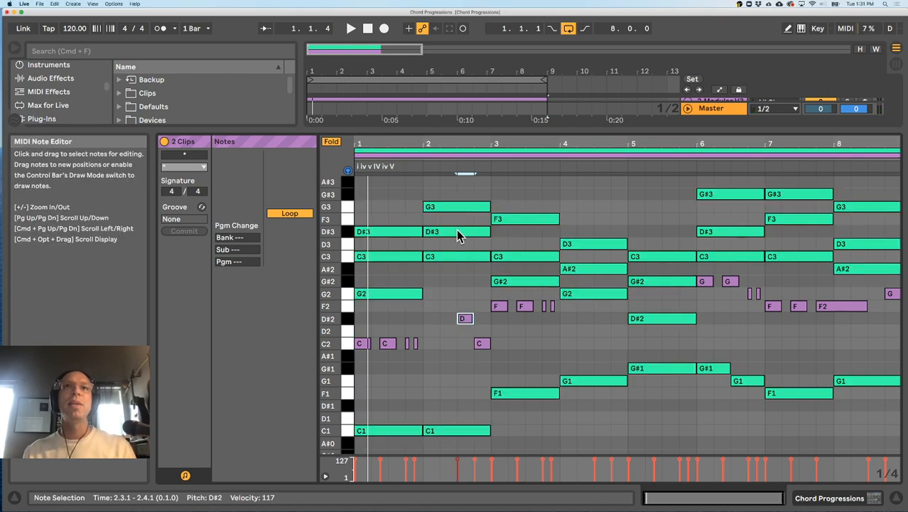
{"action": "key", "text": "Down"}
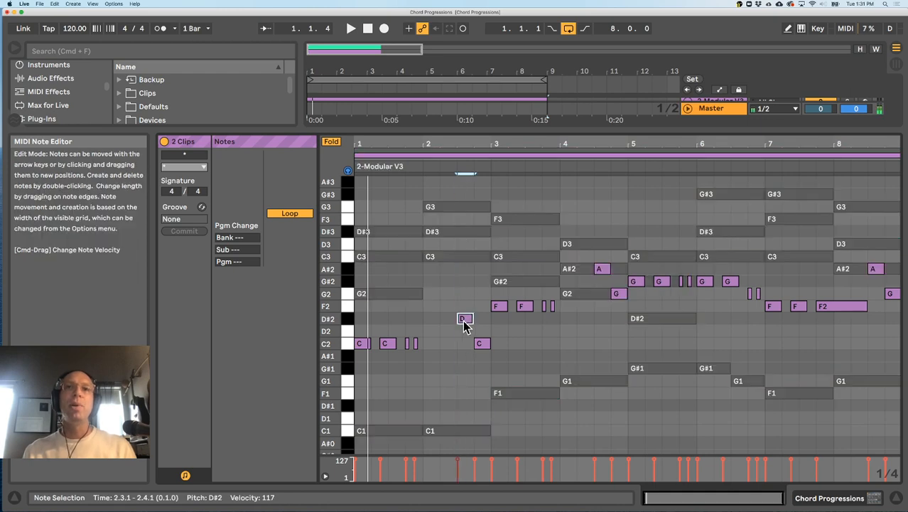
{"action": "mouse_move", "coordinate": [466, 331]}
{"action": "left_mouse_down"}
{"action": "mouse_move", "coordinate": [467, 343]}
{"action": "mouse_move", "coordinate": [478, 332]}
{"action": "left_mouse_up"}
{"action": "left_click_drag", "start_coordinate": [493, 145], "coordinate": [488, 190]}
{"action": "mouse_move", "coordinate": [493, 334]}
{"action": "left_mouse_down"}
{"action": "mouse_move", "coordinate": [473, 333]}
{"action": "mouse_move", "coordinate": [492, 320]}
{"action": "left_mouse_up"}
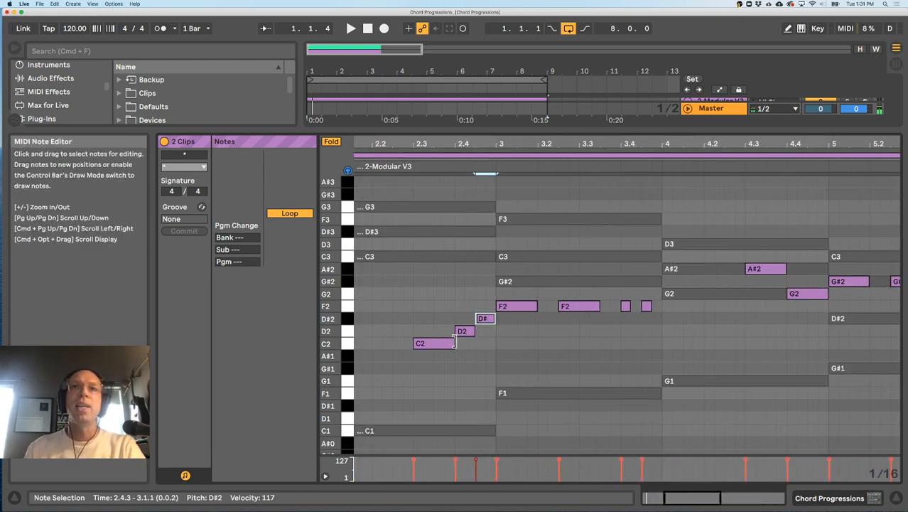
{"action": "mouse_move", "coordinate": [470, 143]}
{"action": "left_mouse_down"}
{"action": "mouse_move", "coordinate": [502, 142]}
{"action": "mouse_move", "coordinate": [485, 144]}
{"action": "left_mouse_up"}
{"action": "key", "text": "space"}
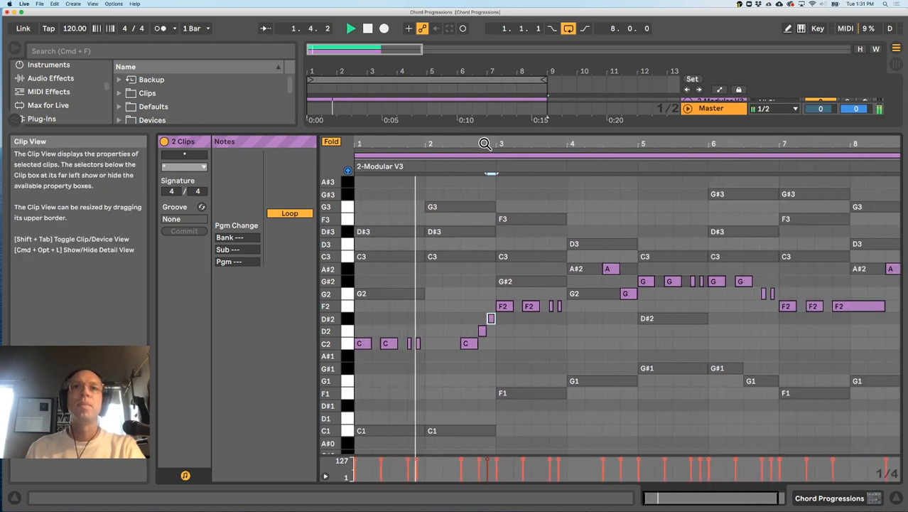
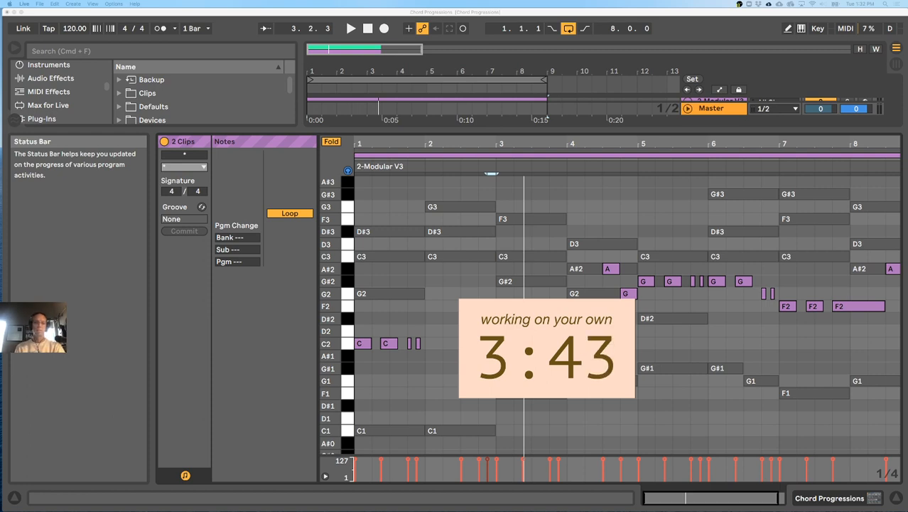
Switch to the 07 Write Better Arrangements document in TextEdit and enlarge all of its text
{"action": "left_click_drag", "start_coordinate": [469, 510], "coordinate": [365, 85]}
{"action": "left_click_drag", "start_coordinate": [271, 304], "coordinate": [125, 263]}
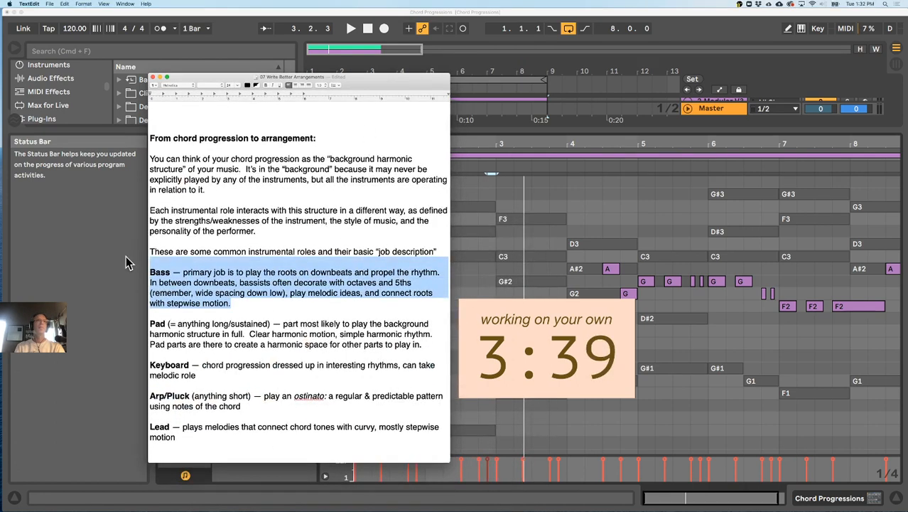
{"action": "key", "text": "super+a"}
{"action": "key", "text": "super+plus"}
{"action": "key", "text": "super+plus"}
{"action": "key", "text": "super+plus"}
{"action": "key", "text": "super+plus"}
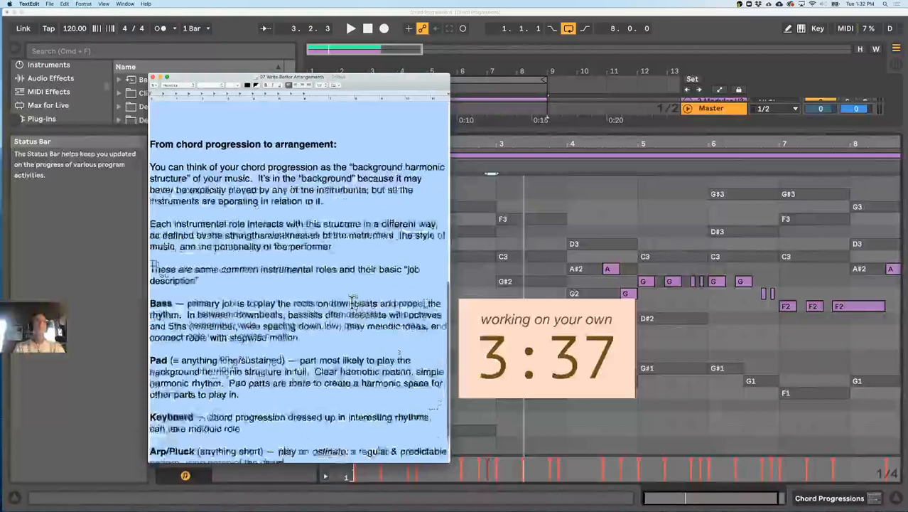
{"action": "key", "text": "super+plus"}
{"action": "key", "text": "super+plus"}
{"action": "key", "text": "super+plus"}
{"action": "key", "text": "super+plus"}
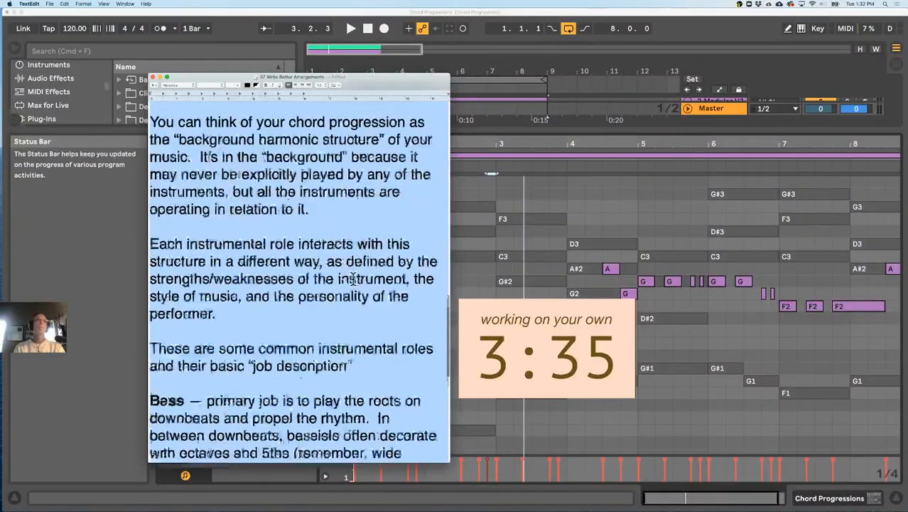
Reword the Pad description to "harmonic context for other parts to play in and against" and highlight the Bass paragraph
{"action": "scroll", "coordinate": [352, 279], "scroll_direction": "down", "scroll_amount": 5}
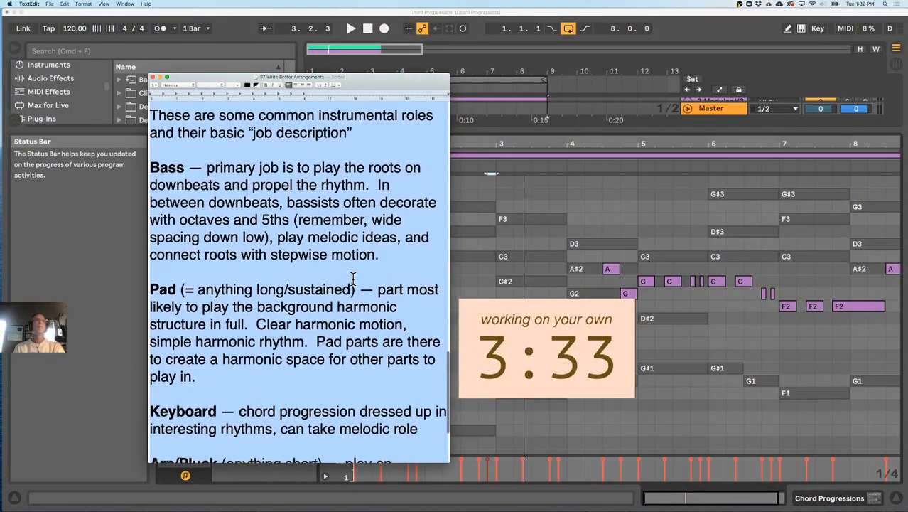
{"action": "left_click", "coordinate": [429, 375]}
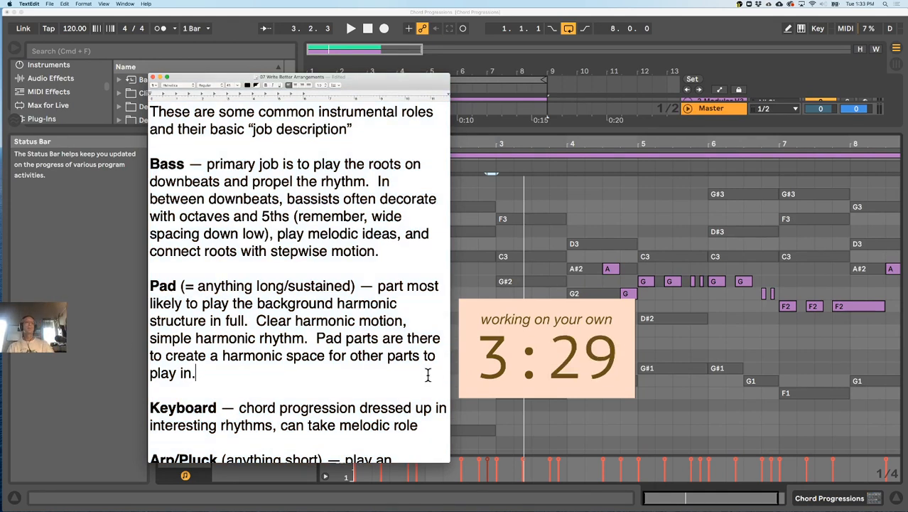
{"action": "double_click", "coordinate": [291, 355]}
{"action": "type", "text": "context"}
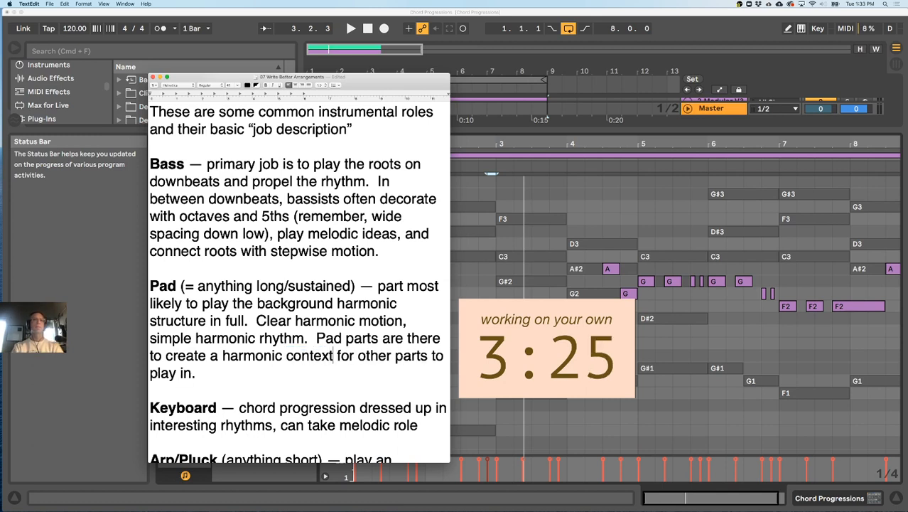
{"action": "double_click", "coordinate": [183, 373]}
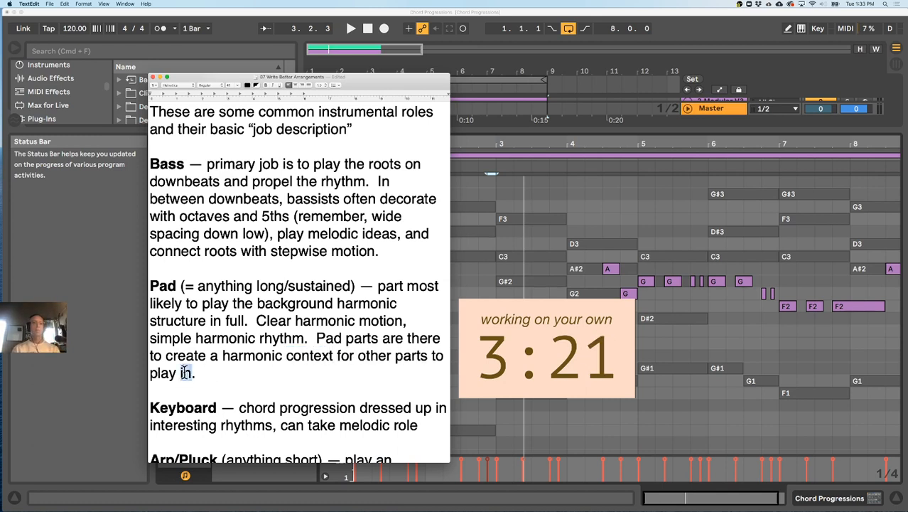
{"action": "type", "text": "in and against"}
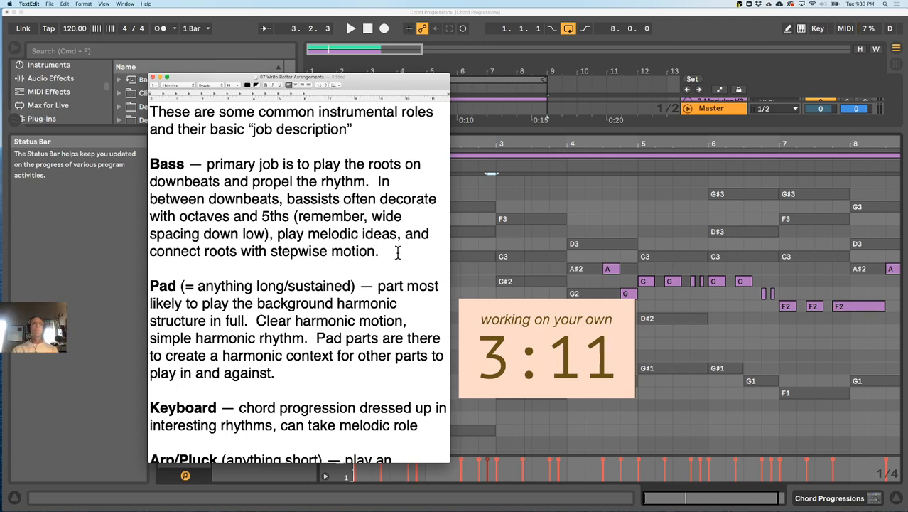
{"action": "left_click_drag", "start_coordinate": [398, 252], "coordinate": [132, 168]}
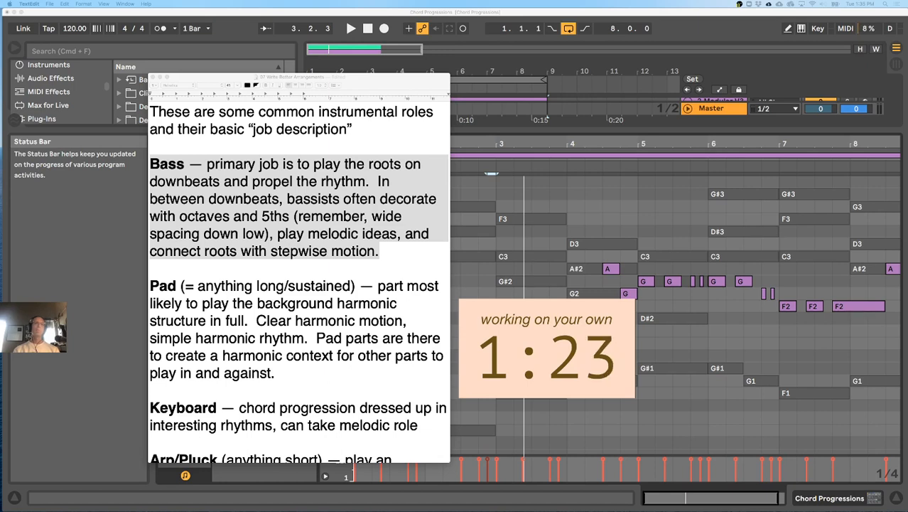
Insert "(mostly)" before "notes of the chord" in the Arp/Pluck description
{"action": "scroll", "coordinate": [362, 410], "scroll_direction": "down", "scroll_amount": 4}
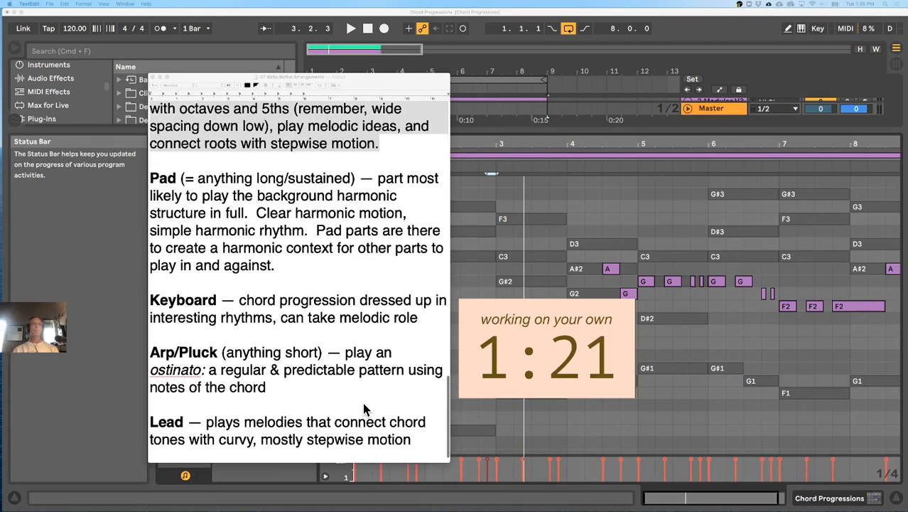
{"action": "scroll", "coordinate": [362, 402], "scroll_direction": "up", "scroll_amount": 1}
{"action": "left_click", "coordinate": [296, 390]}
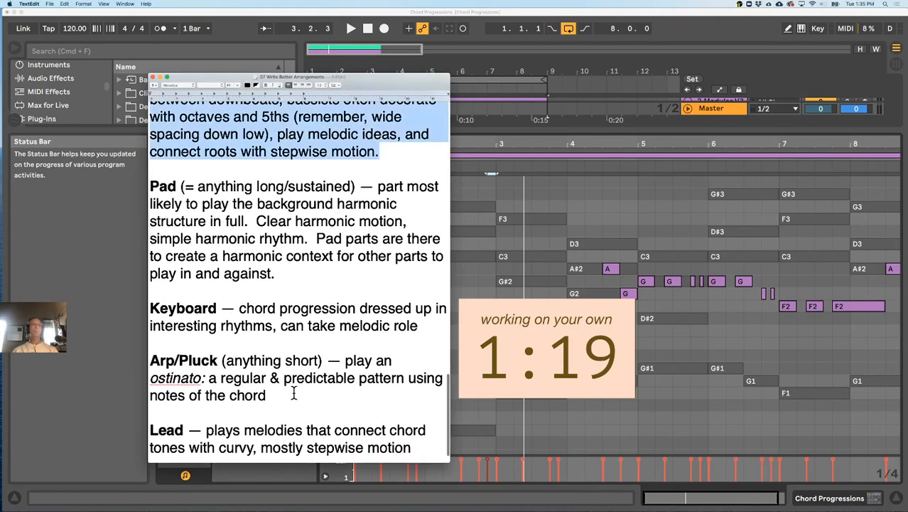
{"action": "left_click", "coordinate": [294, 393]}
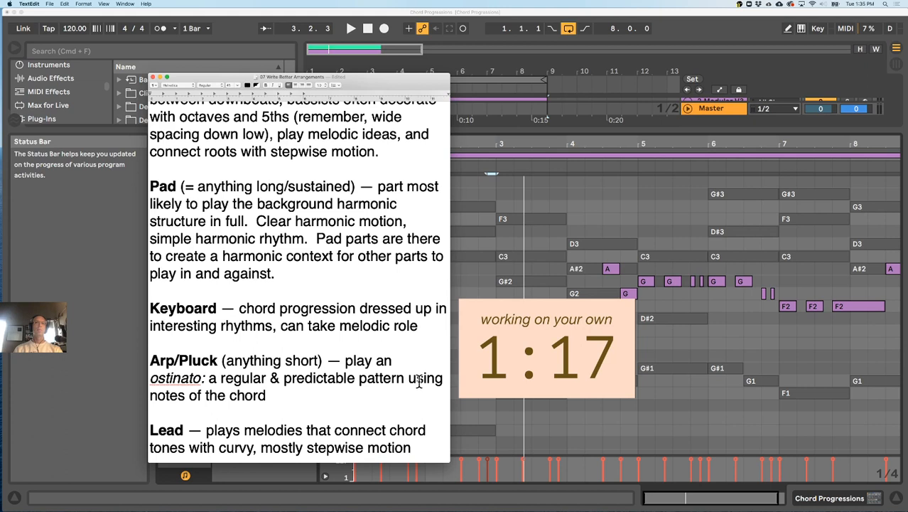
{"action": "left_click", "coordinate": [150, 395]}
{"action": "type", "text": "(mostly )"}
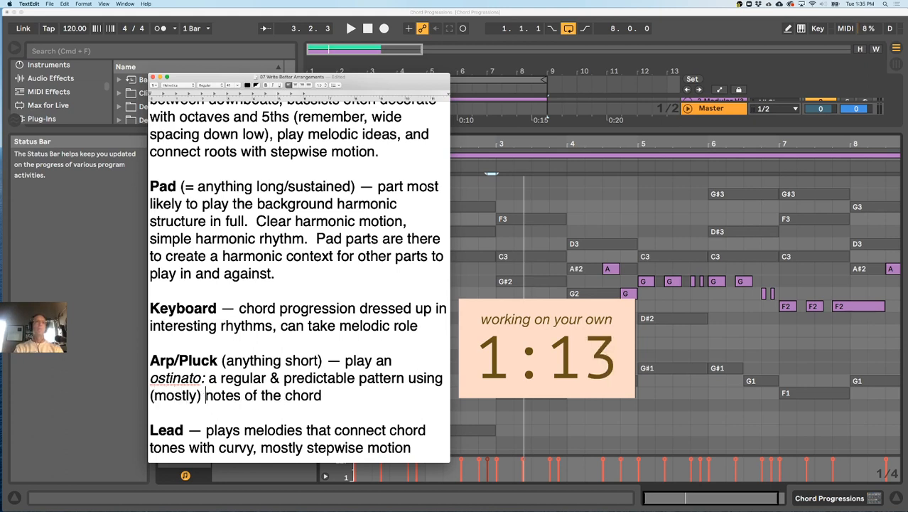
{"action": "left_click", "coordinate": [346, 390]}
Start a new paragraph below the Lead description with the text "Basic rule: "
{"action": "scroll", "coordinate": [346, 390], "scroll_direction": "down", "scroll_amount": 1}
{"action": "scroll", "coordinate": [346, 390], "scroll_direction": "down", "scroll_amount": 1}
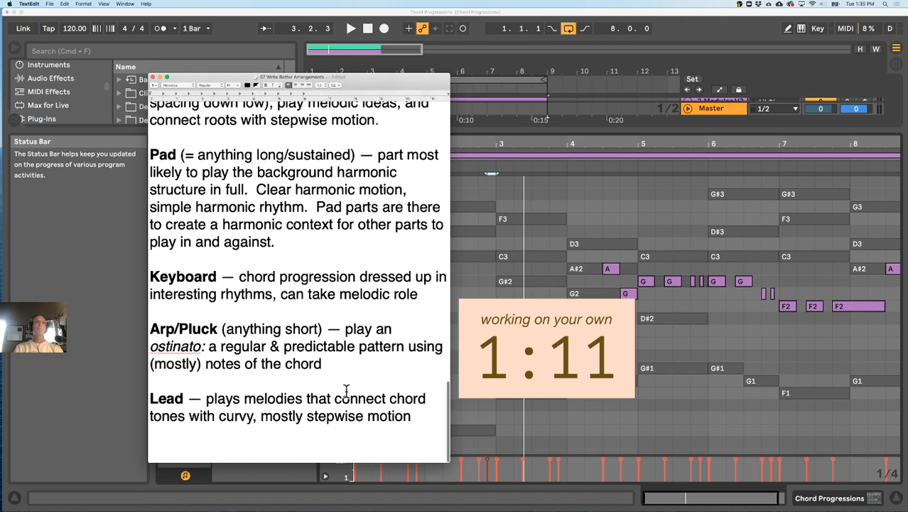
{"action": "left_click", "coordinate": [324, 443]}
{"action": "key", "text": "Return"}
{"action": "key", "text": "Return"}
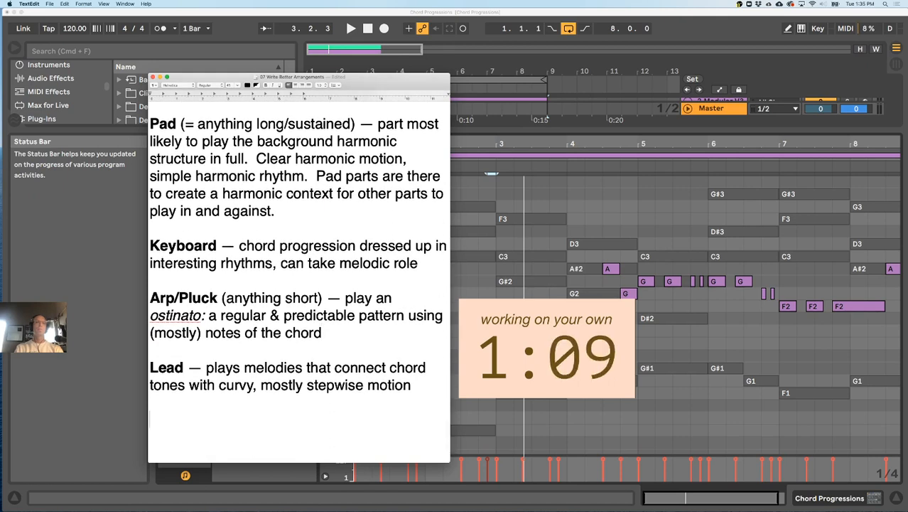
{"action": "type", "text": "G"}
{"action": "key", "text": "BackSpace"}
{"action": "type", "text": "B"}
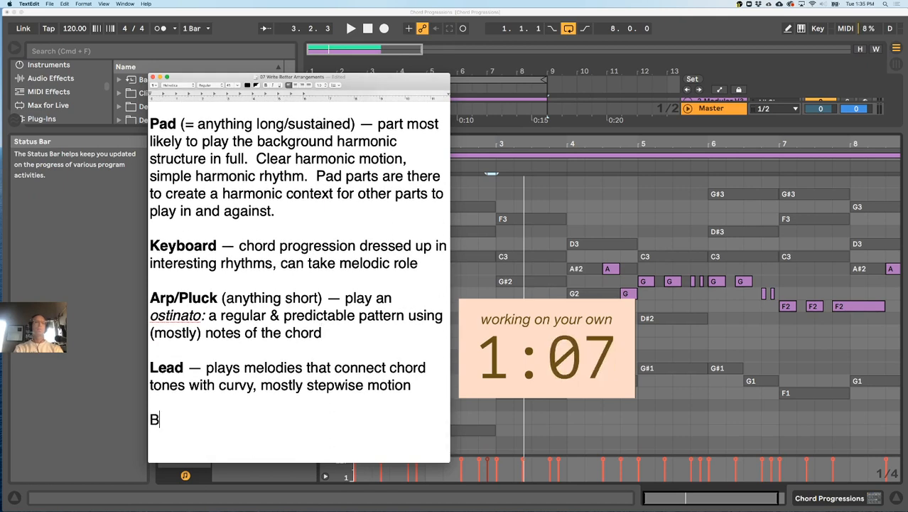
{"action": "type", "text": "asic rule: "}
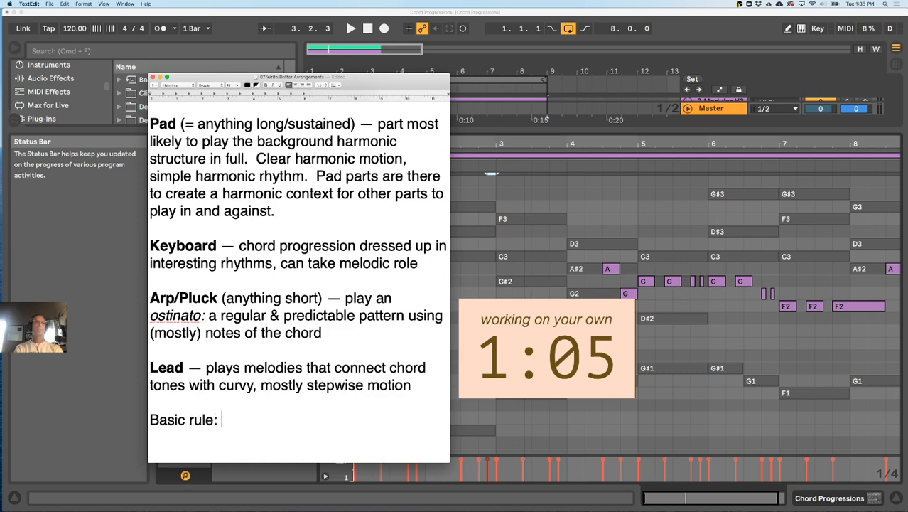
{"action": "type", "text": "LEAP to non c"}
{"action": "key", "text": "BackSpace"}
{"action": "key", "text": "BackSpace"}
{"action": "key", "text": "BackSpace"}
{"action": "key", "text": "BackSpace"}
{"action": "key", "text": "BackSpace"}
{"action": "key", "text": "BackSpace"}
{"action": "key", "text": "BackSpace"}
{"action": "key", "text": "BackSpace"}
{"action": "key", "text": "BackSpace"}
{"action": "key", "text": "BackSpace"}
{"action": "key", "text": "BackSpace"}
{"action": "key", "text": "BackSpace"}
{"action": "key", "text": "BackSpace"}
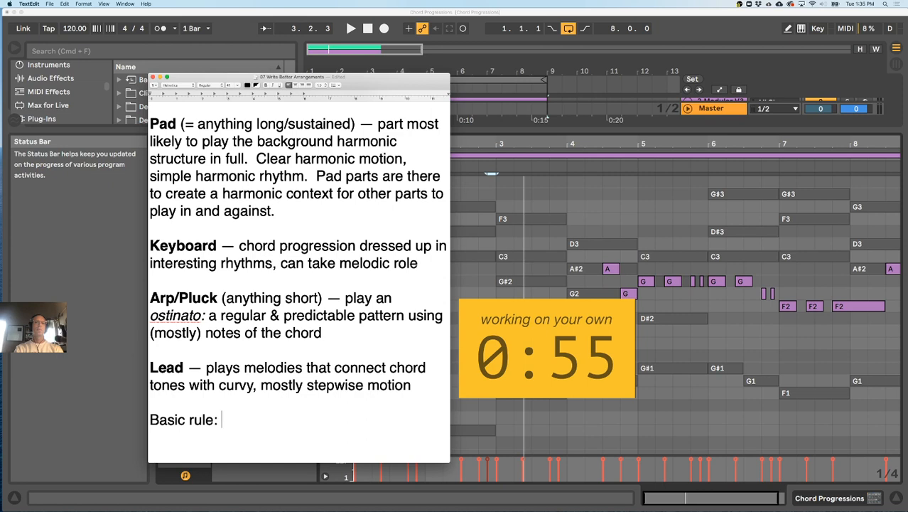
Complete the basic rule with "leap to chord tones, step through non-chord tones"
{"action": "type", "text": "leap to non"}
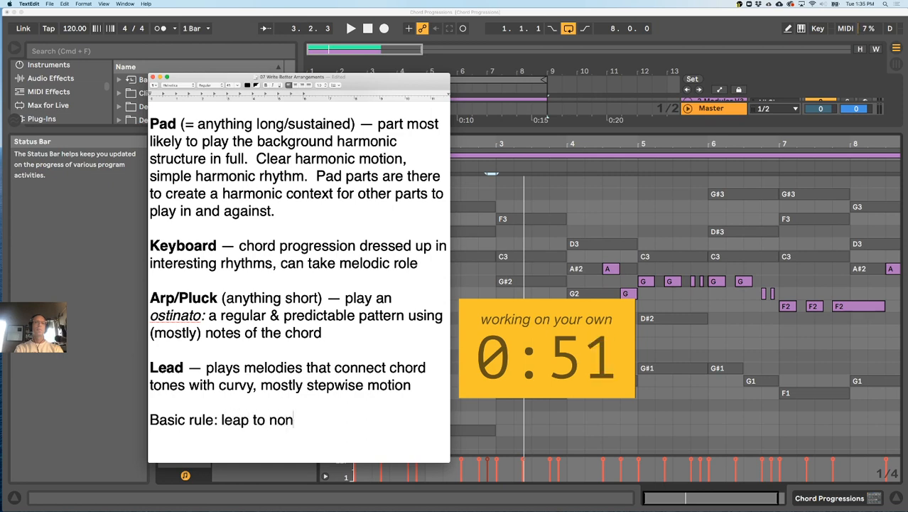
{"action": "type", "text": "-cho"}
{"action": "key", "text": "BackSpace"}
{"action": "key", "text": "BackSpace"}
{"action": "key", "text": "BackSpace"}
{"action": "key", "text": "BackSpace"}
{"action": "key", "text": "BackSpace"}
{"action": "key", "text": "BackSpace"}
{"action": "key", "text": "BackSpace"}
{"action": "type", "text": "chord tones, "}
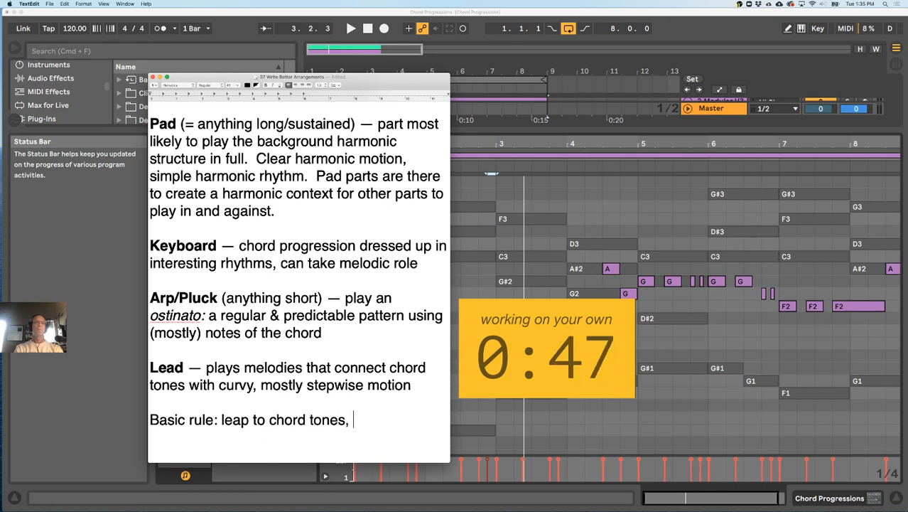
{"action": "type", "text": "step through "}
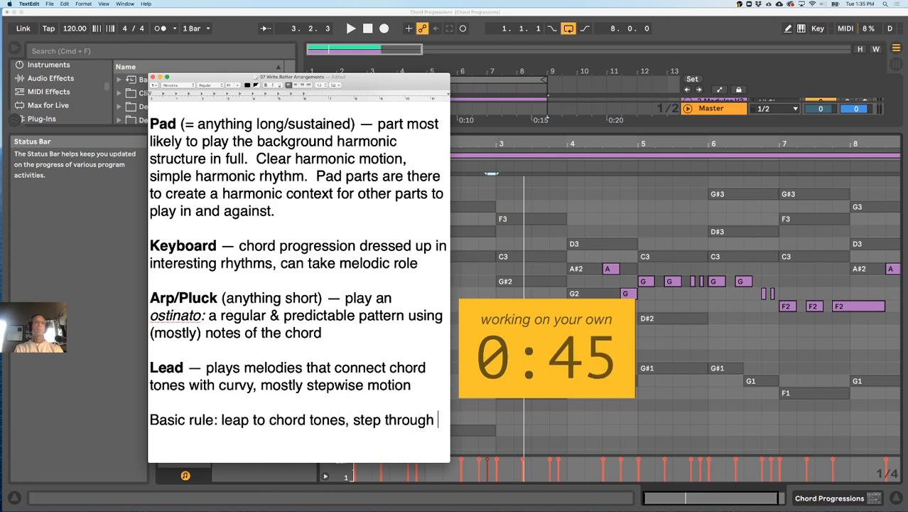
{"action": "type", "text": "non-chord tones"}
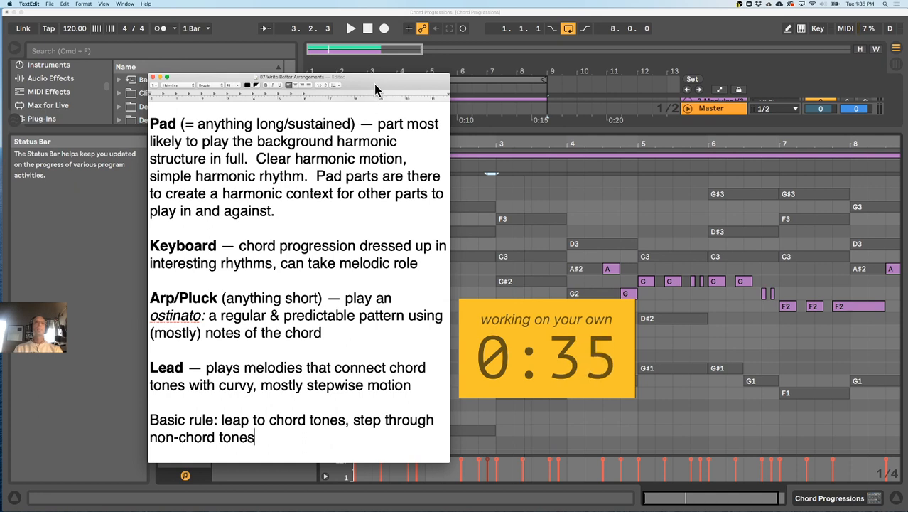
Return to the Bass paragraph in the document and highlight it for reading
{"action": "scroll", "coordinate": [360, 138], "scroll_direction": "up", "scroll_amount": 3}
{"action": "scroll", "coordinate": [360, 138], "scroll_direction": "up", "scroll_amount": 4}
{"action": "scroll", "coordinate": [360, 138], "scroll_direction": "down", "scroll_amount": 2}
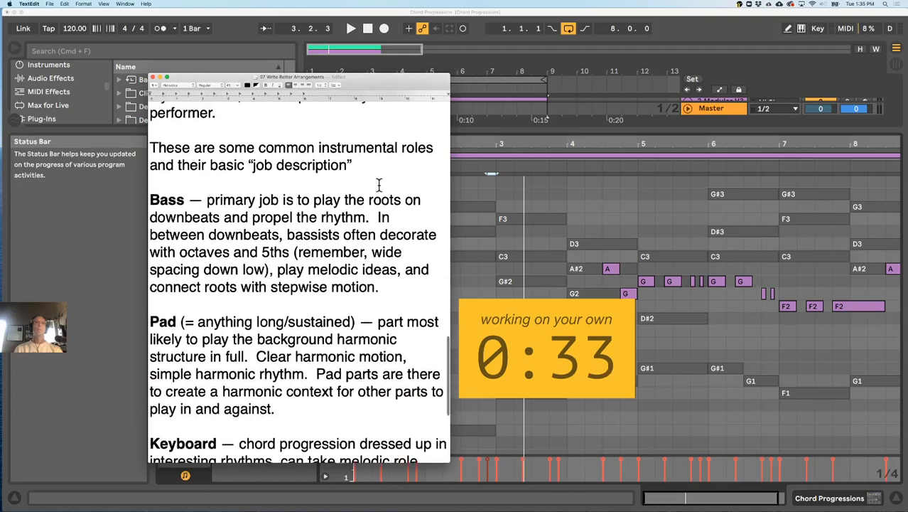
{"action": "left_click_drag", "start_coordinate": [403, 290], "coordinate": [117, 203]}
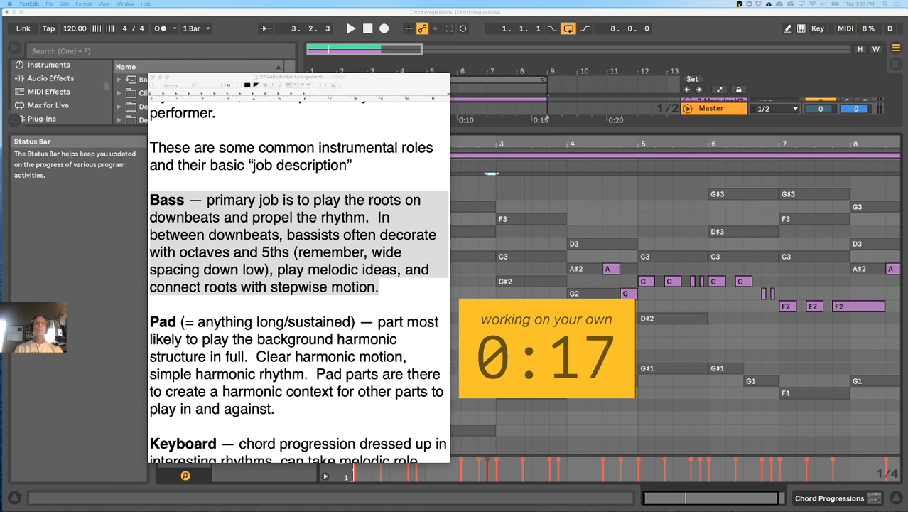
Switch to Ableton Live and make the chord progression clip the active one in the note editor, with the insert mark at 2.1.1
{"action": "key", "text": "super+Tab"}
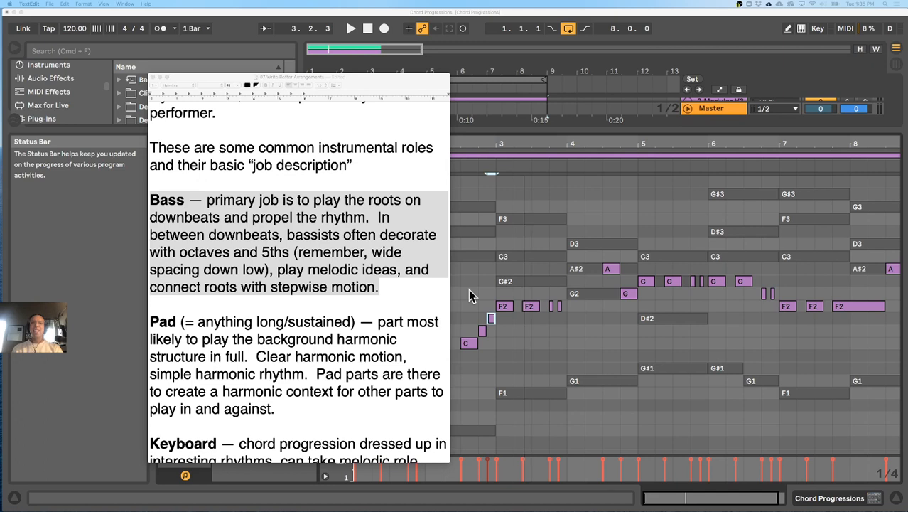
{"action": "left_click", "coordinate": [465, 267]}
{"action": "left_click", "coordinate": [438, 289]}
{"action": "left_click", "coordinate": [423, 290]}
{"action": "left_click", "coordinate": [424, 294]}
{"action": "left_click", "coordinate": [427, 302]}
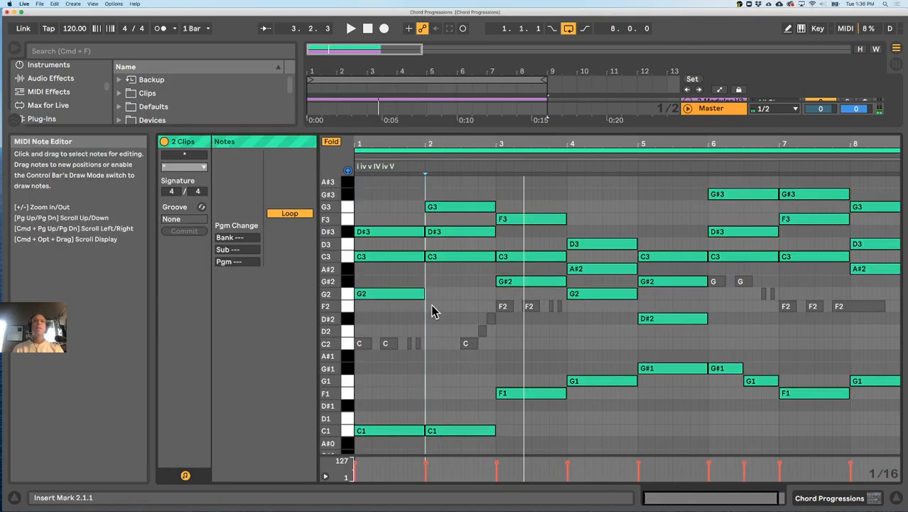
{"action": "scroll", "coordinate": [445, 316], "scroll_direction": "down", "scroll_amount": 2}
{"action": "scroll", "coordinate": [442, 317], "scroll_direction": "up", "scroll_amount": 1}
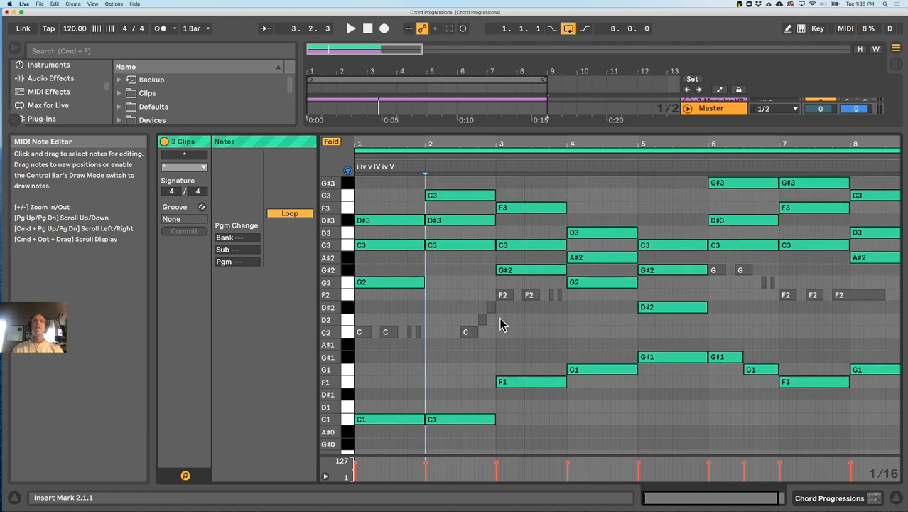
Switch to TextEdit, enlarge and bold the "Basic rule" sentence, and add an extra blank line above it
{"action": "left_click", "coordinate": [329, 507]}
{"action": "scroll", "coordinate": [271, 312], "scroll_direction": "down", "scroll_amount": 5}
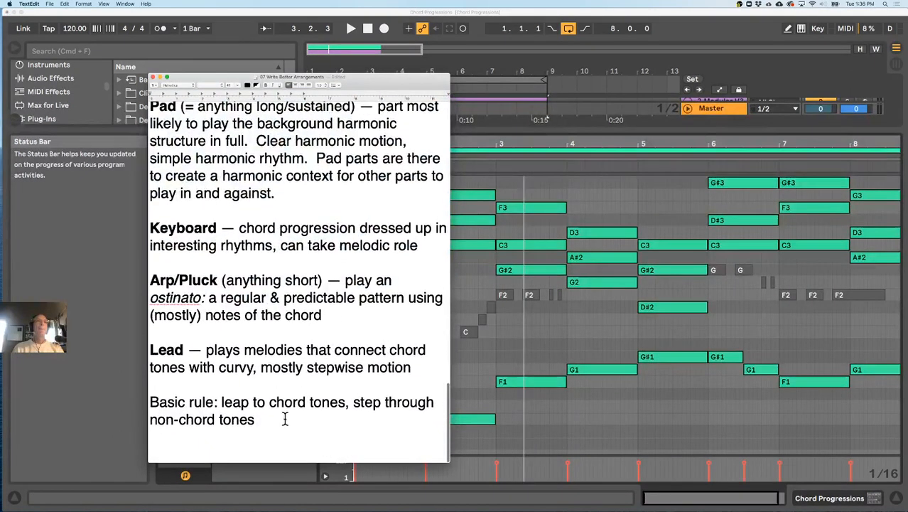
{"action": "left_click_drag", "start_coordinate": [282, 419], "coordinate": [105, 396]}
{"action": "key", "text": "super+plus"}
{"action": "key", "text": "super+plus"}
{"action": "key", "text": "super+plus"}
{"action": "key", "text": "super+plus"}
{"action": "key", "text": "super+plus"}
{"action": "key", "text": "super+plus"}
{"action": "key", "text": "super+plus"}
{"action": "key", "text": "super+b"}
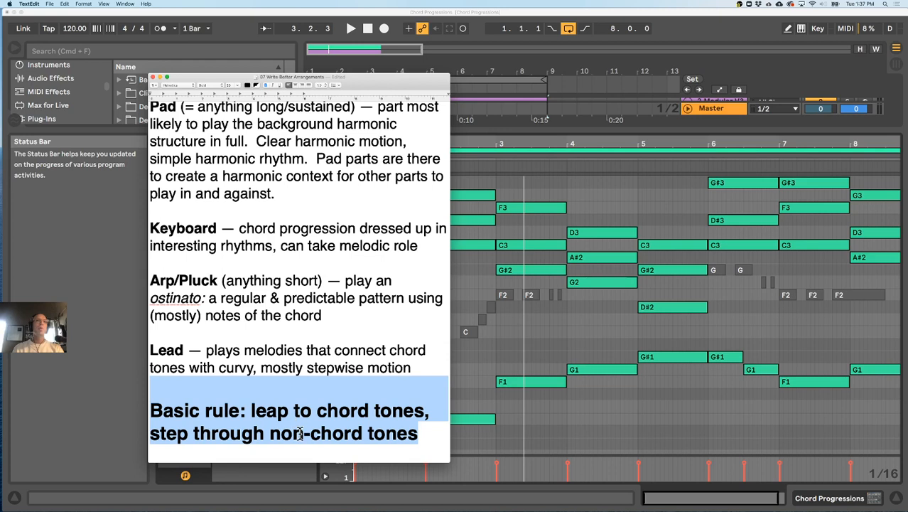
{"action": "left_click", "coordinate": [274, 387]}
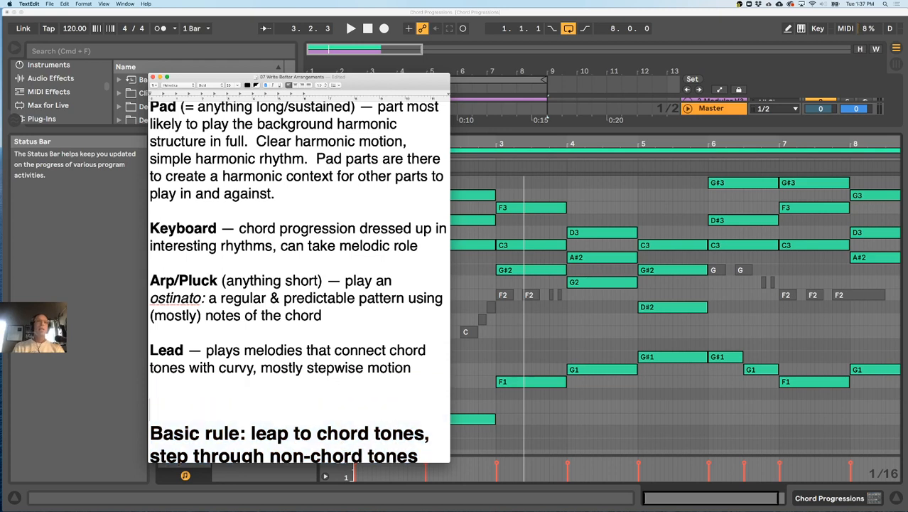
{"action": "scroll", "coordinate": [277, 380], "scroll_direction": "down", "scroll_amount": 2}
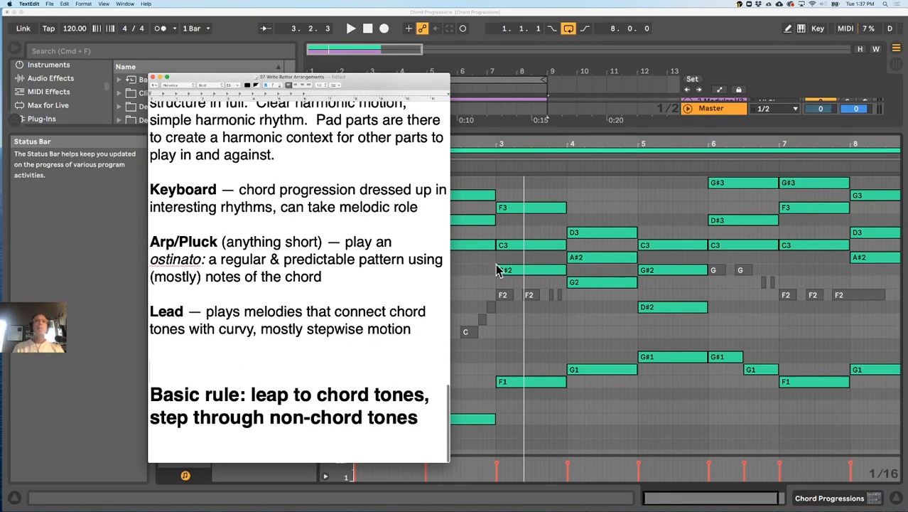
Switch to Ableton Live, add a sixteenth-note G1 at 1.1.2 in the chord clip, and zoom in on bar 1 with the rows folded
{"action": "left_click", "coordinate": [508, 261]}
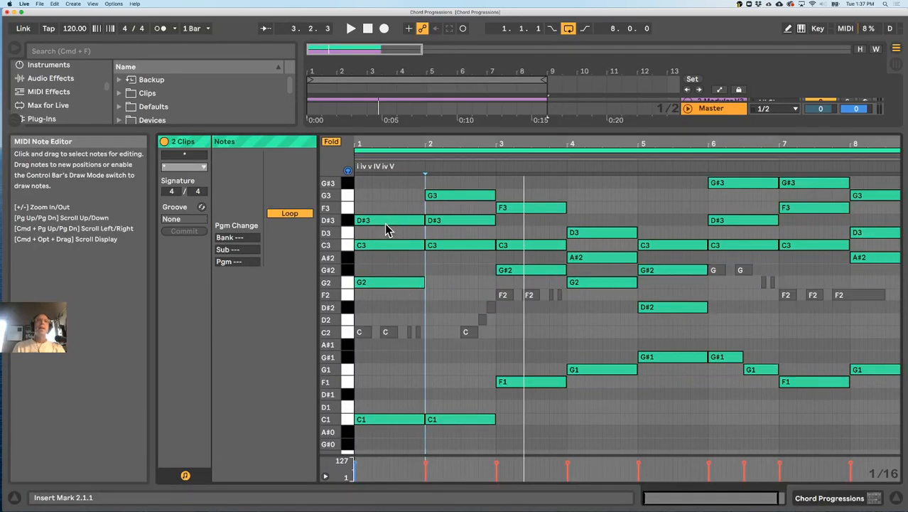
{"action": "double_click", "coordinate": [360, 370]}
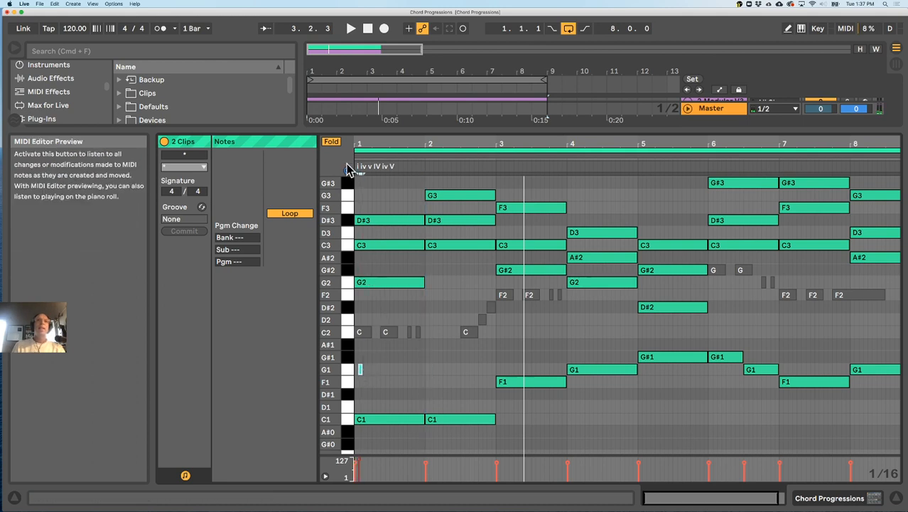
{"action": "left_click", "coordinate": [331, 141]}
{"action": "left_click_drag", "start_coordinate": [374, 142], "coordinate": [366, 213]}
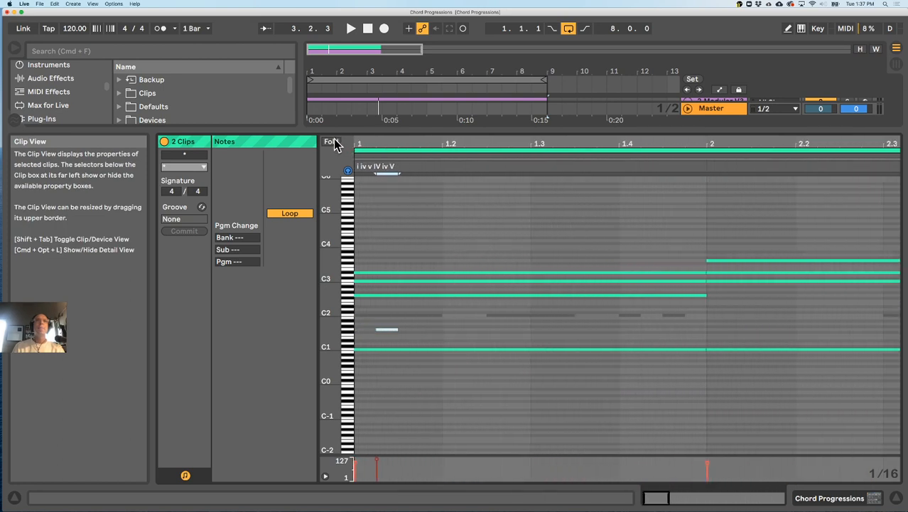
{"action": "left_click", "coordinate": [331, 142]}
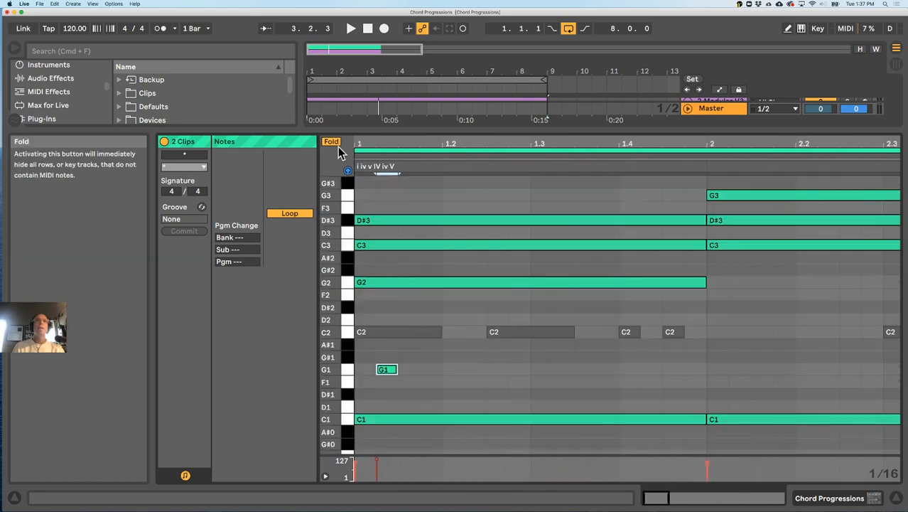
Delete and redraw the sixteenth-note G1 at 1.1.2, and move it to D#1 at 1.1.4
{"action": "double_click", "coordinate": [390, 375]}
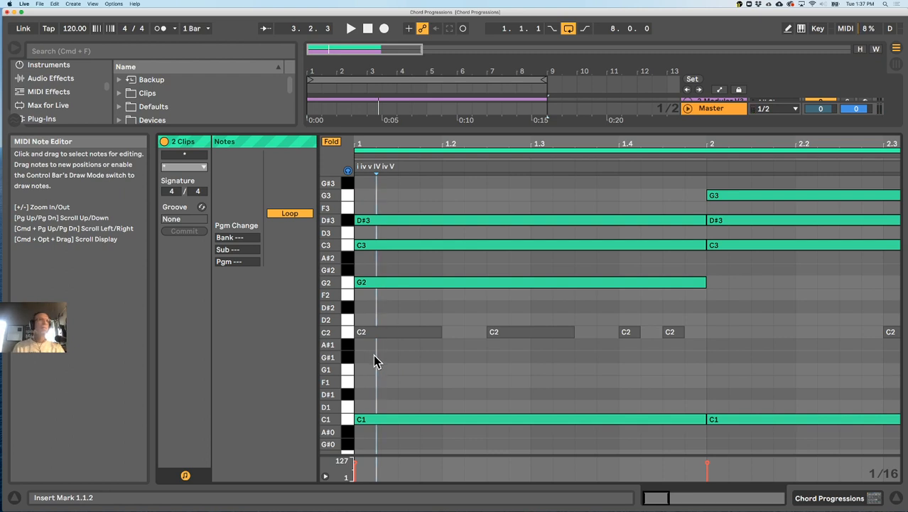
{"action": "double_click", "coordinate": [389, 367]}
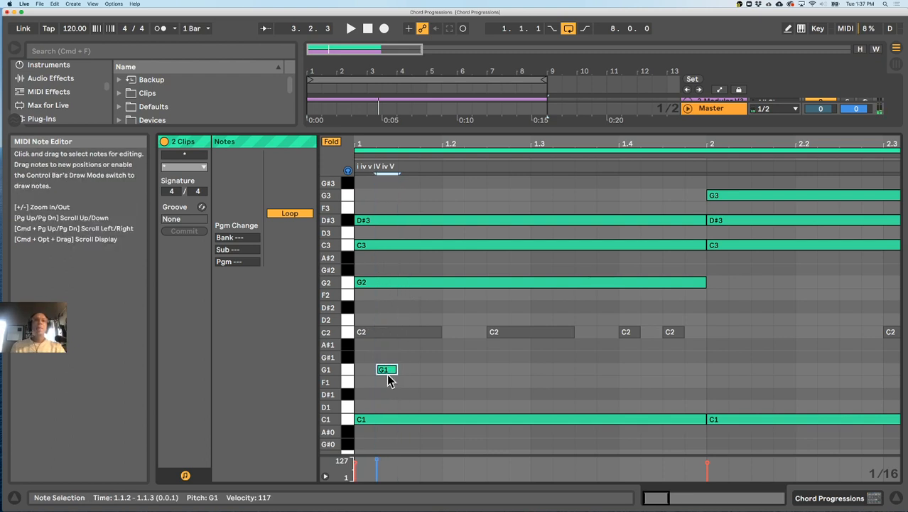
{"action": "left_click_drag", "start_coordinate": [390, 368], "coordinate": [433, 393]}
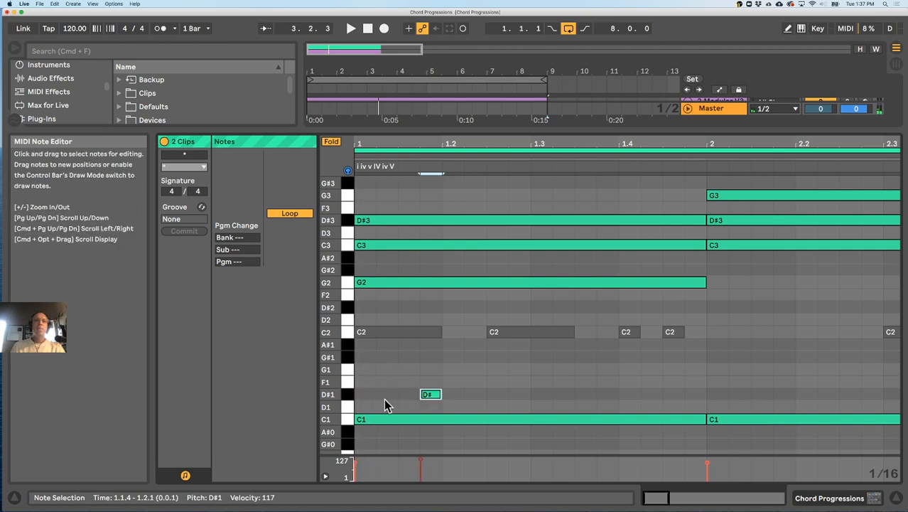
Add sixteenth notes after the D#1 at 1.1.4 and arrange them as A#1 at 1.2.1, F1 at 1.2.2 and D#2 at 1.2.3
{"action": "double_click", "coordinate": [473, 369]}
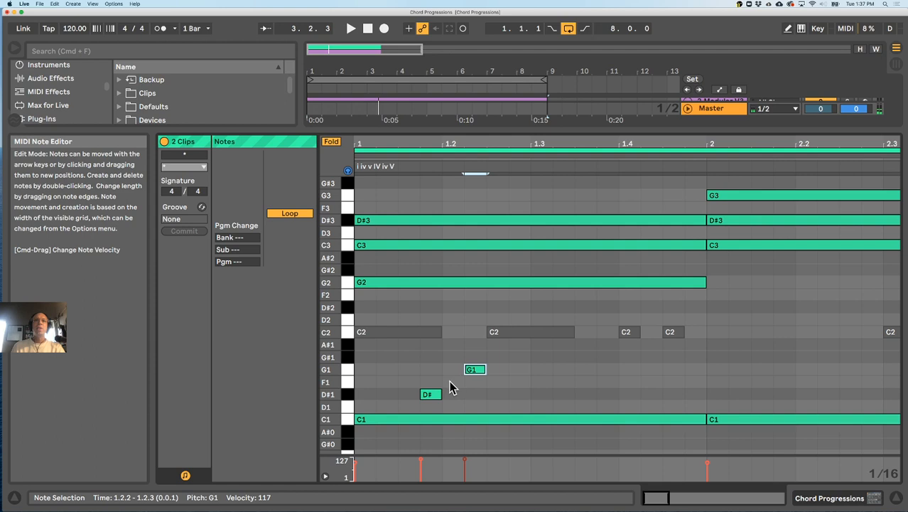
{"action": "left_click_drag", "start_coordinate": [475, 369], "coordinate": [497, 358]}
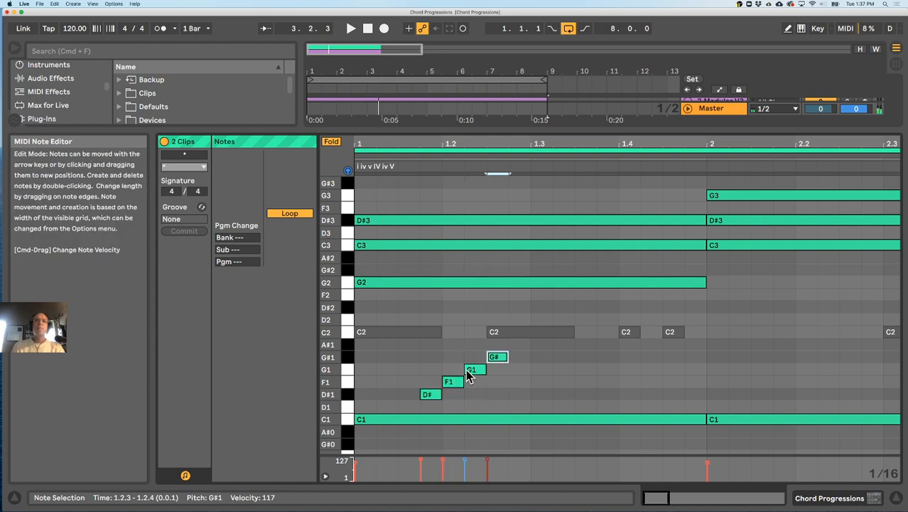
{"action": "left_click_drag", "start_coordinate": [455, 382], "coordinate": [501, 315]}
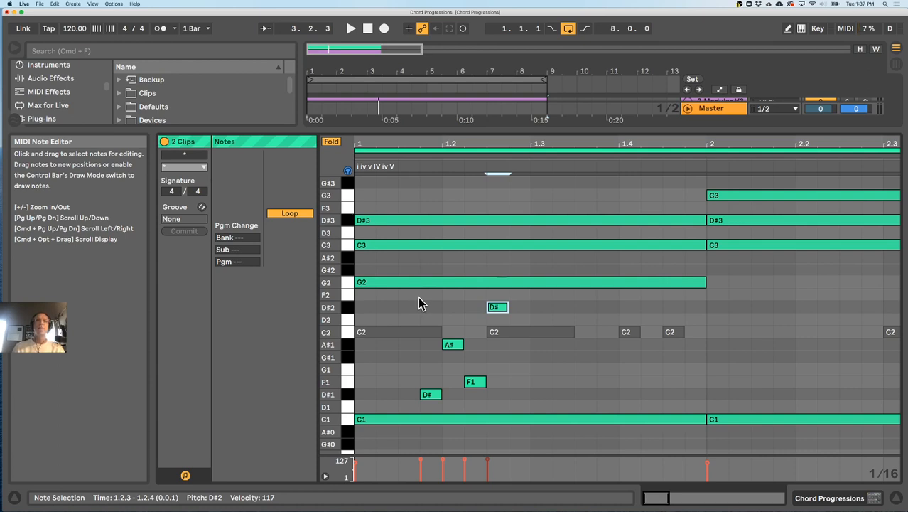
Try stretching the short D#1, F1, A#1 and D#2 notes into an overlapping cluster from 1.1.4, and undo the stretching
{"action": "left_click", "coordinate": [429, 395]}
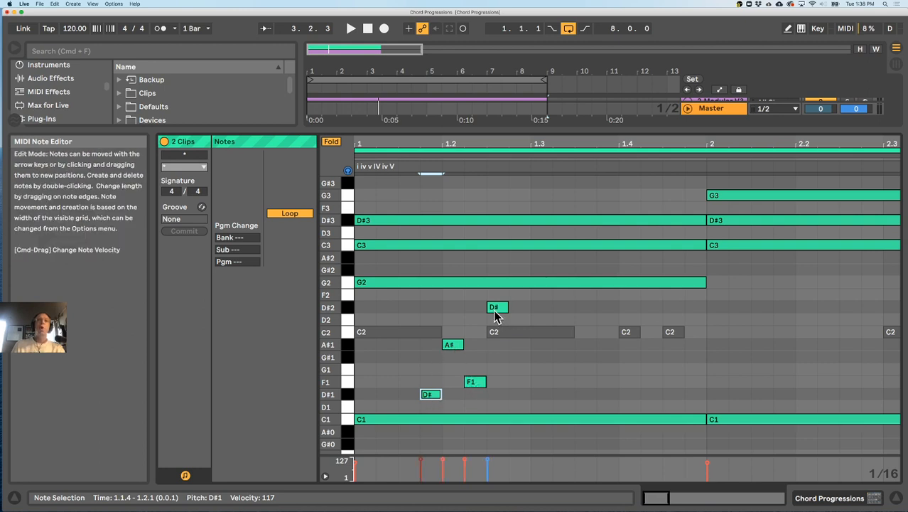
{"action": "left_click_drag", "start_coordinate": [466, 384], "coordinate": [486, 394]}
{"action": "left_click_drag", "start_coordinate": [443, 346], "coordinate": [486, 345]}
{"action": "left_click_drag", "start_coordinate": [487, 307], "coordinate": [421, 307]}
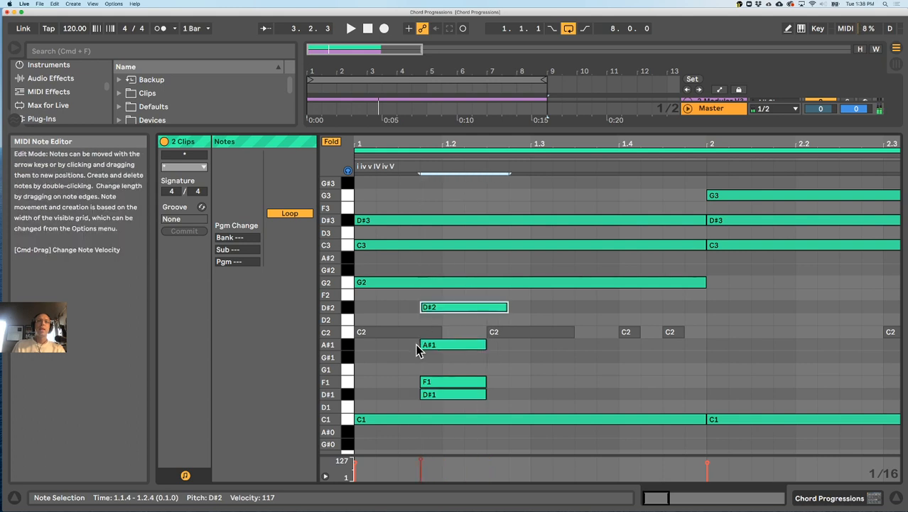
{"action": "key", "text": "super+z"}
{"action": "key", "text": "super+z"}
{"action": "key", "text": "super+z"}
{"action": "key", "text": "super+z"}
{"action": "key", "text": "super+z"}
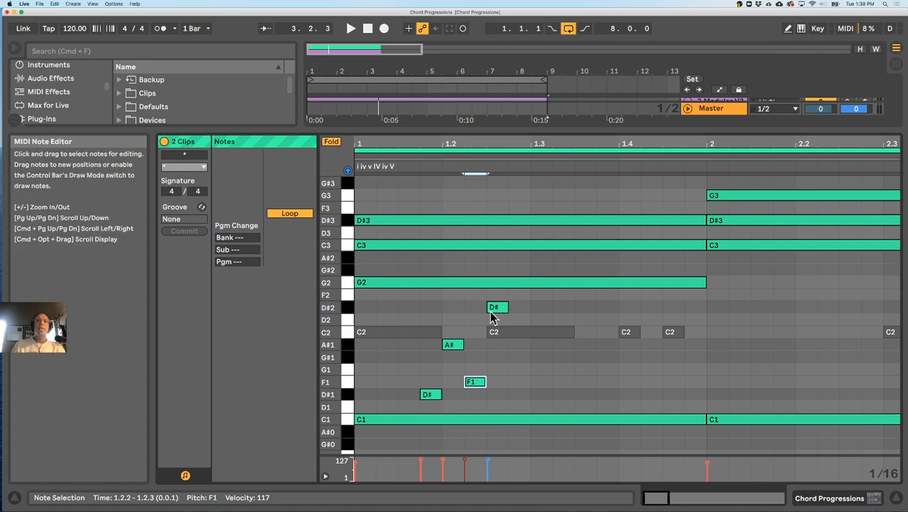
Select the sustained chord notes of bar 1 and audition the short F1 and A#1 notes for comparison
{"action": "left_click_drag", "start_coordinate": [361, 200], "coordinate": [384, 425]}
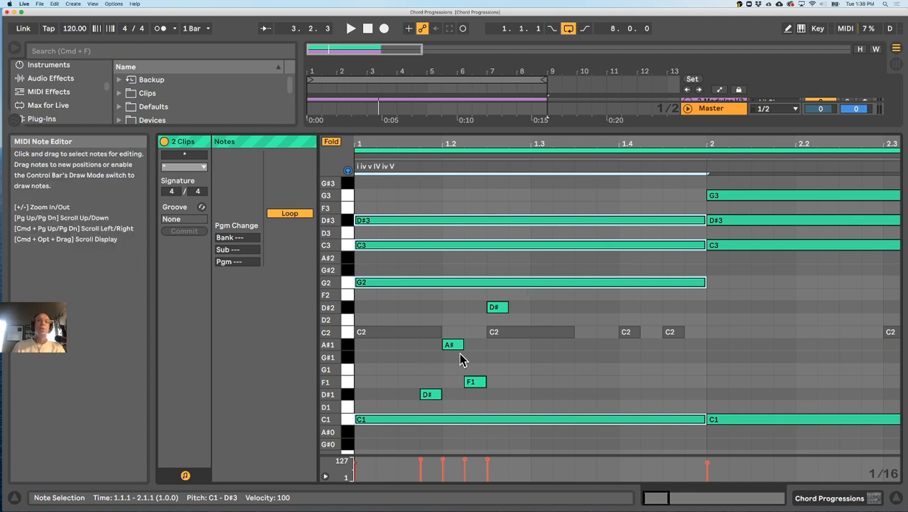
{"action": "left_click", "coordinate": [454, 396]}
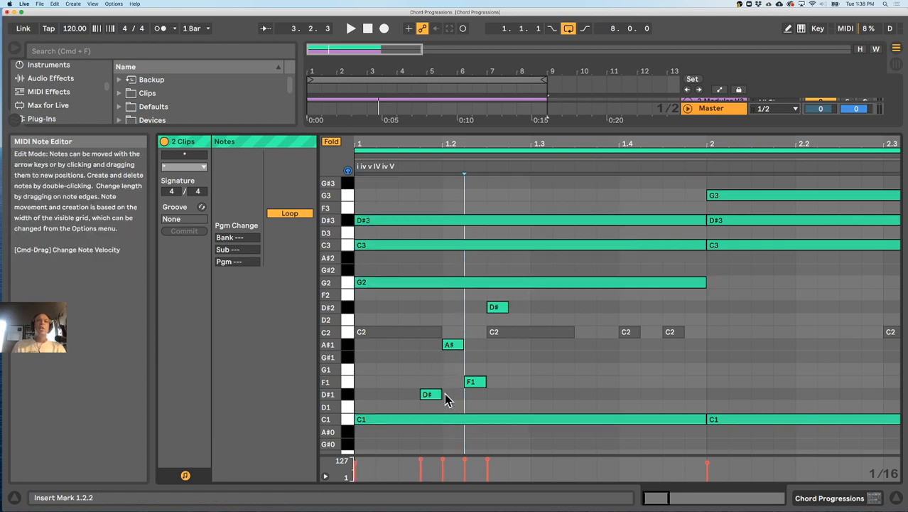
{"action": "left_click", "coordinate": [475, 382]}
{"action": "left_click", "coordinate": [449, 347]}
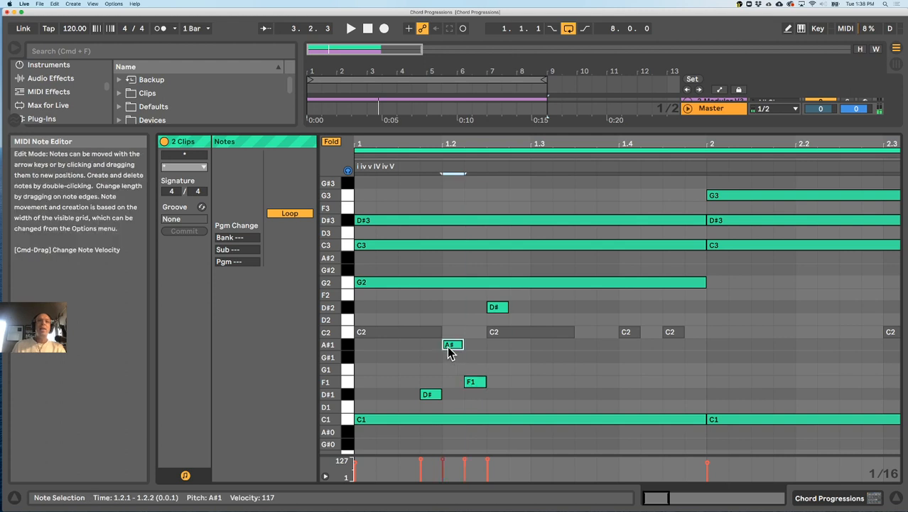
{"action": "left_click", "coordinate": [487, 316]}
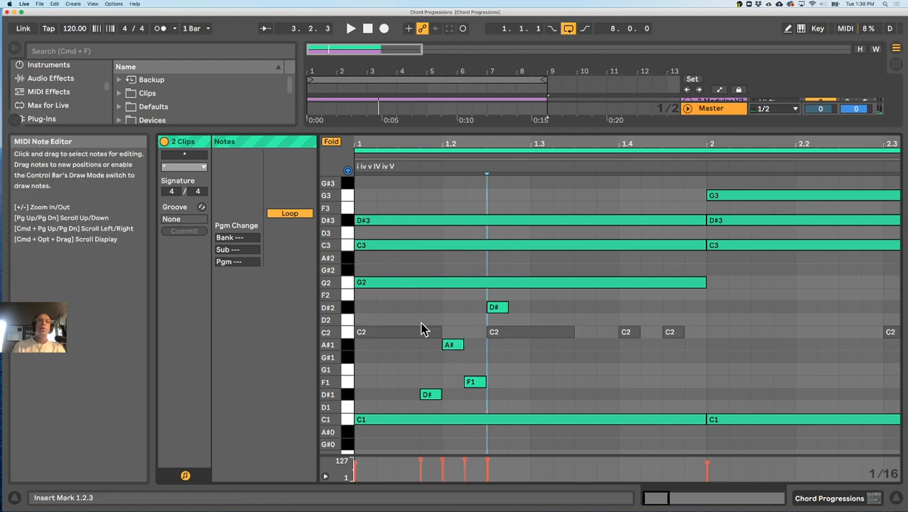
Delete the short D#1, A#1, F1 and D#2 notes from bar 1 of the chord clip
{"action": "left_click_drag", "start_coordinate": [486, 404], "coordinate": [431, 352]}
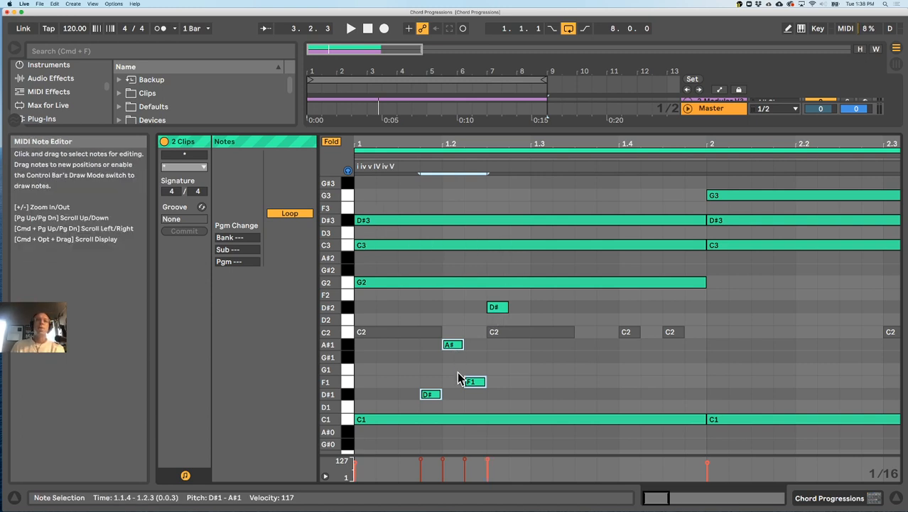
{"action": "key", "text": "BackSpace"}
{"action": "double_click", "coordinate": [493, 307]}
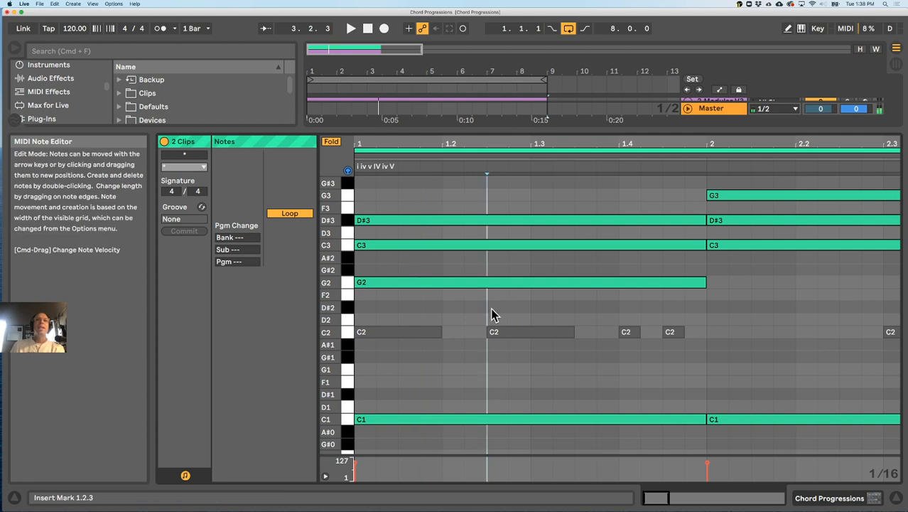
Make the 2-Modular V3 clip active and add thirty-second notes G2, C3, D#3, G2 from 1.2.1, plus a G2 at 1.3.3
{"action": "left_click", "coordinate": [385, 170]}
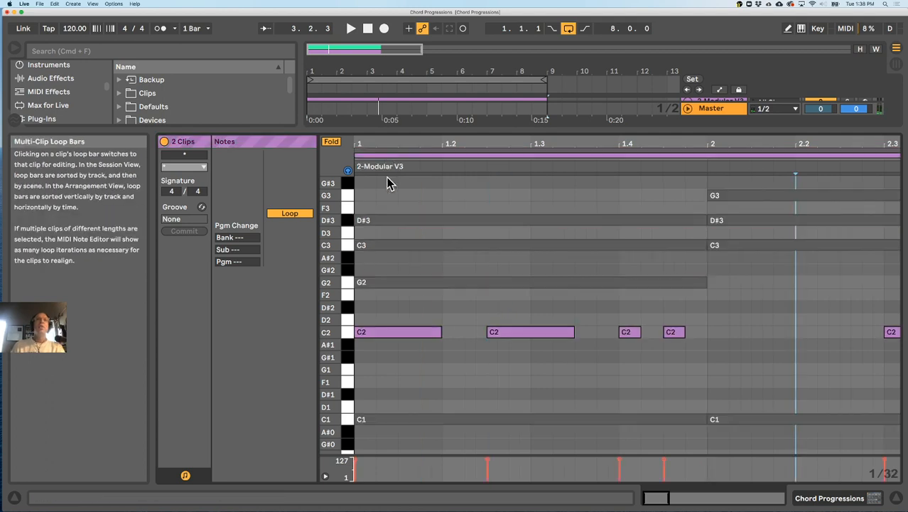
{"action": "double_click", "coordinate": [370, 294]}
{"action": "left_click_drag", "start_coordinate": [373, 302], "coordinate": [454, 291]}
{"action": "double_click", "coordinate": [459, 245]}
{"action": "double_click", "coordinate": [469, 232]}
{"action": "left_click_drag", "start_coordinate": [469, 231], "coordinate": [482, 282]}
{"action": "left_click", "coordinate": [476, 224]}
{"action": "key", "text": "space"}
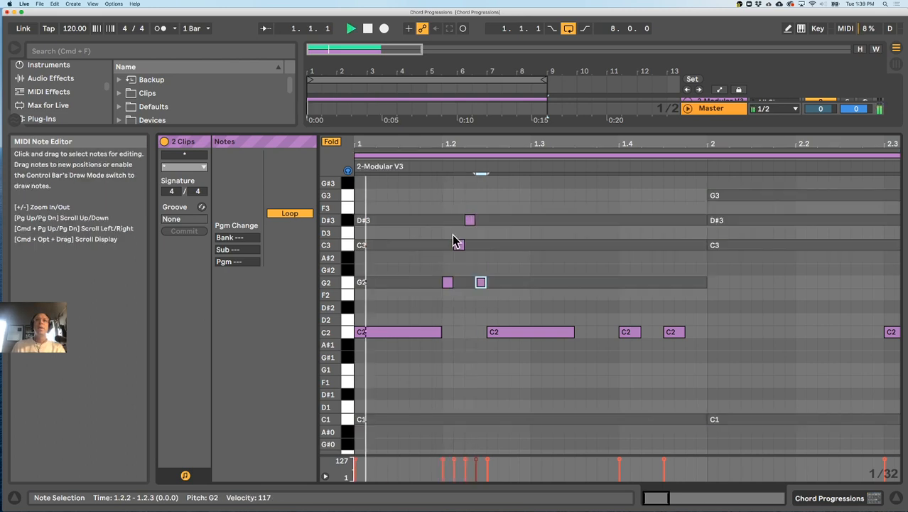
{"action": "key", "text": "space"}
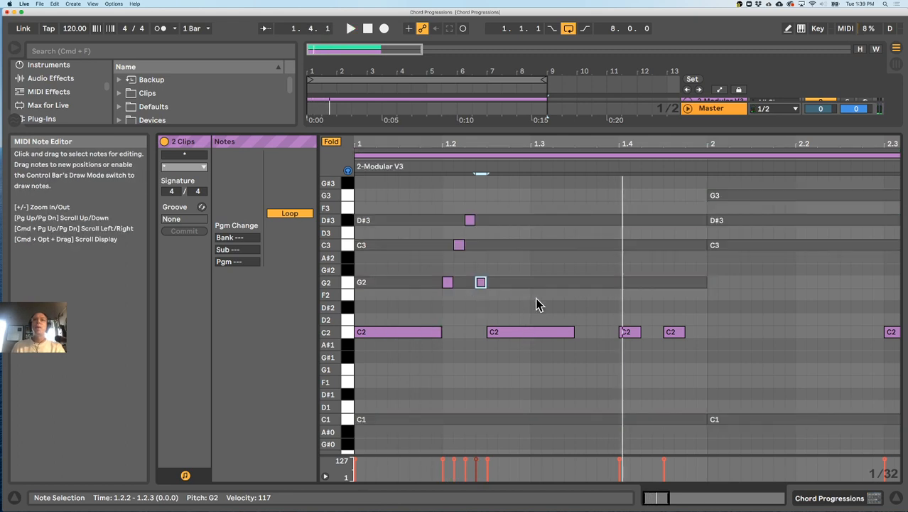
{"action": "double_click", "coordinate": [579, 283]}
Lengthen the G2 at 1.3.3 and copy it to D#3 at 1.4.2
{"action": "left_click_drag", "start_coordinate": [584, 282], "coordinate": [605, 287]}
{"action": "scroll", "coordinate": [600, 285], "scroll_direction": "right", "scroll_amount": 5}
{"action": "left_click_drag", "start_coordinate": [468, 287], "coordinate": [526, 224]}
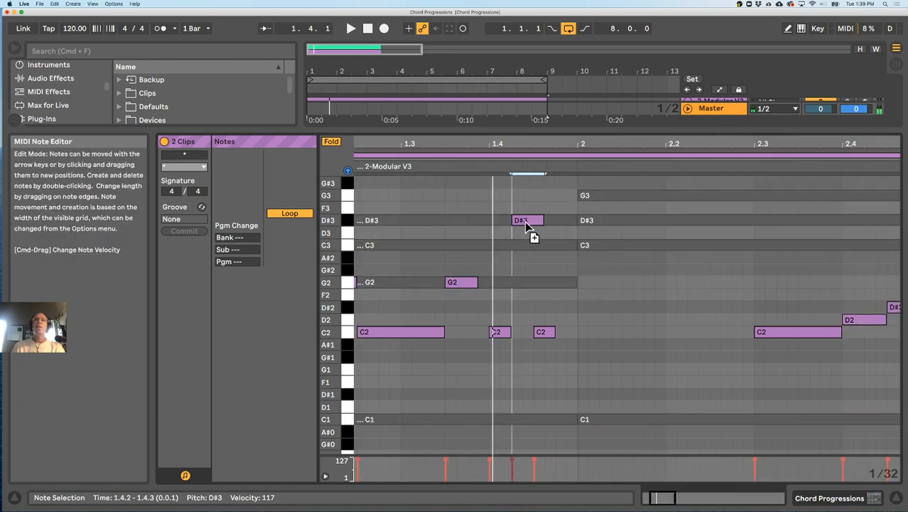
{"action": "scroll", "coordinate": [469, 294], "scroll_direction": "left", "scroll_amount": 5}
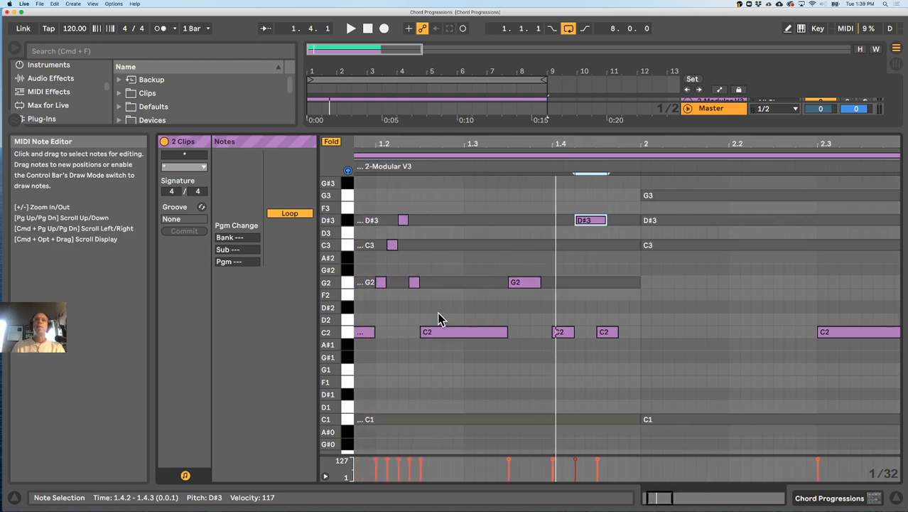
Transpose the short C3 after 1.2.1 up an octave to C4 and play the clip
{"action": "left_click", "coordinate": [458, 245]}
{"action": "key", "text": "shift+Up"}
{"action": "key", "text": "space"}
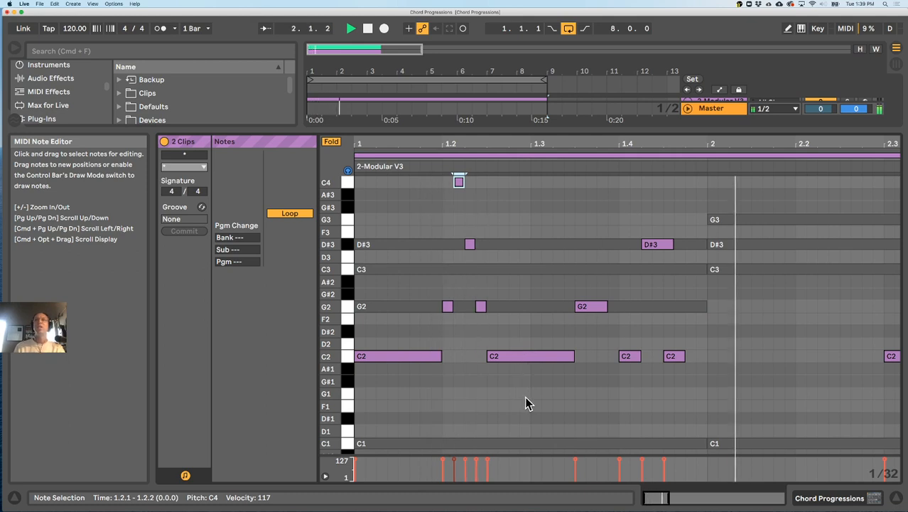
Select all of the 2-Modular V3 clip's notes in bar 1 and play the arrangement
{"action": "scroll", "coordinate": [670, 334], "scroll_direction": "up", "scroll_amount": 1}
{"action": "left_click_drag", "start_coordinate": [559, 143], "coordinate": [432, 141]}
{"action": "scroll", "coordinate": [479, 441], "scroll_direction": "up", "scroll_amount": 1}
{"action": "left_click_drag", "start_coordinate": [492, 414], "coordinate": [368, 201]}
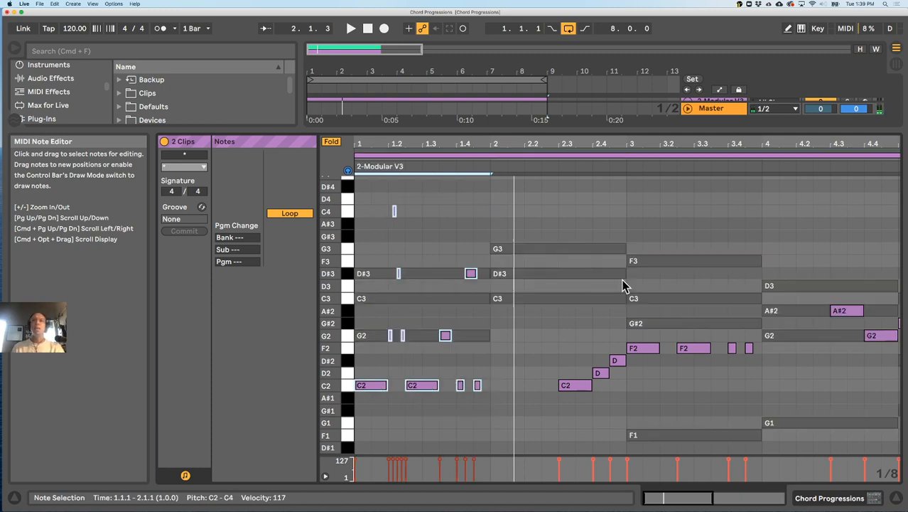
{"action": "key", "text": "space"}
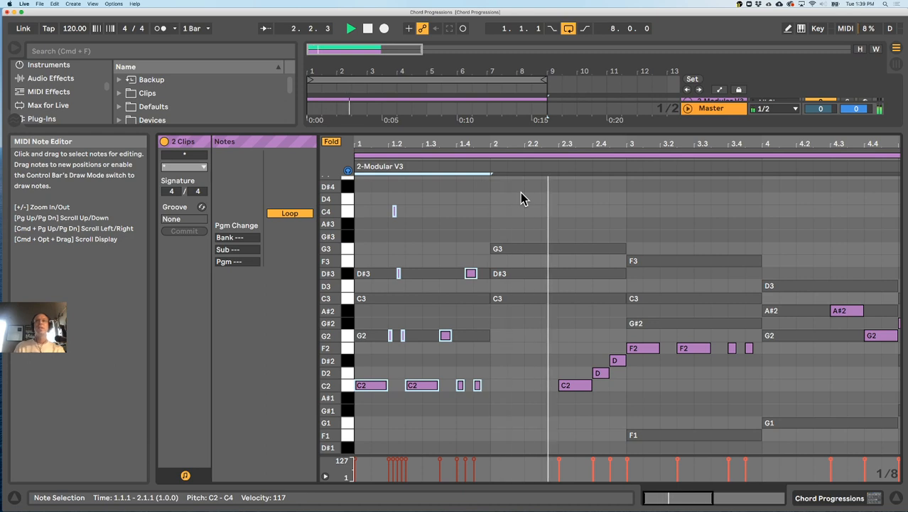
Try a descending run of thirty-second notes C3, A#2, G#2, G2 starting at 1.2.3, and play it back
{"action": "left_click", "coordinate": [409, 357]}
{"action": "left_click_drag", "start_coordinate": [369, 145], "coordinate": [401, 207]}
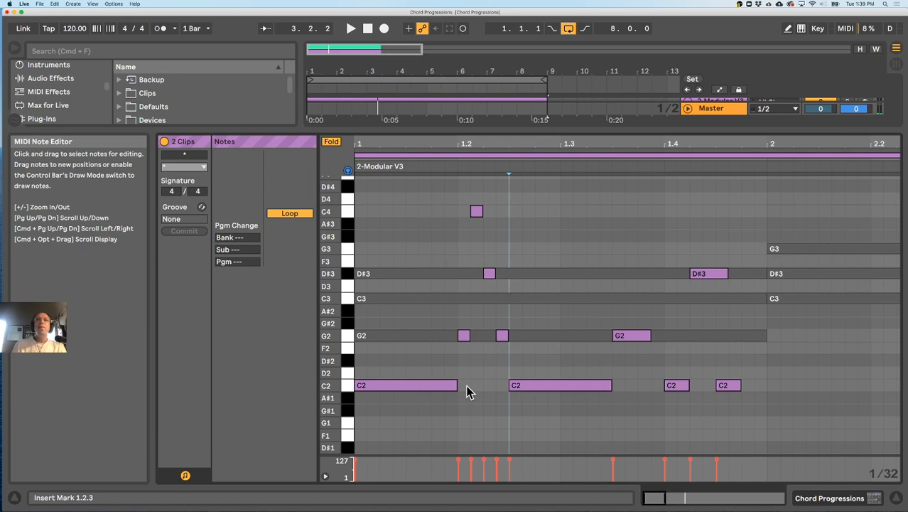
{"action": "left_click", "coordinate": [513, 297]}
{"action": "left_click", "coordinate": [509, 287]}
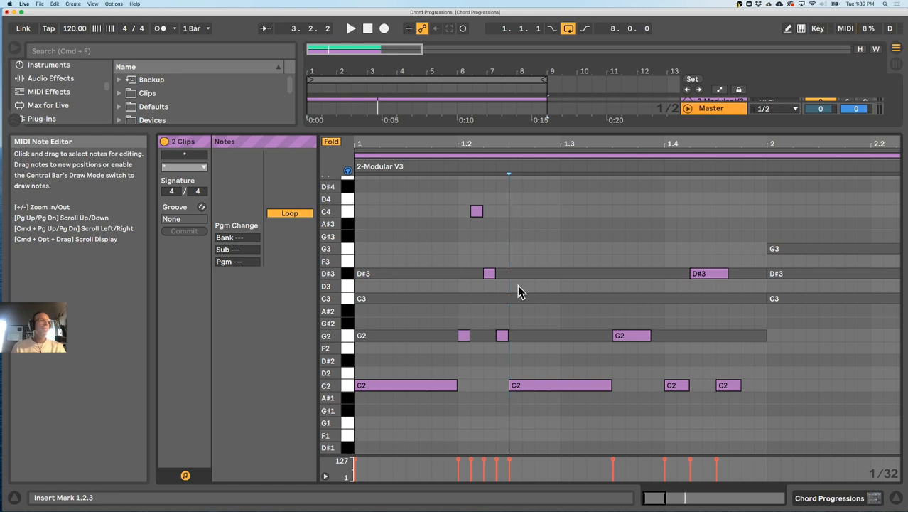
{"action": "double_click", "coordinate": [517, 286]}
{"action": "left_click_drag", "start_coordinate": [516, 285], "coordinate": [518, 298]}
{"action": "left_click", "coordinate": [525, 300]}
{"action": "left_click", "coordinate": [519, 284]}
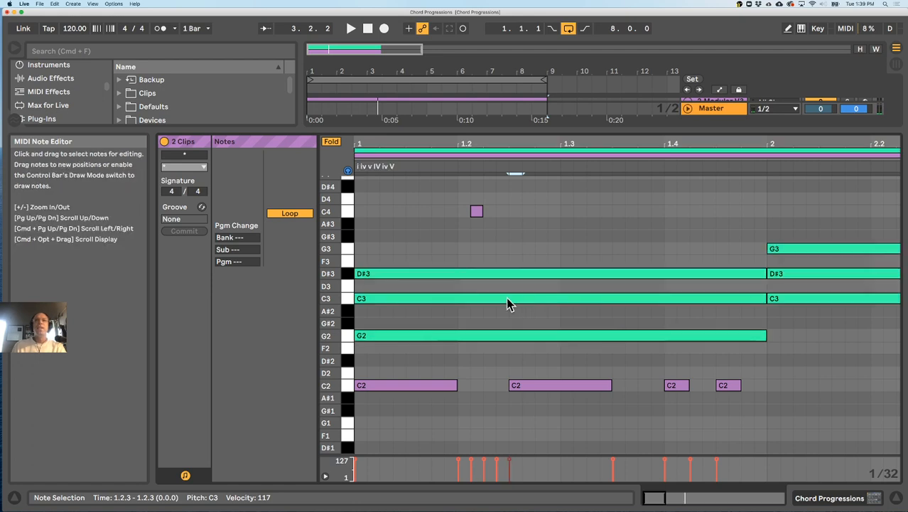
{"action": "left_click", "coordinate": [530, 311]}
{"action": "double_click", "coordinate": [529, 312]}
{"action": "double_click", "coordinate": [540, 324]}
{"action": "double_click", "coordinate": [553, 334]}
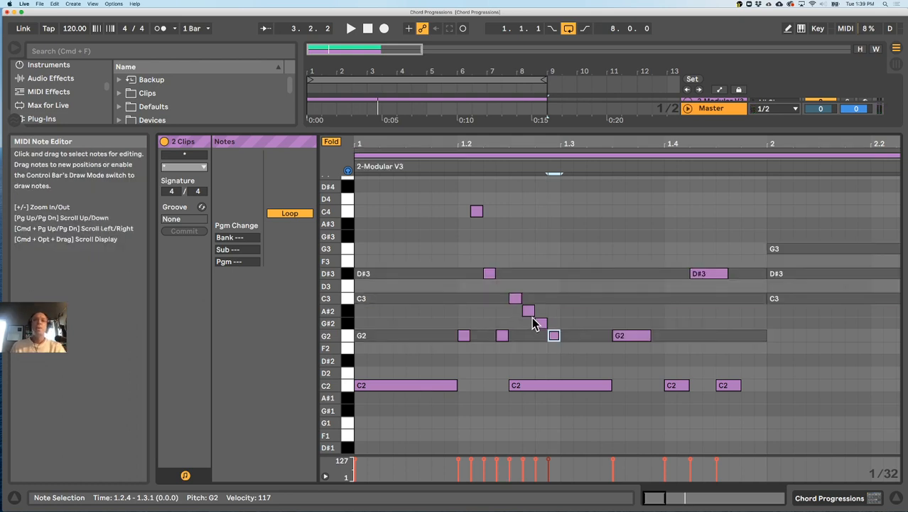
{"action": "key", "text": "space"}
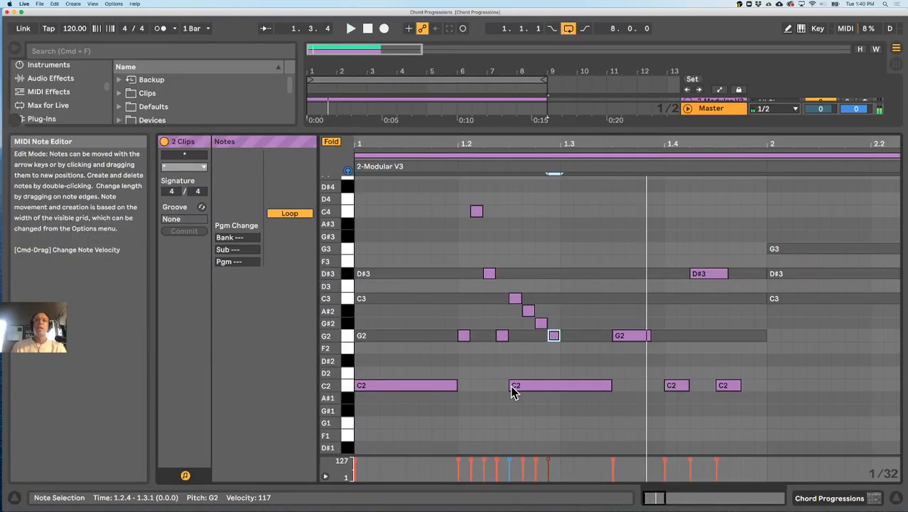
Undo the four-note descending run added from 1.2.3
{"action": "key", "text": "super+z"}
{"action": "key", "text": "super+z"}
{"action": "key", "text": "super+z"}
{"action": "key", "text": "super+z"}
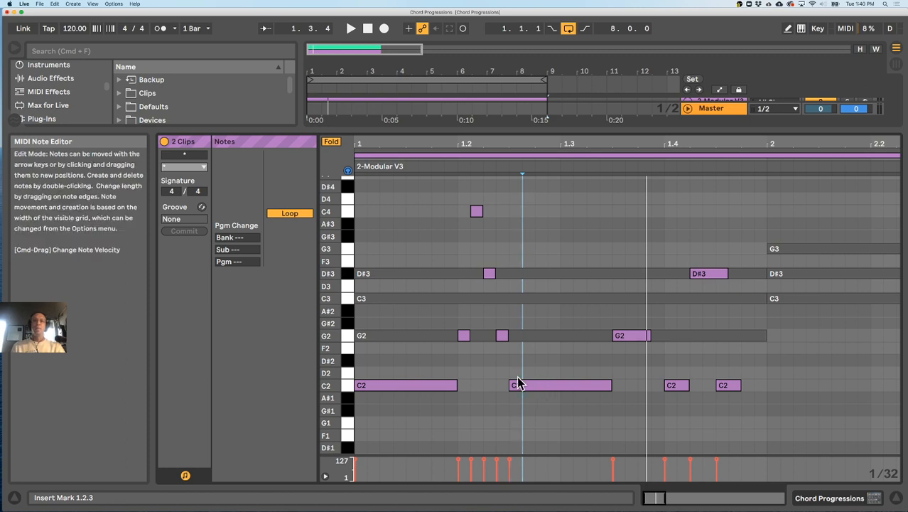
Move the long C2 at 1.2.3 to C3 at 1.2.1 and delete the two short G2 notes in beat 2
{"action": "left_click", "coordinate": [473, 339]}
{"action": "left_click", "coordinate": [471, 341]}
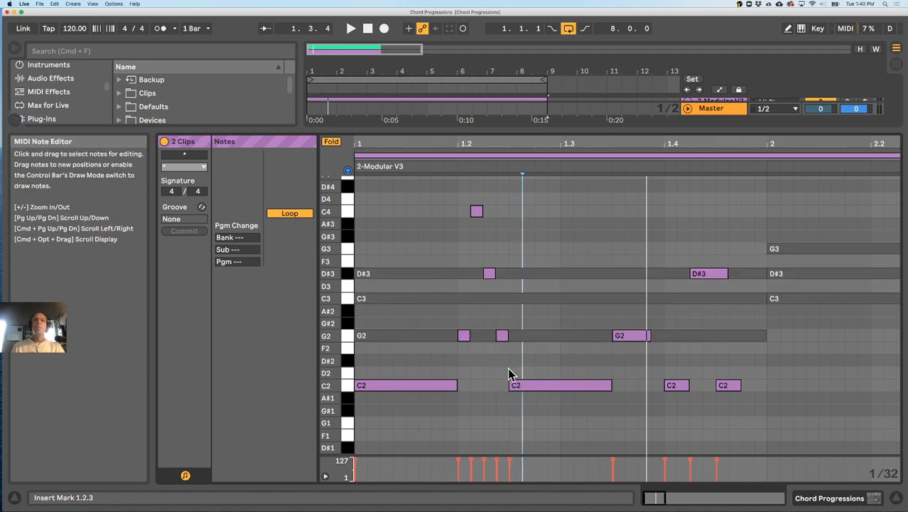
{"action": "left_click", "coordinate": [533, 380]}
{"action": "left_click_drag", "start_coordinate": [532, 381], "coordinate": [485, 300]}
{"action": "left_click", "coordinate": [464, 335]}
{"action": "left_click", "coordinate": [506, 334]}
{"action": "key", "text": "Delete"}
{"action": "left_click", "coordinate": [499, 339]}
{"action": "left_click", "coordinate": [502, 336]}
{"action": "key", "text": "Delete"}
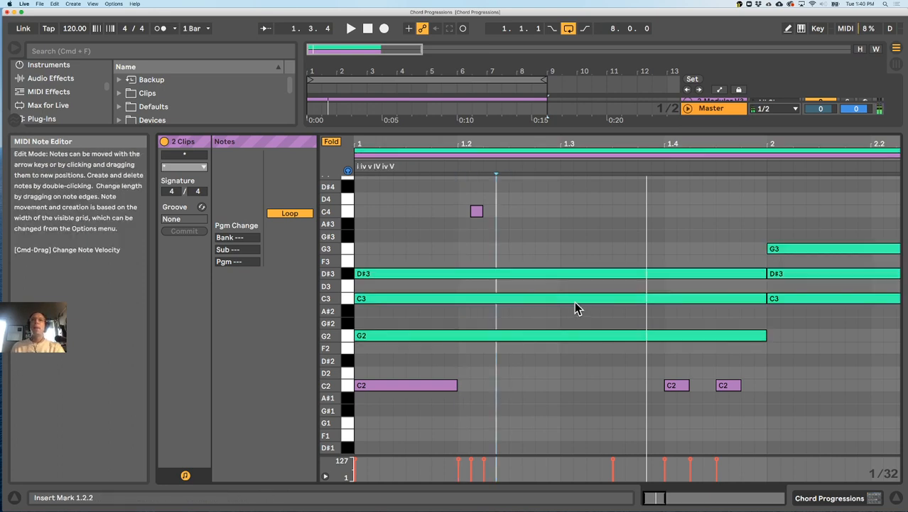
Extend the G2 at 1.3.3 to 1.4.1, lead into it with sixteenth notes A#2 at 1.3.1 and G#2 at 1.3.2, and play
{"action": "left_click", "coordinate": [630, 336]}
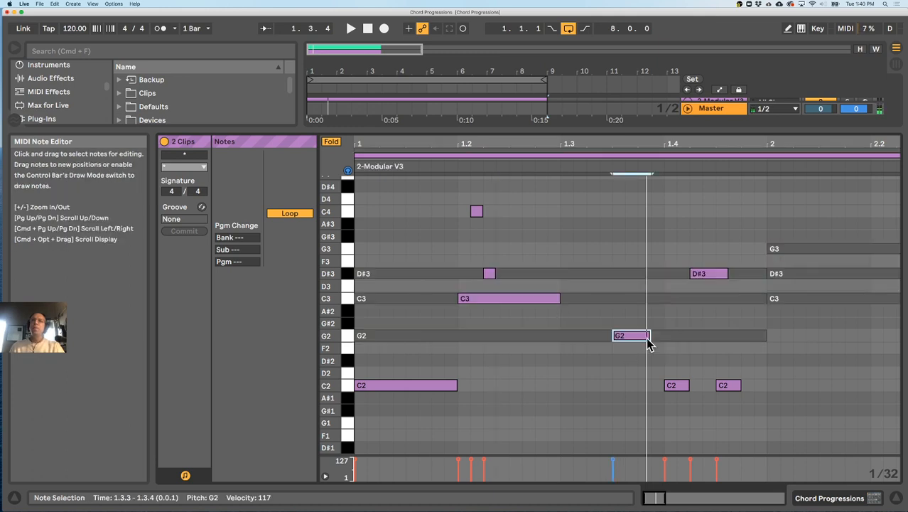
{"action": "left_click_drag", "start_coordinate": [643, 337], "coordinate": [663, 336]}
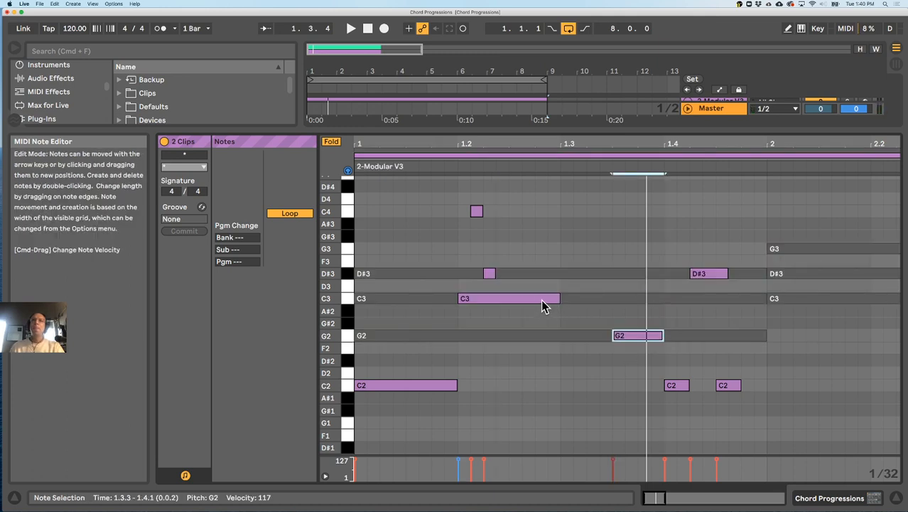
{"action": "double_click", "coordinate": [565, 310]}
{"action": "left_click_drag", "start_coordinate": [572, 310], "coordinate": [611, 323]}
{"action": "double_click", "coordinate": [595, 323]}
{"action": "key", "text": "space"}
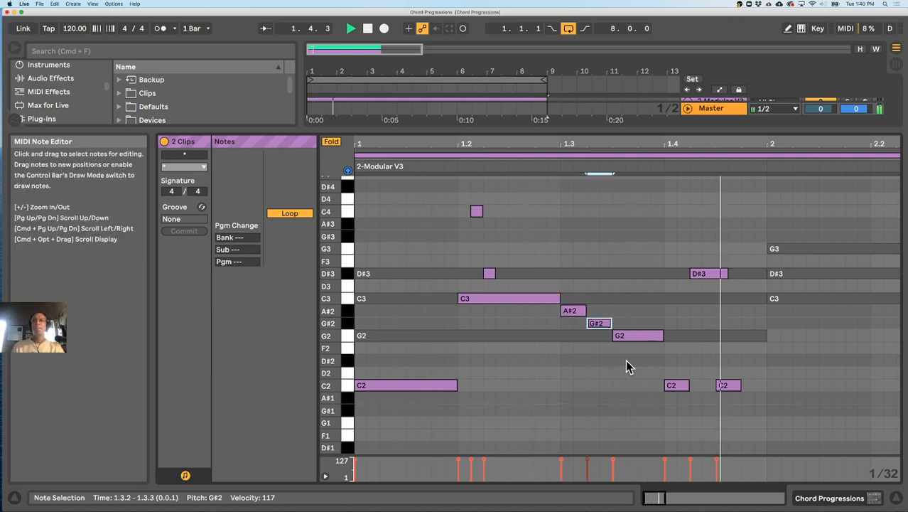
{"action": "key", "text": "space"}
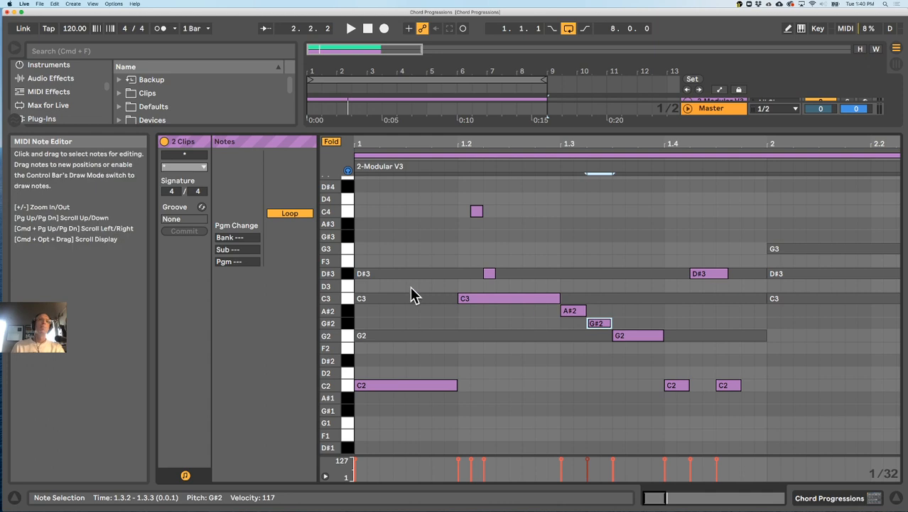
Undo the bar 1 note edits back to before the G2 at 1.3.3 was lengthened
{"action": "left_click", "coordinate": [362, 271]}
{"action": "key", "text": "super+z"}
{"action": "key", "text": "super+z"}
{"action": "key", "text": "super+z"}
{"action": "key", "text": "super+z"}
{"action": "key", "text": "super+z"}
{"action": "key", "text": "super+z"}
{"action": "key", "text": "super+z"}
{"action": "key", "text": "super+z"}
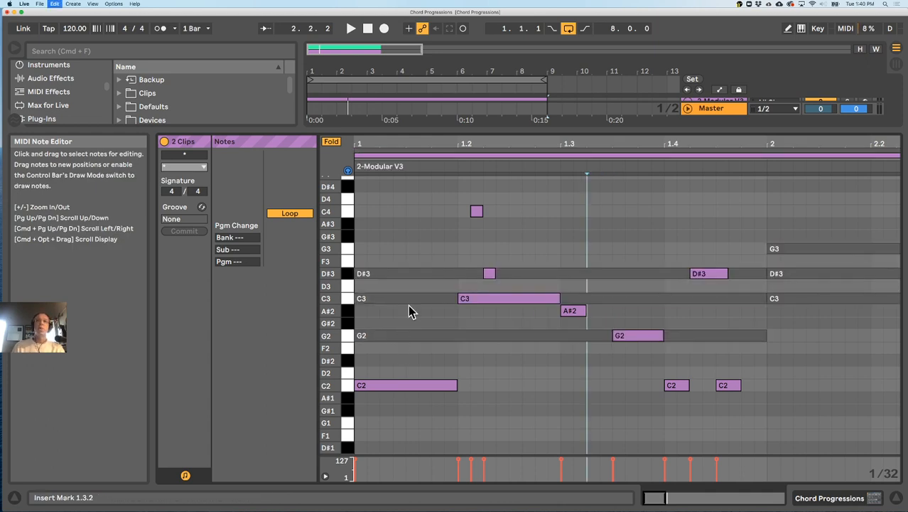
{"action": "key", "text": "super+z"}
{"action": "key", "text": "super+z"}
{"action": "key", "text": "super+z"}
{"action": "key", "text": "super+z"}
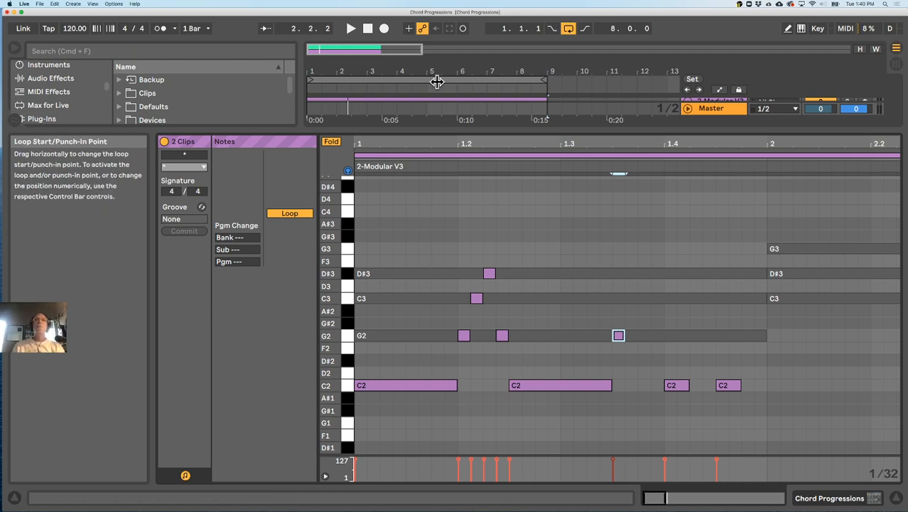
Examine the full eight-bar part against the chord progression, and switch to TextEdit to review the instrument roles and basic rule
{"action": "left_click_drag", "start_coordinate": [464, 143], "coordinate": [464, 213]}
{"action": "left_click_drag", "start_coordinate": [378, 145], "coordinate": [418, 133]}
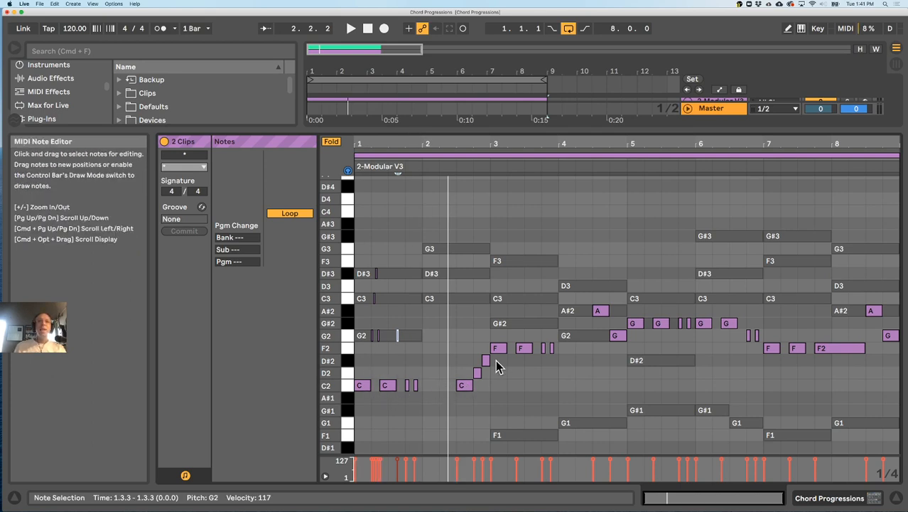
{"action": "left_click", "coordinate": [406, 298]}
{"action": "left_click", "coordinate": [397, 333]}
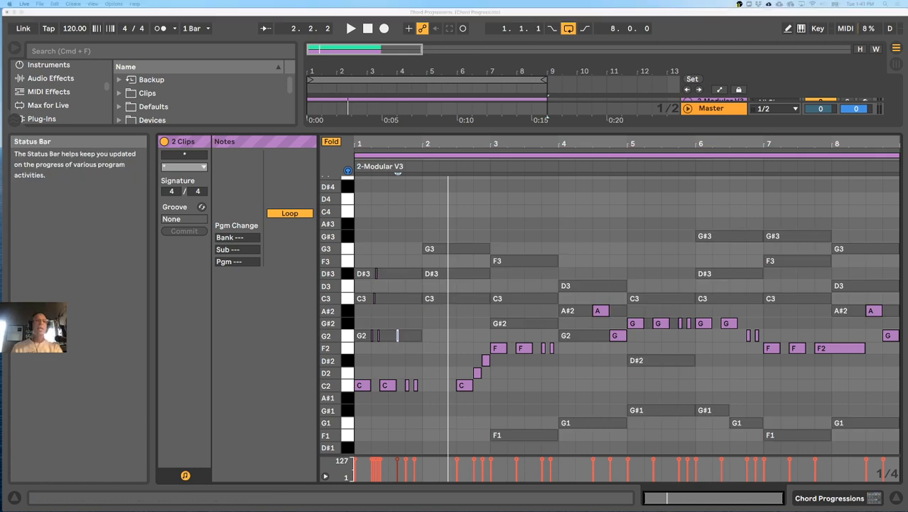
{"action": "key", "text": "super+Tab"}
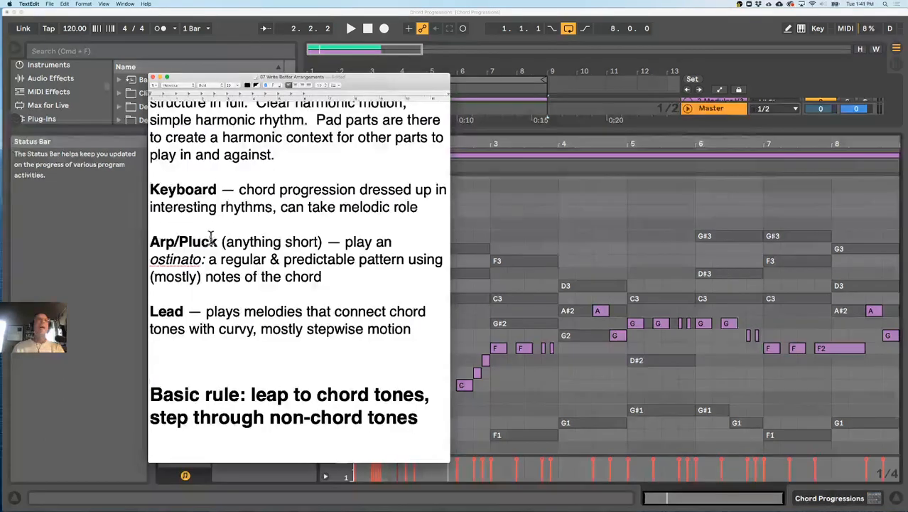
Review the instrument role descriptions in the arrangement notes document and put its window away
{"action": "scroll", "coordinate": [211, 237], "scroll_direction": "up", "scroll_amount": 6}
{"action": "scroll", "coordinate": [212, 237], "scroll_direction": "down", "scroll_amount": 1}
{"action": "left_click_drag", "start_coordinate": [150, 238], "coordinate": [177, 239]}
{"action": "double_click", "coordinate": [279, 78]}
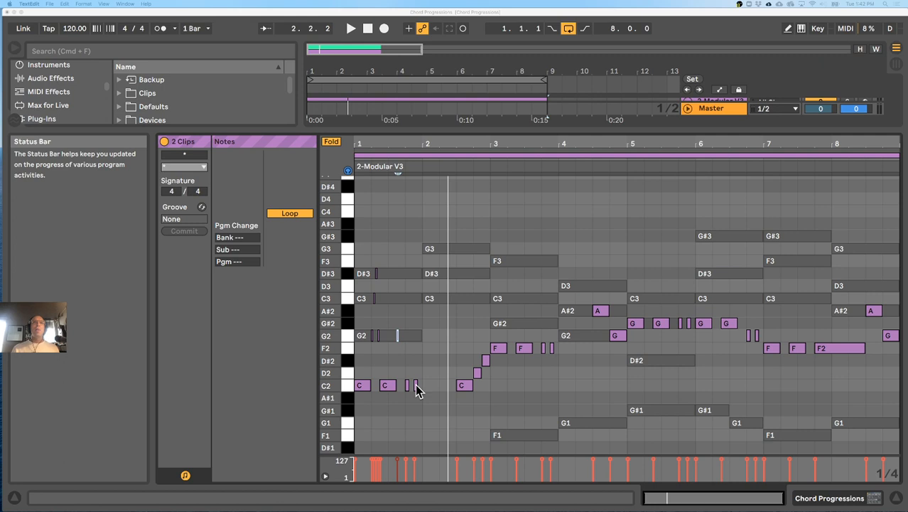
Examine the notes of the Chord Progressions clip in an enlarged note editor, and return to the full arrangement
{"action": "left_click_drag", "start_coordinate": [416, 134], "coordinate": [421, 312]}
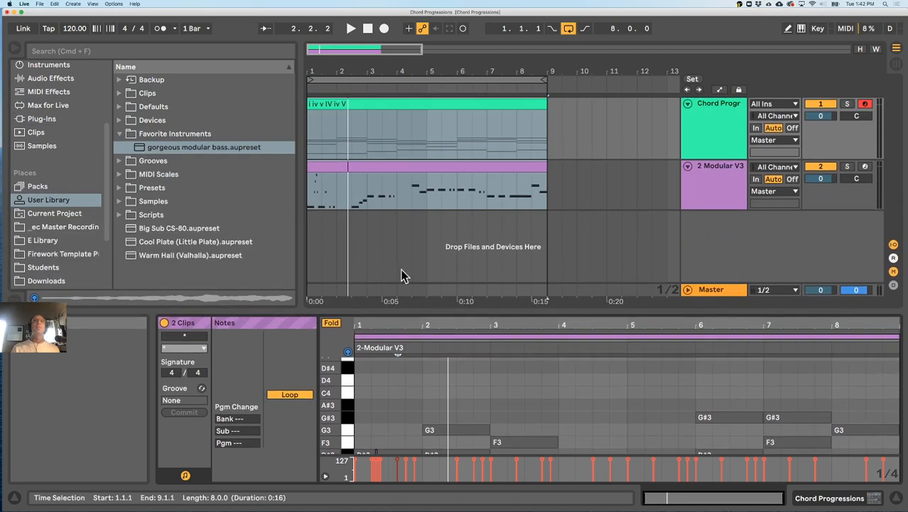
{"action": "left_click", "coordinate": [352, 104]}
{"action": "double_click", "coordinate": [352, 104]}
{"action": "left_click_drag", "start_coordinate": [442, 313], "coordinate": [455, 142]}
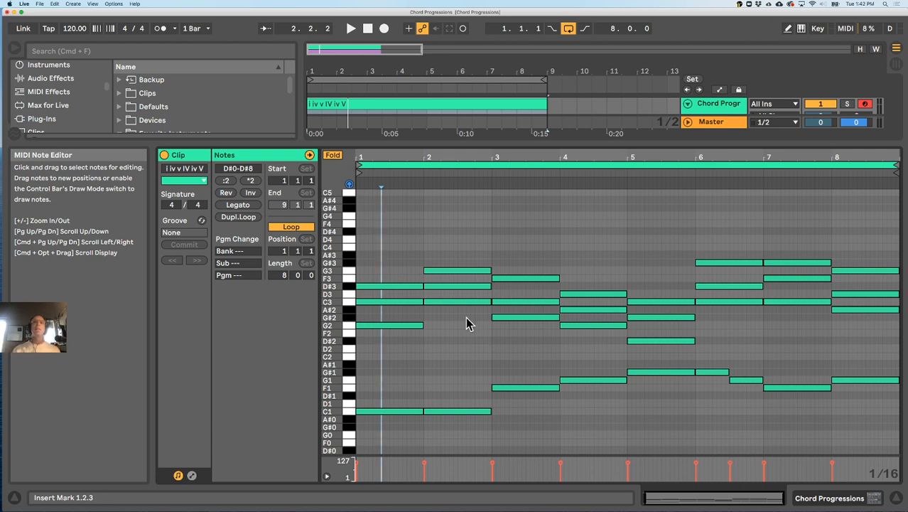
{"action": "left_click_drag", "start_coordinate": [487, 143], "coordinate": [500, 325]}
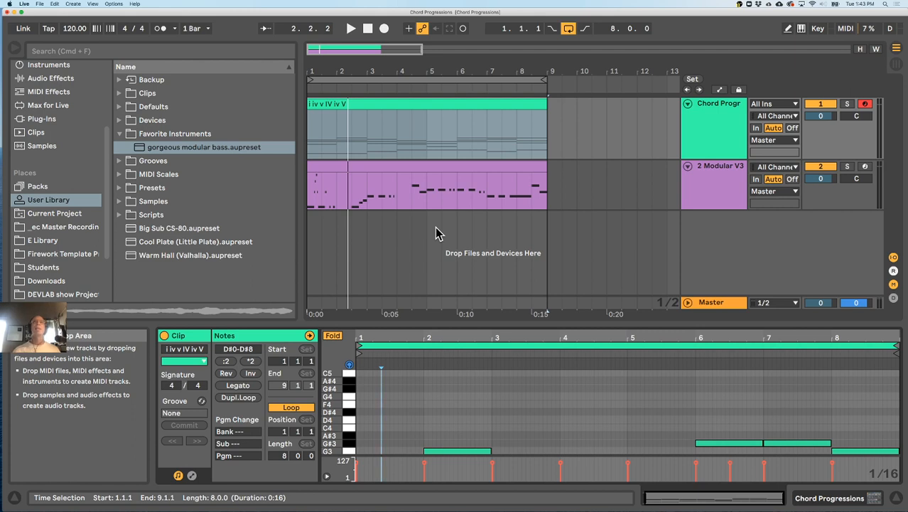
{"action": "left_click", "coordinate": [628, 183]}
{"action": "left_click", "coordinate": [711, 115]}
{"action": "double_click", "coordinate": [475, 104]}
{"action": "left_click_drag", "start_coordinate": [495, 324], "coordinate": [478, 125]}
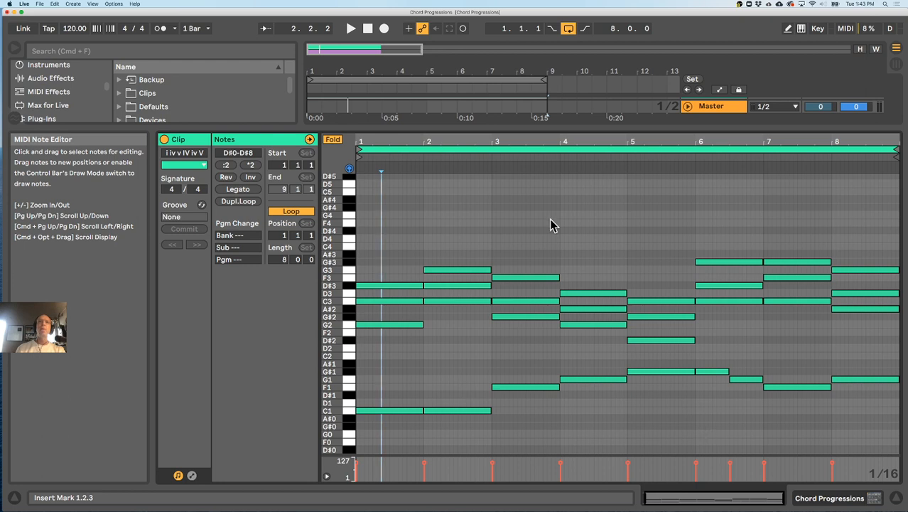
{"action": "left_click_drag", "start_coordinate": [470, 128], "coordinate": [469, 343]}
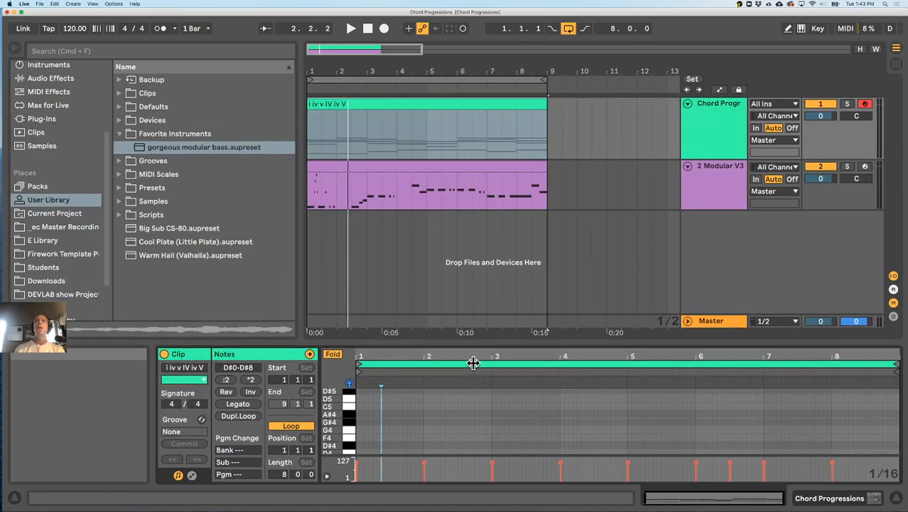
Duplicate the Chord Progressions track, solo the copy, and play it briefly
{"action": "left_click", "coordinate": [714, 128]}
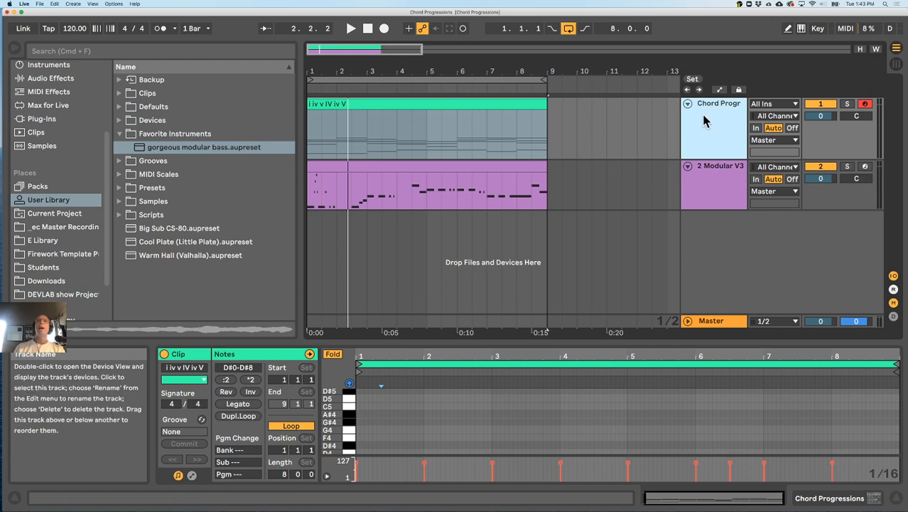
{"action": "key", "text": "super+d"}
{"action": "left_click", "coordinate": [846, 167]}
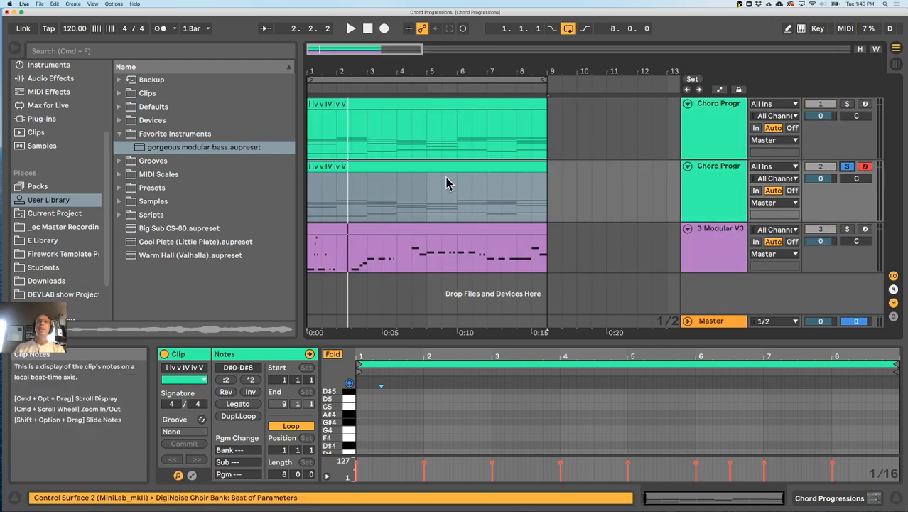
{"action": "key", "text": "space"}
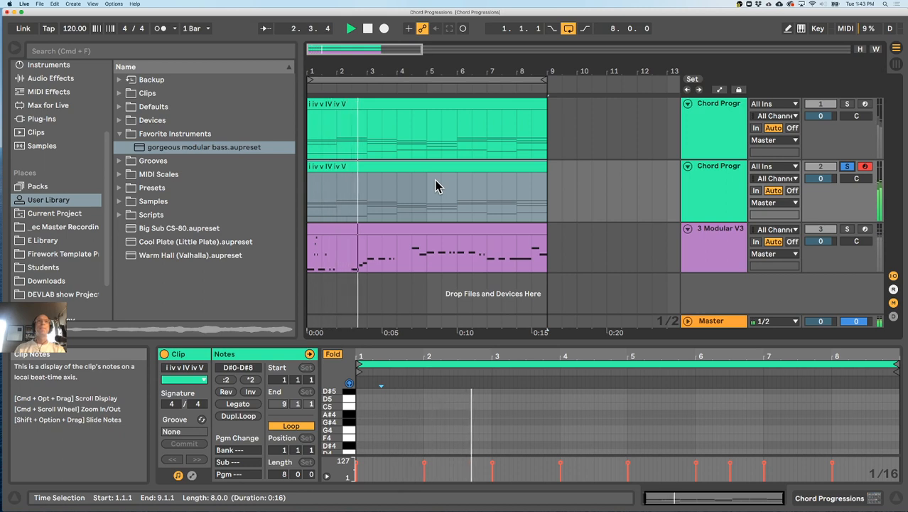
{"action": "key", "text": "space"}
Delete all the low bass notes from C1 to G#1 in the duplicated chord clip
{"action": "double_click", "coordinate": [729, 182]}
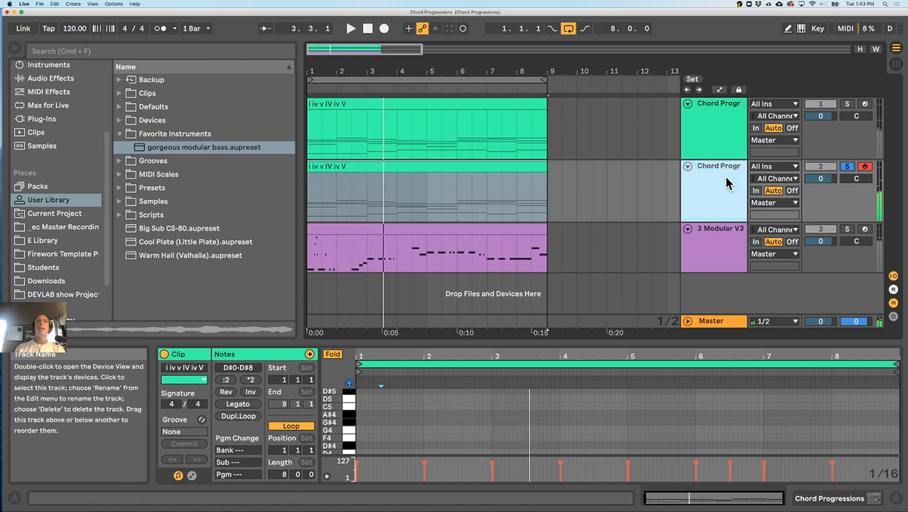
{"action": "double_click", "coordinate": [449, 167]}
{"action": "left_click_drag", "start_coordinate": [502, 342], "coordinate": [498, 140]}
{"action": "scroll", "coordinate": [490, 264], "scroll_direction": "down", "scroll_amount": 1}
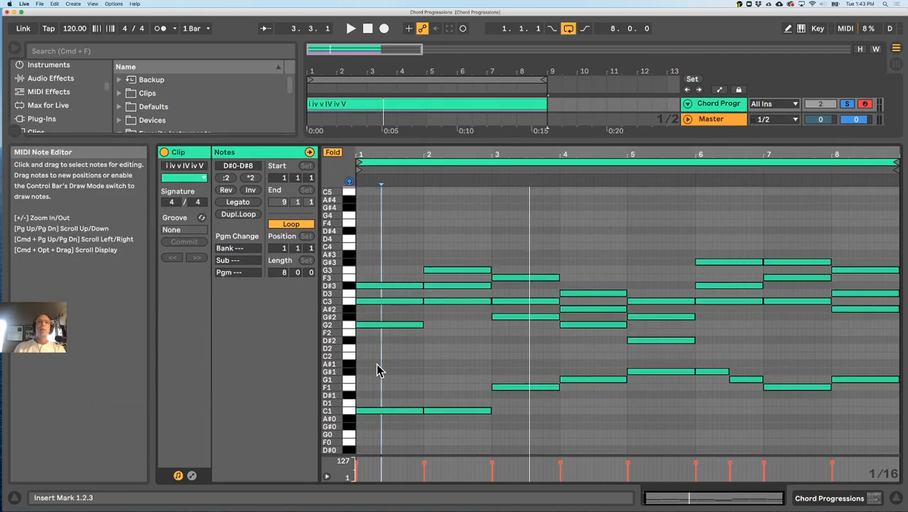
{"action": "left_click_drag", "start_coordinate": [376, 373], "coordinate": [860, 438]}
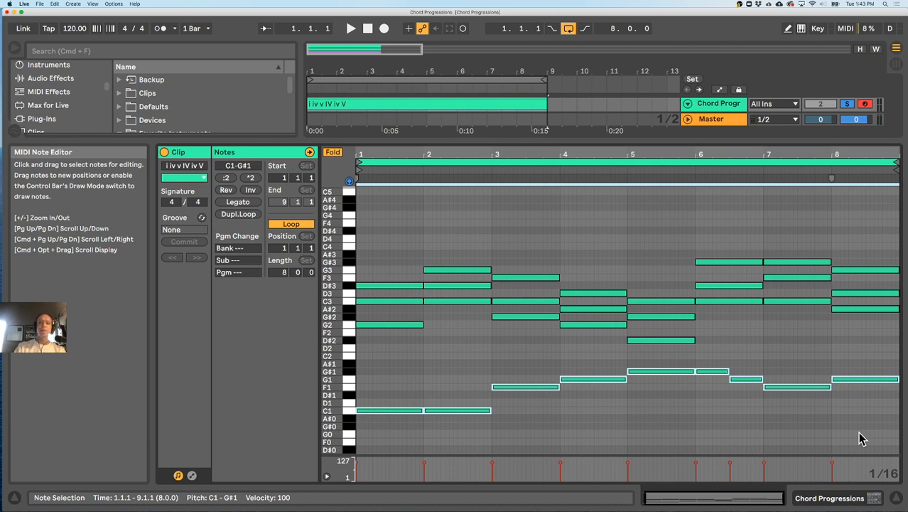
{"action": "key", "text": "Delete"}
Try all the remaining chord notes an octave higher, comparing them in playback with the original octave
{"action": "left_click_drag", "start_coordinate": [381, 211], "coordinate": [868, 393]}
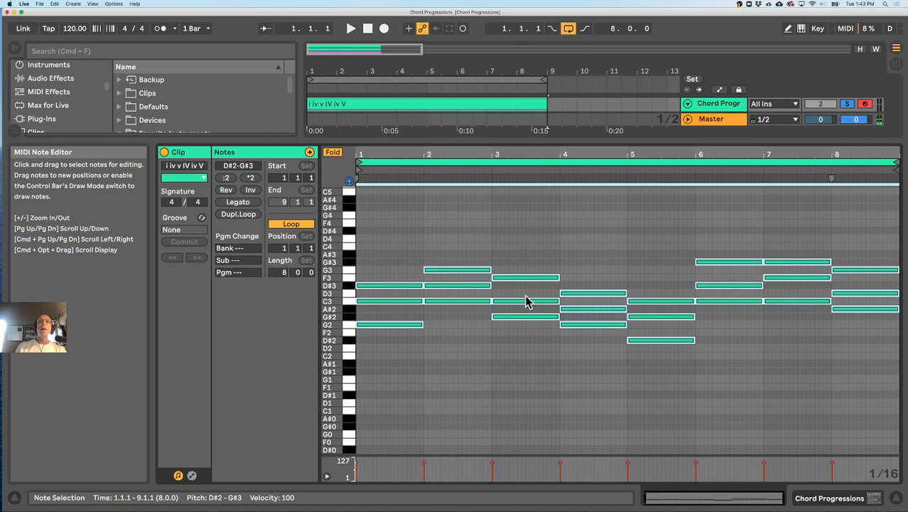
{"action": "key", "text": "shift+Up"}
{"action": "key", "text": "space"}
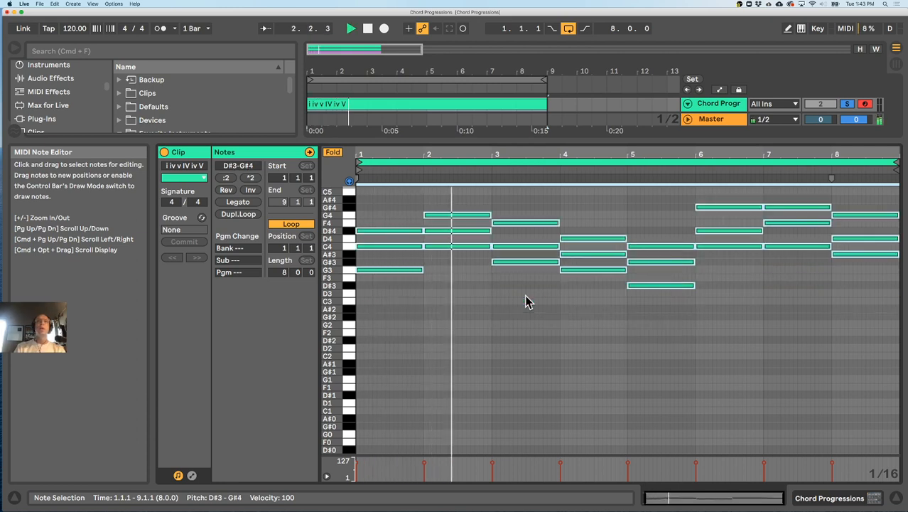
{"action": "key", "text": "shift+Down"}
{"action": "key", "text": "space"}
{"action": "key", "text": "space"}
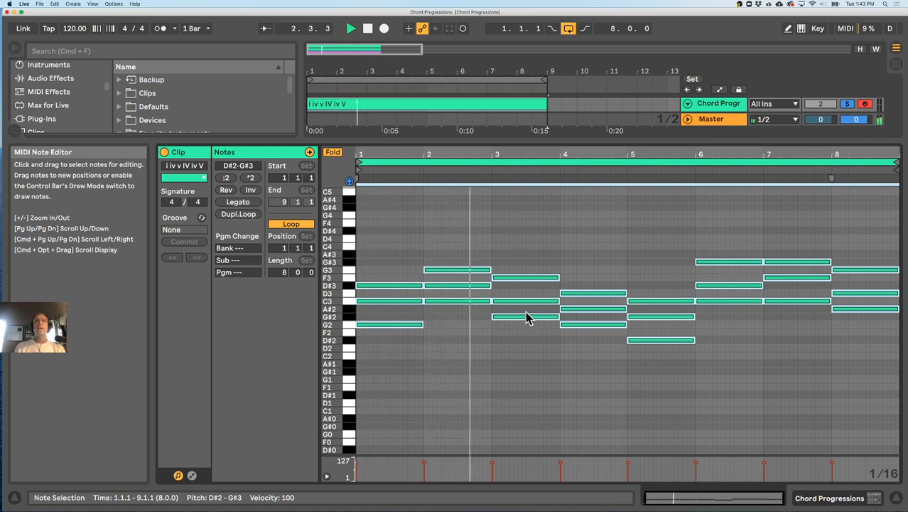
{"action": "left_click", "coordinate": [463, 319]}
{"action": "key", "text": "space"}
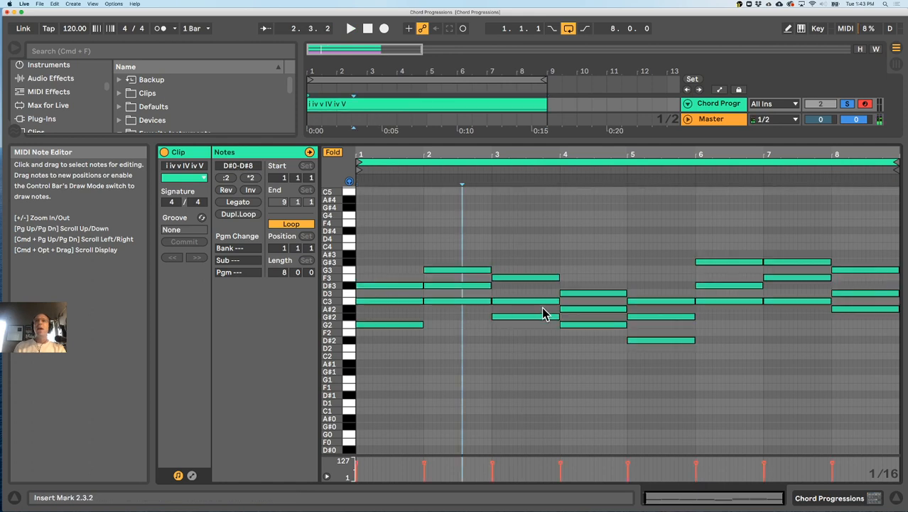
Raise the middle note of each of the eight chords by one octave and play the open voicings
{"action": "left_click", "coordinate": [412, 301]}
{"action": "left_click", "coordinate": [449, 286], "text": "shift"}
{"action": "left_click", "coordinate": [505, 301], "text": "shift"}
{"action": "left_click", "coordinate": [604, 309], "text": "shift"}
{"action": "left_click", "coordinate": [657, 317], "text": "shift"}
{"action": "left_click", "coordinate": [721, 286], "text": "shift"}
{"action": "left_click", "coordinate": [786, 278], "text": "shift"}
{"action": "left_click", "coordinate": [855, 293], "text": "shift"}
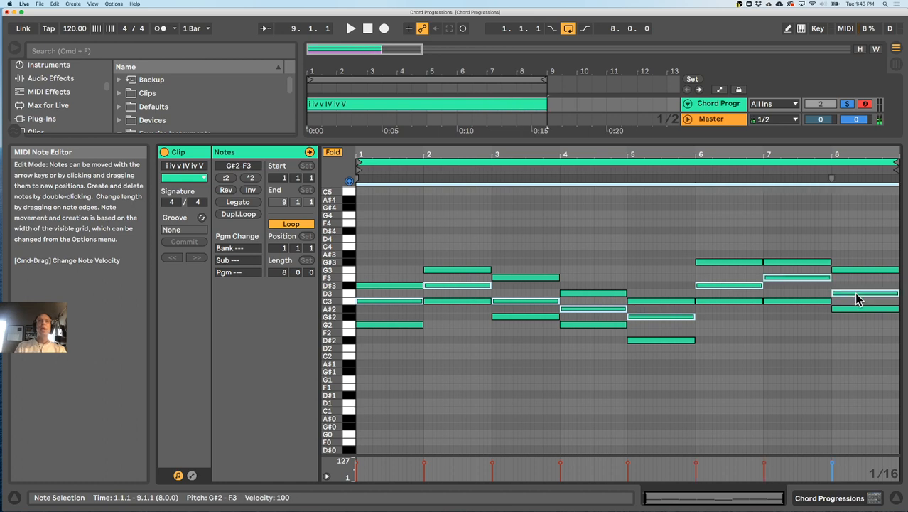
{"action": "key", "text": "shift+Up"}
{"action": "key", "text": "space"}
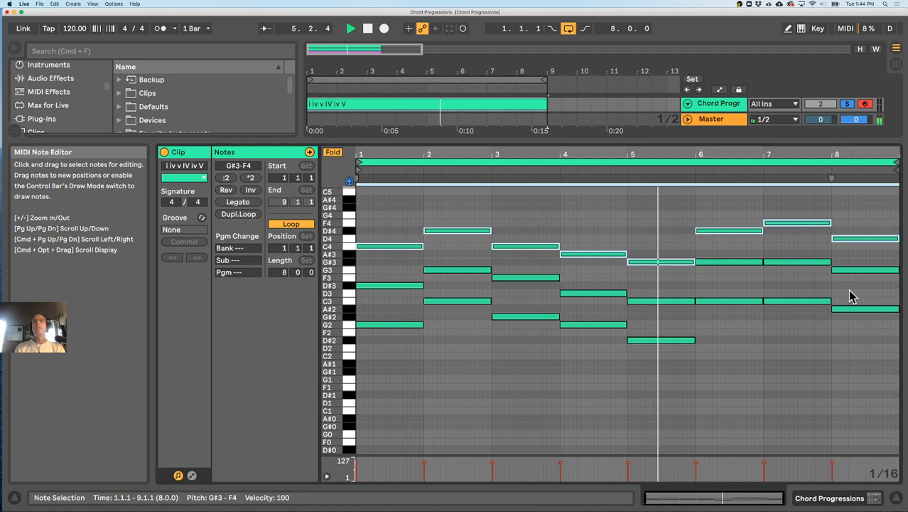
Transpose all the notes in the duplicated chord clip down one octave and play the result
{"action": "left_click_drag", "start_coordinate": [879, 373], "coordinate": [349, 199]}
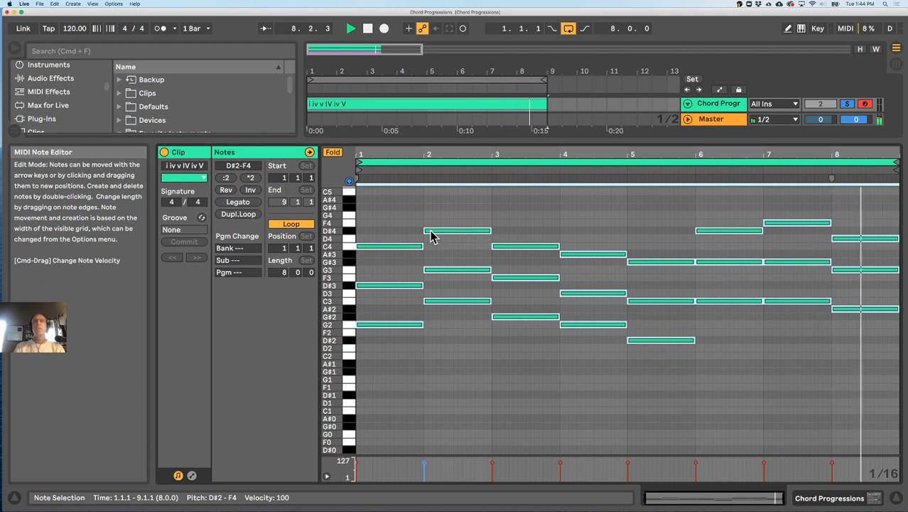
{"action": "key", "text": "shift+Down"}
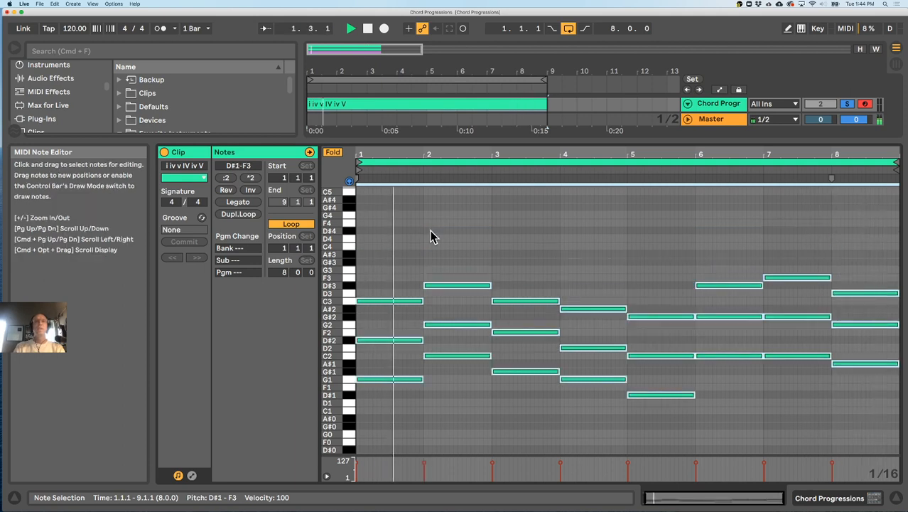
{"action": "key", "text": "shift+Up"}
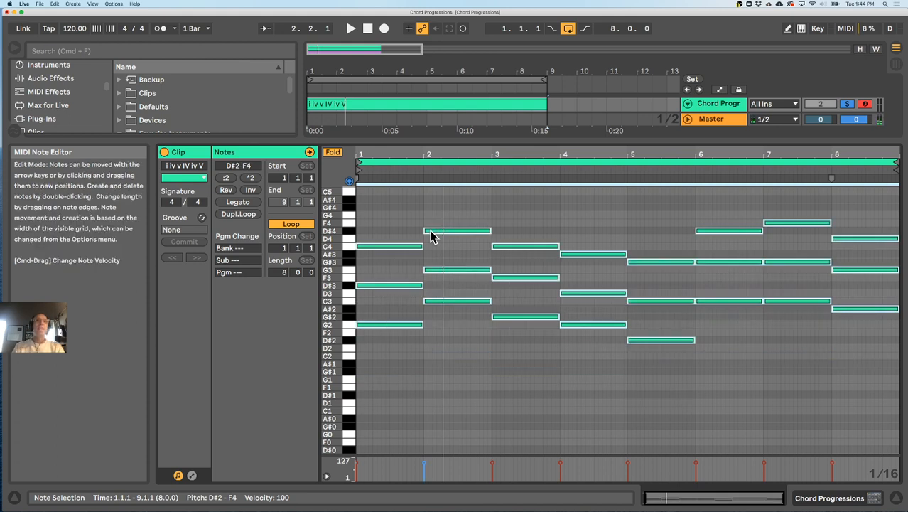
{"action": "key", "text": "shift+Down"}
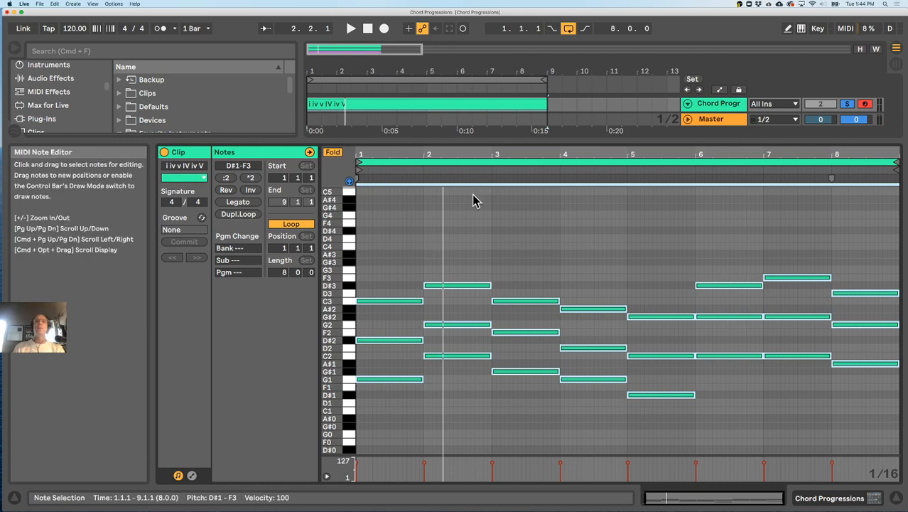
{"action": "key", "text": "space"}
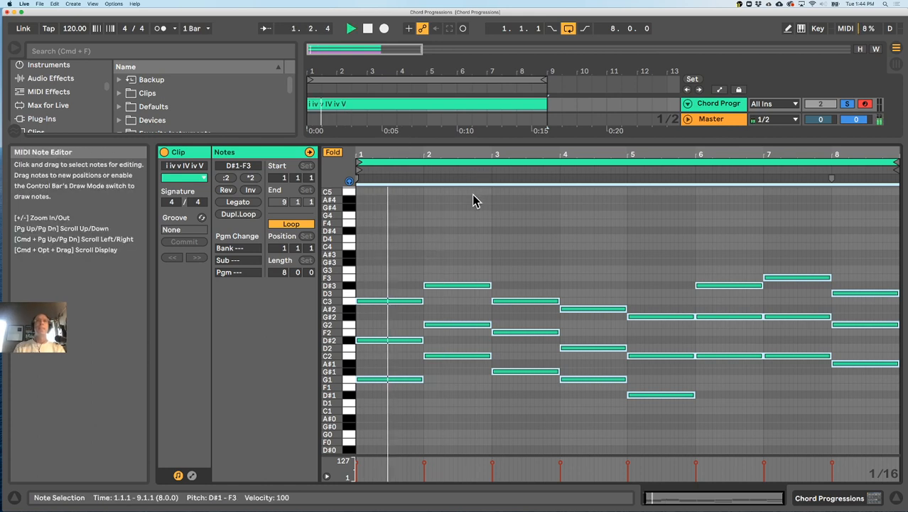
Solo the Modular V3 track alongside the duplicated chord track and play both together
{"action": "left_click_drag", "start_coordinate": [502, 141], "coordinate": [502, 289]}
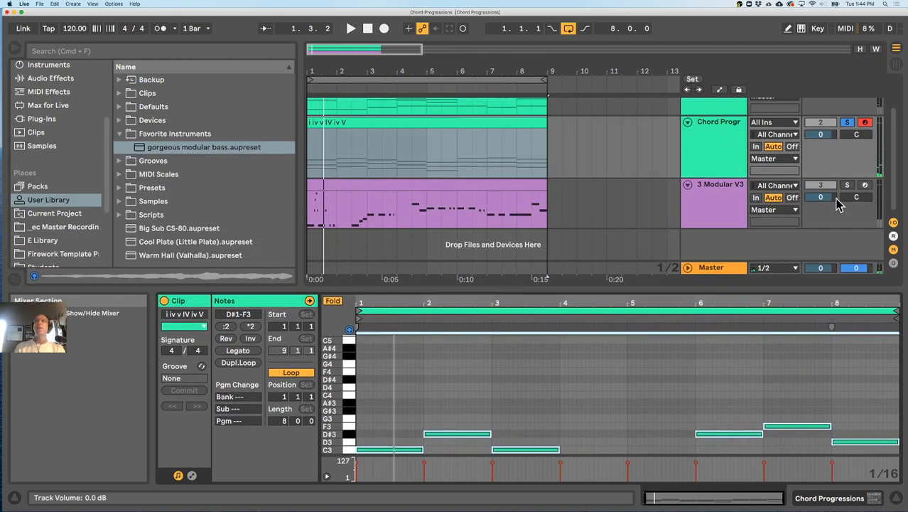
{"action": "key", "text": "space"}
{"action": "left_click_drag", "start_coordinate": [490, 285], "coordinate": [489, 180]}
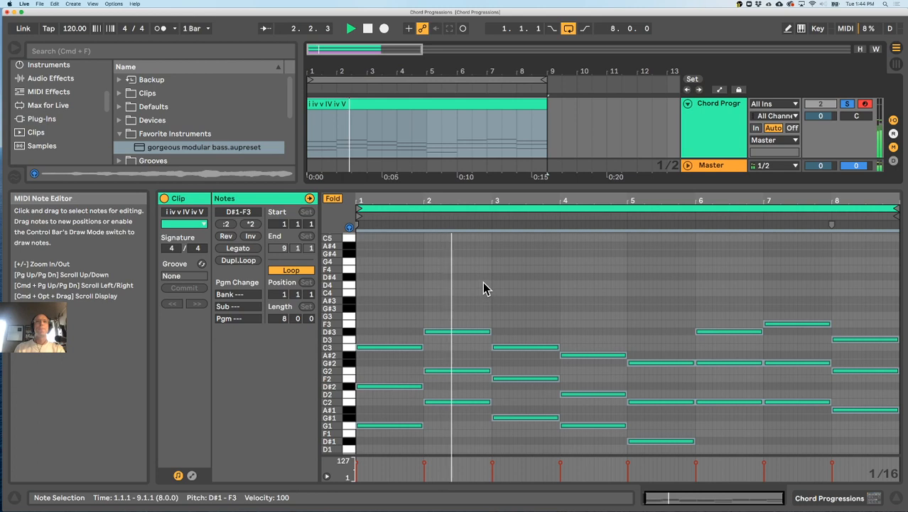
{"action": "left_click", "coordinate": [416, 135]}
{"action": "scroll", "coordinate": [415, 135], "scroll_direction": "down", "scroll_amount": 3}
{"action": "scroll", "coordinate": [415, 135], "scroll_direction": "up", "scroll_amount": 2}
{"action": "left_click_drag", "start_coordinate": [440, 187], "coordinate": [430, 441]}
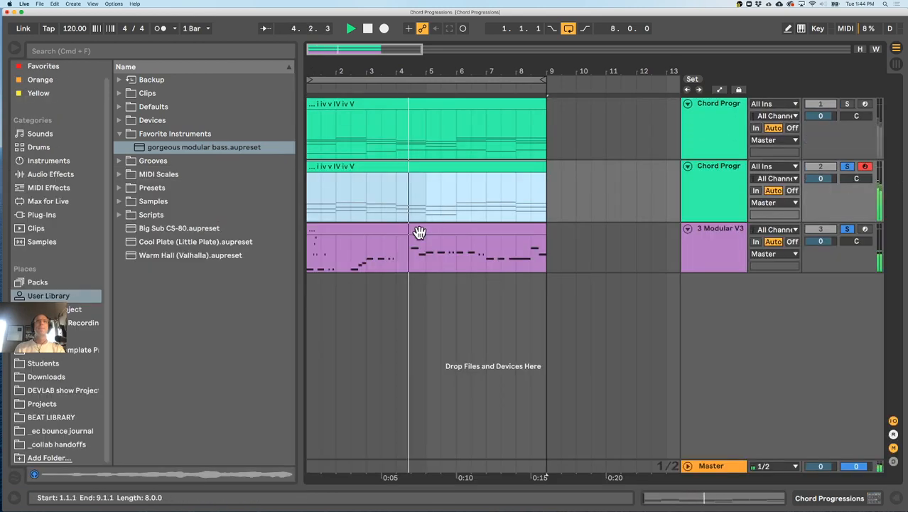
View the Modular V3 clip's notes during playback, stop playback, and close the note editor
{"action": "double_click", "coordinate": [395, 229]}
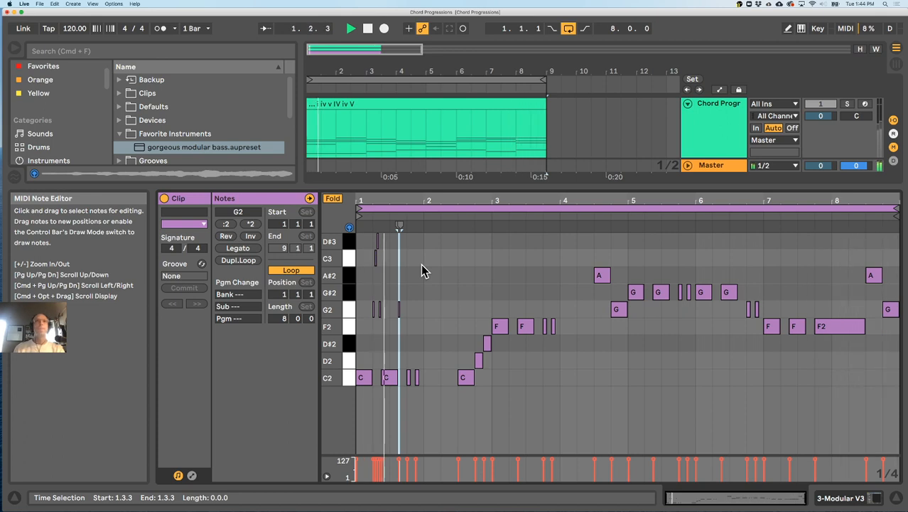
{"action": "key", "text": "space"}
{"action": "double_click", "coordinate": [430, 187]}
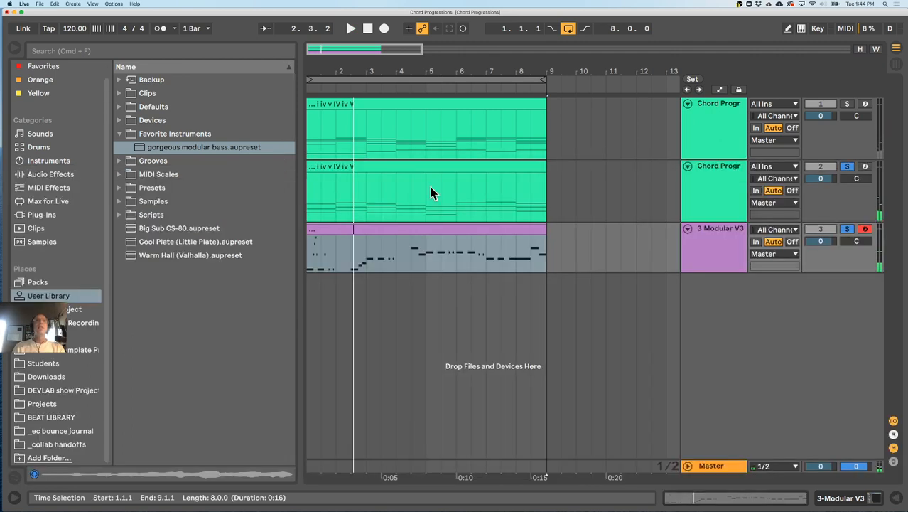
Rename the duplicated chord track as PAD
{"action": "left_click", "coordinate": [355, 167]}
{"action": "left_click", "coordinate": [725, 190]}
{"action": "key", "text": "super+r"}
{"action": "type", "text": "PAD"}
{"action": "key", "text": "Return"}
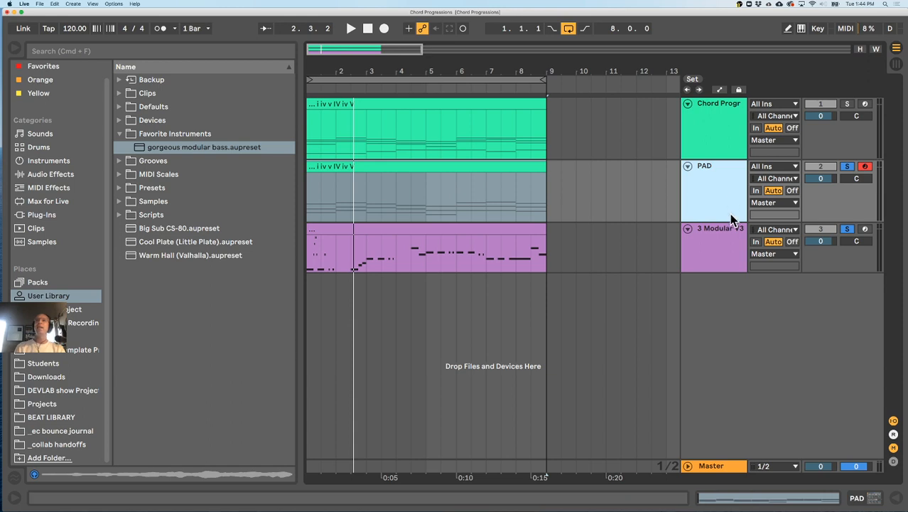
Rename the Modular V3 track as BASS
{"action": "left_click", "coordinate": [726, 236]}
{"action": "key", "text": "super+r"}
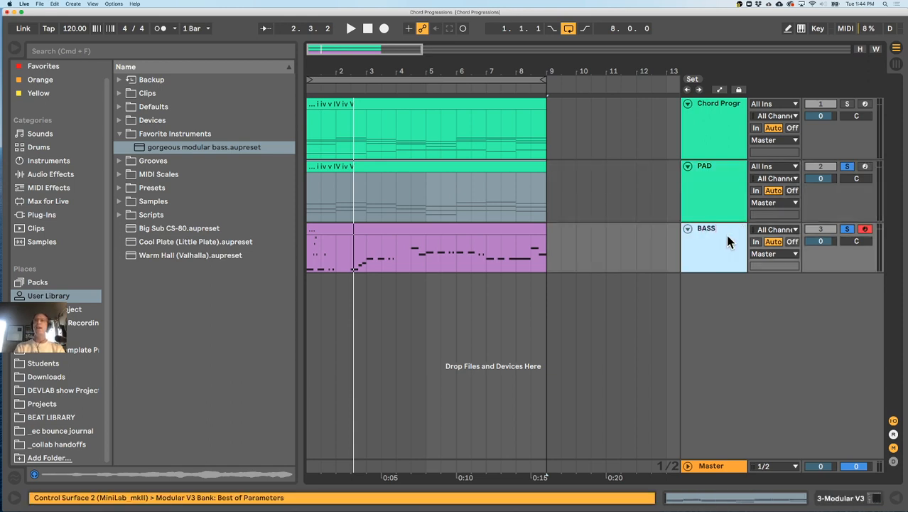
{"action": "key", "text": "Return"}
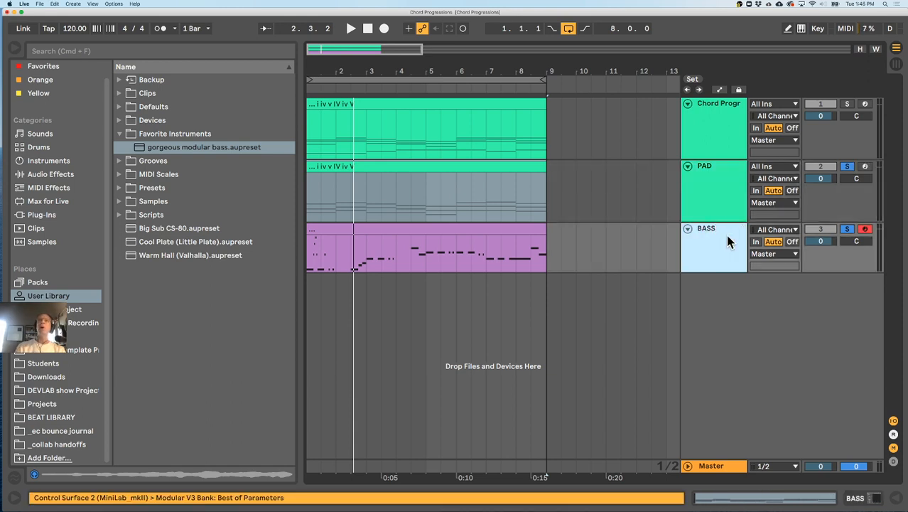
Open the PAD clip in the note editor and examine its chord voicings
{"action": "left_click", "coordinate": [358, 169]}
{"action": "scroll", "coordinate": [332, 177], "scroll_direction": "left", "scroll_amount": 1}
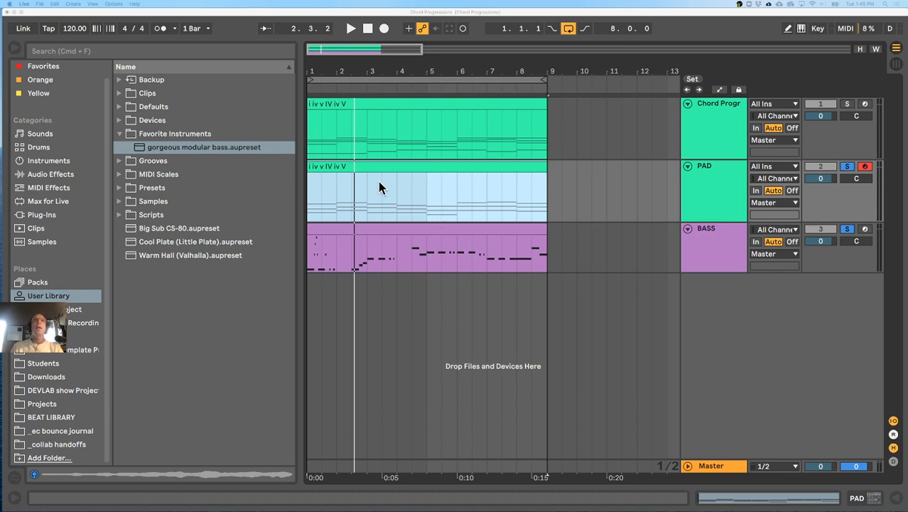
{"action": "left_click", "coordinate": [363, 107]}
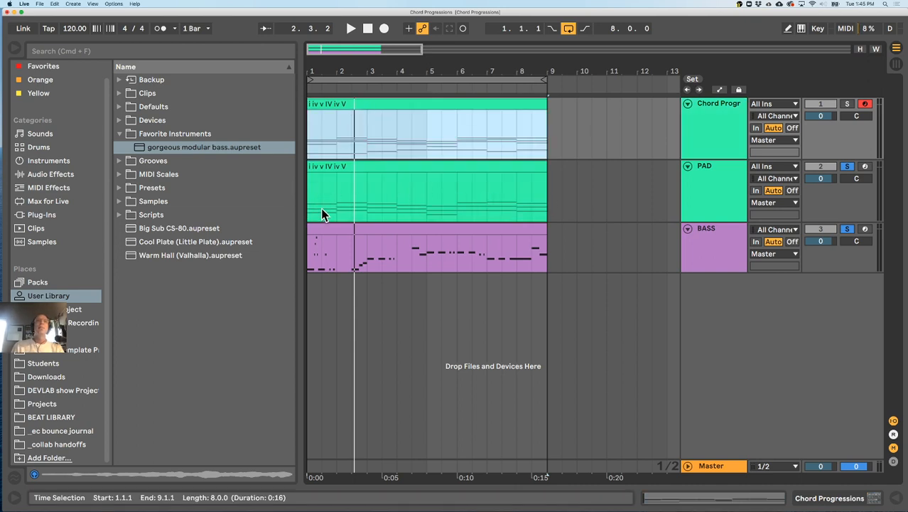
{"action": "double_click", "coordinate": [358, 166]}
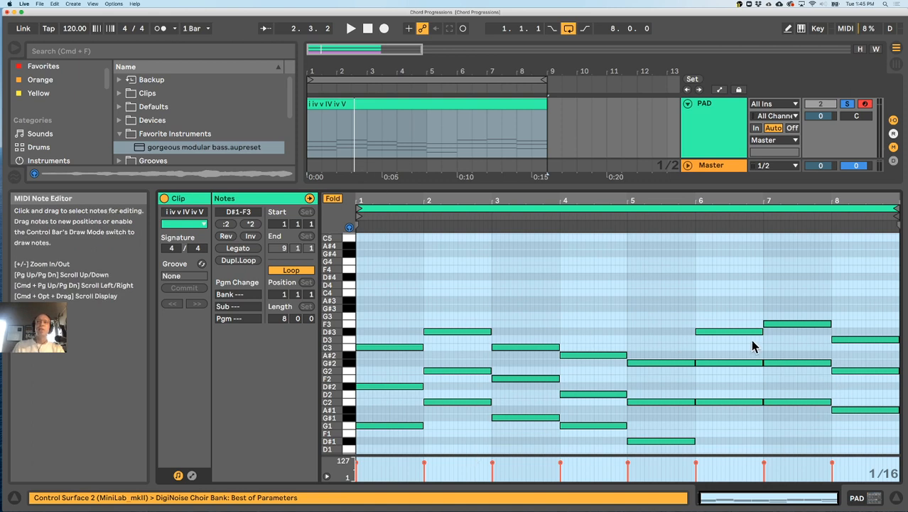
{"action": "scroll", "coordinate": [588, 388], "scroll_direction": "down", "scroll_amount": 3}
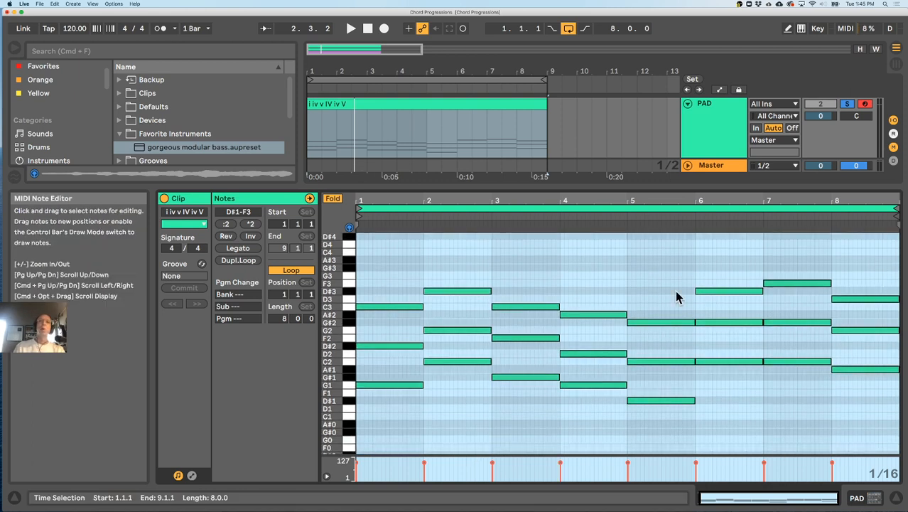
Close the PAD clip's note editor and open the BASS clip's notes instead
{"action": "scroll", "coordinate": [527, 380], "scroll_direction": "down", "scroll_amount": 1}
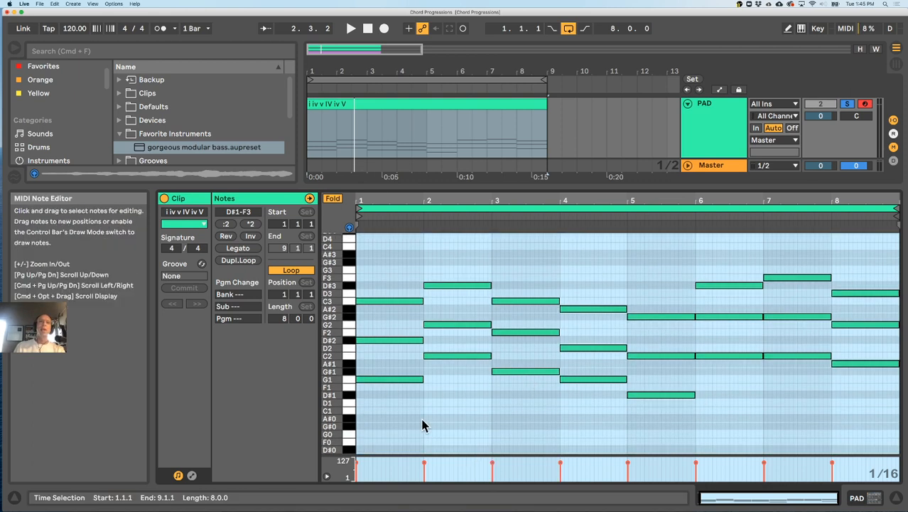
{"action": "left_click", "coordinate": [468, 188]}
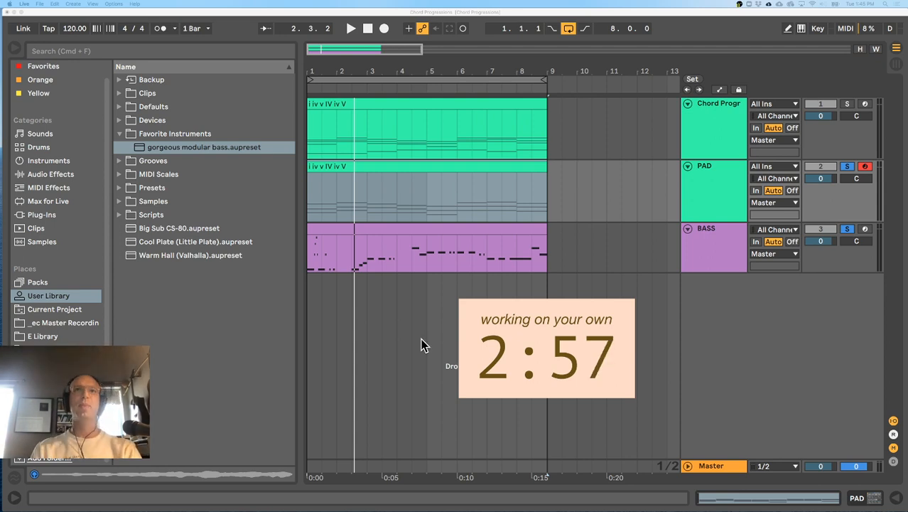
{"action": "left_click", "coordinate": [380, 227]}
{"action": "double_click", "coordinate": [378, 228]}
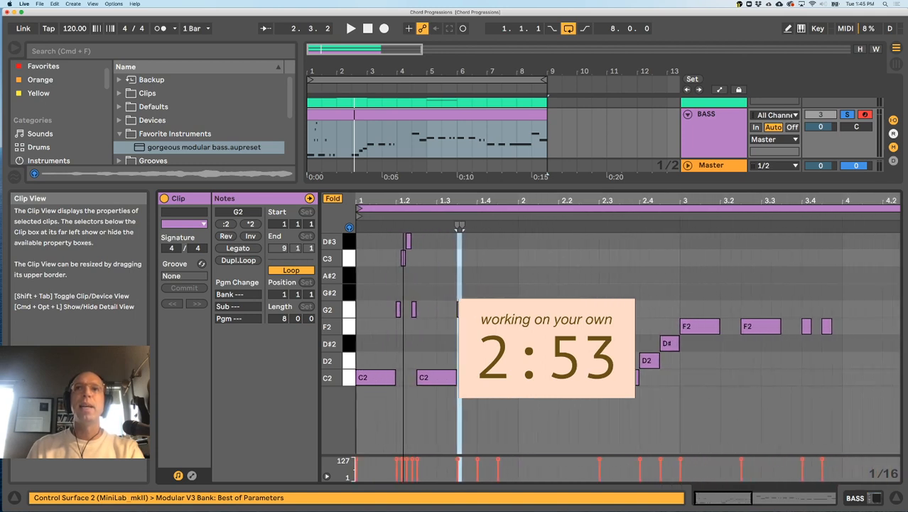
{"action": "left_click_drag", "start_coordinate": [432, 187], "coordinate": [432, 283]}
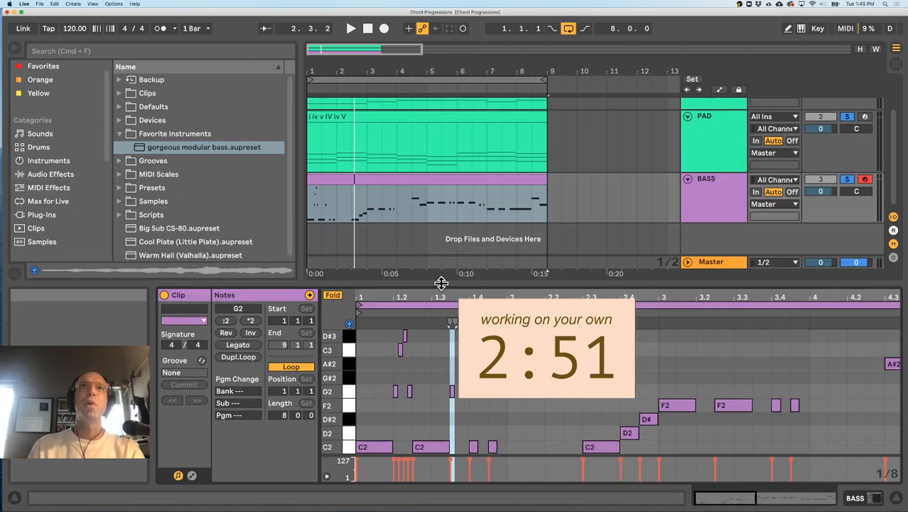
Show the Chord Progressions and BASS clips together in an enlarged note editor, with BASS as the clip being edited
{"action": "left_click", "coordinate": [385, 107], "text": "super"}
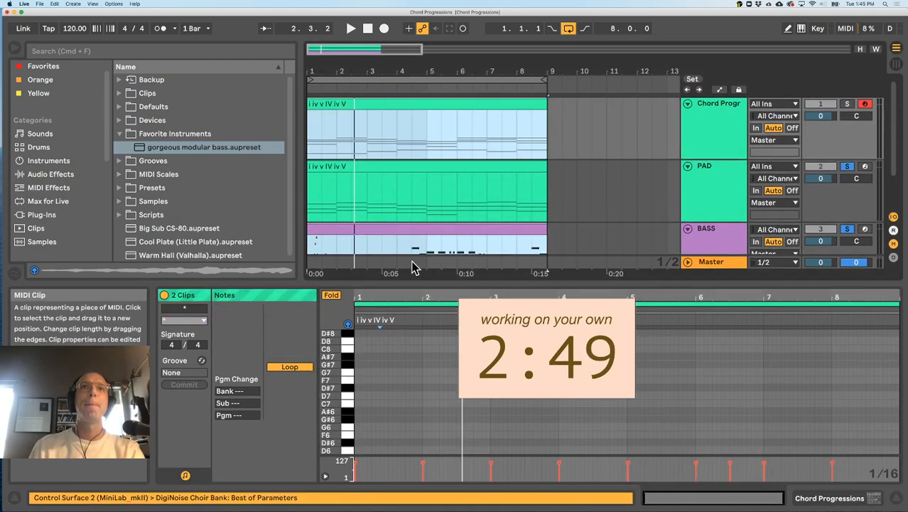
{"action": "scroll", "coordinate": [415, 247], "scroll_direction": "down", "scroll_amount": 2}
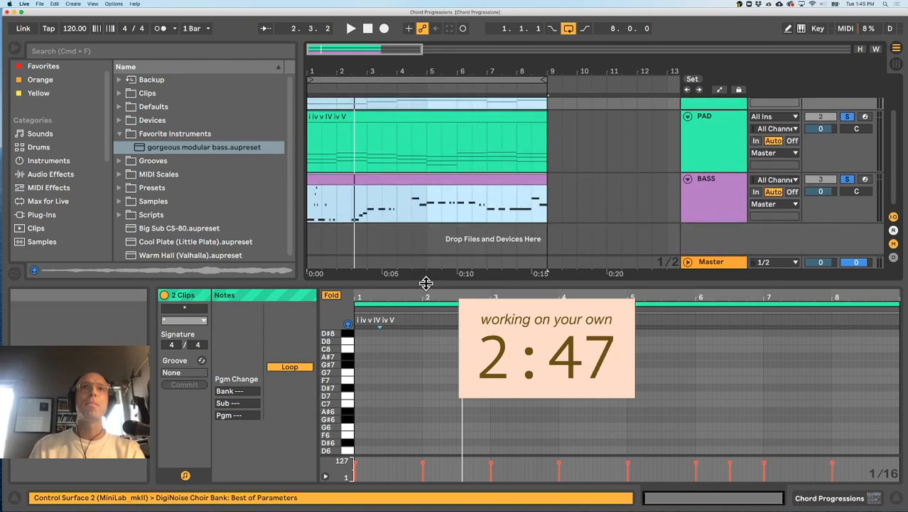
{"action": "left_click_drag", "start_coordinate": [426, 283], "coordinate": [430, 131]}
{"action": "scroll", "coordinate": [442, 259], "scroll_direction": "down", "scroll_amount": 8}
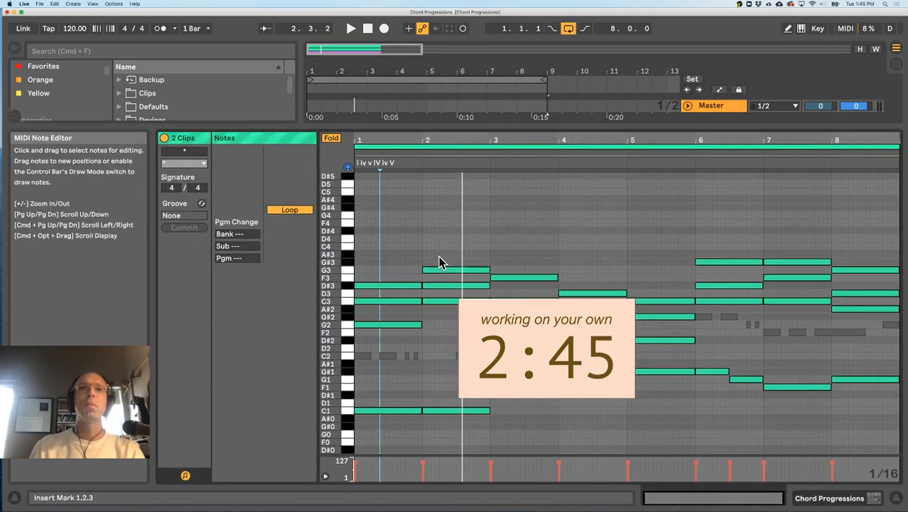
{"action": "left_click", "coordinate": [388, 356]}
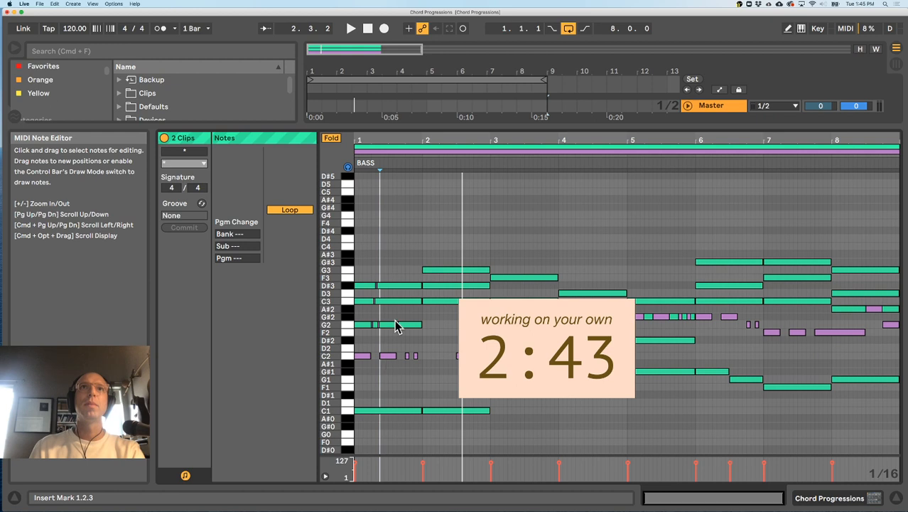
{"action": "left_click", "coordinate": [391, 151]}
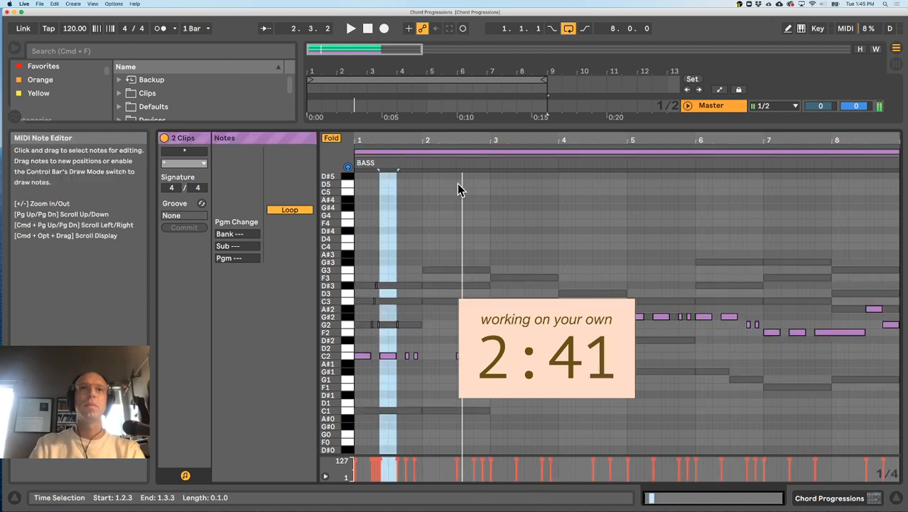
{"action": "key", "text": "super+a"}
{"action": "key", "text": "shift+Down"}
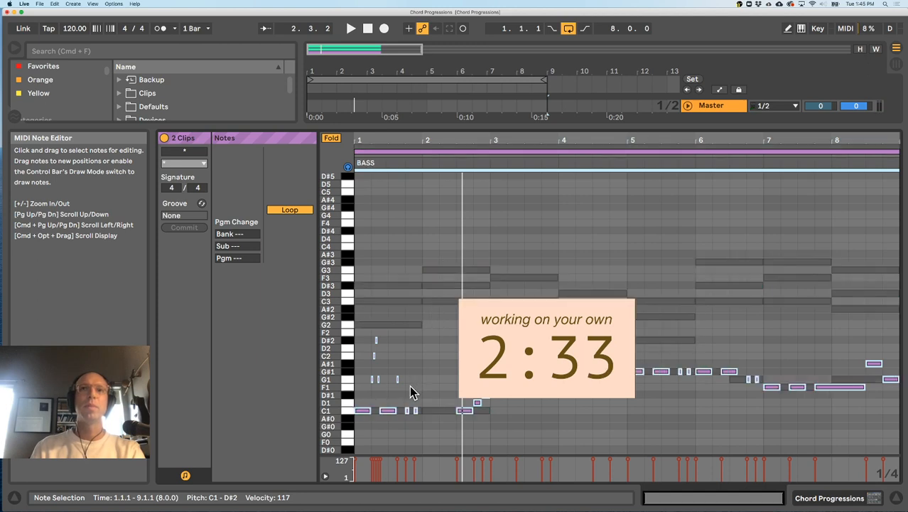
{"action": "key", "text": "shift+Up"}
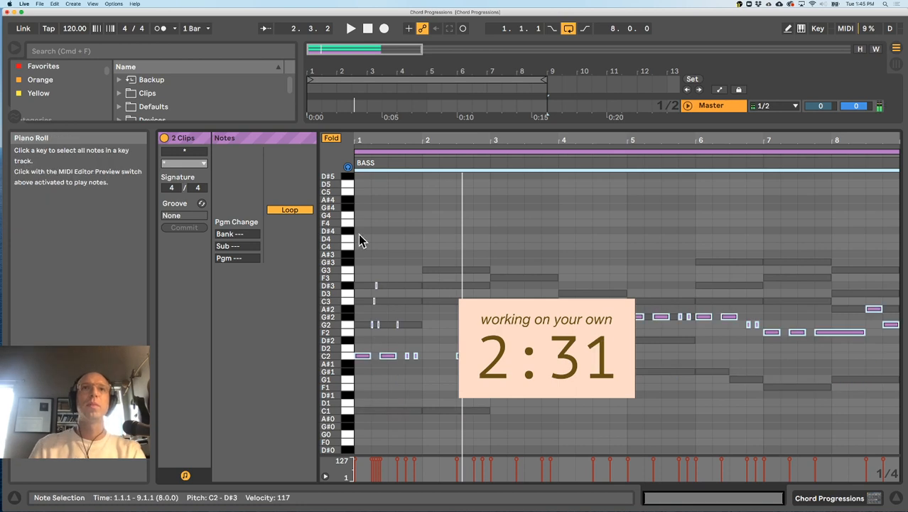
Reuse the opening bass pattern in bars 3, 5 and 7, transposed to start on F2, G#2 and F2
{"action": "left_click_drag", "start_coordinate": [359, 257], "coordinate": [501, 333]}
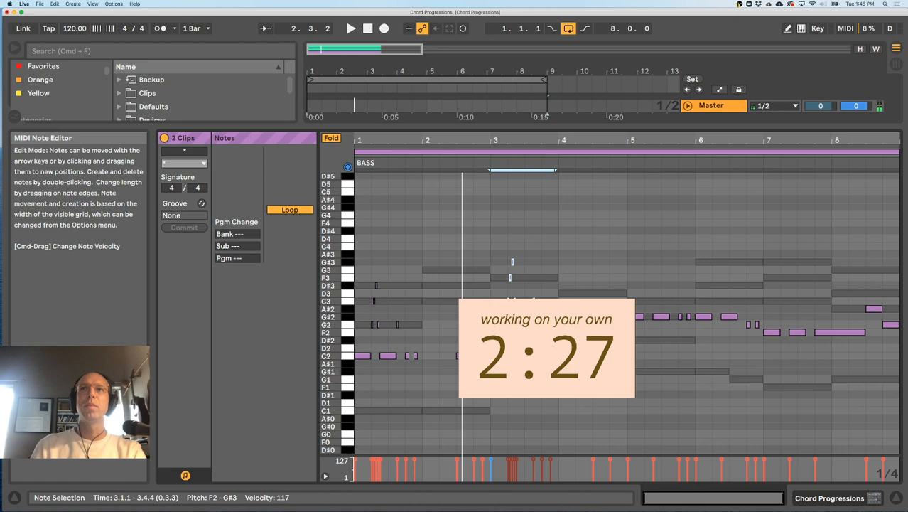
{"action": "left_click_drag", "start_coordinate": [502, 333], "coordinate": [640, 319]}
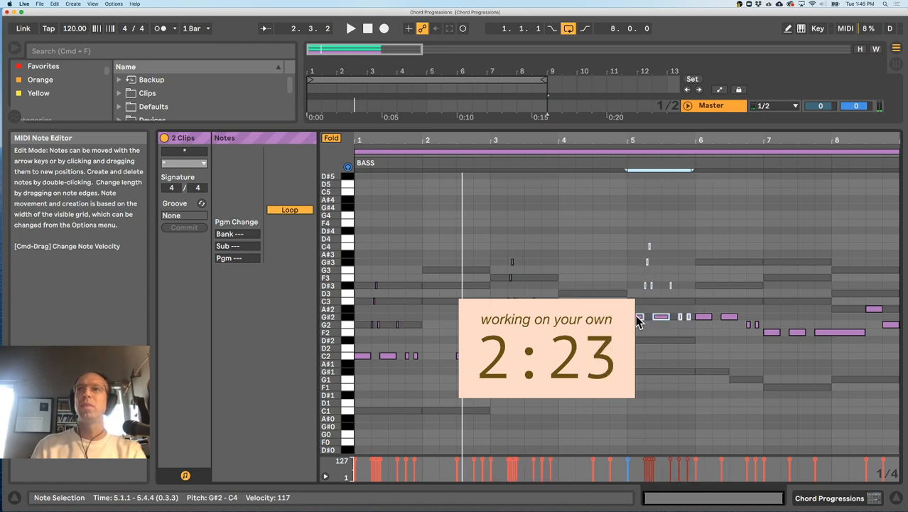
{"action": "left_click_drag", "start_coordinate": [638, 320], "coordinate": [772, 334]}
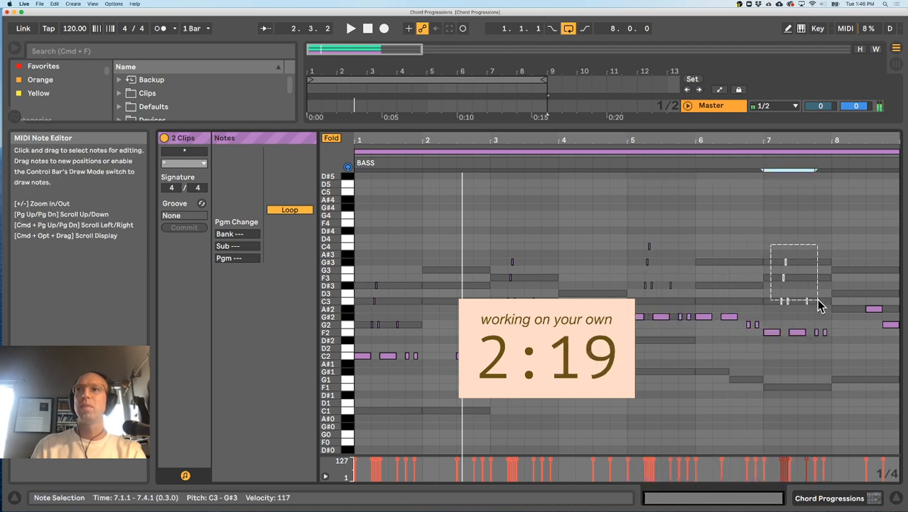
Move bar 7's high bass notes, C3 to G#3, to the start of the bar and make the first F2 note start at 7.1.3
{"action": "left_click_drag", "start_coordinate": [812, 295], "coordinate": [812, 301]}
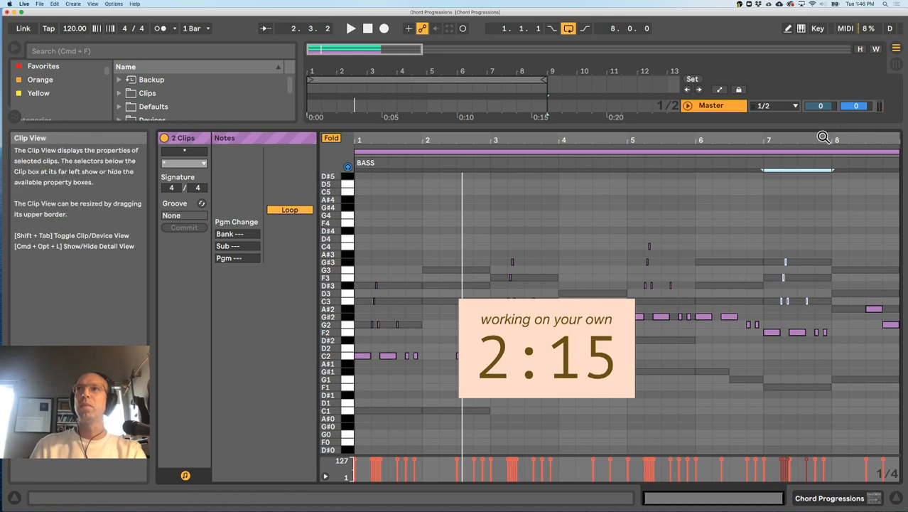
{"action": "left_click_drag", "start_coordinate": [822, 140], "coordinate": [822, 214]}
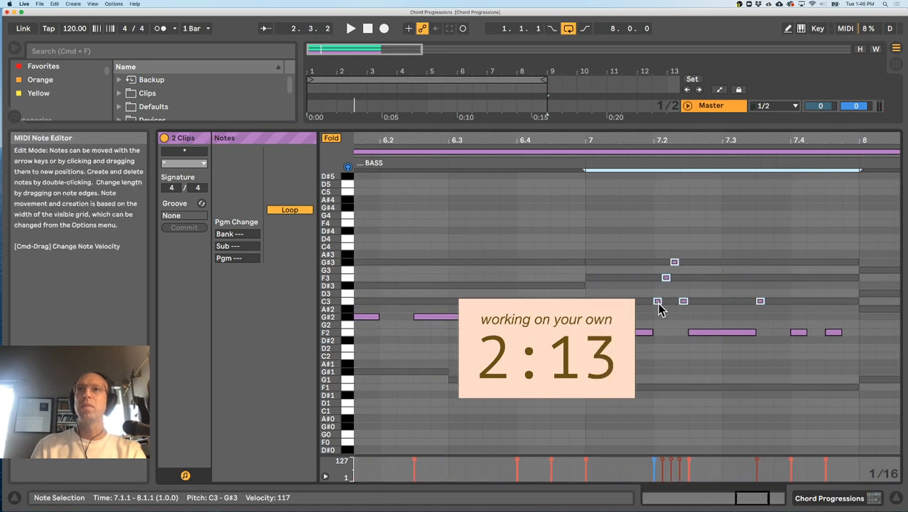
{"action": "left_click_drag", "start_coordinate": [657, 306], "coordinate": [590, 306]}
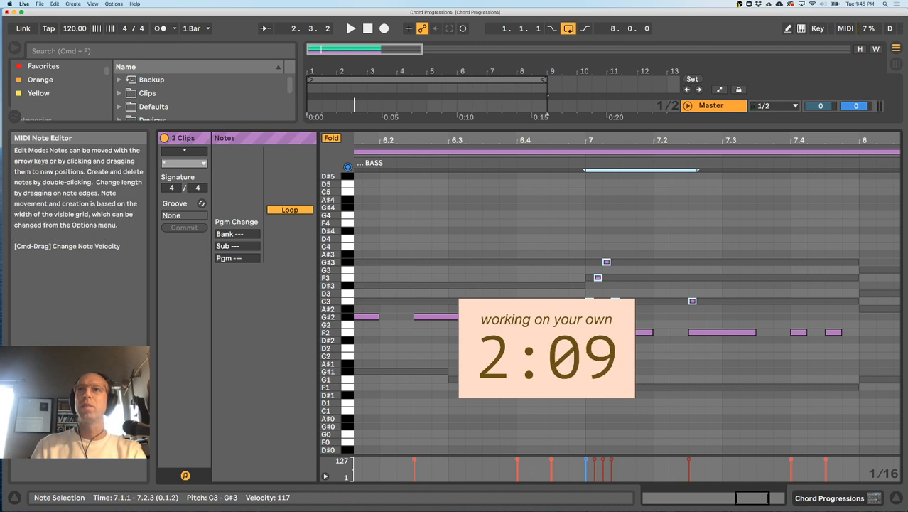
{"action": "left_click", "coordinate": [595, 332]}
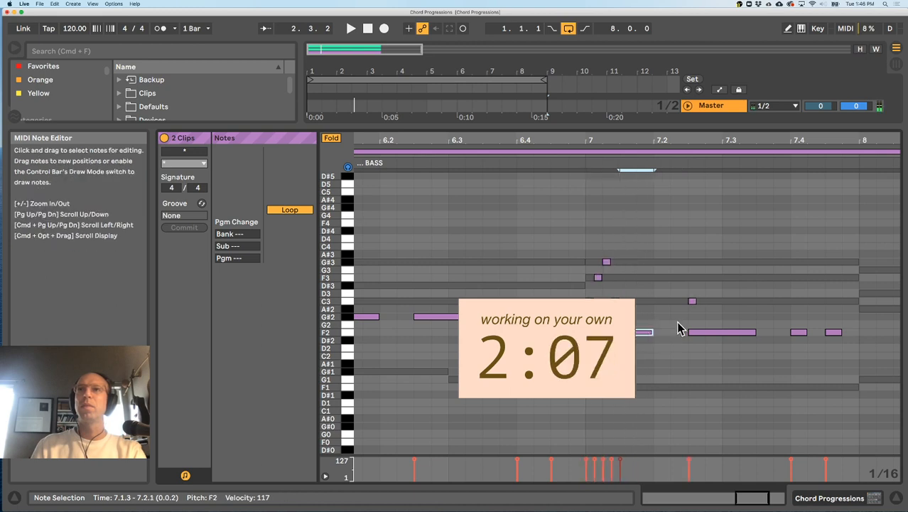
Duplicate the opening C3–G#3 figure of bar 7 at 7.1.3 and shift the F2 note to 7.2.1
{"action": "scroll", "coordinate": [680, 324], "scroll_direction": "right", "scroll_amount": 5}
{"action": "left_click_drag", "start_coordinate": [517, 279], "coordinate": [524, 299]}
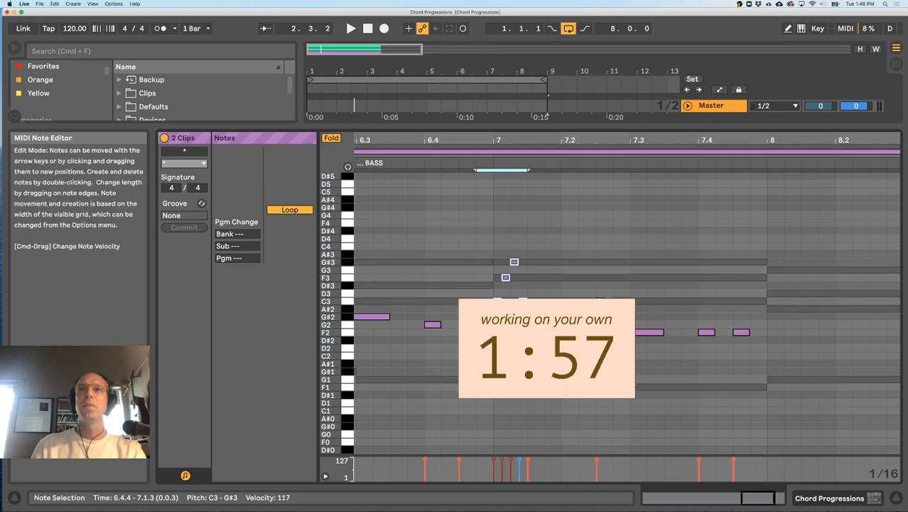
{"action": "key", "text": "super+d"}
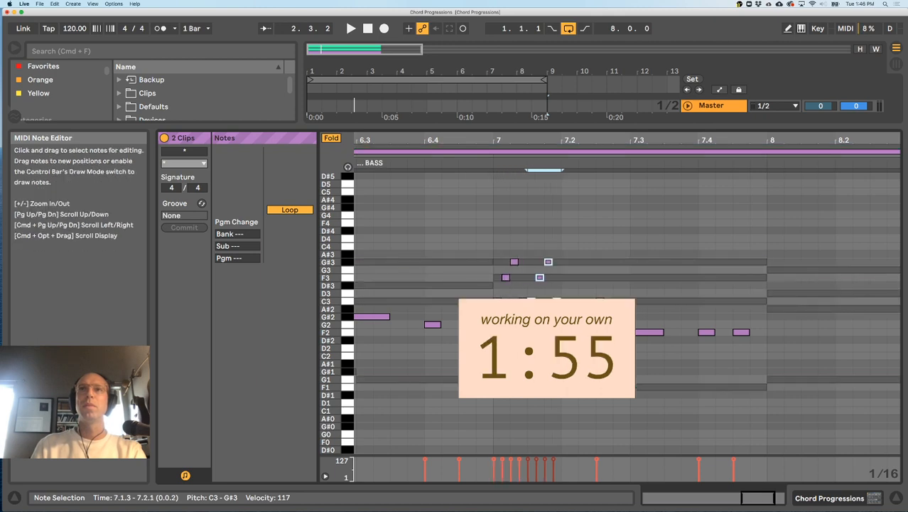
{"action": "scroll", "coordinate": [540, 333], "scroll_direction": "right", "scroll_amount": 2}
{"action": "left_click", "coordinate": [510, 331]}
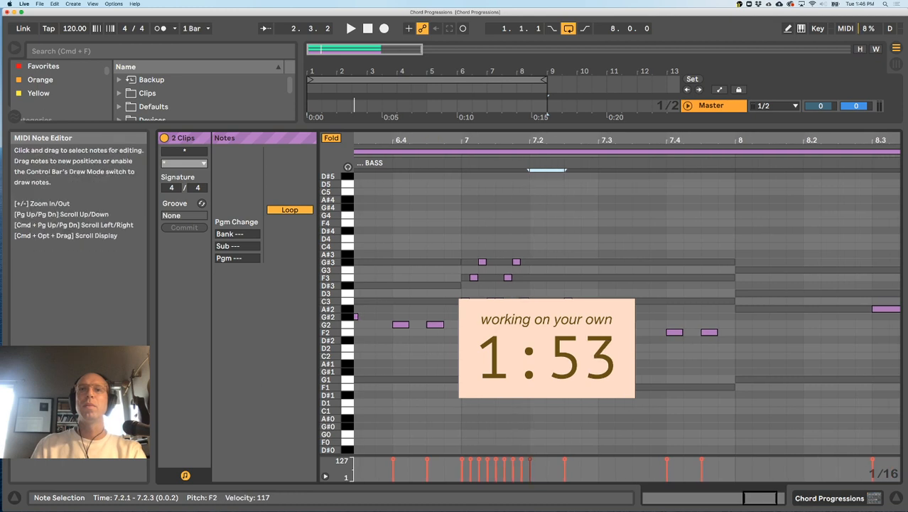
In the duplicated bar 7 figure, raise the first C3 to C4 and F3 to F4, and lower the last C3 to C2
{"action": "left_click", "coordinate": [499, 246]}
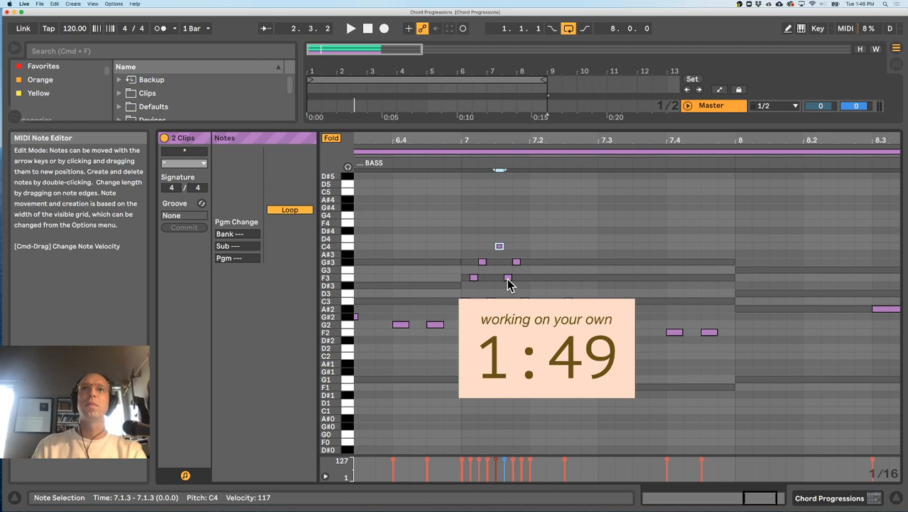
{"action": "left_click", "coordinate": [507, 279]}
{"action": "key", "text": "shift+Up"}
{"action": "left_click", "coordinate": [576, 152]}
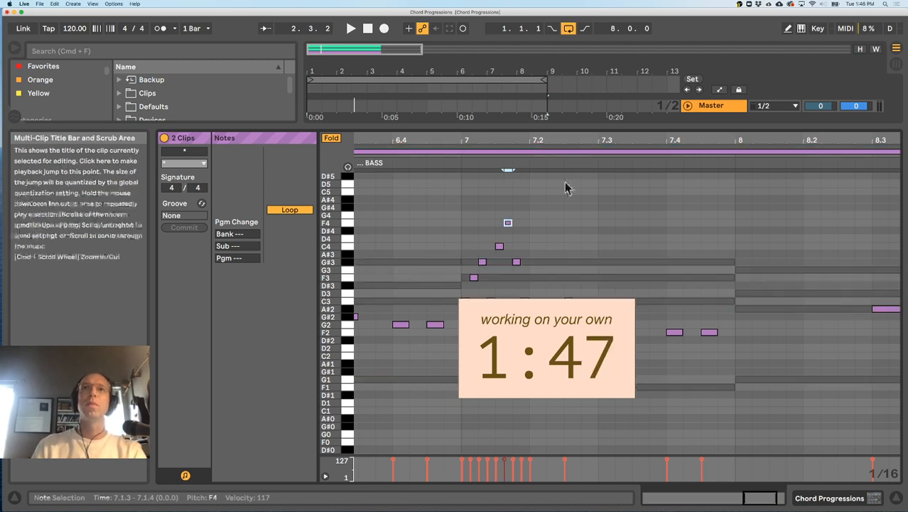
{"action": "double_click", "coordinate": [525, 302]}
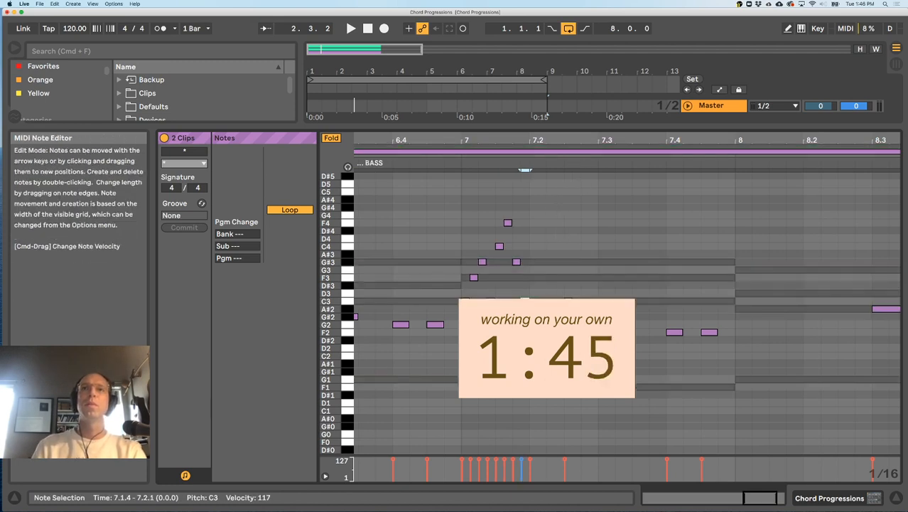
Lower the F2 bass notes from 7.2.3 to the end of bar 7 by an octave to F1
{"action": "left_click_drag", "start_coordinate": [725, 352], "coordinate": [561, 319]}
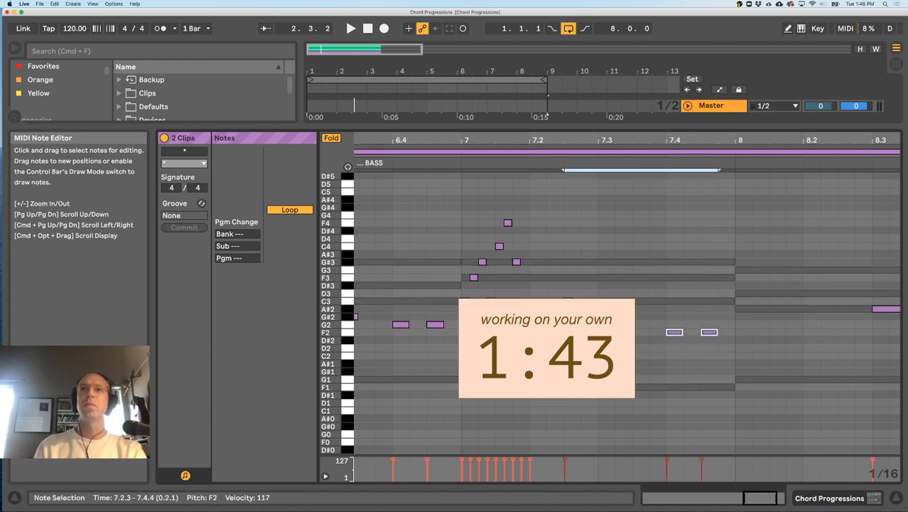
{"action": "left_click", "coordinate": [566, 302]}
{"action": "left_click", "coordinate": [566, 302]}
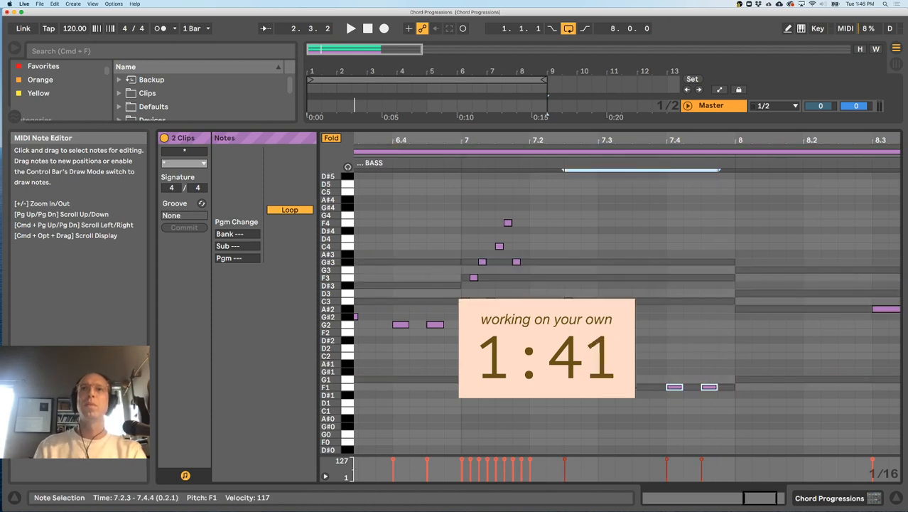
{"action": "left_click", "coordinate": [567, 301]}
Play the arrangement from the start to audition the edited bass line, examine bar 7, and stop playback
{"action": "scroll", "coordinate": [567, 303], "scroll_direction": "right", "scroll_amount": 1}
{"action": "scroll", "coordinate": [567, 303], "scroll_direction": "right", "scroll_amount": 3}
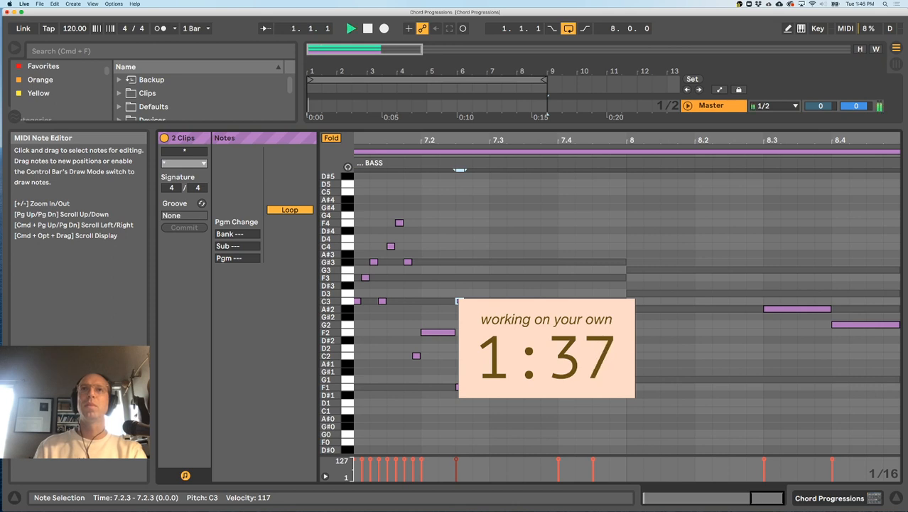
{"action": "key", "text": "space"}
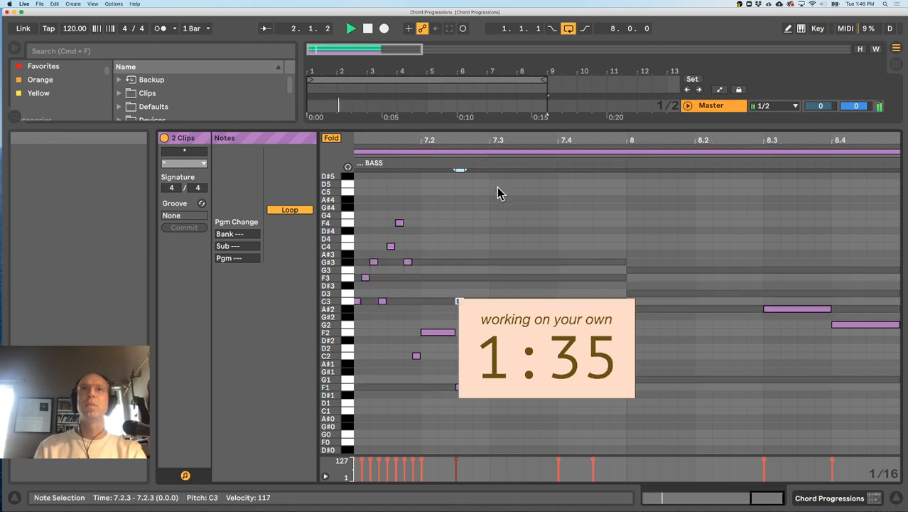
{"action": "left_click_drag", "start_coordinate": [486, 140], "coordinate": [486, 79]}
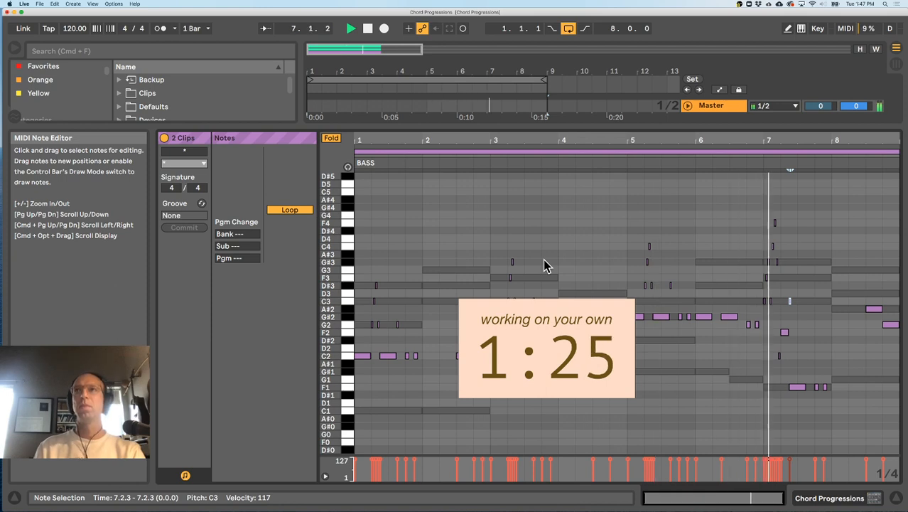
{"action": "left_click_drag", "start_coordinate": [857, 137], "coordinate": [856, 206]}
{"action": "key", "text": "minus"}
{"action": "key", "text": "space"}
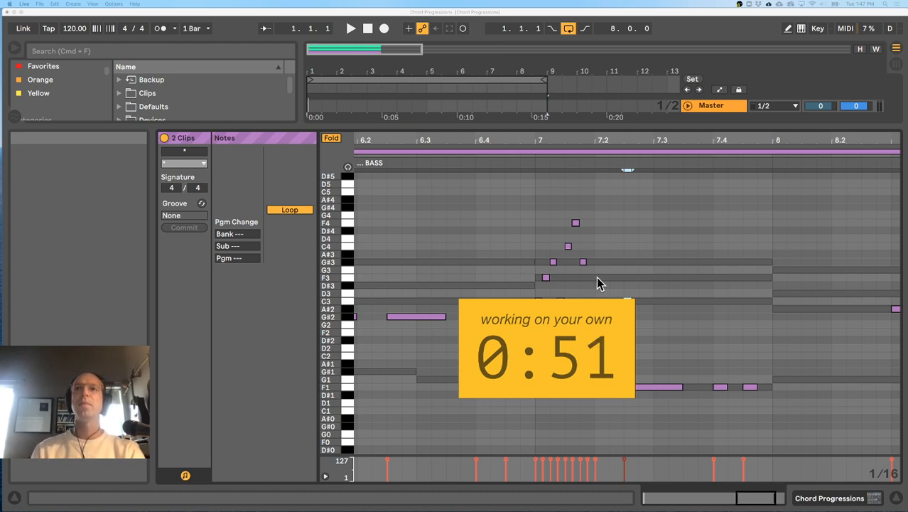
Rework the F1 notes in the second half of bar 7 so the last one runs from 7.4.3 to bar 8
{"action": "left_click", "coordinate": [606, 394]}
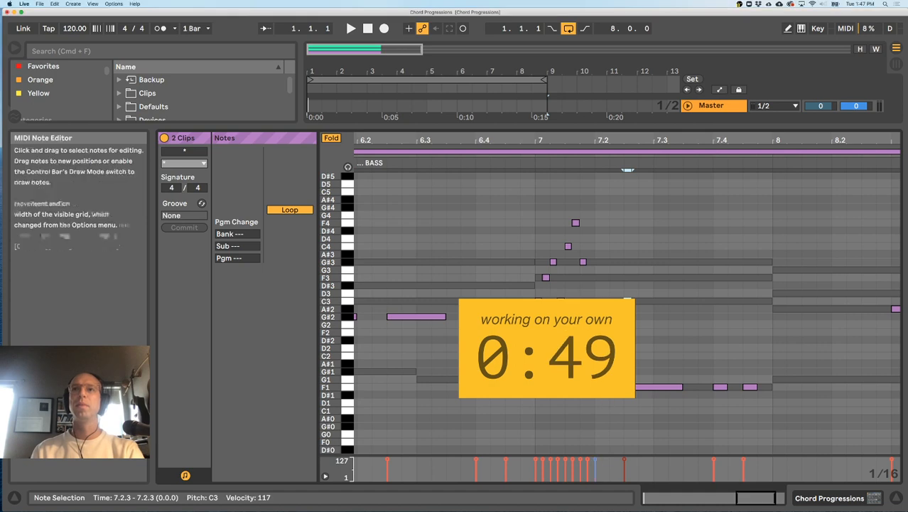
{"action": "left_click", "coordinate": [609, 363]}
{"action": "left_click_drag", "start_coordinate": [625, 387], "coordinate": [787, 381]}
{"action": "double_click", "coordinate": [751, 388]}
{"action": "scroll", "coordinate": [787, 381], "scroll_direction": "right", "scroll_amount": 4}
Add a G1 bass note at the start of bar 8 and lengthen it to 8.3.1
{"action": "left_click", "coordinate": [787, 381]}
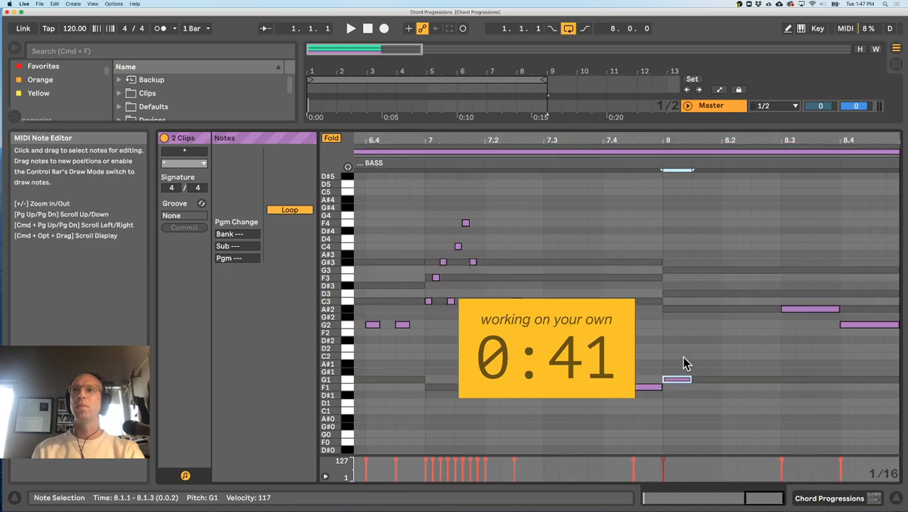
{"action": "left_click", "coordinate": [688, 379]}
{"action": "left_click_drag", "start_coordinate": [692, 378], "coordinate": [776, 378]}
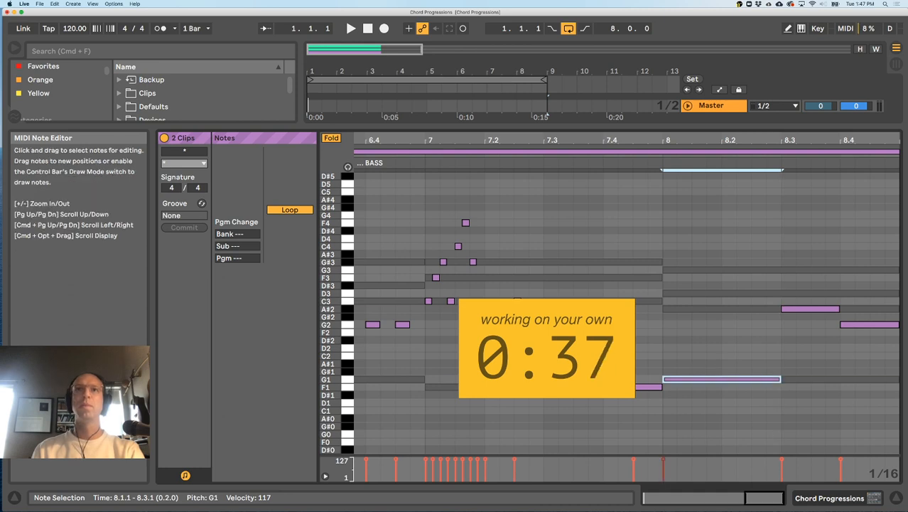
Move the C3 bass note at 7.2.3 to 7.3.3
{"action": "left_click", "coordinate": [523, 301]}
{"action": "left_click", "coordinate": [518, 301]}
{"action": "left_click", "coordinate": [517, 301]}
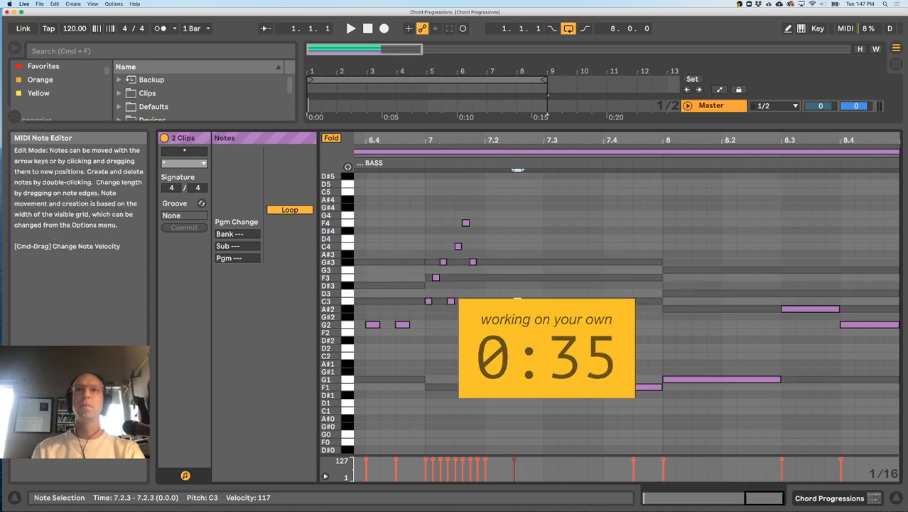
{"action": "left_click_drag", "start_coordinate": [517, 301], "coordinate": [577, 301]}
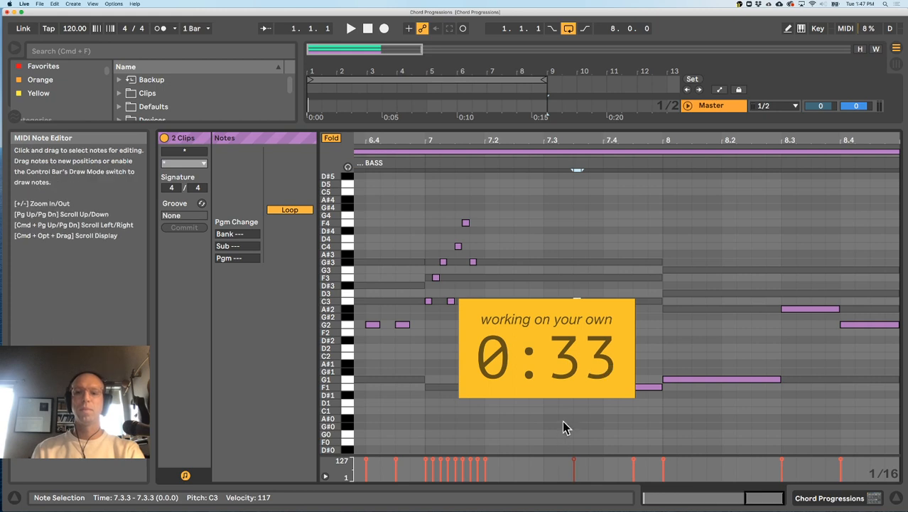
Add Delay and Reverb audio effects to the PAD track after DigiNoise Choir, and set the choir's Space to 0
{"action": "left_click_drag", "start_coordinate": [554, 139], "coordinate": [554, 64]}
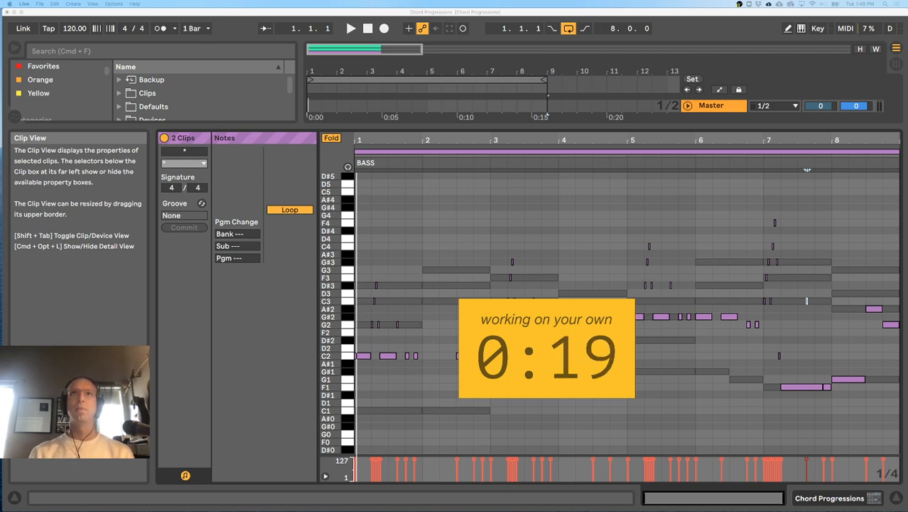
{"action": "key", "text": "super+alt+l"}
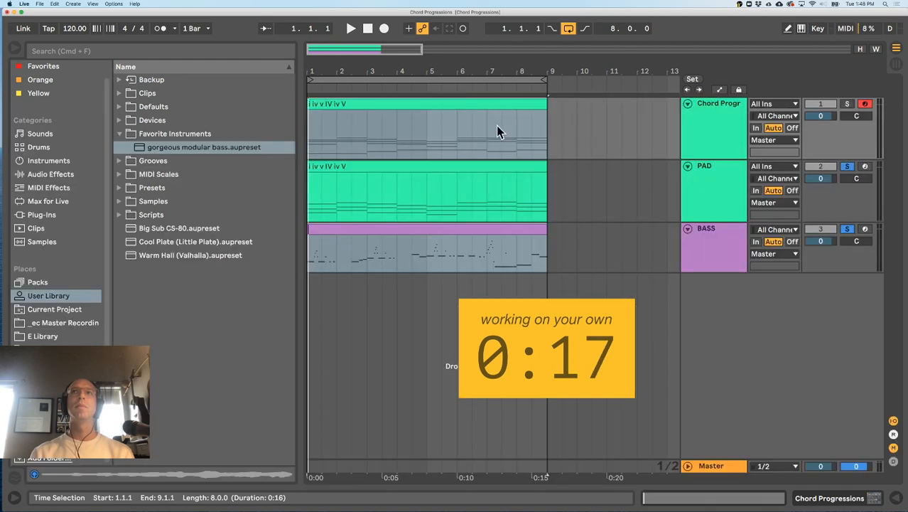
{"action": "left_click", "coordinate": [713, 181]}
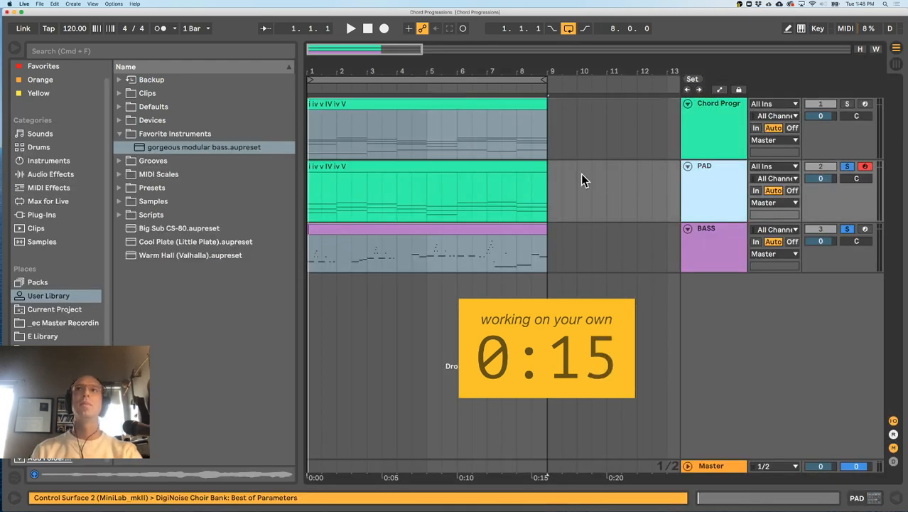
{"action": "double_click", "coordinate": [704, 181]}
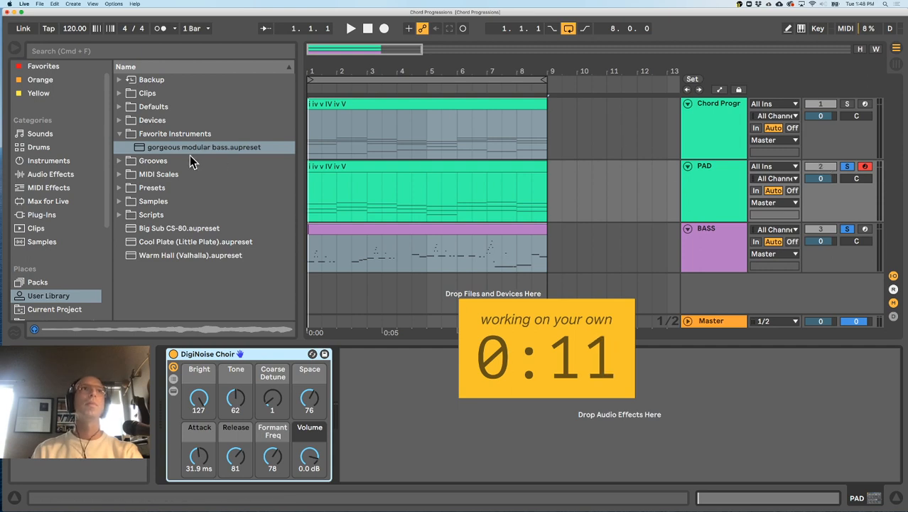
{"action": "left_click", "coordinate": [51, 174]}
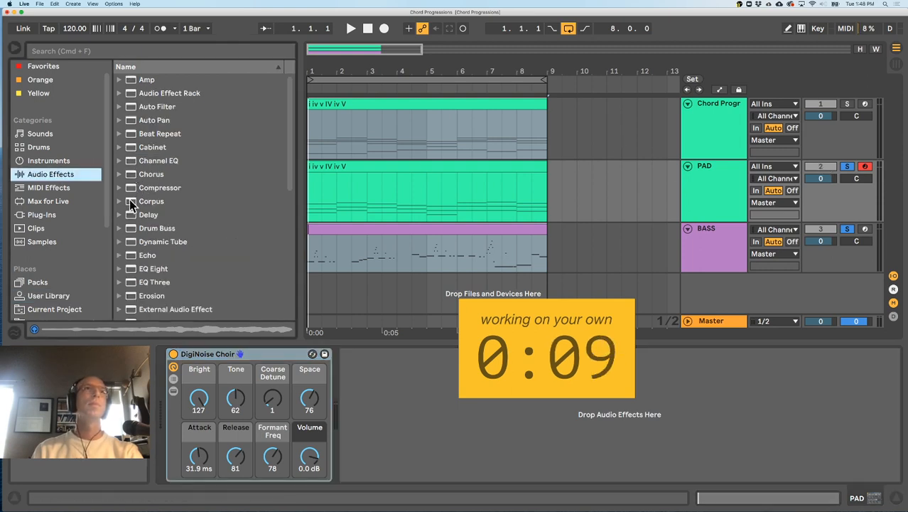
{"action": "left_click_drag", "start_coordinate": [137, 216], "coordinate": [376, 381]}
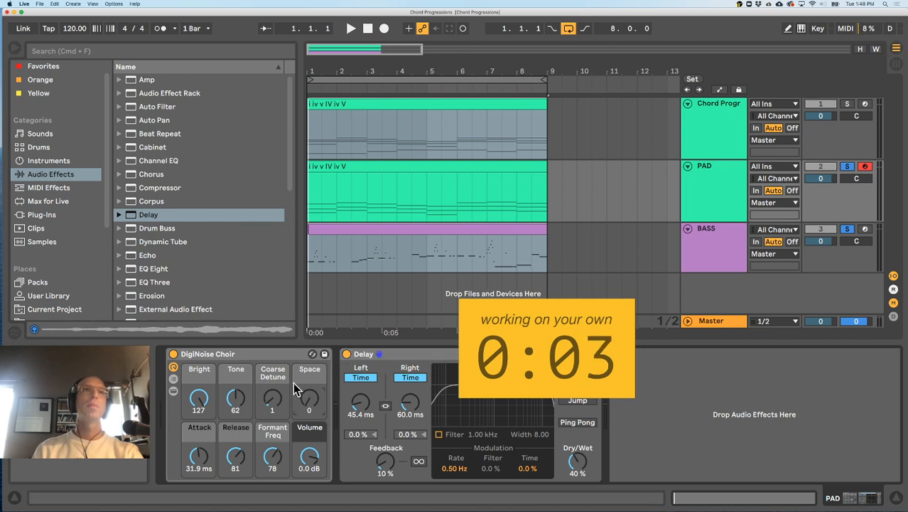
{"action": "scroll", "coordinate": [164, 243], "scroll_direction": "down", "scroll_amount": 7}
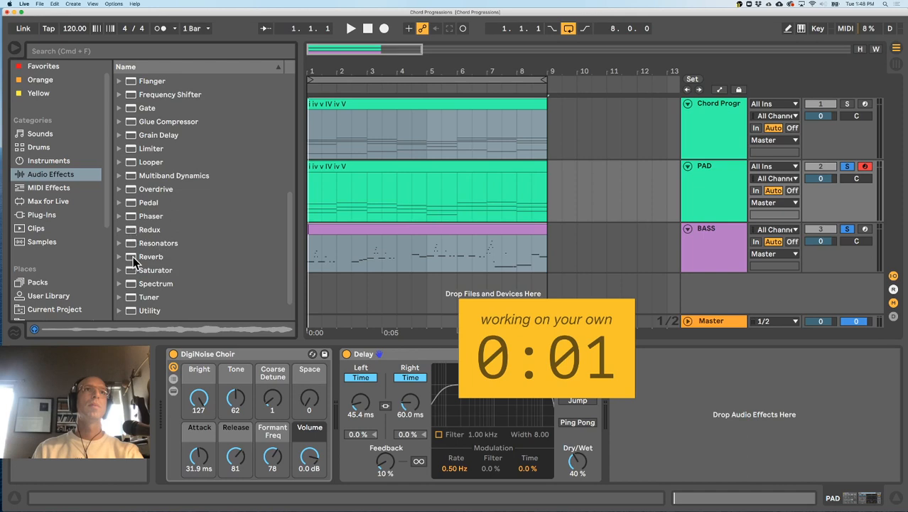
{"action": "left_click_drag", "start_coordinate": [135, 259], "coordinate": [653, 382]}
Play the arrangement, take the BASS and PAD tracks out of solo, and mute the chord progression track
{"action": "key", "text": "space"}
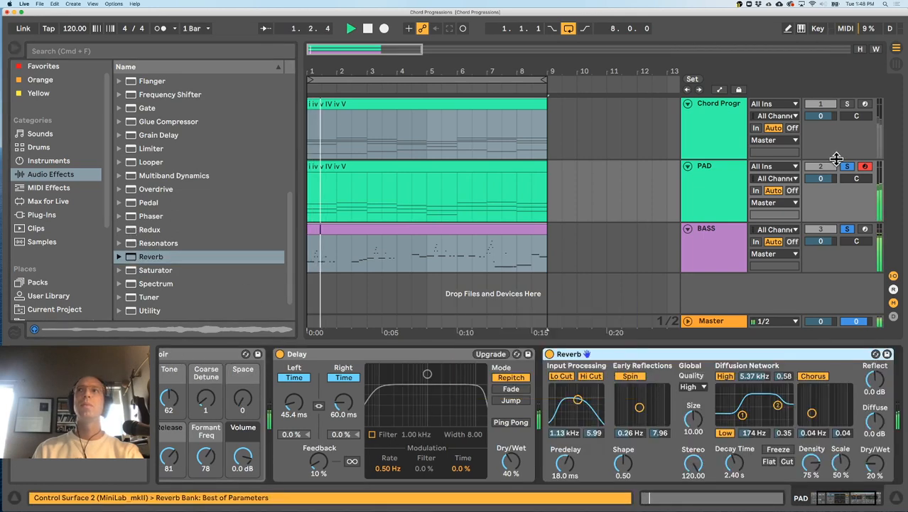
{"action": "left_click", "coordinate": [847, 231]}
{"action": "left_click", "coordinate": [847, 230]}
{"action": "left_click", "coordinate": [847, 230]}
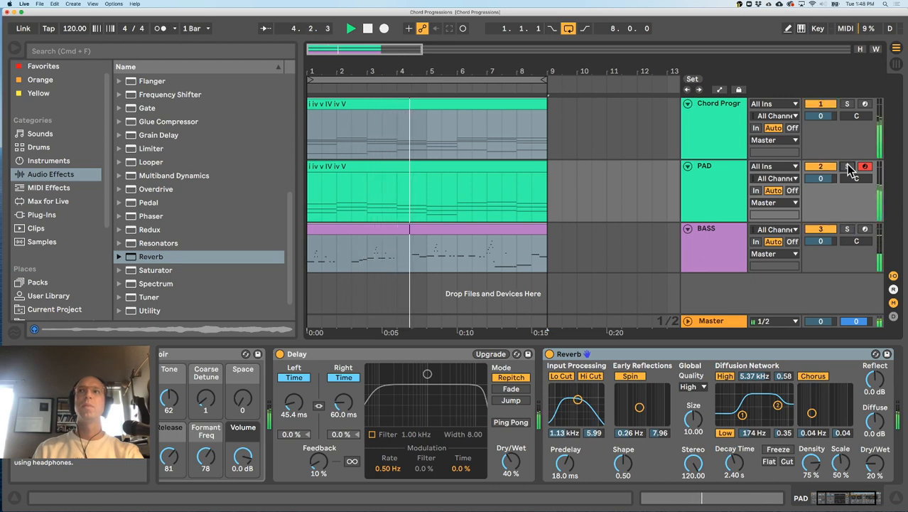
{"action": "left_click", "coordinate": [826, 105]}
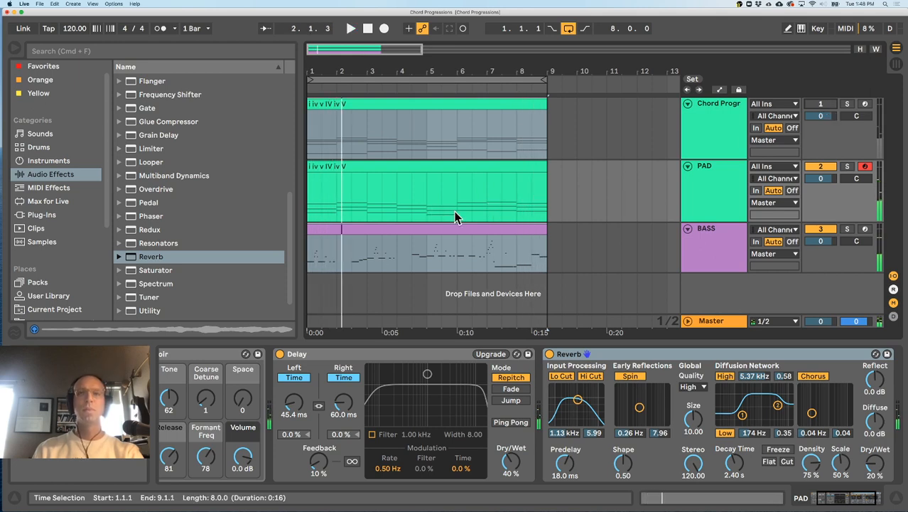
Open the BASS clip's notes and play the bass line, focusing on bars 1 to 3
{"action": "double_click", "coordinate": [432, 229]}
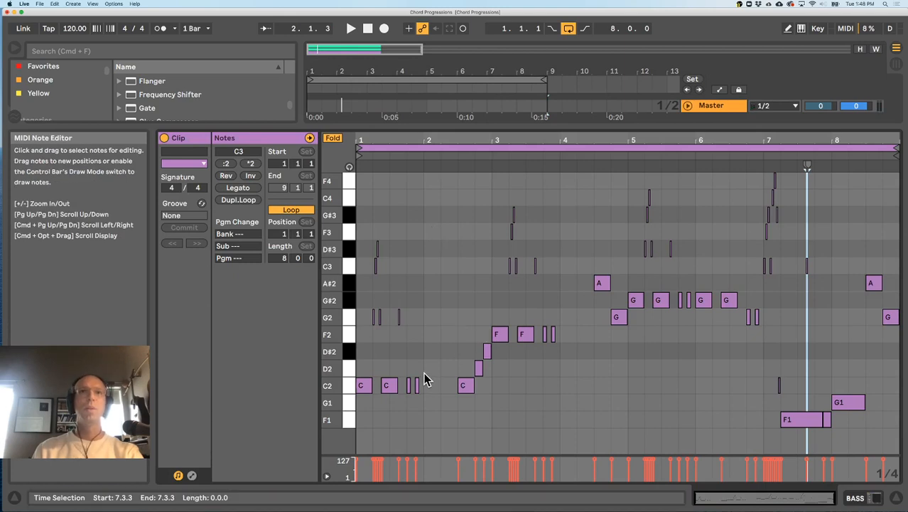
{"action": "left_click_drag", "start_coordinate": [377, 141], "coordinate": [389, 199]}
{"action": "key", "text": "space"}
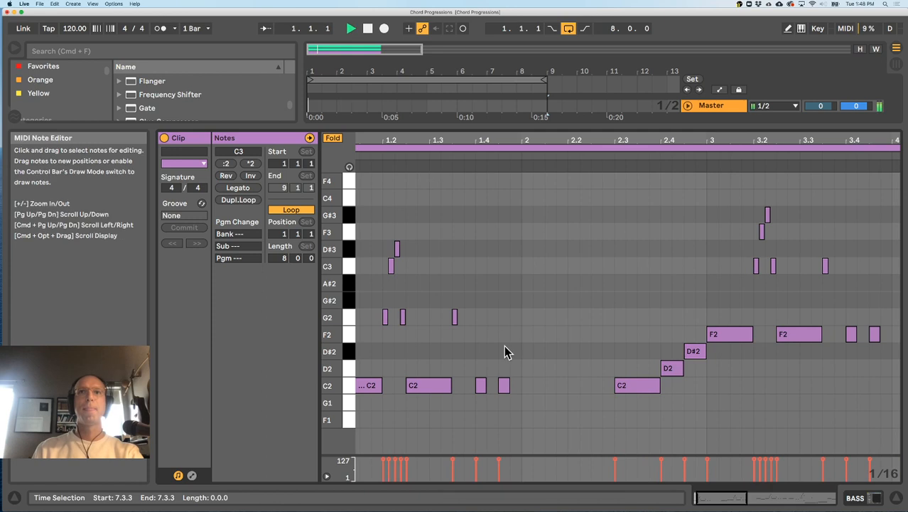
Try removing the C2 bass note at 1.4.1 and put it back
{"action": "left_click", "coordinate": [501, 390]}
{"action": "key", "text": "Delete"}
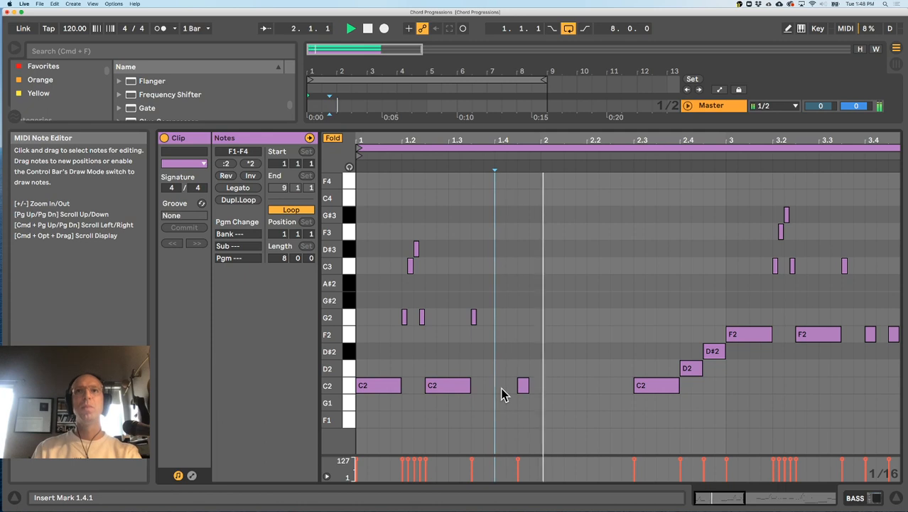
{"action": "double_click", "coordinate": [501, 386]}
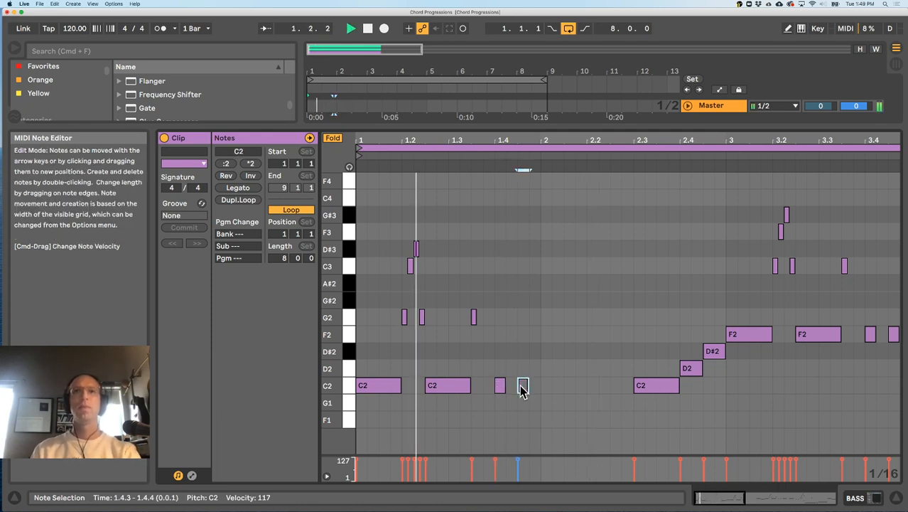
Rework the second half of bar 1 by deleting the G2 at 1.3.3, extending the preceding C2 to 1.4.1 and adding a C2 at 1.4.2
{"action": "left_click", "coordinate": [474, 317]}
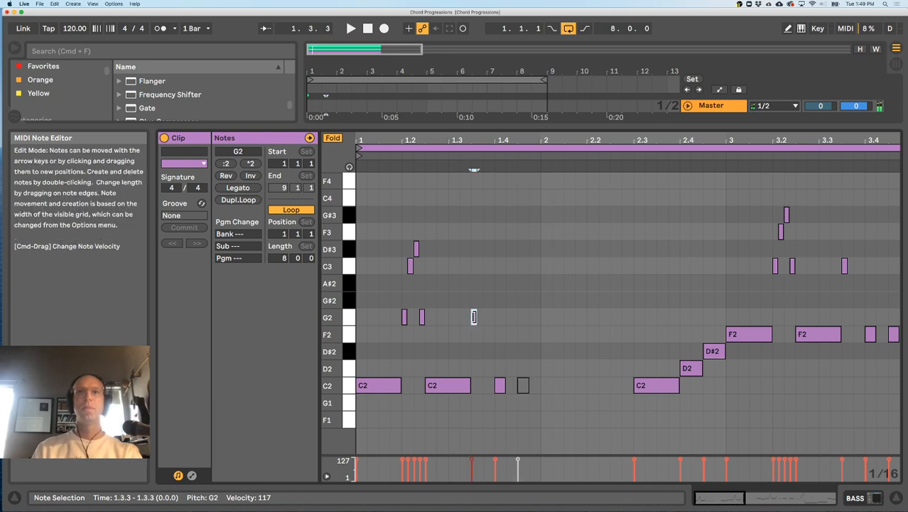
{"action": "key", "text": "Delete"}
{"action": "left_click_drag", "start_coordinate": [470, 388], "coordinate": [495, 390]}
{"action": "double_click", "coordinate": [511, 386]}
Play into bar 3, delete its last short F2 note, and lengthen the F2 at 3.4.1 to 4.2.1
{"action": "key", "text": "space"}
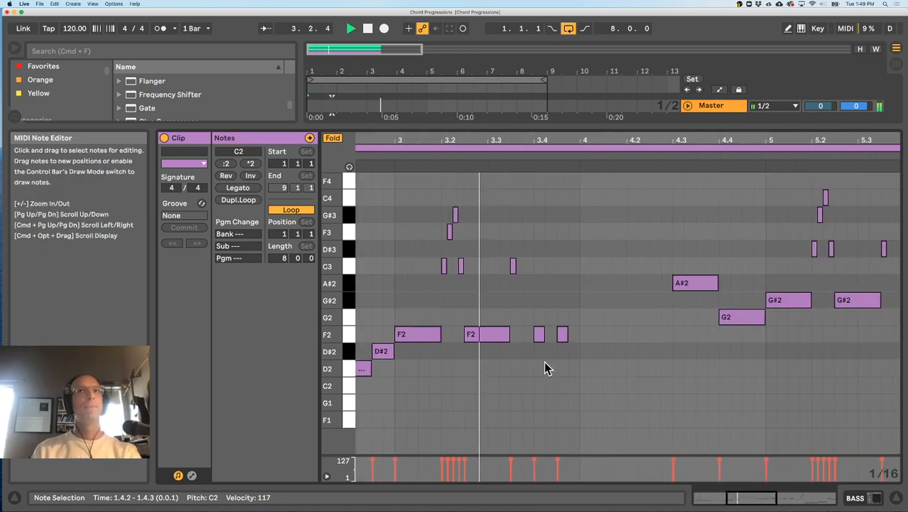
{"action": "left_click", "coordinate": [560, 337]}
{"action": "left_click_drag", "start_coordinate": [561, 342], "coordinate": [624, 337]}
Audition the bass line from bar 3 and examine the notes in bars 4 to 8
{"action": "key", "text": "space"}
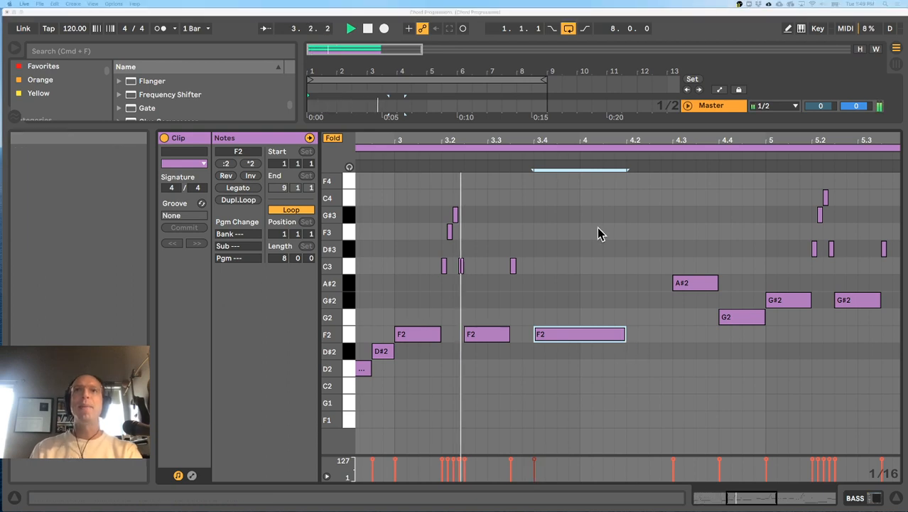
{"action": "left_click", "coordinate": [600, 232]}
{"action": "left_click_drag", "start_coordinate": [622, 139], "coordinate": [569, 142]}
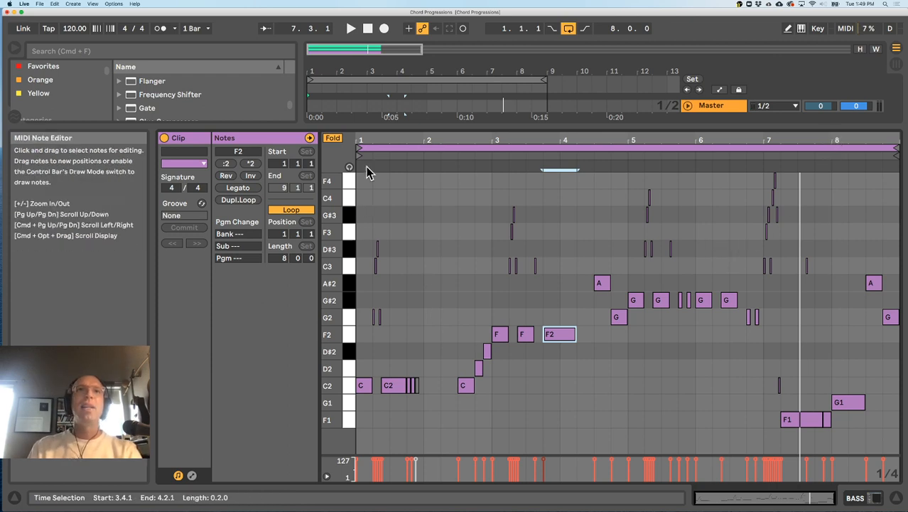
{"action": "left_click_drag", "start_coordinate": [373, 139], "coordinate": [373, 163]}
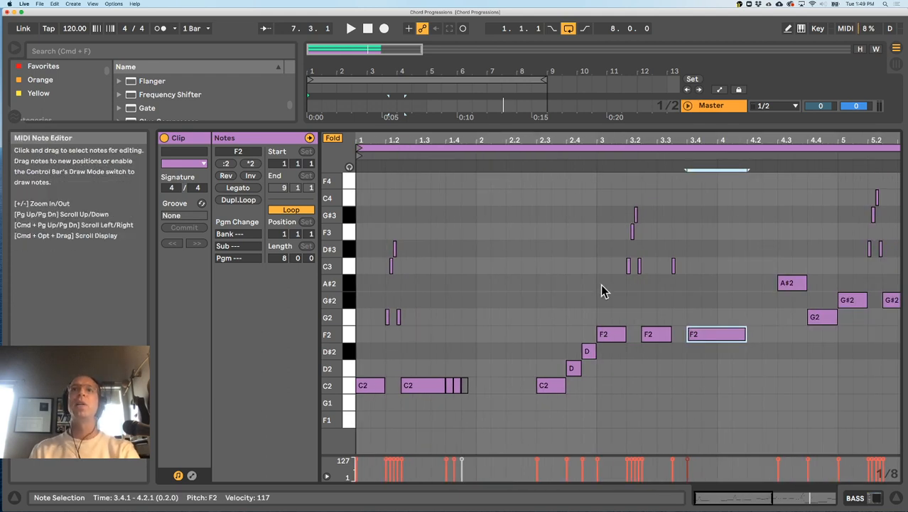
{"action": "scroll", "coordinate": [645, 304], "scroll_direction": "right", "scroll_amount": 1}
{"action": "scroll", "coordinate": [653, 295], "scroll_direction": "right", "scroll_amount": 10}
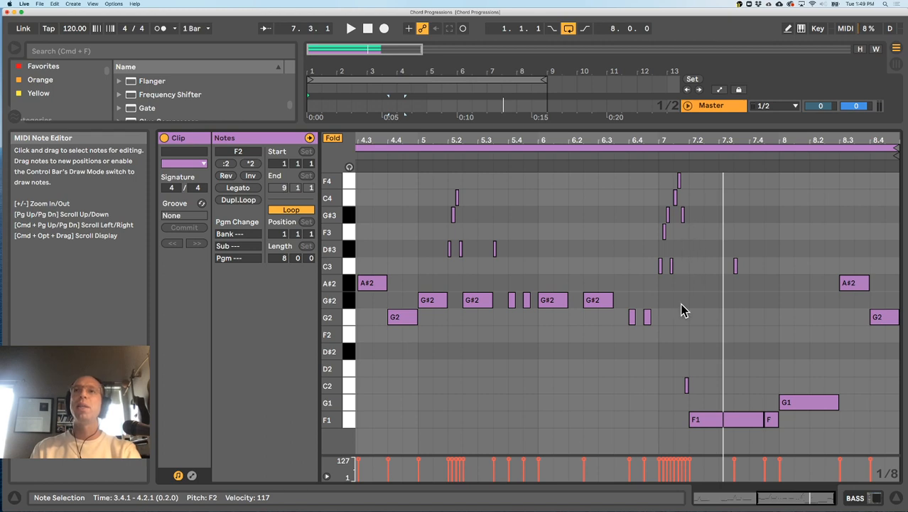
{"action": "left_click", "coordinate": [635, 154]}
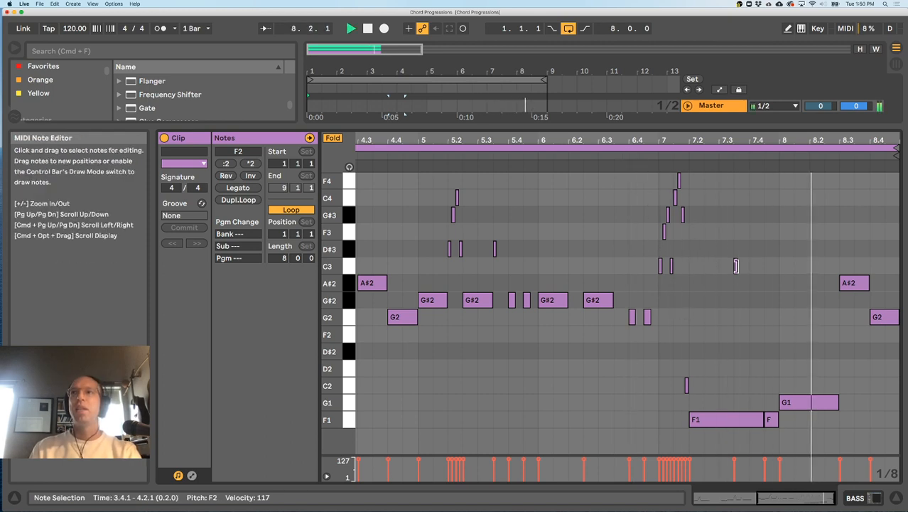
Delete the C3 bass note at 7.3.3 and make the F1 at 7.2.1 one note lasting until bar 8
{"action": "left_click", "coordinate": [734, 267]}
{"action": "key", "text": "space"}
{"action": "key", "text": "Delete"}
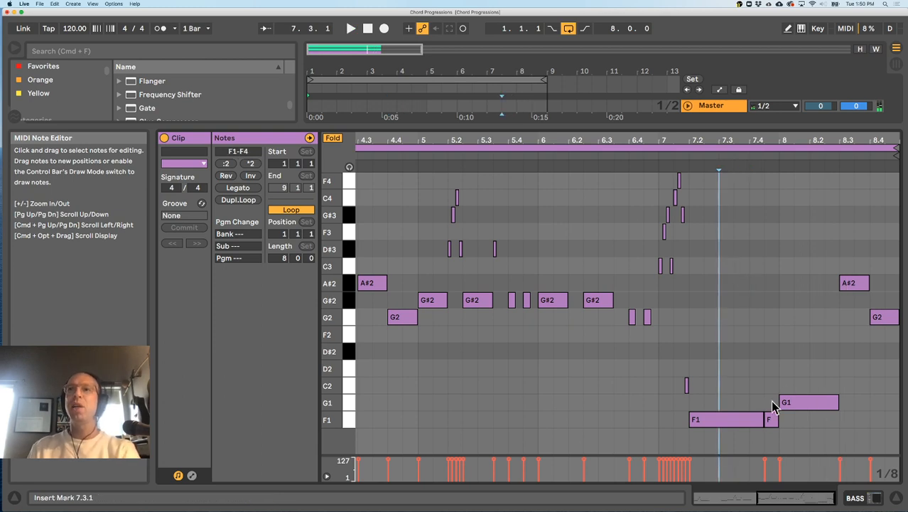
{"action": "left_click_drag", "start_coordinate": [764, 419], "coordinate": [777, 421]}
{"action": "left_click_drag", "start_coordinate": [576, 141], "coordinate": [717, 142]}
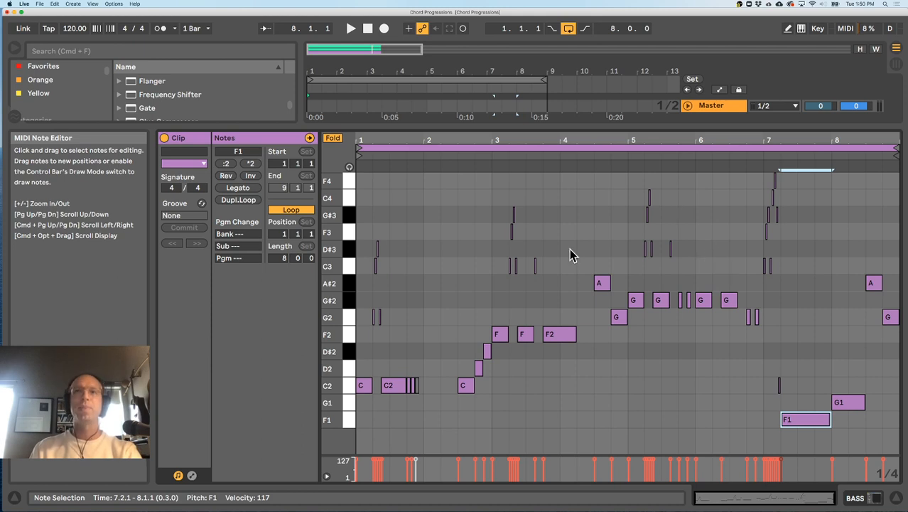
Enlarge the arrangement area to show all three tracks and place the insert mark at 1.1.1
{"action": "left_click_drag", "start_coordinate": [498, 132], "coordinate": [504, 247]}
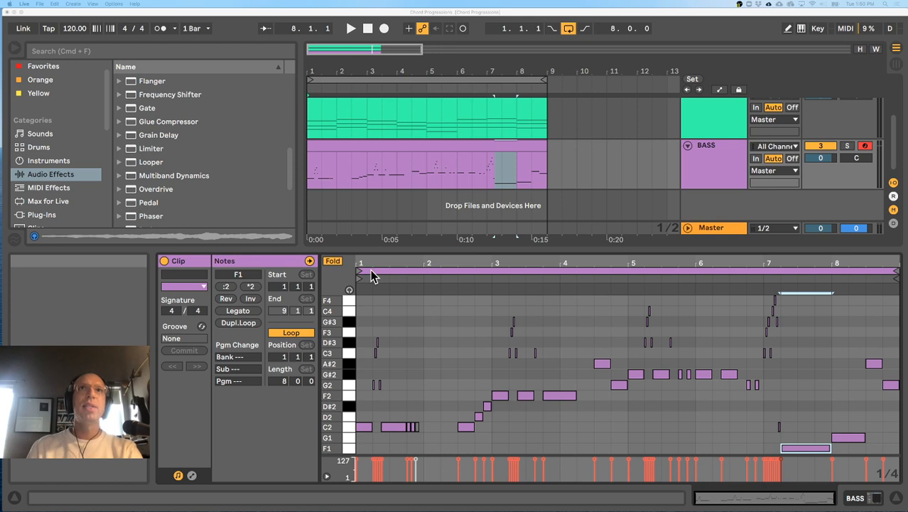
{"action": "left_click_drag", "start_coordinate": [389, 245], "coordinate": [393, 328]}
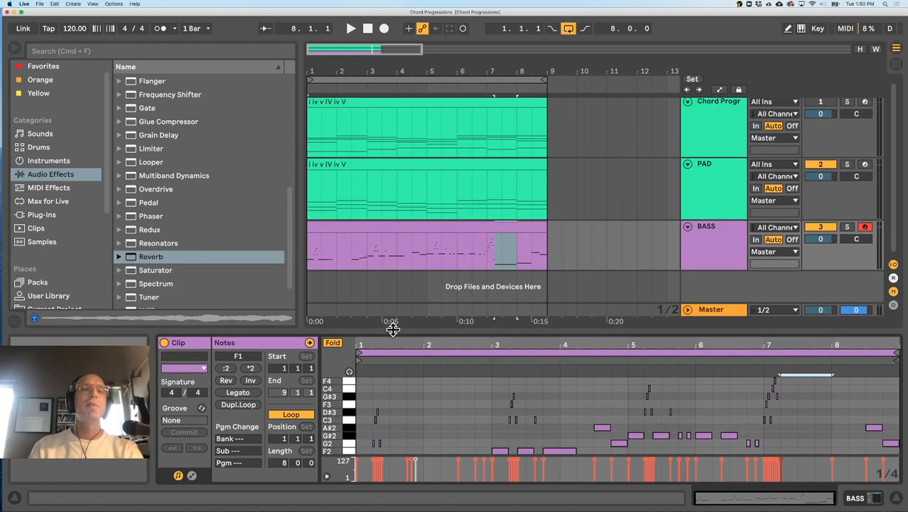
{"action": "left_click", "coordinate": [308, 288]}
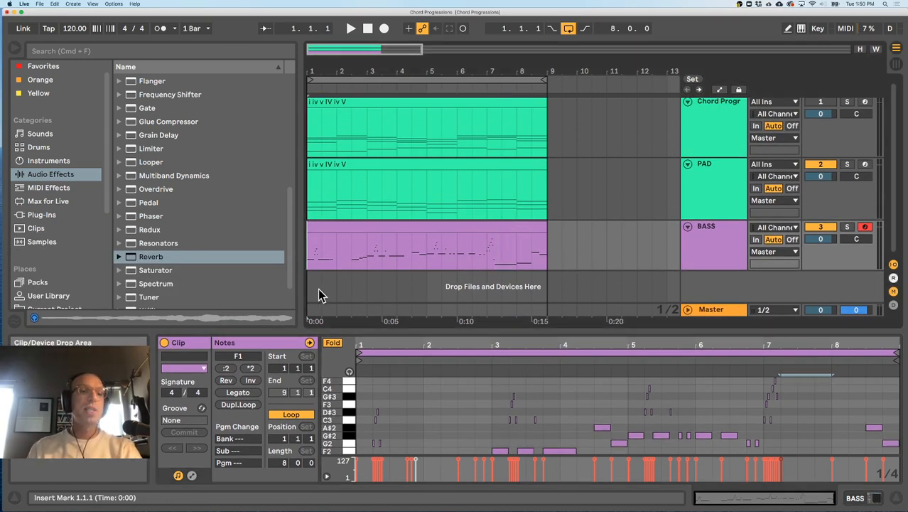
Browse the instrument and sound categories, look into Mallets and Guitar & Plucked, and preview the Arp Pluck preset
{"action": "left_click", "coordinate": [61, 202]}
{"action": "left_click", "coordinate": [61, 174]}
{"action": "left_click", "coordinate": [63, 162]}
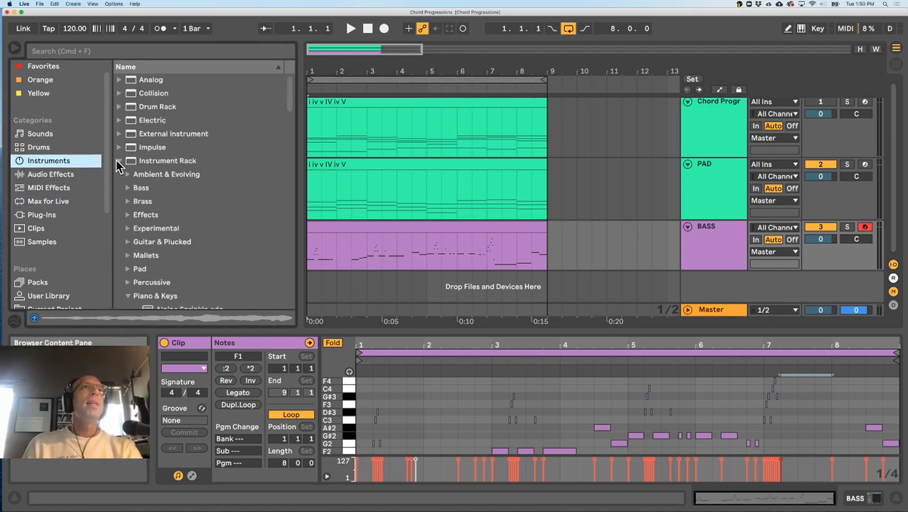
{"action": "left_click", "coordinate": [118, 164]}
{"action": "left_click", "coordinate": [46, 135]}
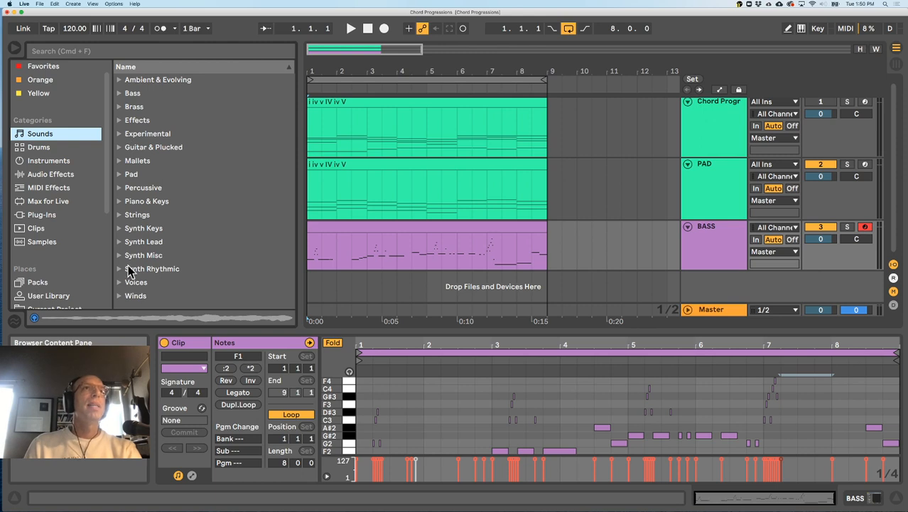
{"action": "scroll", "coordinate": [56, 162], "scroll_direction": "up", "scroll_amount": 1}
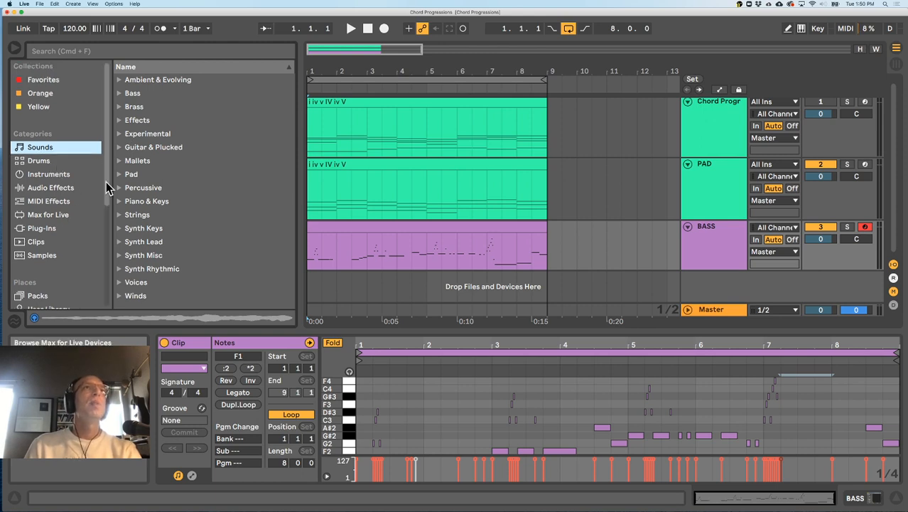
{"action": "left_click", "coordinate": [119, 161]}
{"action": "left_click", "coordinate": [119, 161]}
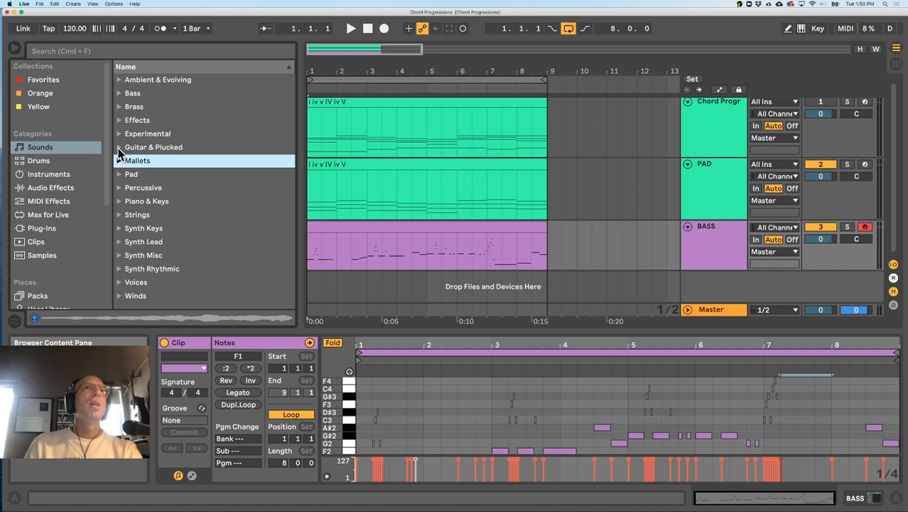
{"action": "left_click", "coordinate": [119, 147]}
{"action": "left_click", "coordinate": [171, 206]}
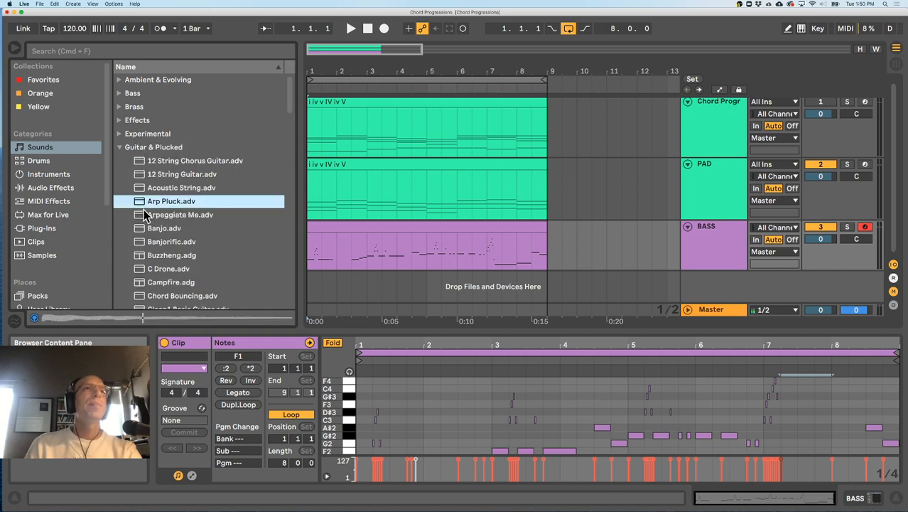
{"action": "left_click", "coordinate": [121, 147]}
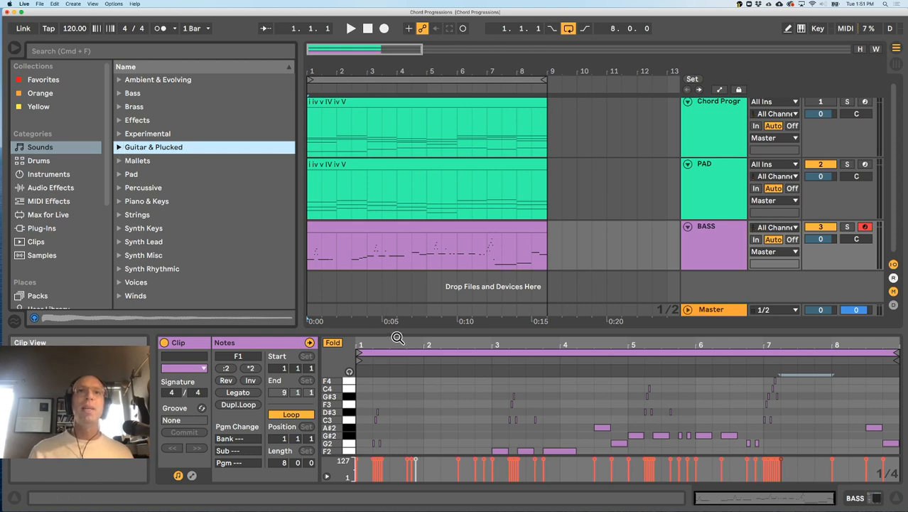
Open the PAD clip and examine its chord notes
{"action": "left_click_drag", "start_coordinate": [397, 320], "coordinate": [406, 286]}
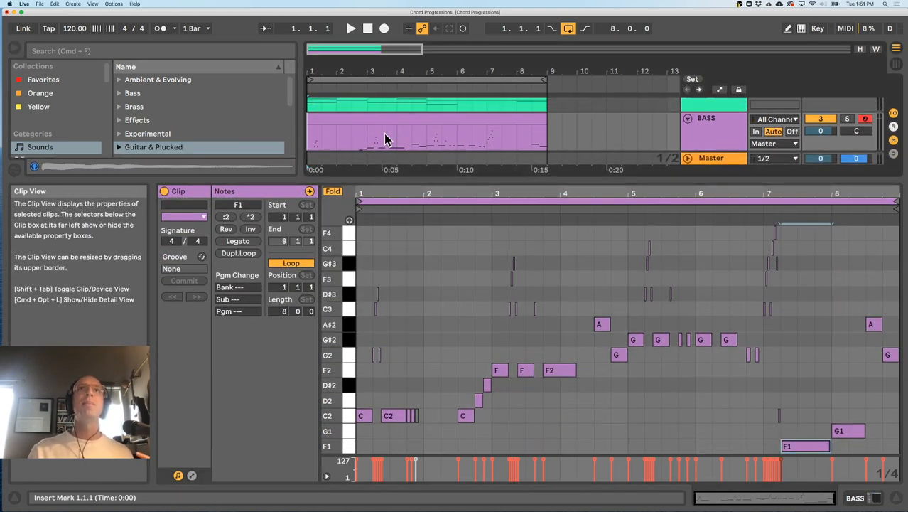
{"action": "left_click_drag", "start_coordinate": [382, 177], "coordinate": [397, 308]}
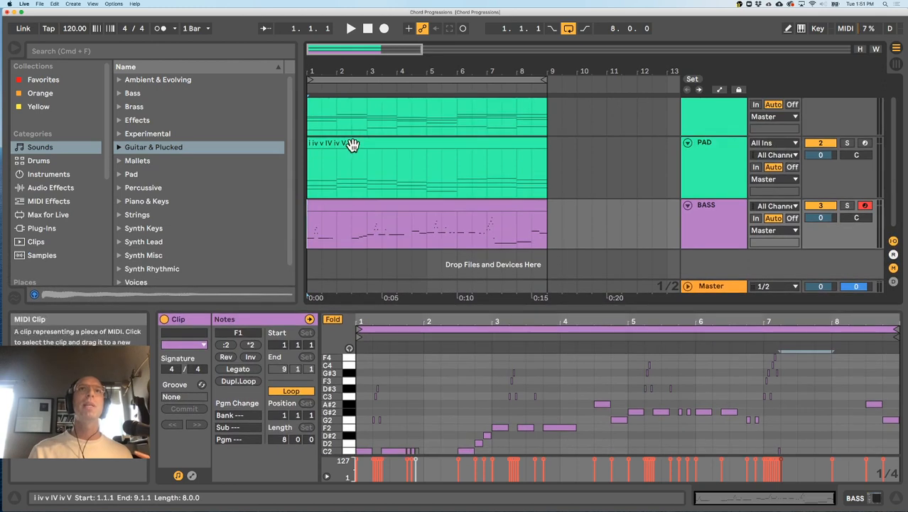
{"action": "left_click", "coordinate": [353, 142]}
{"action": "scroll", "coordinate": [396, 374], "scroll_direction": "down", "scroll_amount": 3}
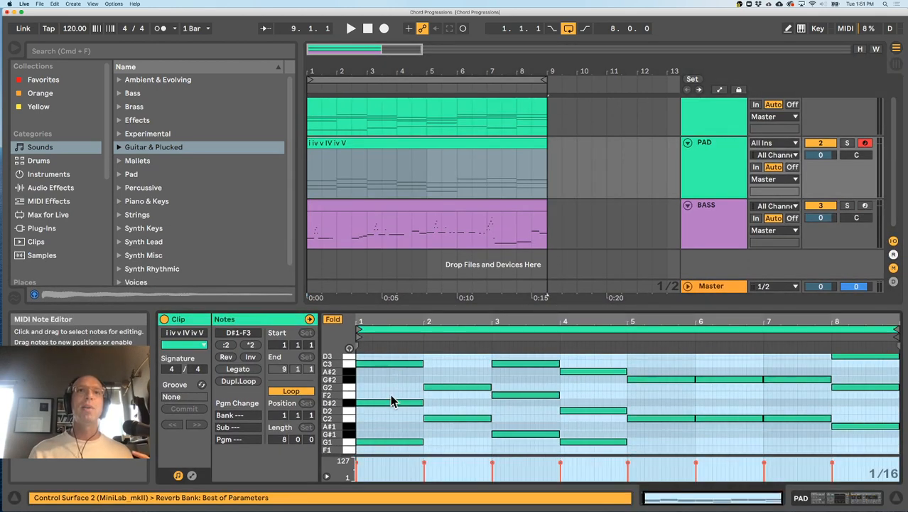
Open the clip on the chord progression track and examine its chord notes
{"action": "scroll", "coordinate": [404, 135], "scroll_direction": "up", "scroll_amount": 1}
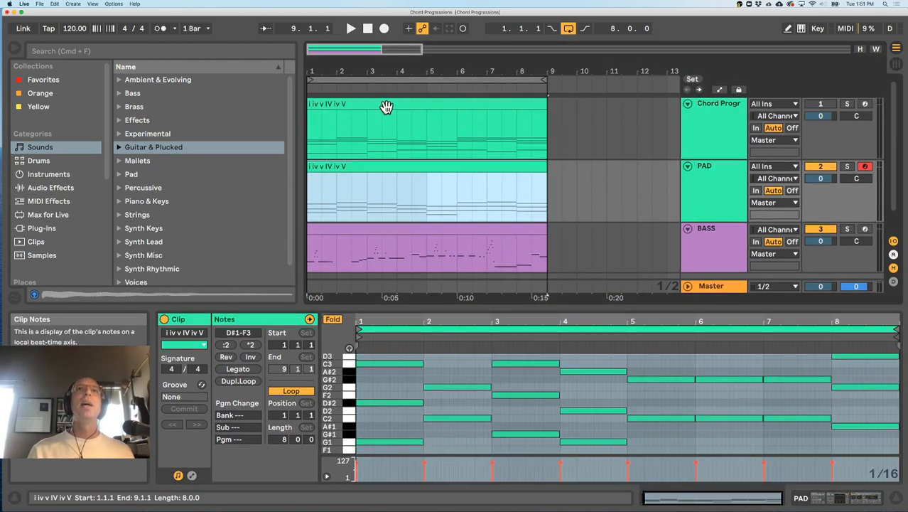
{"action": "left_click", "coordinate": [388, 108]}
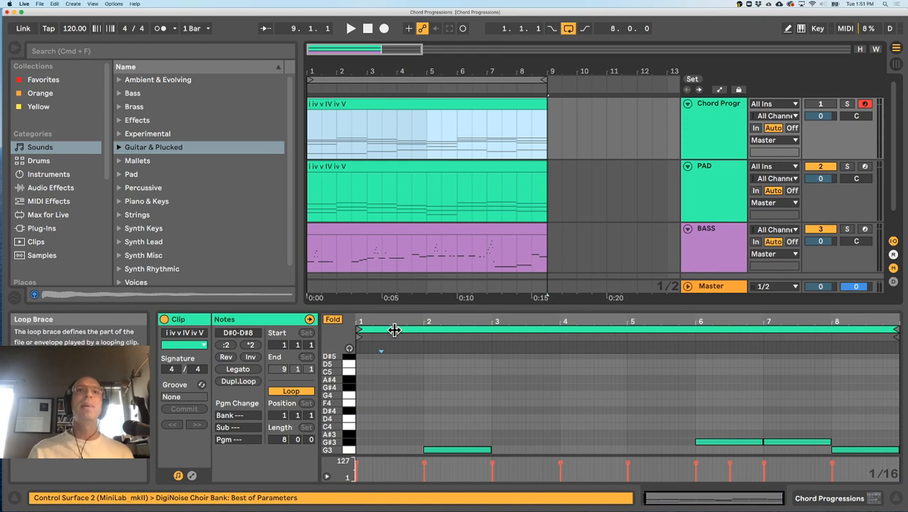
{"action": "scroll", "coordinate": [381, 413], "scroll_direction": "down", "scroll_amount": 3}
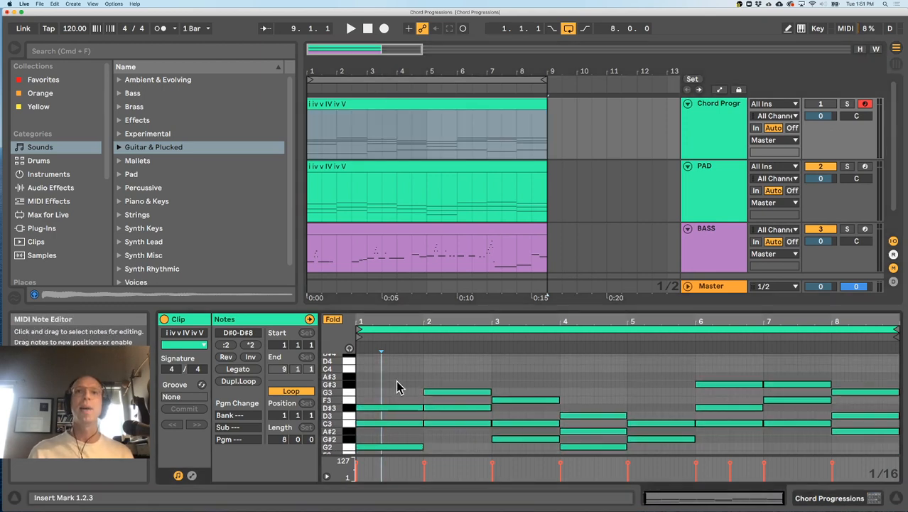
Insert a MIDI track below the chord progression track, audition Guitar & Plucked presets and load Arp Pluck onto it
{"action": "left_click", "coordinate": [720, 137]}
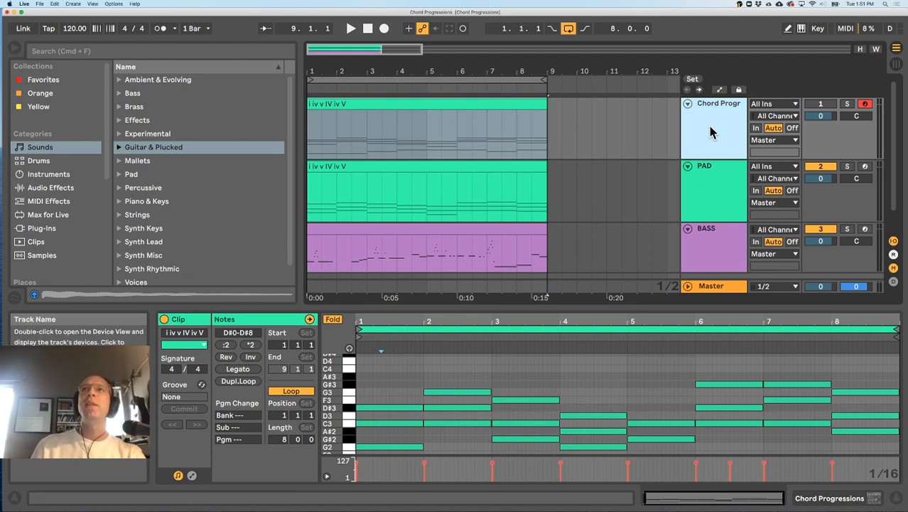
{"action": "key", "text": "super+shift+t"}
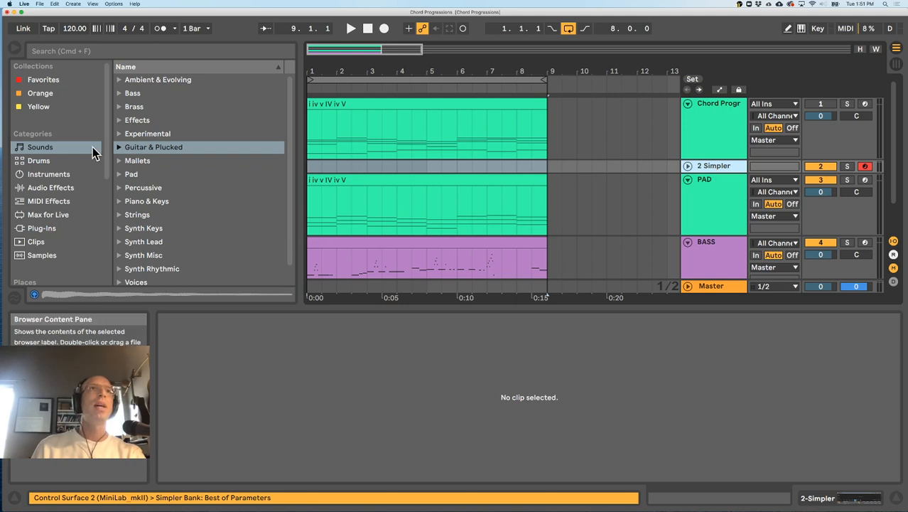
{"action": "left_click", "coordinate": [120, 146]}
{"action": "left_click", "coordinate": [155, 186]}
{"action": "left_click", "coordinate": [165, 202]}
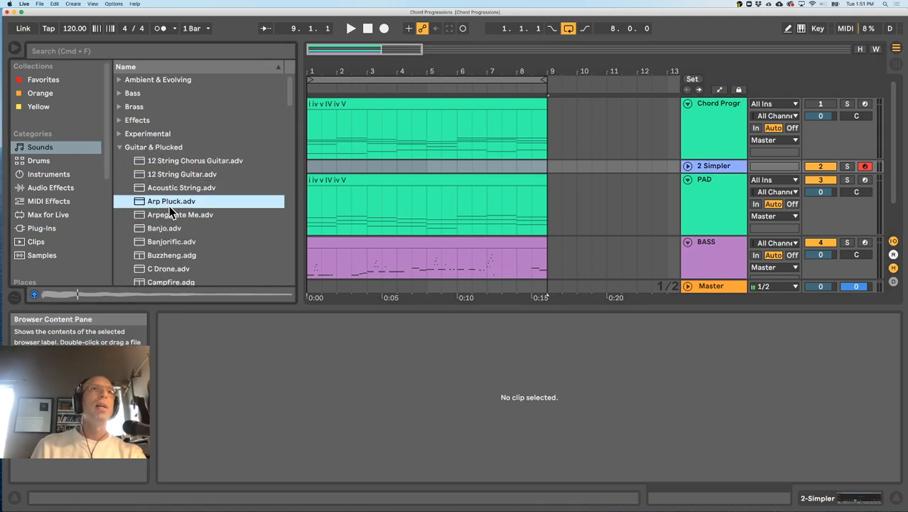
{"action": "left_click", "coordinate": [163, 187]}
{"action": "left_click", "coordinate": [162, 174]}
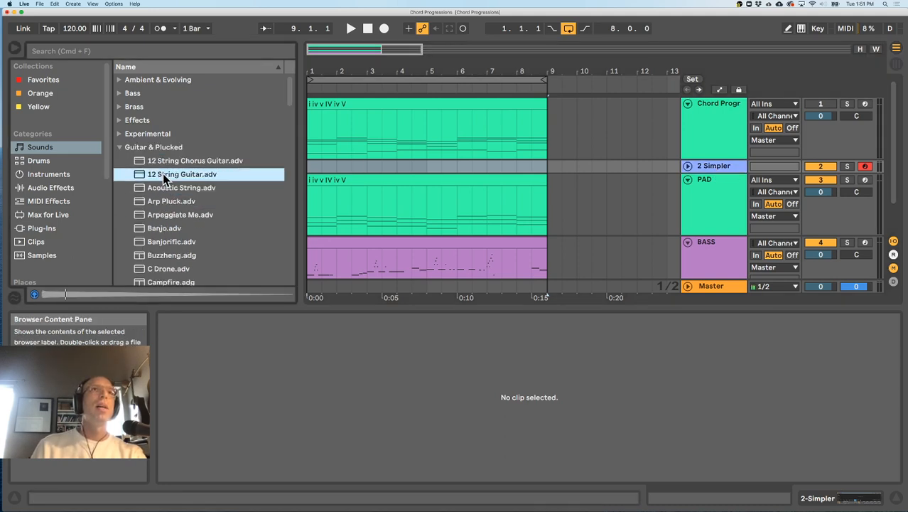
{"action": "left_click", "coordinate": [161, 201]}
{"action": "left_click_drag", "start_coordinate": [705, 173], "coordinate": [704, 172]}
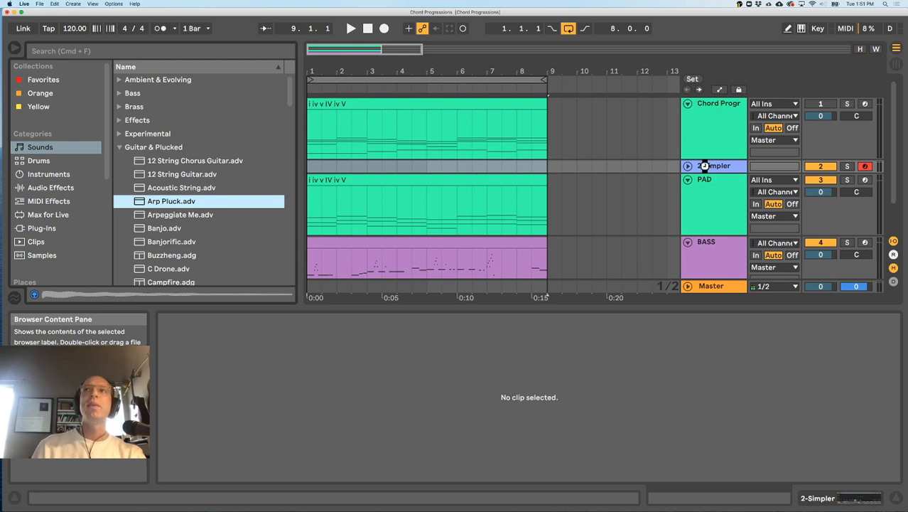
Insert an empty eight-bar MIDI clip on the Arp Pluck track from 1.1.1 to 9.1.1
{"action": "mouse_move", "coordinate": [312, 70]}
{"action": "left_mouse_down"}
{"action": "mouse_move", "coordinate": [312, 91]}
{"action": "mouse_move", "coordinate": [311, 81]}
{"action": "left_mouse_up"}
{"action": "left_click", "coordinate": [326, 146]}
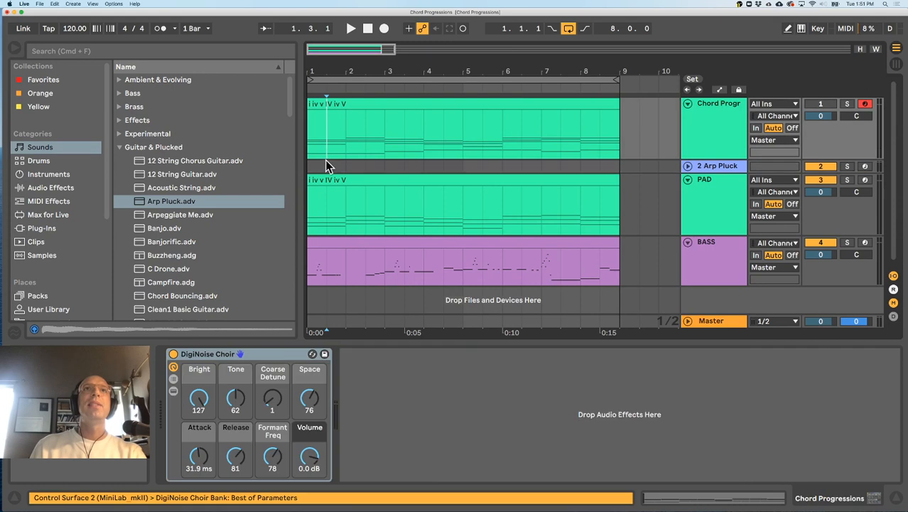
{"action": "left_click_drag", "start_coordinate": [314, 165], "coordinate": [546, 167]}
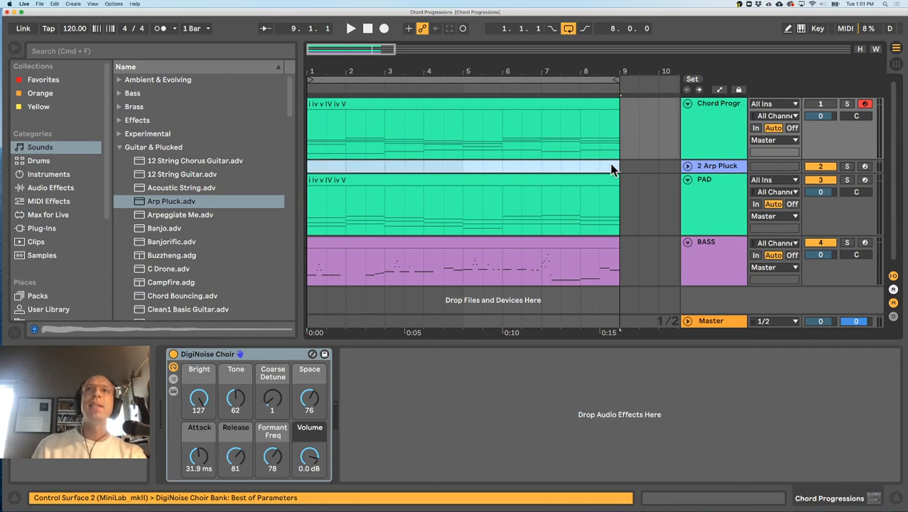
{"action": "left_click_drag", "start_coordinate": [612, 169], "coordinate": [612, 169]}
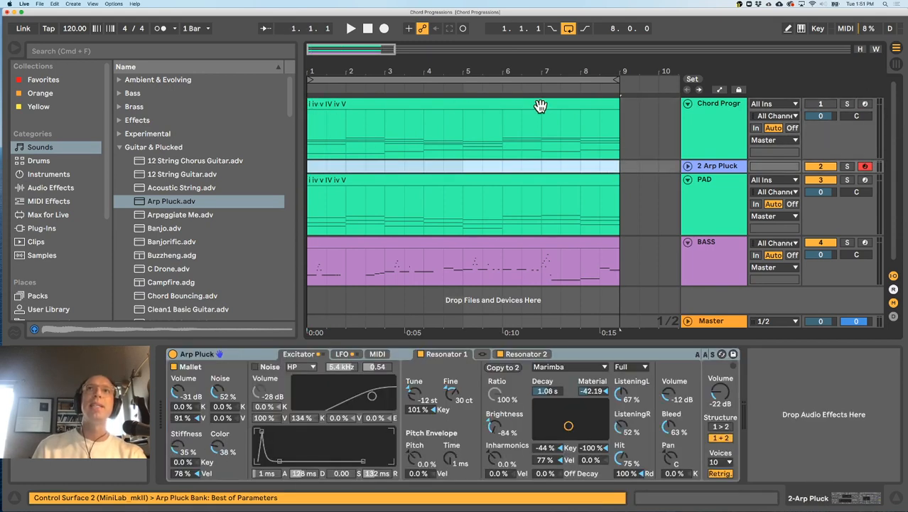
{"action": "right_click", "coordinate": [363, 168]}
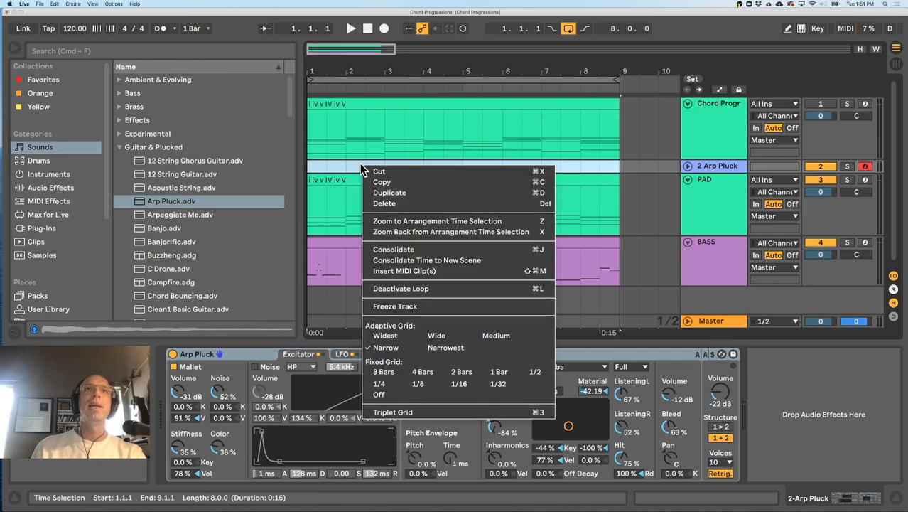
{"action": "left_click", "coordinate": [401, 271]}
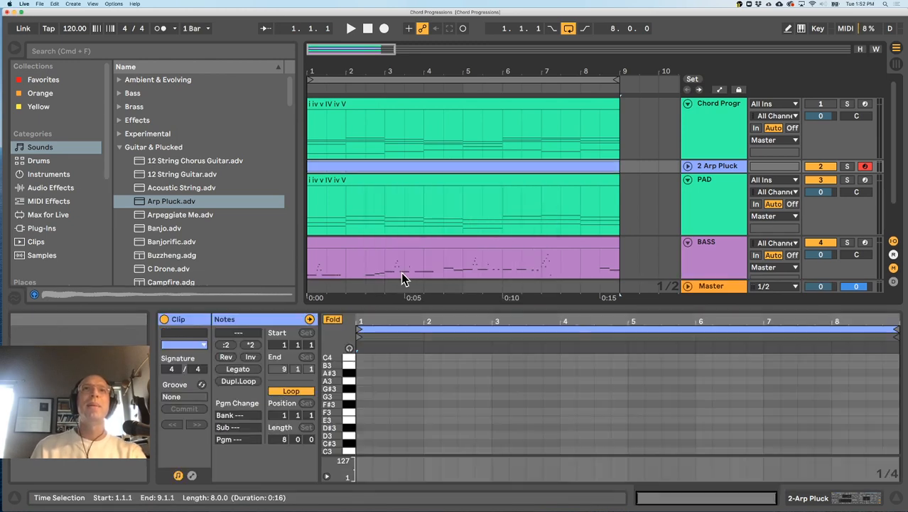
Show the Arp Pluck and chord progression clips together in an enlarged note editor, with the Arp Pluck clip active for editing
{"action": "right_click", "coordinate": [356, 166]}
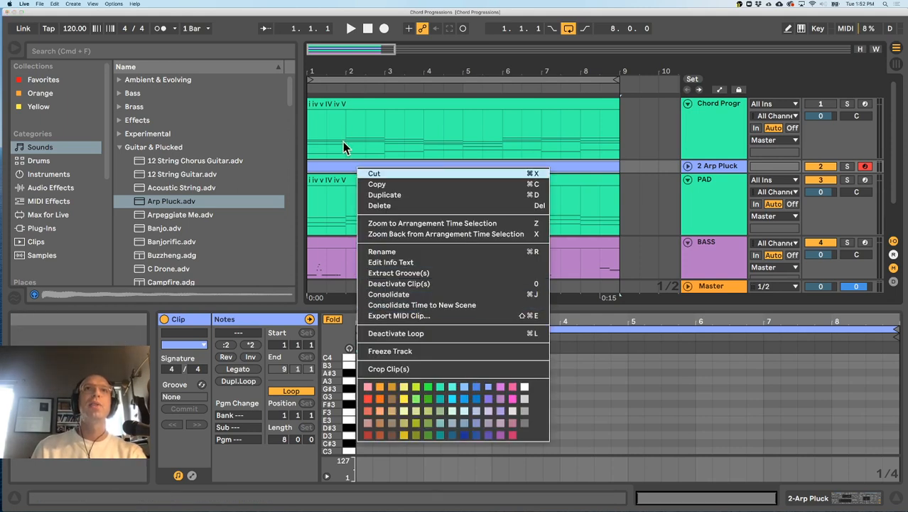
{"action": "left_click", "coordinate": [343, 144]}
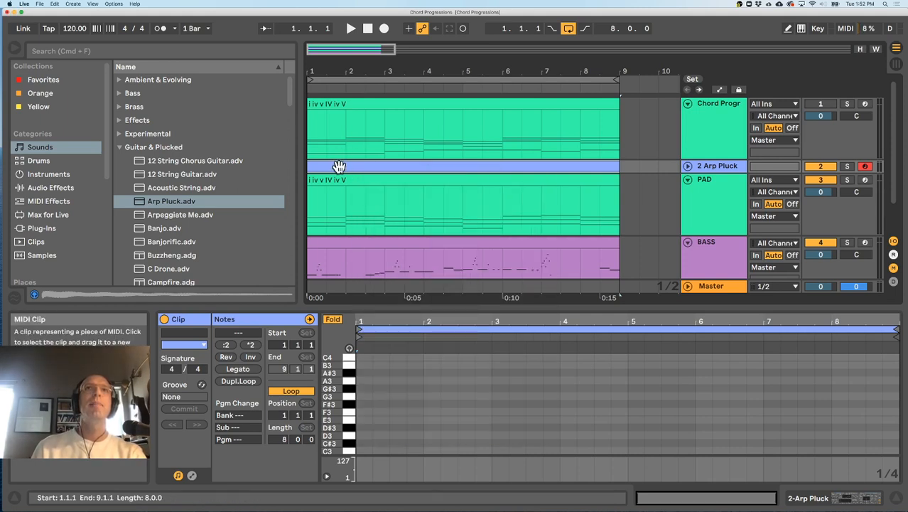
{"action": "left_click", "coordinate": [407, 104], "text": "shift"}
{"action": "left_click", "coordinate": [469, 366]}
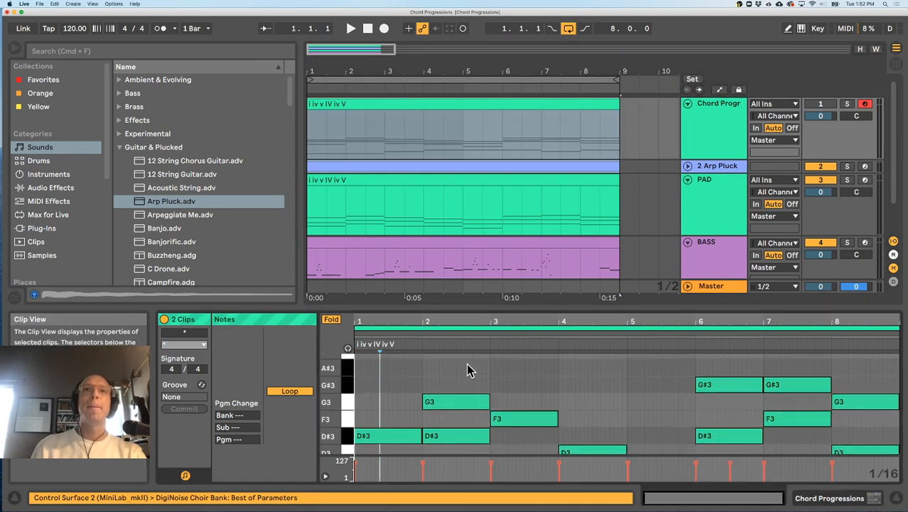
{"action": "left_click", "coordinate": [410, 334]}
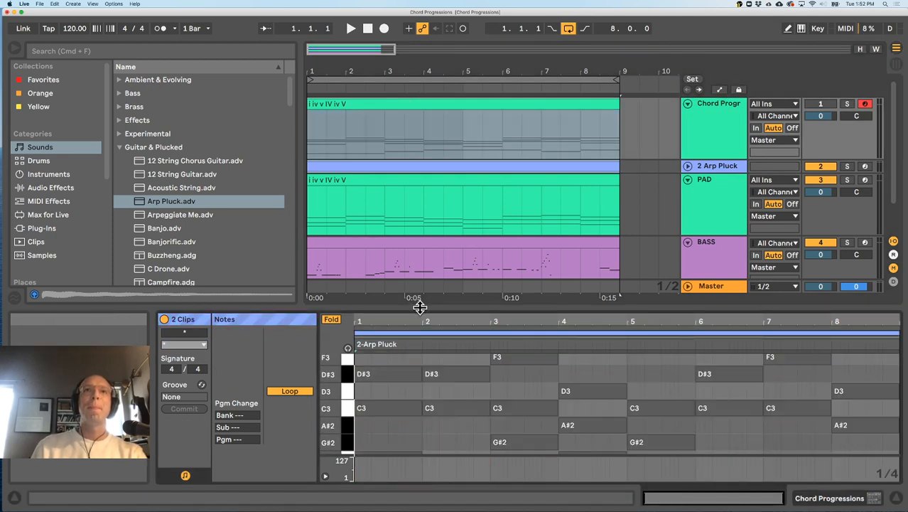
{"action": "left_click_drag", "start_coordinate": [420, 307], "coordinate": [429, 171]}
{"action": "scroll", "coordinate": [421, 274], "scroll_direction": "up", "scroll_amount": 3}
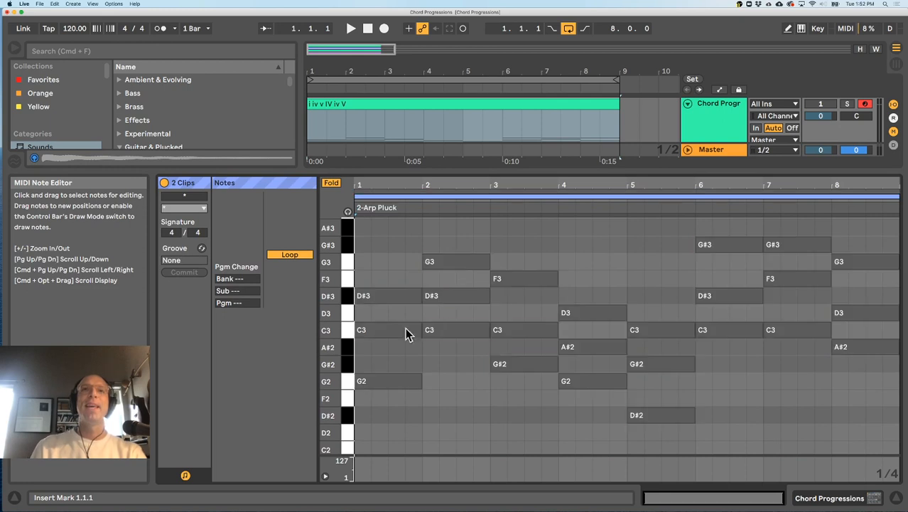
Listen to the chords and add eighth notes C3 at 1.1.1 and D#3 at 1.1.3 to the Arp Pluck clip
{"action": "key", "text": "space"}
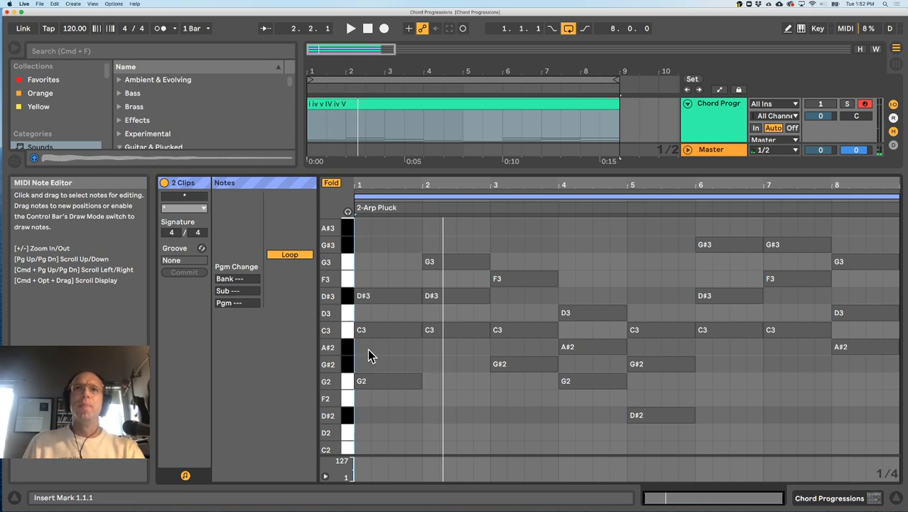
{"action": "left_click_drag", "start_coordinate": [370, 184], "coordinate": [373, 207]}
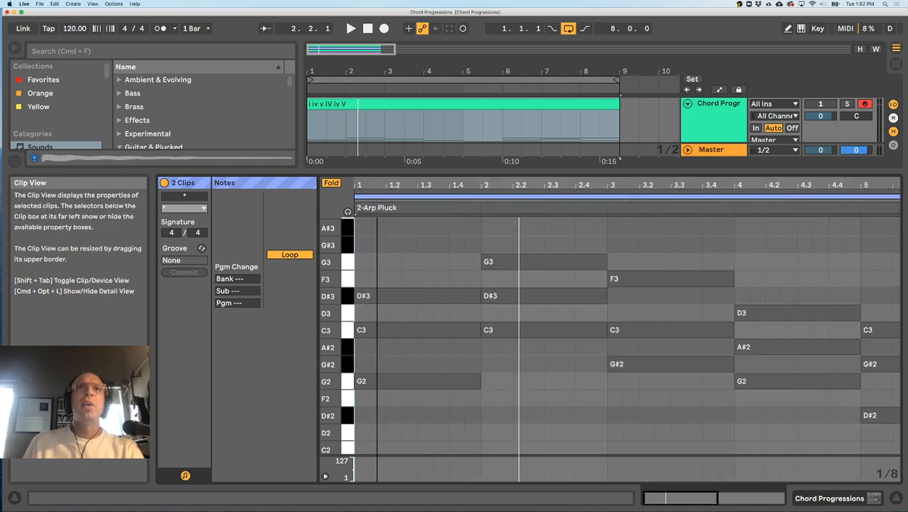
{"action": "double_click", "coordinate": [362, 313]}
{"action": "left_click_drag", "start_coordinate": [362, 313], "coordinate": [362, 326]}
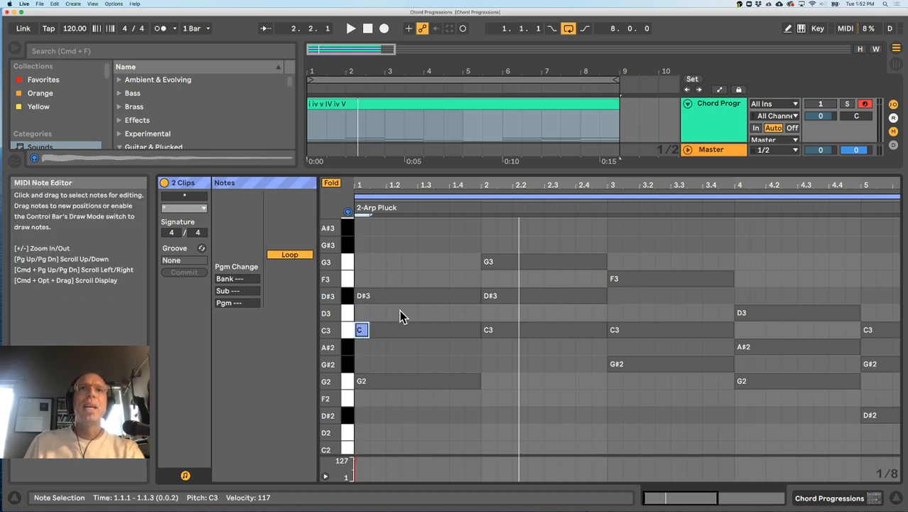
{"action": "double_click", "coordinate": [392, 312]}
{"action": "left_click_drag", "start_coordinate": [392, 311], "coordinate": [393, 297]}
{"action": "left_click", "coordinate": [386, 325]}
{"action": "left_click", "coordinate": [395, 297]}
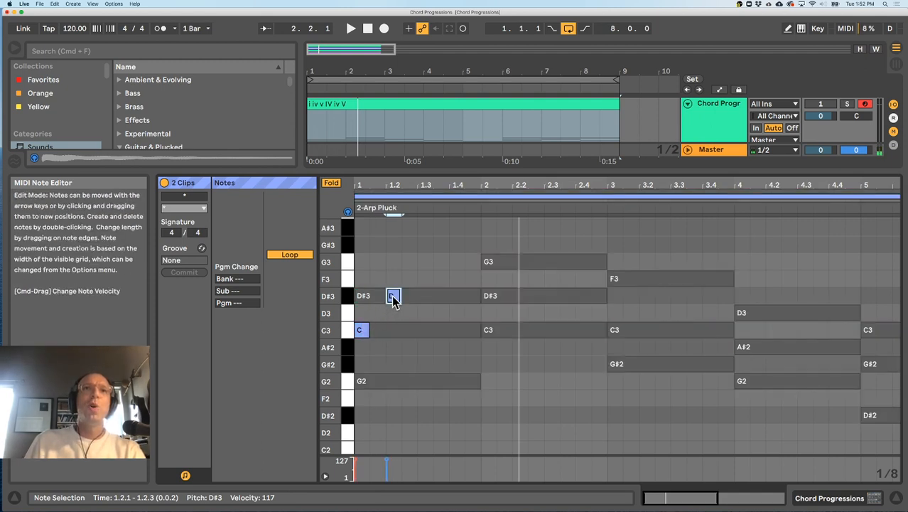
{"action": "left_click_drag", "start_coordinate": [393, 299], "coordinate": [381, 298]}
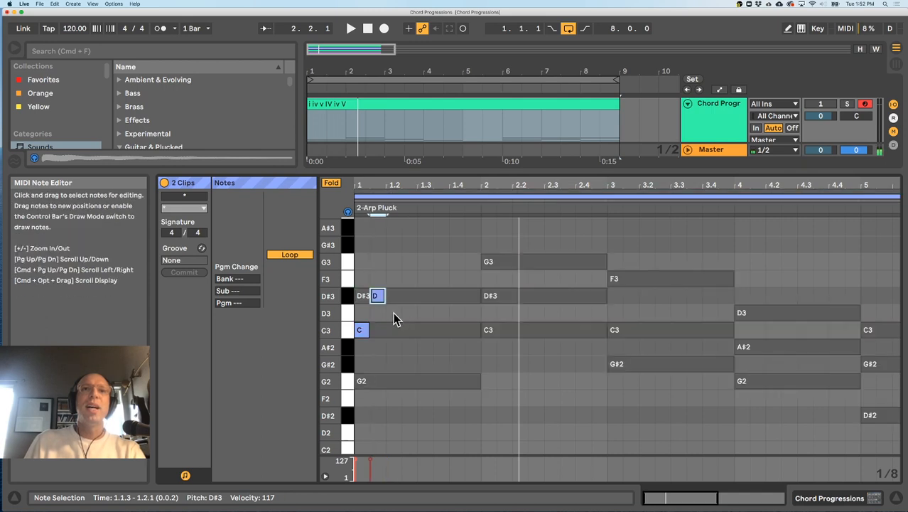
Continue the Arp Pluck line with eighth notes G2 at 1.2.1, C3 at 1.2.3, D3 at 1.3.1 and D#3 at 1.3.3
{"action": "left_click", "coordinate": [392, 346]}
{"action": "left_click_drag", "start_coordinate": [358, 329], "coordinate": [415, 330]}
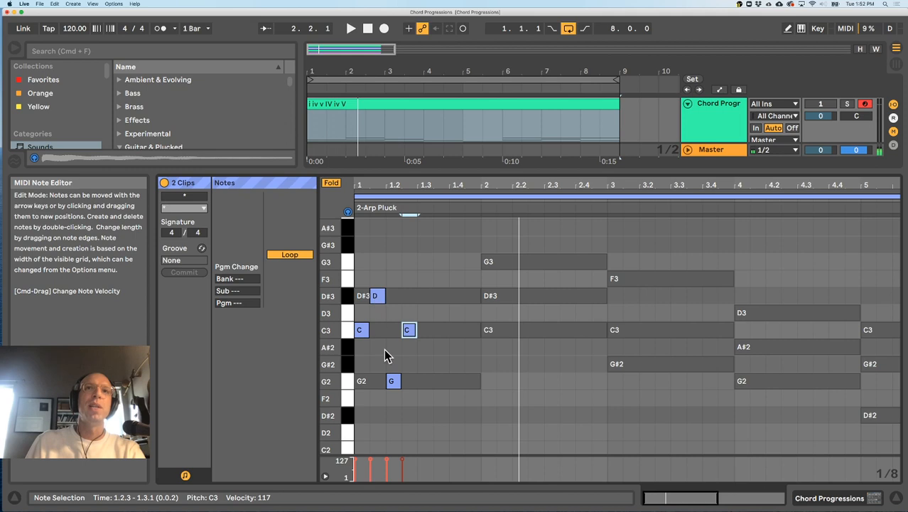
{"action": "left_click_drag", "start_coordinate": [409, 331], "coordinate": [441, 301]}
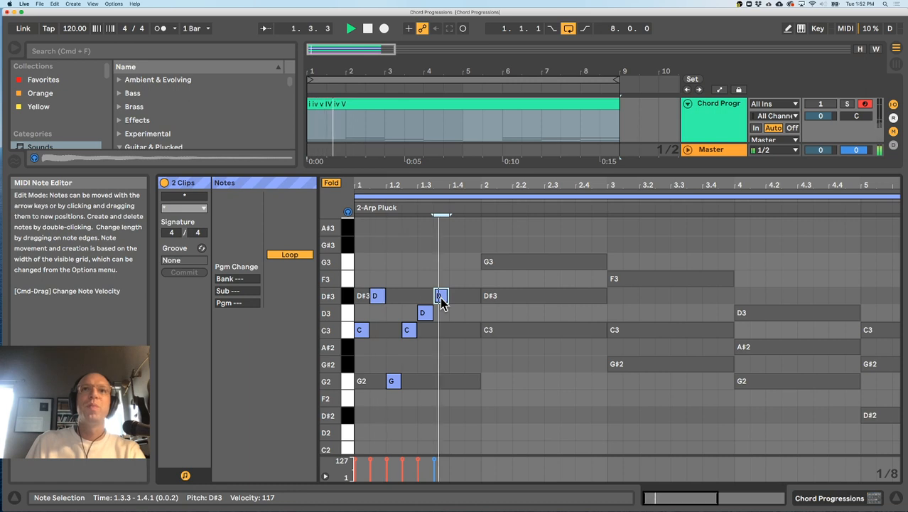
Delete the G2 note at 1.2.1 from the Arp Pluck line and play the phrase back
{"action": "left_click", "coordinate": [418, 384]}
{"action": "left_click", "coordinate": [394, 380]}
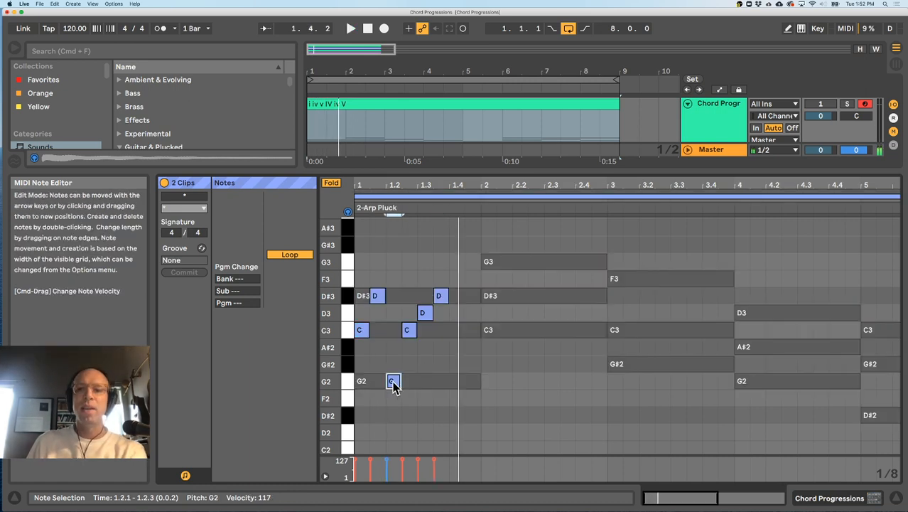
{"action": "key", "text": "Delete"}
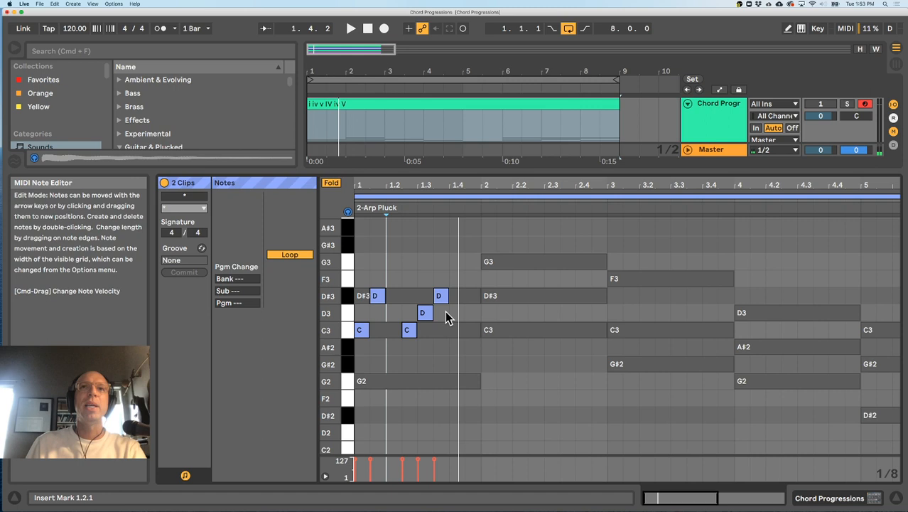
{"action": "key", "text": "space"}
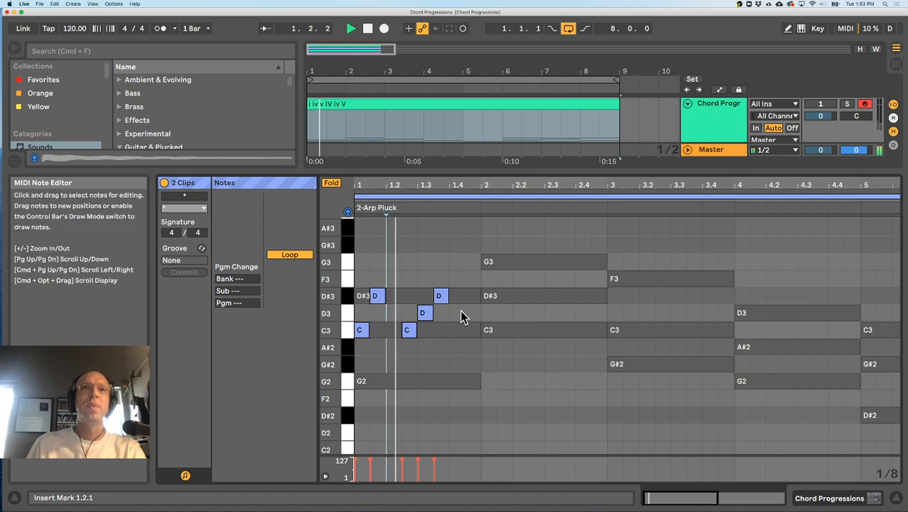
{"action": "left_click", "coordinate": [462, 329]}
{"action": "key", "text": "space"}
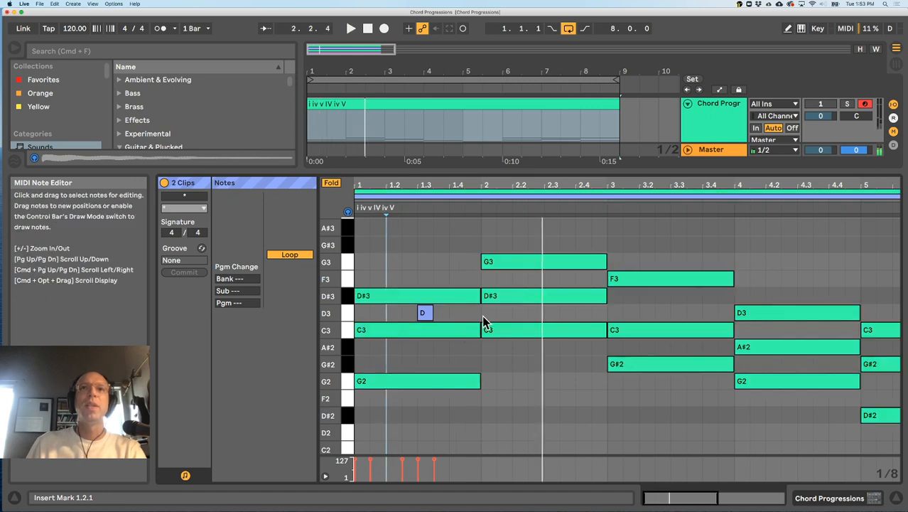
Try repeating the C3, D3, D#3 eighth-note figure starting at 1.4.1 and at 1.4.3 in the Arp Pluck clip
{"action": "left_click", "coordinate": [426, 317]}
{"action": "left_click_drag", "start_coordinate": [410, 273], "coordinate": [456, 336]}
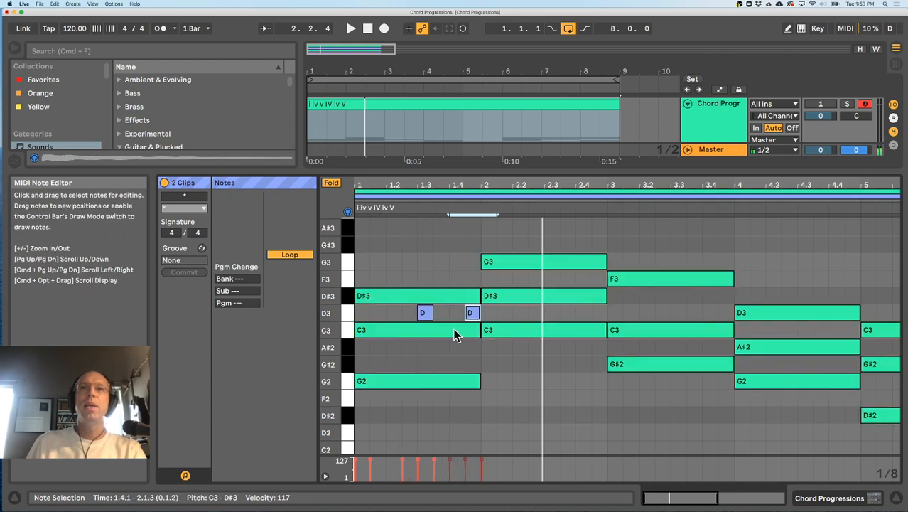
{"action": "key", "text": "space"}
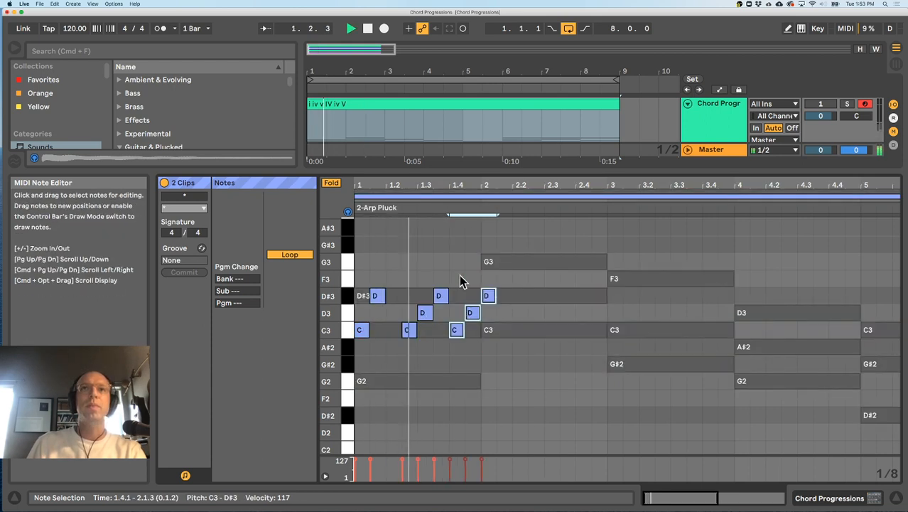
{"action": "left_click_drag", "start_coordinate": [457, 333], "coordinate": [471, 332]}
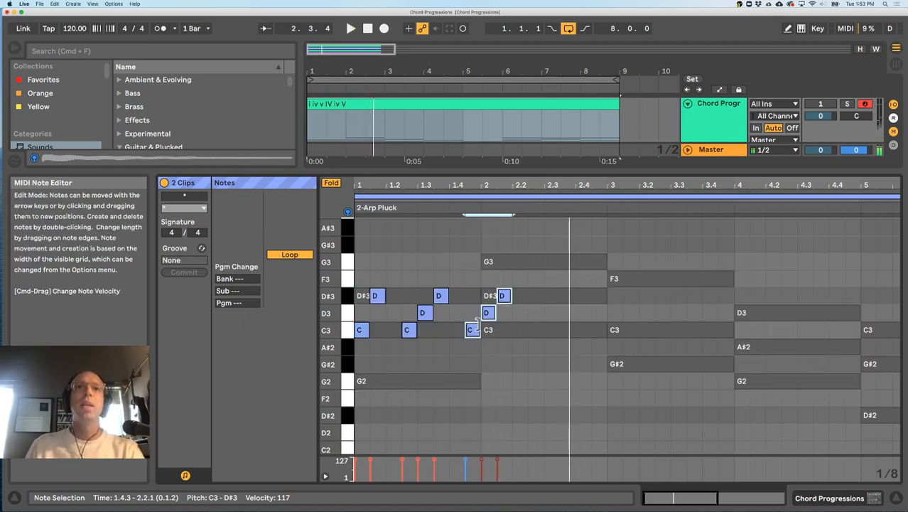
{"action": "key", "text": "Delete"}
Play the Arp Pluck phrase against the chords from the start and listen to bar 1
{"action": "key", "text": "space"}
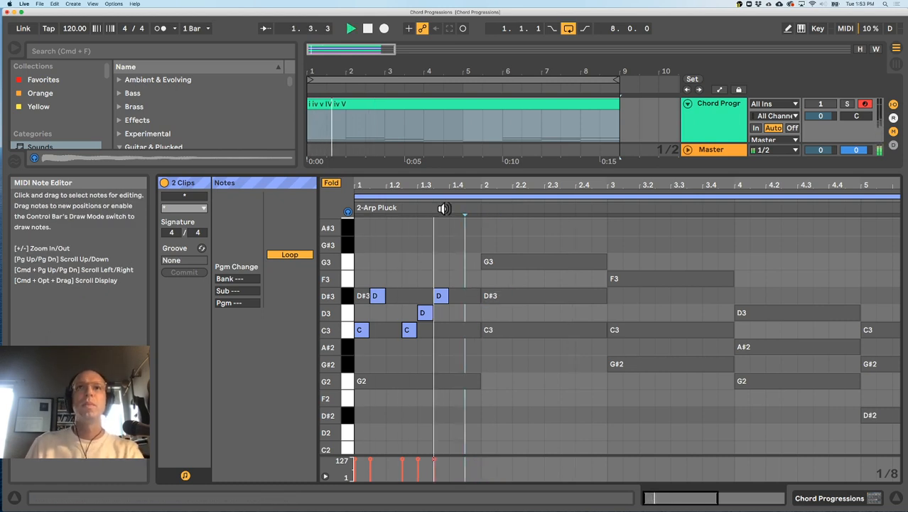
{"action": "left_click_drag", "start_coordinate": [435, 185], "coordinate": [470, 184]}
{"action": "key", "text": "space"}
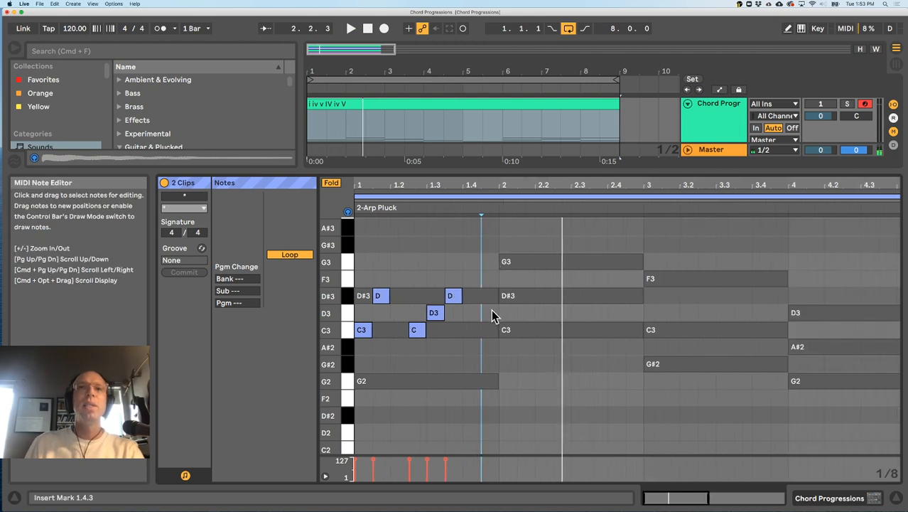
{"action": "key", "text": "space"}
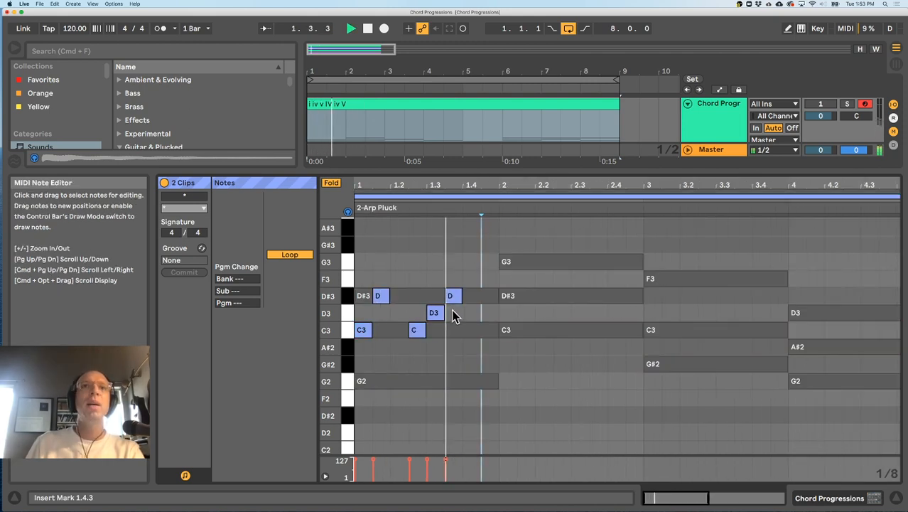
Try moving the C3 note at 1.2.3 to 1.2.1 in the Arp Pluck line and play the phrase back
{"action": "left_click", "coordinate": [436, 314]}
{"action": "key", "text": "space"}
{"action": "left_click", "coordinate": [416, 330]}
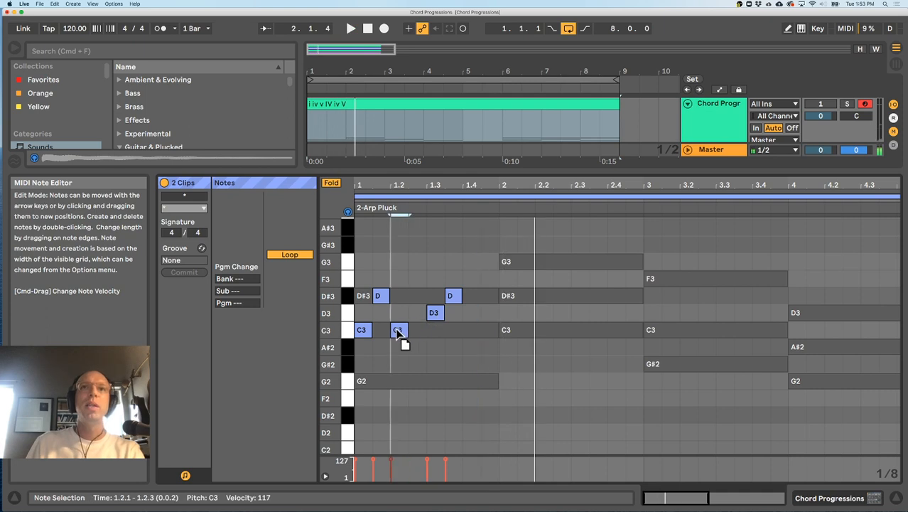
{"action": "key", "text": "space"}
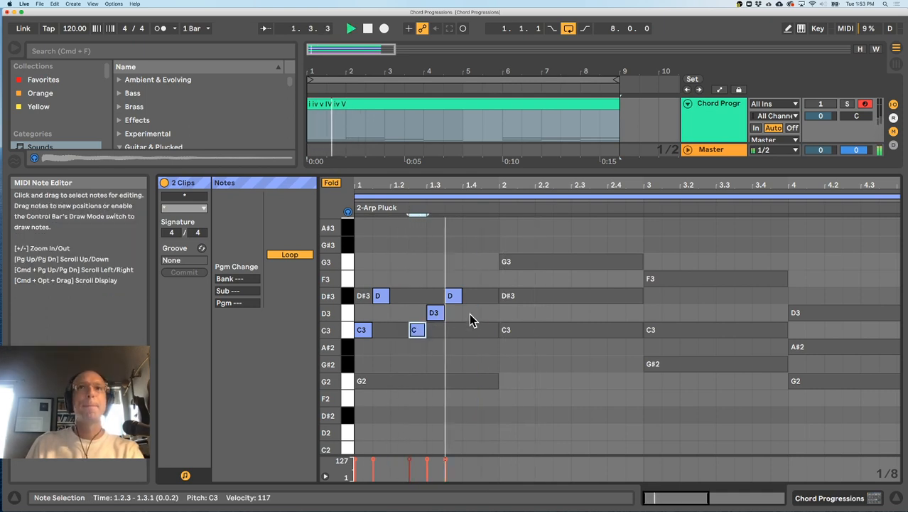
{"action": "key", "text": "space"}
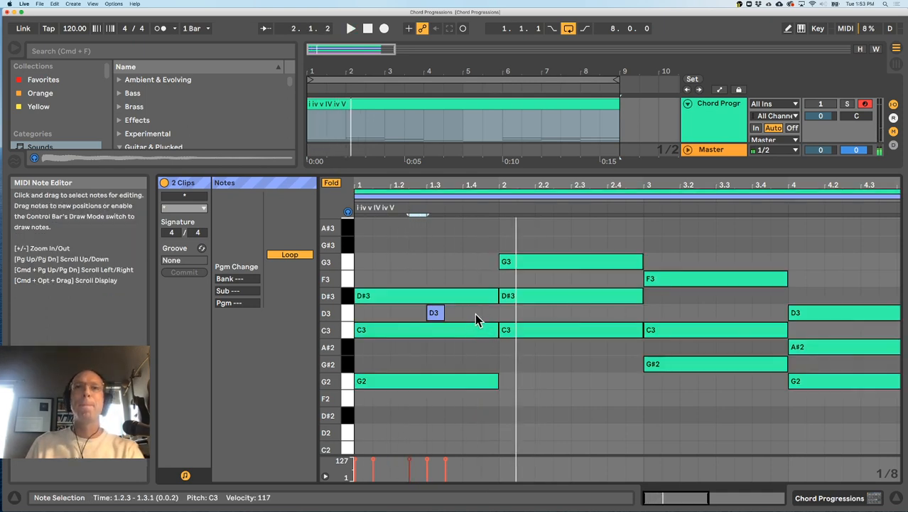
Add a C3 eighth note at 1.4.3 in the Arp Pluck line and delete the trial notes drawn after it in bar 2
{"action": "double_click", "coordinate": [488, 312]}
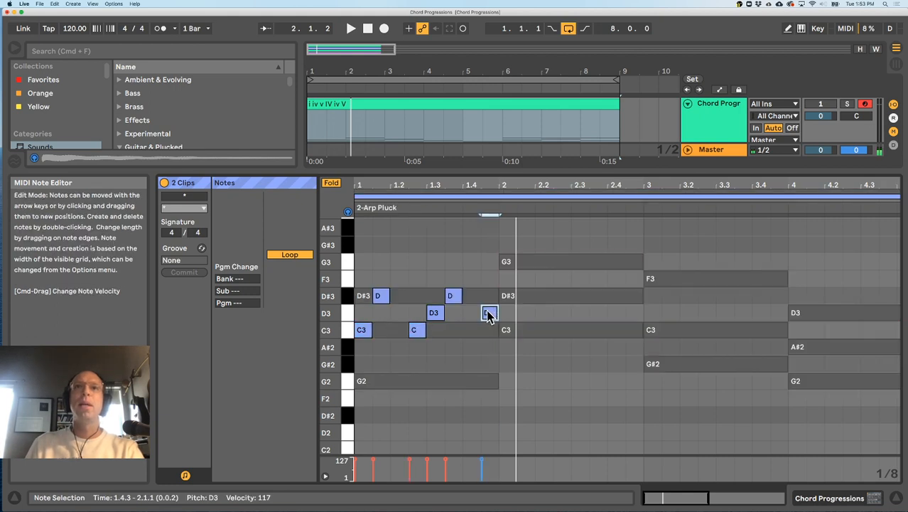
{"action": "left_click_drag", "start_coordinate": [489, 334], "coordinate": [532, 299]}
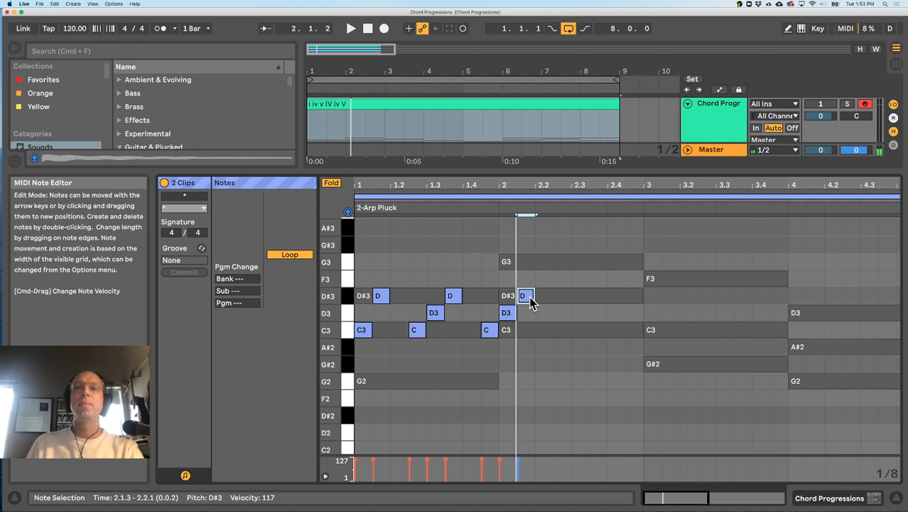
{"action": "left_click_drag", "start_coordinate": [527, 301], "coordinate": [551, 282]}
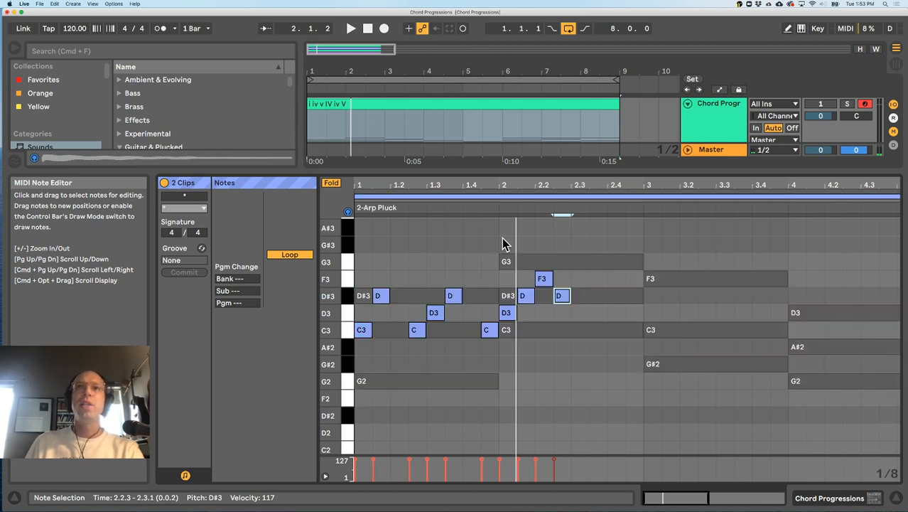
{"action": "key", "text": "Delete"}
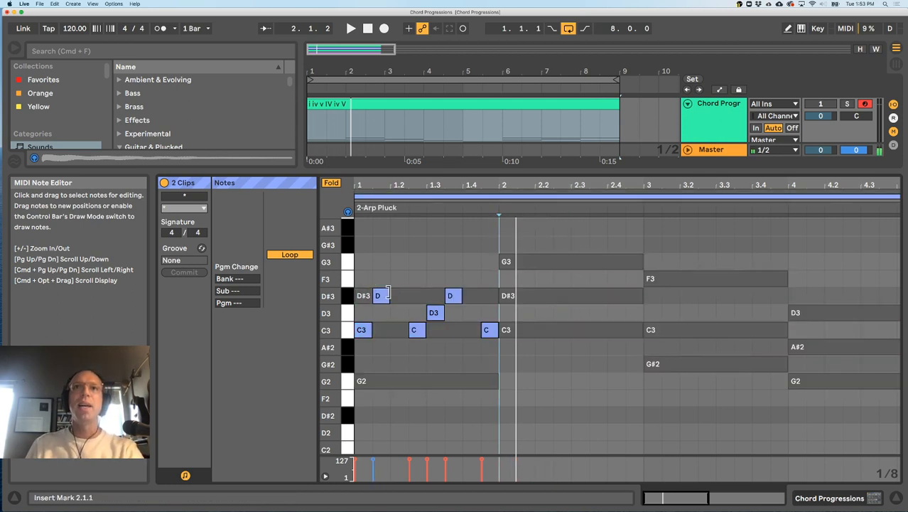
Draw an eighth-note run D3, D#3, F3, D#3, D3, C3 starting at 2.1.1 in the Arp Pluck clip
{"action": "scroll", "coordinate": [538, 332], "scroll_direction": "down", "scroll_amount": 10}
{"action": "scroll", "coordinate": [538, 332], "scroll_direction": "up", "scroll_amount": 10}
{"action": "scroll", "coordinate": [539, 331], "scroll_direction": "up", "scroll_amount": 1}
{"action": "scroll", "coordinate": [436, 355], "scroll_direction": "down", "scroll_amount": 3}
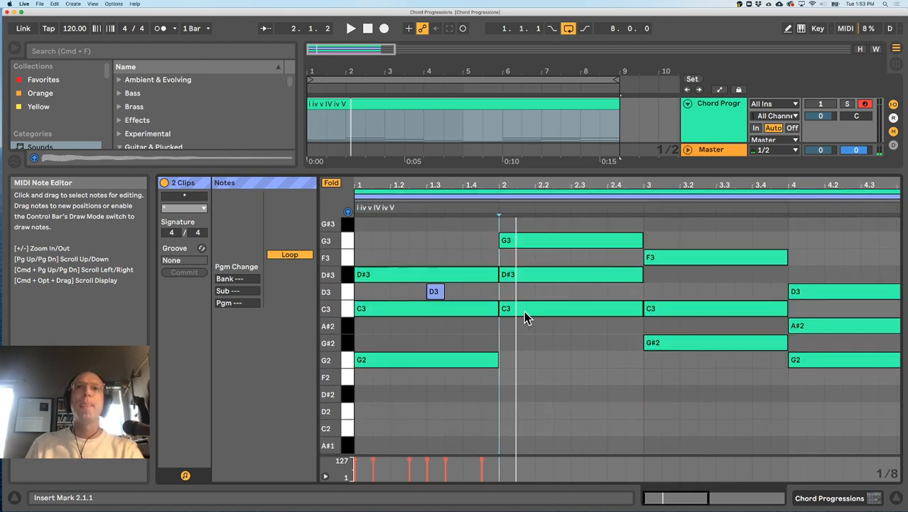
{"action": "double_click", "coordinate": [506, 291]}
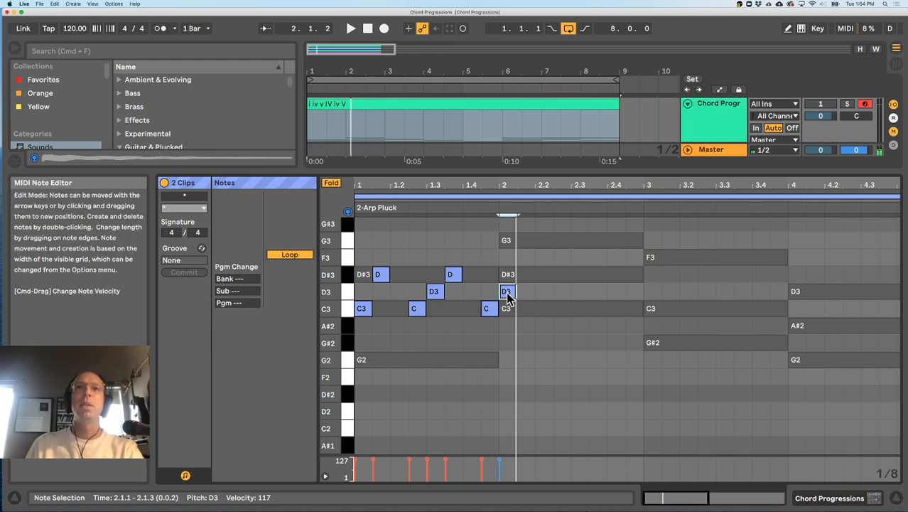
{"action": "double_click", "coordinate": [524, 275]}
{"action": "double_click", "coordinate": [542, 257]}
{"action": "double_click", "coordinate": [562, 276]}
{"action": "double_click", "coordinate": [576, 292]}
{"action": "double_click", "coordinate": [597, 309]}
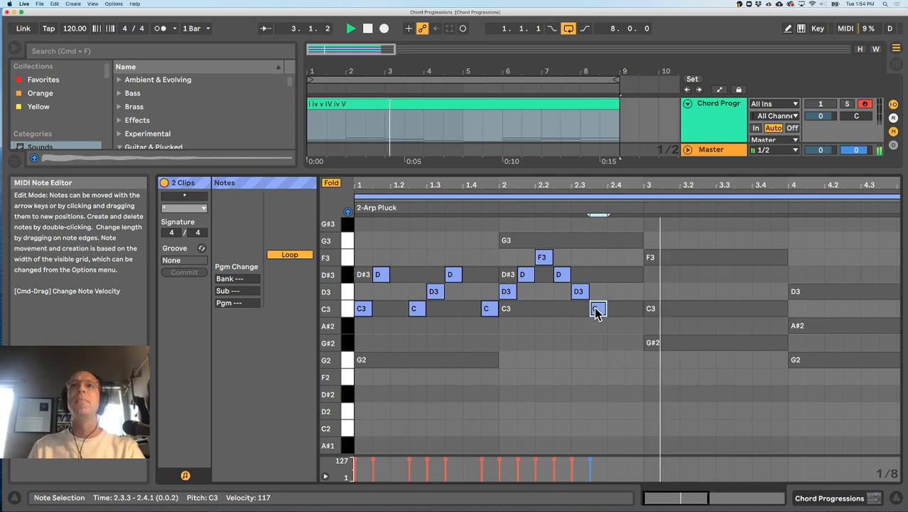
Shift the F3, D#3, D3 and C3 notes at the end of the run one eighth later, starting at 2.2.3, and play back
{"action": "double_click", "coordinate": [560, 275], "text": "shift"}
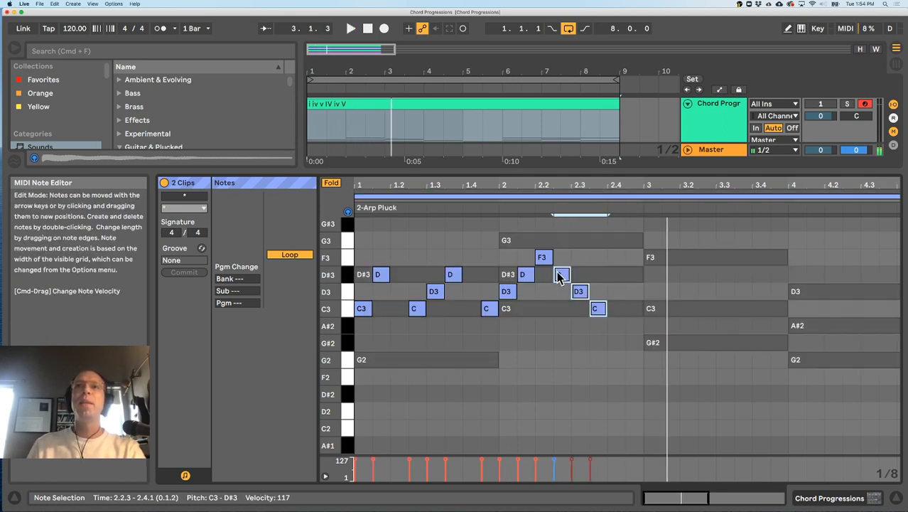
{"action": "left_click_drag", "start_coordinate": [566, 275], "coordinate": [590, 290]}
{"action": "key", "text": "space"}
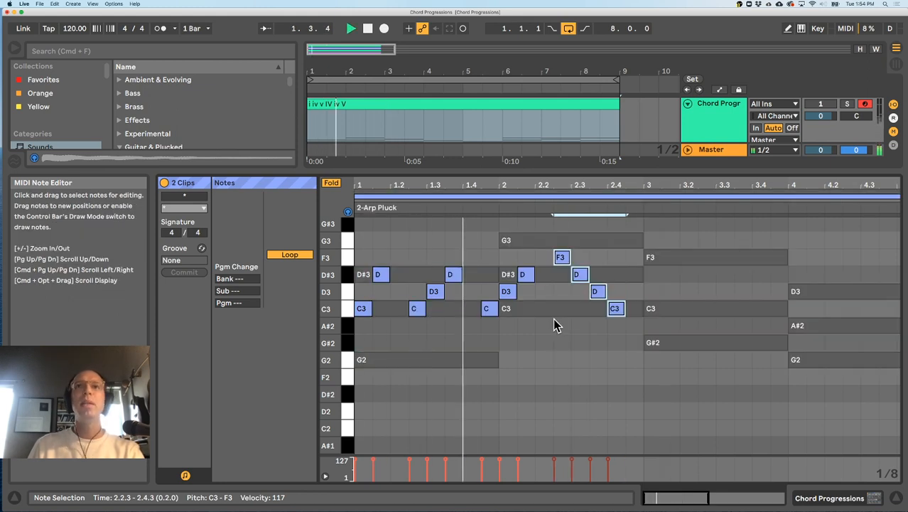
Lengthen the C3 at 1.4.3 to a quarter note, move D3 to 2.1.3 and D#3 to 2.2.1, and play the phrase
{"action": "left_click_drag", "start_coordinate": [494, 308], "coordinate": [541, 283]}
{"action": "double_click", "coordinate": [526, 293]}
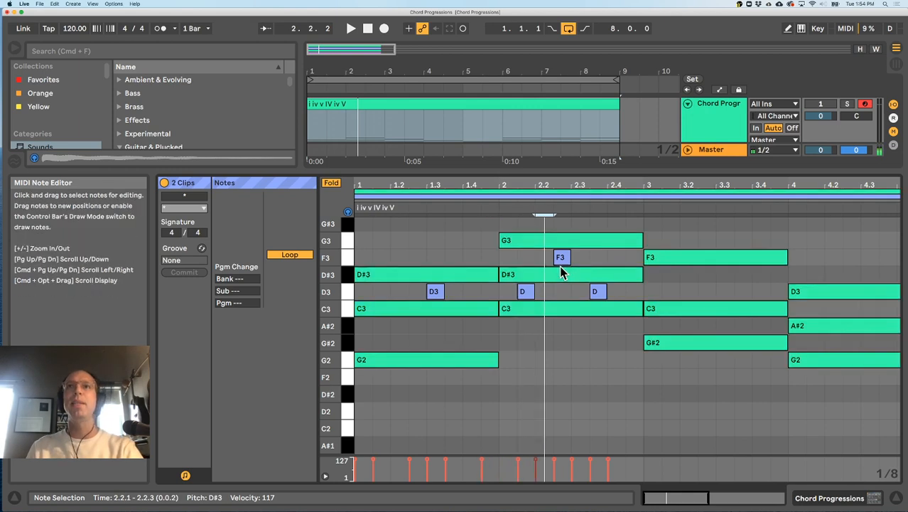
{"action": "key", "text": "space"}
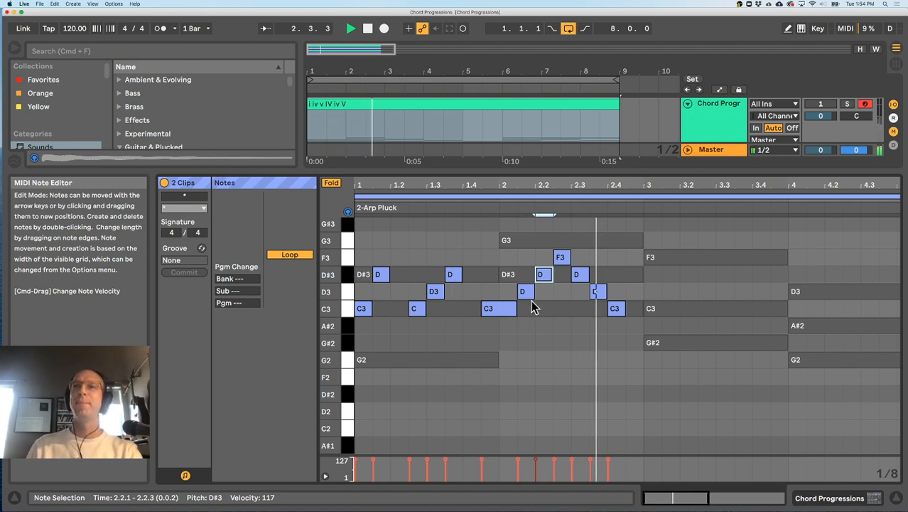
{"action": "key", "text": "space"}
Shift the closing D#3, D3 and C3 to start at 2.3.3, extend the F3 at 2.2.3 to a quarter note, and play back
{"action": "left_click_drag", "start_coordinate": [578, 275], "coordinate": [633, 310]}
{"action": "key", "text": "space"}
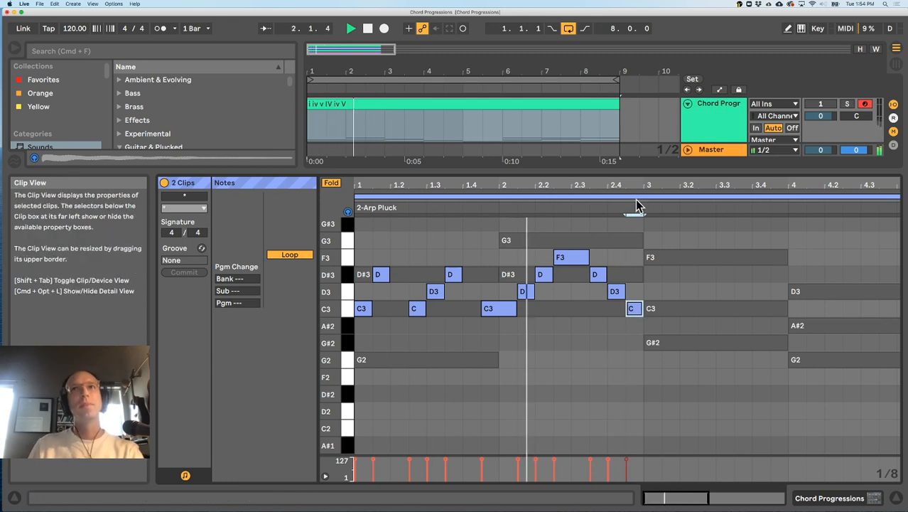
{"action": "key", "text": "space"}
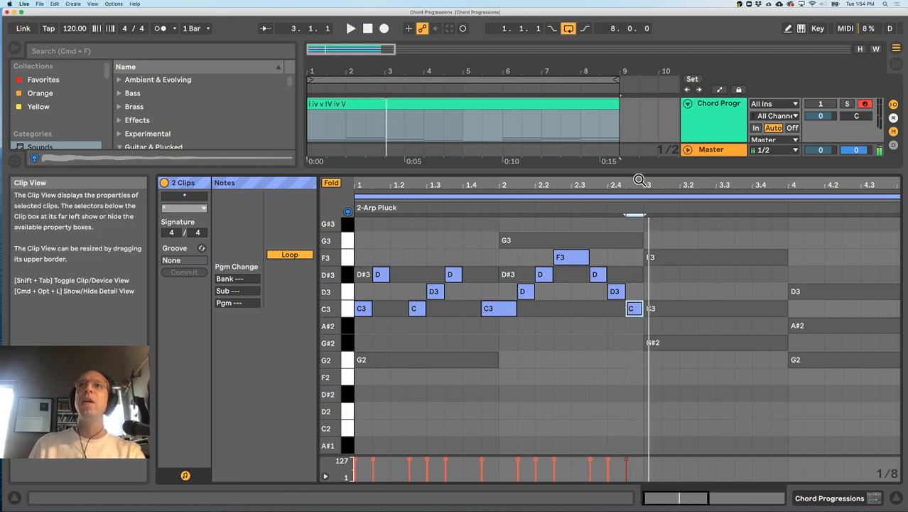
Duplicate the two-bar Arp Pluck phrase three times so it fills all eight bars
{"action": "left_click_drag", "start_coordinate": [639, 182], "coordinate": [639, 135]}
{"action": "left_click_drag", "start_coordinate": [489, 327], "coordinate": [367, 245]}
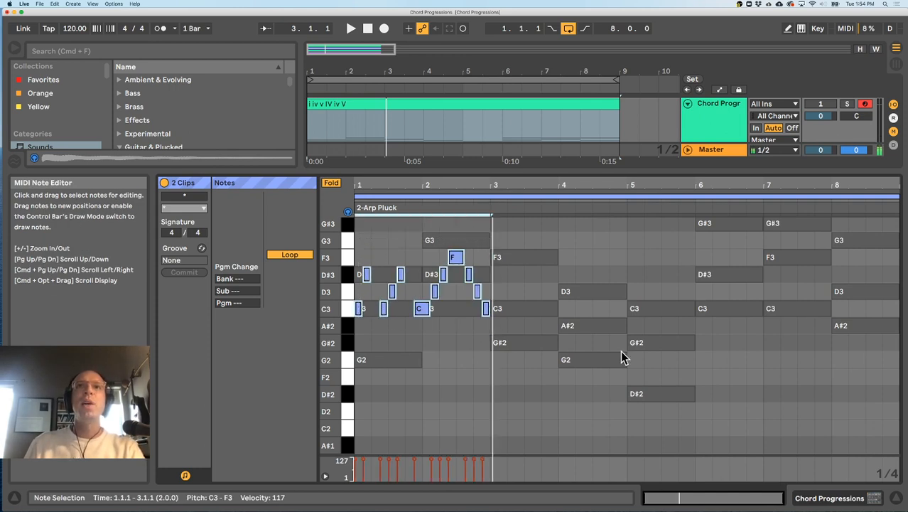
{"action": "key", "text": "super+d"}
{"action": "key", "text": "super+d"}
{"action": "key", "text": "super+d"}
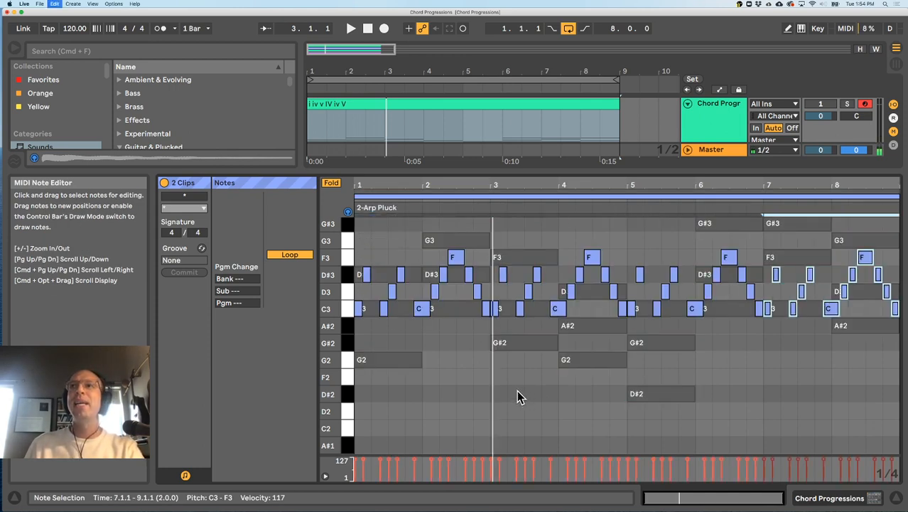
Play the duplicated Arp Pluck phrase against the whole eight-bar chord progression from the start
{"action": "left_click_drag", "start_coordinate": [358, 239], "coordinate": [897, 327]}
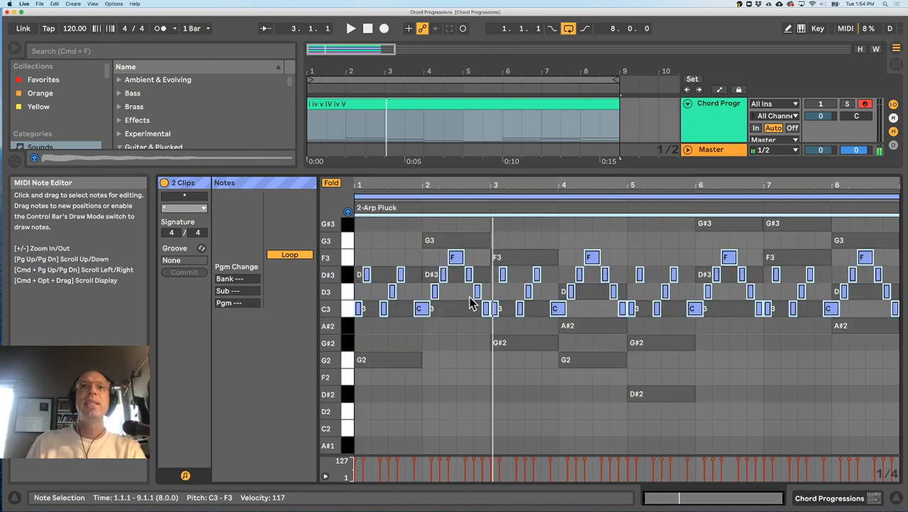
{"action": "left_click", "coordinate": [605, 331]}
{"action": "key", "text": "space"}
{"action": "left_click", "coordinate": [456, 343]}
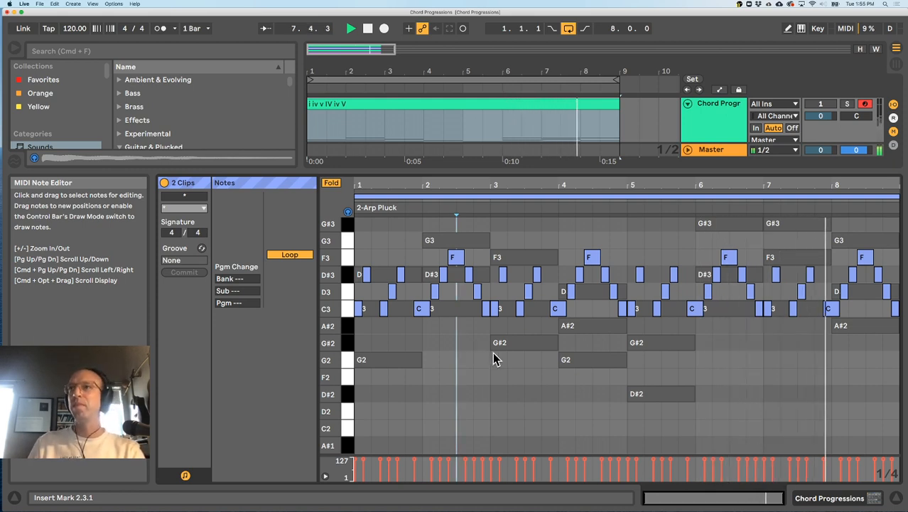
{"action": "key", "text": "space"}
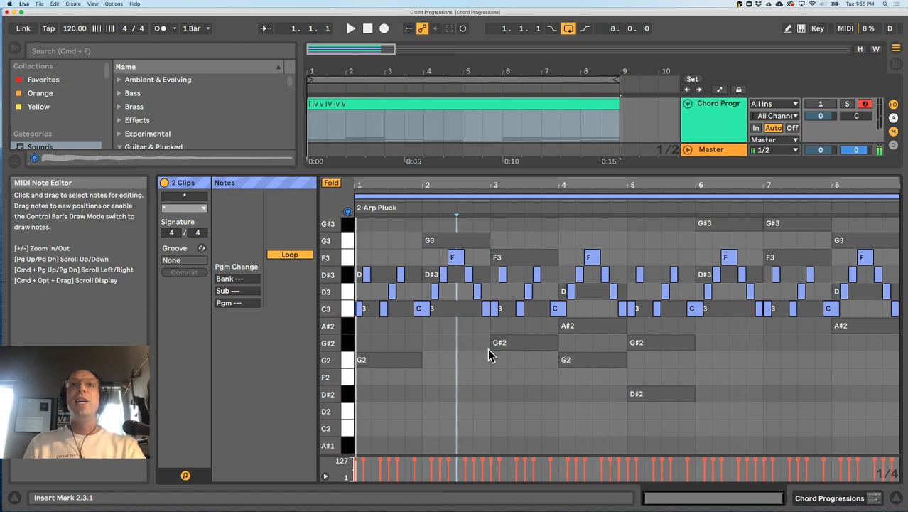
Try transposing all the Arp Pluck notes up one octave and play them against the chords
{"action": "left_click", "coordinate": [878, 287]}
{"action": "scroll", "coordinate": [878, 287], "scroll_direction": "down", "scroll_amount": 1}
{"action": "scroll", "coordinate": [878, 287], "scroll_direction": "up", "scroll_amount": 1}
{"action": "left_click", "coordinate": [477, 299]}
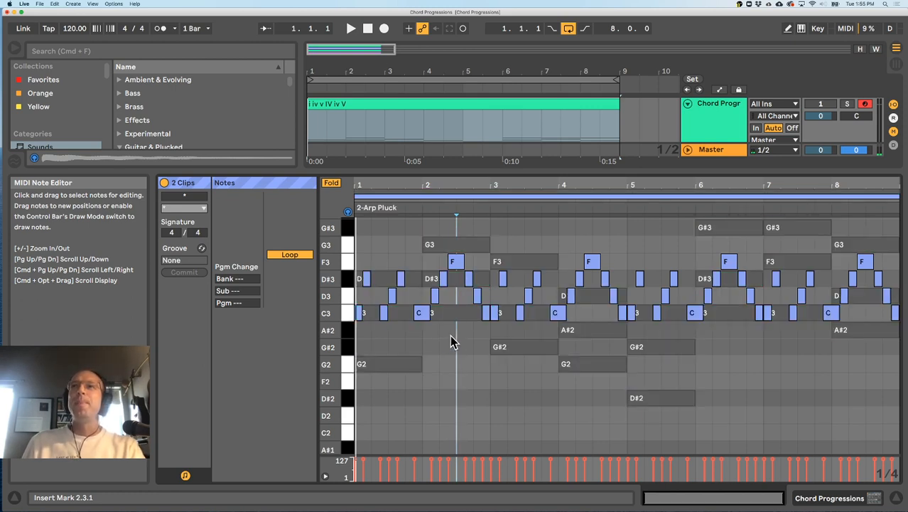
{"action": "left_click_drag", "start_coordinate": [359, 228], "coordinate": [896, 342]}
{"action": "key", "text": "shift+Up"}
{"action": "key", "text": "space"}
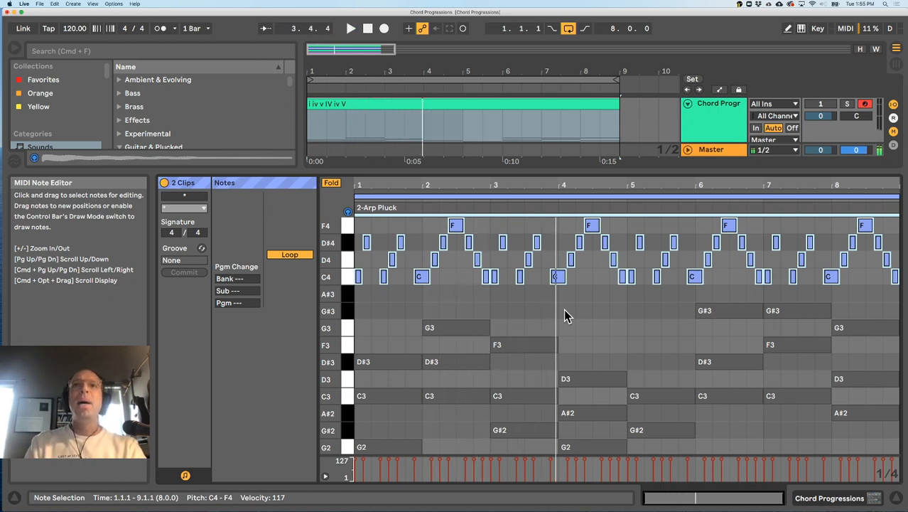
Return the whole Arp Pluck line to its original octave starting on C3 and deselect the notes
{"action": "key", "text": "shift+Down"}
{"action": "scroll", "coordinate": [572, 308], "scroll_direction": "down", "scroll_amount": 3}
{"action": "scroll", "coordinate": [488, 253], "scroll_direction": "up", "scroll_amount": 3}
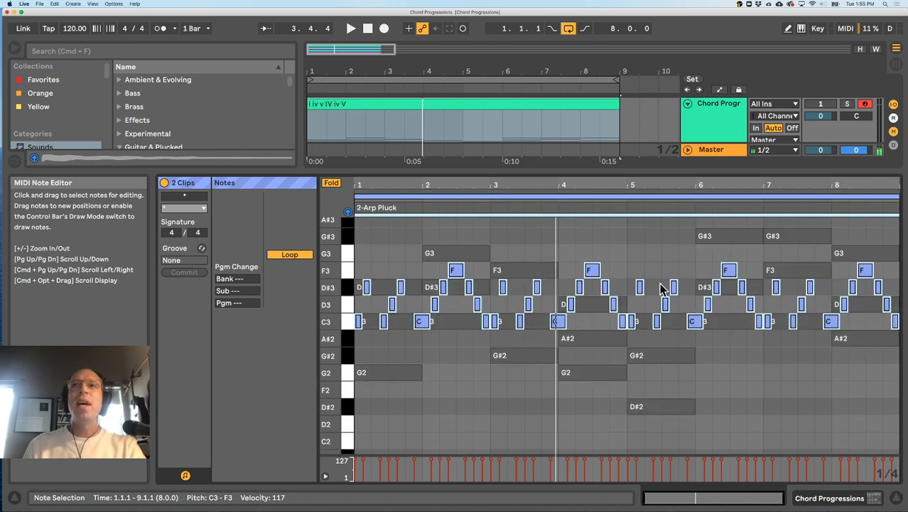
{"action": "key", "text": "shift+Down"}
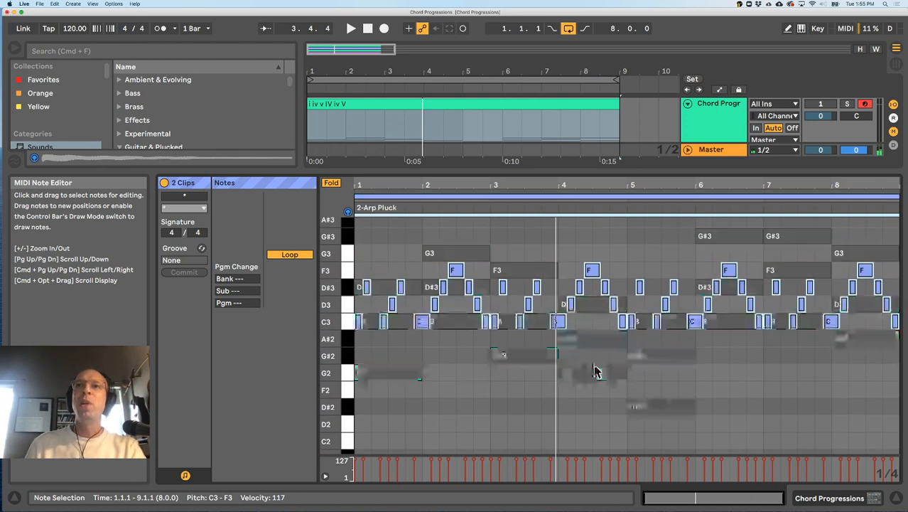
{"action": "key", "text": "shift+Up"}
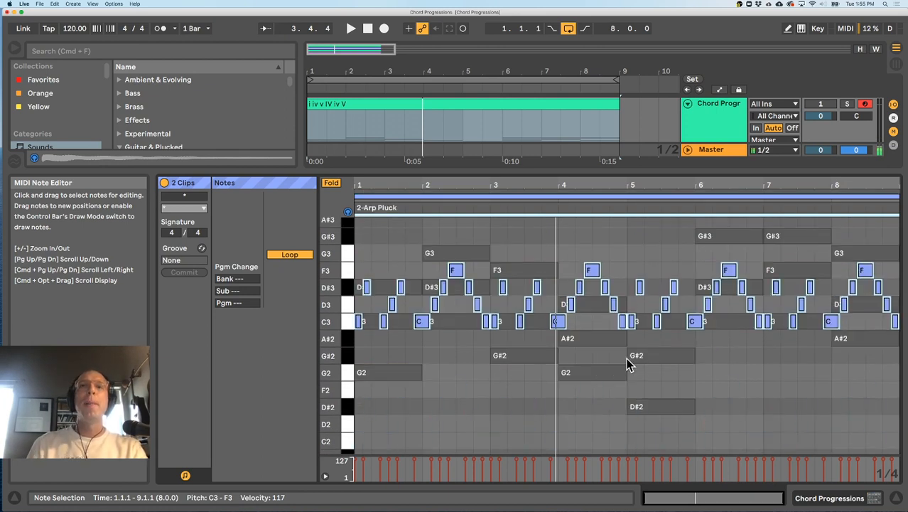
{"action": "left_click", "coordinate": [714, 355]}
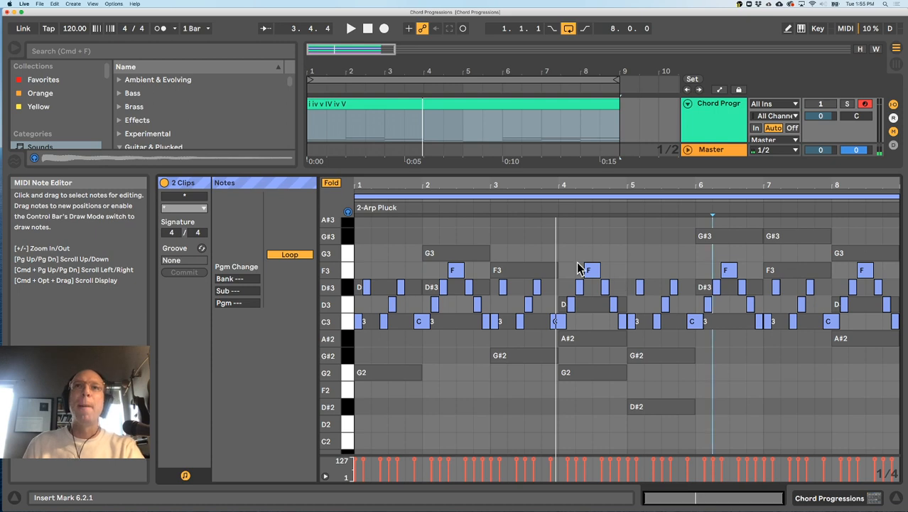
Transpose the Arp Pluck phrase in bars 3 and 4 up so that it starts on F3
{"action": "key", "text": "space"}
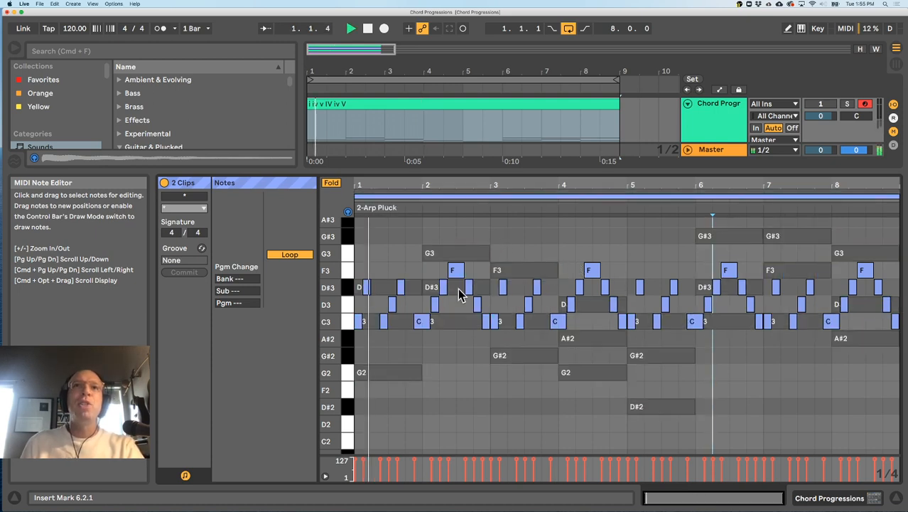
{"action": "left_click", "coordinate": [493, 244]}
{"action": "left_click_drag", "start_coordinate": [494, 243], "coordinate": [628, 334]}
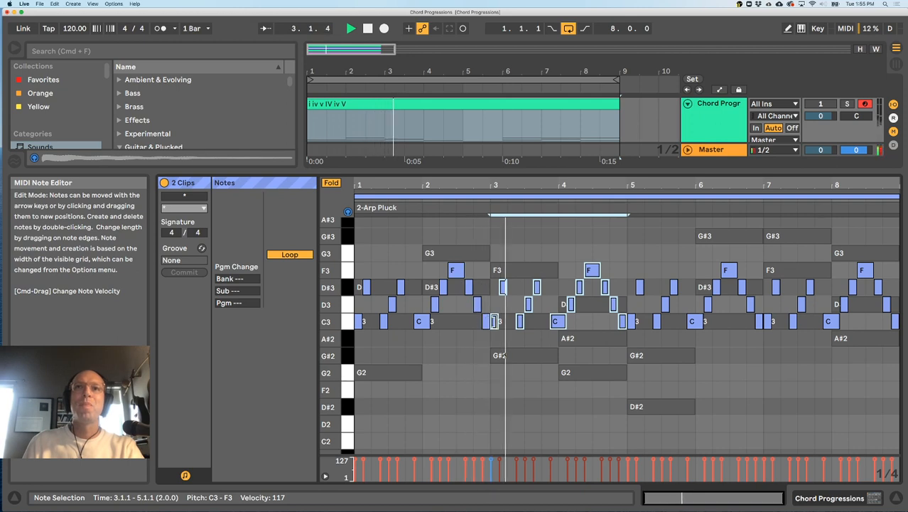
{"action": "scroll", "coordinate": [498, 340], "scroll_direction": "down", "scroll_amount": 3}
{"action": "scroll", "coordinate": [497, 334], "scroll_direction": "up", "scroll_amount": 2}
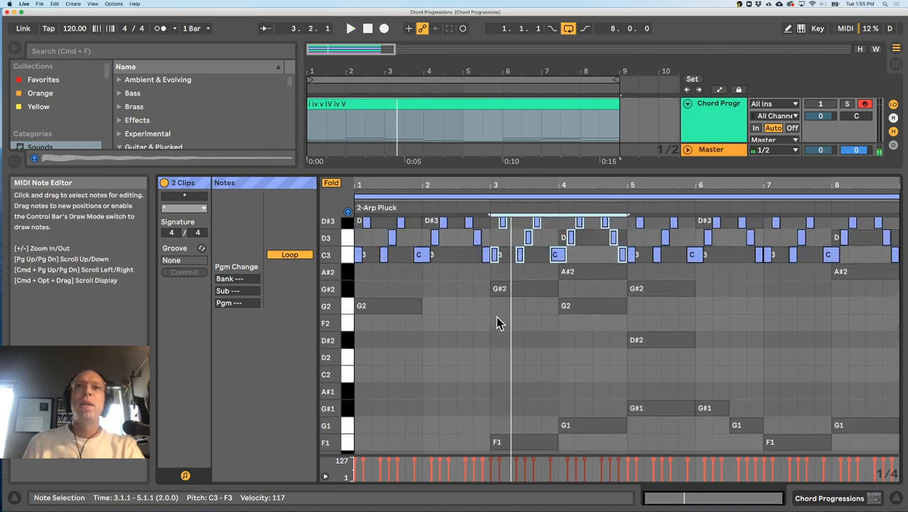
{"action": "scroll", "coordinate": [483, 320], "scroll_direction": "up", "scroll_amount": 1}
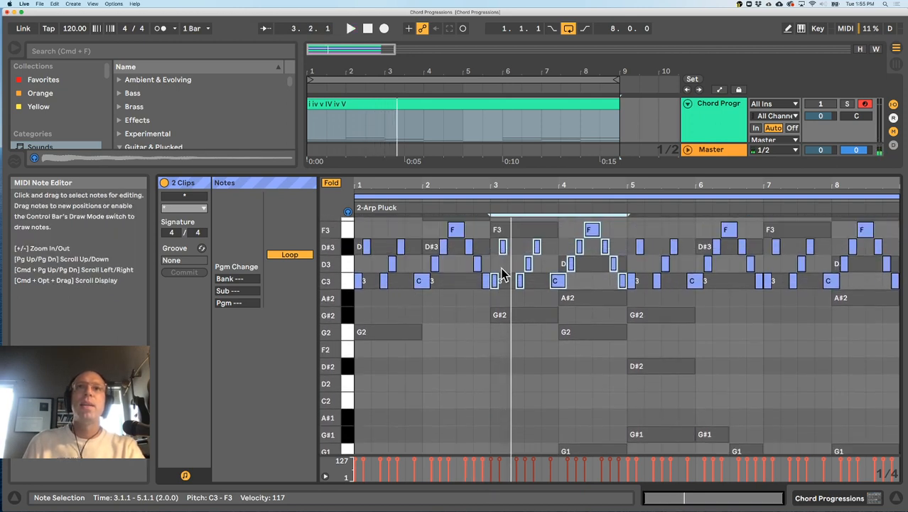
{"action": "left_click_drag", "start_coordinate": [495, 282], "coordinate": [498, 236]}
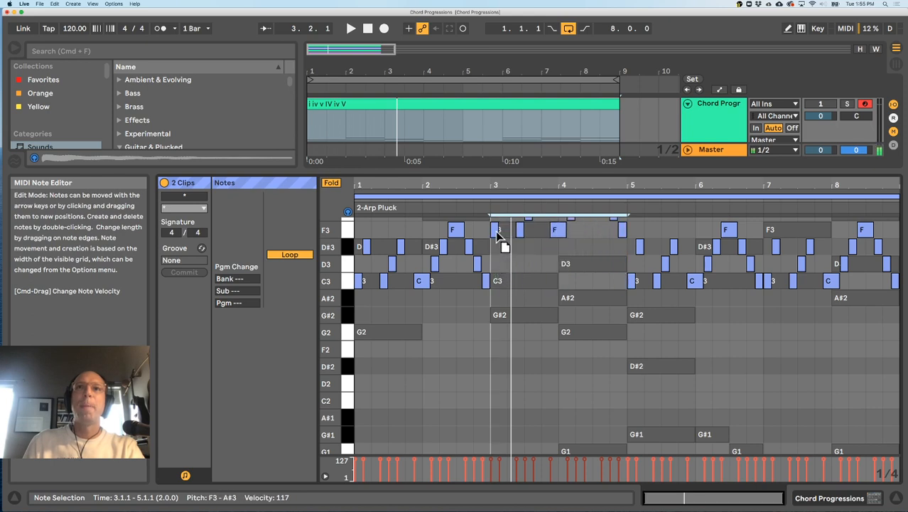
Compare the bass roots with the starting notes of the Arp Pluck phrases and play the line from the beginning
{"action": "scroll", "coordinate": [516, 361], "scroll_direction": "down", "scroll_amount": 5}
{"action": "left_click", "coordinate": [397, 387]}
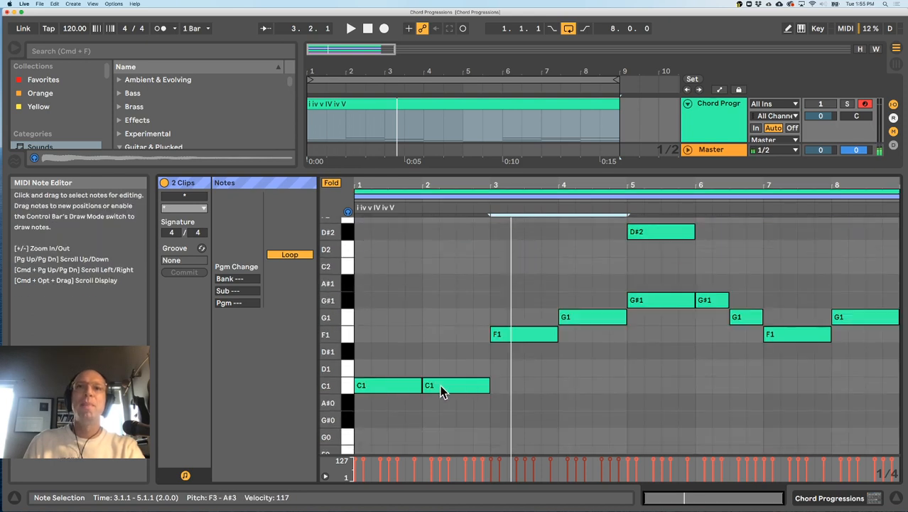
{"action": "scroll", "coordinate": [504, 334], "scroll_direction": "up", "scroll_amount": 7}
{"action": "left_click", "coordinate": [361, 344]}
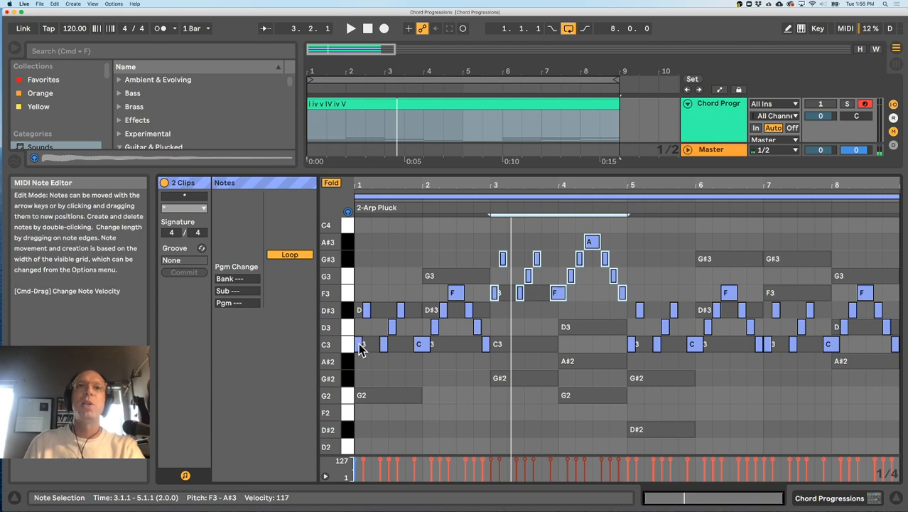
{"action": "key", "text": "space"}
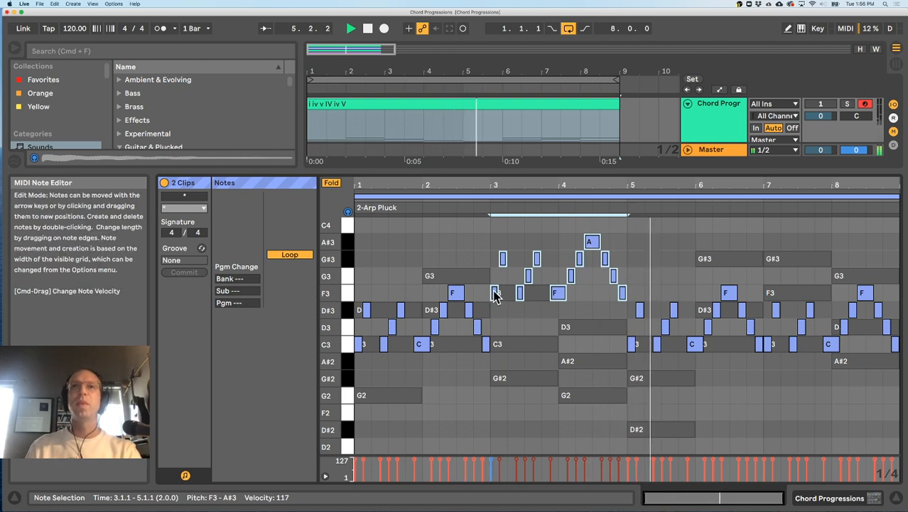
Transpose the Arp Pluck phrase in bars 3 and 4 back down so that it starts on C3
{"action": "left_click_drag", "start_coordinate": [493, 291], "coordinate": [496, 346]}
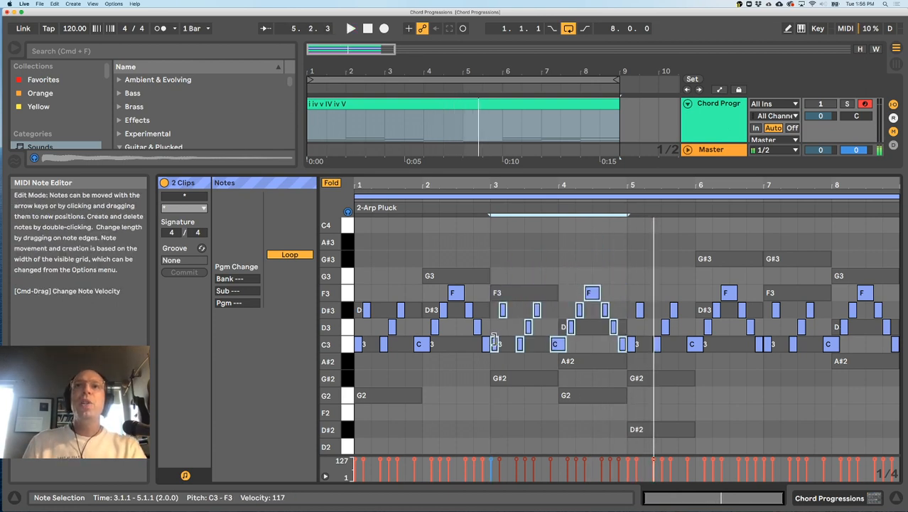
{"action": "scroll", "coordinate": [453, 334], "scroll_direction": "down", "scroll_amount": 1}
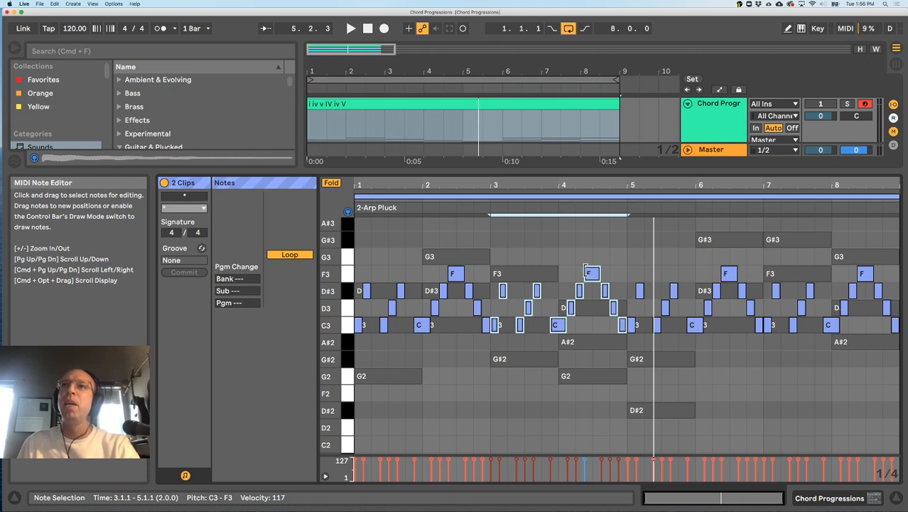
{"action": "left_click", "coordinate": [591, 382]}
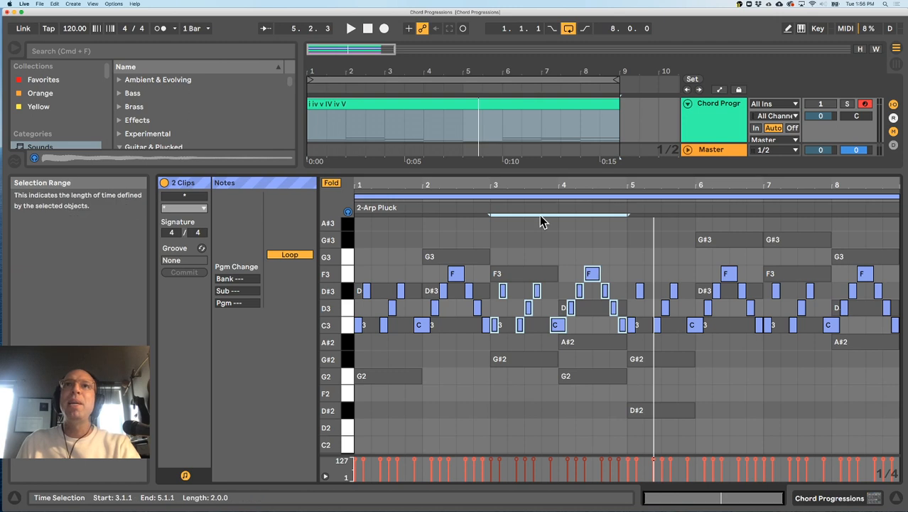
Switch to editing the chord progression clip and double all its notes one octave higher, keeping the original octave
{"action": "left_click", "coordinate": [531, 194]}
{"action": "left_click_drag", "start_coordinate": [884, 440], "coordinate": [365, 187]}
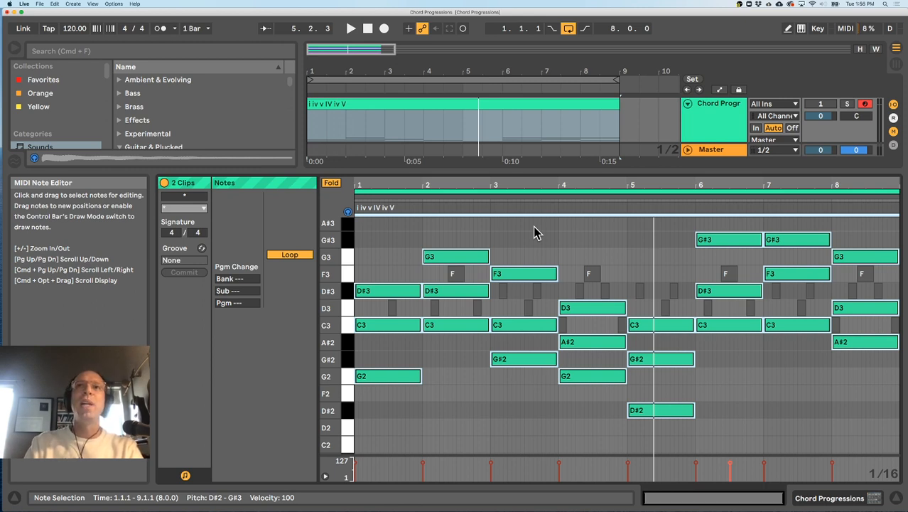
{"action": "key", "text": "Up"}
{"action": "key", "text": "super+z"}
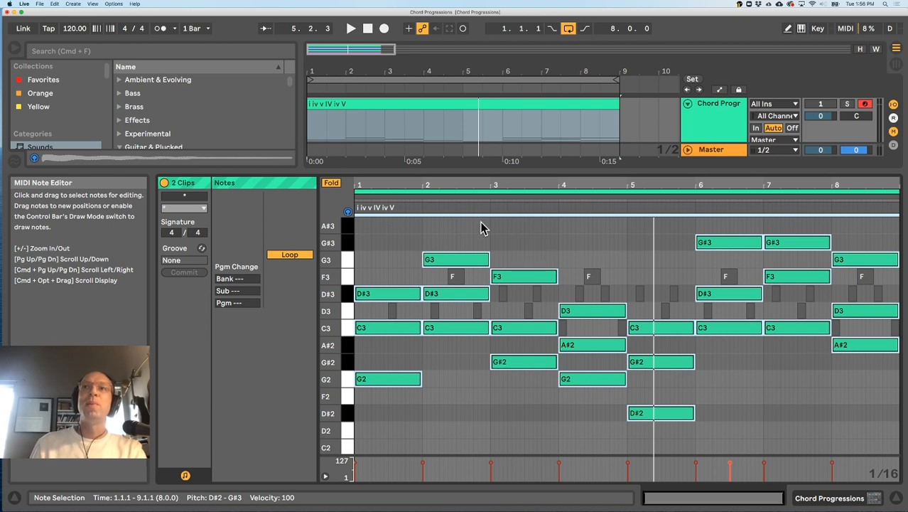
{"action": "key", "text": "super+a"}
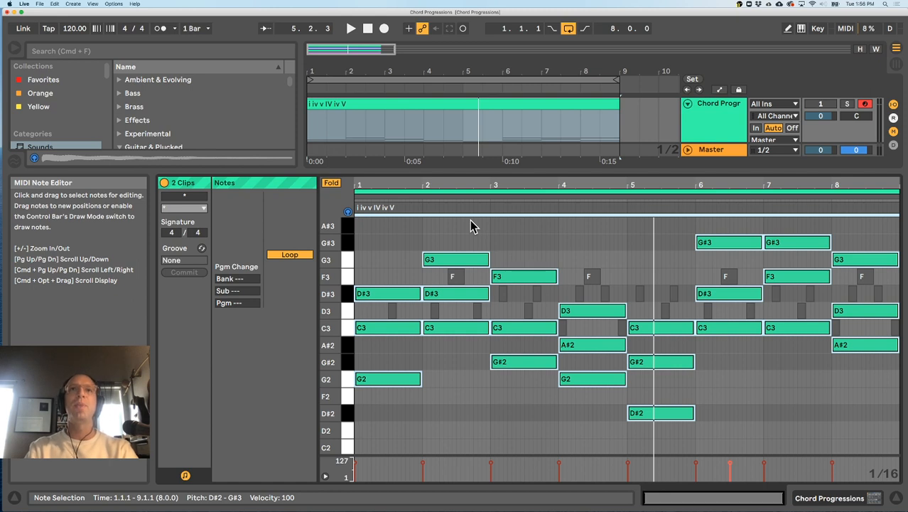
{"action": "key", "text": "shift+Up"}
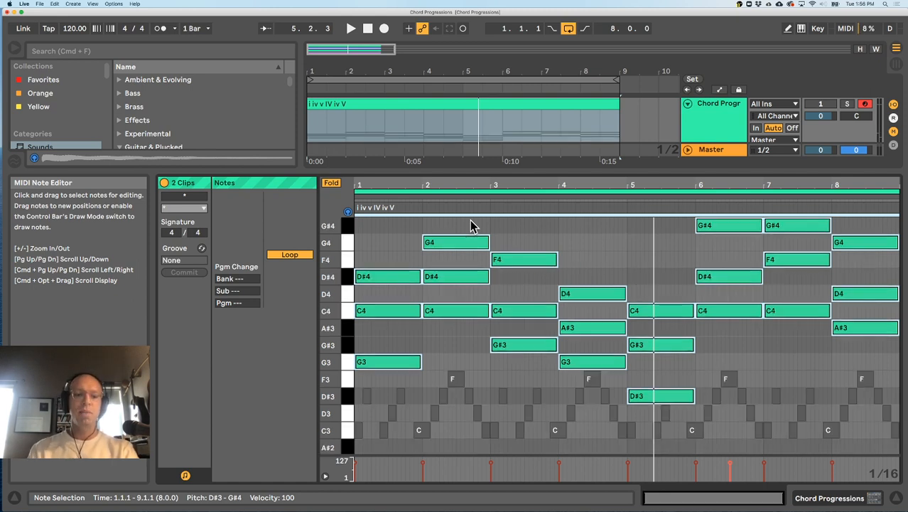
{"action": "key", "text": "super+z"}
{"action": "scroll", "coordinate": [474, 242], "scroll_direction": "down", "scroll_amount": 10}
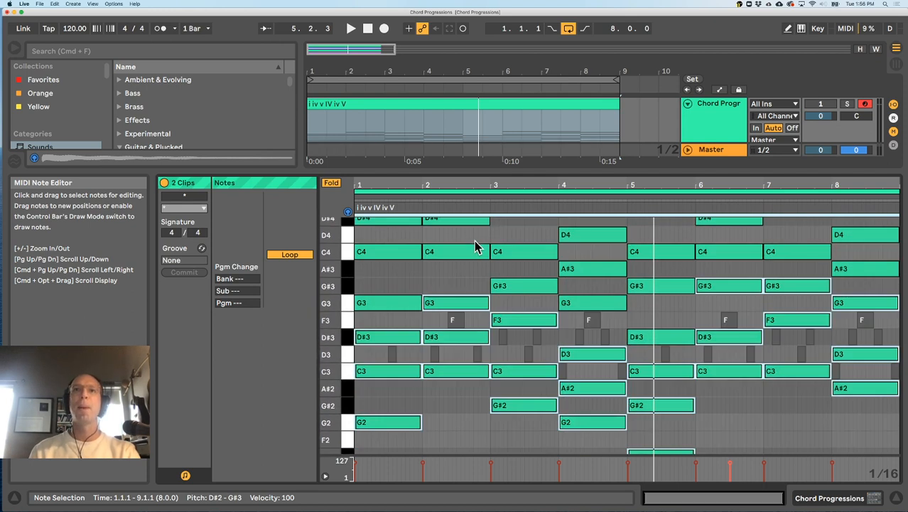
{"action": "scroll", "coordinate": [474, 246], "scroll_direction": "down", "scroll_amount": 3}
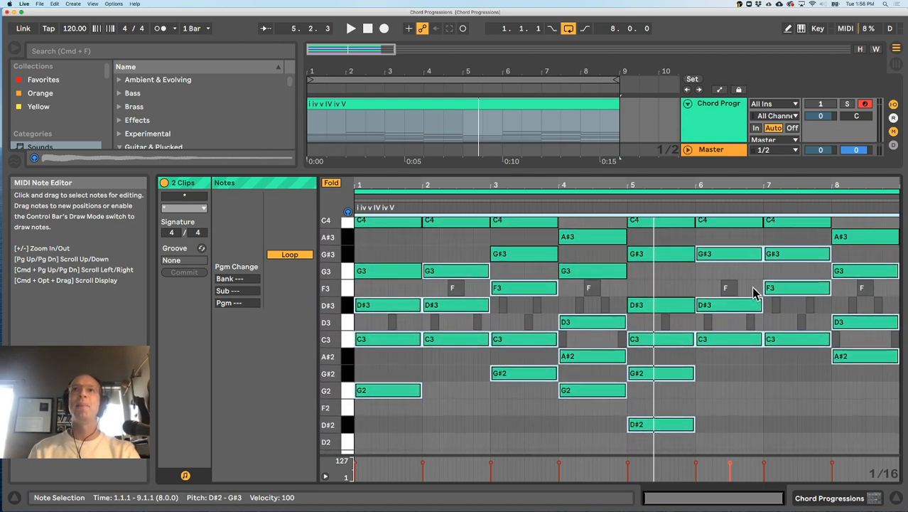
Enlarge the track area and make the Arp Pluck clip the one being edited over the doubled chords
{"action": "left_click_drag", "start_coordinate": [422, 178], "coordinate": [420, 214]}
{"action": "left_click", "coordinate": [422, 167]}
{"action": "left_click", "coordinate": [413, 107]}
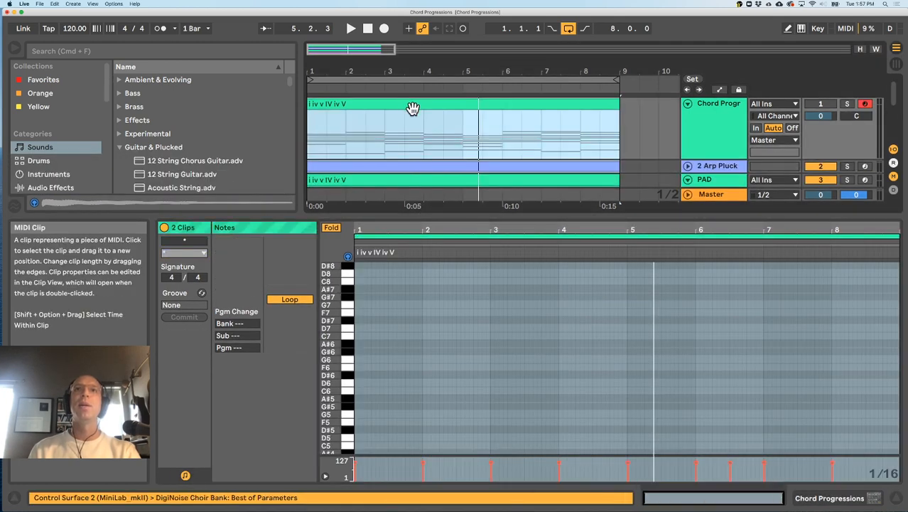
{"action": "scroll", "coordinate": [448, 281], "scroll_direction": "down", "scroll_amount": 10}
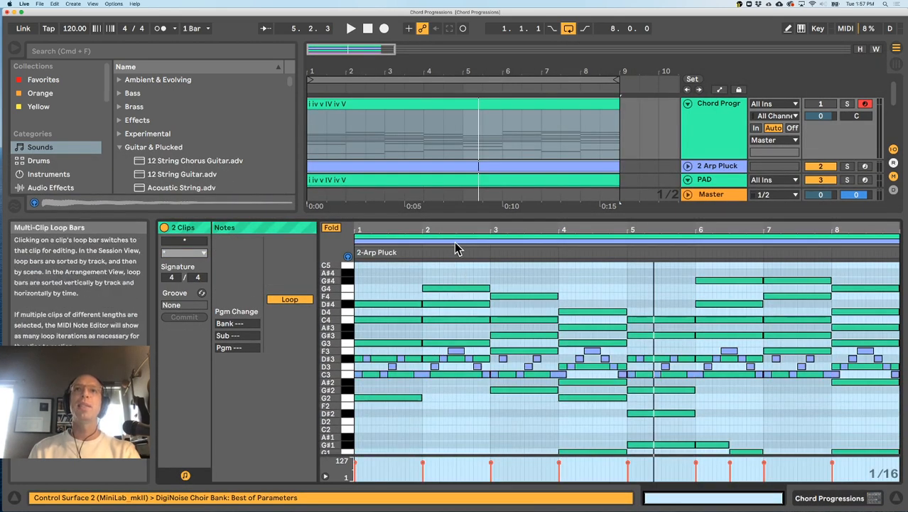
{"action": "left_click", "coordinate": [455, 243]}
{"action": "scroll", "coordinate": [594, 378], "scroll_direction": "down", "scroll_amount": 2}
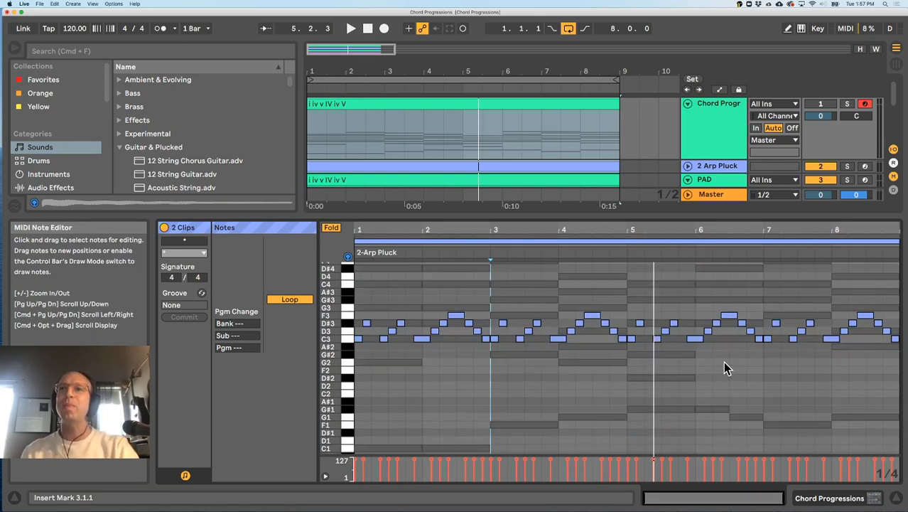
{"action": "scroll", "coordinate": [724, 362], "scroll_direction": "down", "scroll_amount": 1}
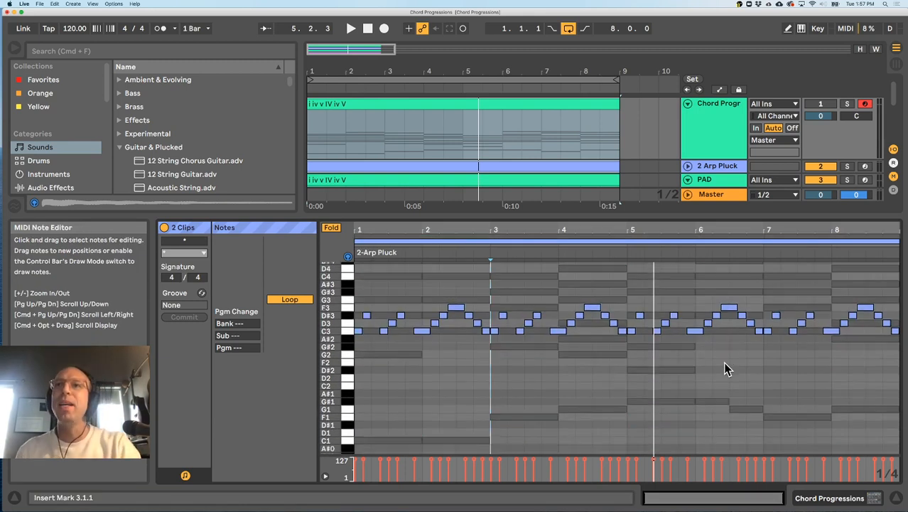
Raise the Arp Pluck's bar 4 peak to G3, both D#3 notes in bar 3 to F3, and bar 3's D3 to D#3
{"action": "left_click", "coordinate": [728, 308]}
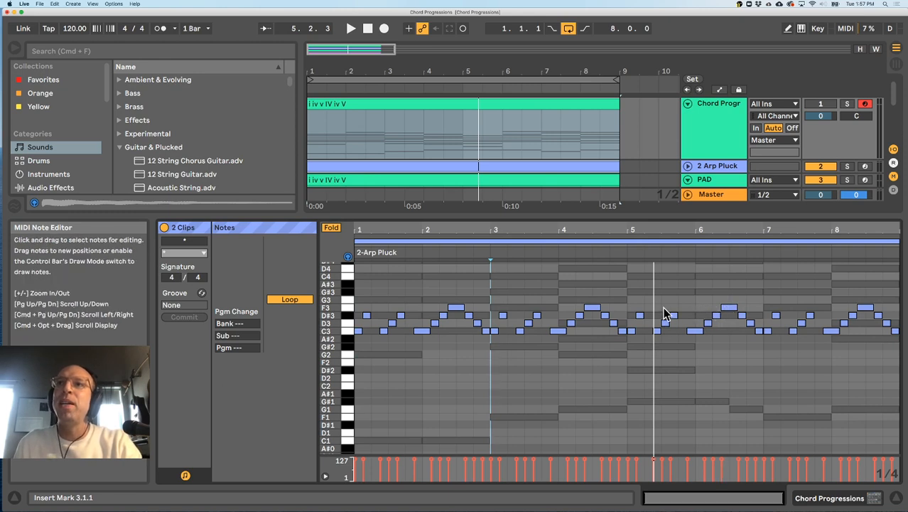
{"action": "left_click_drag", "start_coordinate": [595, 309], "coordinate": [595, 302]}
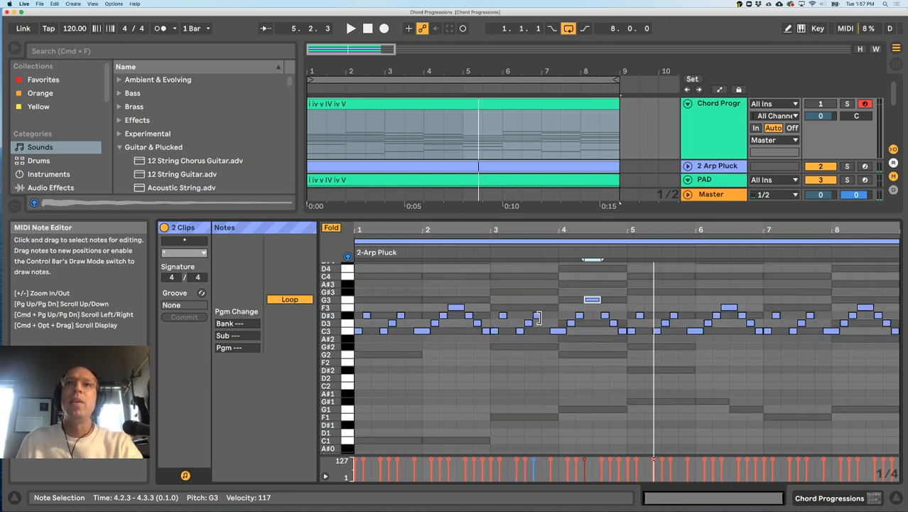
{"action": "left_click", "coordinate": [501, 315]}
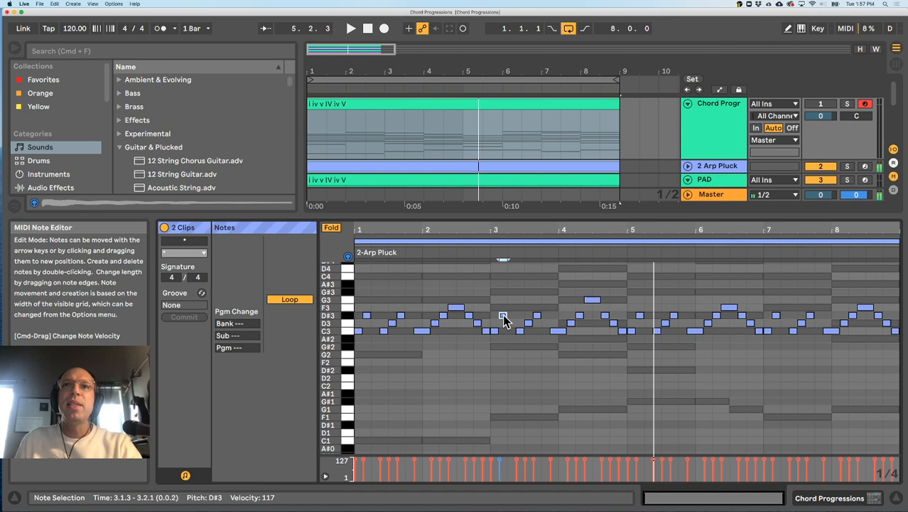
{"action": "left_click_drag", "start_coordinate": [503, 315], "coordinate": [538, 291]}
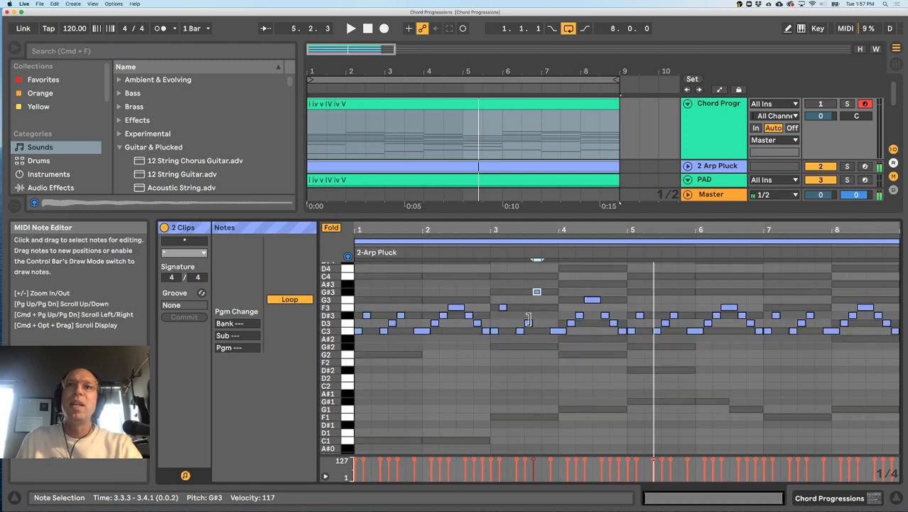
{"action": "left_click", "coordinate": [533, 324]}
{"action": "left_click_drag", "start_coordinate": [529, 324], "coordinate": [537, 308]}
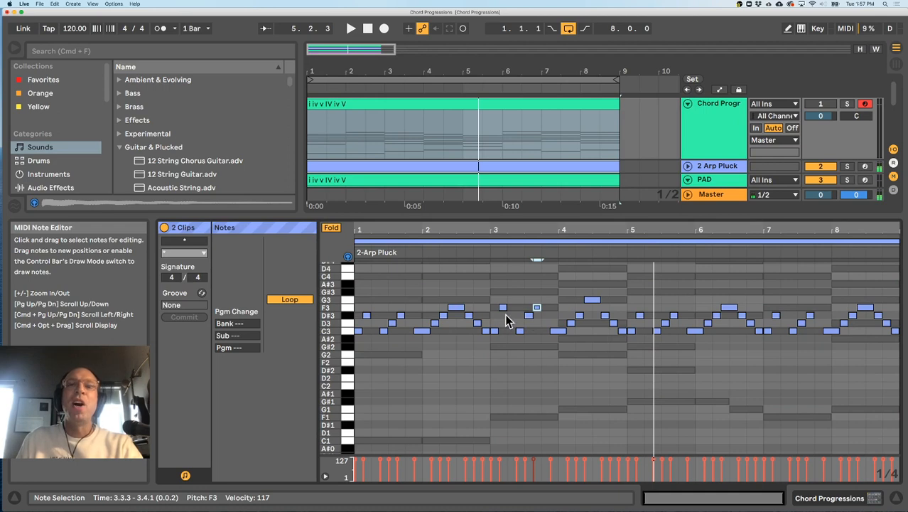
Play the line into bar 6, raise that bar's peak to G#3, and raise bar 7's D#3 notes to F3 and its D3 to D#3
{"action": "key", "text": "space"}
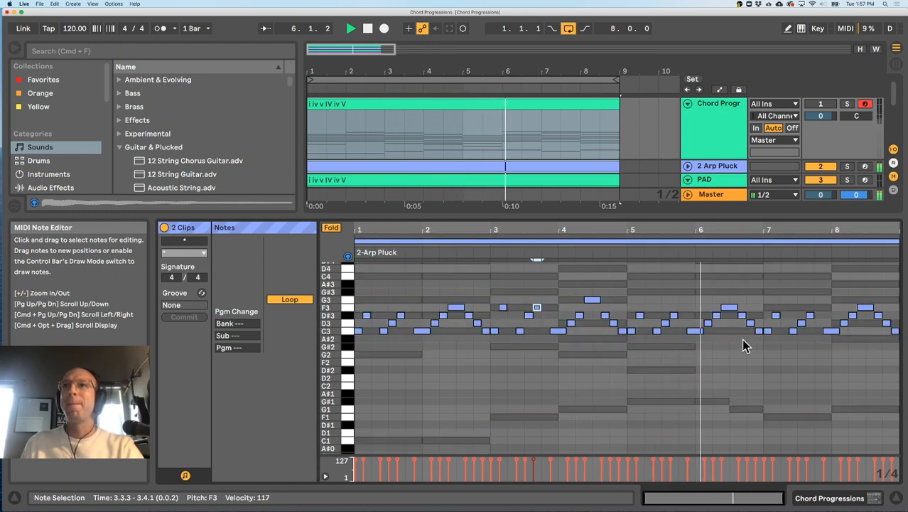
{"action": "left_click_drag", "start_coordinate": [736, 309], "coordinate": [731, 294]}
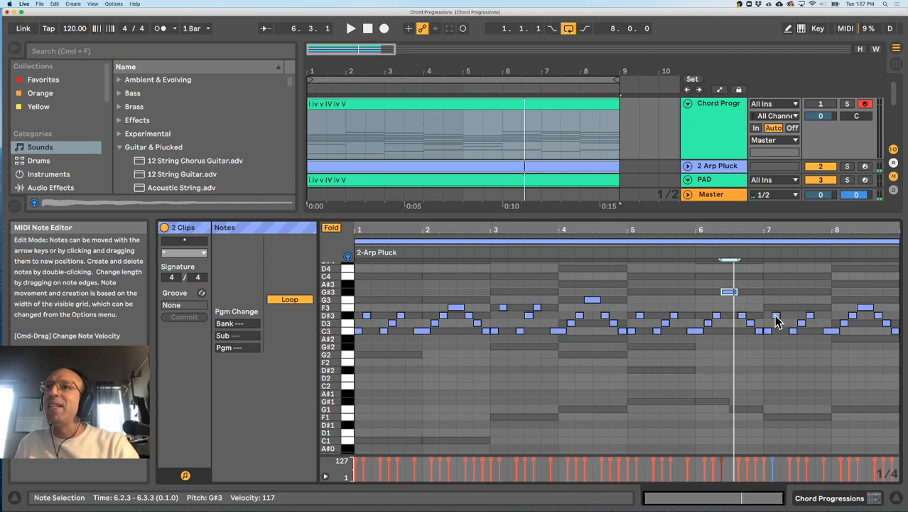
{"action": "left_click_drag", "start_coordinate": [776, 317], "coordinate": [803, 317]}
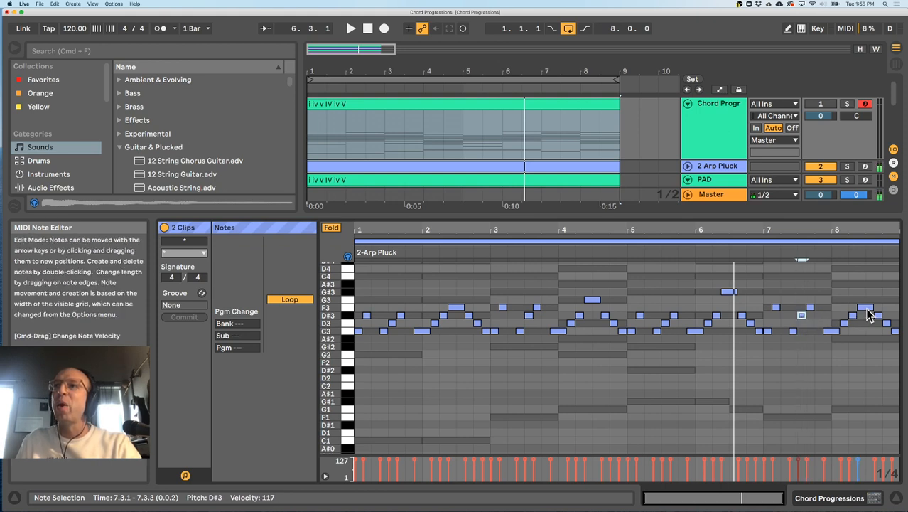
Raise bar 8's two D#3 notes to G3 and A#3 and its descending D3 to D4, and play the line from the start
{"action": "left_click_drag", "start_coordinate": [851, 316], "coordinate": [879, 285]}
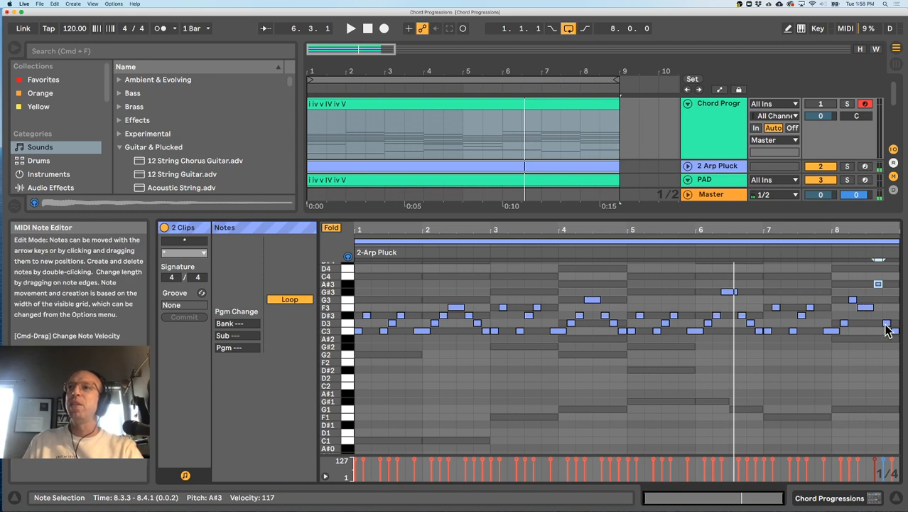
{"action": "left_click_drag", "start_coordinate": [889, 330], "coordinate": [888, 265]}
{"action": "key", "text": "space"}
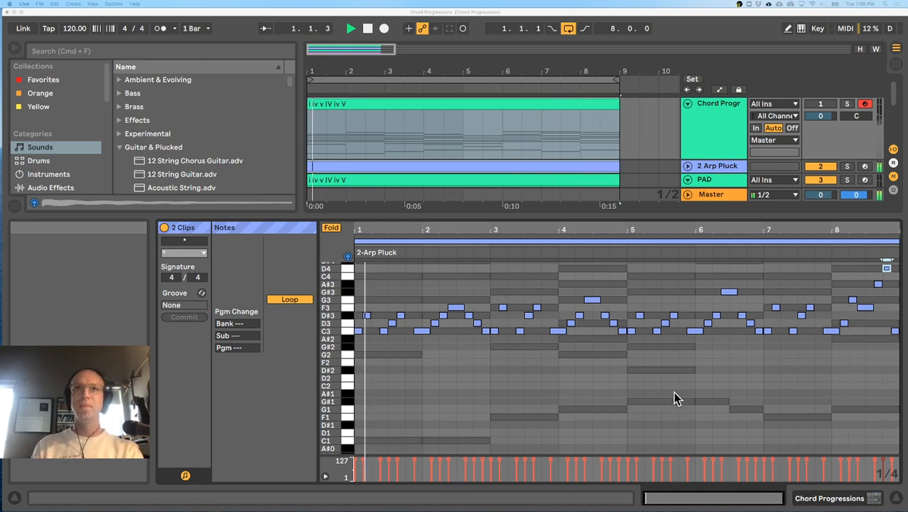
{"action": "left_click", "coordinate": [527, 368]}
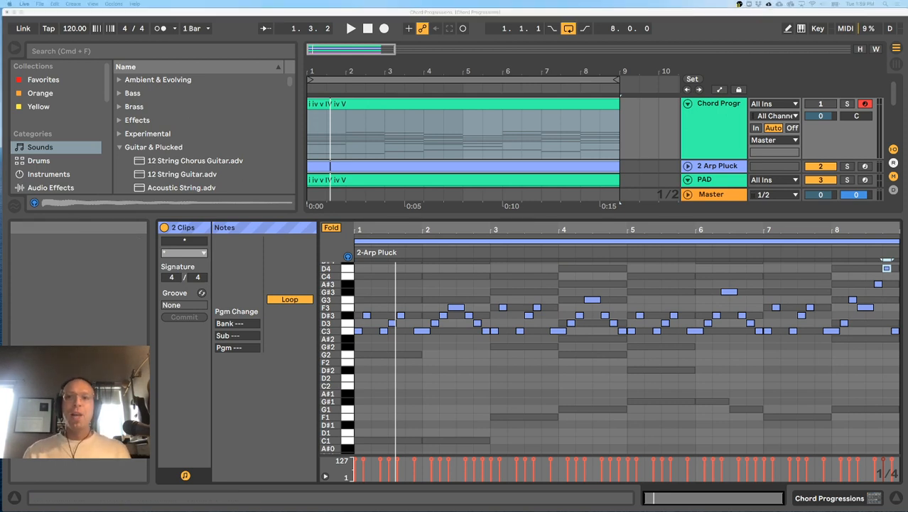
Switch to the 07 Write Better Arrangements notes in TextEdit and review the Arp/Pluck, Keyboard and Lead descriptions and the basic rule
{"action": "left_click_drag", "start_coordinate": [454, 511], "coordinate": [349, 85]}
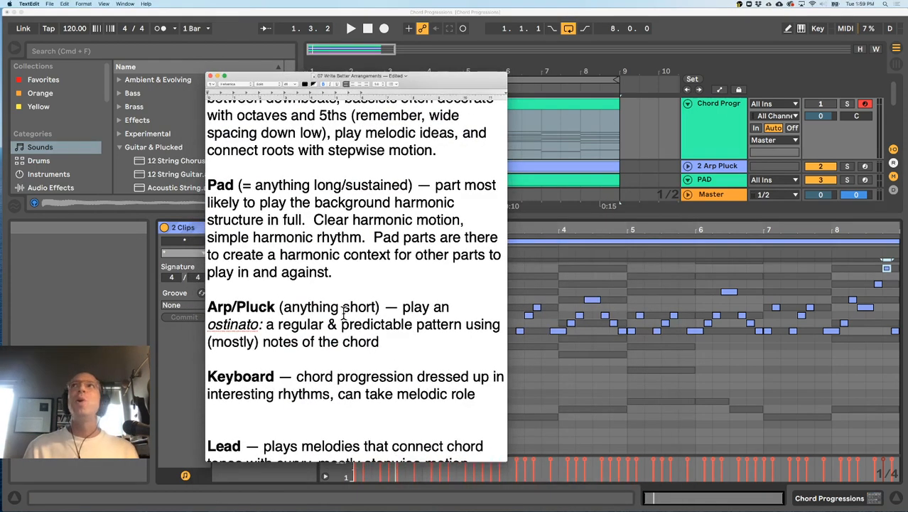
{"action": "scroll", "coordinate": [343, 313], "scroll_direction": "down", "scroll_amount": 5}
{"action": "scroll", "coordinate": [342, 312], "scroll_direction": "up", "scroll_amount": 2}
{"action": "scroll", "coordinate": [341, 312], "scroll_direction": "down", "scroll_amount": 2}
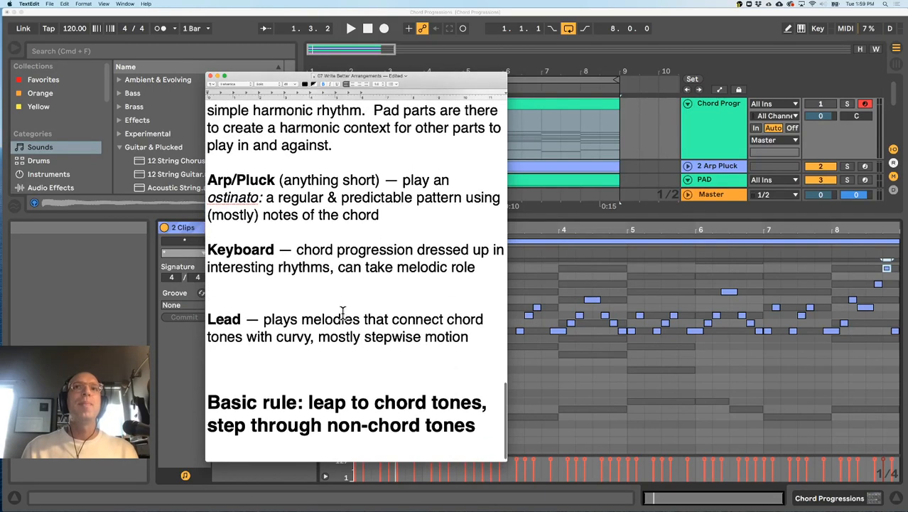
{"action": "scroll", "coordinate": [270, 277], "scroll_direction": "up", "scroll_amount": 2}
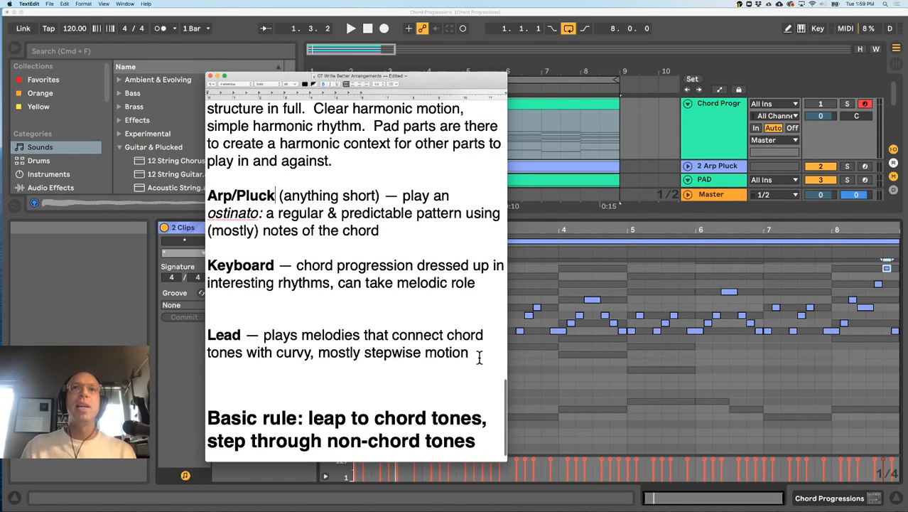
{"action": "scroll", "coordinate": [479, 356], "scroll_direction": "down", "scroll_amount": 2}
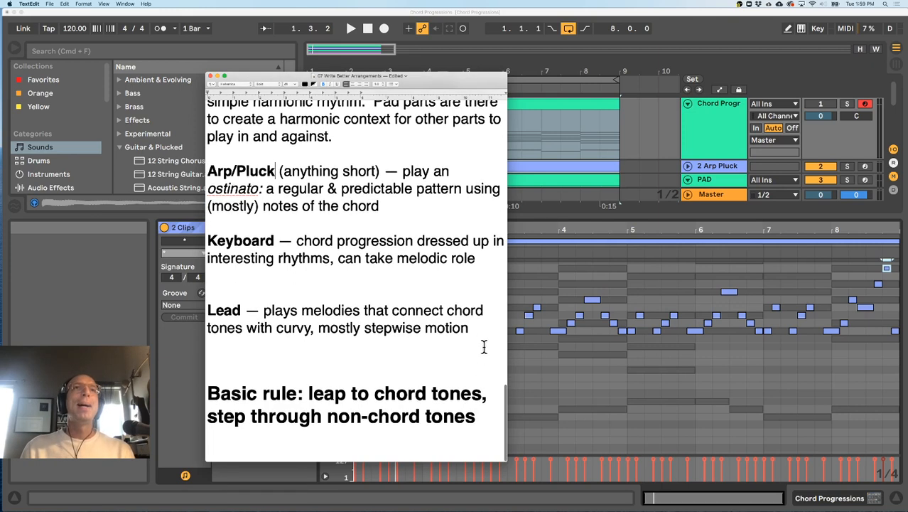
{"action": "scroll", "coordinate": [483, 346], "scroll_direction": "up", "scroll_amount": 8}
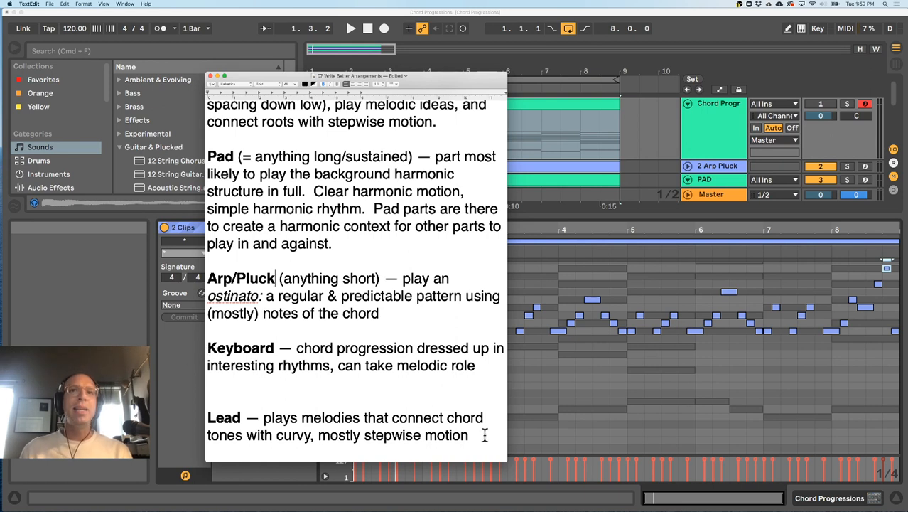
Move the notes window clear of the note editor and compare the Arp Pluck melody with the written guidelines
{"action": "left_click_drag", "start_coordinate": [426, 86], "coordinate": [243, 77]}
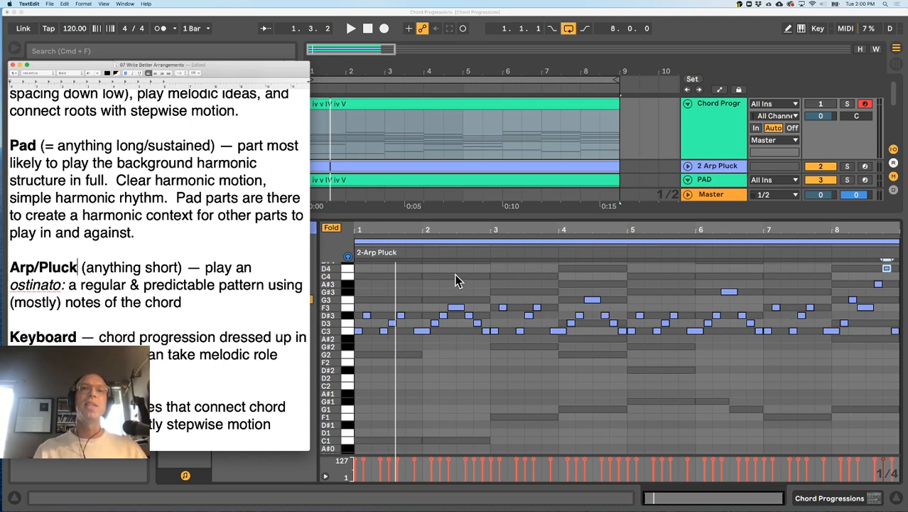
{"action": "scroll", "coordinate": [433, 328], "scroll_direction": "down", "scroll_amount": 3}
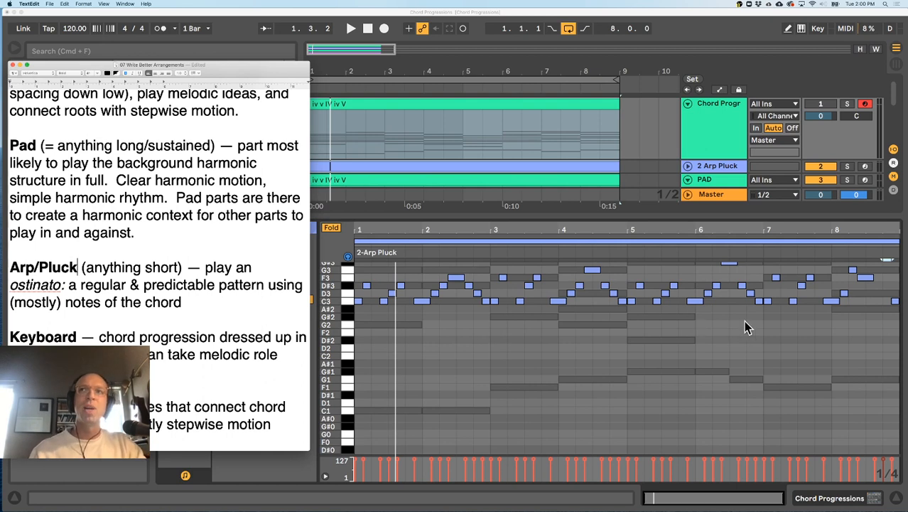
{"action": "scroll", "coordinate": [744, 322], "scroll_direction": "up", "scroll_amount": 3}
{"action": "scroll", "coordinate": [745, 322], "scroll_direction": "up", "scroll_amount": 2}
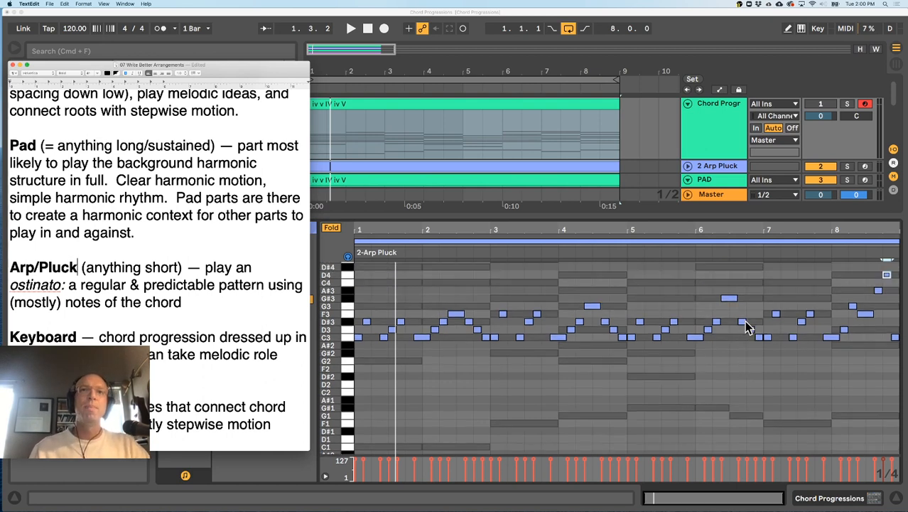
{"action": "scroll", "coordinate": [745, 322], "scroll_direction": "down", "scroll_amount": 1}
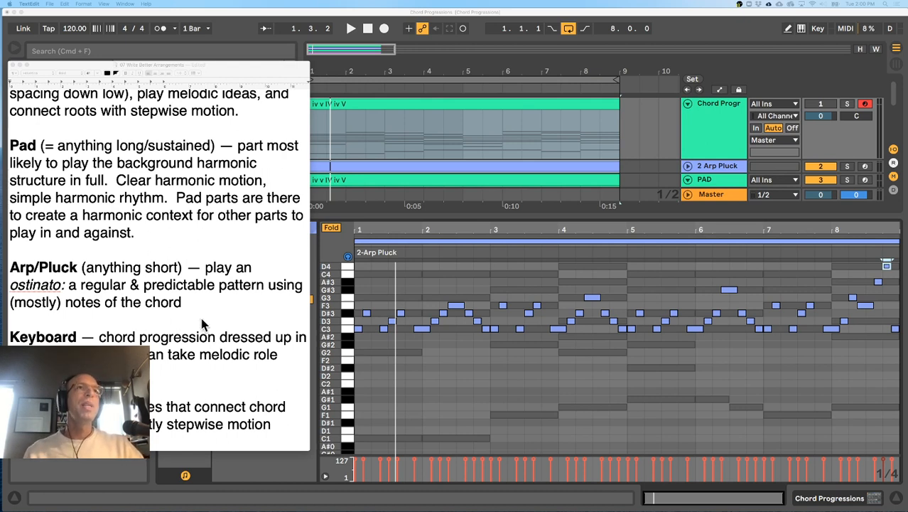
{"action": "scroll", "coordinate": [165, 343], "scroll_direction": "down", "scroll_amount": 2}
{"action": "scroll", "coordinate": [165, 343], "scroll_direction": "up", "scroll_amount": 2}
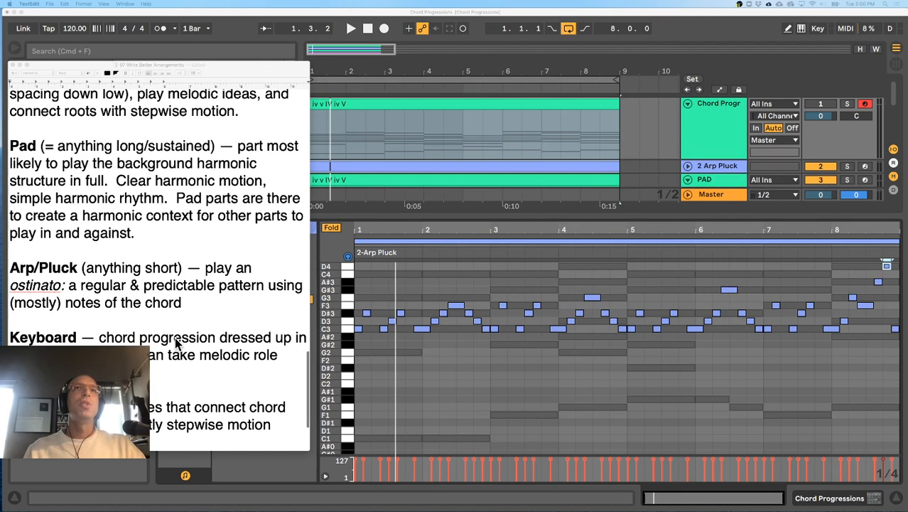
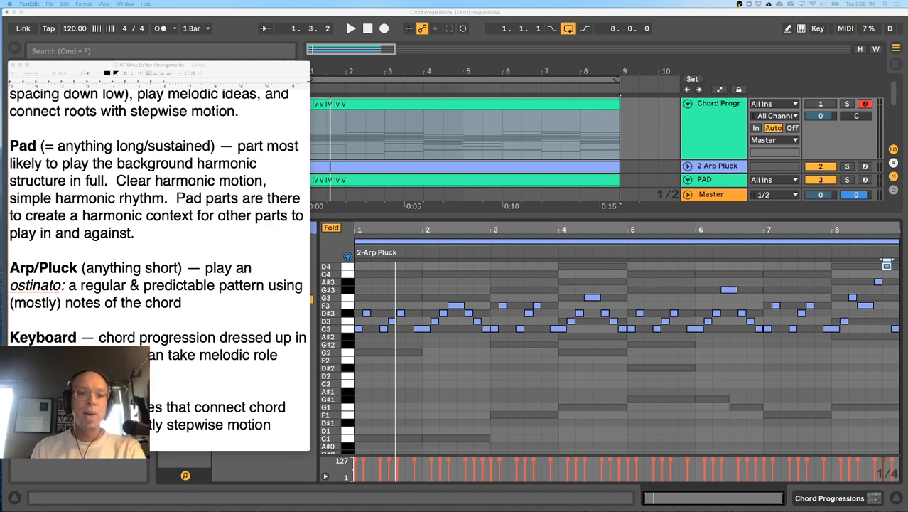
Switch back to Live, add a quarter-note cluster of A#1, C2, D2 and D#2 at the start of bar 1, and delete it
{"action": "left_click", "coordinate": [385, 295]}
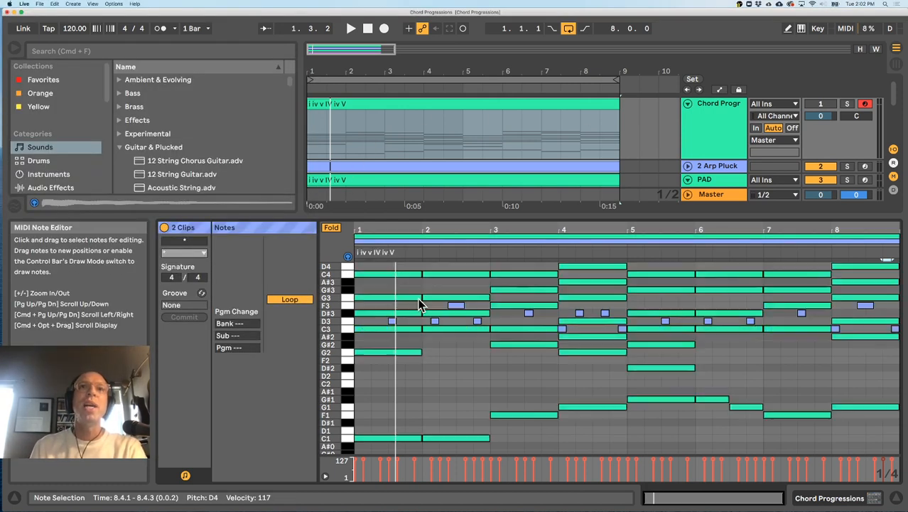
{"action": "double_click", "coordinate": [364, 393]}
{"action": "double_click", "coordinate": [364, 385]}
{"action": "double_click", "coordinate": [363, 376]}
{"action": "double_click", "coordinate": [363, 368]}
{"action": "left_click_drag", "start_coordinate": [365, 401], "coordinate": [348, 368]}
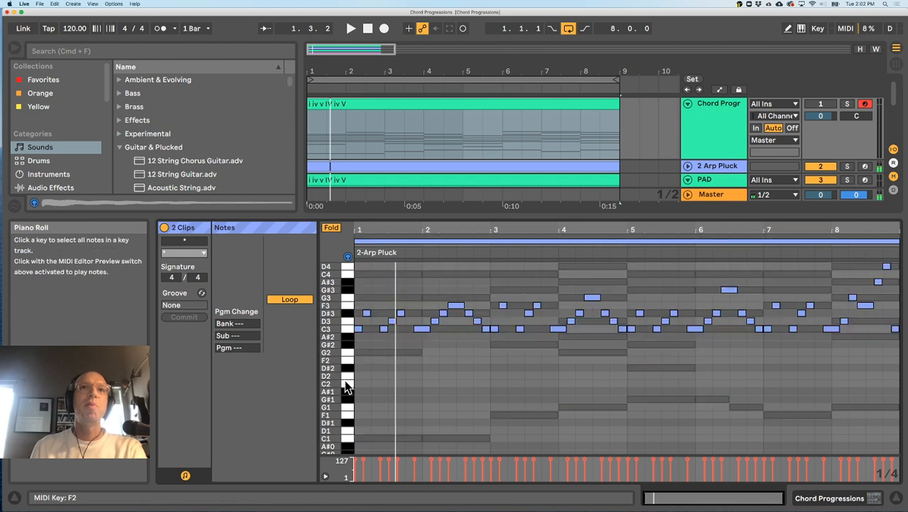
{"action": "key", "text": "Right"}
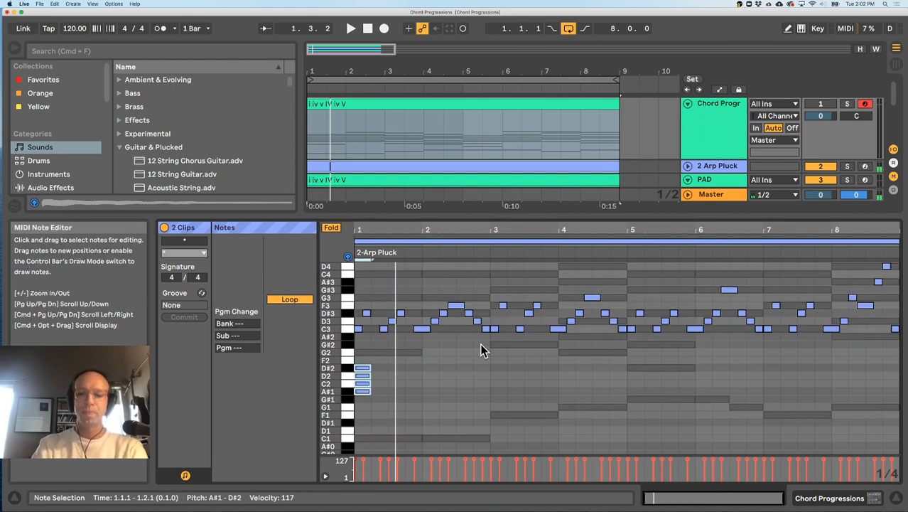
{"action": "key", "text": "BackSpace"}
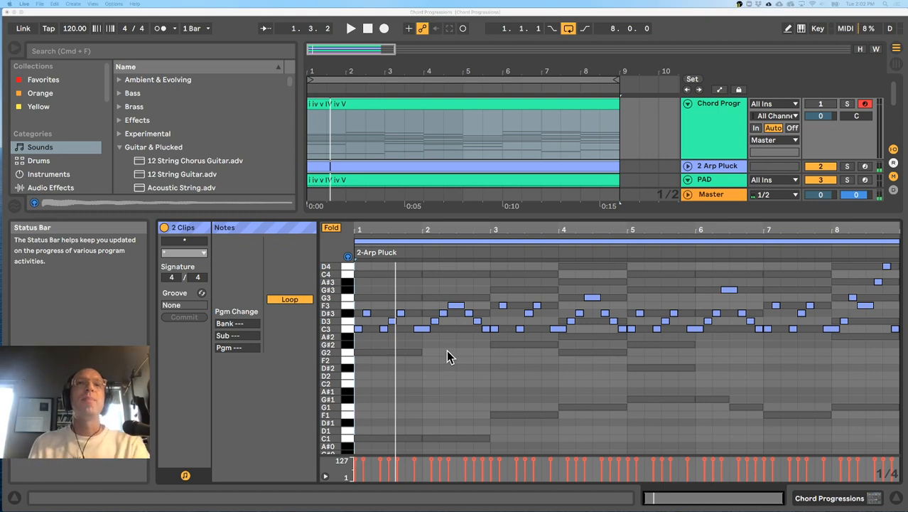
Place a Pitch MIDI effect ahead of DigiNoise Choir on the PAD track and remove it again
{"action": "scroll", "coordinate": [446, 355], "scroll_direction": "down", "scroll_amount": 2}
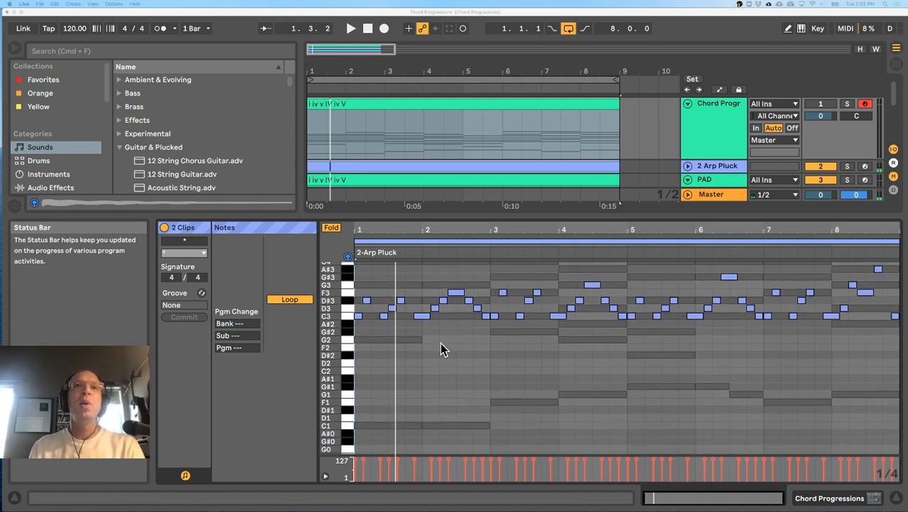
{"action": "scroll", "coordinate": [440, 342], "scroll_direction": "down", "scroll_amount": 2}
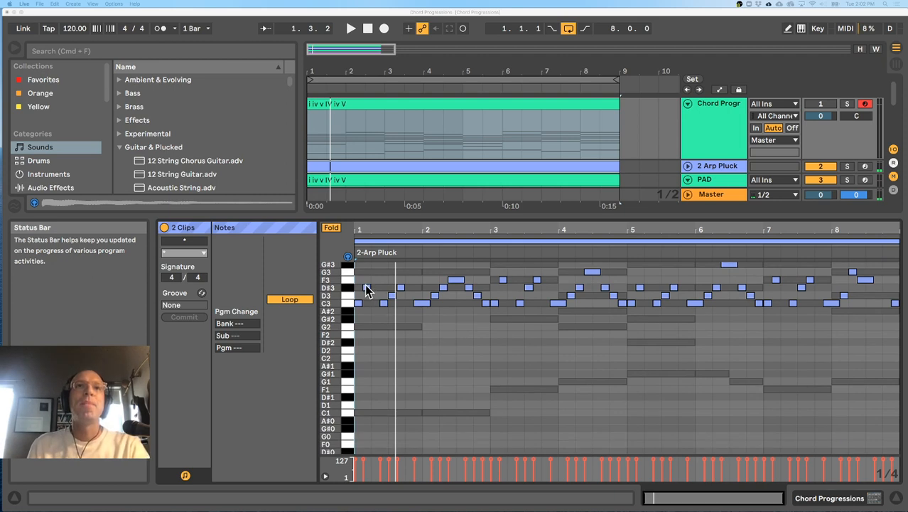
{"action": "double_click", "coordinate": [685, 216]}
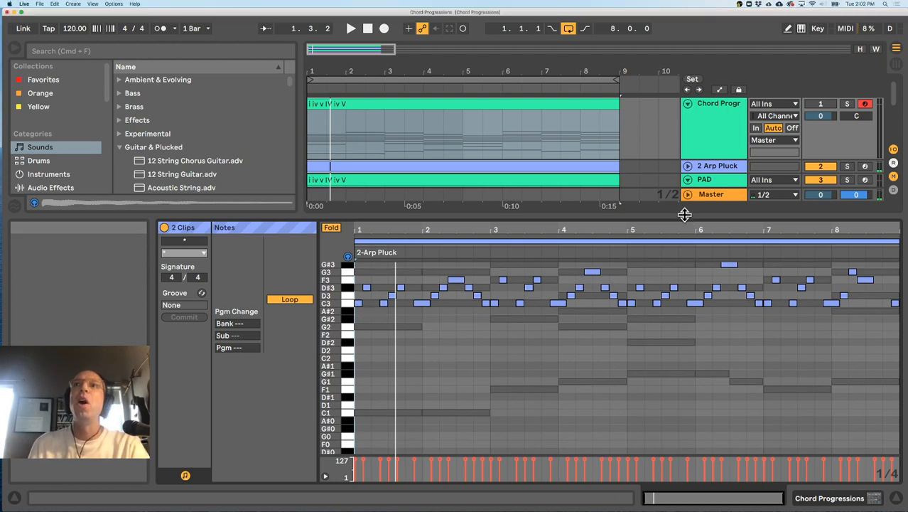
{"action": "left_click", "coordinate": [710, 193]}
{"action": "double_click", "coordinate": [707, 189]}
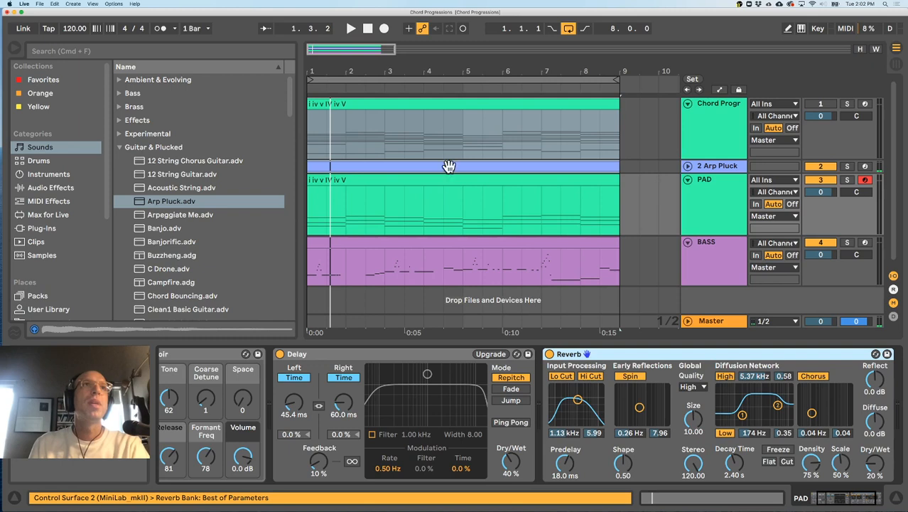
{"action": "left_click", "coordinate": [47, 233]}
{"action": "left_click", "coordinate": [47, 201]}
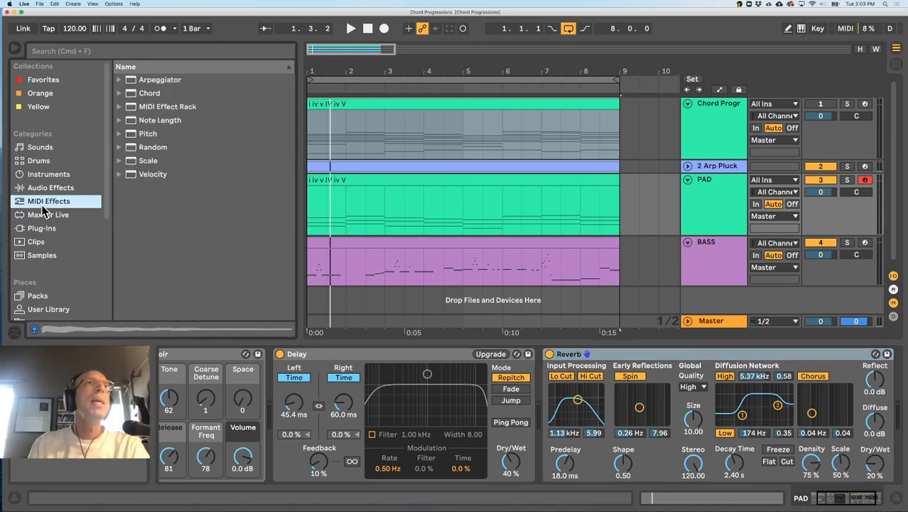
{"action": "left_click", "coordinate": [128, 137]}
{"action": "left_click_drag", "start_coordinate": [267, 373], "coordinate": [334, 370]}
{"action": "left_click_drag", "start_coordinate": [133, 135], "coordinate": [196, 389]}
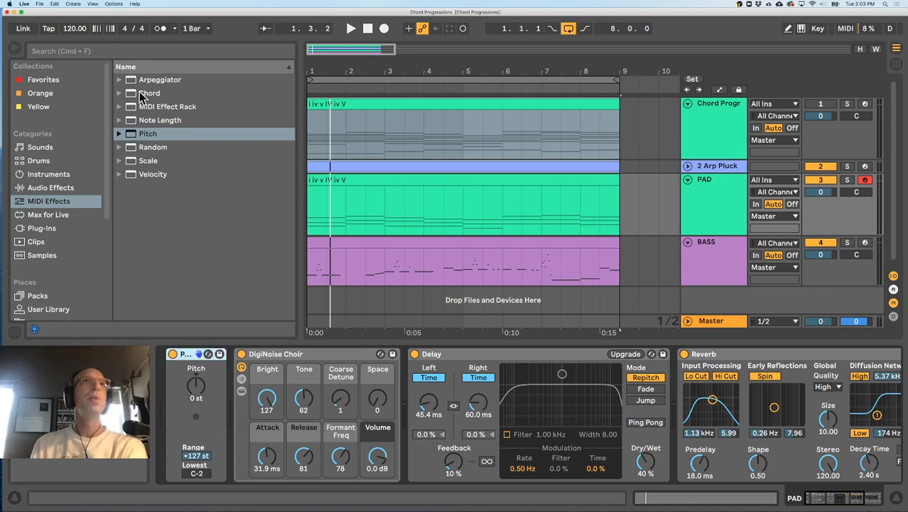
{"action": "key", "text": "Delete"}
Place the Blues Scale preset ahead of DigiNoise Choir on the PAD track and remove it again
{"action": "left_click", "coordinate": [133, 162]}
{"action": "left_click", "coordinate": [120, 162]}
{"action": "left_click_drag", "start_coordinate": [142, 206], "coordinate": [169, 398]}
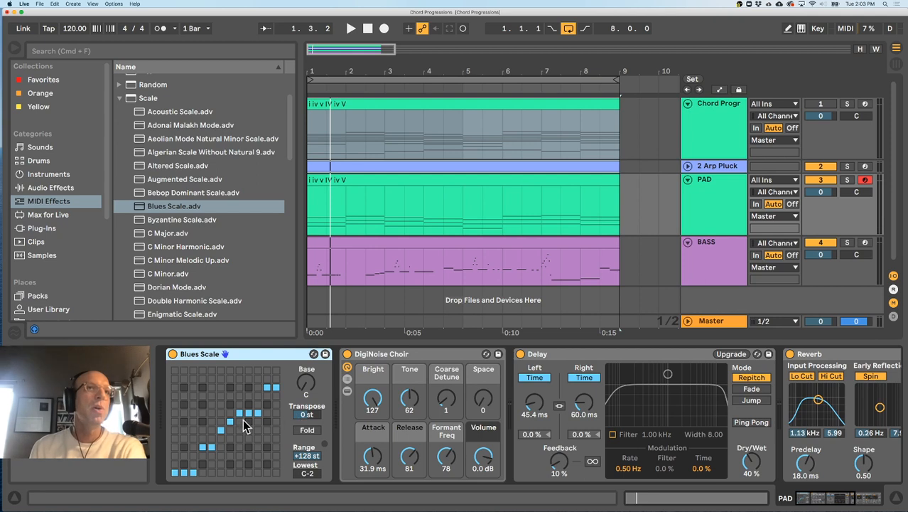
{"action": "key", "text": "Delete"}
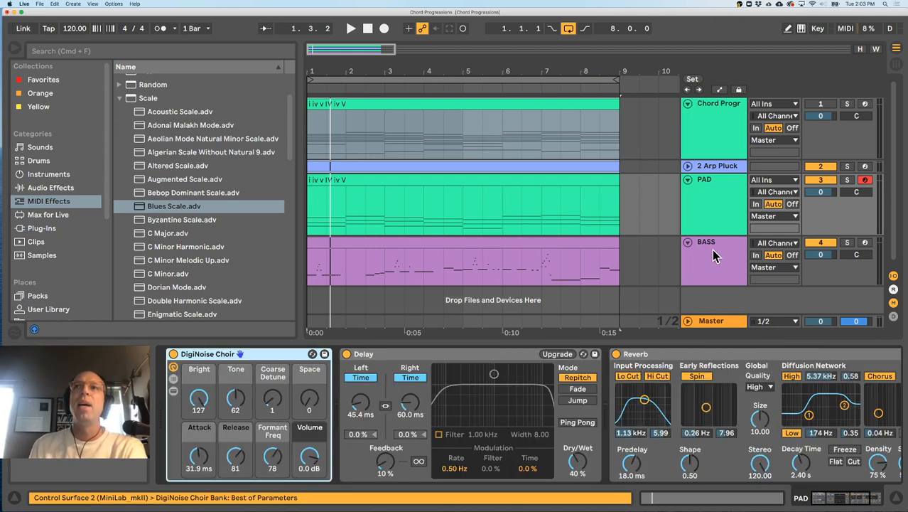
Open the BASS clip's notes and inspect the opening C2 note
{"action": "left_click", "coordinate": [714, 255]}
{"action": "double_click", "coordinate": [474, 244]}
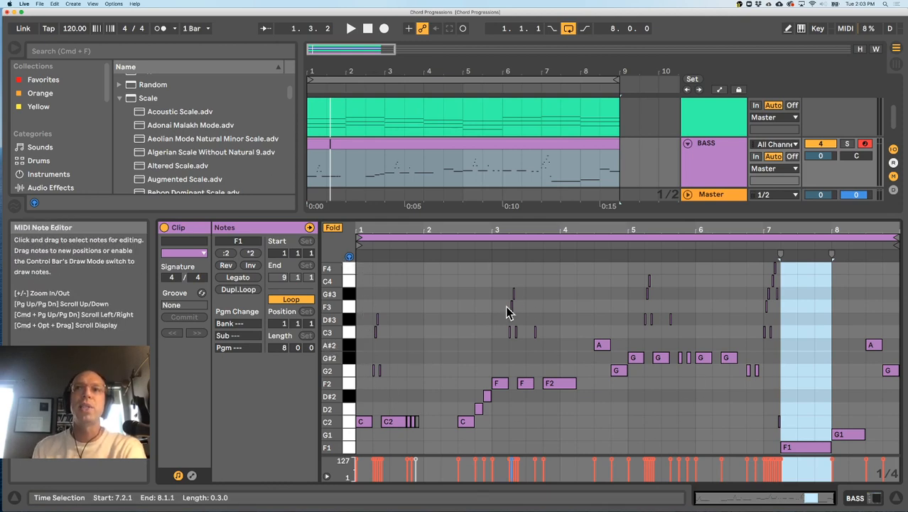
{"action": "left_click", "coordinate": [364, 422]}
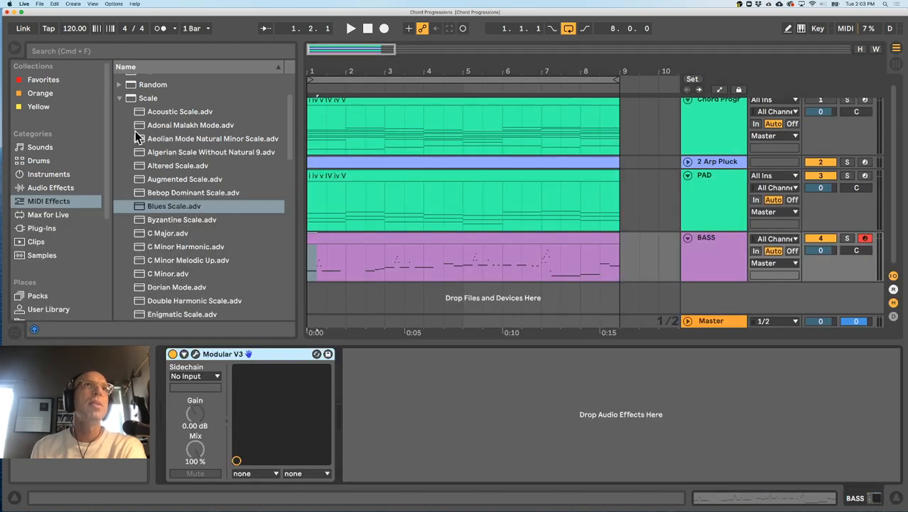
{"action": "left_click", "coordinate": [501, 247]}
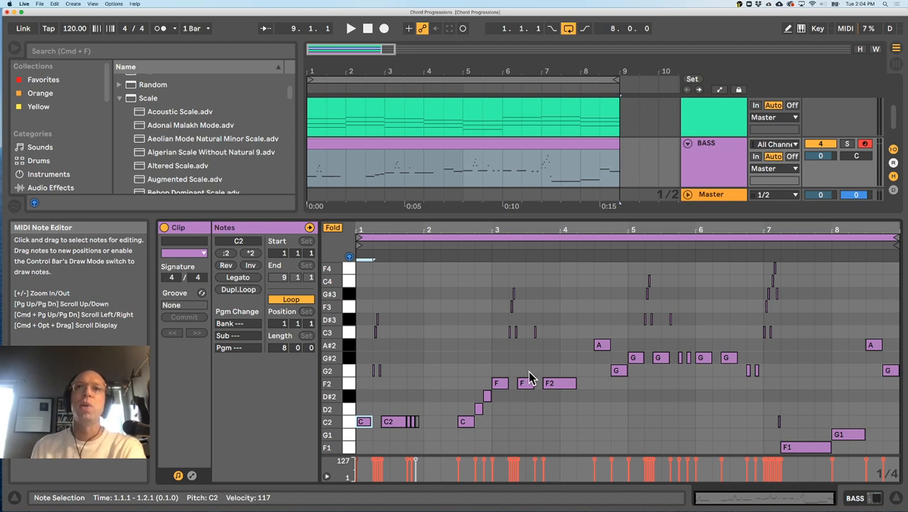
Try moving all bass notes in bars 3 and 4 down so the F2 notes land on C2, return them to F2, and control playback
{"action": "left_click_drag", "start_coordinate": [496, 273], "coordinate": [616, 400]}
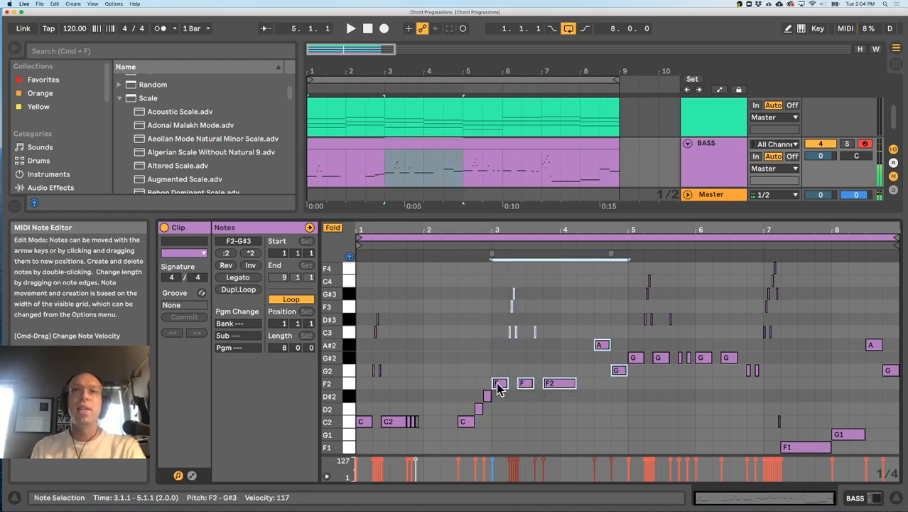
{"action": "left_click_drag", "start_coordinate": [499, 387], "coordinate": [502, 424]}
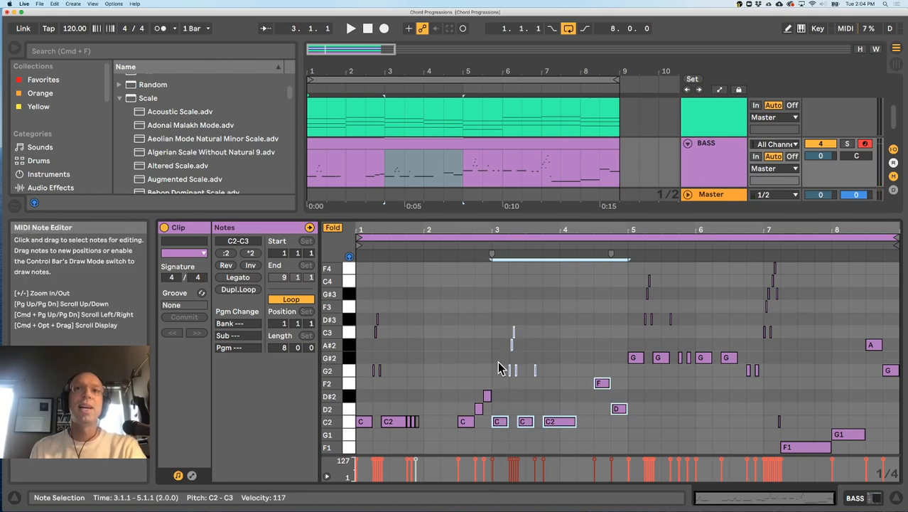
{"action": "key", "text": "Up"}
{"action": "key", "text": "Up"}
{"action": "key", "text": "Up"}
{"action": "key", "text": "Up"}
{"action": "key", "text": "Up"}
{"action": "key", "text": "space"}
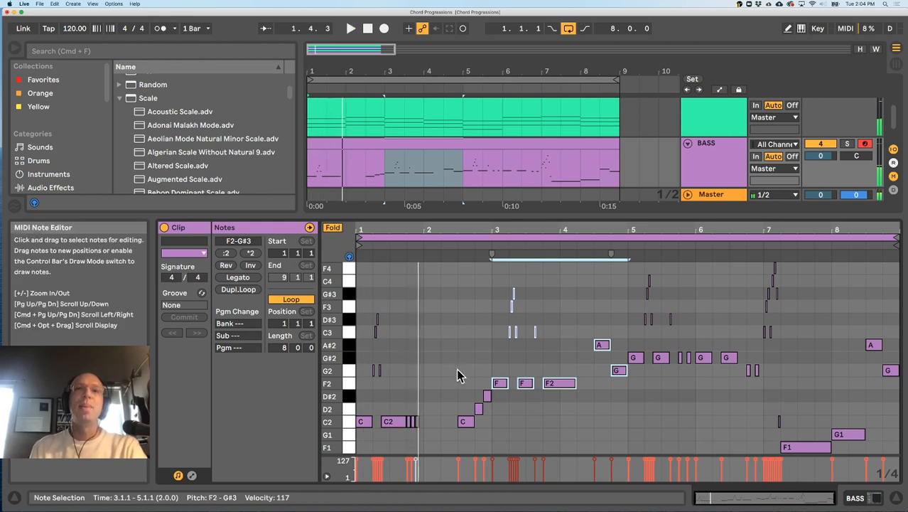
Unfold the bass note editor, try the bar 3 and 4 notes three semitones lower, move them back up and fold the editor again
{"action": "left_click", "coordinate": [332, 229]}
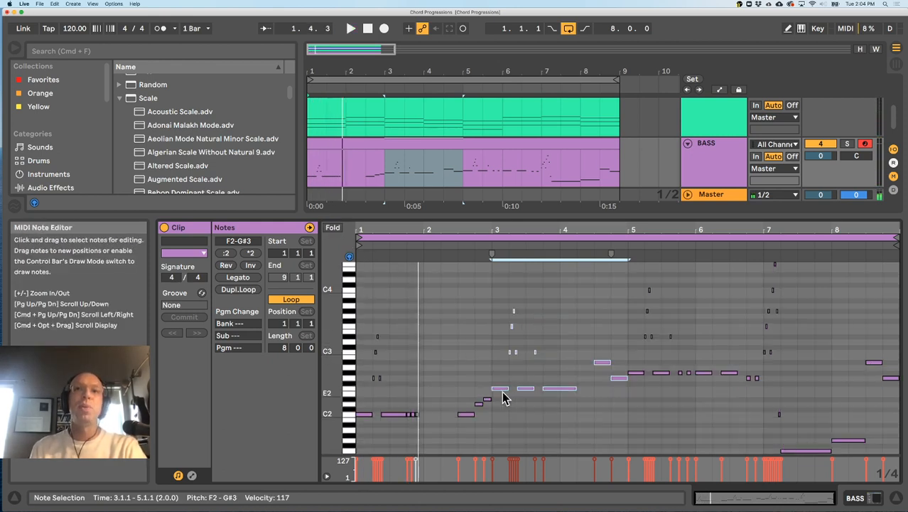
{"action": "key", "text": "Down"}
{"action": "key", "text": "Down"}
{"action": "key", "text": "Down"}
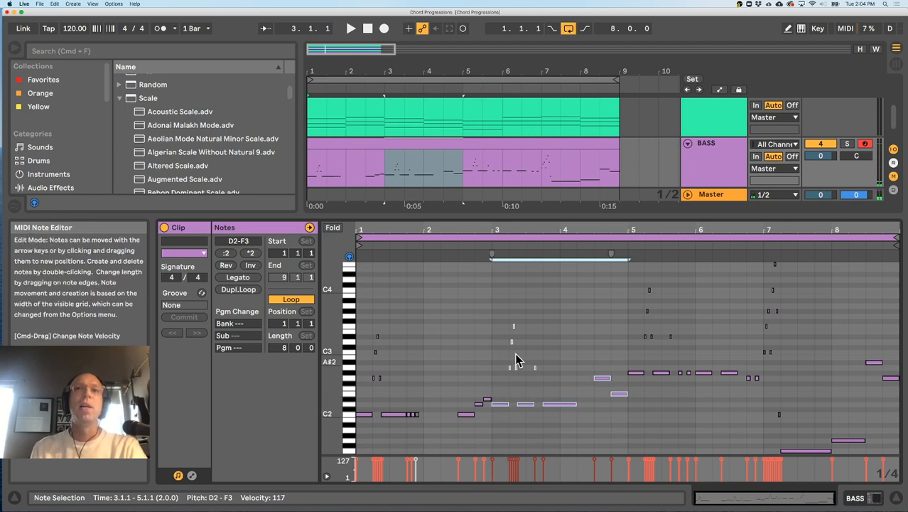
{"action": "key", "text": "Up"}
{"action": "key", "text": "Up"}
{"action": "key", "text": "Up"}
{"action": "left_click", "coordinate": [334, 228]}
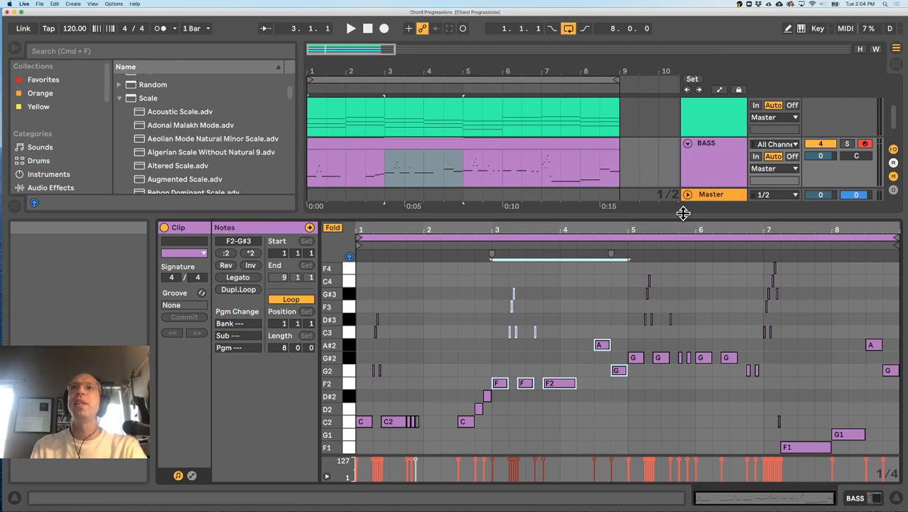
Rename the 2 Arp Pluck track as Ostinato and enlarge its lane to show the notes
{"action": "key", "text": "super+alt+l"}
{"action": "left_click", "coordinate": [705, 169]}
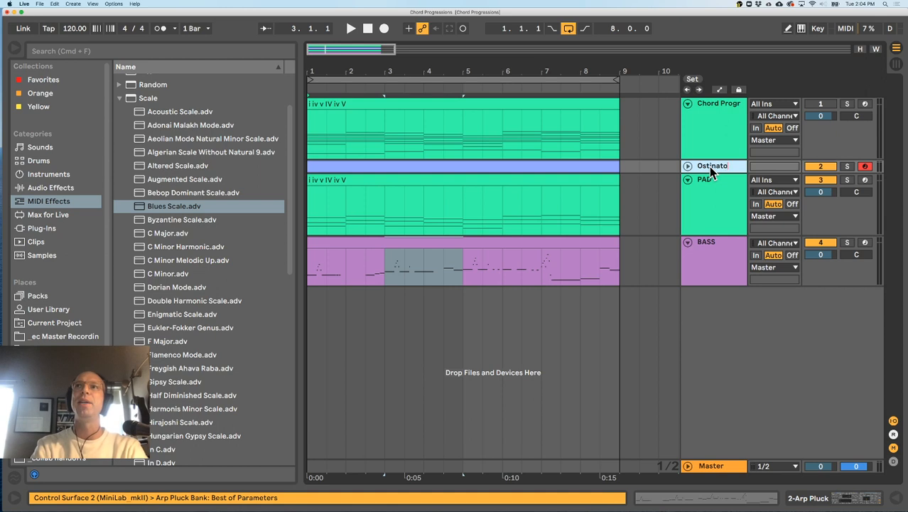
{"action": "key", "text": "Return"}
{"action": "left_click_drag", "start_coordinate": [707, 174], "coordinate": [709, 198]}
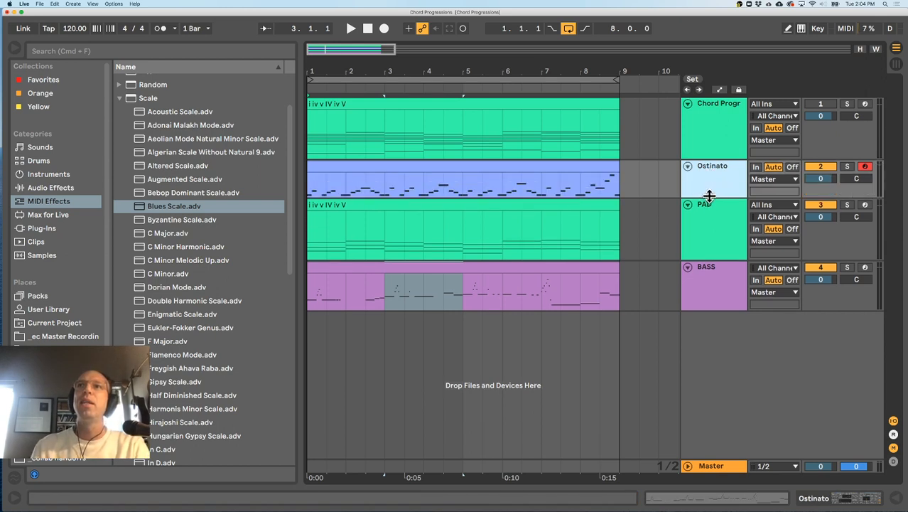
Transpose all notes of the Ostinato clip up one octave and play the arrangement through to bar 7
{"action": "double_click", "coordinate": [528, 172]}
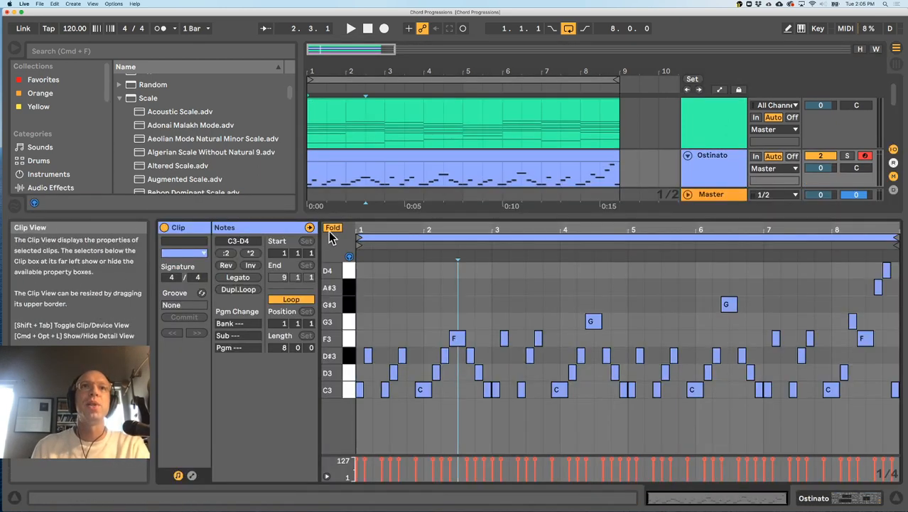
{"action": "left_click", "coordinate": [400, 296]}
{"action": "key", "text": "super+a"}
{"action": "key", "text": "shift+Up"}
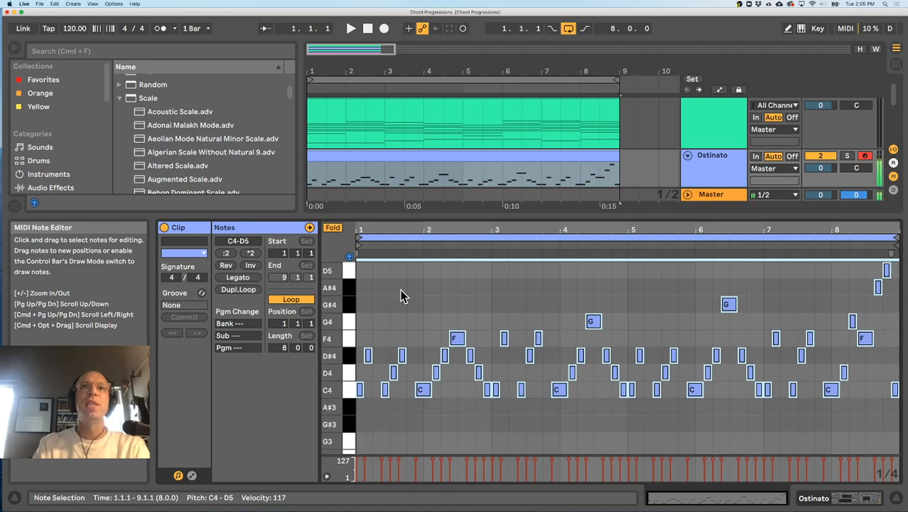
{"action": "key", "text": "space"}
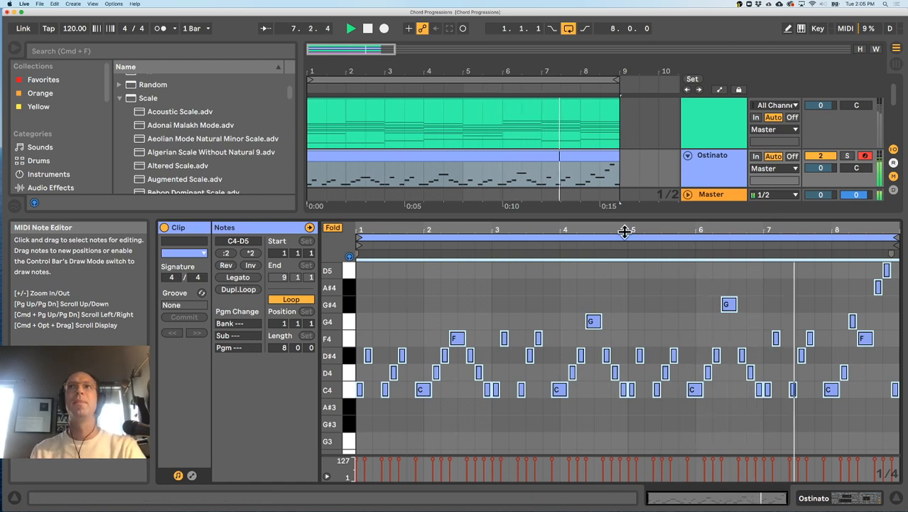
{"action": "key", "text": "space"}
Swap the Ostinato track's Arp Pluck instrument for the Banjorific preset
{"action": "double_click", "coordinate": [716, 162]}
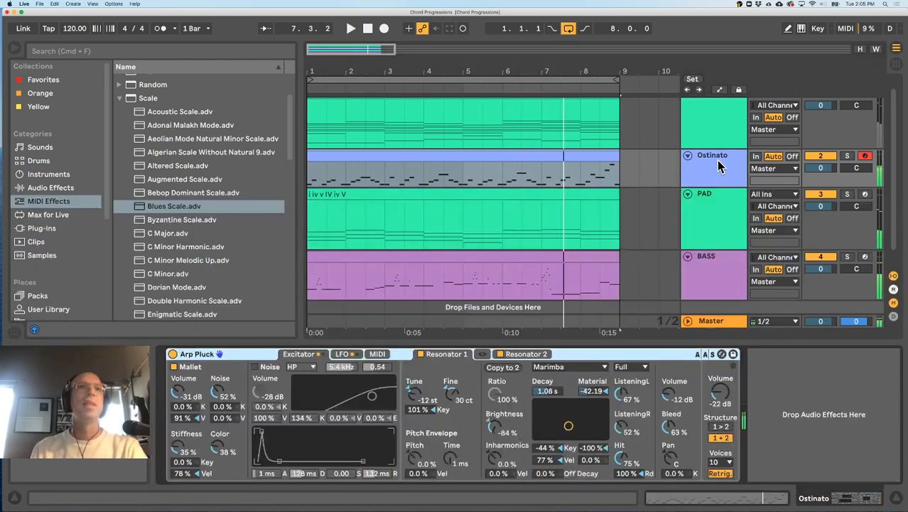
{"action": "left_click", "coordinate": [722, 354]}
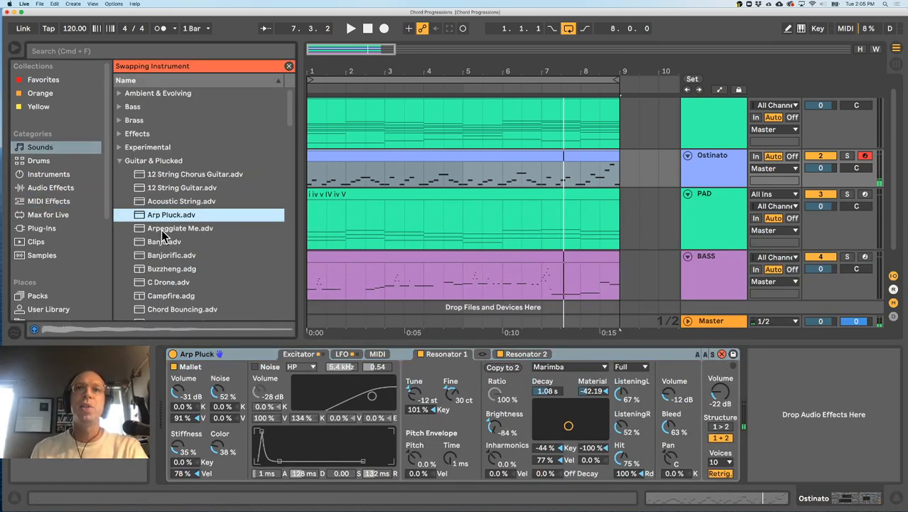
{"action": "scroll", "coordinate": [162, 229], "scroll_direction": "down", "scroll_amount": 2}
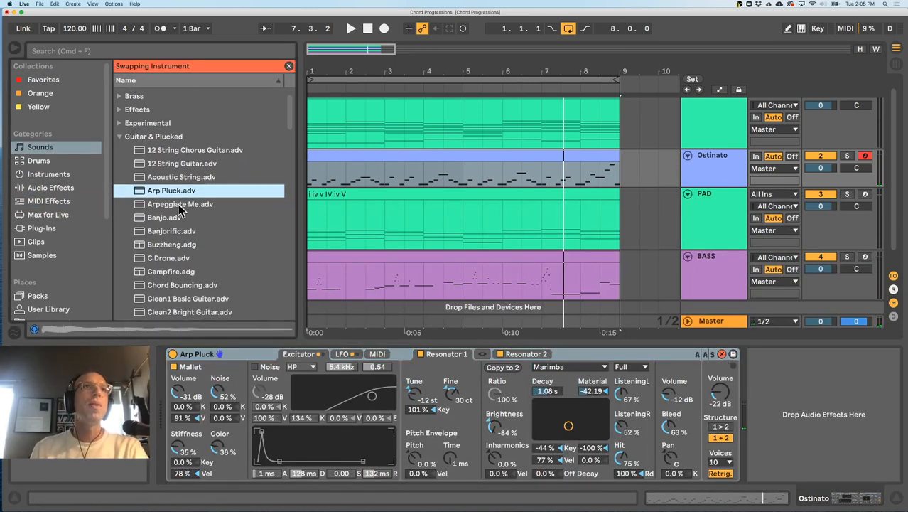
{"action": "left_click", "coordinate": [160, 232]}
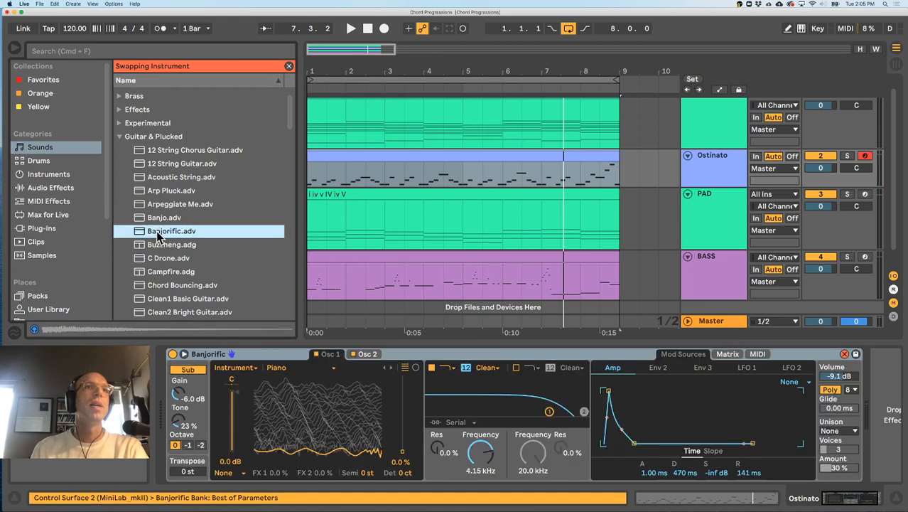
Preview further Guitar & Plucked presets, including Campfire, Digital String, Eastern Dream Pluck and Eastern Harp1
{"action": "key", "text": "Down"}
{"action": "key", "text": "Down"}
{"action": "key", "text": "Down"}
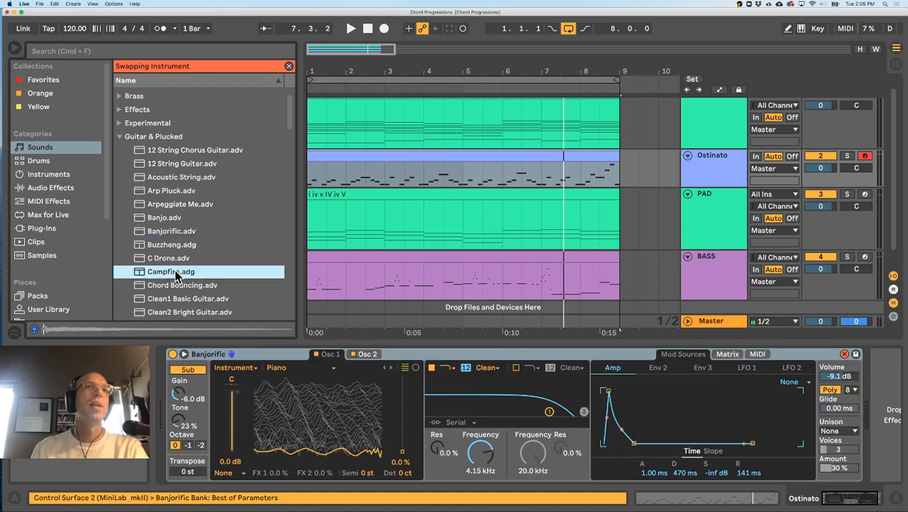
{"action": "scroll", "coordinate": [174, 268], "scroll_direction": "down", "scroll_amount": 5}
{"action": "left_click", "coordinate": [175, 243]}
{"action": "left_click", "coordinate": [176, 269]}
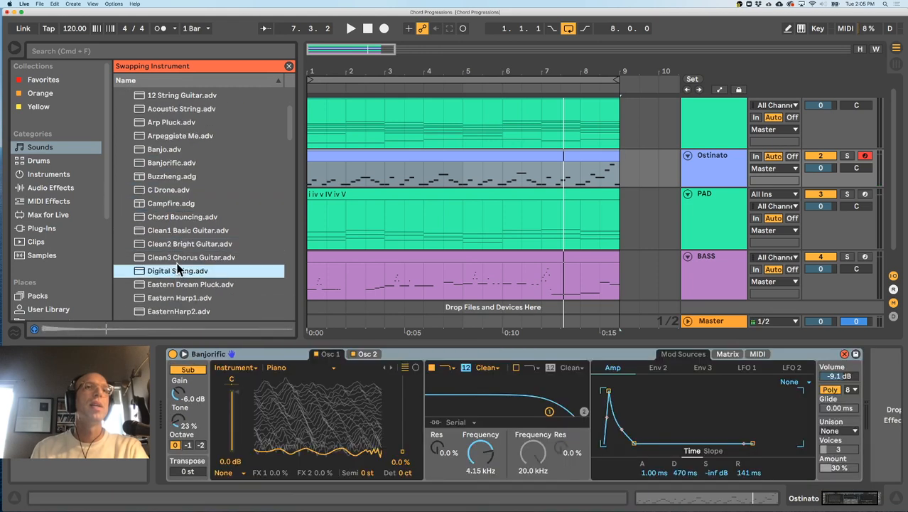
{"action": "left_click", "coordinate": [178, 284]}
{"action": "left_click", "coordinate": [179, 298]}
{"action": "scroll", "coordinate": [186, 298], "scroll_direction": "up", "scroll_amount": 5}
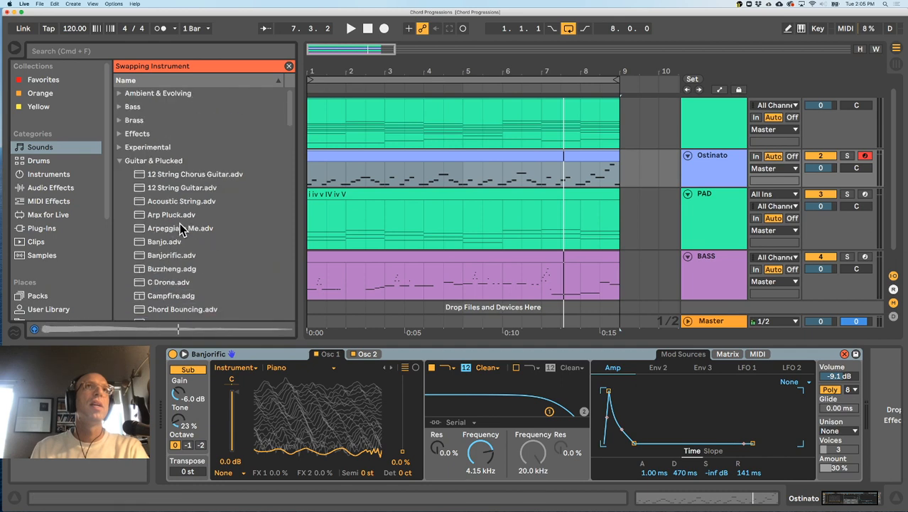
Search the instruments for piano, load the Grand Piano Pad preset onto the Ostinato track and play the arrangement
{"action": "left_click", "coordinate": [76, 51]}
{"action": "type", "text": "piano"}
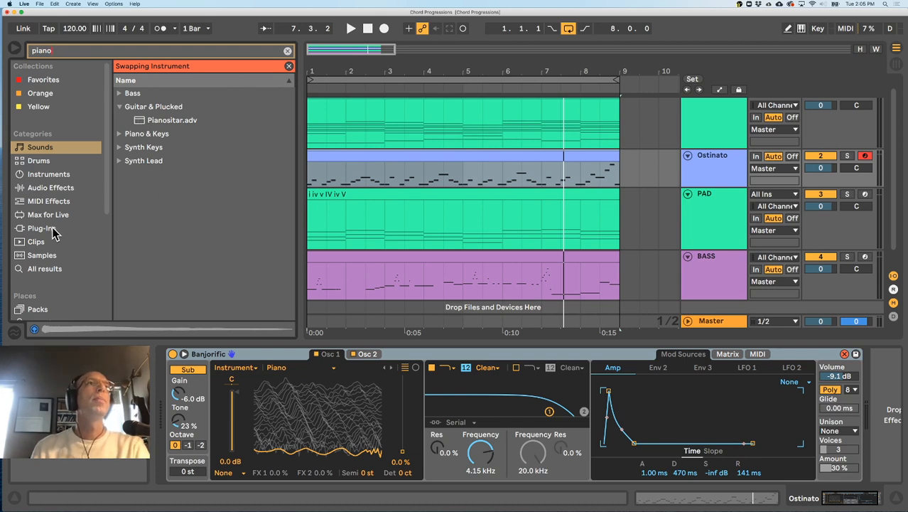
{"action": "left_click", "coordinate": [48, 268]}
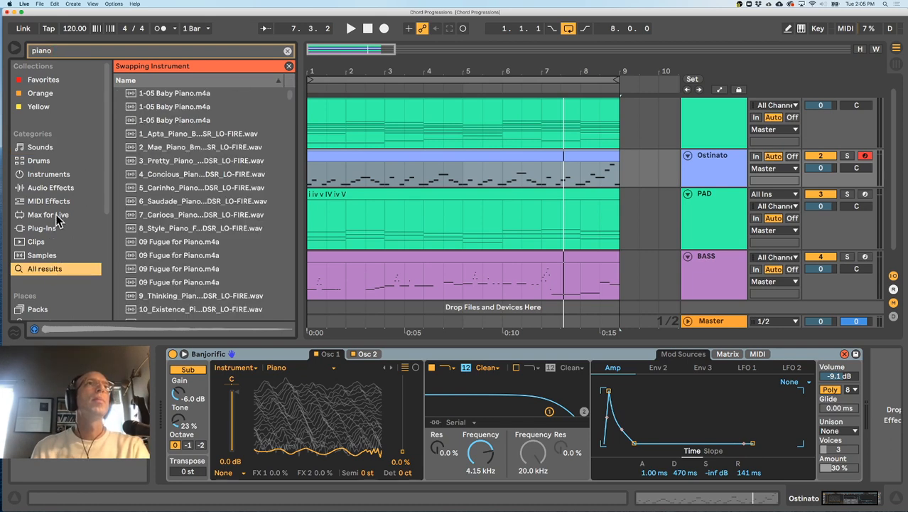
{"action": "left_click", "coordinate": [50, 174]}
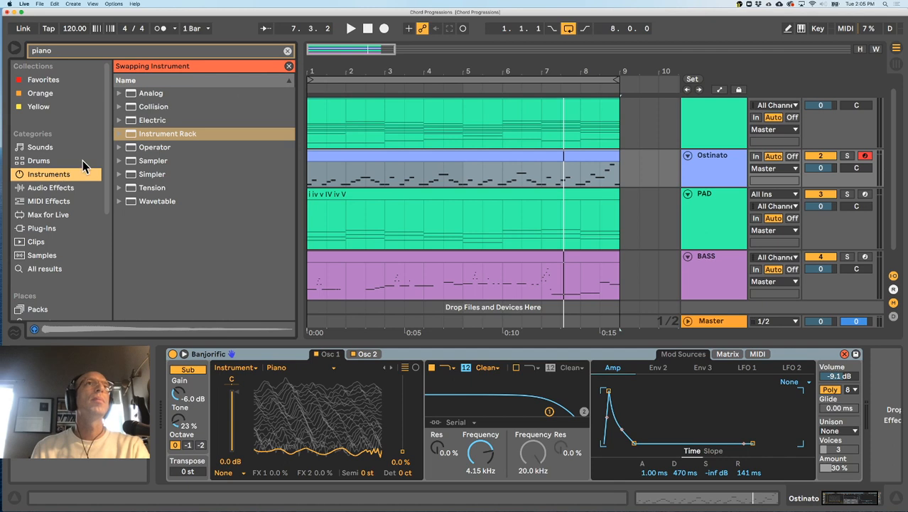
{"action": "left_click", "coordinate": [119, 133]}
{"action": "scroll", "coordinate": [201, 255], "scroll_direction": "down", "scroll_amount": 5}
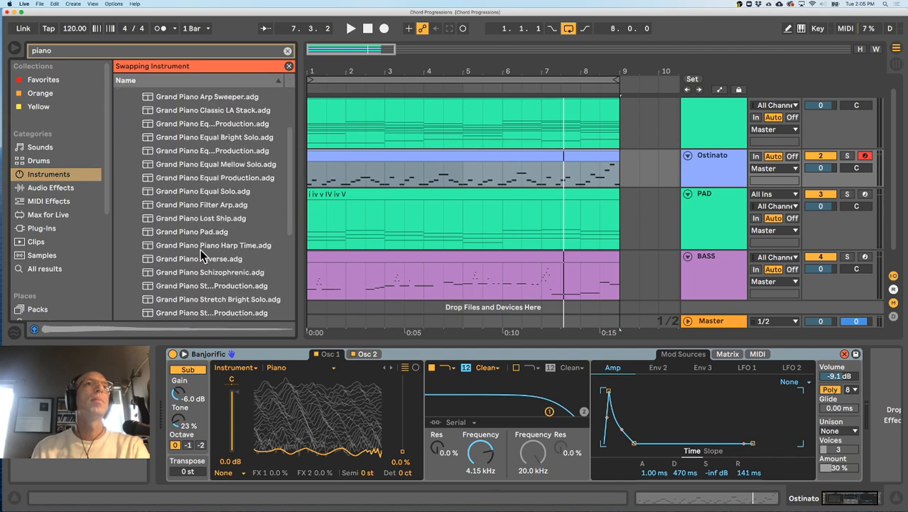
{"action": "left_click_drag", "start_coordinate": [171, 231], "coordinate": [370, 217]}
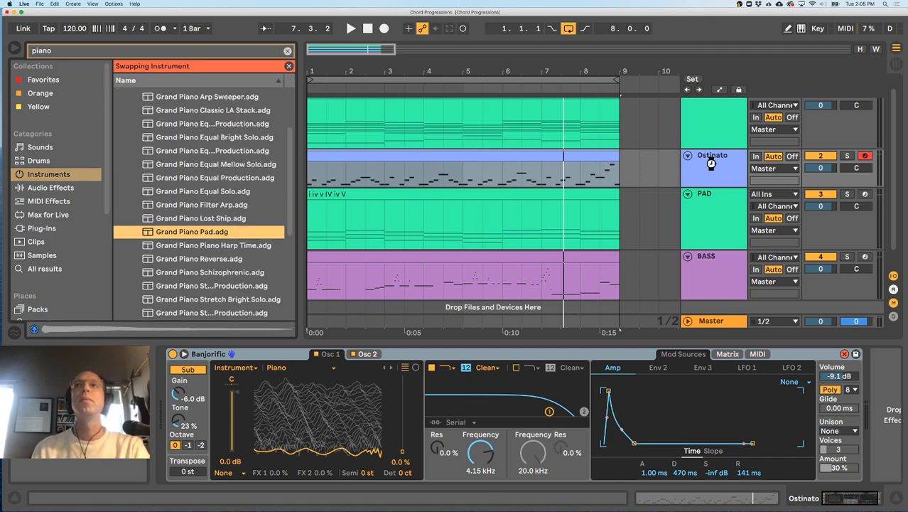
{"action": "left_click_drag", "start_coordinate": [712, 164], "coordinate": [712, 165]}
{"action": "key", "text": "space"}
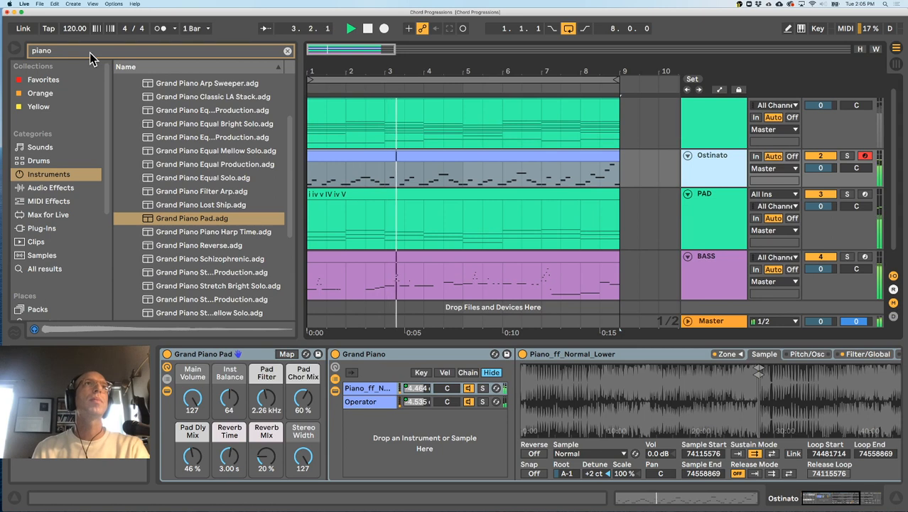
Set the Grand Piano Pad's Pad Dly Mix to 47 % and Reverb Mix to 48 %
{"action": "left_click", "coordinate": [90, 53]}
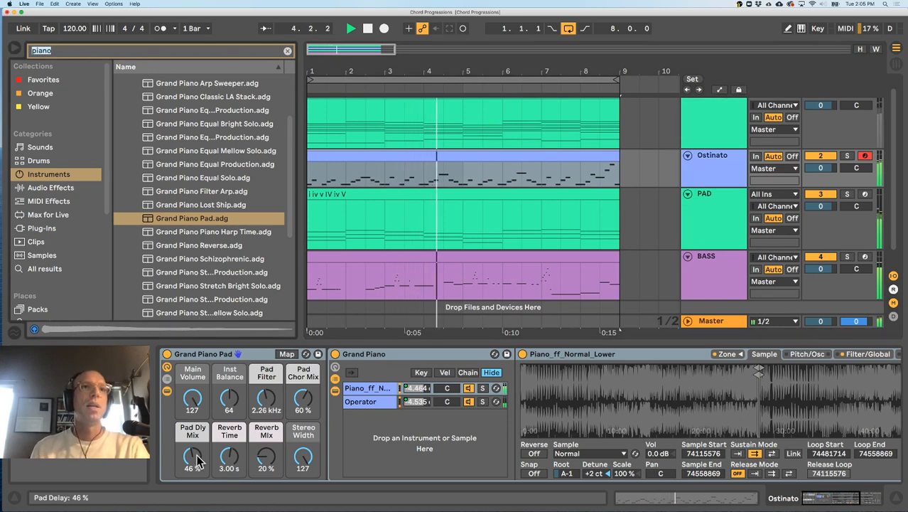
{"action": "left_click_drag", "start_coordinate": [193, 456], "coordinate": [193, 454]}
{"action": "left_click_drag", "start_coordinate": [266, 456], "coordinate": [266, 435]}
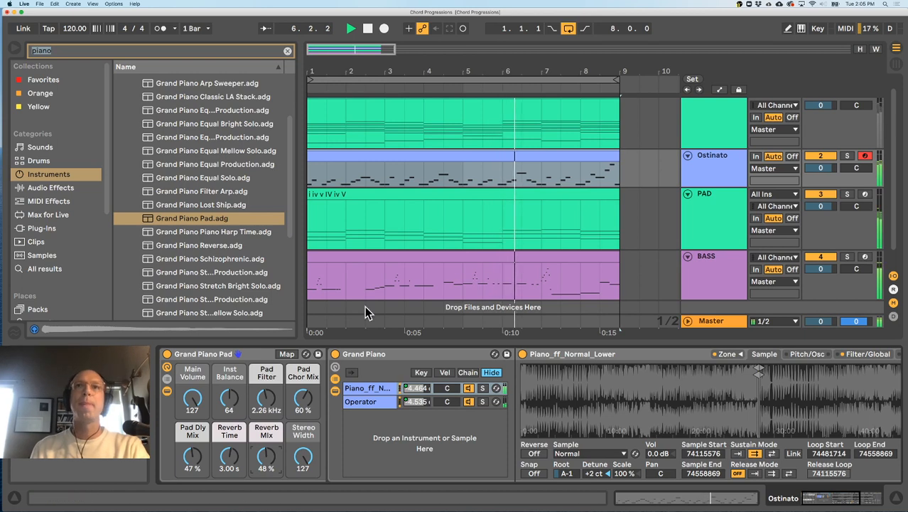
{"action": "scroll", "coordinate": [418, 230], "scroll_direction": "down", "scroll_amount": 1}
{"action": "left_click_drag", "start_coordinate": [518, 341], "coordinate": [520, 346]}
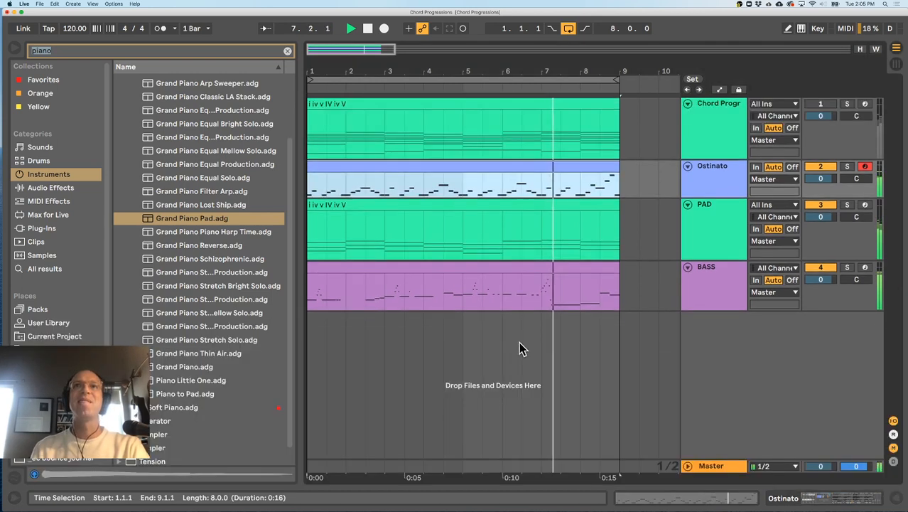
Replace the Ostinato track's instrument with the CS-80 V3 plug-in
{"action": "left_click", "coordinate": [698, 180]}
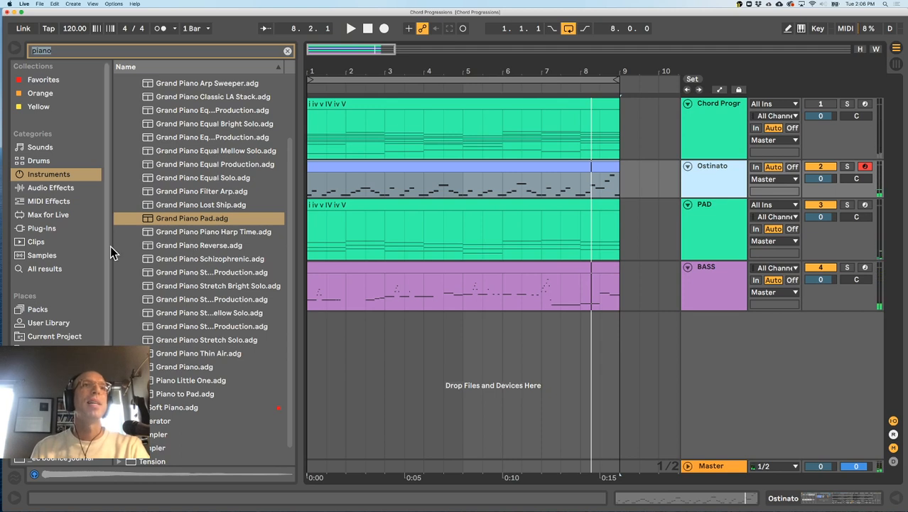
{"action": "left_click", "coordinate": [59, 232]}
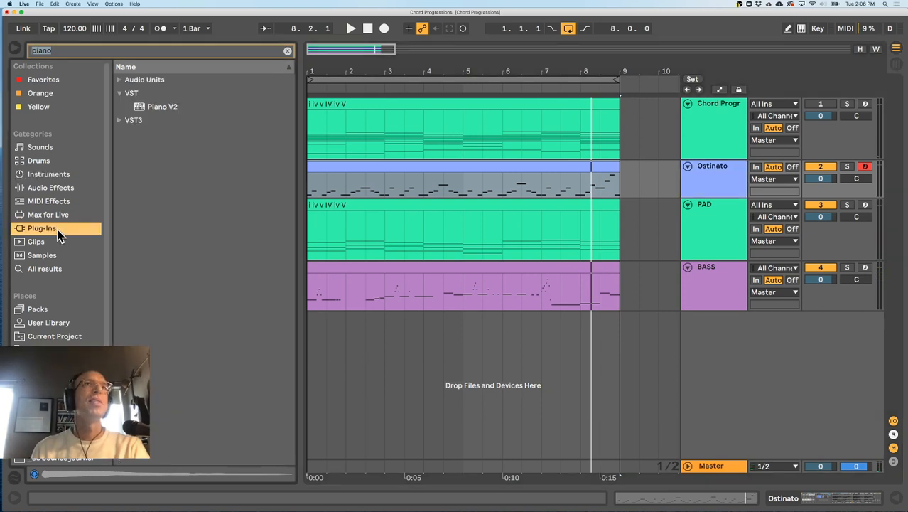
{"action": "left_click", "coordinate": [287, 51]}
{"action": "left_click_drag", "start_coordinate": [162, 219], "coordinate": [710, 183]}
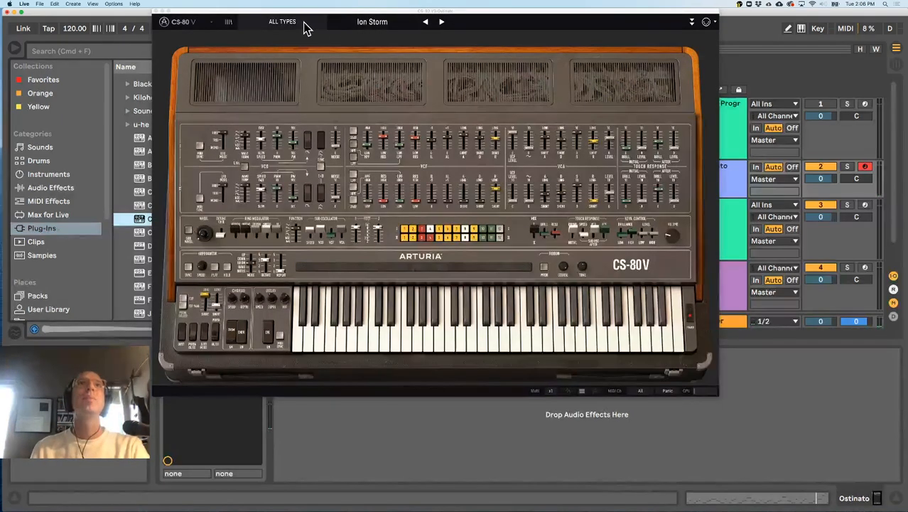
Audition the CS-80 V Keys presets from Bright Electric GT onward, keep Clean Guitar and close the plug-in window
{"action": "left_click", "coordinate": [303, 22]}
{"action": "mouse_move", "coordinate": [298, 121]}
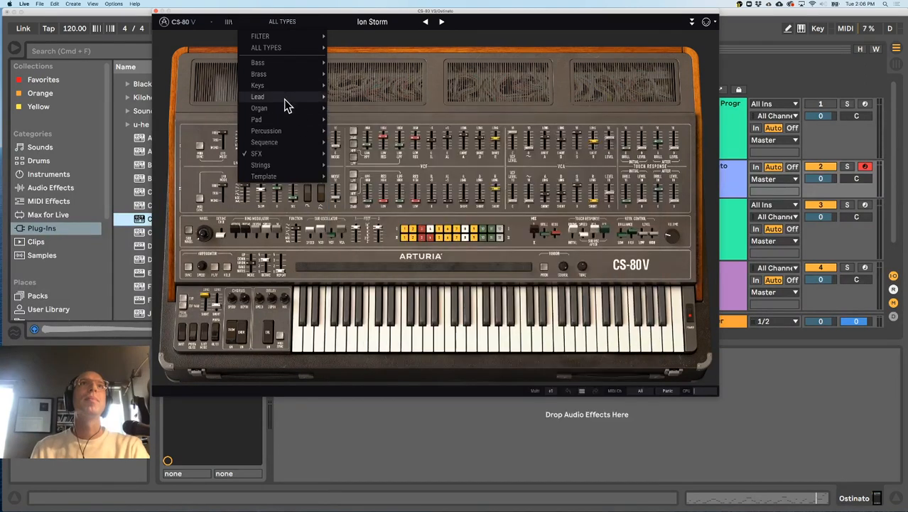
{"action": "mouse_move", "coordinate": [285, 86]}
{"action": "left_click", "coordinate": [359, 135]}
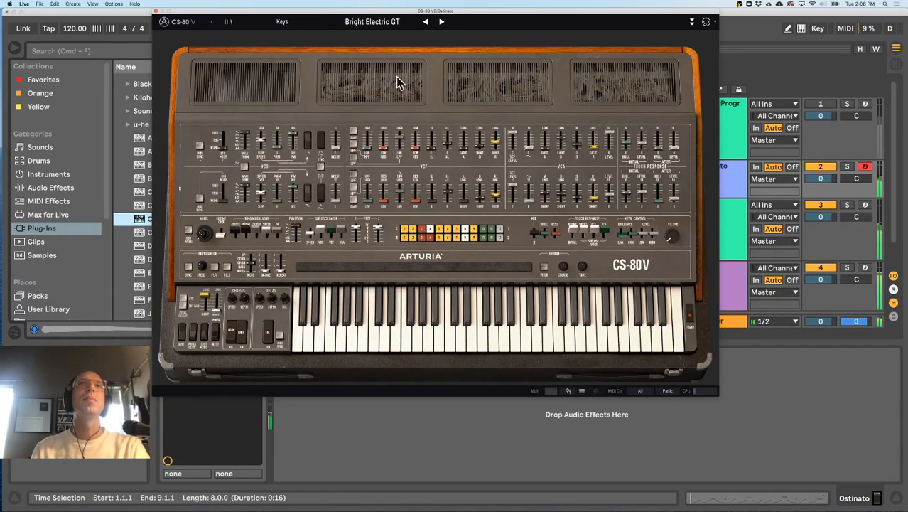
{"action": "left_click", "coordinate": [442, 22]}
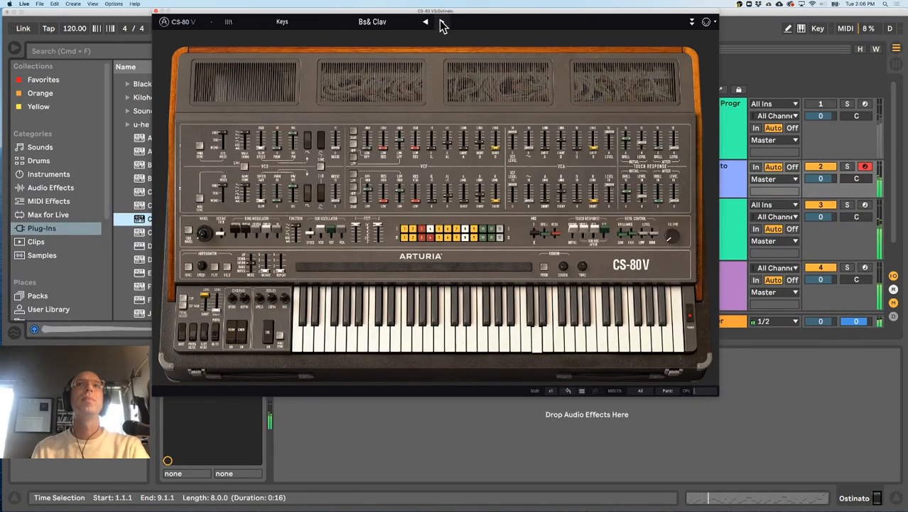
{"action": "left_click", "coordinate": [441, 22]}
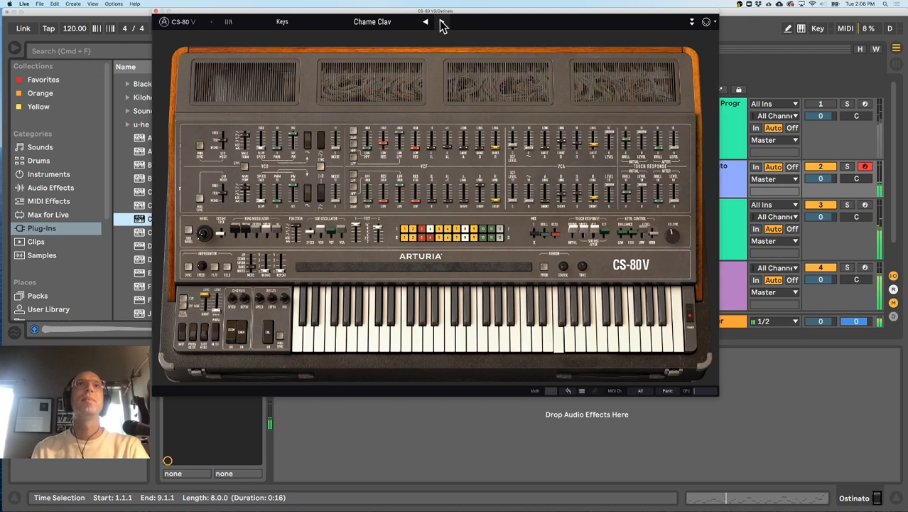
{"action": "left_click", "coordinate": [441, 22]}
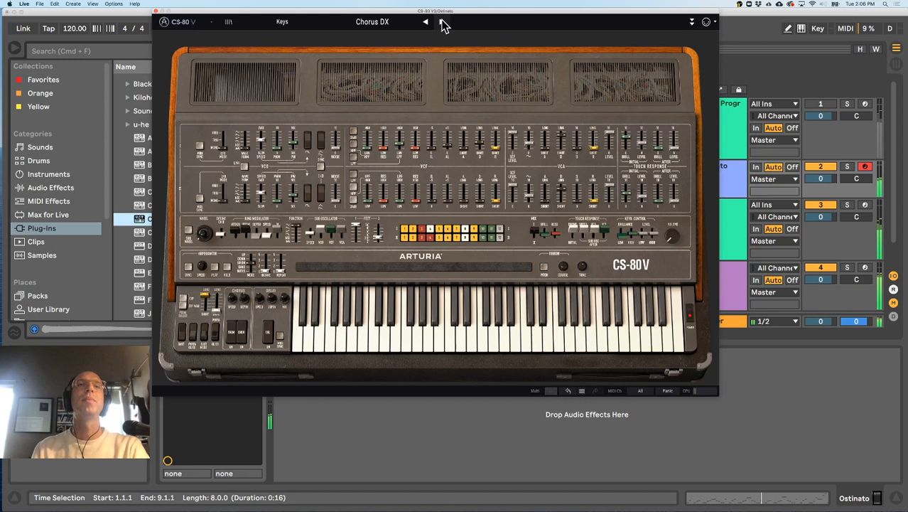
{"action": "left_click", "coordinate": [442, 22]}
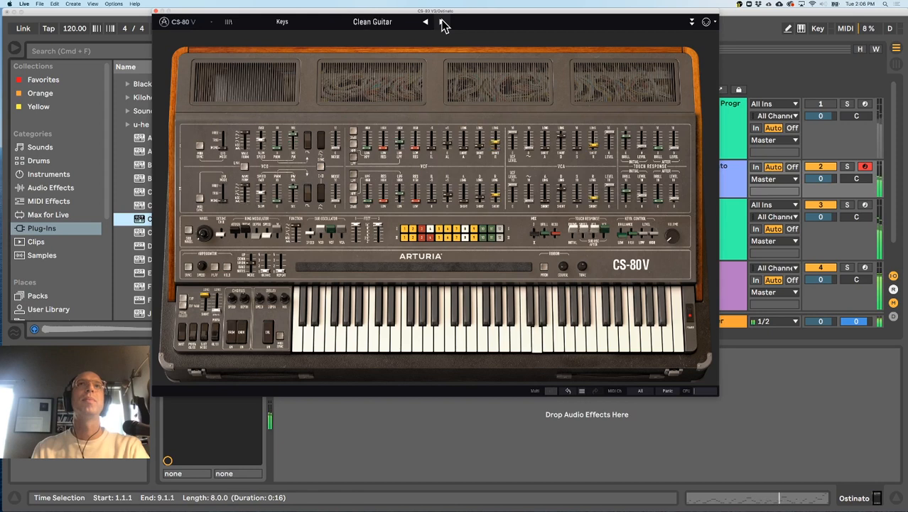
{"action": "left_click", "coordinate": [156, 12]}
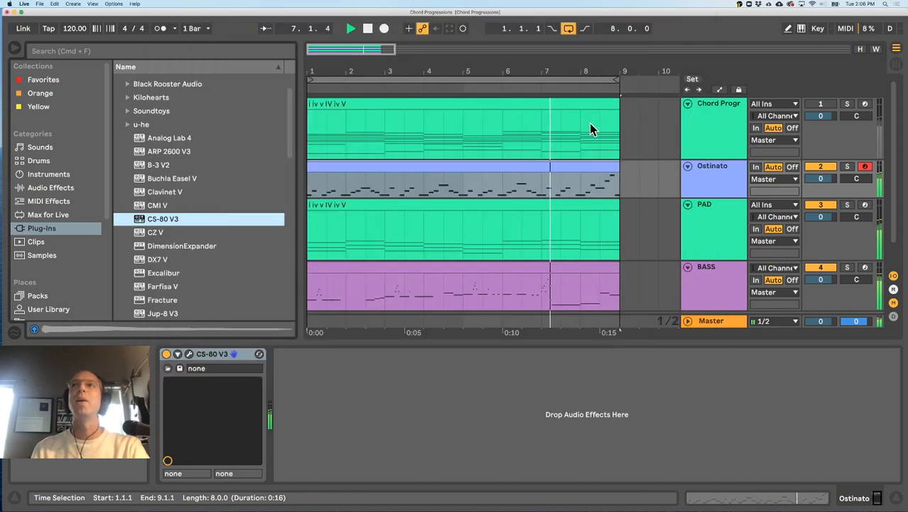
In the Ostinato clip, replace the notes of bars 3–4 with a duplicate of bars 1–2 and delete the last C4 note in bar 8
{"action": "scroll", "coordinate": [624, 210], "scroll_direction": "down", "scroll_amount": 2}
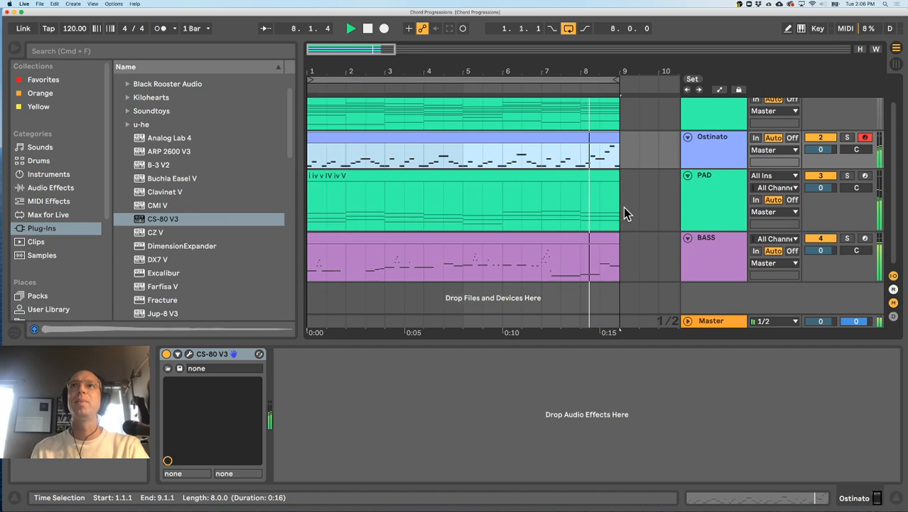
{"action": "double_click", "coordinate": [469, 144]}
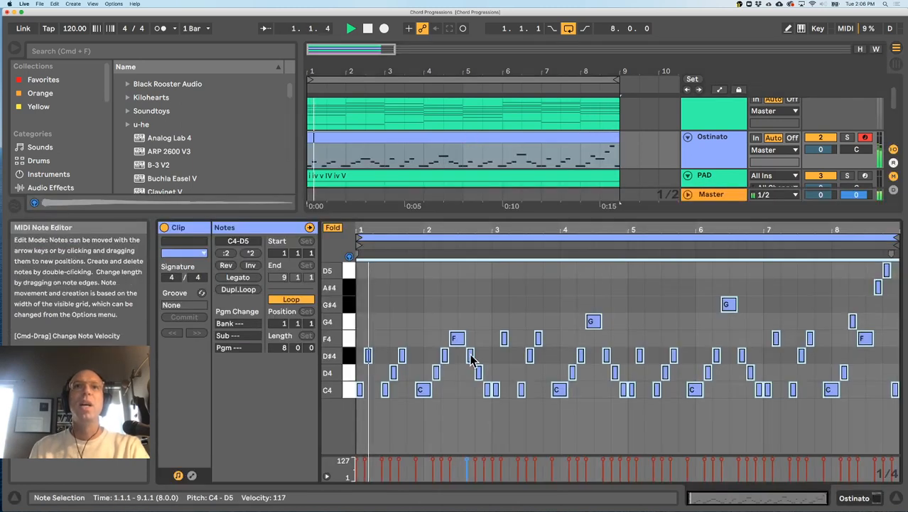
{"action": "left_click", "coordinate": [461, 297]}
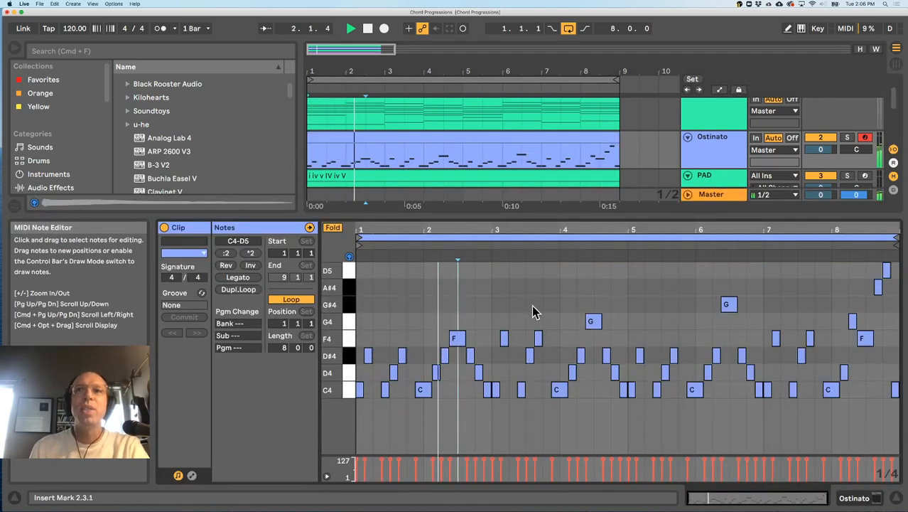
{"action": "left_click_drag", "start_coordinate": [494, 308], "coordinate": [622, 406]}
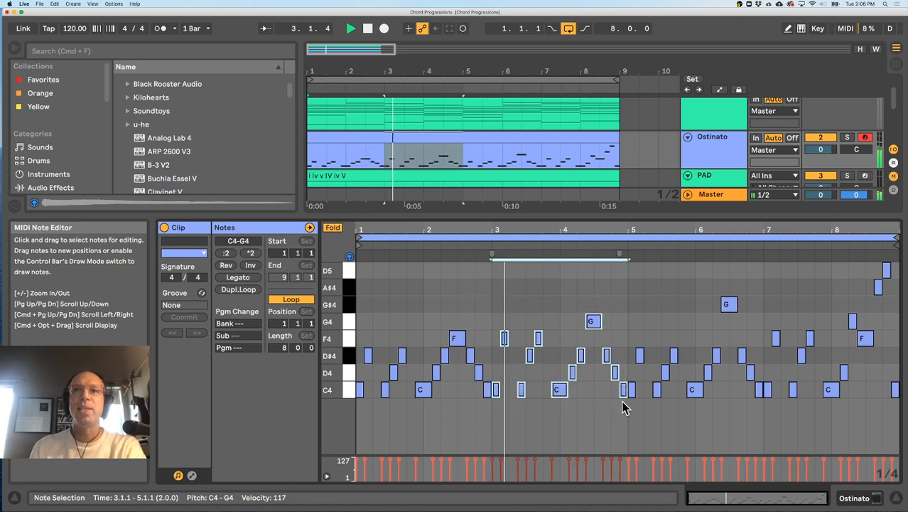
{"action": "key", "text": "Delete"}
{"action": "left_click_drag", "start_coordinate": [357, 313], "coordinate": [487, 401]}
{"action": "key", "text": "super+d"}
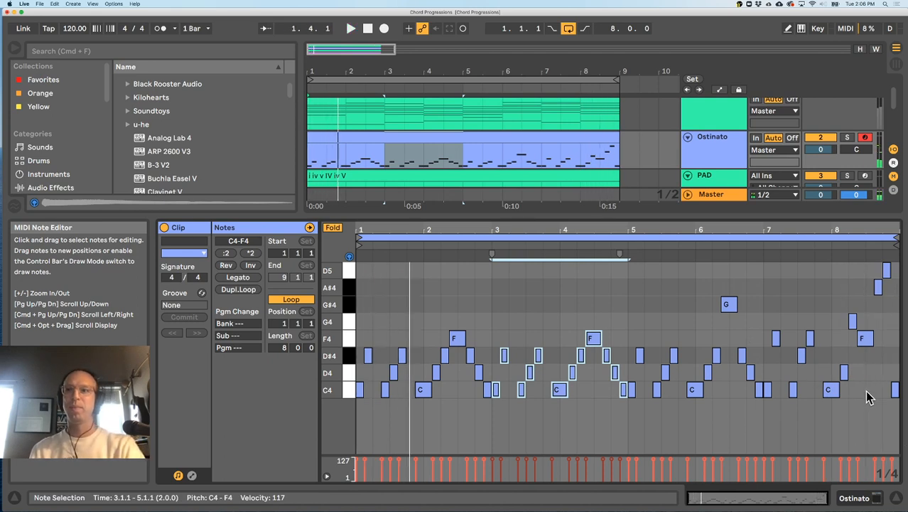
{"action": "left_click_drag", "start_coordinate": [884, 378], "coordinate": [899, 410]}
{"action": "key", "text": "Delete"}
Open the BASS clip and examine its low roots, stepwise connecting notes and short high notes
{"action": "left_click_drag", "start_coordinate": [527, 214], "coordinate": [514, 356]}
{"action": "left_click", "coordinate": [425, 237]}
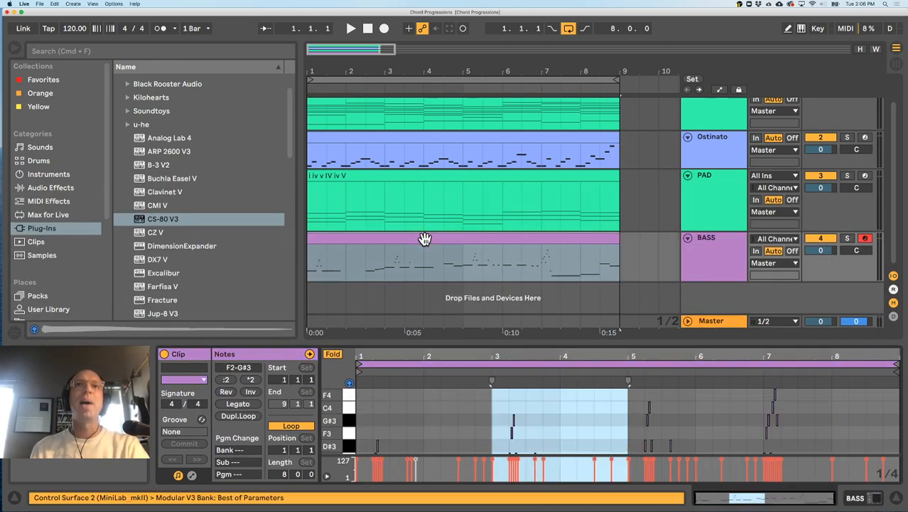
{"action": "scroll", "coordinate": [465, 449], "scroll_direction": "down", "scroll_amount": 3}
{"action": "scroll", "coordinate": [462, 449], "scroll_direction": "down", "scroll_amount": 3}
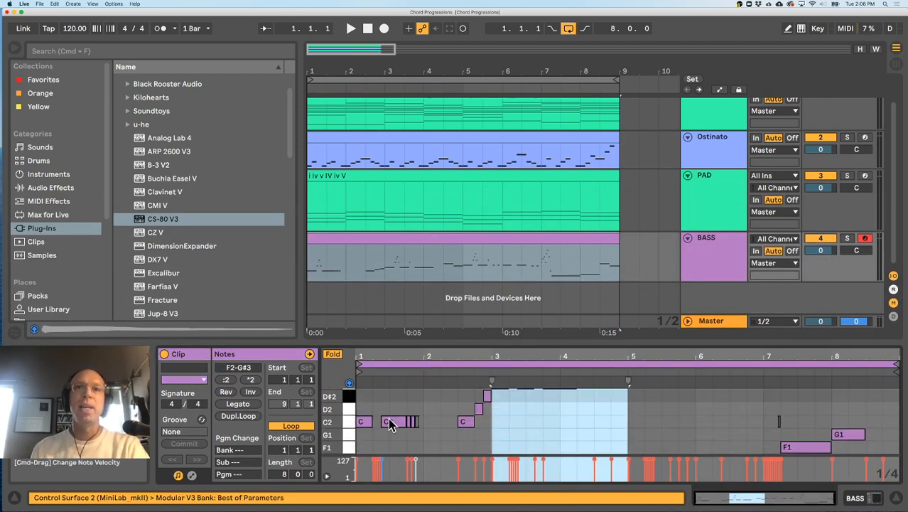
{"action": "scroll", "coordinate": [444, 419], "scroll_direction": "up", "scroll_amount": 3}
{"action": "scroll", "coordinate": [444, 420], "scroll_direction": "down", "scroll_amount": 2}
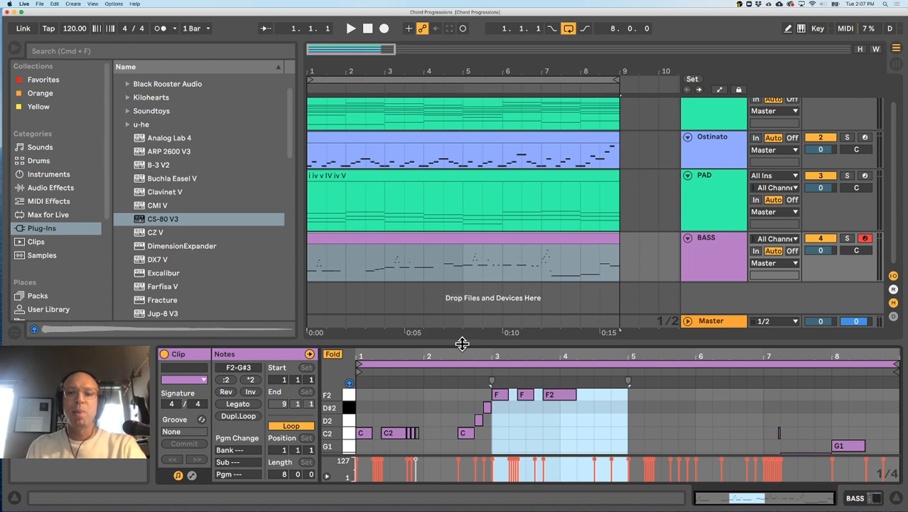
{"action": "left_click_drag", "start_coordinate": [462, 343], "coordinate": [461, 283]}
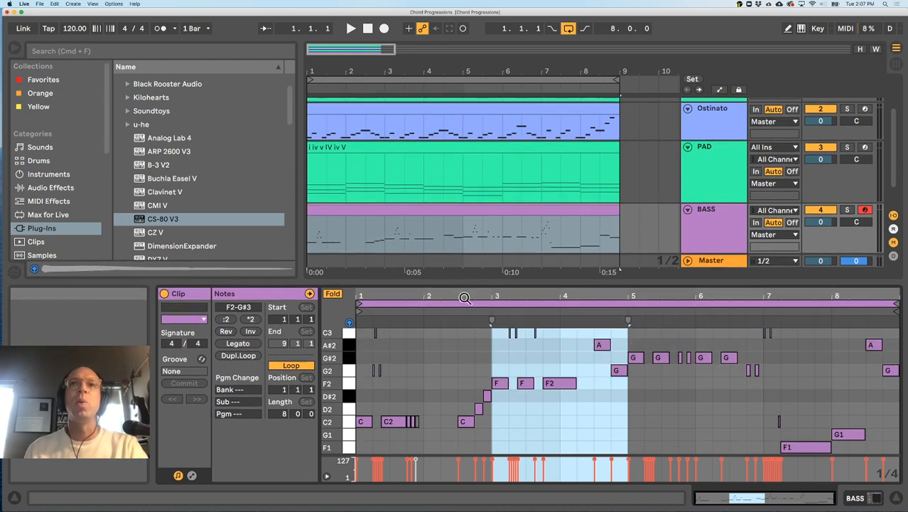
{"action": "left_click", "coordinate": [455, 380]}
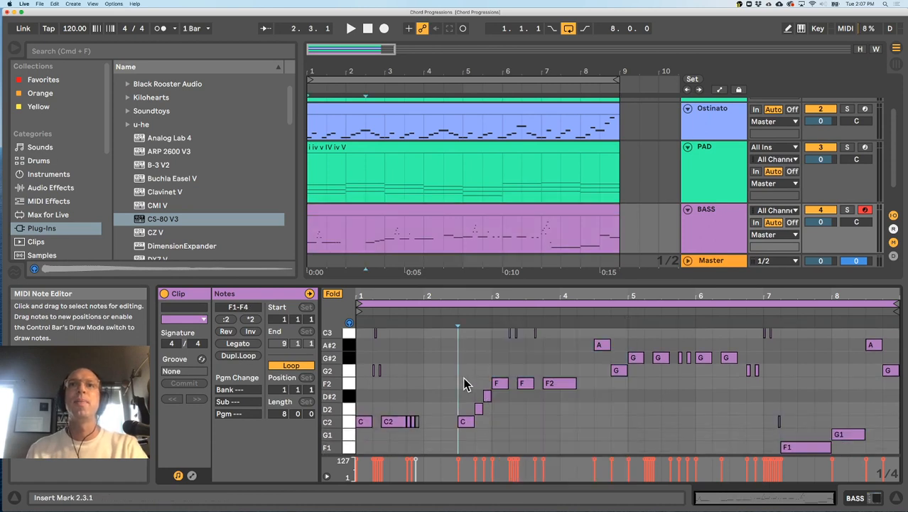
{"action": "left_click", "coordinate": [437, 379]}
{"action": "left_click", "coordinate": [429, 379]}
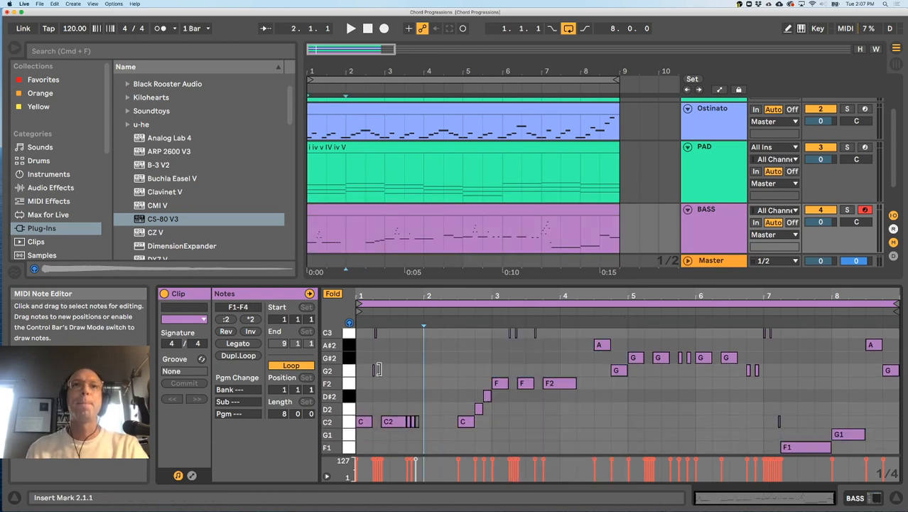
{"action": "left_click_drag", "start_coordinate": [428, 283], "coordinate": [432, 377]}
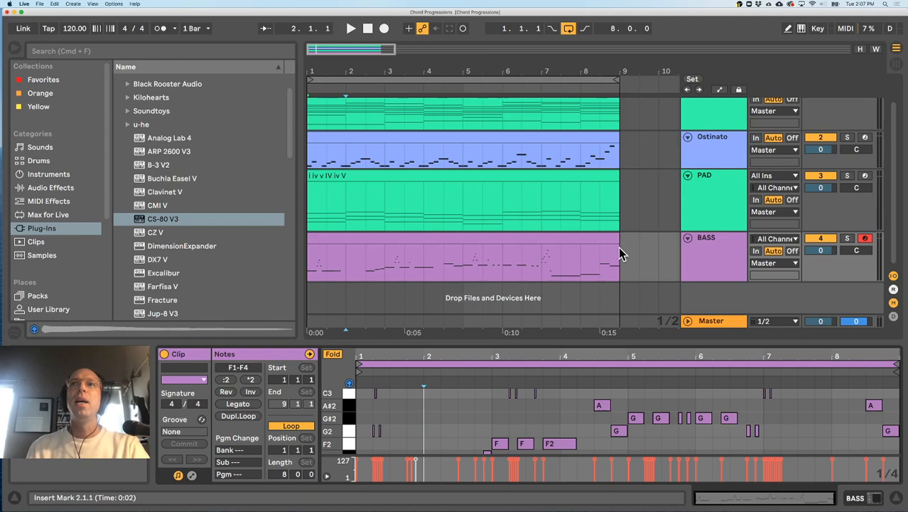
Switch to the arrangement notes in TextEdit, read the Arp/Pluck and Keyboard guidelines, and return to Live
{"action": "left_click", "coordinate": [535, 241]}
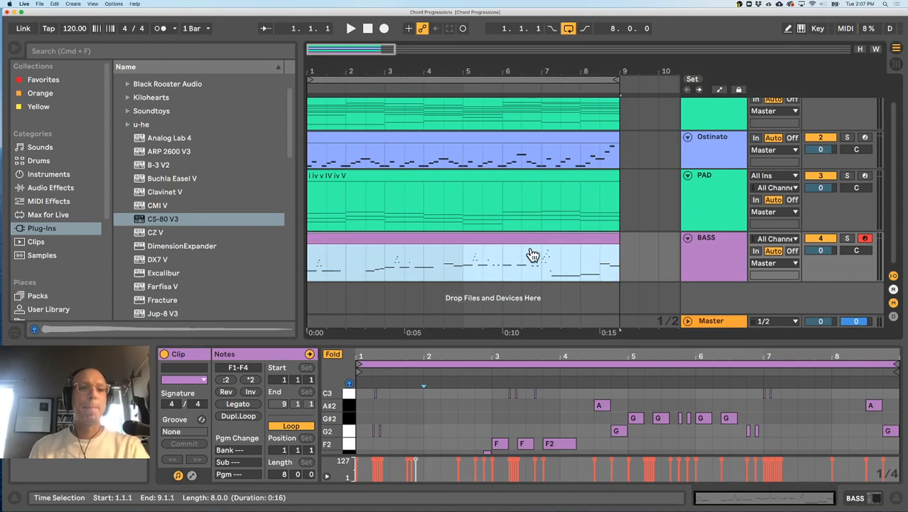
{"action": "key", "text": "super+Tab"}
{"action": "left_click_drag", "start_coordinate": [92, 72], "coordinate": [139, 77]}
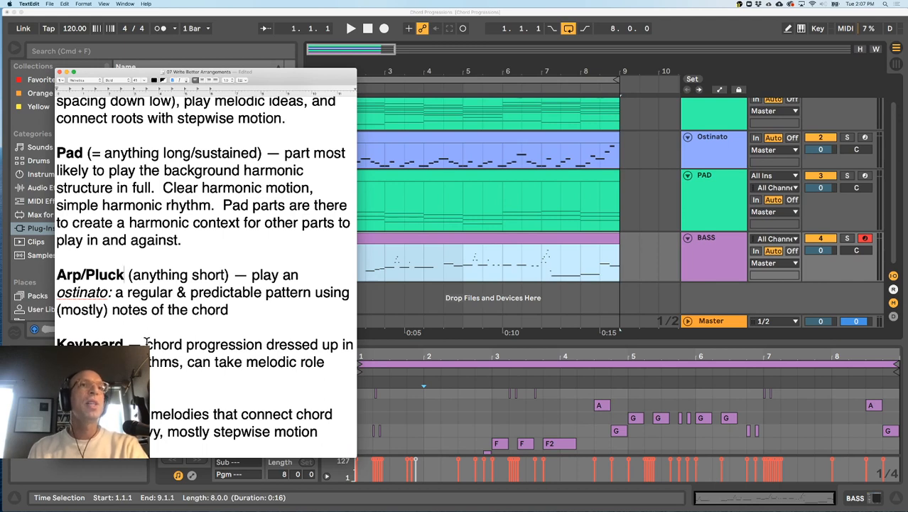
{"action": "left_click", "coordinate": [236, 25]}
Insert a new MIDI track directly below the Chord Progressions track
{"action": "scroll", "coordinate": [501, 184], "scroll_direction": "up", "scroll_amount": 2}
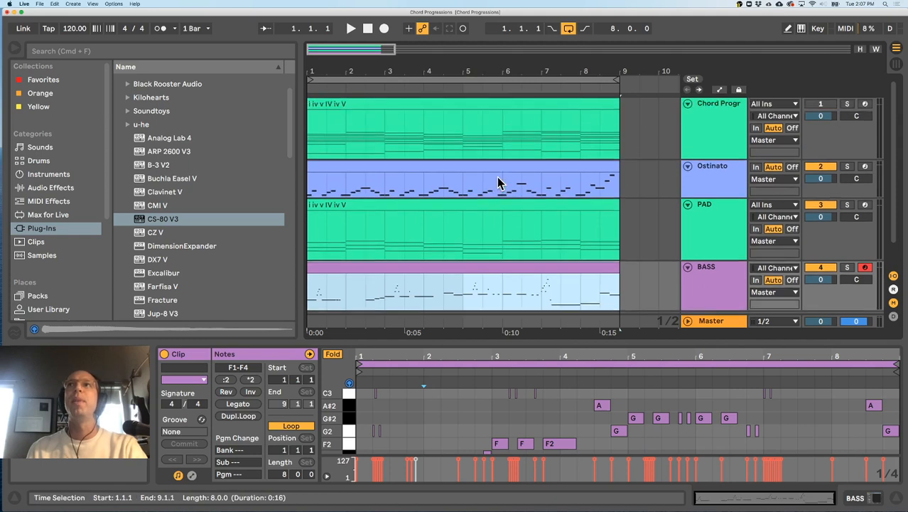
{"action": "left_click", "coordinate": [696, 137]}
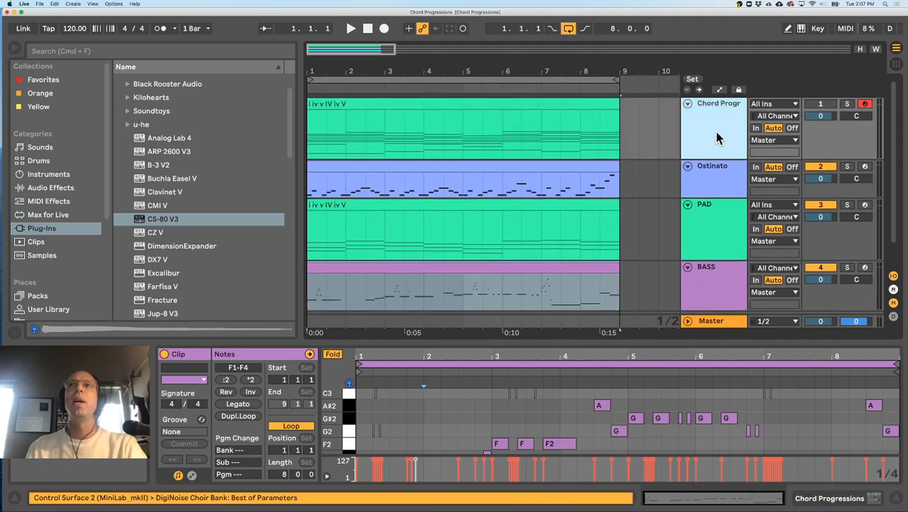
{"action": "key", "text": "super+shift+t"}
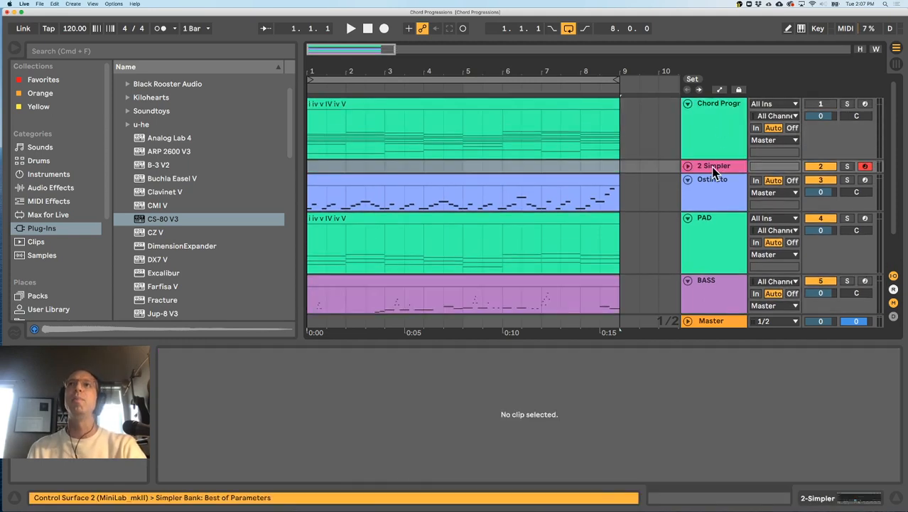
Open the Piano & Keys presets in the Sounds library for the new track's instrument
{"action": "left_click", "coordinate": [51, 187]}
{"action": "left_click", "coordinate": [95, 51]}
{"action": "type", "text": "key"}
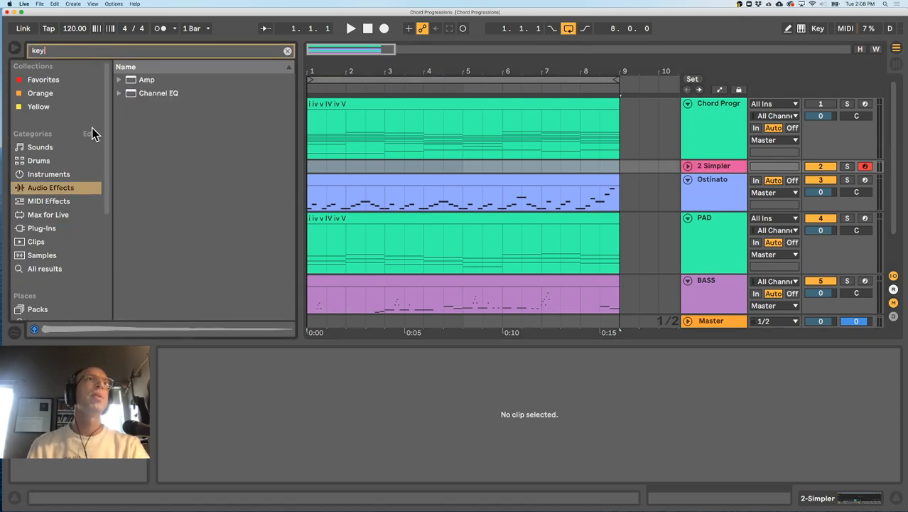
{"action": "left_click", "coordinate": [57, 147]}
{"action": "left_click", "coordinate": [287, 51]}
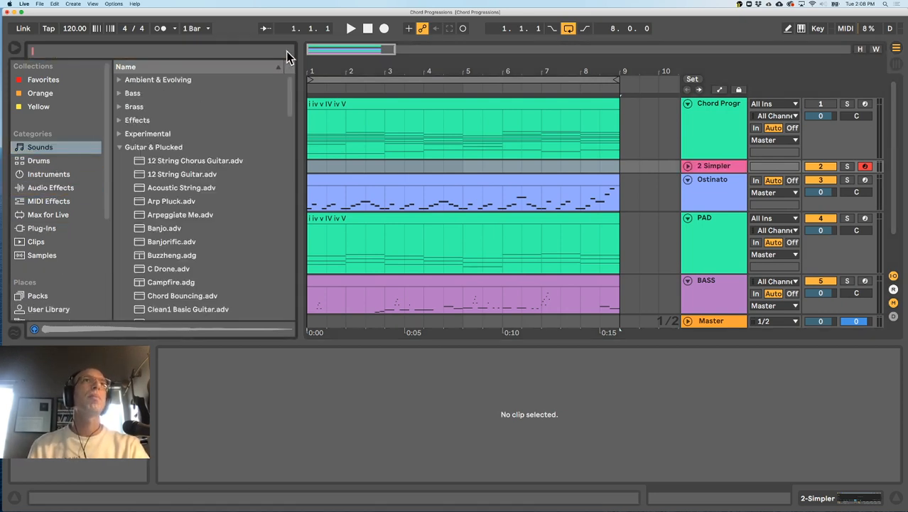
{"action": "left_click", "coordinate": [118, 148]}
{"action": "left_click", "coordinate": [119, 202]}
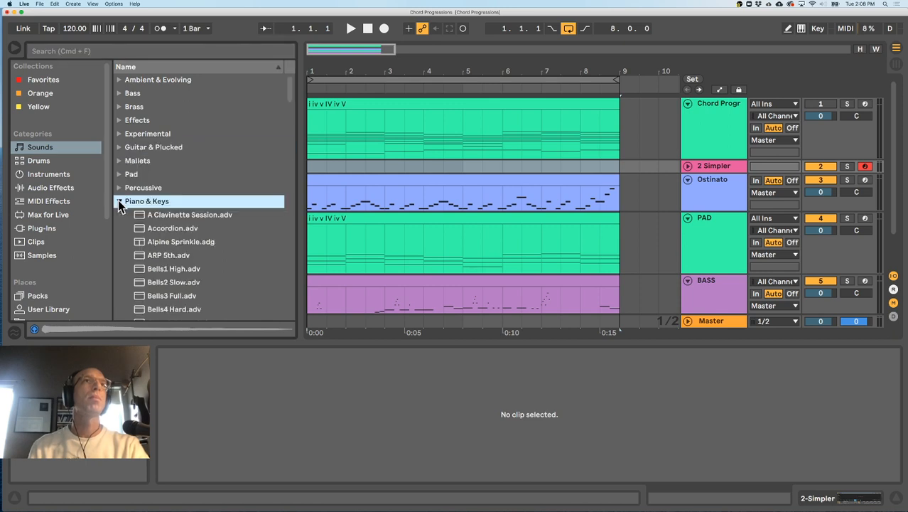
Audition the Piano & Keys presets from Celeste Rolls through the Clav sounds to E-Piano CMaj7 Chord
{"action": "scroll", "coordinate": [174, 242], "scroll_direction": "down", "scroll_amount": 5}
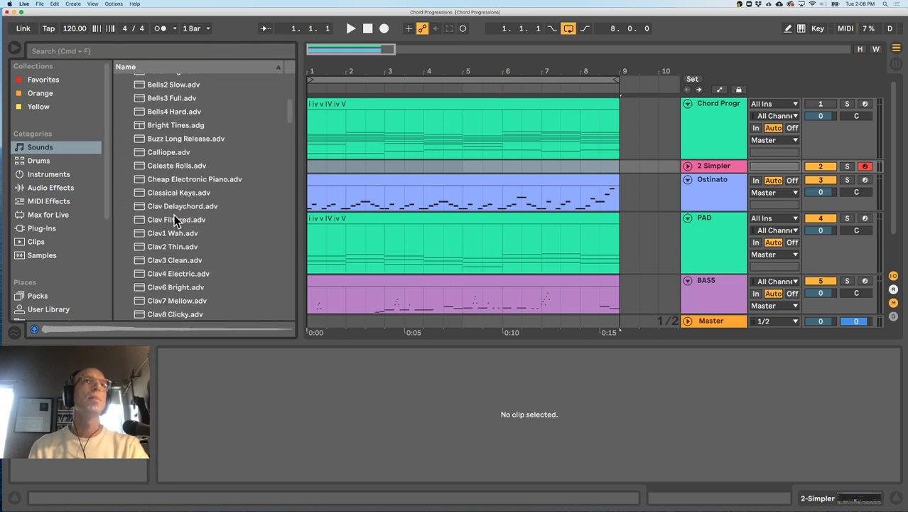
{"action": "left_click", "coordinate": [175, 165]}
{"action": "left_click", "coordinate": [173, 207]}
{"action": "left_click", "coordinate": [177, 221]}
{"action": "scroll", "coordinate": [179, 249], "scroll_direction": "down", "scroll_amount": 2}
{"action": "left_click", "coordinate": [180, 250]}
{"action": "scroll", "coordinate": [178, 252], "scroll_direction": "down", "scroll_amount": 3}
{"action": "left_click", "coordinate": [181, 243]}
{"action": "scroll", "coordinate": [182, 260], "scroll_direction": "down", "scroll_amount": 2}
{"action": "left_click", "coordinate": [178, 263]}
{"action": "scroll", "coordinate": [179, 260], "scroll_direction": "down", "scroll_amount": 3}
{"action": "left_click", "coordinate": [194, 223]}
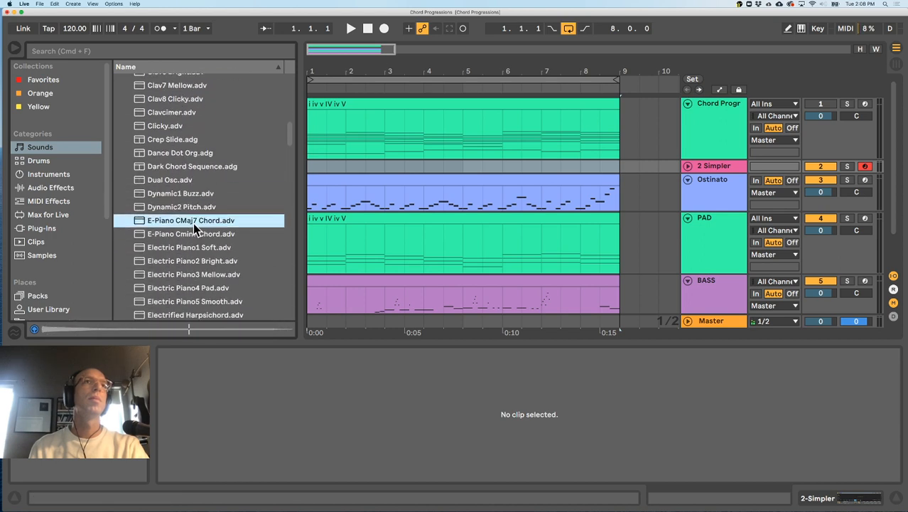
Compare the electric piano presets and load Electric Piano1 Soft onto the 2 Simpler track
{"action": "left_click", "coordinate": [188, 247]}
{"action": "scroll", "coordinate": [198, 246], "scroll_direction": "down", "scroll_amount": 3}
{"action": "left_click", "coordinate": [170, 214]}
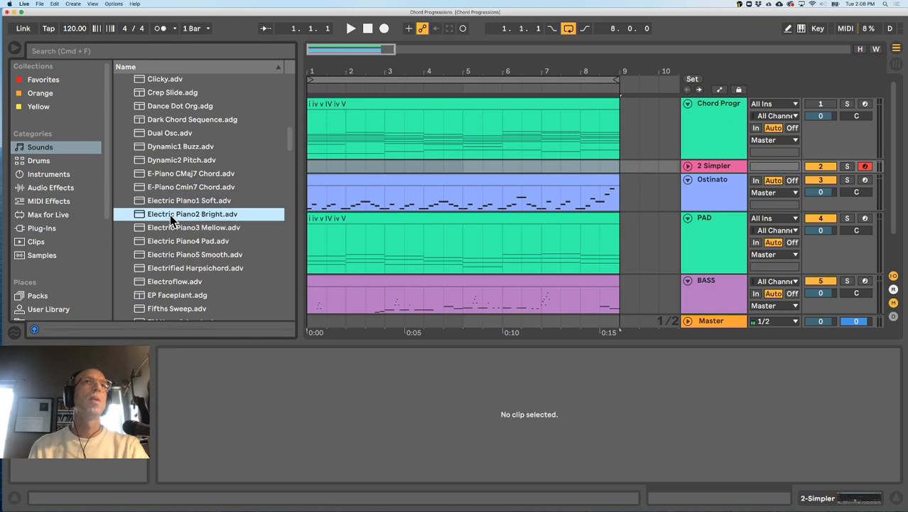
{"action": "left_click", "coordinate": [170, 226]}
{"action": "left_click", "coordinate": [177, 201]}
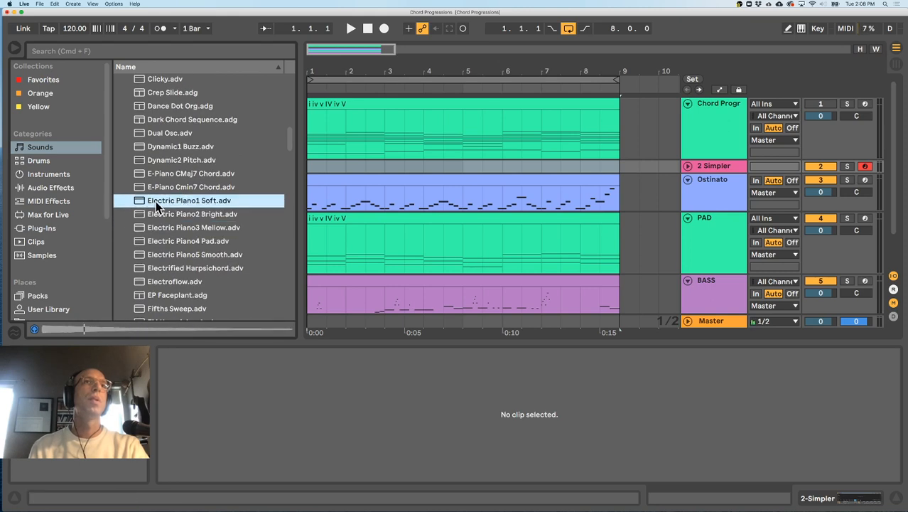
{"action": "left_click_drag", "start_coordinate": [419, 202], "coordinate": [712, 167]}
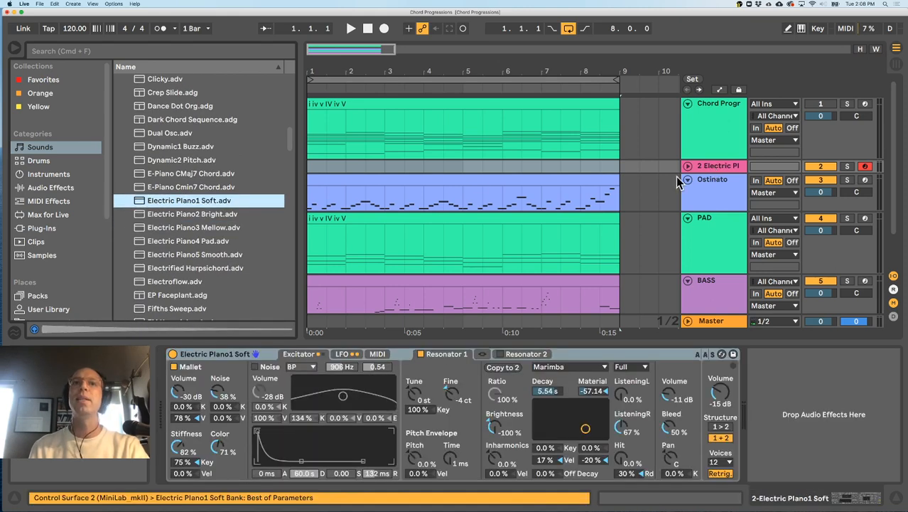
Open the i iv v IV iv V clip of the Chord Progressions track and enlarge its note editor
{"action": "left_click", "coordinate": [341, 103]}
{"action": "double_click", "coordinate": [341, 104]}
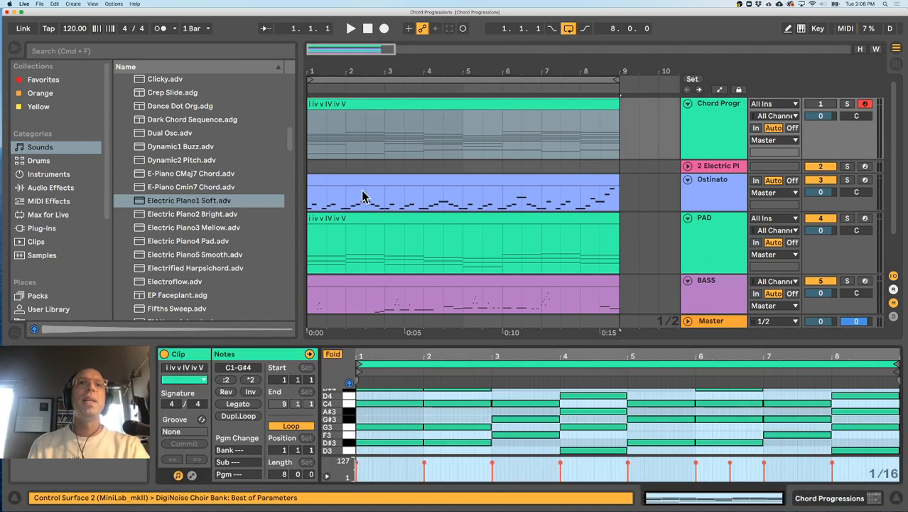
{"action": "left_click_drag", "start_coordinate": [446, 352], "coordinate": [448, 251]}
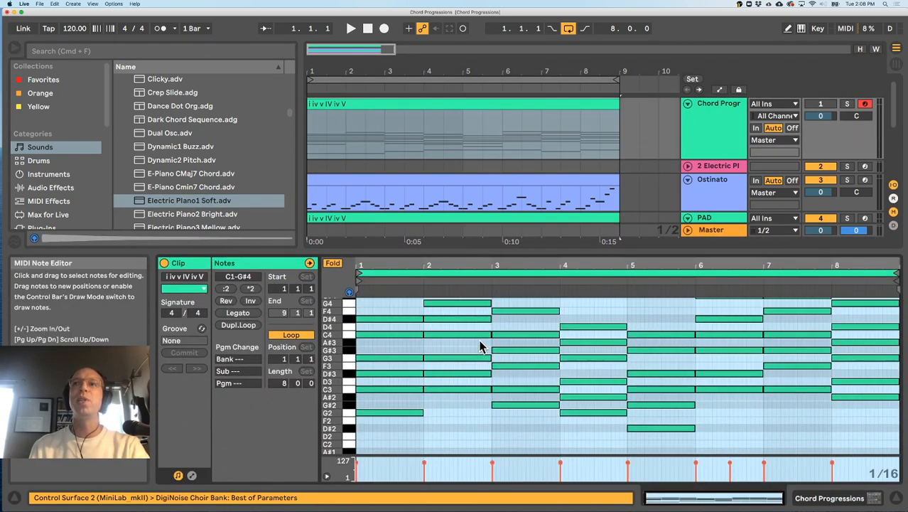
{"action": "left_click_drag", "start_coordinate": [527, 253], "coordinate": [519, 152]}
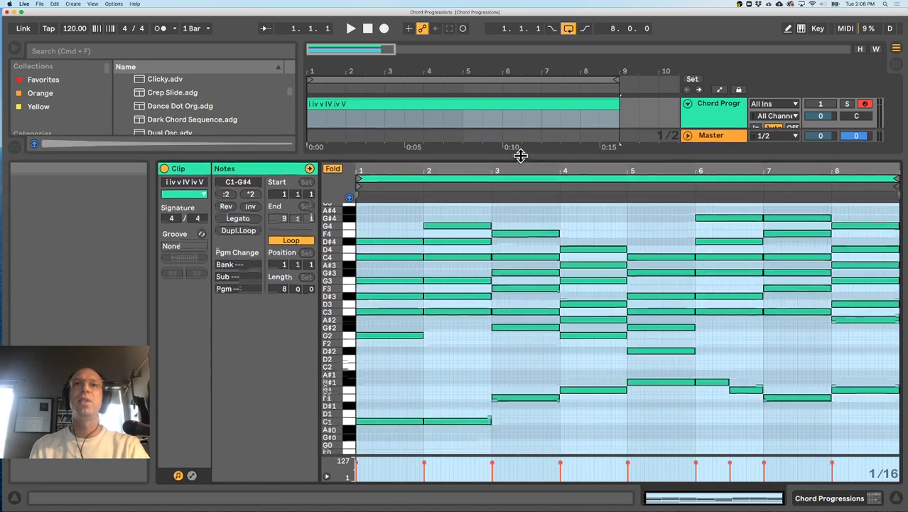
{"action": "scroll", "coordinate": [551, 308], "scroll_direction": "up", "scroll_amount": 2}
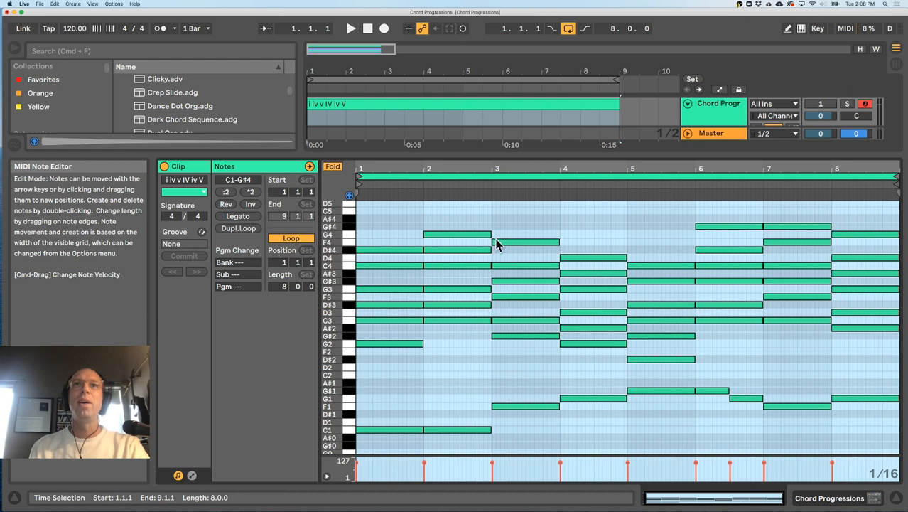
Copy the i iv v IV iv V clip onto the Electric Piano track and open the copy's notes
{"action": "left_click_drag", "start_coordinate": [372, 204], "coordinate": [866, 396]}
{"action": "left_click", "coordinate": [428, 154]}
{"action": "left_click_drag", "start_coordinate": [379, 102], "coordinate": [371, 162]}
{"action": "double_click", "coordinate": [361, 163]}
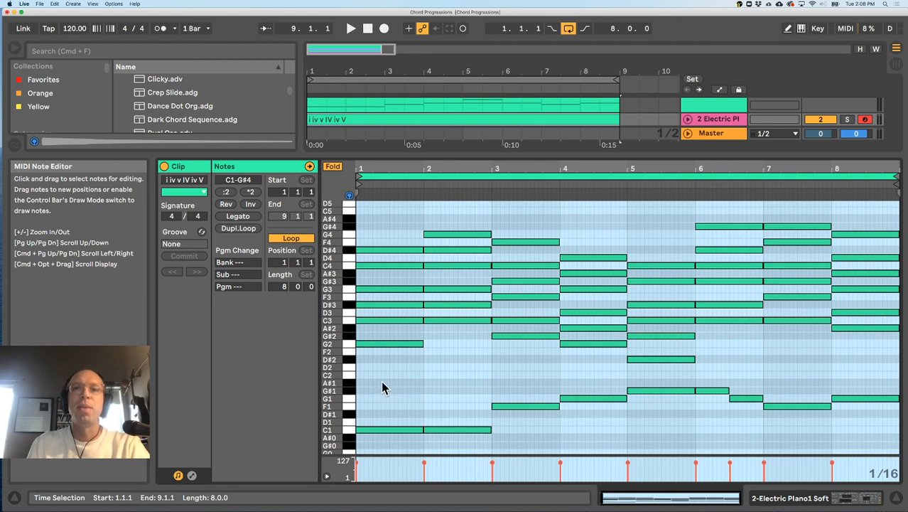
Delete the bass notes from C1 to G#1 and all chord notes below C3 in the copied clip
{"action": "left_click_drag", "start_coordinate": [382, 384], "coordinate": [901, 455]}
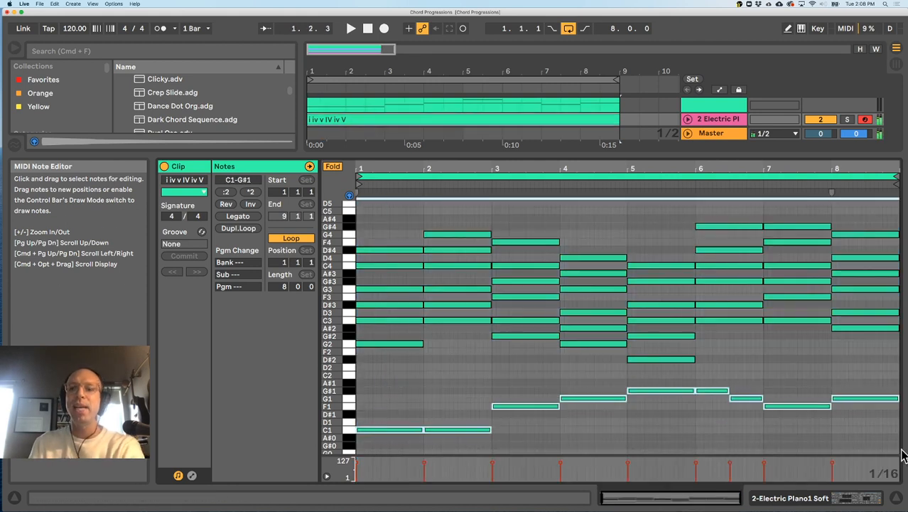
{"action": "key", "text": "Delete"}
{"action": "scroll", "coordinate": [435, 364], "scroll_direction": "up", "scroll_amount": 1}
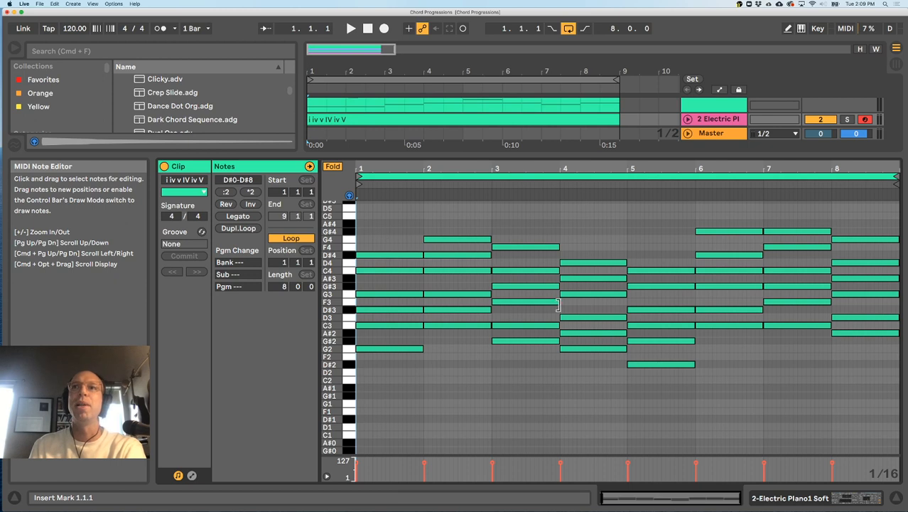
{"action": "left_click", "coordinate": [382, 374]}
{"action": "left_click_drag", "start_coordinate": [382, 373], "coordinate": [897, 334]}
{"action": "key", "text": "Delete"}
Try deleting all notes from C4 upward in the electric piano clip
{"action": "left_click_drag", "start_coordinate": [377, 222], "coordinate": [884, 274]}
{"action": "key", "text": "Delete"}
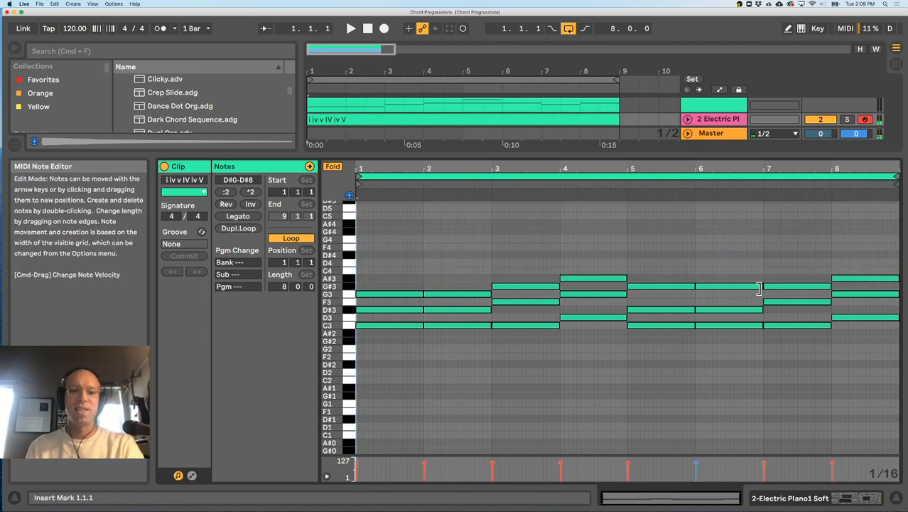
{"action": "key", "text": "cmd+z"}
Delete all notes from D#4 upward in the electric piano clip and play back the thinned chords
{"action": "left_click_drag", "start_coordinate": [387, 221], "coordinate": [888, 257]}
{"action": "key", "text": "Delete"}
{"action": "key", "text": "space"}
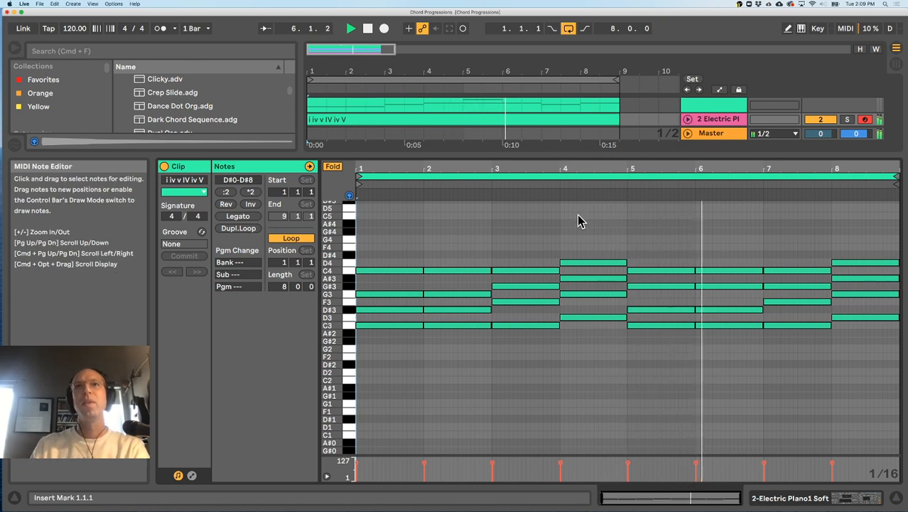
{"action": "key", "text": "space"}
{"action": "left_click", "coordinate": [385, 240]}
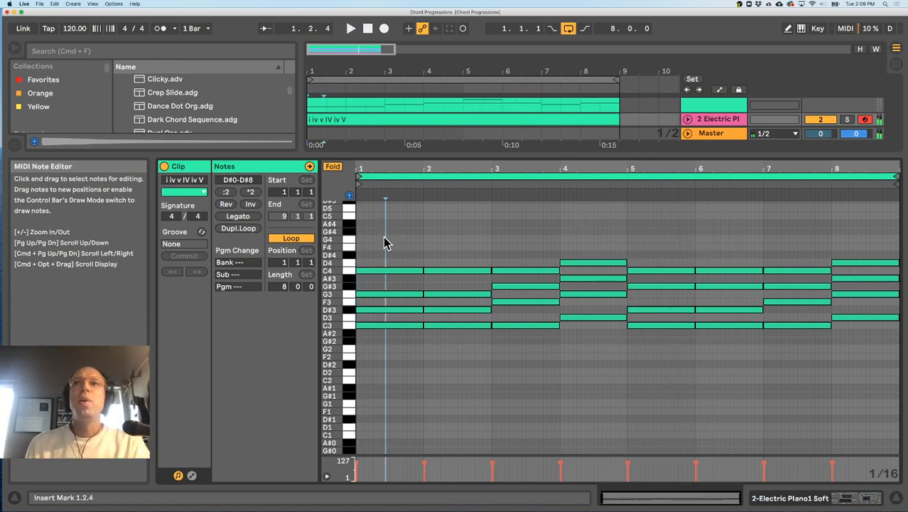
{"action": "mouse_move", "coordinate": [366, 248]}
{"action": "left_mouse_down"}
{"action": "mouse_move", "coordinate": [426, 361]}
{"action": "mouse_move", "coordinate": [415, 324]}
{"action": "left_mouse_up"}
{"action": "left_click", "coordinate": [377, 257]}
{"action": "left_click_drag", "start_coordinate": [377, 257], "coordinate": [369, 326]}
{"action": "mouse_move", "coordinate": [361, 167]}
{"action": "left_mouse_down"}
{"action": "mouse_move", "coordinate": [363, 186]}
{"action": "mouse_move", "coordinate": [363, 175]}
{"action": "left_mouse_up"}
{"action": "key", "text": "super+z"}
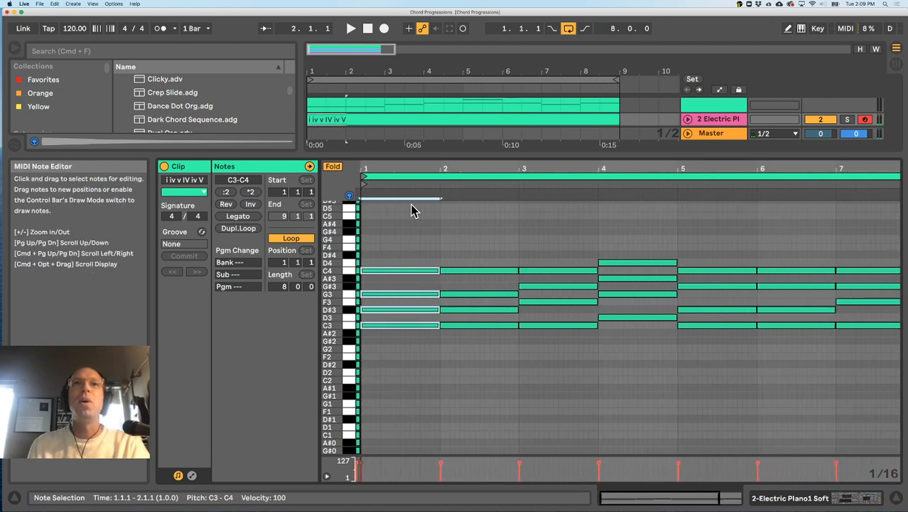
{"action": "left_click_drag", "start_coordinate": [474, 167], "coordinate": [456, 158]}
Shorten all the chords to one beat, place them on beat 2 of each bar, and play them back
{"action": "left_click_drag", "start_coordinate": [385, 229], "coordinate": [862, 366]}
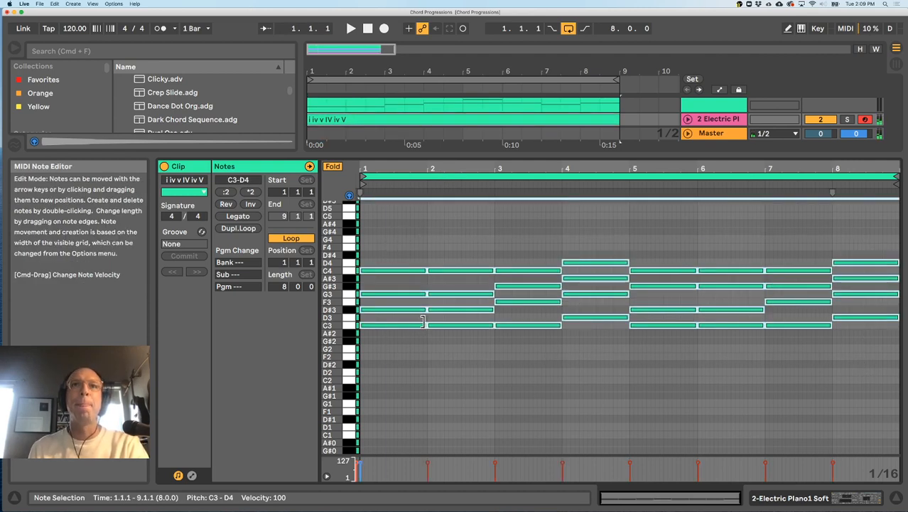
{"action": "left_click_drag", "start_coordinate": [424, 325], "coordinate": [388, 330]}
{"action": "key", "text": "space"}
{"action": "key", "text": "space"}
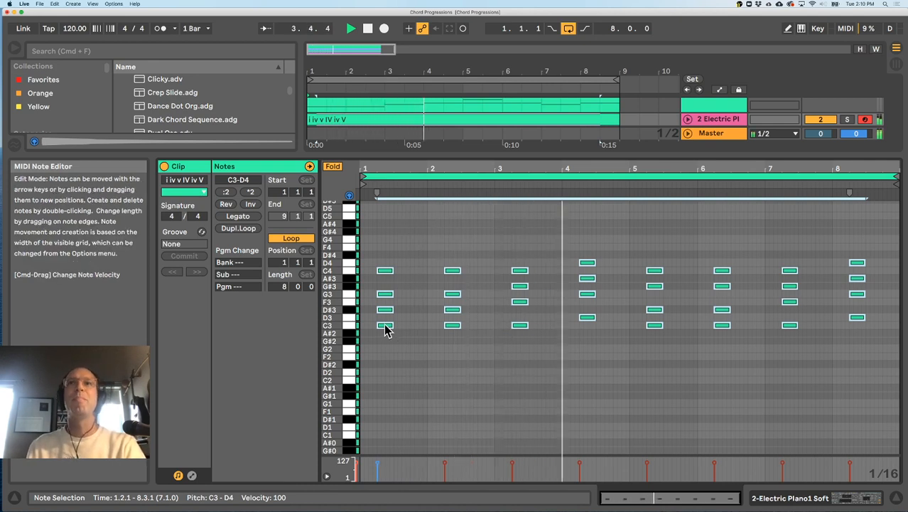
{"action": "key", "text": "space"}
Try duplicating all the chords onto beat 4 of each bar and listen to the result
{"action": "left_click_drag", "start_coordinate": [384, 327], "coordinate": [418, 328]}
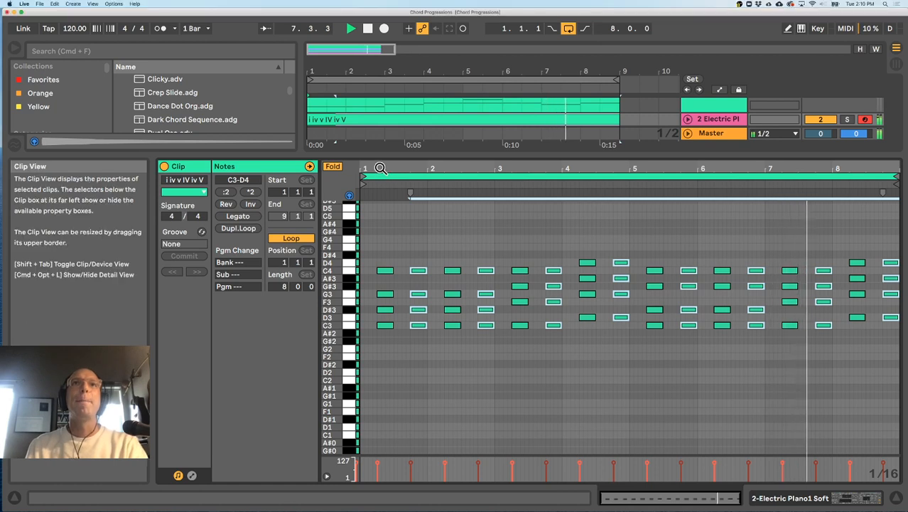
{"action": "key", "text": "space"}
{"action": "key", "text": "super+z"}
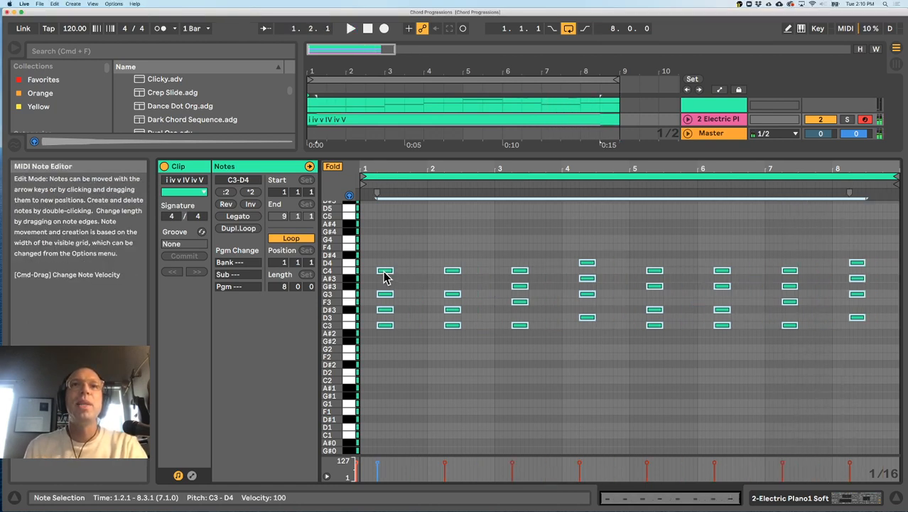
Try duplicating the chords to the offbeat after beat 4, starting at 1.4.3, with one-beat copies, and listen to the rhythm
{"action": "left_click_drag", "start_coordinate": [384, 274], "coordinate": [424, 272]}
{"action": "key", "text": "space"}
{"action": "left_click_drag", "start_coordinate": [395, 170], "coordinate": [420, 207]}
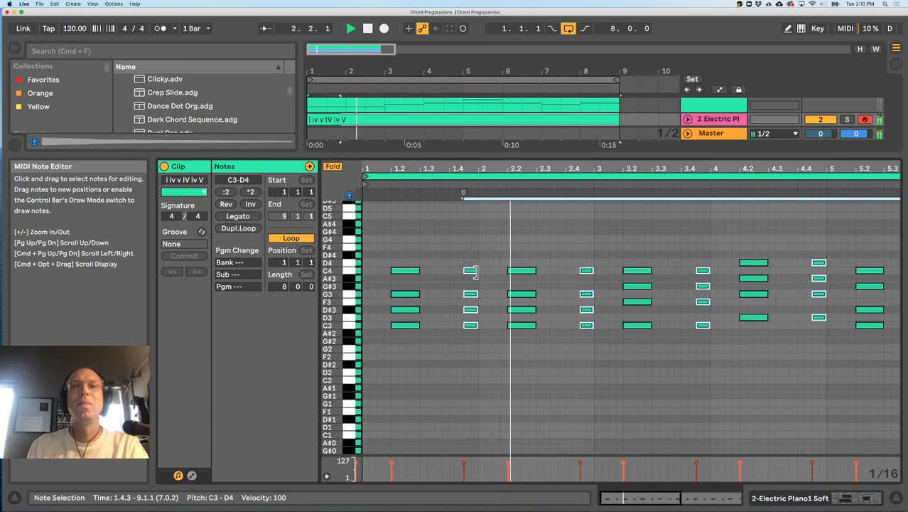
{"action": "key", "text": "space"}
{"action": "left_click_drag", "start_coordinate": [475, 271], "coordinate": [492, 271]}
{"action": "key", "text": "space"}
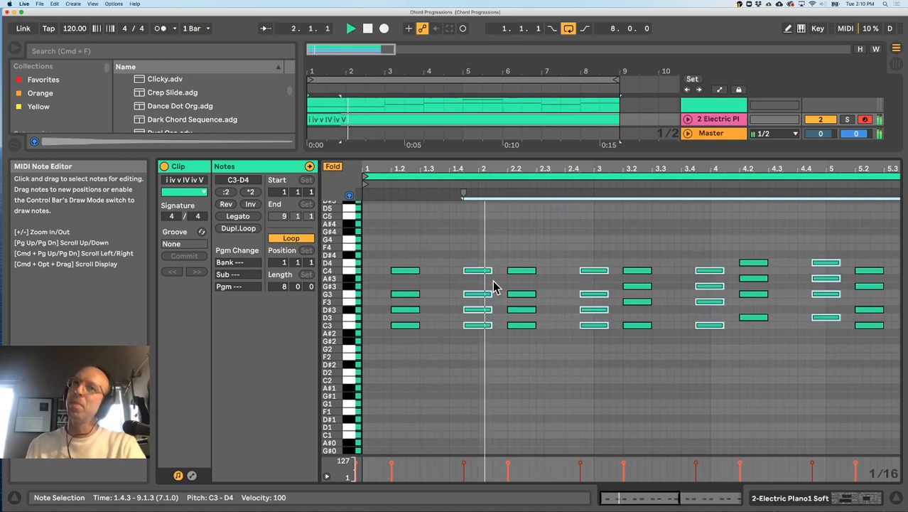
{"action": "key", "text": "Delete"}
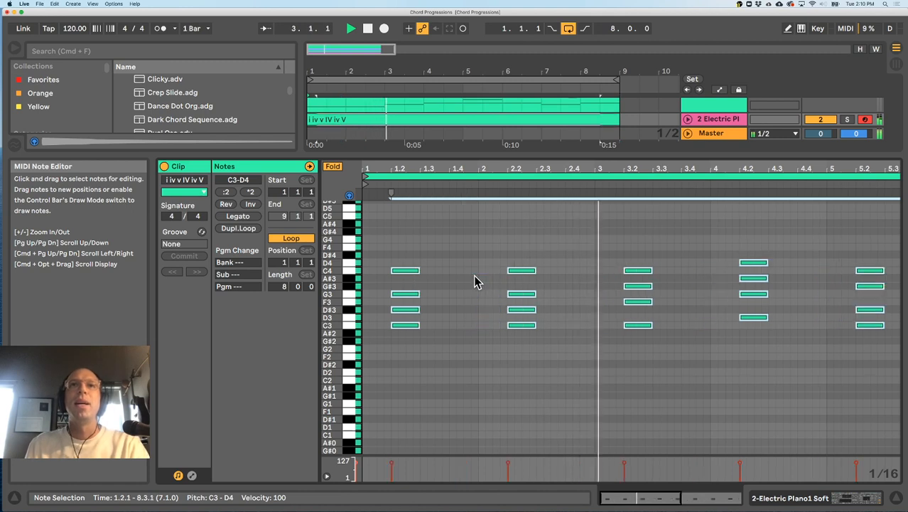
Move all the chords to beat 3 of each bar and play back the clip
{"action": "key", "text": "space"}
{"action": "left_click_drag", "start_coordinate": [406, 281], "coordinate": [434, 271]}
{"action": "key", "text": "space"}
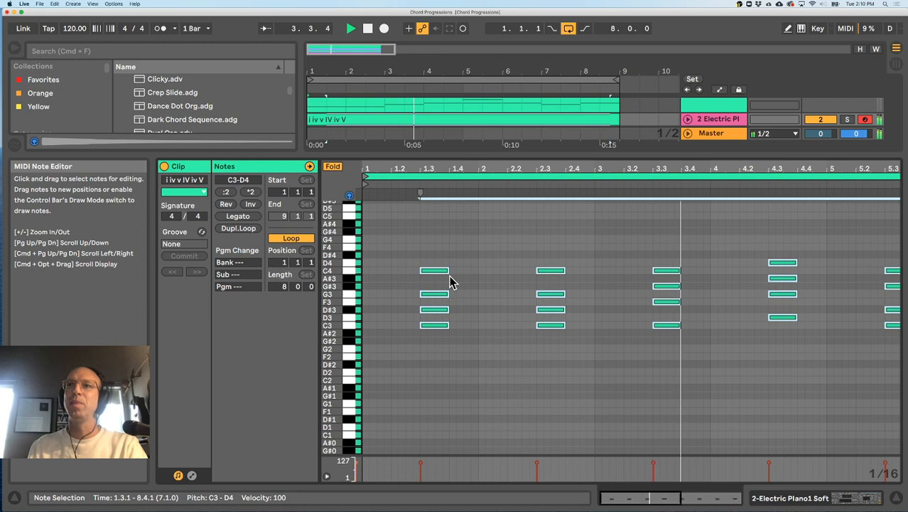
{"action": "left_click_drag", "start_coordinate": [545, 167], "coordinate": [547, 121]}
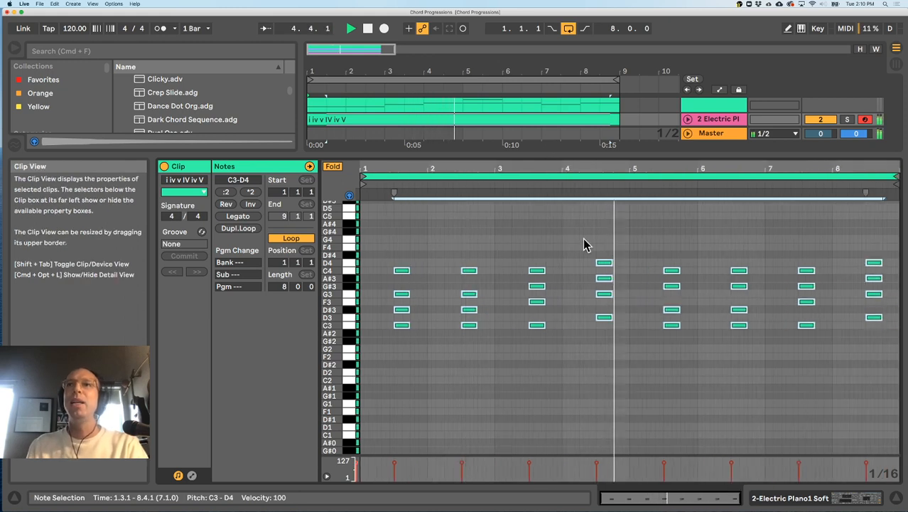
{"action": "left_click_drag", "start_coordinate": [823, 168], "coordinate": [822, 182]}
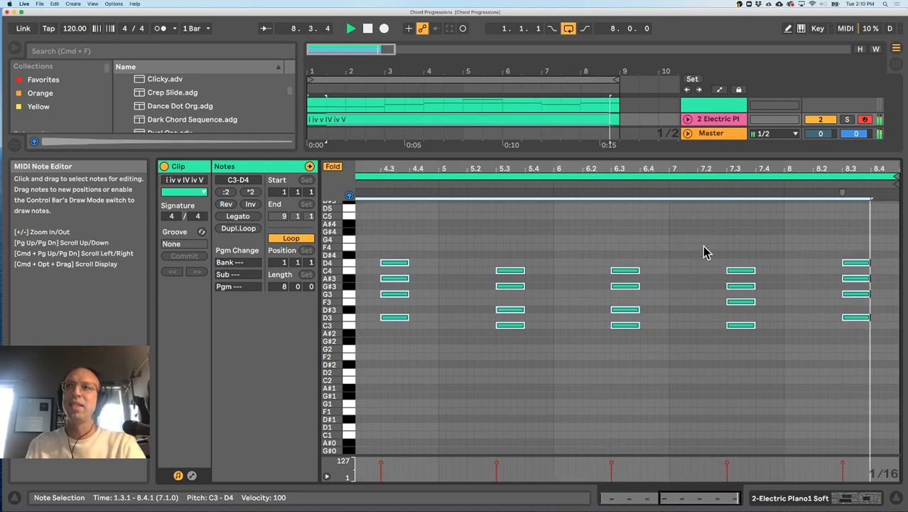
Duplicate the bar 8 chord and place the two chords on beats 2 and 4 of that bar
{"action": "key", "text": "space"}
{"action": "left_click_drag", "start_coordinate": [842, 241], "coordinate": [857, 322]}
{"action": "left_click_drag", "start_coordinate": [855, 266], "coordinate": [799, 268]}
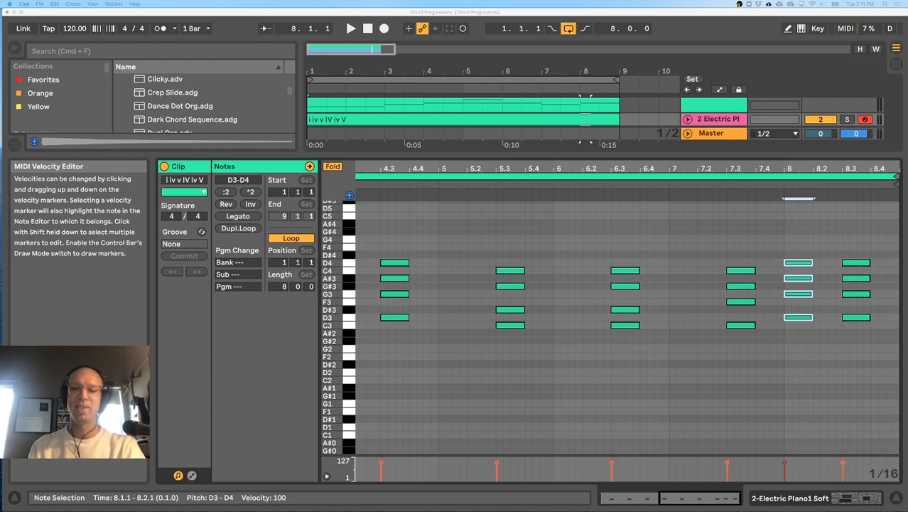
{"action": "left_click", "coordinate": [726, 184]}
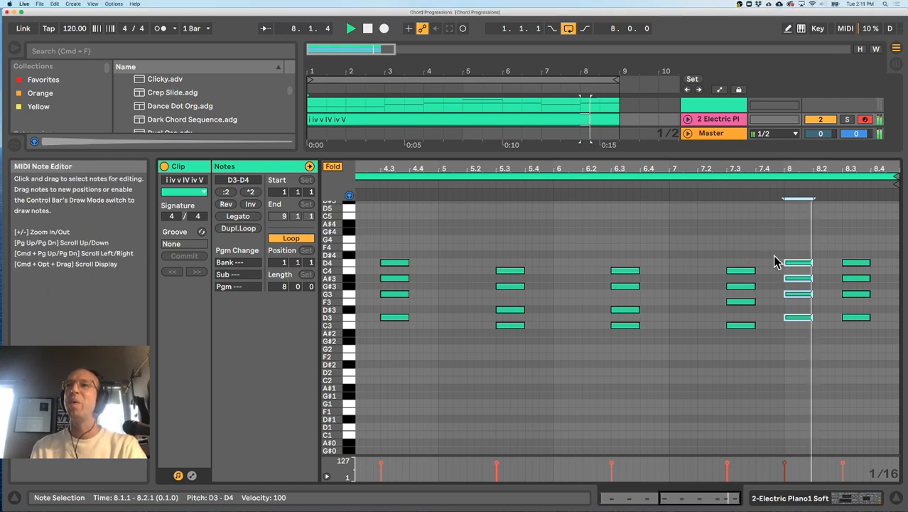
{"action": "left_click_drag", "start_coordinate": [796, 264], "coordinate": [889, 317]}
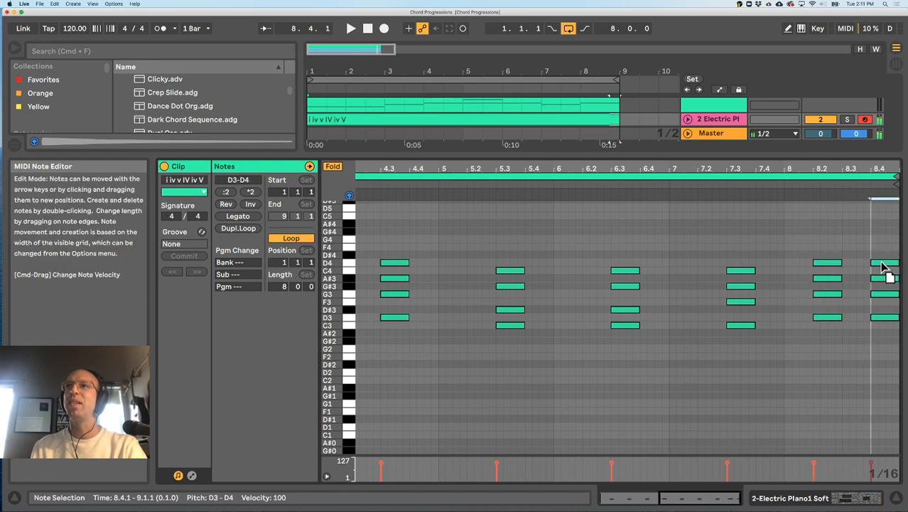
{"action": "double_click", "coordinate": [823, 168]}
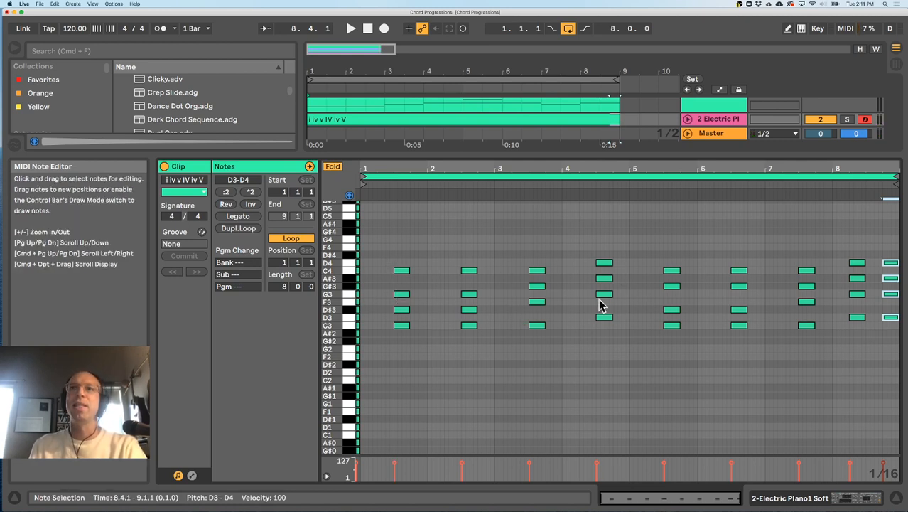
Try moving the lowest notes of the bar 3 and bar 4 chords up two octaves
{"action": "left_click_drag", "start_coordinate": [522, 344], "coordinate": [650, 316]}
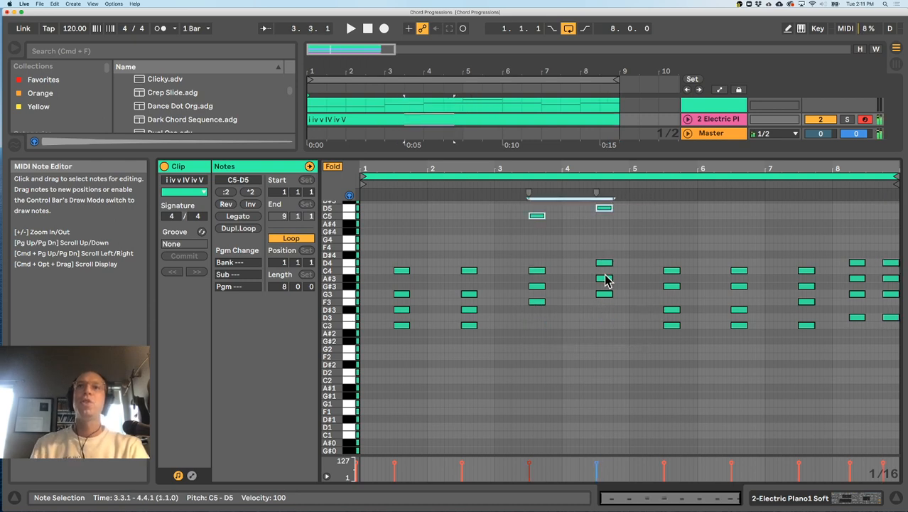
{"action": "key", "text": "shift+Down"}
{"action": "key", "text": "shift+Down"}
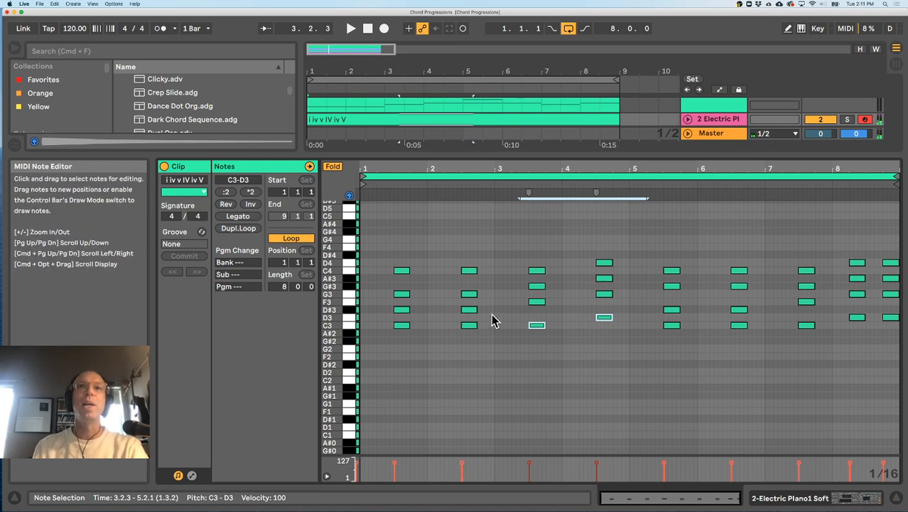
Raise the two middle notes of the chords in bars 2, 4 and 6 and of the final chord by an octave, and play back
{"action": "left_click_drag", "start_coordinate": [493, 314], "coordinate": [457, 295]}
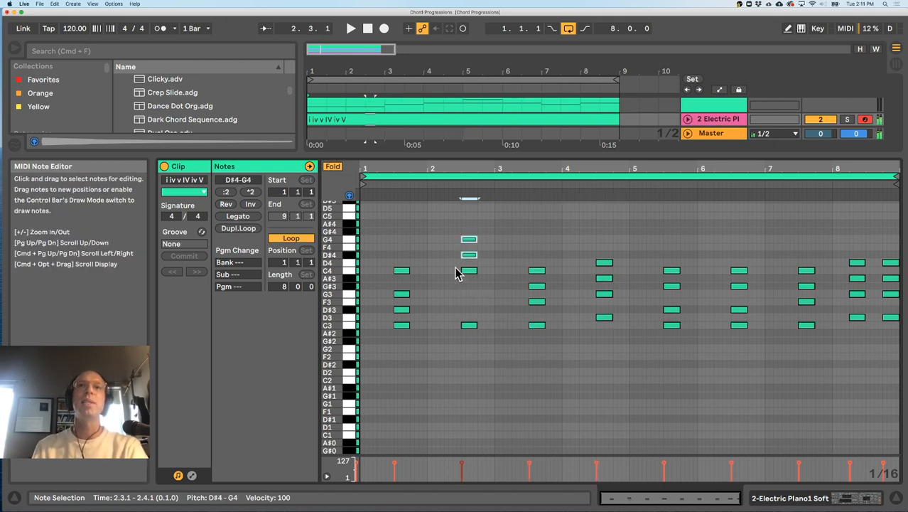
{"action": "left_click_drag", "start_coordinate": [625, 307], "coordinate": [607, 282]}
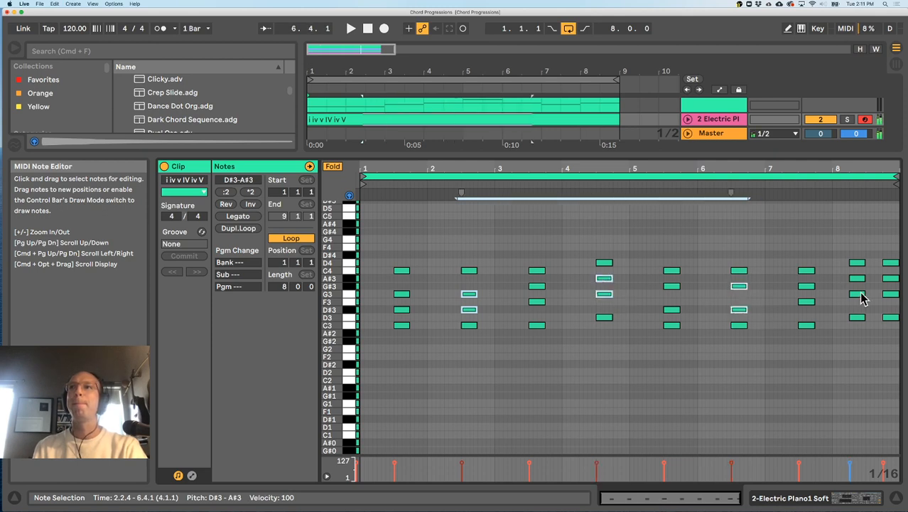
{"action": "left_click_drag", "start_coordinate": [893, 309], "coordinate": [888, 281]}
{"action": "key", "text": "shift+Up"}
{"action": "key", "text": "space"}
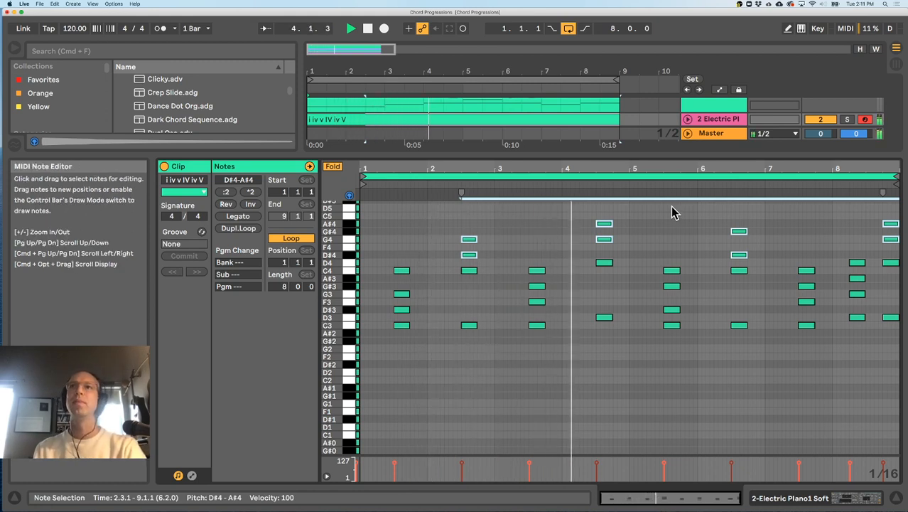
Duplicate the beat 3 chord in bar 4 onto beat 4 of that bar and play back the clip
{"action": "left_click_drag", "start_coordinate": [615, 166], "coordinate": [596, 352]}
{"action": "key", "text": "space"}
{"action": "left_click_drag", "start_coordinate": [589, 224], "coordinate": [639, 225]}
{"action": "left_click_drag", "start_coordinate": [671, 166], "coordinate": [671, 135]}
{"action": "key", "text": "space"}
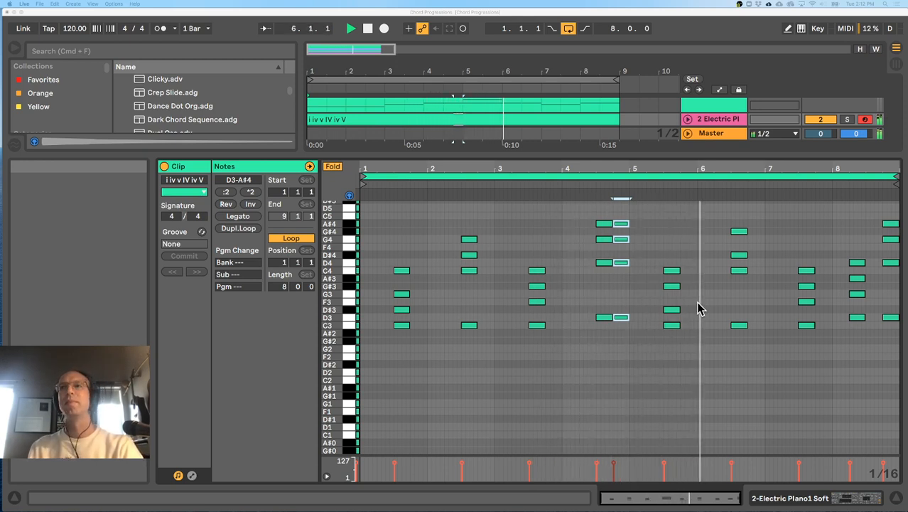
{"action": "left_click", "coordinate": [789, 246]}
{"action": "key", "text": "space"}
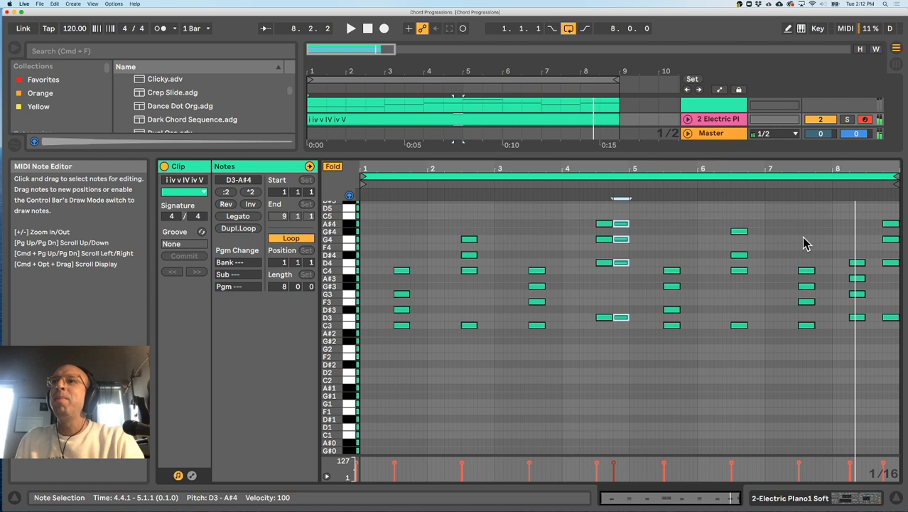
Copy the bar 7 chord to beat 2 of that bar, one octave higher
{"action": "left_click_drag", "start_coordinate": [805, 243], "coordinate": [806, 330]}
{"action": "mouse_move", "coordinate": [807, 274]}
{"action": "left_mouse_down"}
{"action": "mouse_move", "coordinate": [785, 236]}
{"action": "mouse_move", "coordinate": [810, 272]}
{"action": "left_mouse_up"}
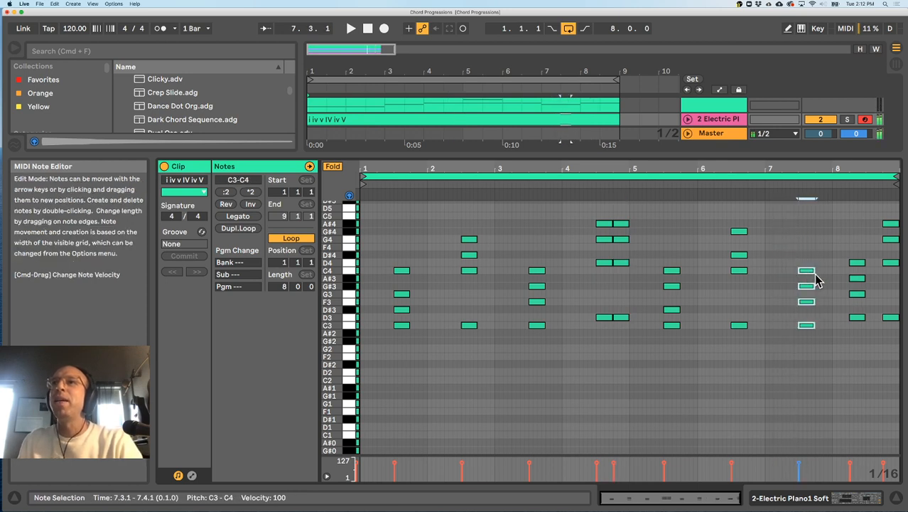
{"action": "scroll", "coordinate": [810, 253], "scroll_direction": "down", "scroll_amount": 2}
{"action": "scroll", "coordinate": [810, 241], "scroll_direction": "up", "scroll_amount": 4}
{"action": "left_click_drag", "start_coordinate": [805, 262], "coordinate": [793, 265]}
{"action": "left_click_drag", "start_coordinate": [838, 170], "coordinate": [839, 248]}
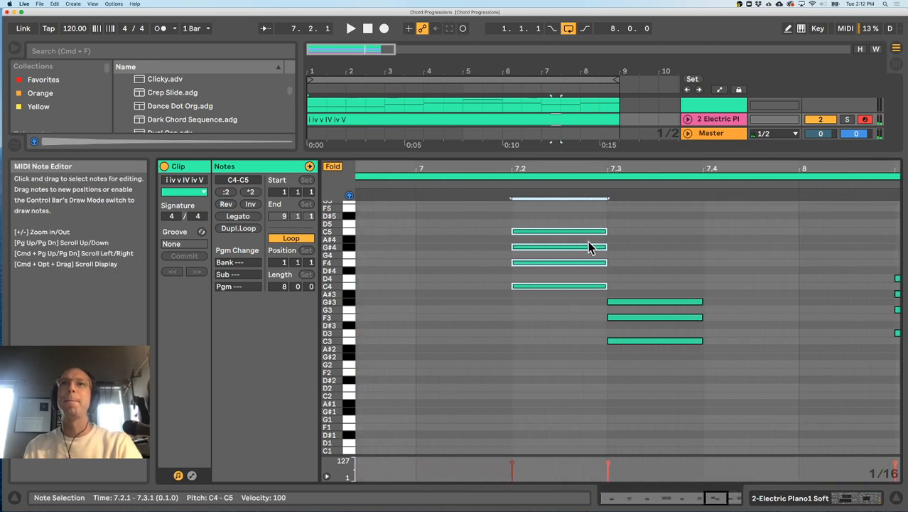
Stagger the copied chord as descending sixteenth notes C5, G#4, F4 and C4 across beat 2 of bar 7, and play back
{"action": "left_click", "coordinate": [632, 229]}
{"action": "left_click_drag", "start_coordinate": [604, 236], "coordinate": [560, 262]}
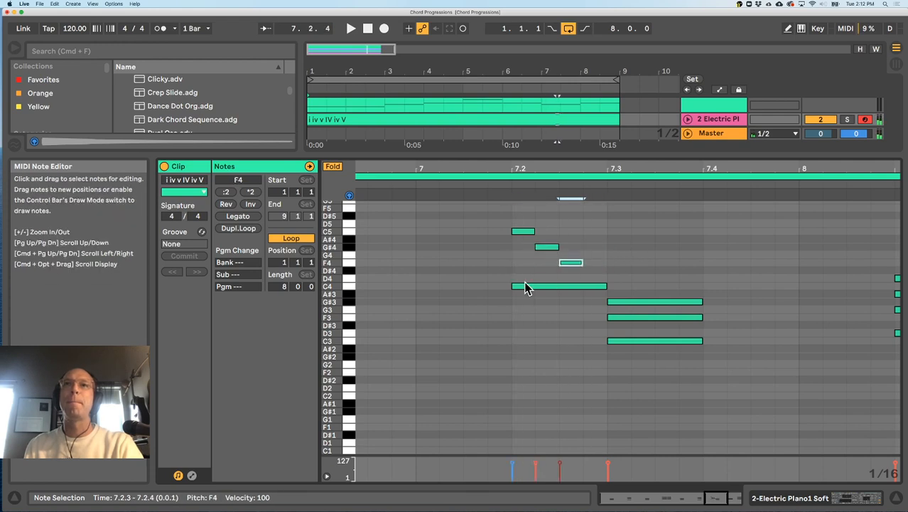
{"action": "left_click_drag", "start_coordinate": [512, 286], "coordinate": [583, 286]}
{"action": "left_click_drag", "start_coordinate": [669, 169], "coordinate": [794, 142]}
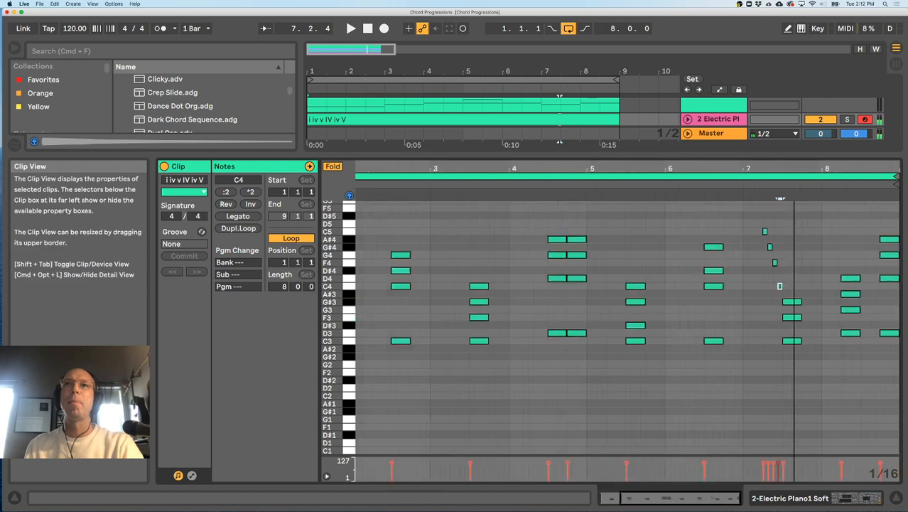
{"action": "key", "text": "space"}
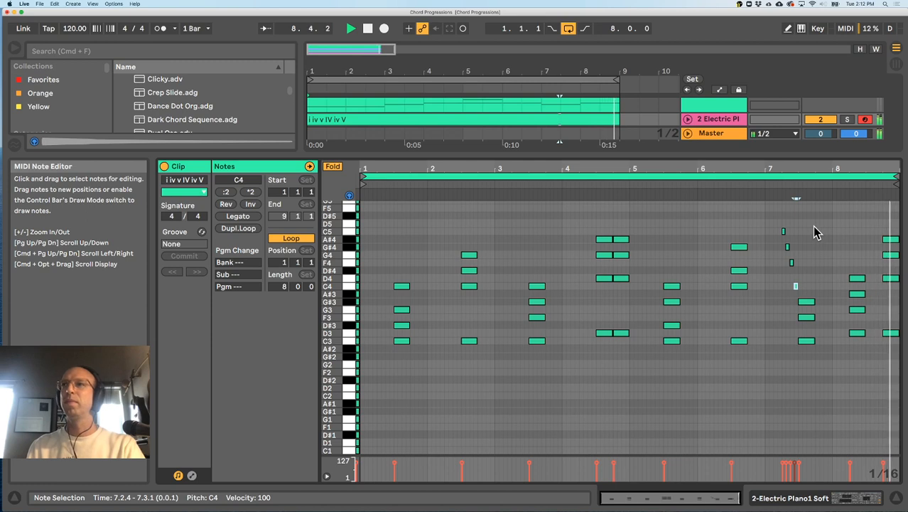
Try adding a D4 and D#4 lead-in between the bar 1 and bar 2 chords
{"action": "left_click", "coordinate": [426, 286]}
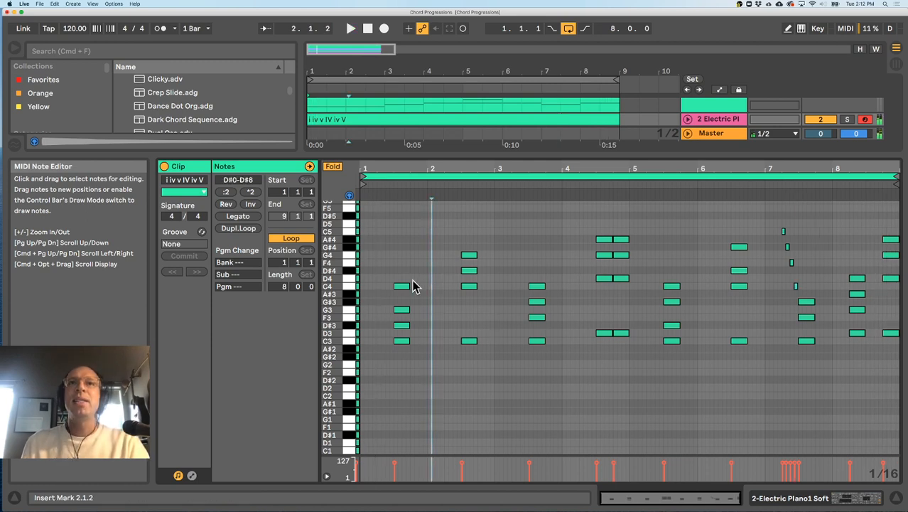
{"action": "double_click", "coordinate": [412, 278]}
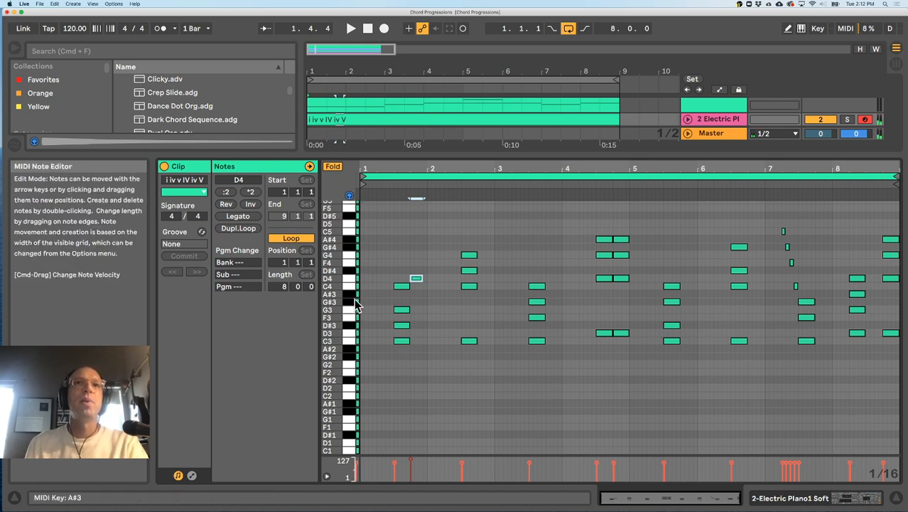
{"action": "double_click", "coordinate": [428, 270]}
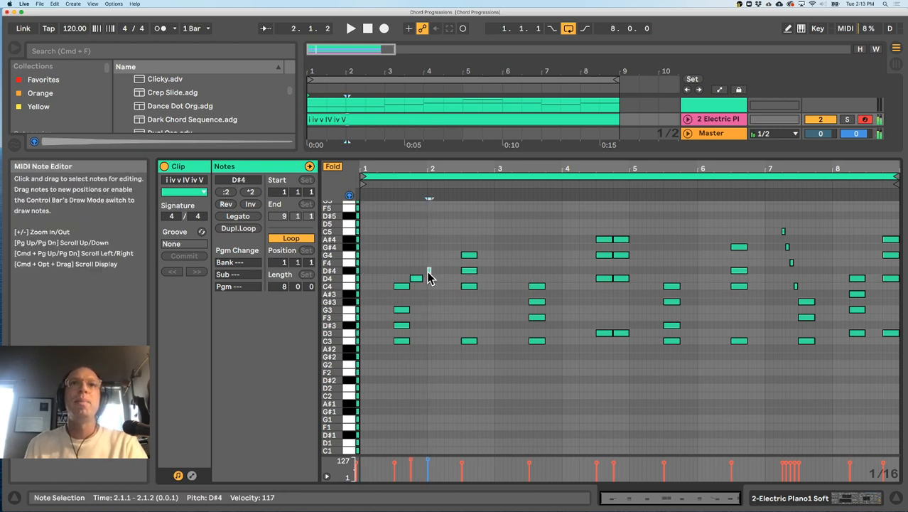
{"action": "left_click_drag", "start_coordinate": [428, 169], "coordinate": [451, 213]}
{"action": "left_click_drag", "start_coordinate": [455, 270], "coordinate": [445, 270]}
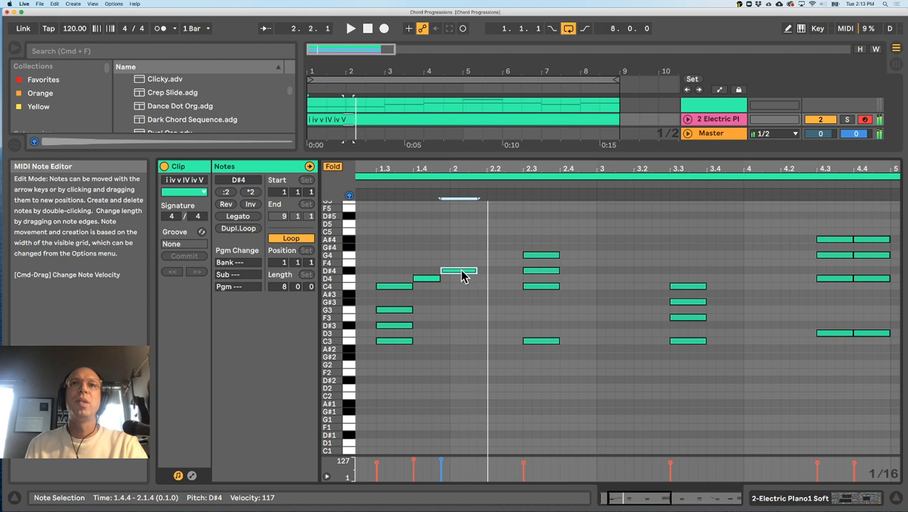
{"action": "left_click_drag", "start_coordinate": [424, 256], "coordinate": [466, 293]}
{"action": "key", "text": "Delete"}
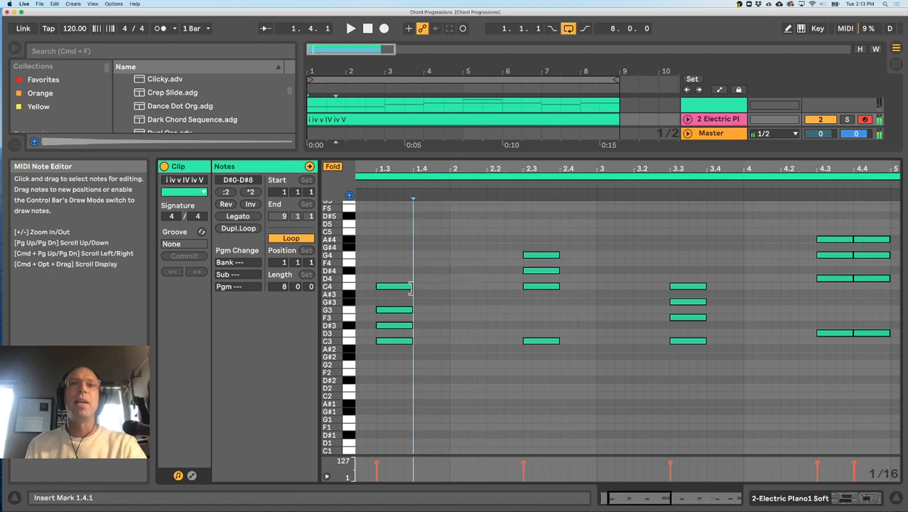
{"action": "left_click_drag", "start_coordinate": [520, 169], "coordinate": [521, 139]}
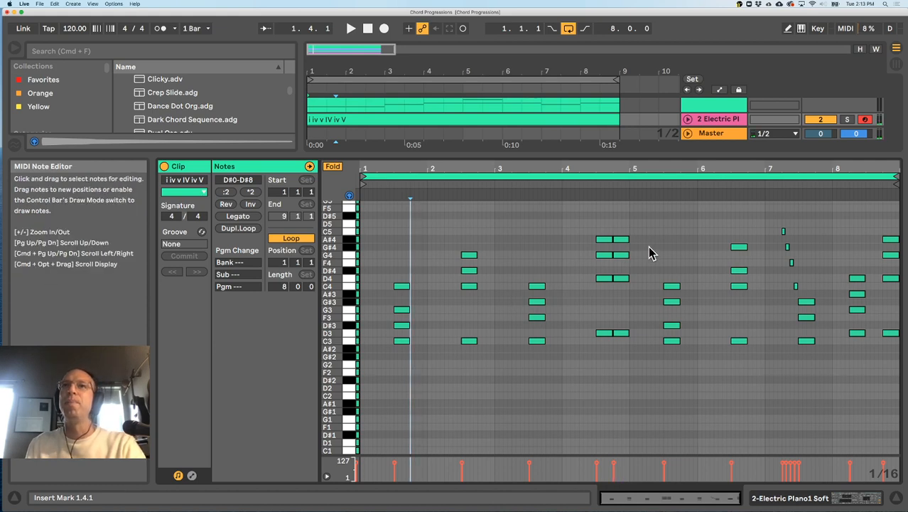
Add a D4 to the bar 2 chord, matching its start and length, and play back the clip
{"action": "left_click", "coordinate": [404, 286]}
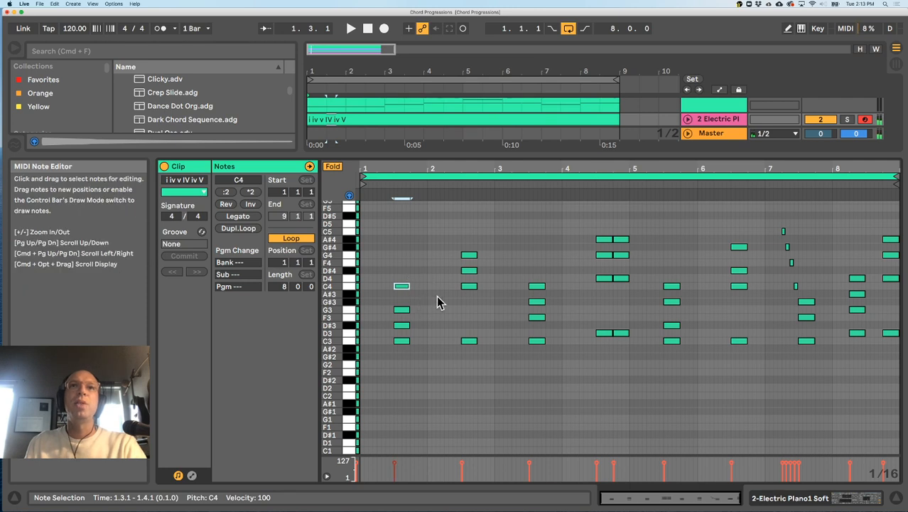
{"action": "left_click_drag", "start_coordinate": [481, 348], "coordinate": [460, 223]}
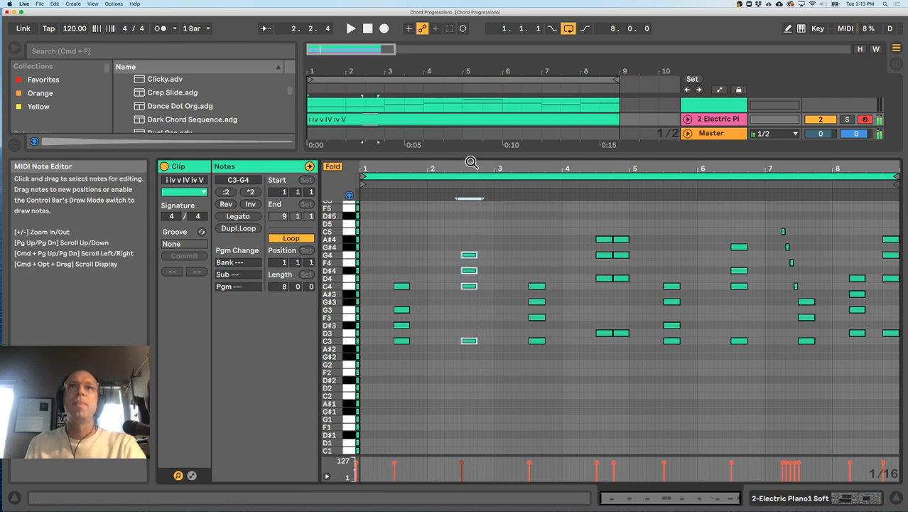
{"action": "left_click", "coordinate": [472, 278]}
{"action": "double_click", "coordinate": [471, 278]}
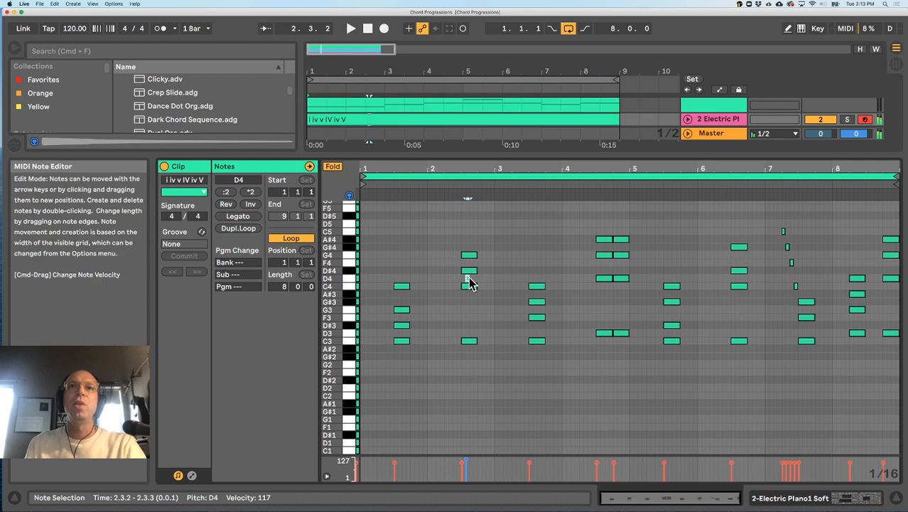
{"action": "left_click_drag", "start_coordinate": [467, 278], "coordinate": [463, 278]}
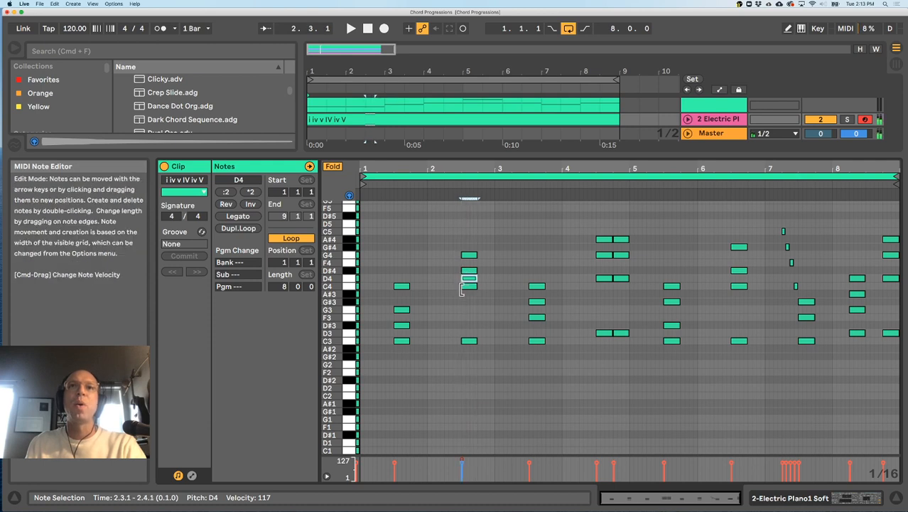
{"action": "key", "text": "space"}
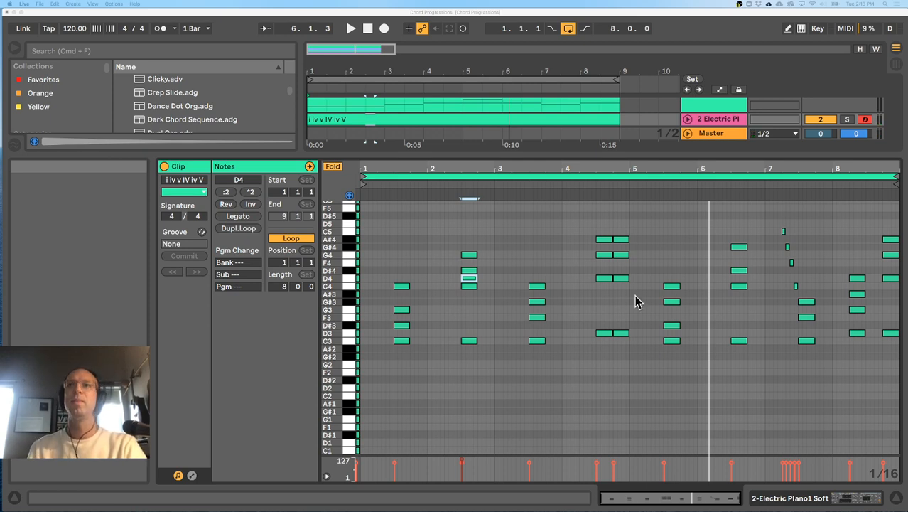
{"action": "key", "text": "space"}
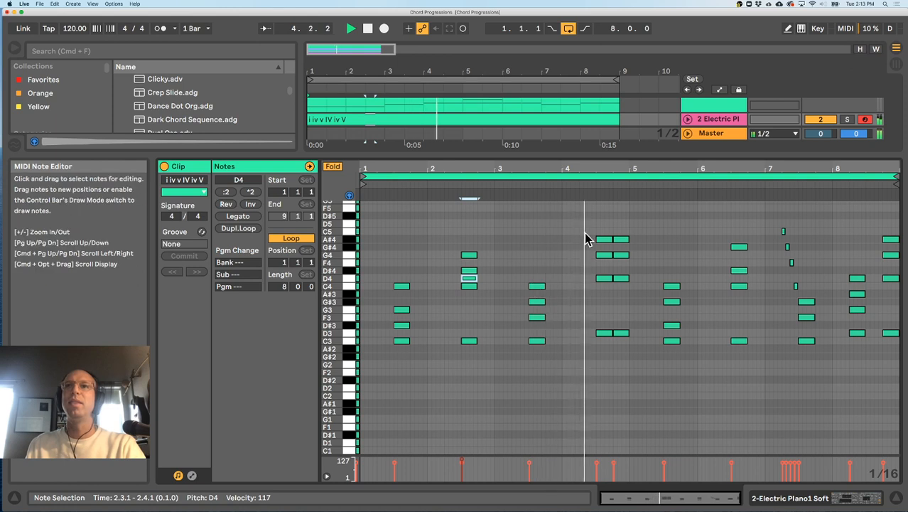
{"action": "key", "text": "space"}
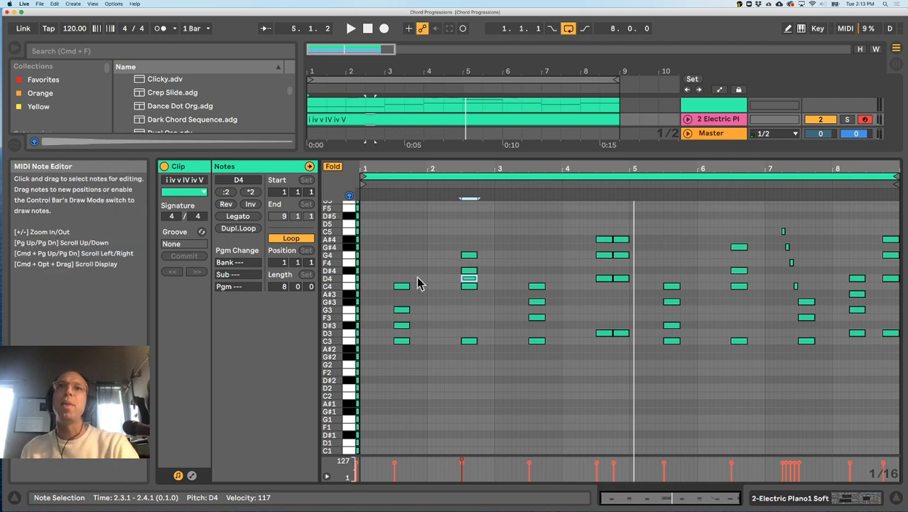
Audition the top notes of the chords in bars 2, 4, 6 and 8, examine the low notes in bar 5, and play back
{"action": "left_click", "coordinate": [470, 255]}
{"action": "left_click", "coordinate": [621, 240]}
{"action": "left_click", "coordinate": [738, 247]}
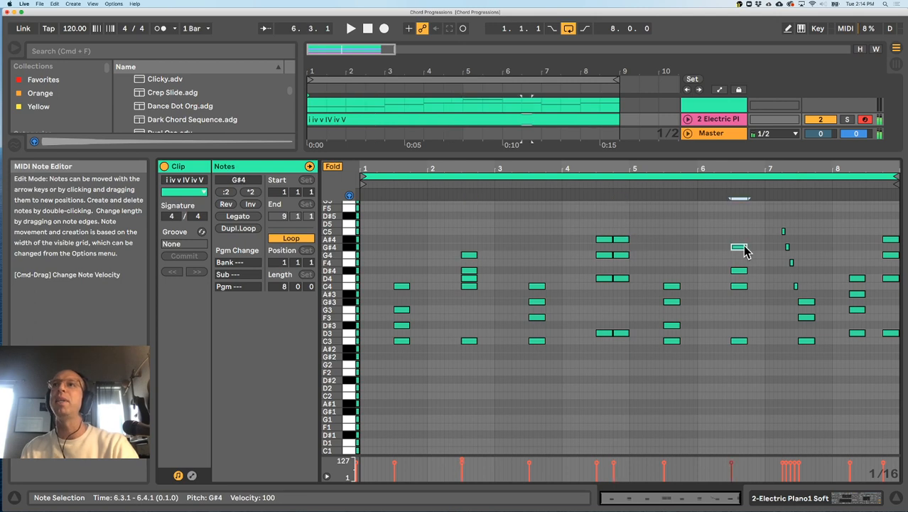
{"action": "left_click", "coordinate": [890, 239]}
{"action": "left_click_drag", "start_coordinate": [668, 361], "coordinate": [661, 316]}
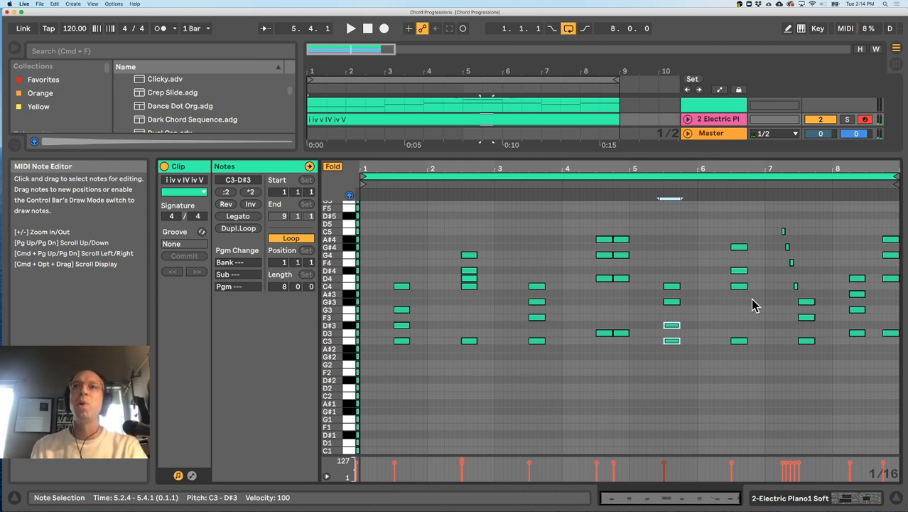
{"action": "left_click", "coordinate": [646, 246]}
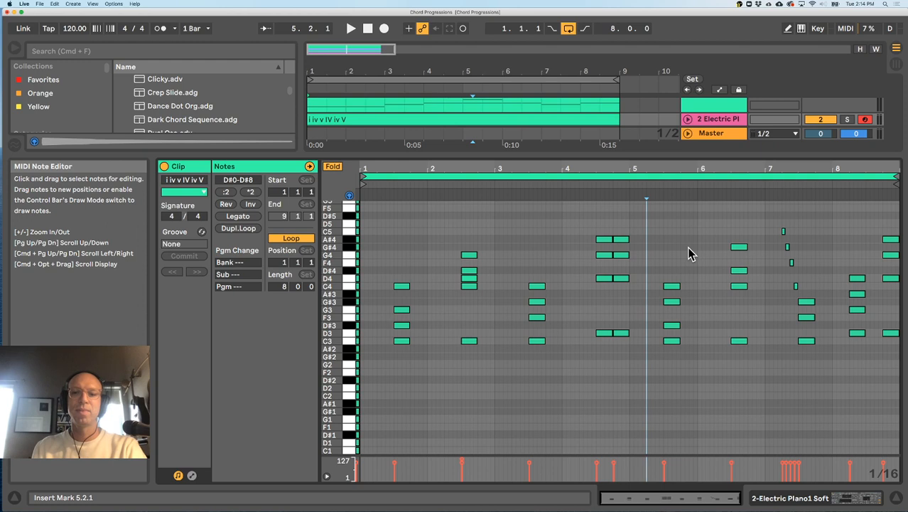
{"action": "scroll", "coordinate": [482, 269], "scroll_direction": "up", "scroll_amount": 3}
{"action": "key", "text": "space"}
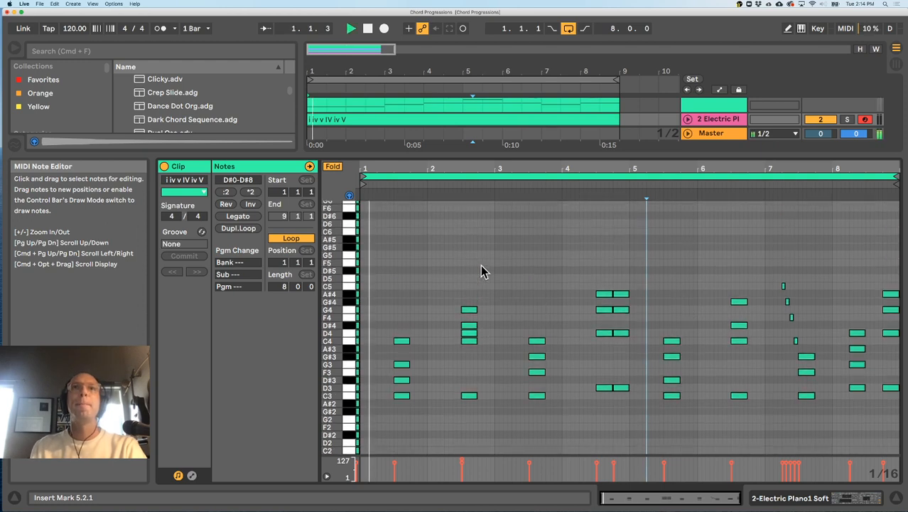
Load the Lead preset Hars Hair in the Ostinato track's CS-80 V3 and play back the arrangement
{"action": "double_click", "coordinate": [445, 154]}
{"action": "double_click", "coordinate": [719, 186]}
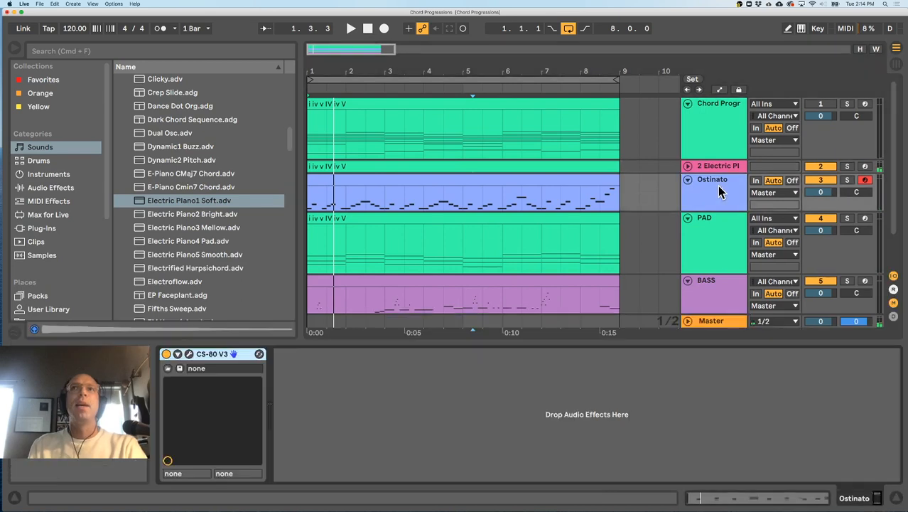
{"action": "left_click", "coordinate": [191, 353]}
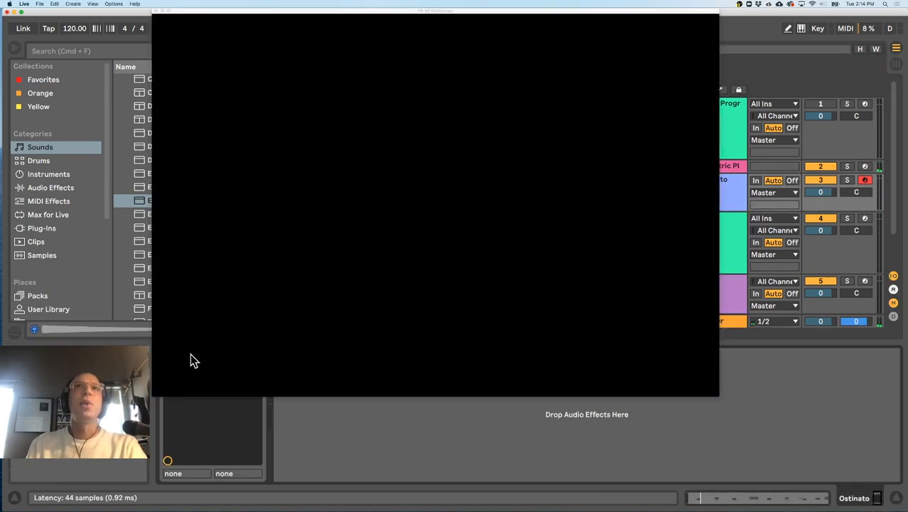
{"action": "left_click", "coordinate": [292, 24]}
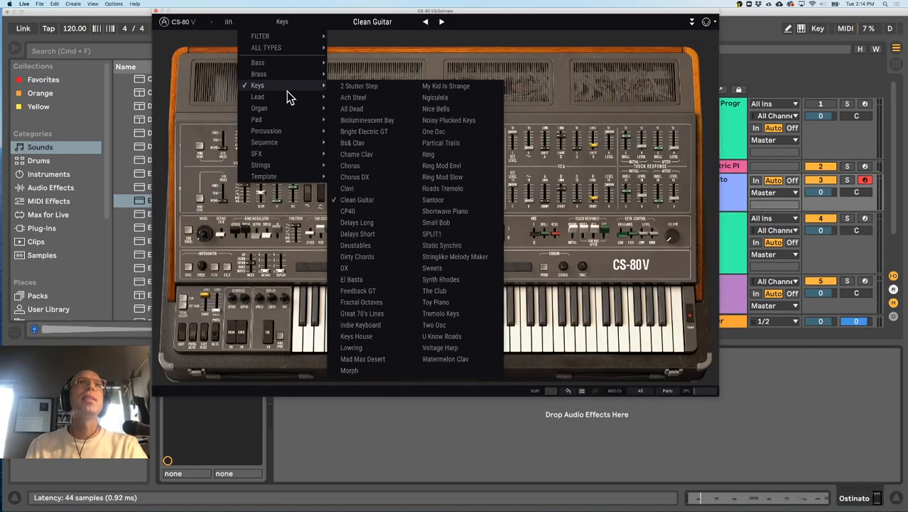
{"action": "mouse_move", "coordinate": [283, 95]}
{"action": "left_click", "coordinate": [435, 131]}
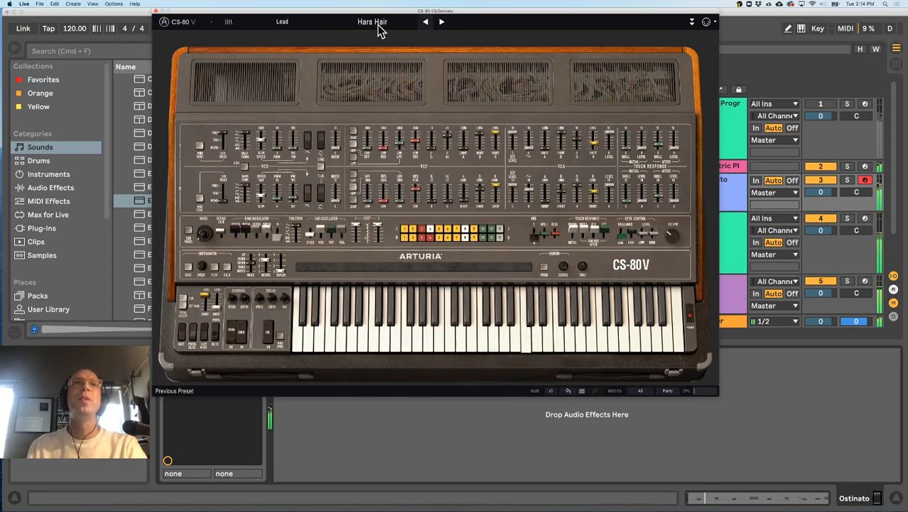
{"action": "left_click", "coordinate": [155, 11]}
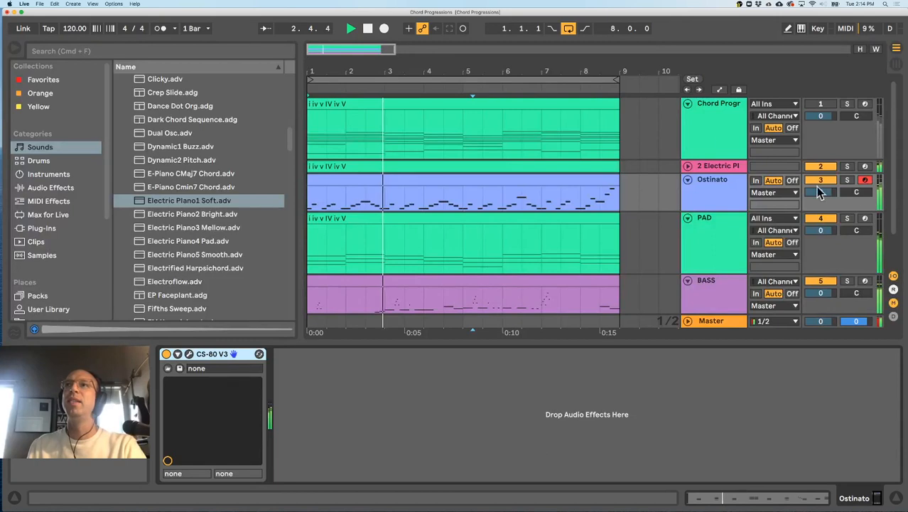
{"action": "scroll", "coordinate": [464, 227], "scroll_direction": "down", "scroll_amount": 2}
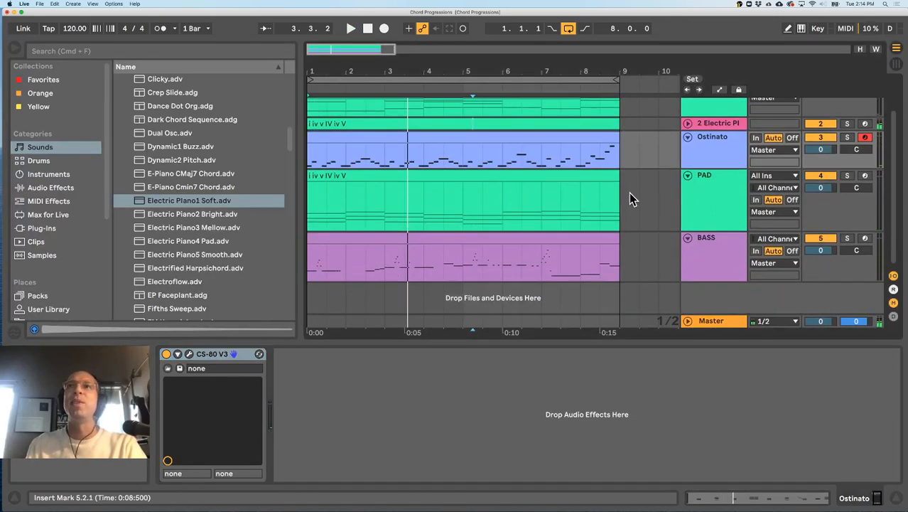
Open the BASS track's clip and view its notes both with all key rows shown and with unused rows folded
{"action": "left_click", "coordinate": [693, 199]}
{"action": "left_click", "coordinate": [694, 158]}
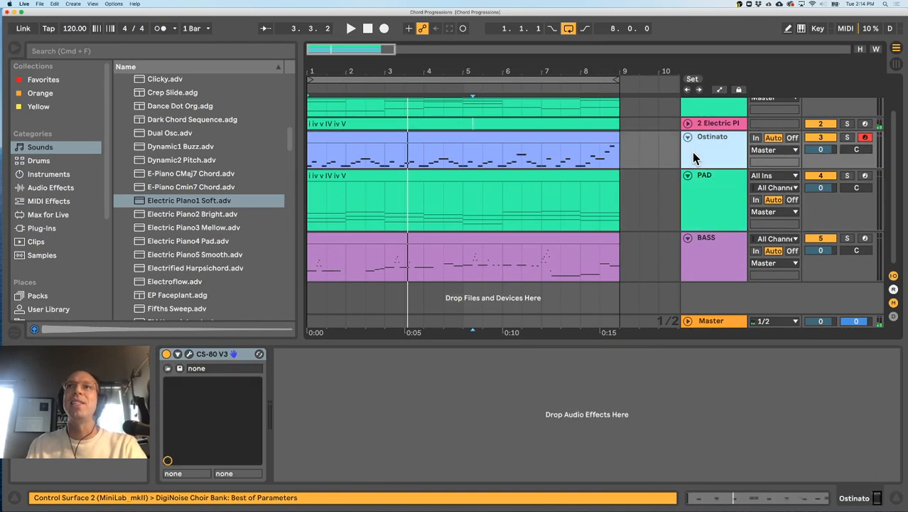
{"action": "left_click", "coordinate": [729, 190]}
{"action": "left_click", "coordinate": [706, 246]}
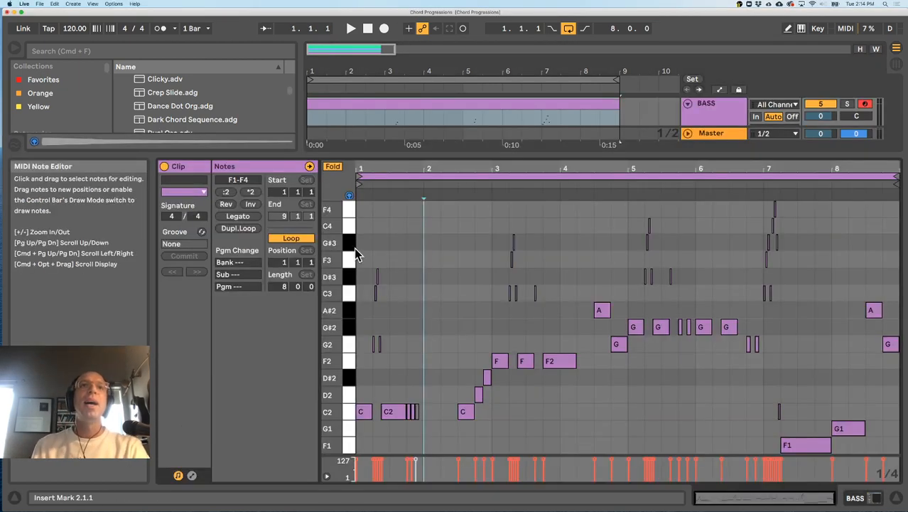
{"action": "scroll", "coordinate": [371, 309], "scroll_direction": "up", "scroll_amount": 2}
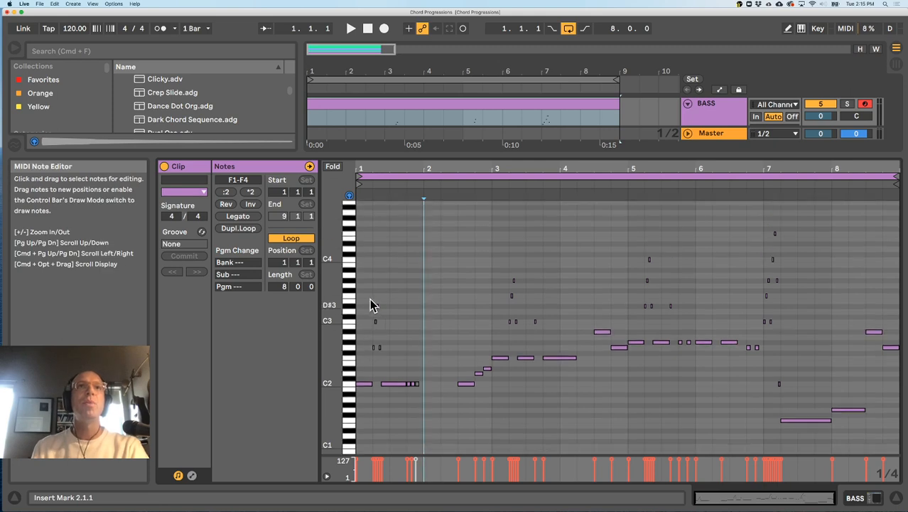
{"action": "left_click", "coordinate": [333, 167]}
{"action": "scroll", "coordinate": [412, 112], "scroll_direction": "up", "scroll_amount": 2}
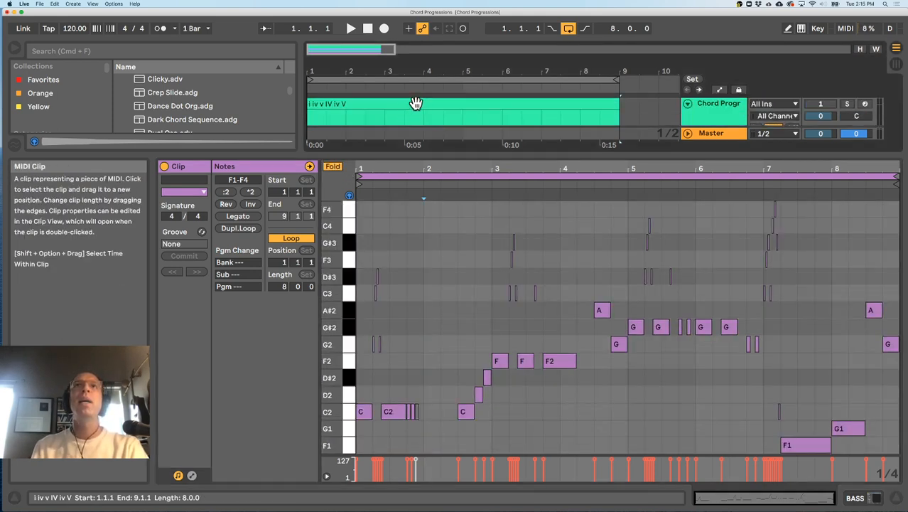
Open the original chord progression clip, look closely at its opening bars and toggle folding of its unused key rows
{"action": "left_click", "coordinate": [412, 110]}
{"action": "scroll", "coordinate": [388, 192], "scroll_direction": "left", "scroll_amount": 1}
{"action": "left_click_drag", "start_coordinate": [363, 169], "coordinate": [370, 233]}
{"action": "left_click", "coordinate": [332, 167]}
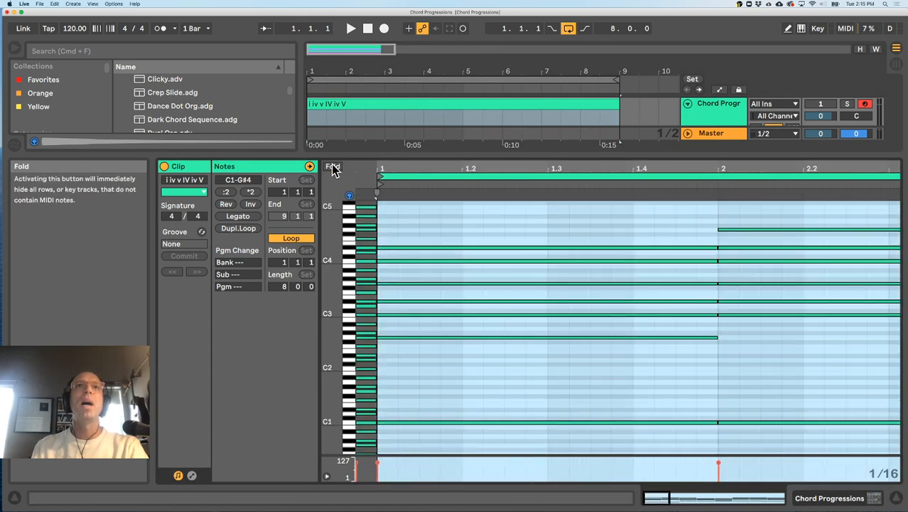
Audition the short notes just before bar 1 and compare the clip with its unused key rows folded and unfolded
{"action": "left_click", "coordinate": [365, 288]}
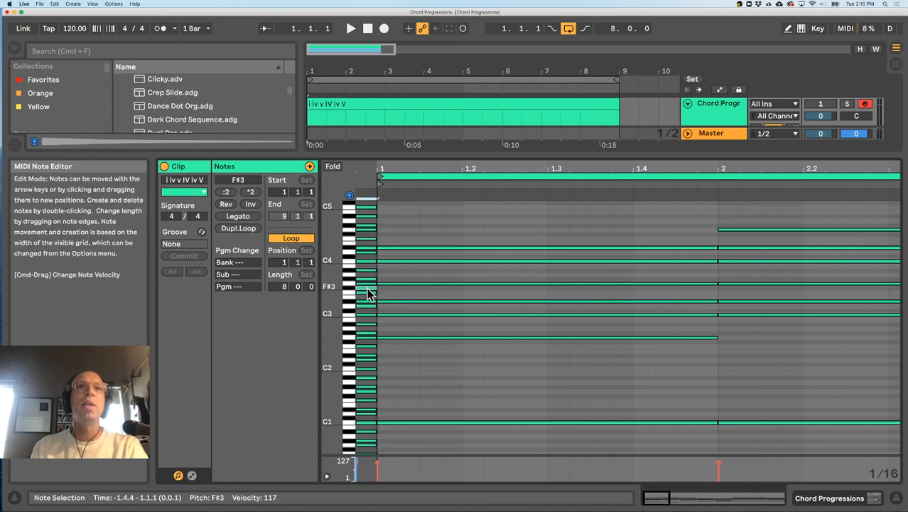
{"action": "left_click", "coordinate": [367, 231]}
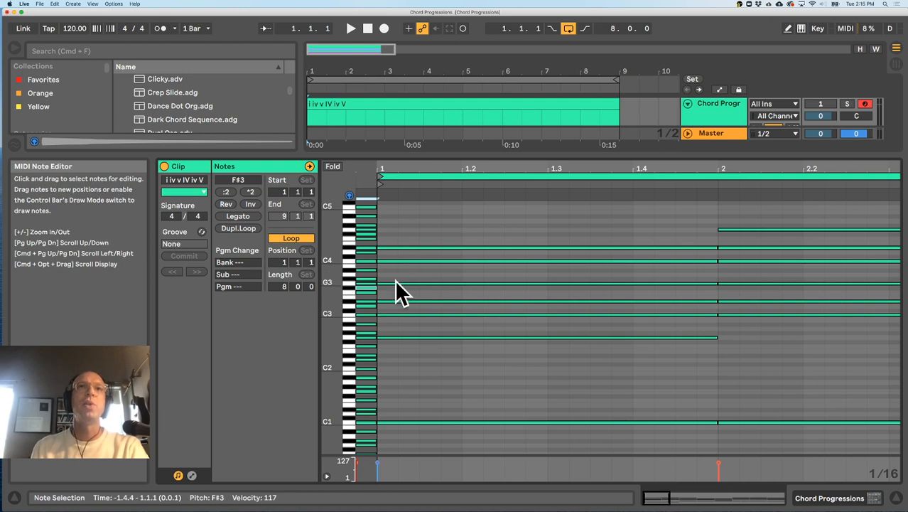
{"action": "left_click", "coordinate": [332, 168]}
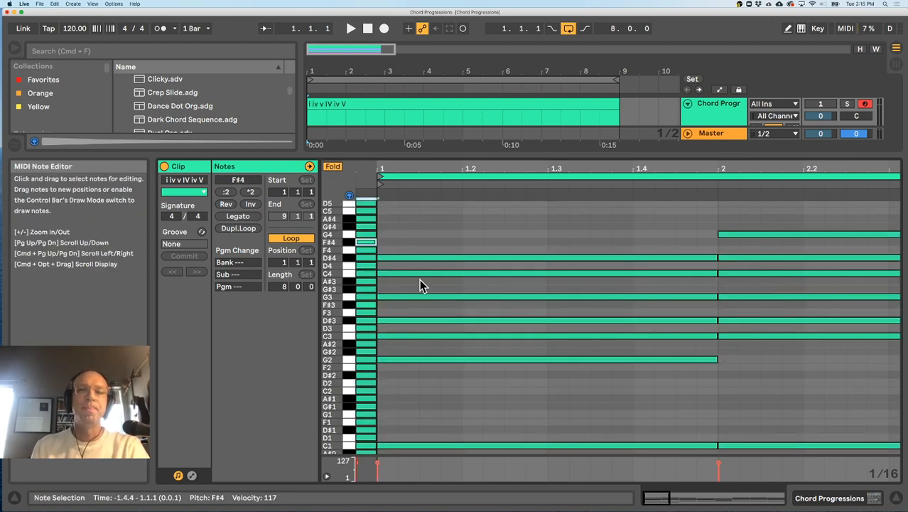
{"action": "left_click", "coordinate": [332, 166]}
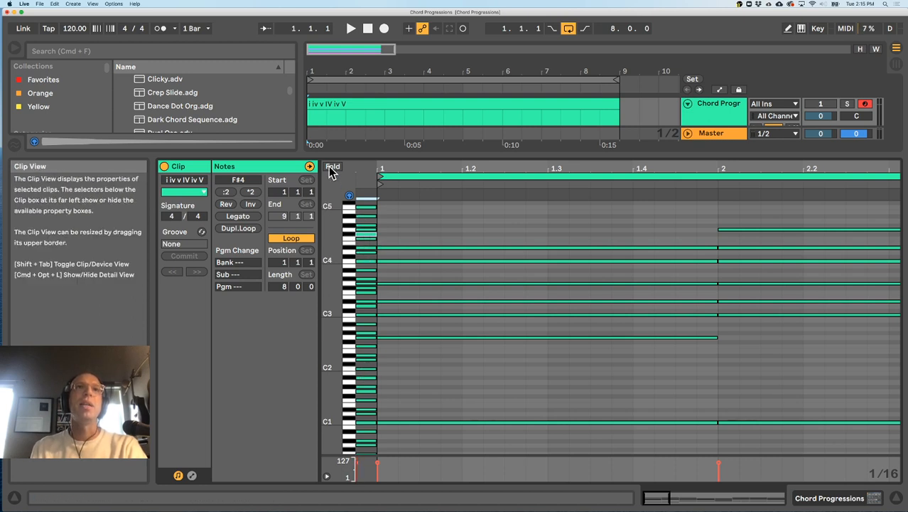
{"action": "key", "text": "super+z"}
{"action": "key", "text": "super+z"}
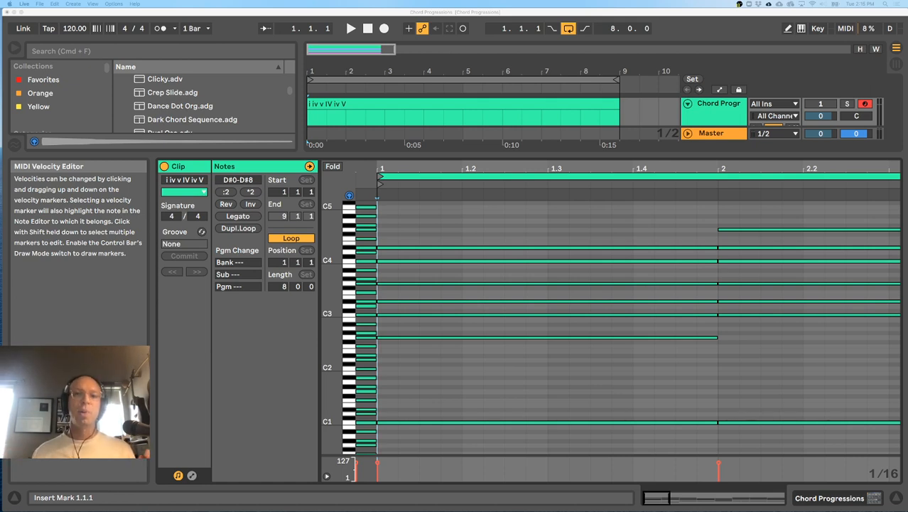
Display the clip's full key range and examine the bar 1 chord notes from C1 to D#4
{"action": "left_click", "coordinate": [334, 287]}
{"action": "left_click_drag", "start_coordinate": [334, 287], "coordinate": [350, 289]}
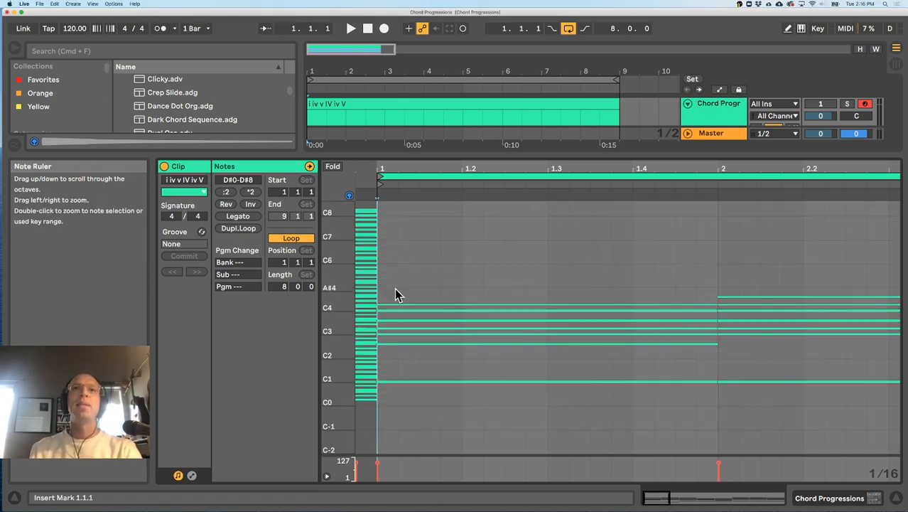
{"action": "left_click_drag", "start_coordinate": [502, 198], "coordinate": [544, 381]}
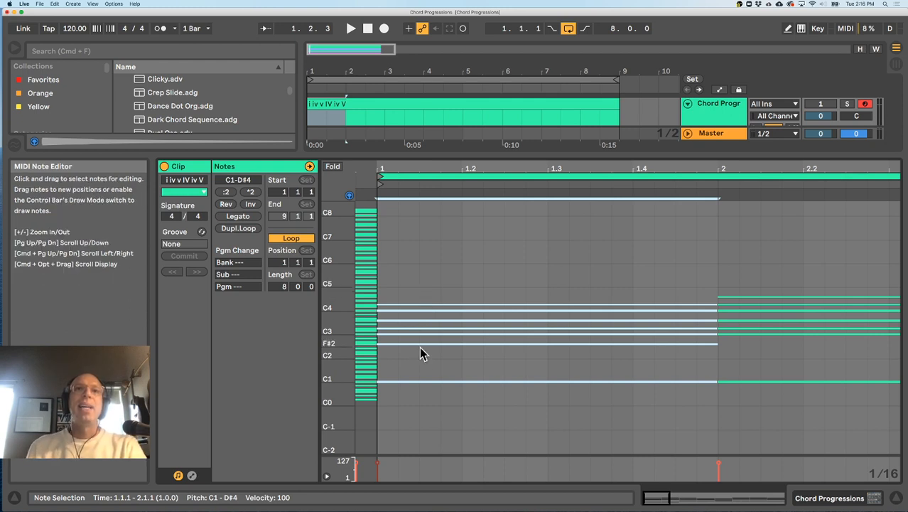
{"action": "left_click", "coordinate": [54, 127]}
{"action": "scroll", "coordinate": [52, 125], "scroll_direction": "down", "scroll_amount": 3}
{"action": "scroll", "coordinate": [52, 124], "scroll_direction": "down", "scroll_amount": 2}
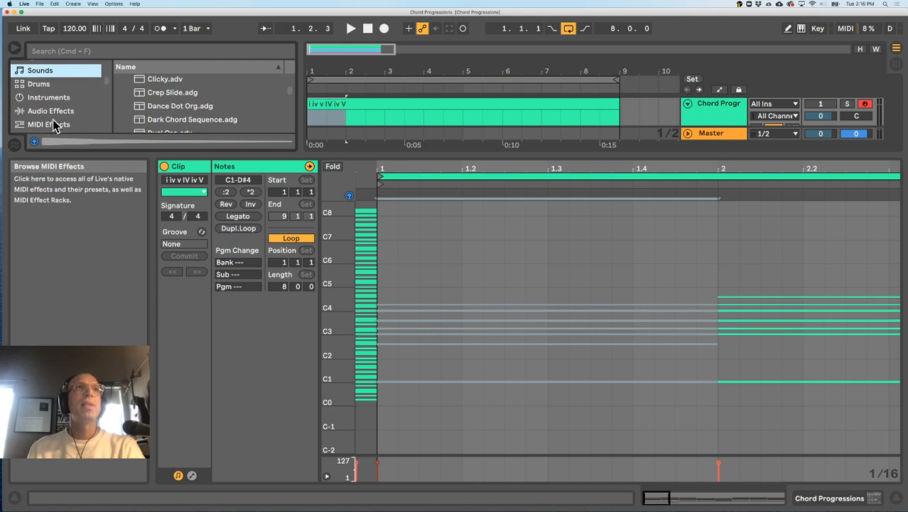
{"action": "left_click", "coordinate": [426, 295]}
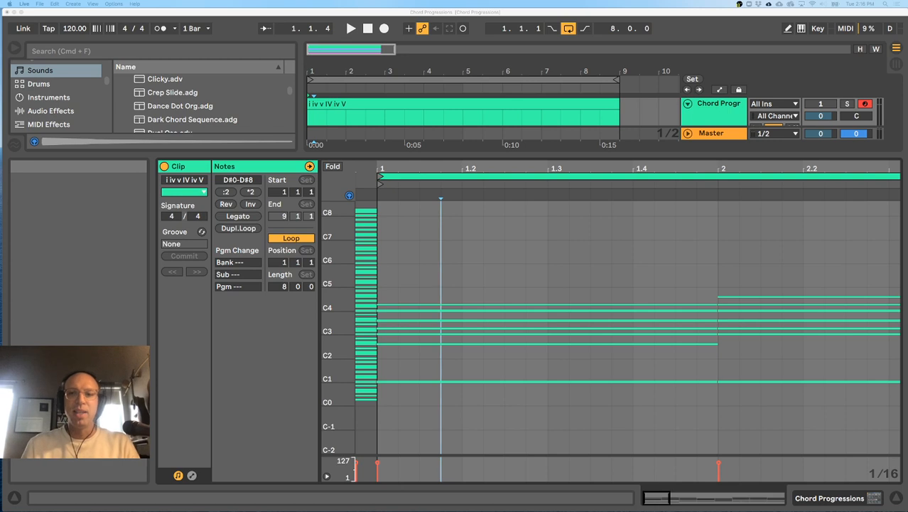
Show all tracks in the arrangement and increase the height of the electric piano track so its notes are displayed
{"action": "left_click_drag", "start_coordinate": [434, 168], "coordinate": [403, 236]}
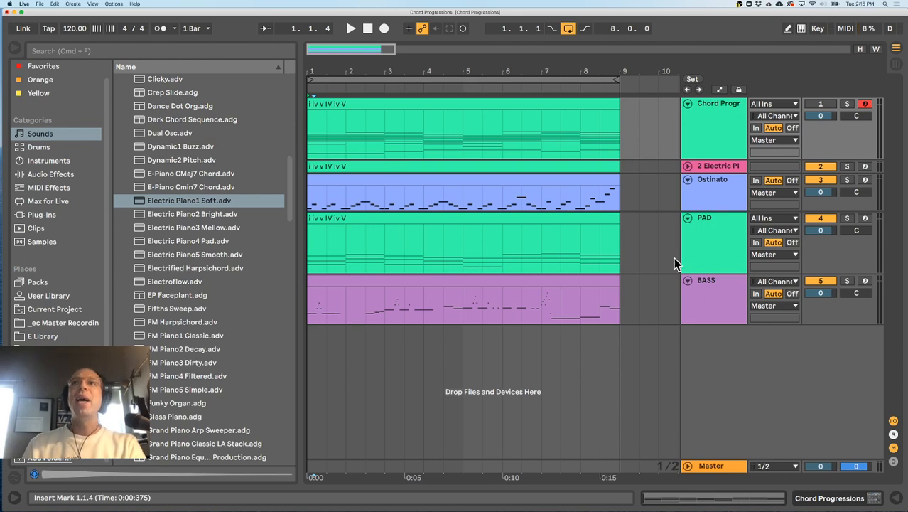
{"action": "left_click", "coordinate": [703, 282]}
{"action": "left_click", "coordinate": [702, 233]}
{"action": "left_click", "coordinate": [706, 168]}
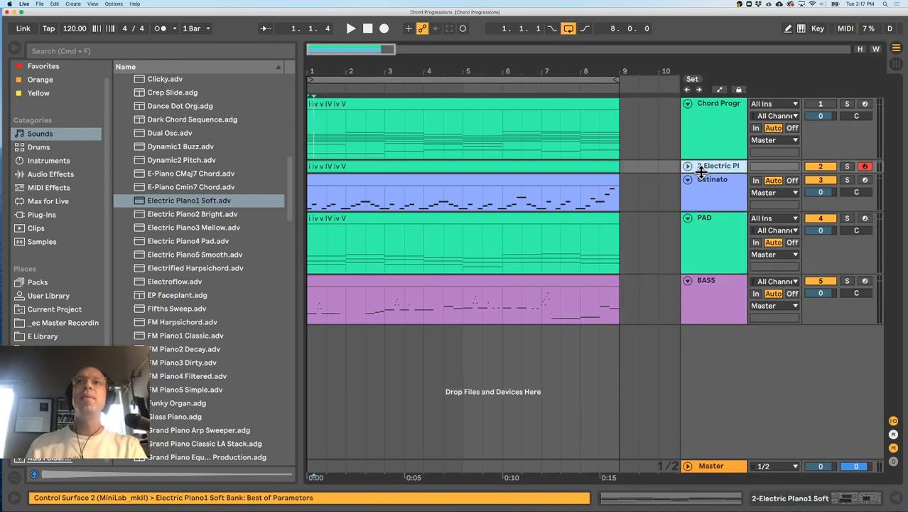
{"action": "left_click_drag", "start_coordinate": [700, 170], "coordinate": [703, 199]}
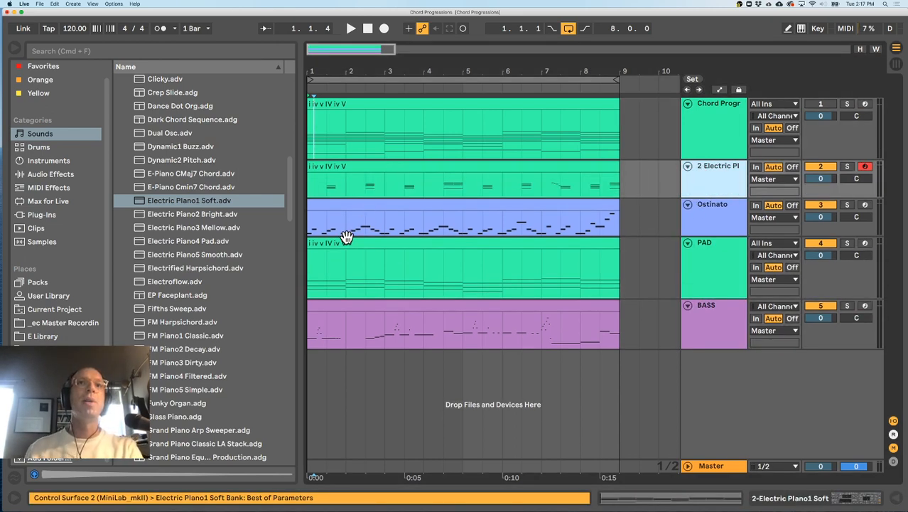
{"action": "left_click", "coordinate": [695, 266]}
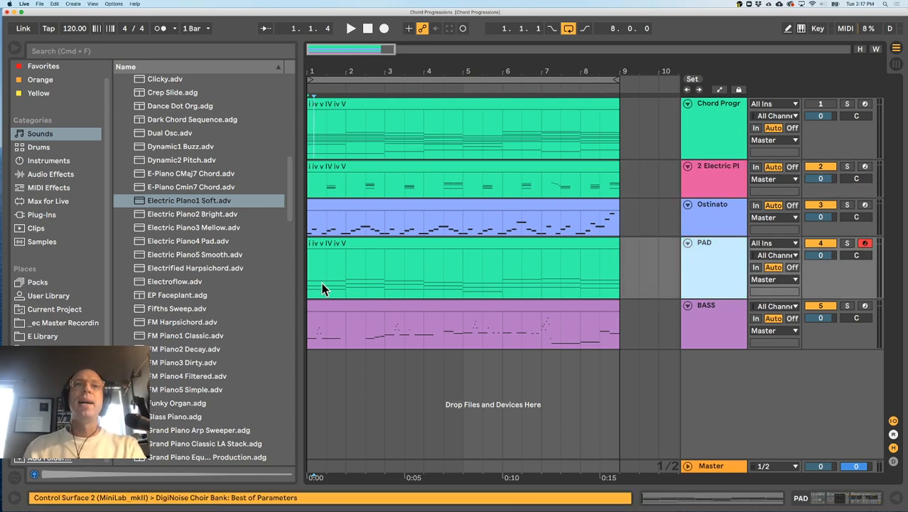
Duplicate the Chord Progressions track and select the new copy
{"action": "left_click", "coordinate": [708, 141]}
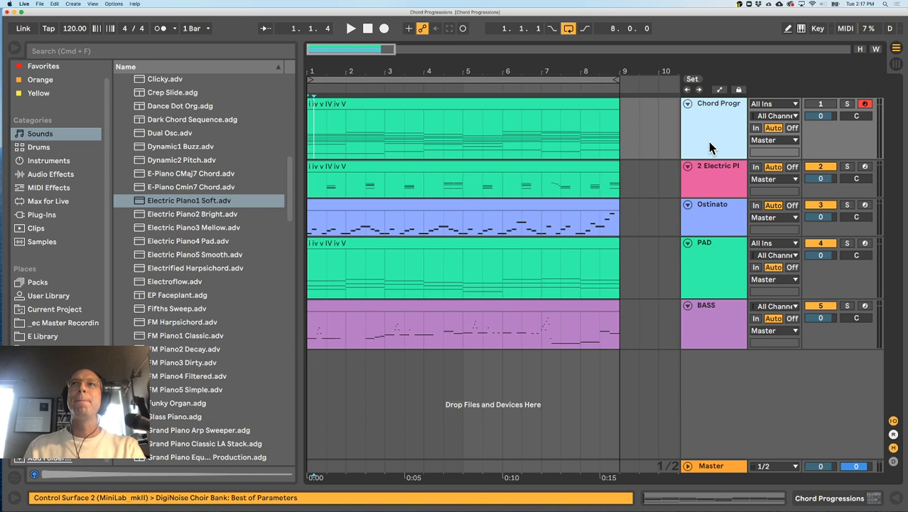
{"action": "key", "text": "super+d"}
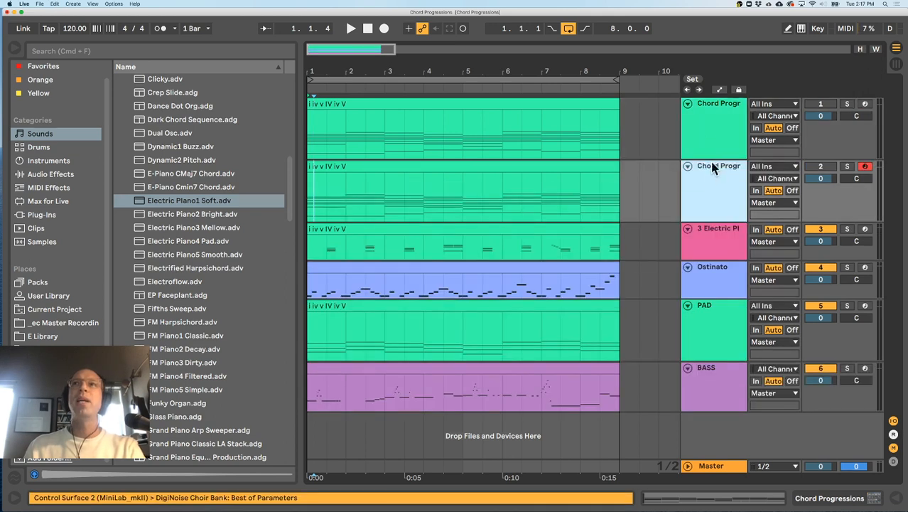
{"action": "left_click", "coordinate": [440, 177]}
{"action": "left_click", "coordinate": [721, 195]}
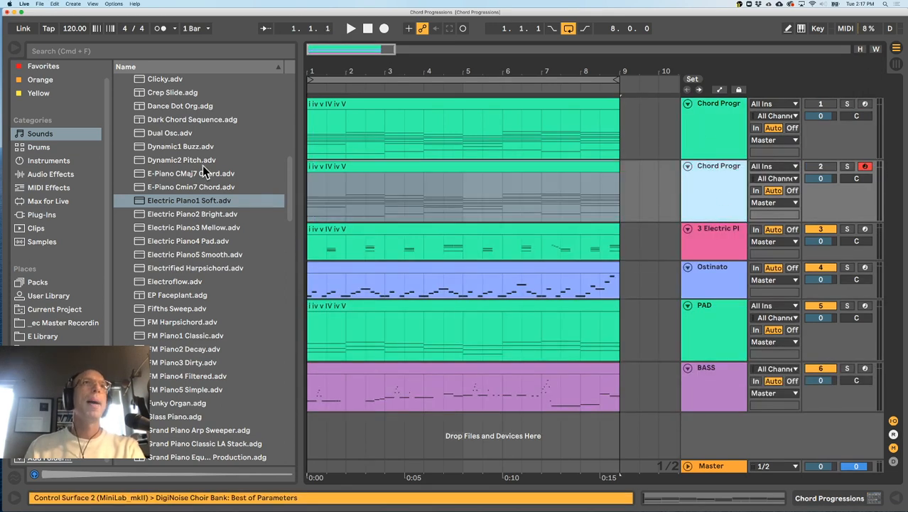
Add CS-80 V3 to the duplicated chord track, load the Lead preset 4 Noisy Voices and audition it
{"action": "left_click", "coordinate": [44, 215]}
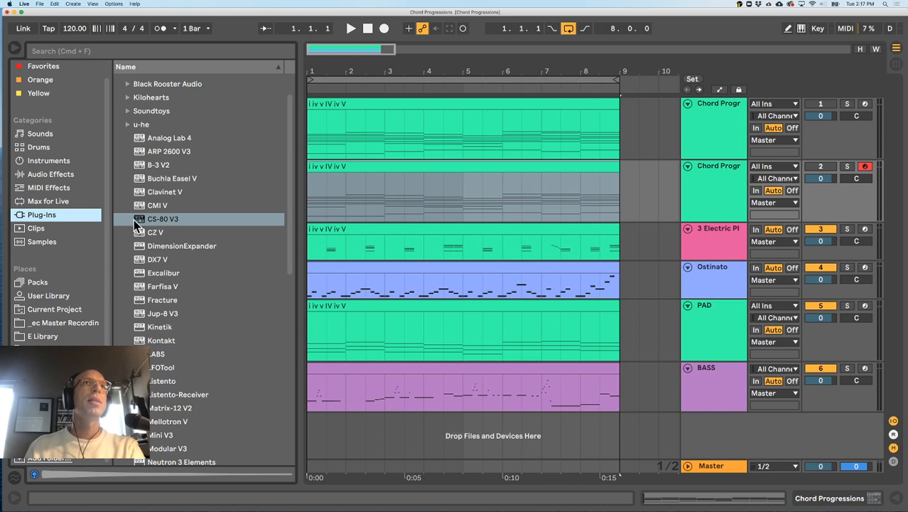
{"action": "left_click_drag", "start_coordinate": [140, 223], "coordinate": [635, 212]}
{"action": "left_click_drag", "start_coordinate": [590, 234], "coordinate": [702, 199]}
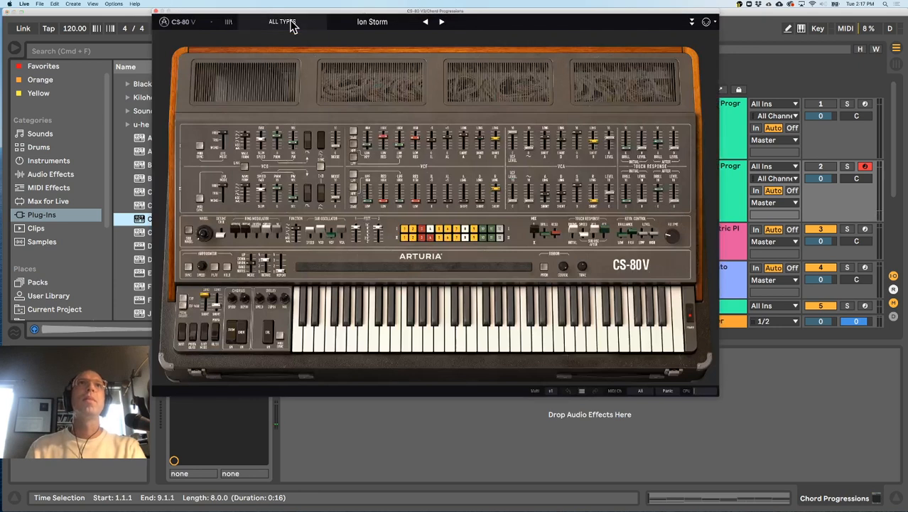
{"action": "left_click", "coordinate": [290, 22]}
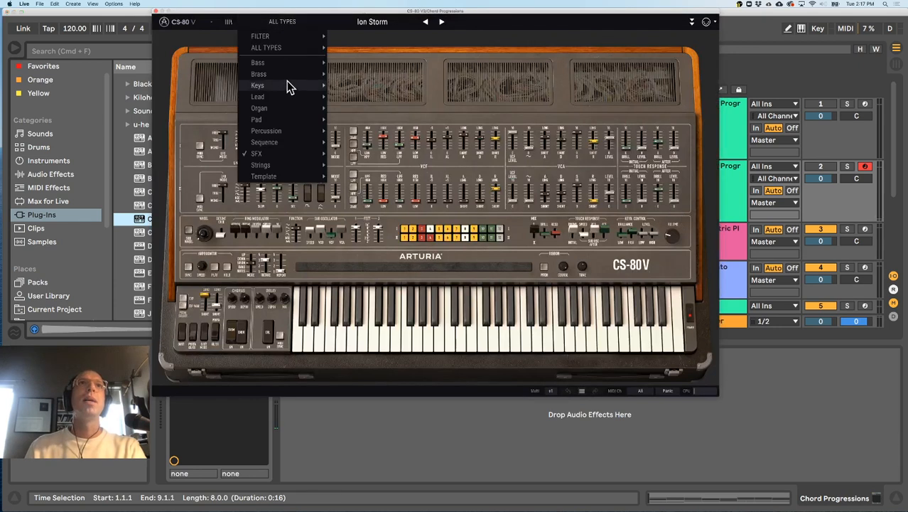
{"action": "mouse_move", "coordinate": [283, 97]}
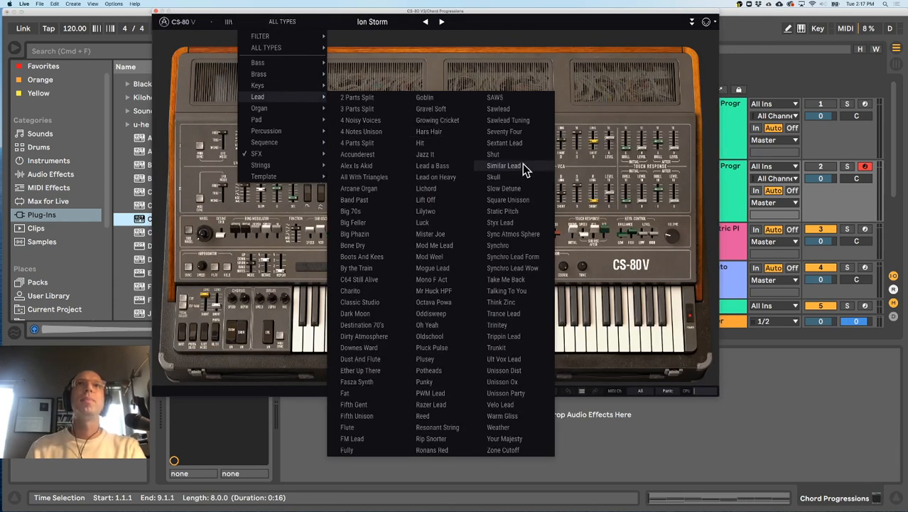
{"action": "left_click", "coordinate": [361, 121]}
{"action": "left_click", "coordinate": [486, 343]}
{"action": "left_click", "coordinate": [471, 344]}
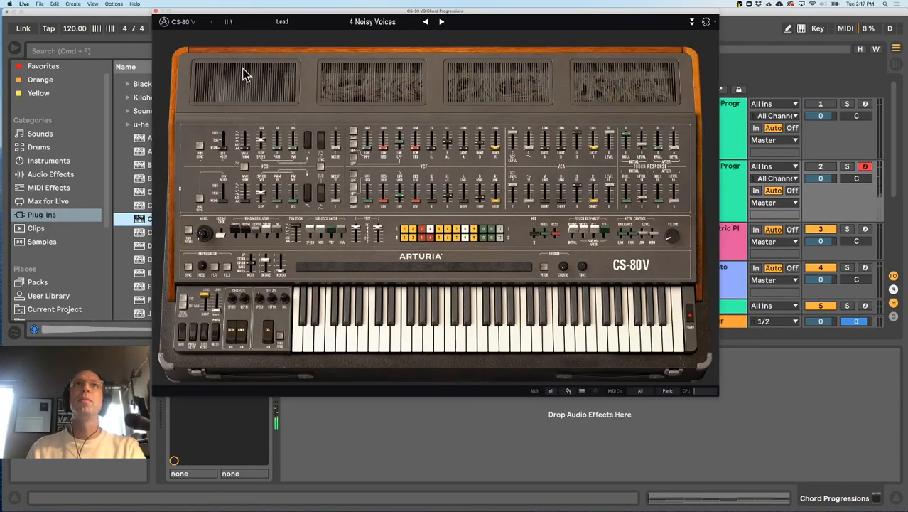
Close the synth window, activate and solo the duplicated chord track, and play it back
{"action": "left_click", "coordinate": [155, 12]}
{"action": "left_click", "coordinate": [823, 167]}
{"action": "key", "text": "space"}
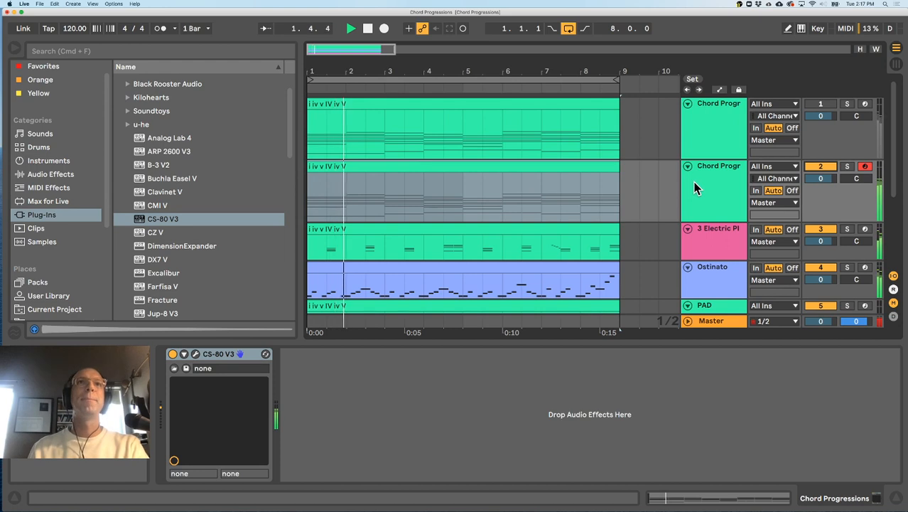
{"action": "left_click", "coordinate": [847, 167]}
{"action": "key", "text": "space"}
Open the duplicated track's chord clip and examine the stacked notes in bars 1 and 3
{"action": "double_click", "coordinate": [490, 167]}
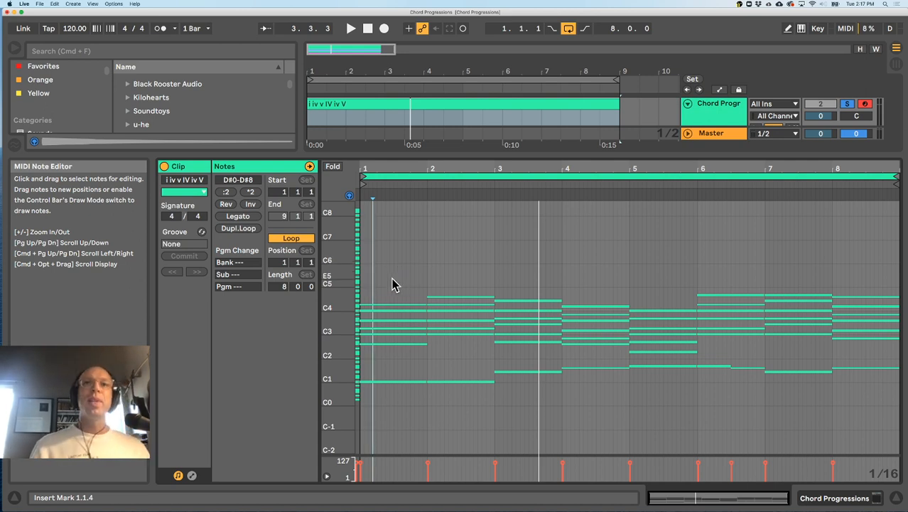
{"action": "left_click", "coordinate": [393, 305]}
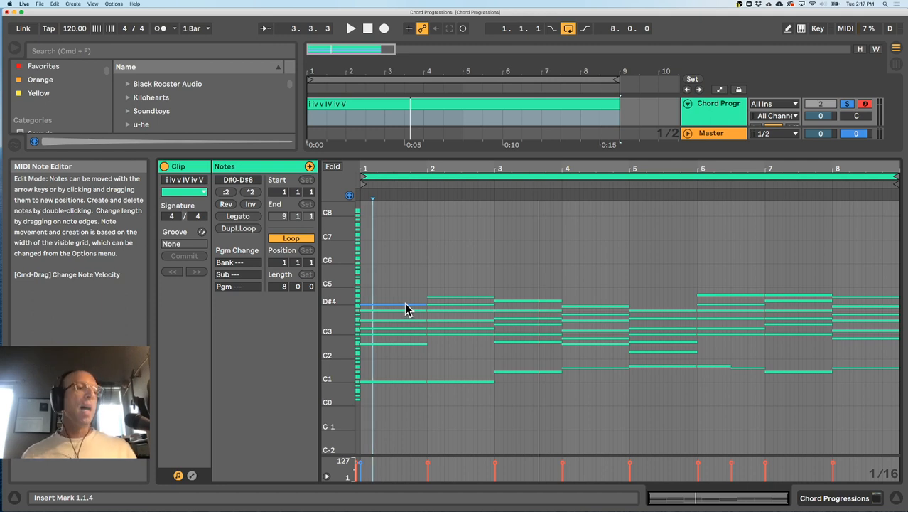
{"action": "left_click", "coordinate": [407, 310]}
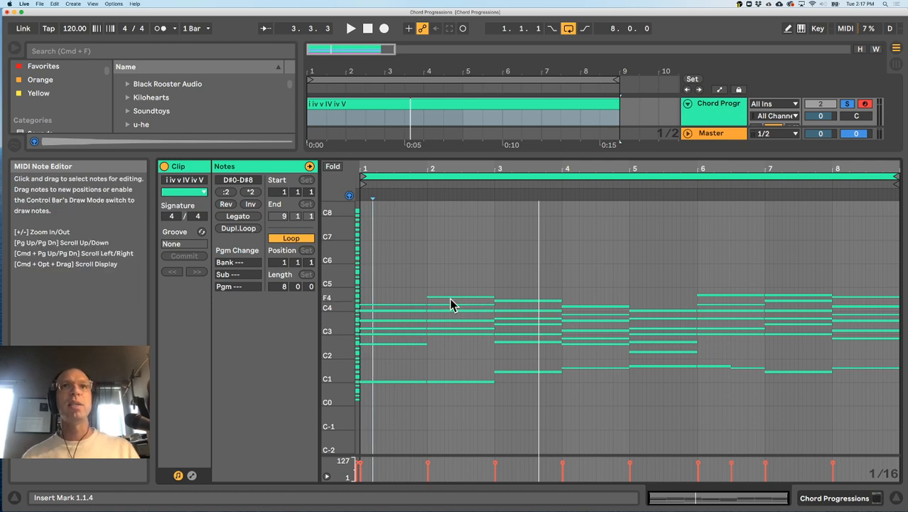
{"action": "left_click", "coordinate": [409, 335]}
{"action": "left_click", "coordinate": [501, 312]}
{"action": "left_click", "coordinate": [503, 318]}
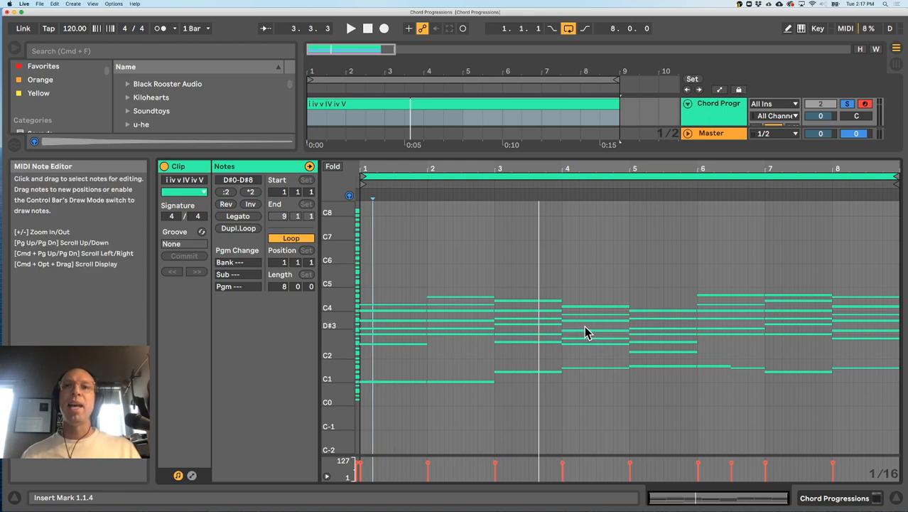
{"action": "left_click", "coordinate": [395, 332]}
{"action": "left_click", "coordinate": [393, 349]}
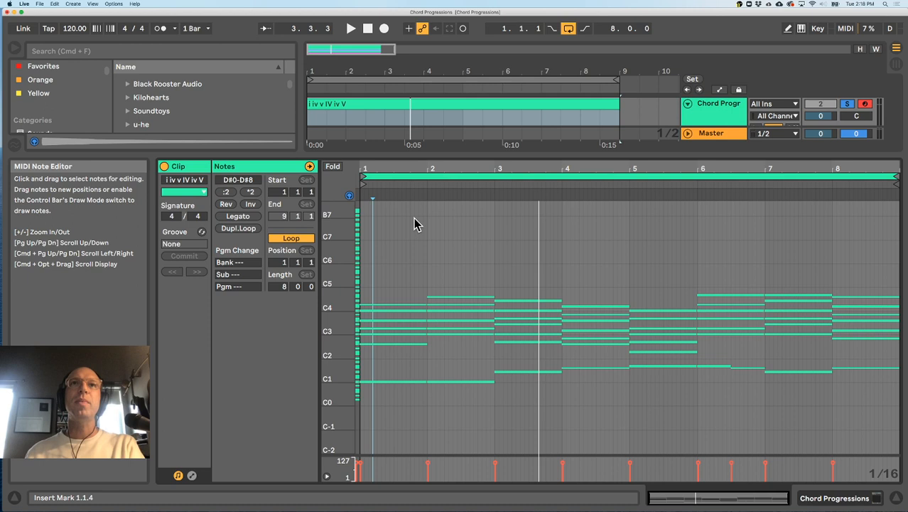
Fold the unused key rows and delete the low bass notes from C1 to G#1 across bars 1 to 8
{"action": "left_click_drag", "start_coordinate": [345, 278], "coordinate": [387, 278]}
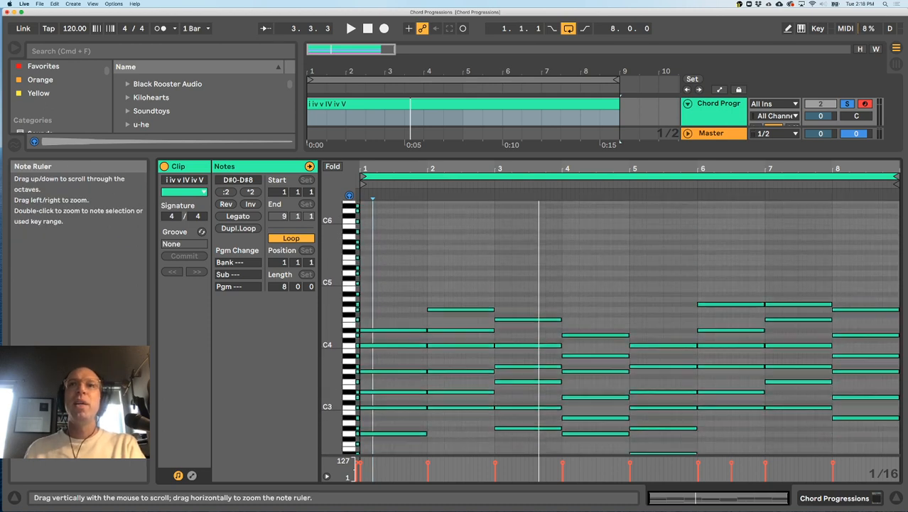
{"action": "scroll", "coordinate": [462, 342], "scroll_direction": "down", "scroll_amount": 4}
{"action": "scroll", "coordinate": [460, 341], "scroll_direction": "up", "scroll_amount": 1}
{"action": "scroll", "coordinate": [395, 291], "scroll_direction": "down", "scroll_amount": 2}
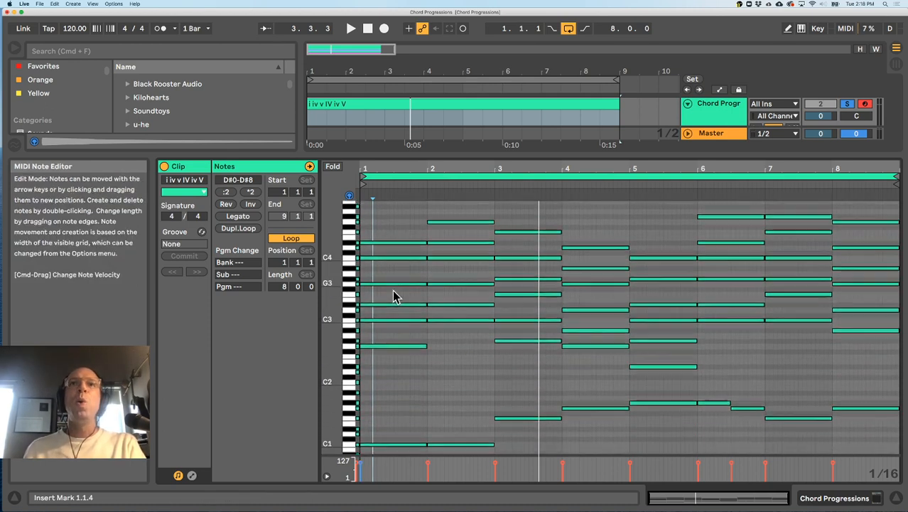
{"action": "scroll", "coordinate": [391, 282], "scroll_direction": "up", "scroll_amount": 1}
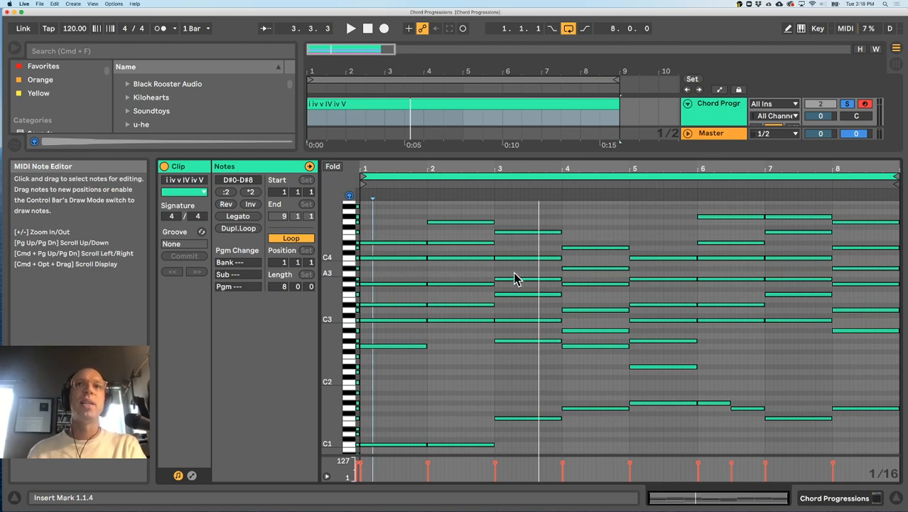
{"action": "left_click", "coordinate": [333, 166]}
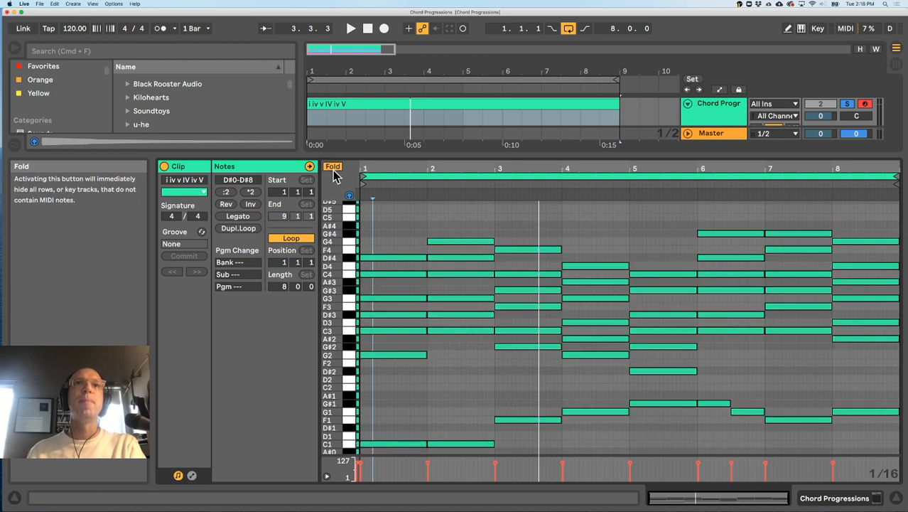
{"action": "scroll", "coordinate": [434, 297], "scroll_direction": "down", "scroll_amount": 2}
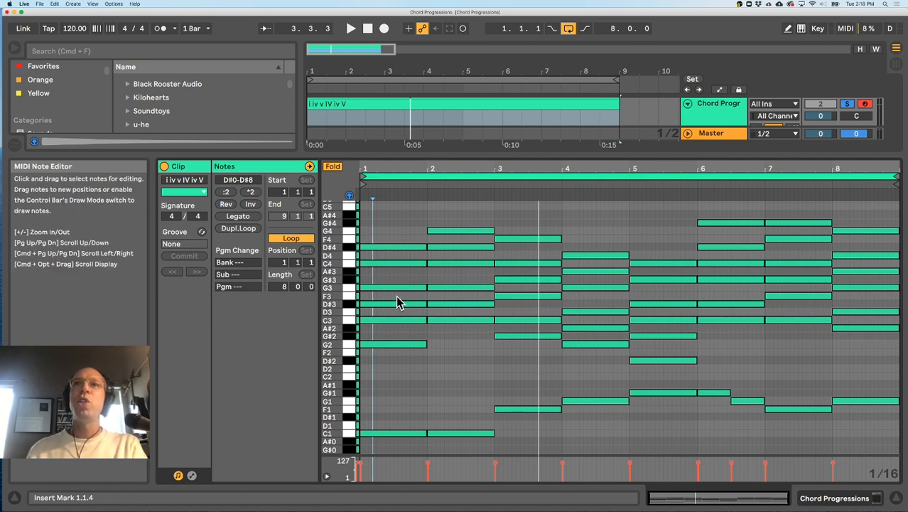
{"action": "scroll", "coordinate": [405, 261], "scroll_direction": "down", "scroll_amount": 1}
{"action": "scroll", "coordinate": [403, 257], "scroll_direction": "up", "scroll_amount": 1}
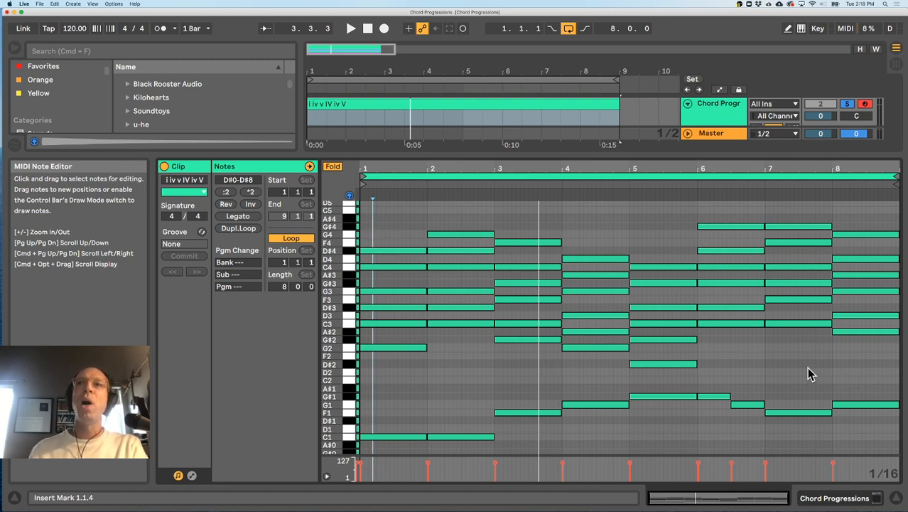
{"action": "left_click_drag", "start_coordinate": [391, 393], "coordinate": [849, 458]}
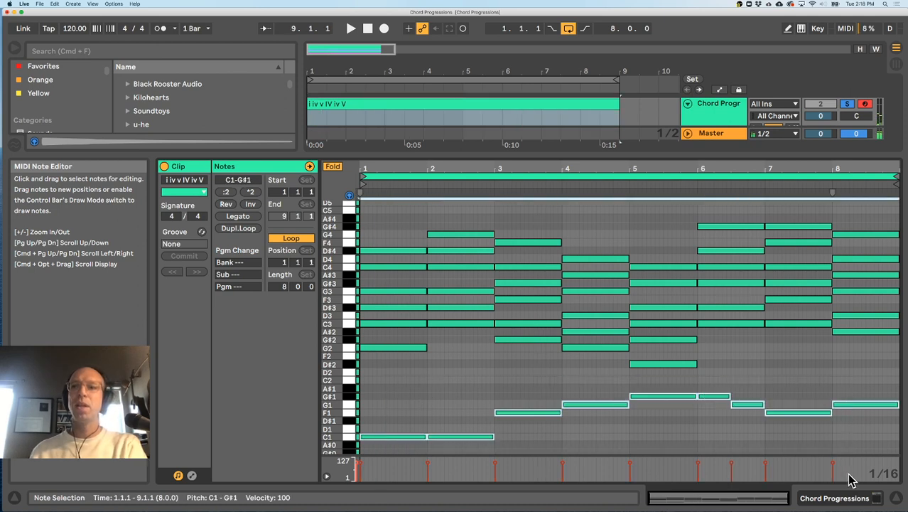
{"action": "key", "text": "Delete"}
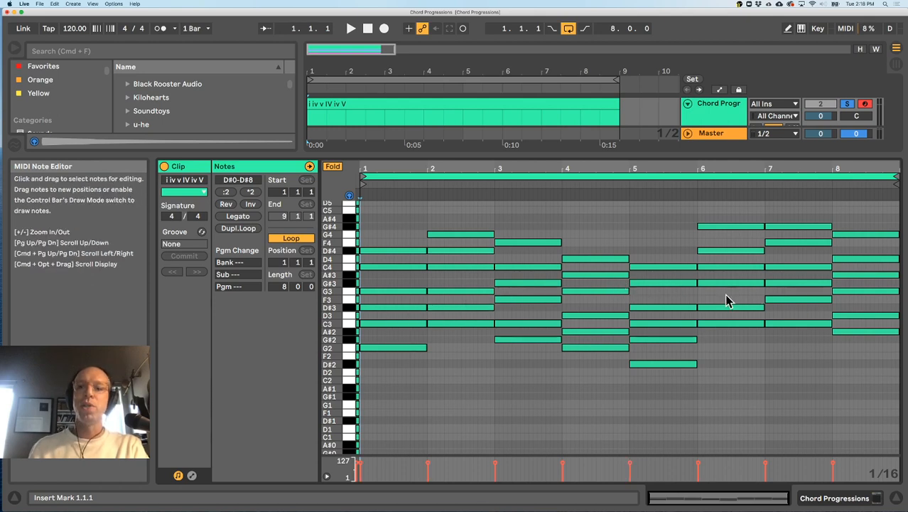
Deactivate every note in bar 1 of the duplicated chord clip except C3
{"action": "left_click", "coordinate": [403, 325]}
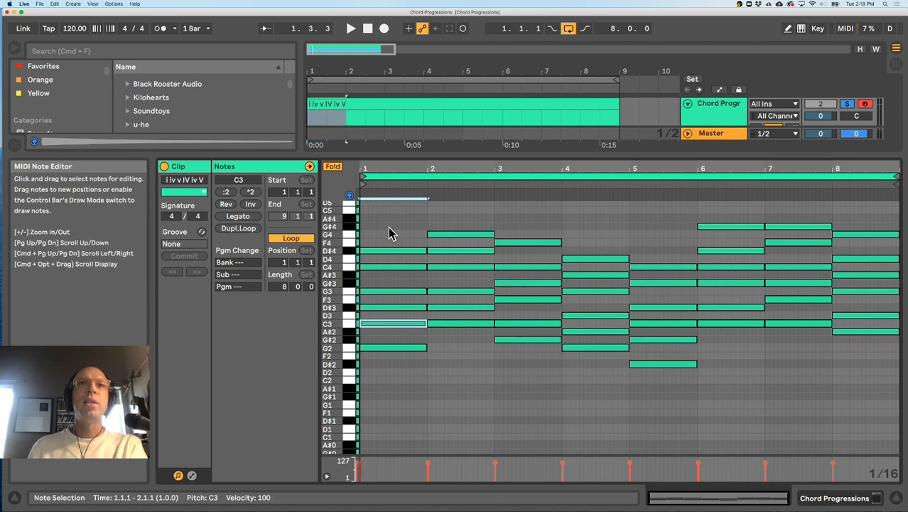
{"action": "left_click_drag", "start_coordinate": [389, 225], "coordinate": [394, 312]}
{"action": "key", "text": "0"}
{"action": "left_click_drag", "start_coordinate": [407, 374], "coordinate": [391, 335]}
{"action": "key", "text": "0"}
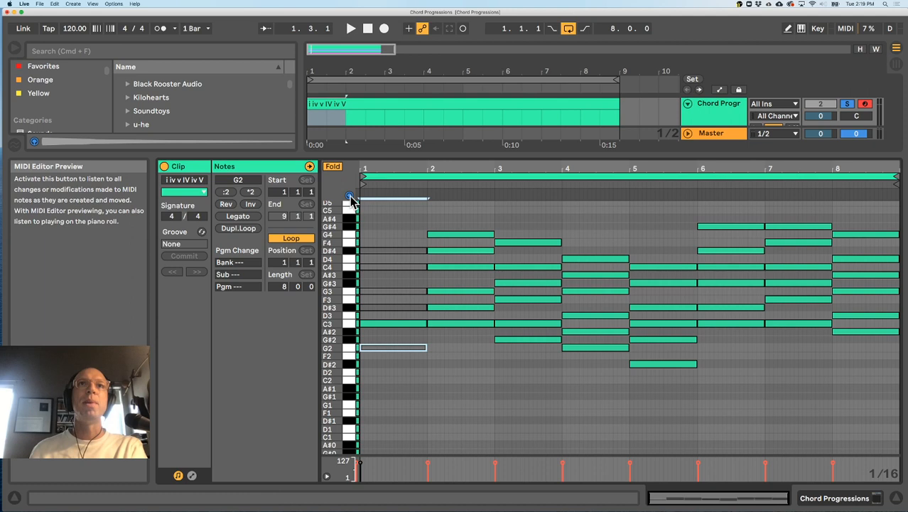
Deactivate the notes in bars 2 and 3, leaving only D#3 active in bar 2 and F3 in bar 3
{"action": "left_click", "coordinate": [457, 324]}
{"action": "key", "text": "0"}
{"action": "left_click_drag", "start_coordinate": [471, 203], "coordinate": [475, 297]}
{"action": "key", "text": "0"}
{"action": "left_click_drag", "start_coordinate": [532, 222], "coordinate": [538, 290]}
{"action": "key", "text": "0"}
{"action": "left_click_drag", "start_coordinate": [537, 349], "coordinate": [532, 321]}
{"action": "key", "text": "0"}
Deactivate G2 and A#2 in bar 4, and leave only G#2 and C3 active in bar 5 and C3 in bar 6
{"action": "left_click_drag", "start_coordinate": [605, 370], "coordinate": [590, 338]}
{"action": "key", "text": "0"}
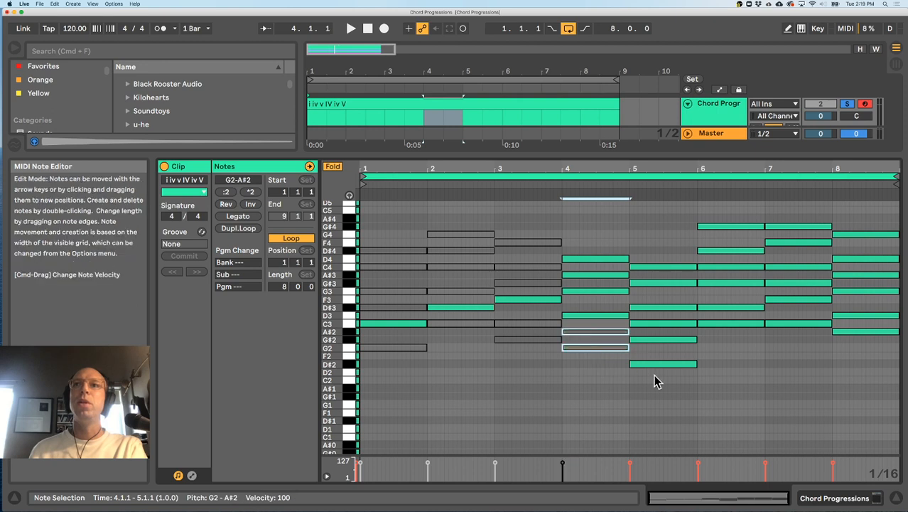
{"action": "left_click_drag", "start_coordinate": [654, 377], "coordinate": [652, 349]}
{"action": "key", "text": "0"}
{"action": "left_click_drag", "start_coordinate": [667, 245], "coordinate": [669, 325]}
{"action": "key", "text": "0"}
{"action": "left_click_drag", "start_coordinate": [730, 312], "coordinate": [718, 228]}
{"action": "key", "text": "0"}
Deactivate the unwanted notes in bars 7 and 4, leaving only C4 active in bar 7 and D3 in bar 4
{"action": "left_click_drag", "start_coordinate": [797, 310], "coordinate": [791, 279]}
{"action": "key", "text": "0"}
{"action": "left_click_drag", "start_coordinate": [805, 343], "coordinate": [797, 319]}
{"action": "key", "text": "0"}
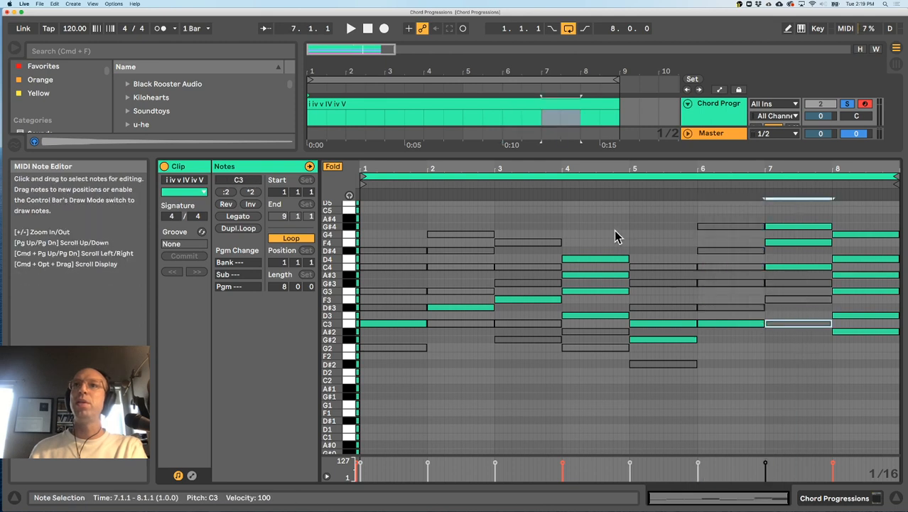
{"action": "left_click_drag", "start_coordinate": [614, 240], "coordinate": [594, 298]}
{"action": "key", "text": "0"}
{"action": "left_click_drag", "start_coordinate": [803, 202], "coordinate": [794, 249]}
{"action": "key", "text": "0"}
Deactivate G4, D4, A#3 and G3 in bar 8
{"action": "left_click_drag", "start_coordinate": [837, 200], "coordinate": [876, 290]}
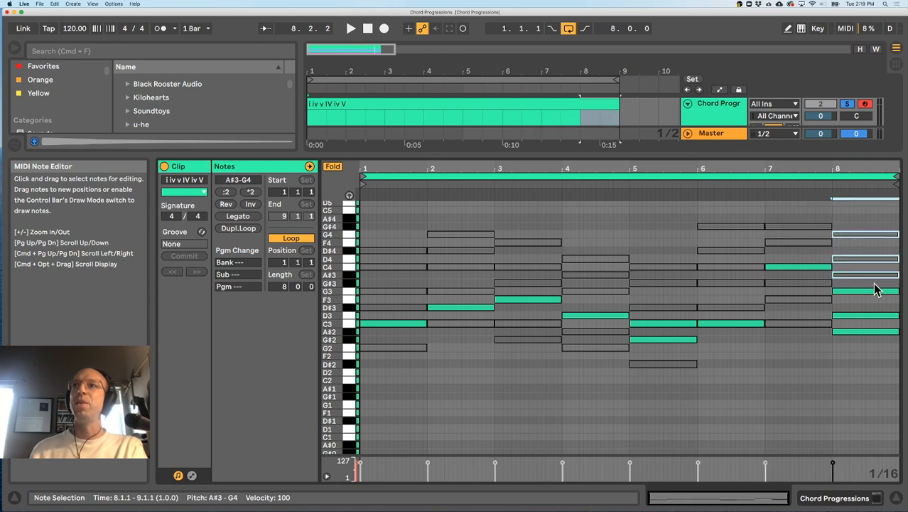
{"action": "key", "text": "0"}
{"action": "left_click", "coordinate": [866, 291]}
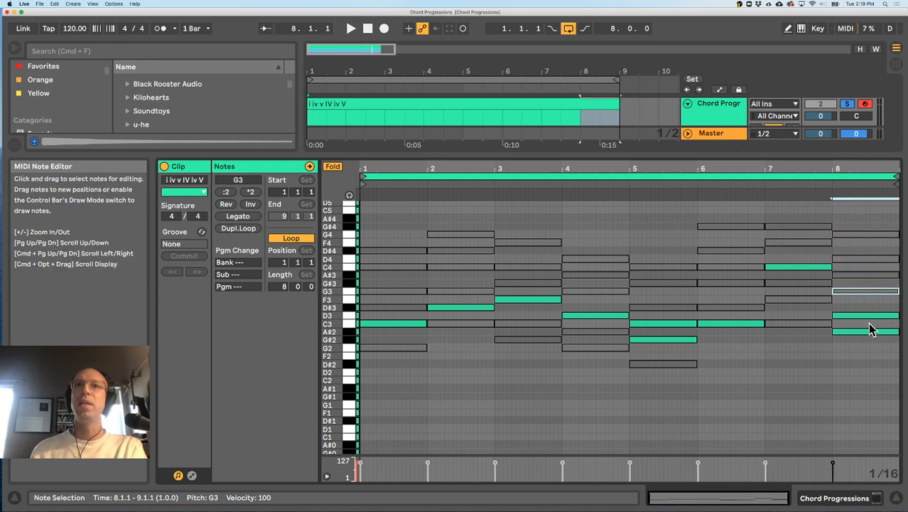
Play the arrangement with the duplicated track unsoloed, and set the Ostinato track's volume to -5.5 and its pan to 45L
{"action": "key", "text": "space"}
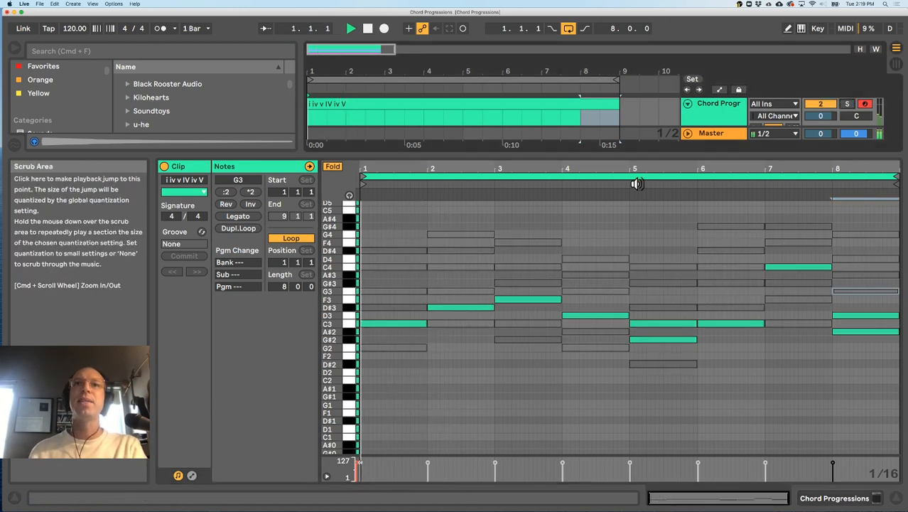
{"action": "double_click", "coordinate": [677, 152]}
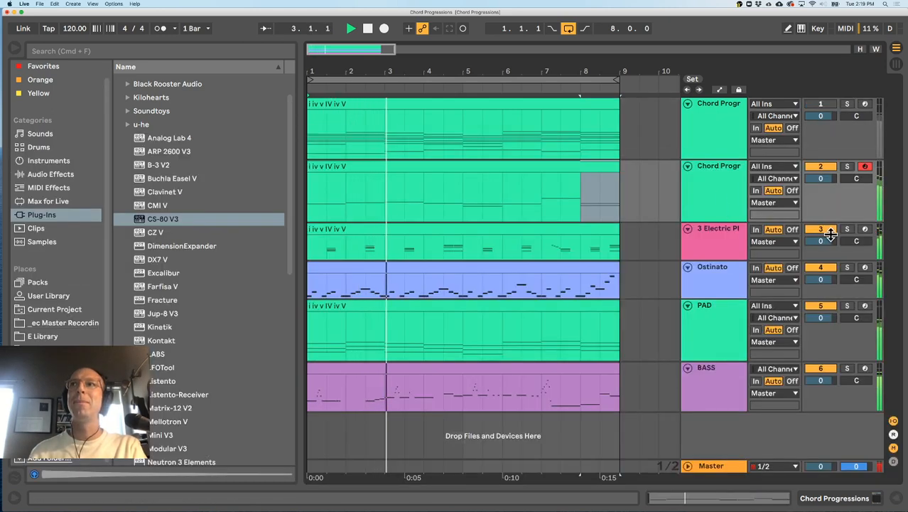
{"action": "left_click_drag", "start_coordinate": [820, 279], "coordinate": [856, 301]}
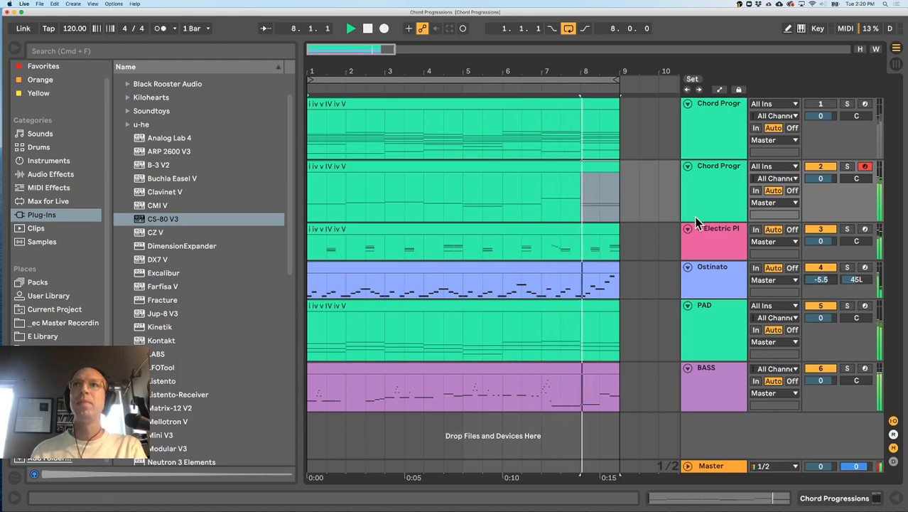
Reopen the duplicated track's chord clip and deactivate C3 in bar 5
{"action": "double_click", "coordinate": [709, 203]}
{"action": "double_click", "coordinate": [496, 184]}
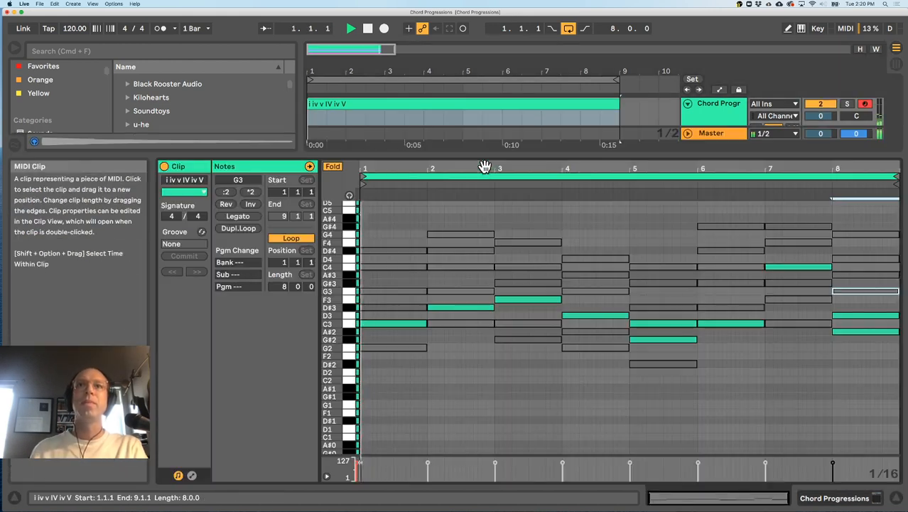
{"action": "left_click", "coordinate": [417, 323]}
{"action": "left_click", "coordinate": [460, 307]}
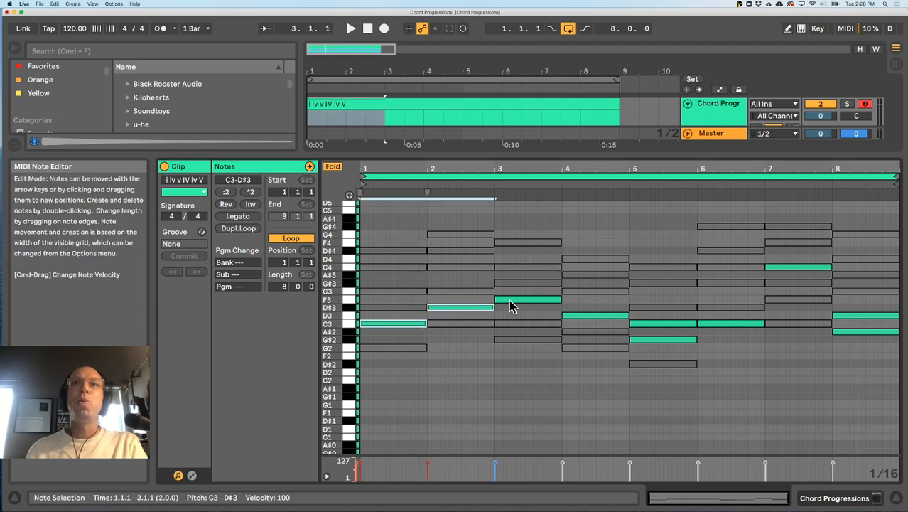
{"action": "left_click", "coordinate": [511, 299]}
{"action": "left_click", "coordinate": [665, 339]}
{"action": "left_click", "coordinate": [671, 325]}
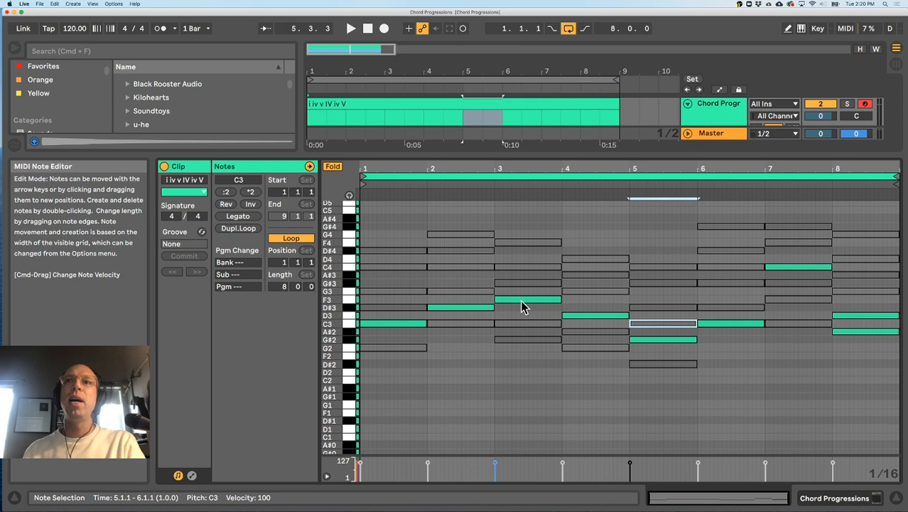
Enable note preview, audition the remaining active notes and deactivate A#2 in bar 8
{"action": "left_click", "coordinate": [654, 338]}
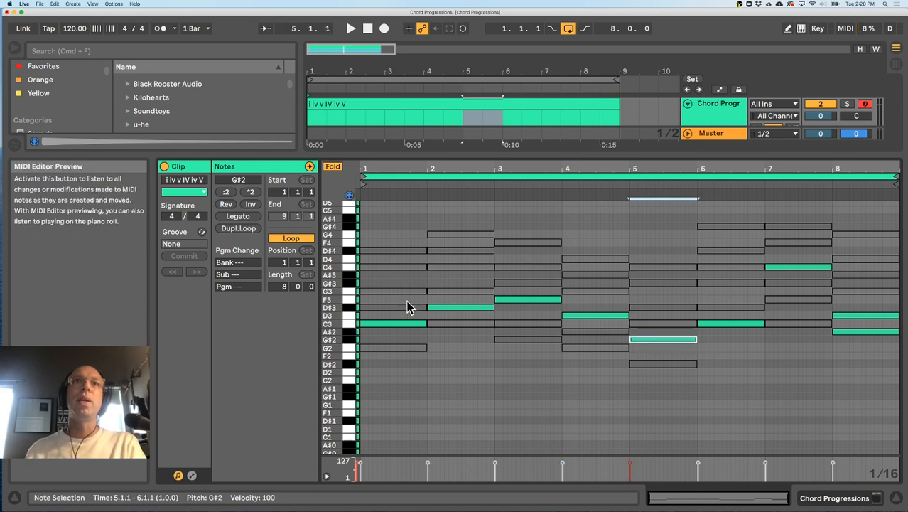
{"action": "left_click", "coordinate": [404, 323]}
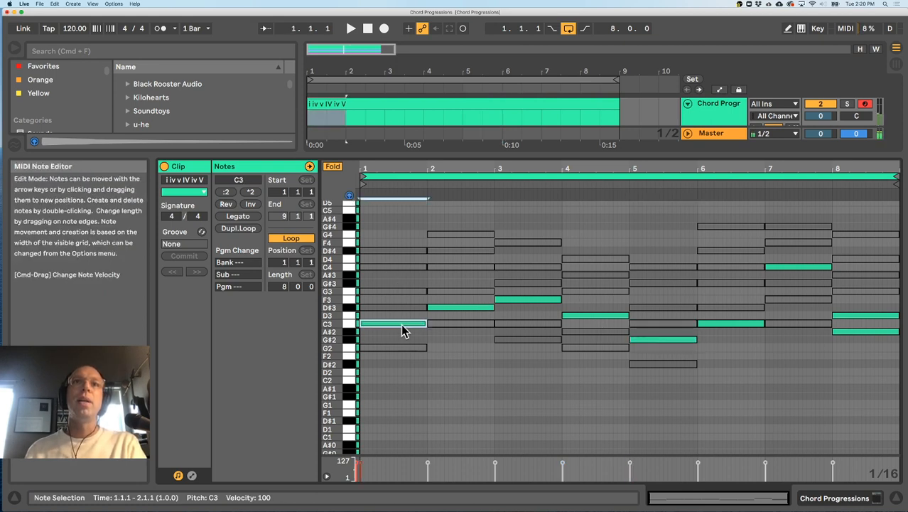
{"action": "left_click", "coordinate": [667, 339]}
{"action": "left_click", "coordinate": [726, 324]}
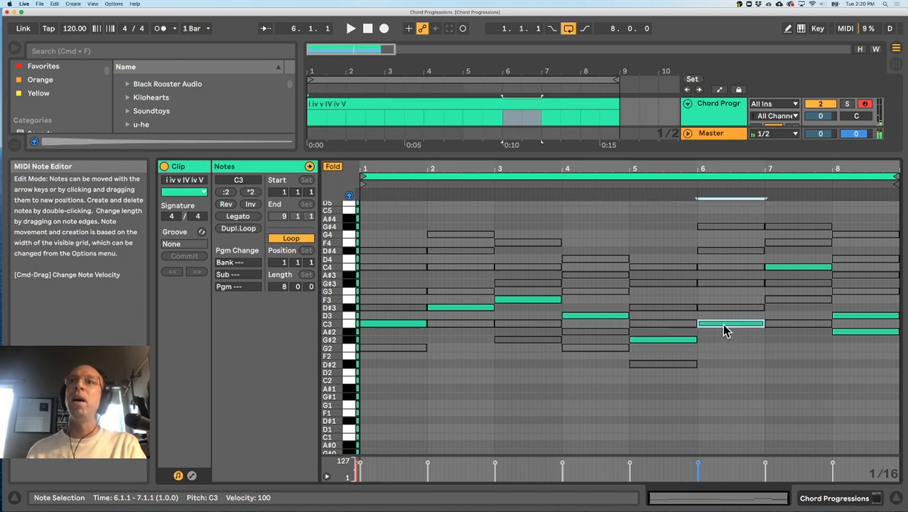
{"action": "left_click", "coordinate": [790, 267]}
{"action": "left_click", "coordinate": [866, 317]}
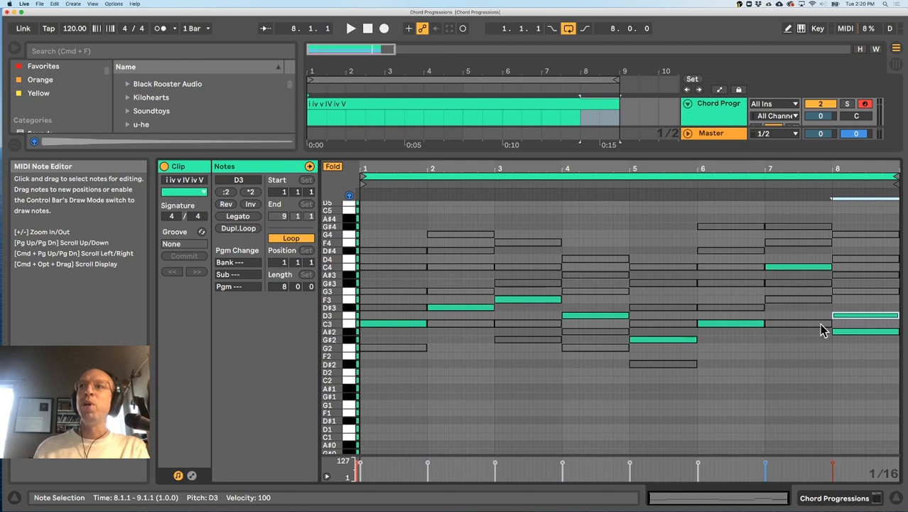
{"action": "left_click", "coordinate": [851, 332]}
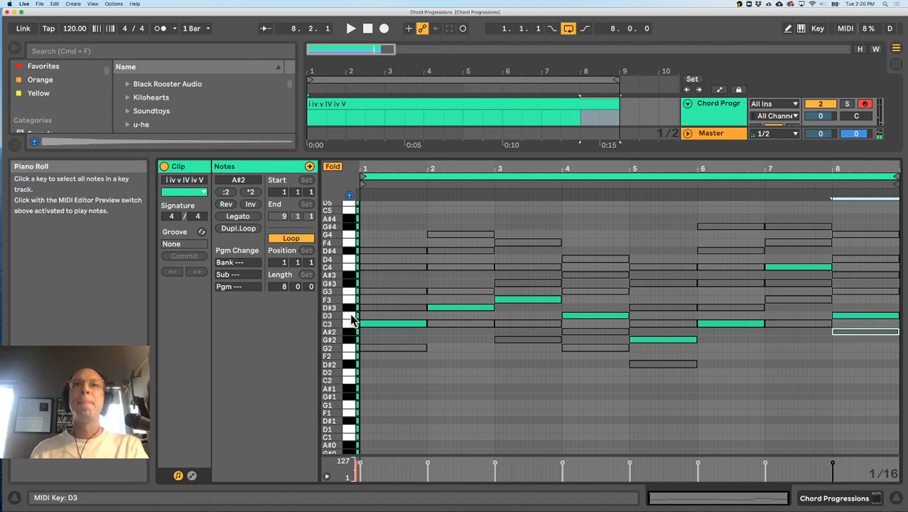
Select the active note in each of the eight bars and shorten them all to half a bar
{"action": "left_click", "coordinate": [395, 326]}
{"action": "left_click", "coordinate": [469, 307], "text": "shift"}
{"action": "left_click", "coordinate": [528, 299], "text": "shift"}
{"action": "left_click", "coordinate": [593, 315], "text": "shift"}
{"action": "left_click", "coordinate": [654, 338], "text": "shift"}
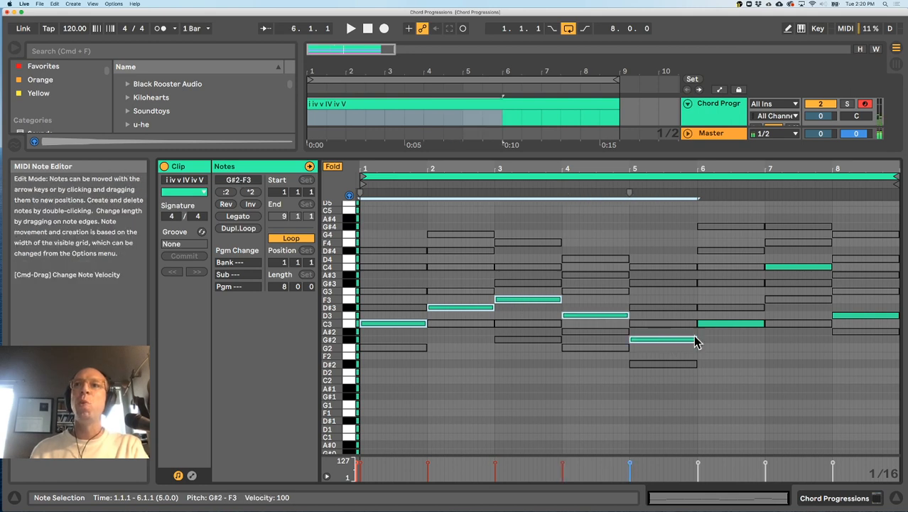
{"action": "left_click", "coordinate": [743, 323], "text": "shift"}
{"action": "left_click", "coordinate": [817, 267], "text": "shift"}
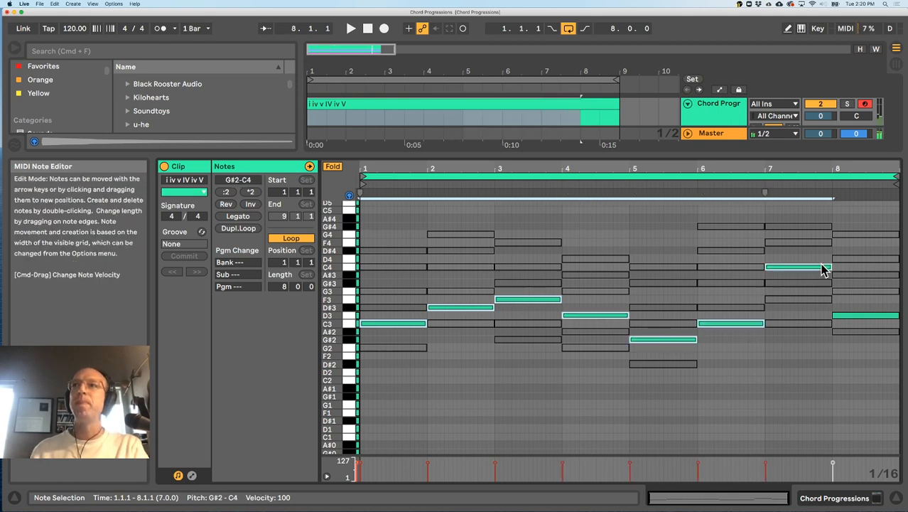
{"action": "left_click", "coordinate": [869, 316], "text": "shift"}
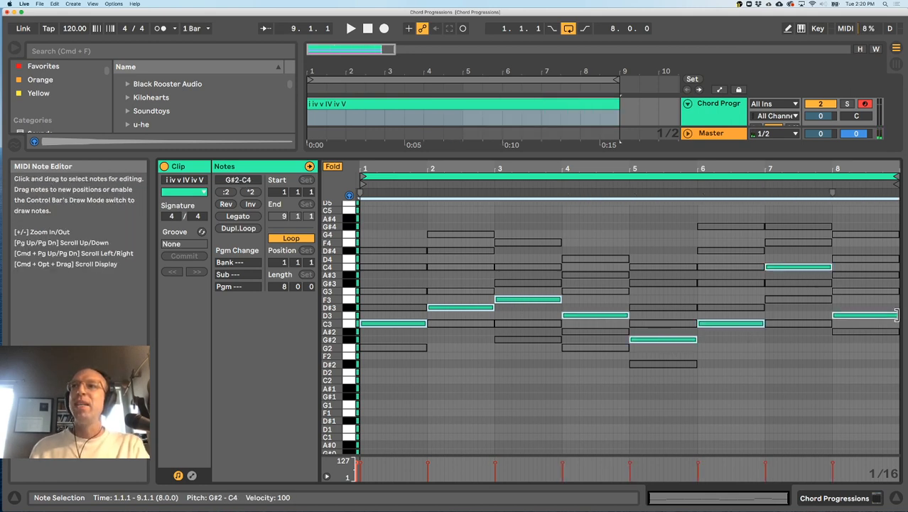
{"action": "left_click_drag", "start_coordinate": [897, 316], "coordinate": [863, 315]}
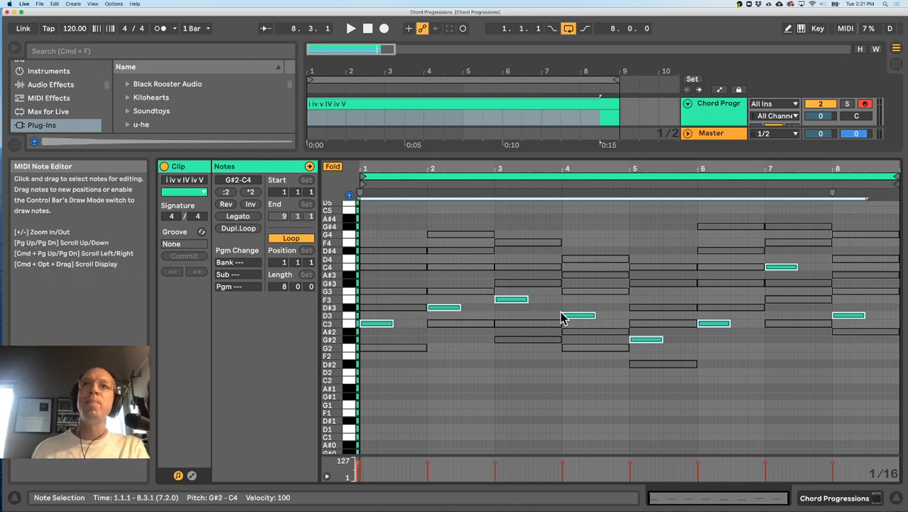
Move bar 1's C3 to beat 3, extend bar 2's D#3 to 3.2.1 and move bar 3's F3 to start there
{"action": "left_click", "coordinate": [373, 325]}
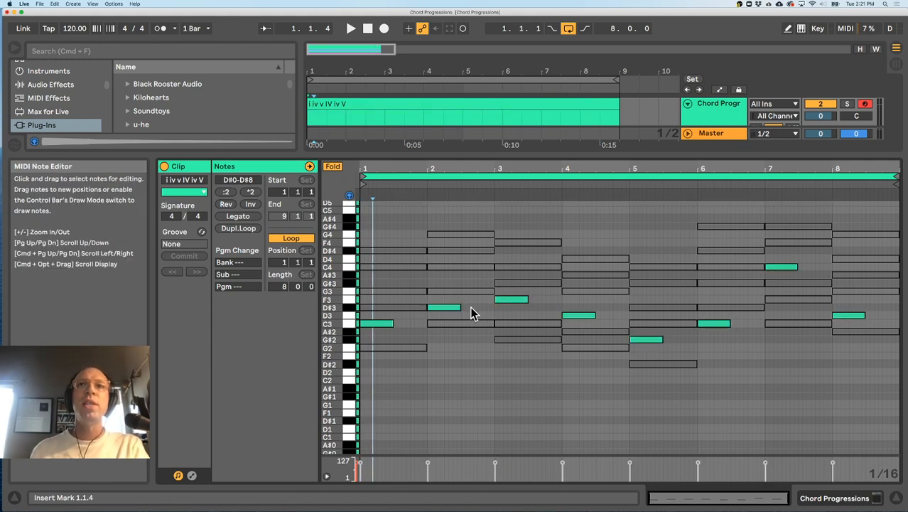
{"action": "left_click_drag", "start_coordinate": [375, 324], "coordinate": [410, 325]}
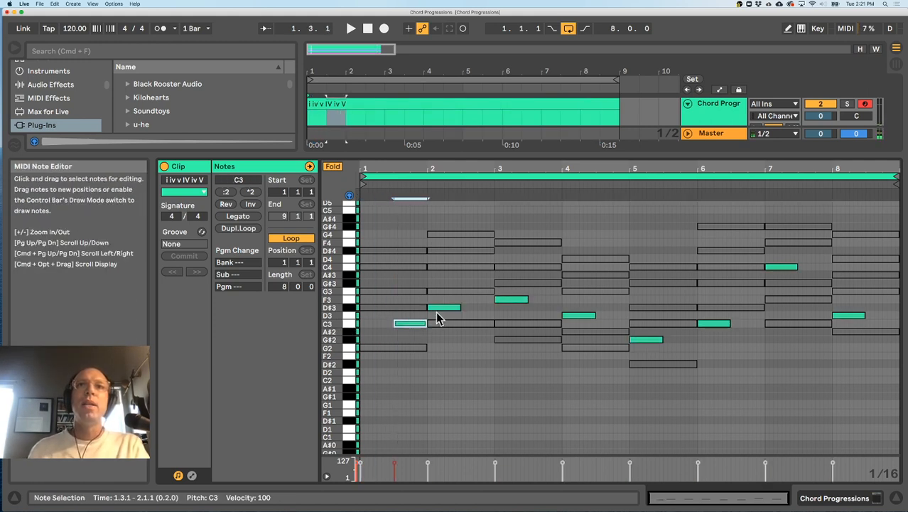
{"action": "left_click_drag", "start_coordinate": [460, 306], "coordinate": [522, 299]}
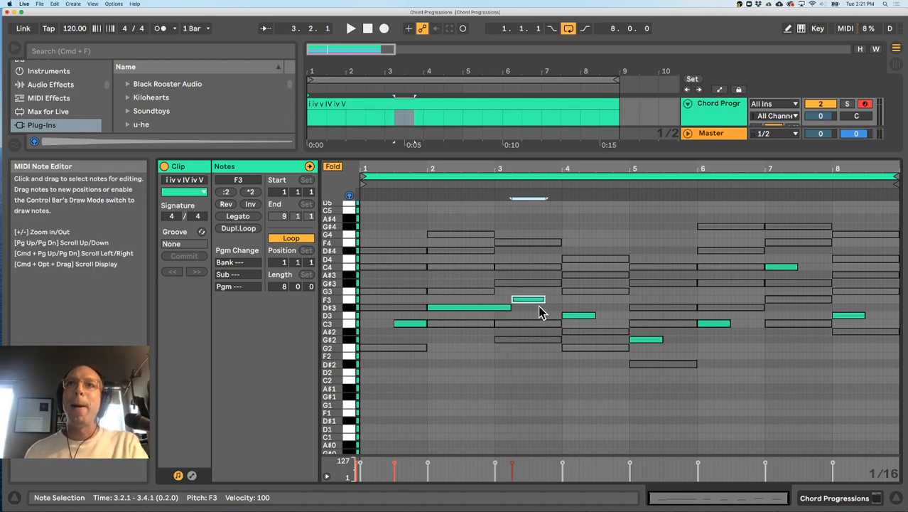
Add one-beat notes D#3 at 3.4.1, C3 at 4.3.1 and G2 at 4.4.1
{"action": "double_click", "coordinate": [545, 307]}
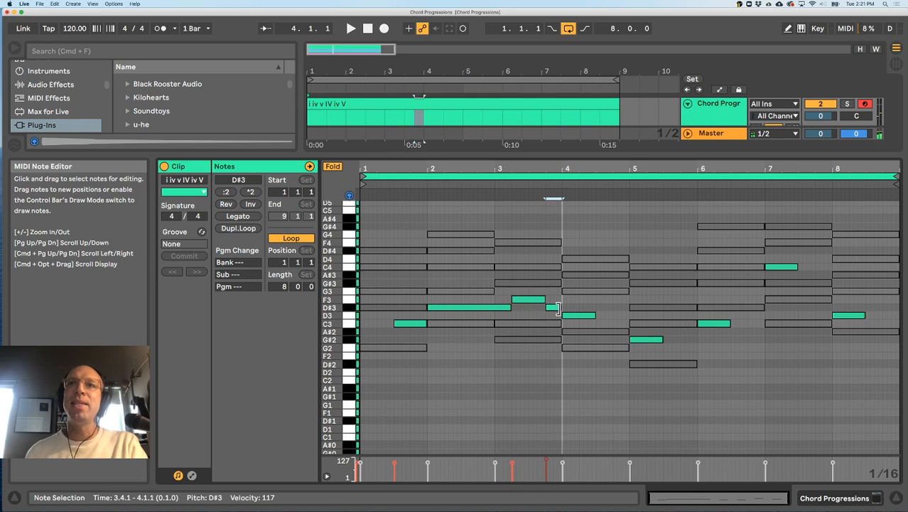
{"action": "double_click", "coordinate": [601, 324]}
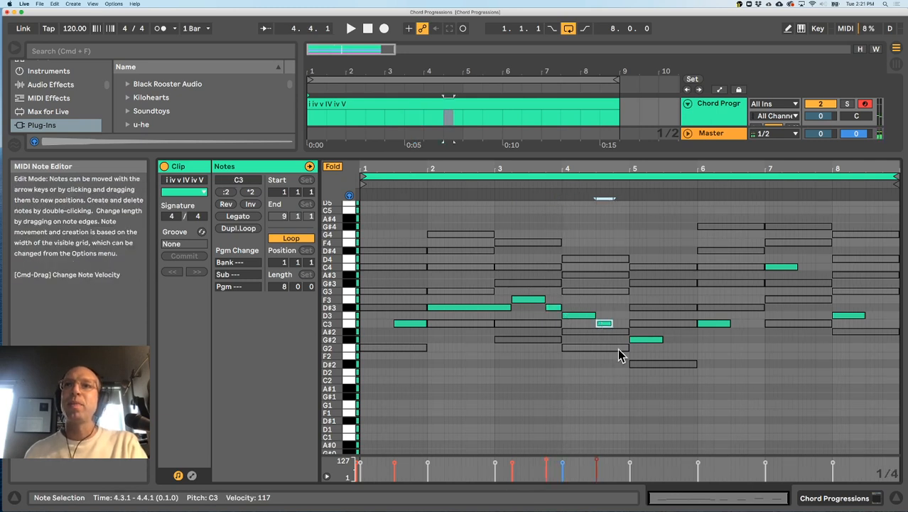
{"action": "double_click", "coordinate": [620, 339]}
{"action": "mouse_move", "coordinate": [622, 344]}
{"action": "left_mouse_down"}
{"action": "mouse_move", "coordinate": [625, 356]}
{"action": "mouse_move", "coordinate": [624, 348]}
{"action": "left_mouse_up"}
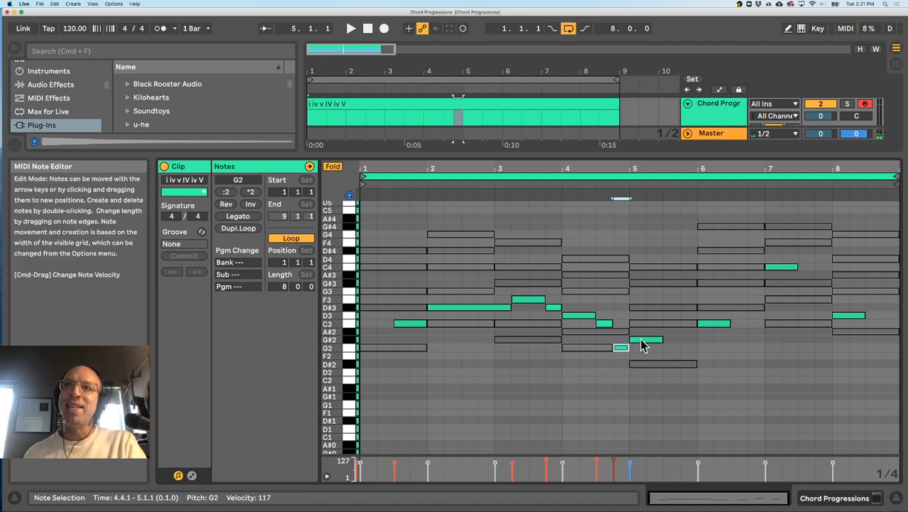
Extend bar 5's G#2 to the full bar and shorten bar 6's C3 to one beat
{"action": "left_click", "coordinate": [659, 339]}
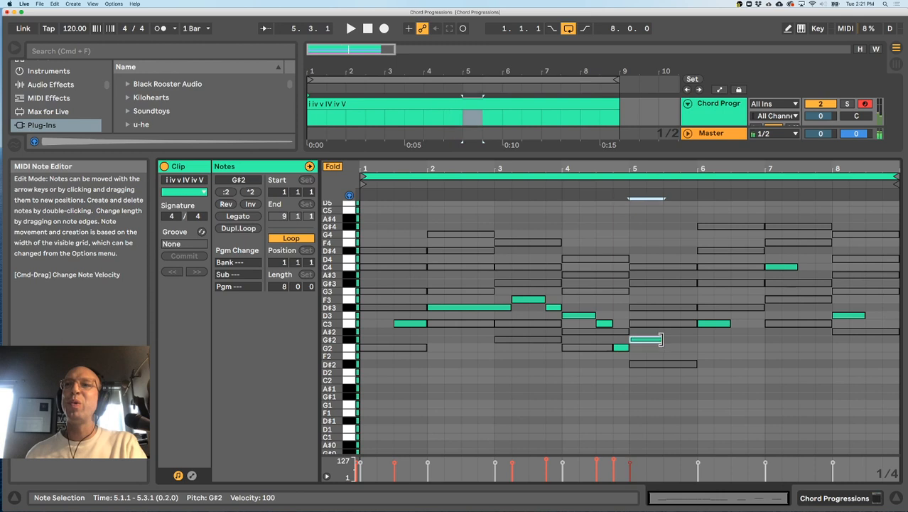
{"action": "left_click_drag", "start_coordinate": [660, 339], "coordinate": [692, 339]}
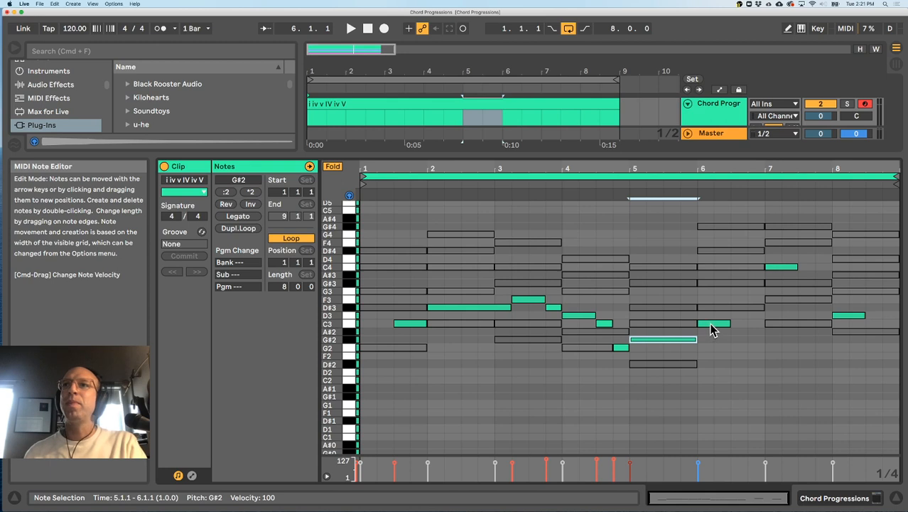
{"action": "left_click_drag", "start_coordinate": [726, 322], "coordinate": [711, 323]}
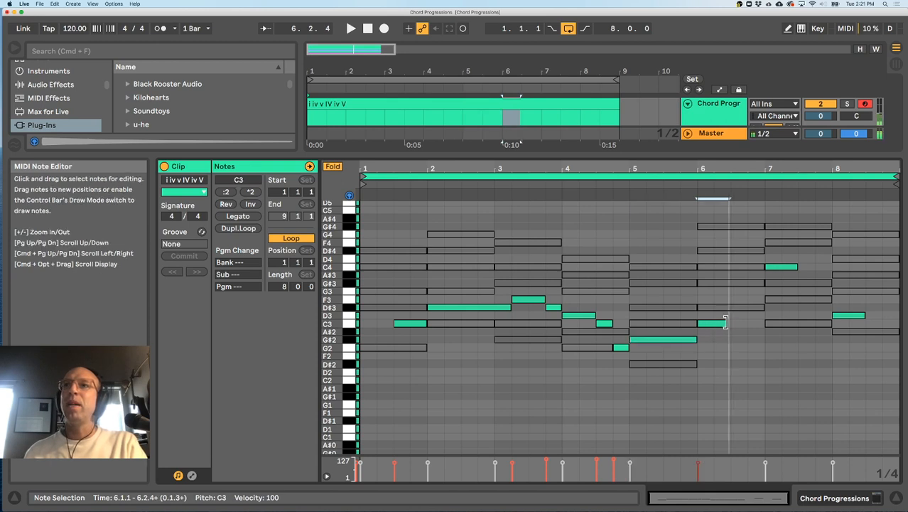
Add one-beat notes D#3, C3 and D#3 on beats 2, 3 and 4 of bar 6
{"action": "double_click", "coordinate": [721, 307]}
{"action": "double_click", "coordinate": [739, 315]}
{"action": "double_click", "coordinate": [755, 291]}
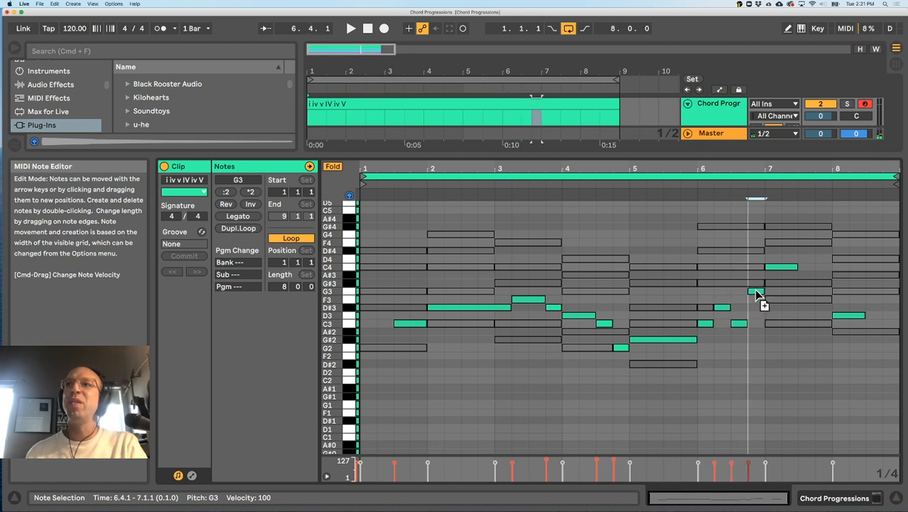
{"action": "left_click_drag", "start_coordinate": [754, 290], "coordinate": [755, 306]}
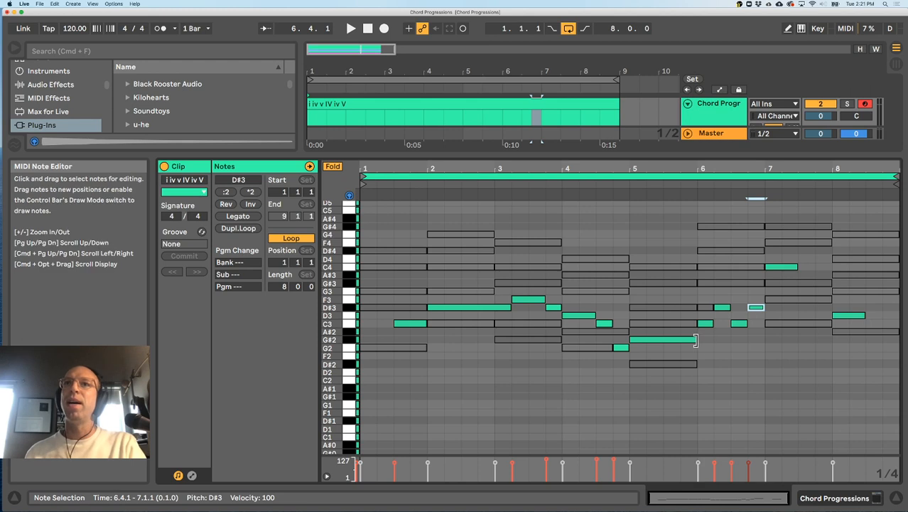
Deactivate the C3 and D#3 melody notes on beats 1 and 2 of bar 6
{"action": "left_click", "coordinate": [733, 332]}
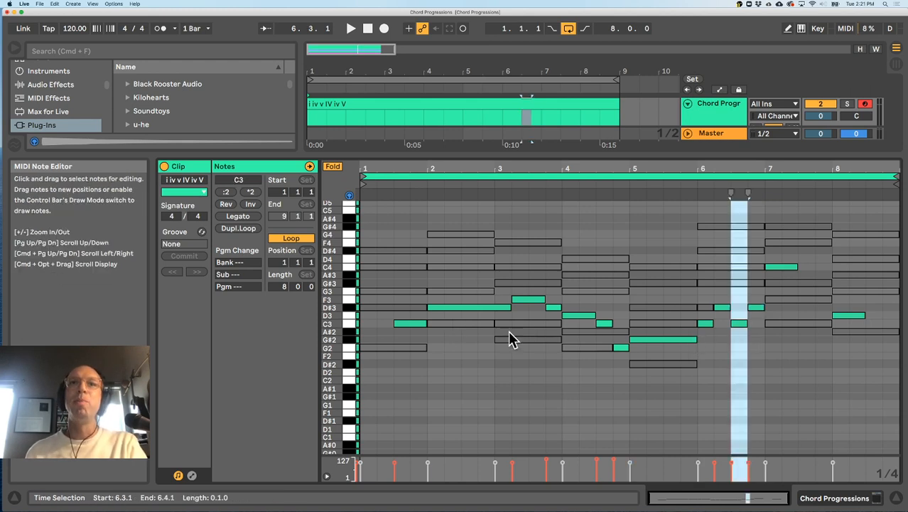
{"action": "left_click", "coordinate": [360, 326]}
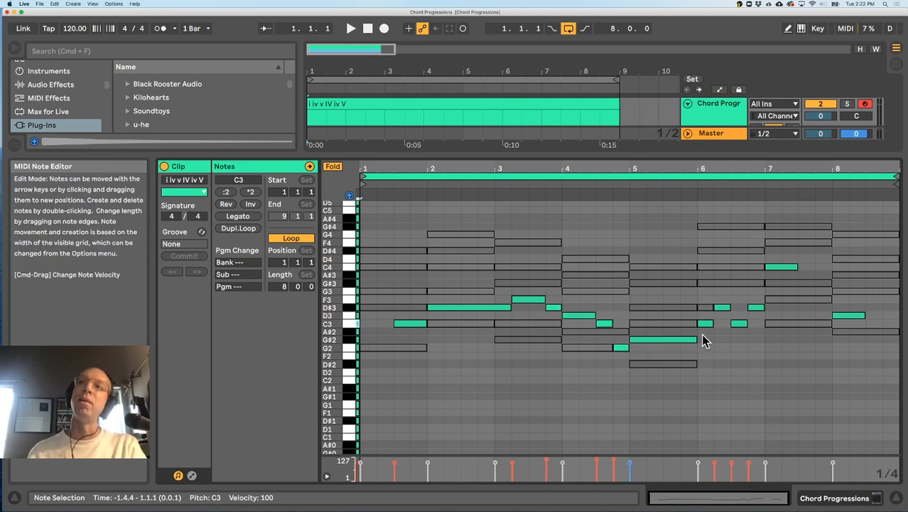
{"action": "left_click", "coordinate": [743, 324]}
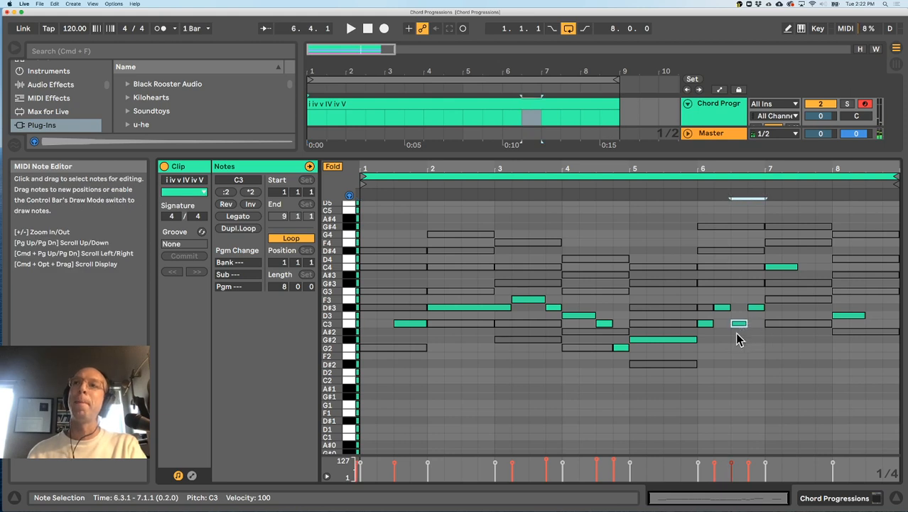
{"action": "left_click", "coordinate": [722, 308]}
{"action": "left_click", "coordinate": [707, 323], "text": "shift"}
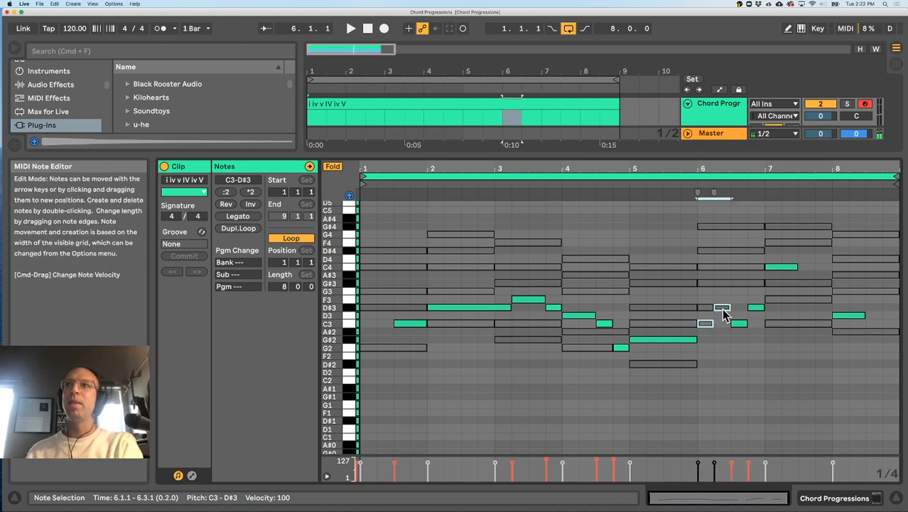
{"action": "left_click", "coordinate": [741, 325]}
{"action": "left_click", "coordinate": [757, 309]}
Shorten bar 7's inactive G#3 to two beats and add one-beat notes A#3 at 7.3.1 and G#3 at 7.4.1
{"action": "left_click", "coordinate": [782, 269]}
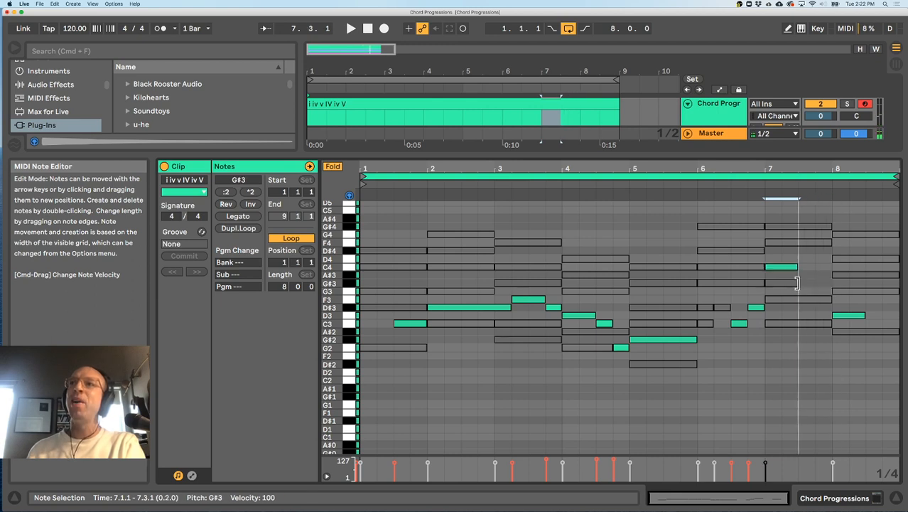
{"action": "left_click", "coordinate": [794, 284]}
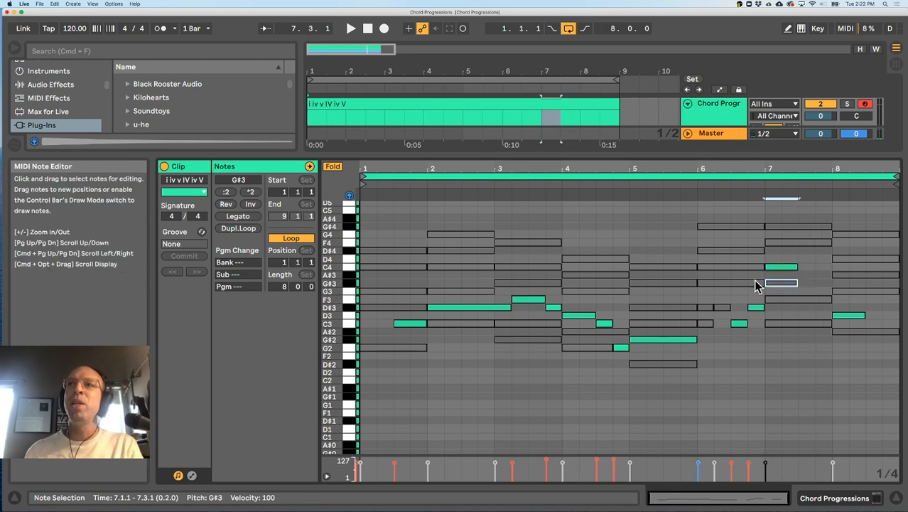
{"action": "left_click", "coordinate": [779, 268]}
{"action": "double_click", "coordinate": [807, 274]}
{"action": "double_click", "coordinate": [823, 282]}
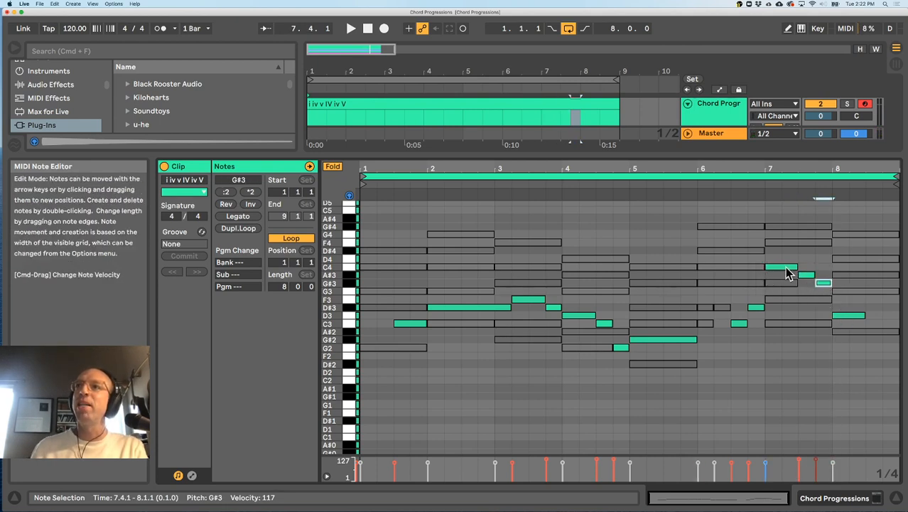
Activate the full-bar G3 in bar 8 and deactivate the D3 in the same bar
{"action": "left_click", "coordinate": [844, 314]}
{"action": "left_click_drag", "start_coordinate": [844, 293], "coordinate": [844, 292]}
{"action": "key", "text": "super+z"}
{"action": "left_click", "coordinate": [855, 292]}
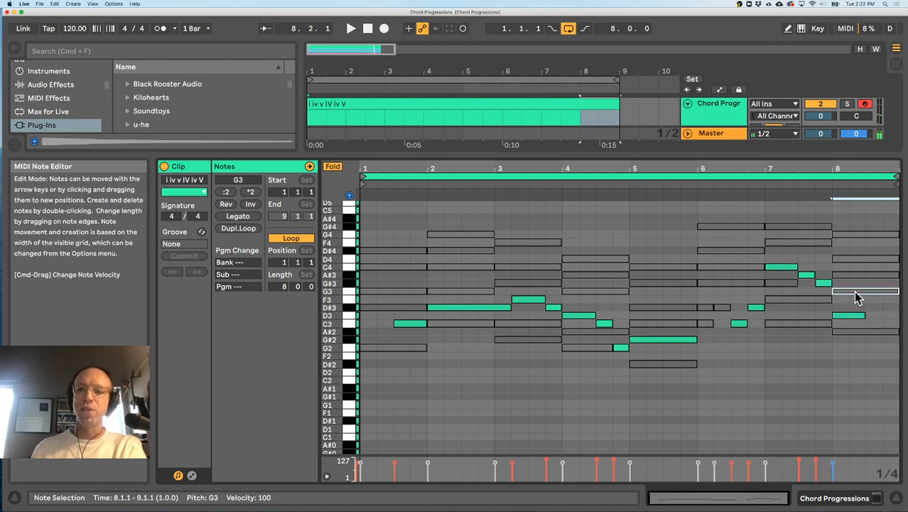
{"action": "left_click", "coordinate": [858, 315]}
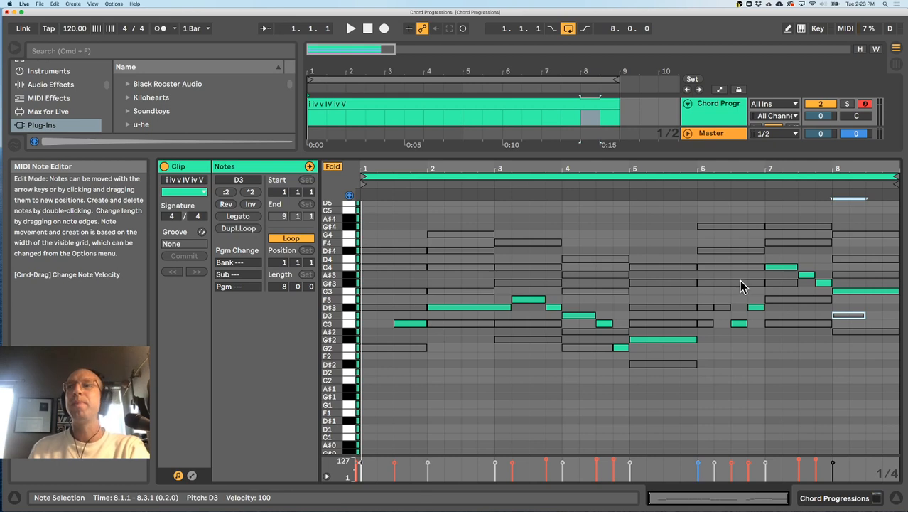
Extend bar 7's C4 to 7.4.1 and fit A#3 and G#3 into beat 4 as half-beat notes at 7.4.1 and 7.4.3
{"action": "left_click_drag", "start_coordinate": [858, 171], "coordinate": [825, 169]}
{"action": "left_click_drag", "start_coordinate": [693, 266], "coordinate": [749, 283]}
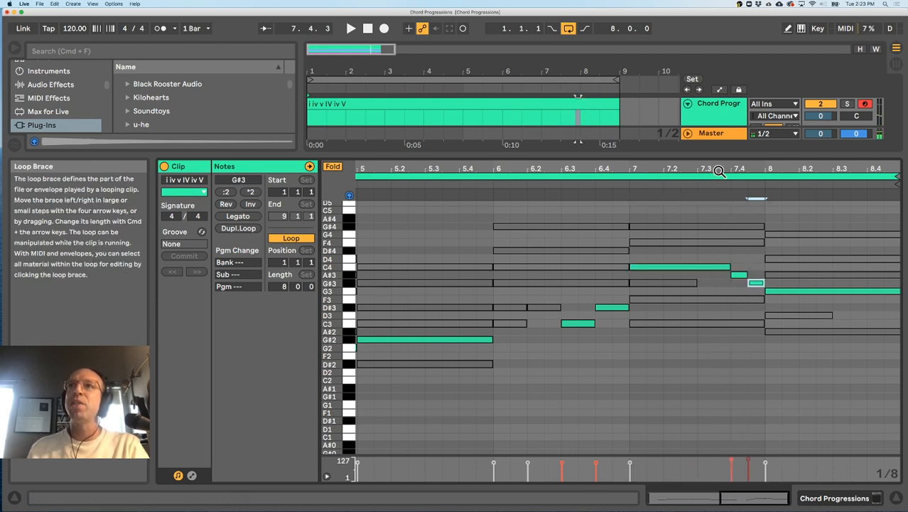
{"action": "left_click_drag", "start_coordinate": [719, 170], "coordinate": [719, 135]}
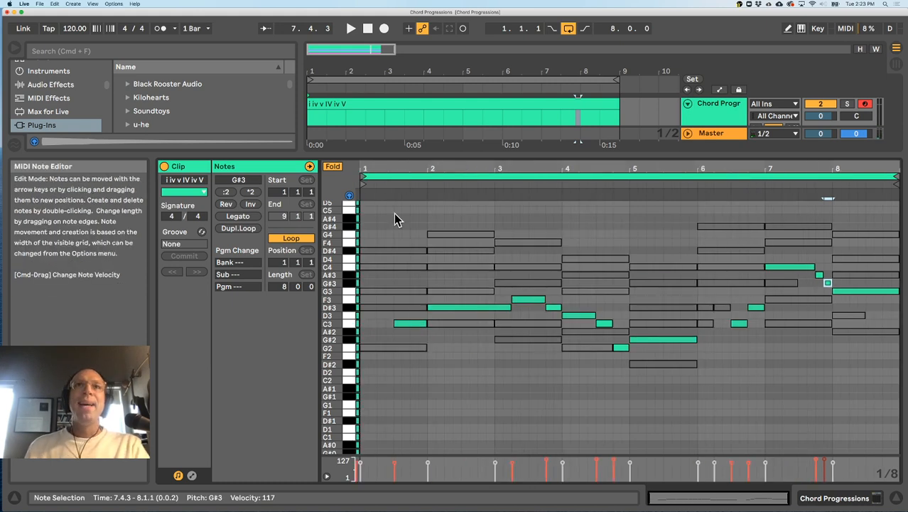
Play the lead melody from bar 1 to check how it sounds
{"action": "scroll", "coordinate": [399, 223], "scroll_direction": "up", "scroll_amount": 3}
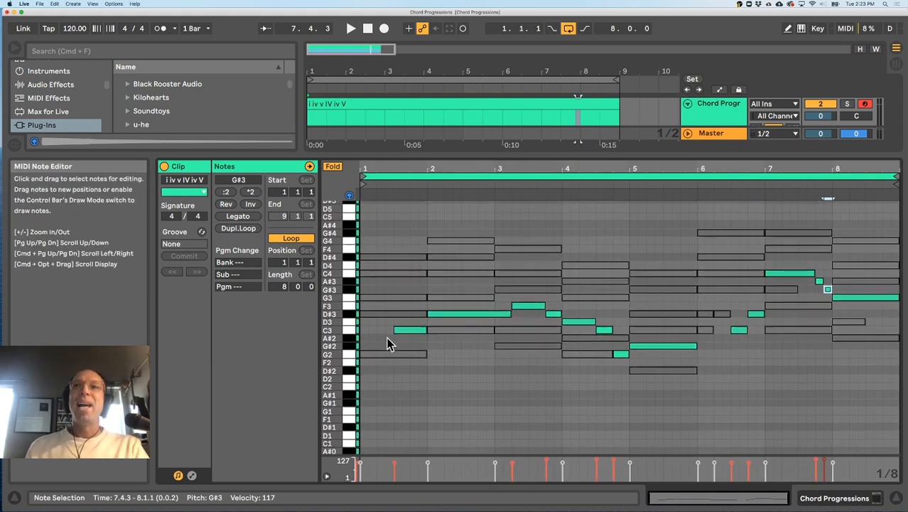
{"action": "left_click", "coordinate": [821, 299]}
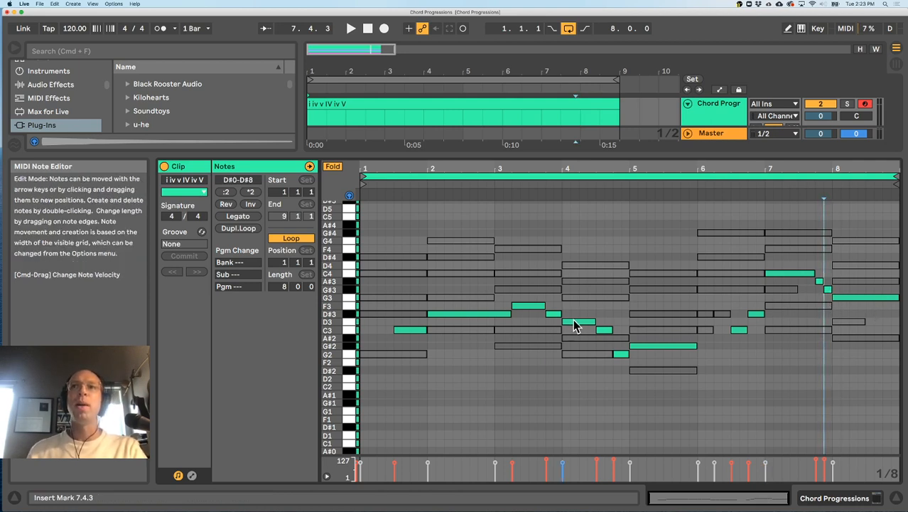
{"action": "scroll", "coordinate": [582, 339], "scroll_direction": "down", "scroll_amount": 2}
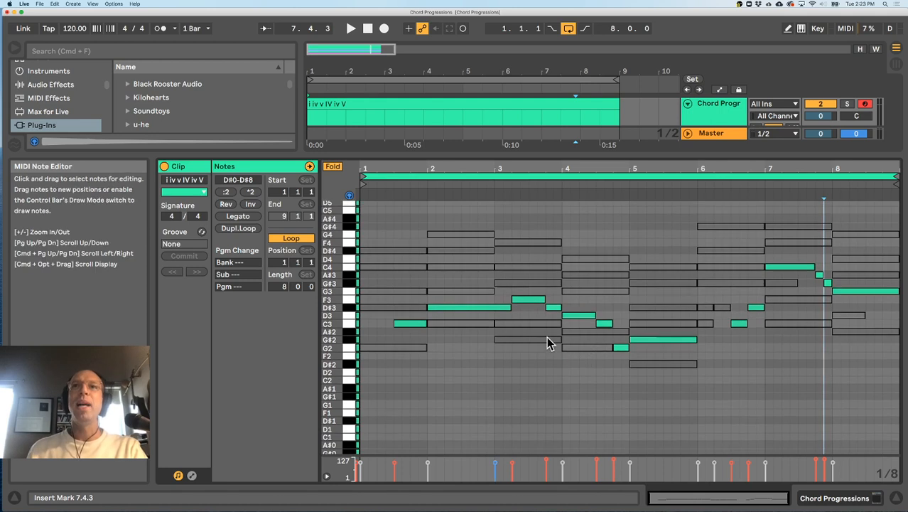
{"action": "left_click", "coordinate": [361, 326]}
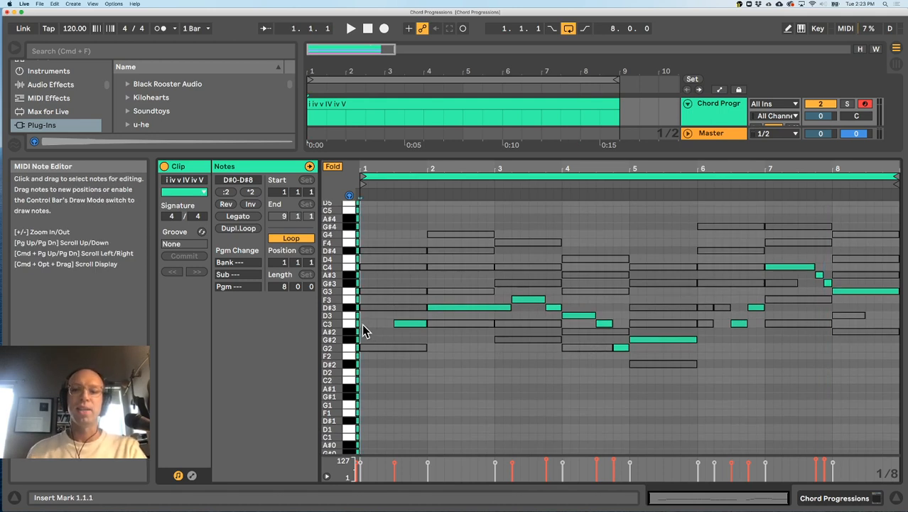
{"action": "key", "text": "space"}
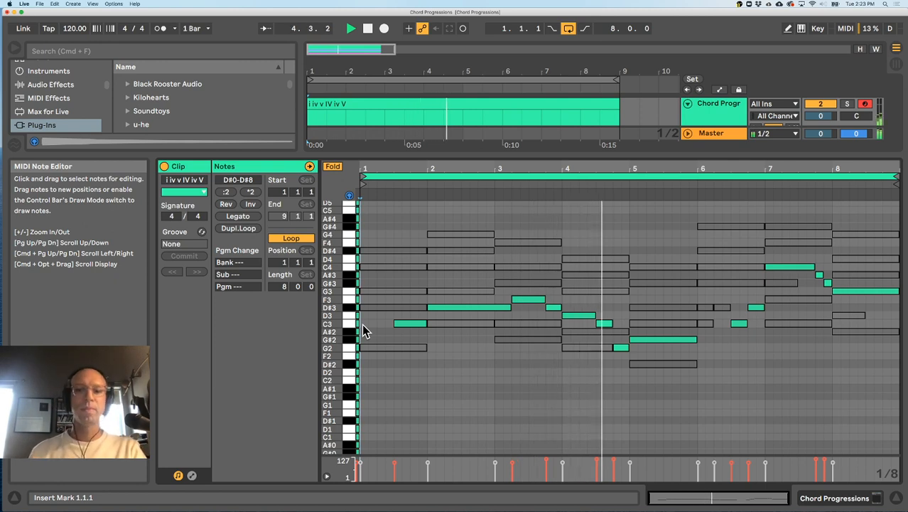
Stop playback, shorten bar 4's D3 to one beat and extend the following C3 back to start at 4.2.1
{"action": "left_click", "coordinate": [587, 315]}
{"action": "key", "text": "space"}
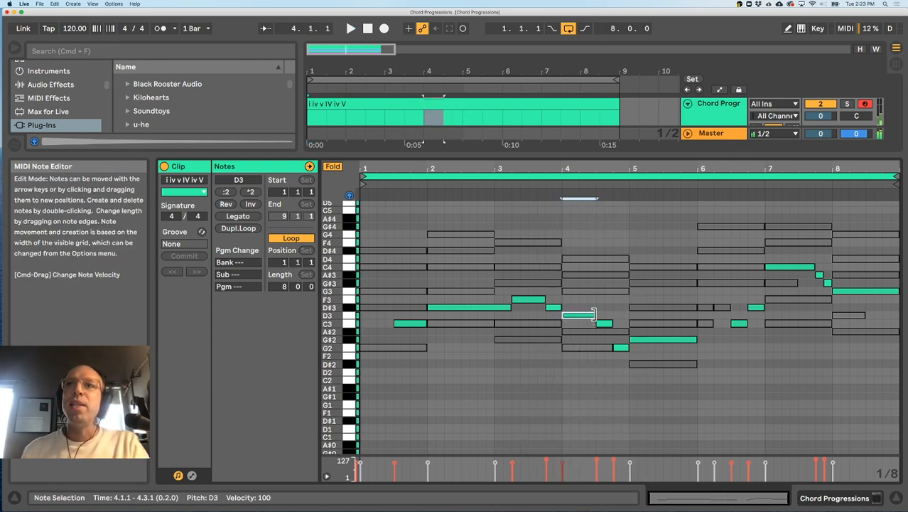
{"action": "left_click_drag", "start_coordinate": [587, 315], "coordinate": [580, 323]}
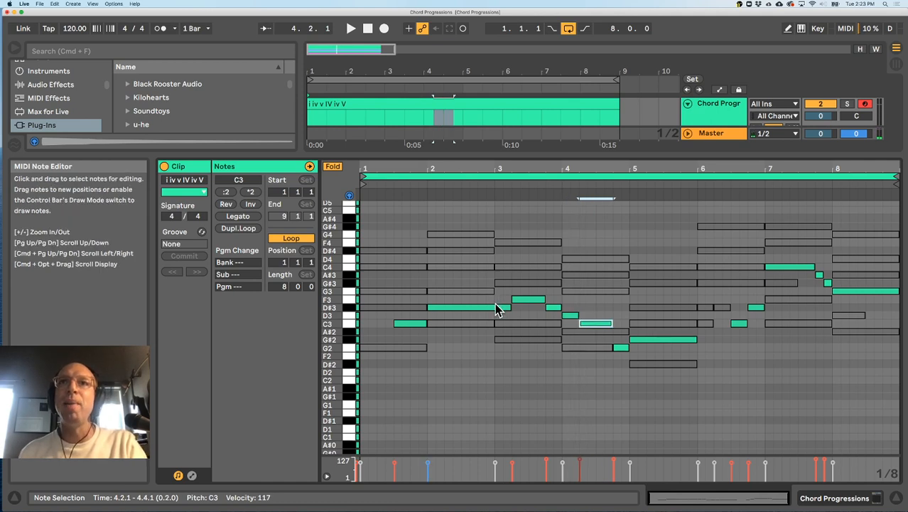
Play the revised melody, then close the clip's note editor to show all tracks in the arrangement
{"action": "left_click", "coordinate": [524, 299]}
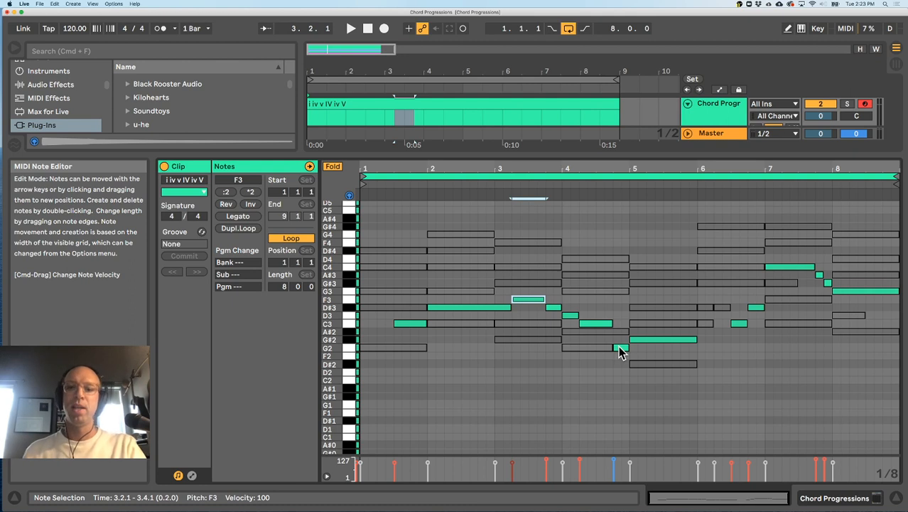
{"action": "key", "text": "space"}
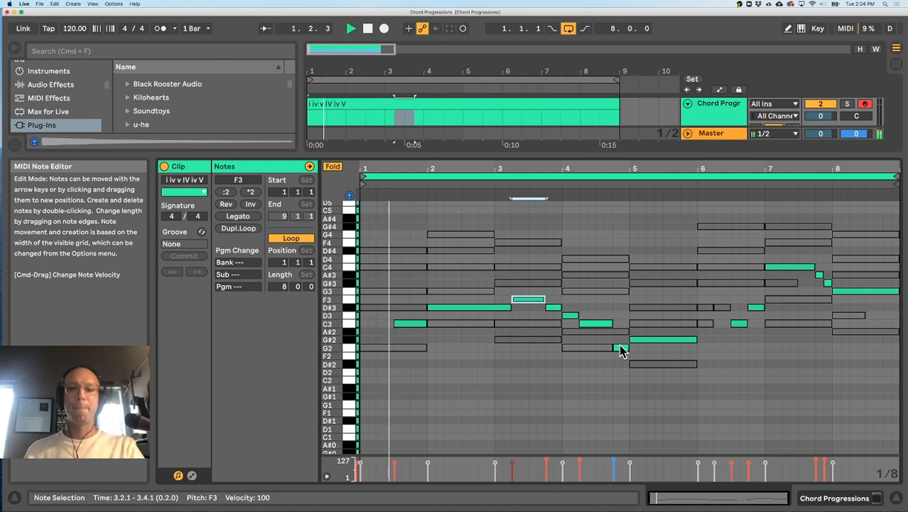
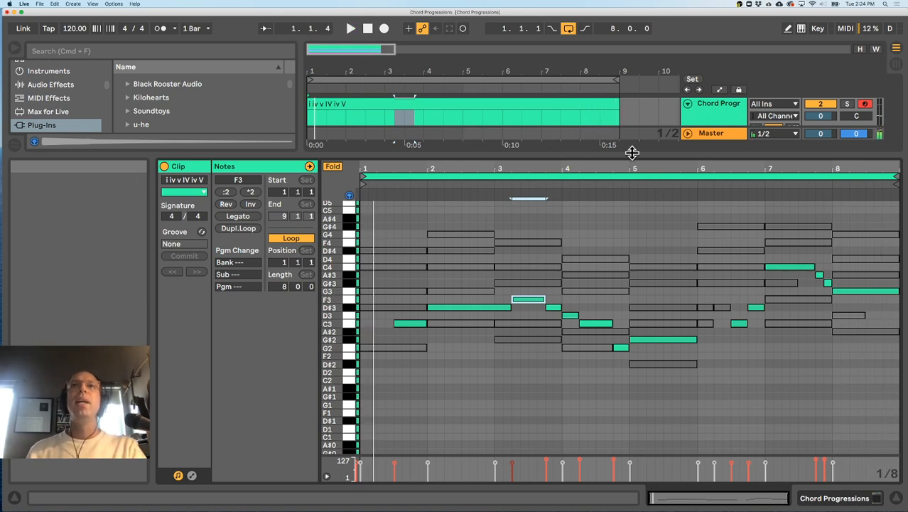
{"action": "left_click_drag", "start_coordinate": [625, 154], "coordinate": [615, 304]}
{"action": "key", "text": "super+alt+l"}
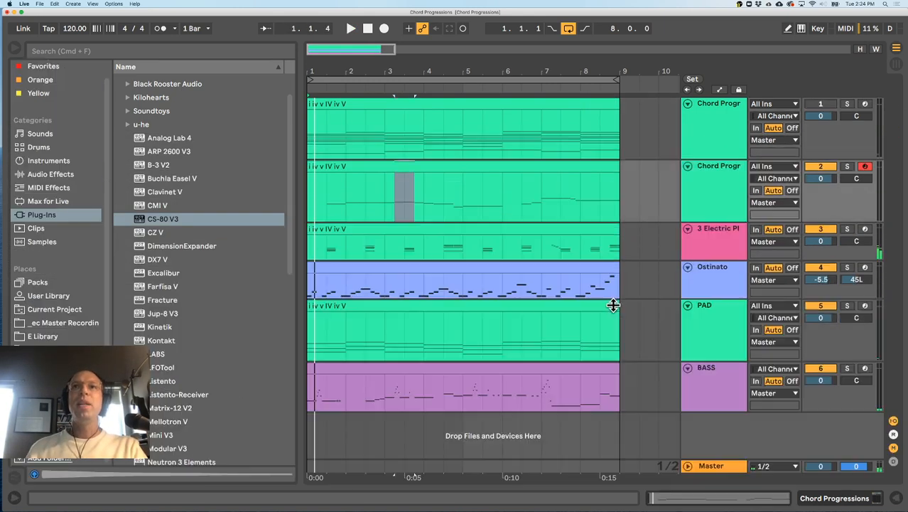
Play all the arranged tracks together from the start of bar 1
{"action": "left_click", "coordinate": [443, 177]}
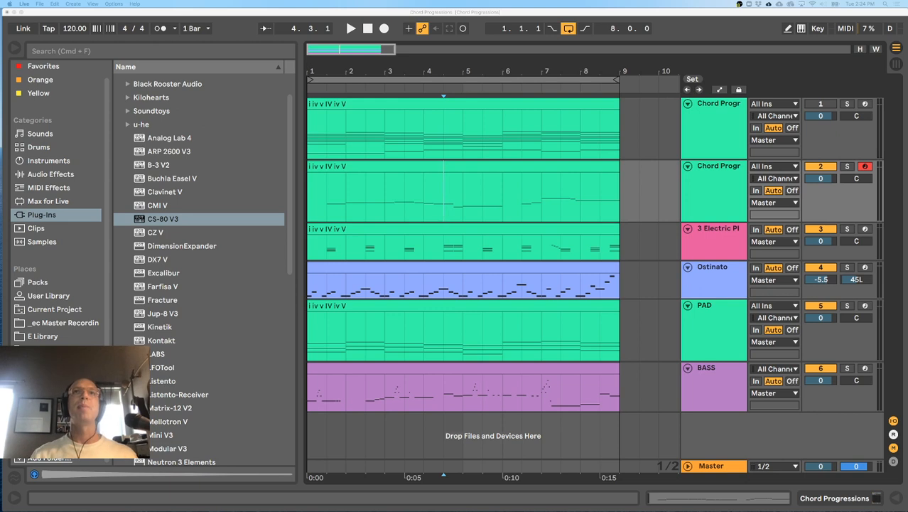
{"action": "left_click", "coordinate": [481, 206]}
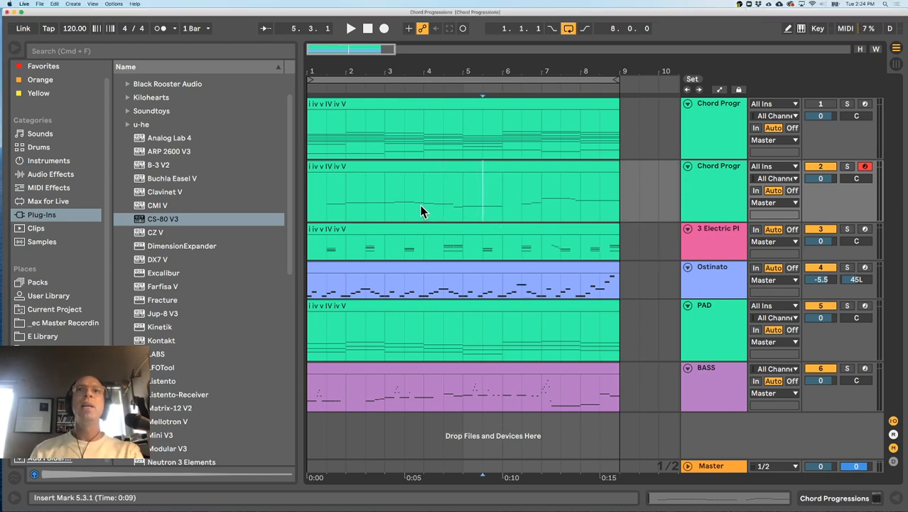
{"action": "left_click", "coordinate": [308, 212]}
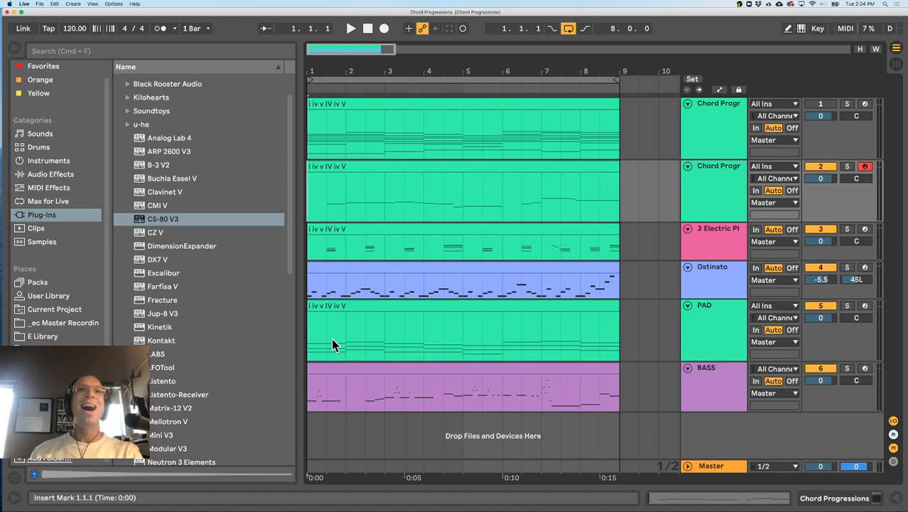
{"action": "left_click", "coordinate": [619, 331]}
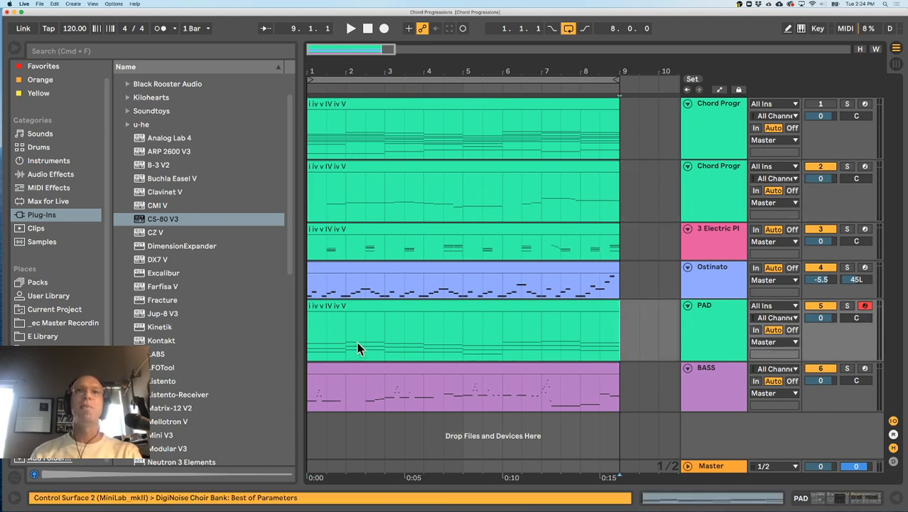
{"action": "key", "text": "space"}
{"action": "key", "text": "space"}
{"action": "left_click", "coordinate": [316, 332]}
{"action": "key", "text": "space"}
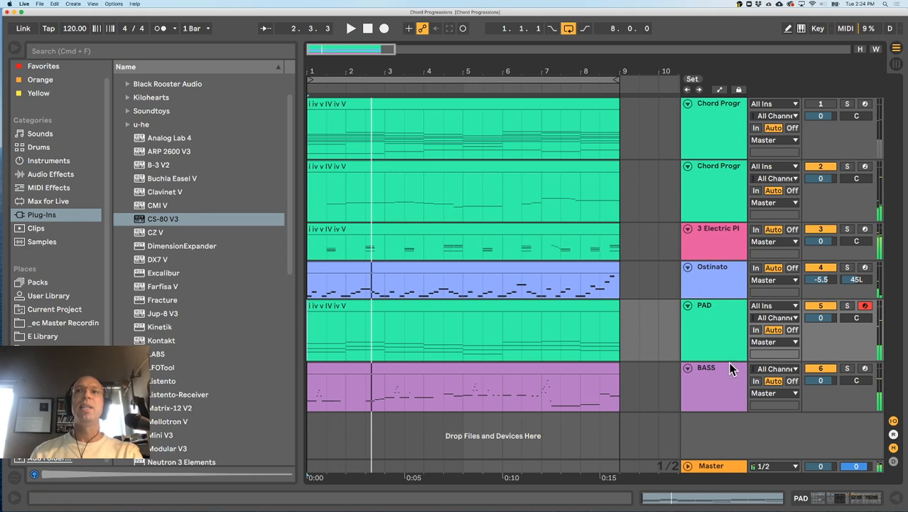
Find the Abstract-Carbon KickSnare-65bpm clip in the browser, place it at bar 1 on a new track below BASS, and play it
{"action": "left_click", "coordinate": [709, 381]}
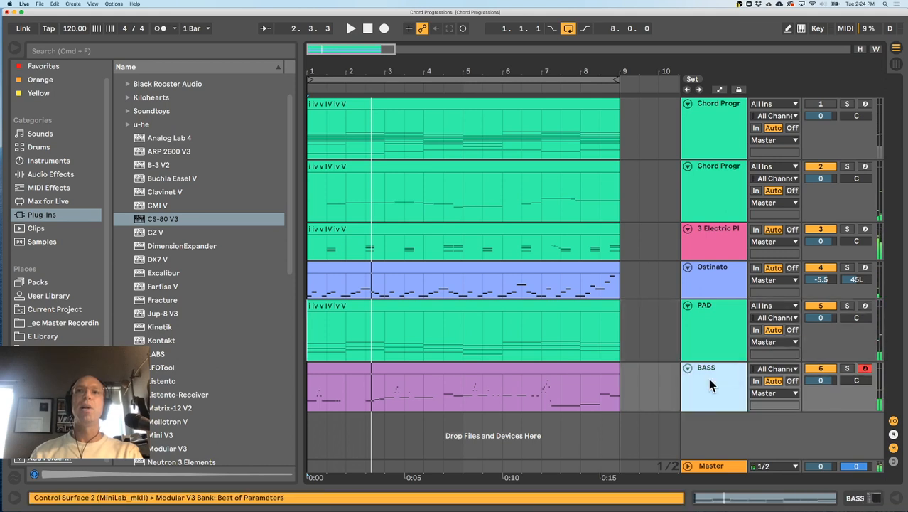
{"action": "left_click", "coordinate": [38, 147]}
{"action": "left_click", "coordinate": [50, 240]}
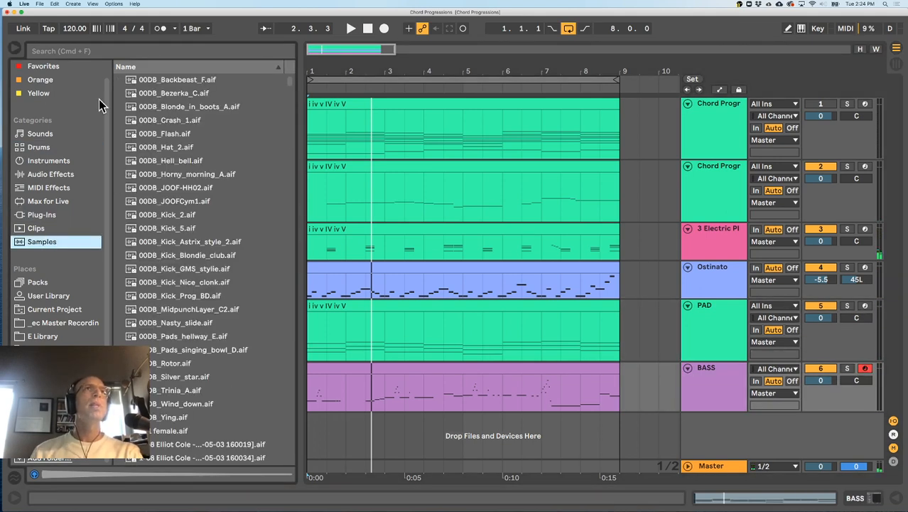
{"action": "key", "text": "super+f"}
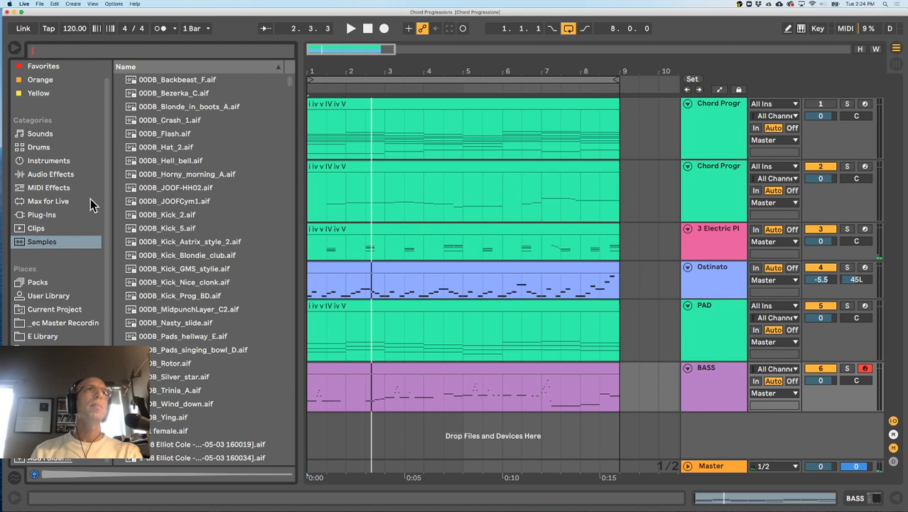
{"action": "left_click", "coordinate": [35, 229]}
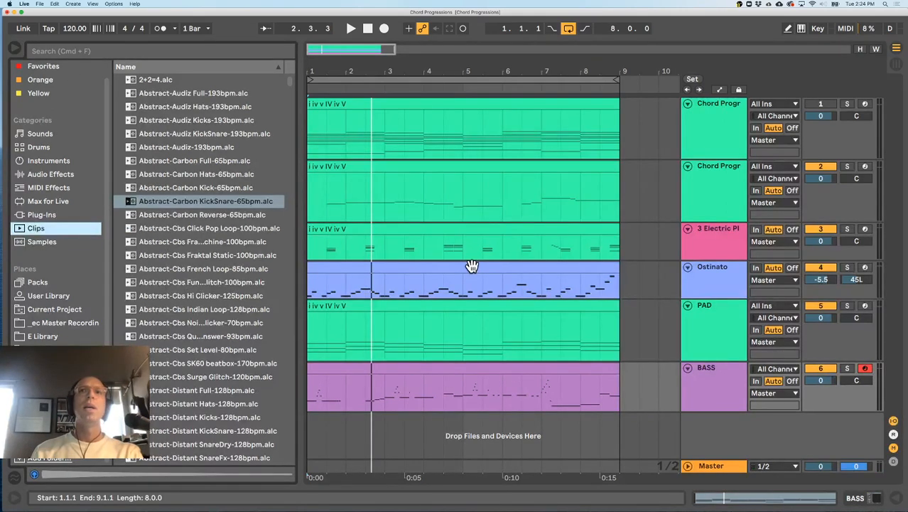
{"action": "scroll", "coordinate": [179, 194], "scroll_direction": "down", "scroll_amount": 2}
{"action": "left_click_drag", "start_coordinate": [181, 177], "coordinate": [353, 421]}
{"action": "key", "text": "space"}
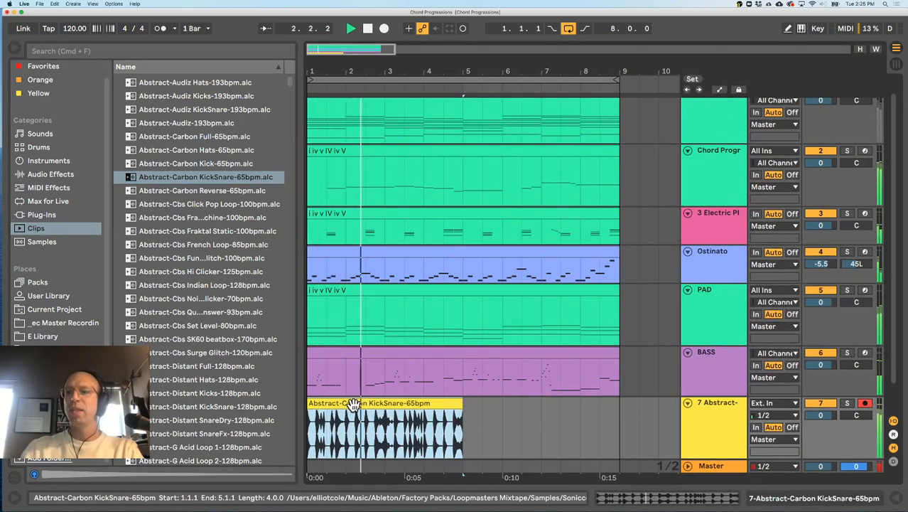
Copy the KickSnare loop to bar 5 and set its track volume to -9.8 dB
{"action": "left_click_drag", "start_coordinate": [353, 403], "coordinate": [506, 411]}
{"action": "left_click_drag", "start_coordinate": [827, 415], "coordinate": [827, 430]}
{"action": "key", "text": "space"}
{"action": "scroll", "coordinate": [460, 290], "scroll_direction": "up", "scroll_amount": 1}
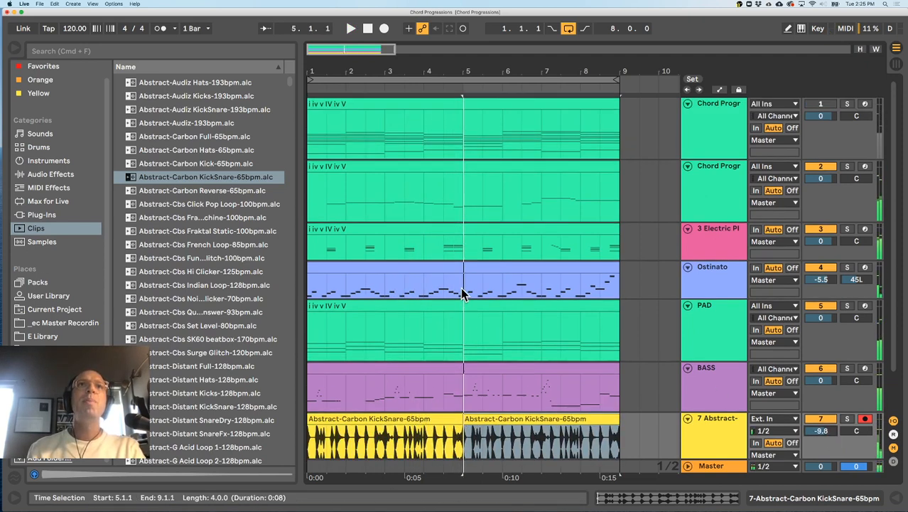
Try to transpose all notes in the electric piano clip up an octave, and play the result
{"action": "double_click", "coordinate": [712, 235]}
{"action": "left_click", "coordinate": [542, 228]}
{"action": "left_click", "coordinate": [474, 360]}
{"action": "key", "text": "super+a"}
{"action": "key", "text": "shift+Up"}
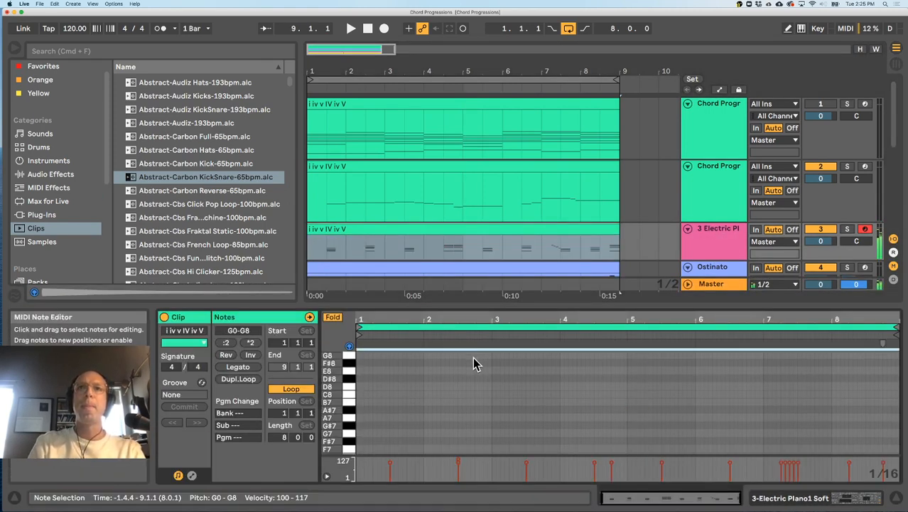
{"action": "scroll", "coordinate": [474, 364], "scroll_direction": "down", "scroll_amount": 10}
{"action": "key", "text": "space"}
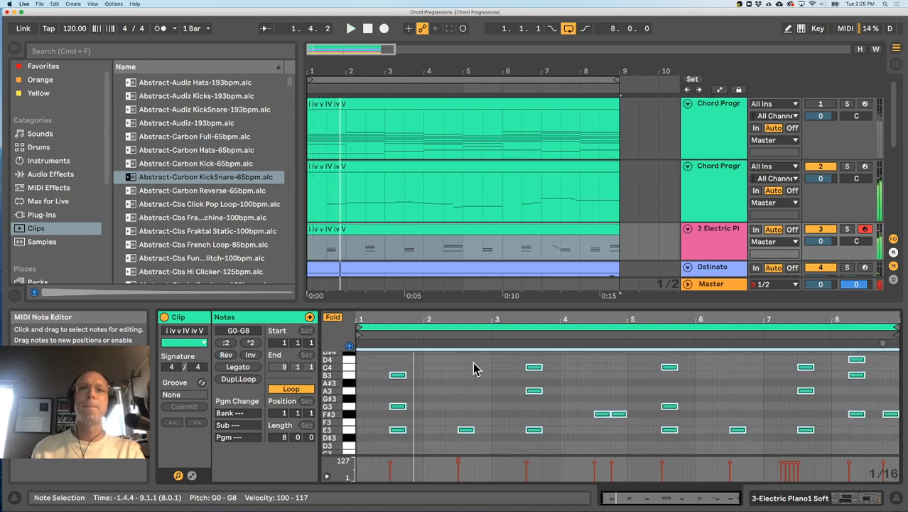
Lower all selected notes of the electric piano clip by four semitones
{"action": "key", "text": "Down"}
{"action": "key", "text": "Down"}
{"action": "key", "text": "Down"}
{"action": "key", "text": "Down"}
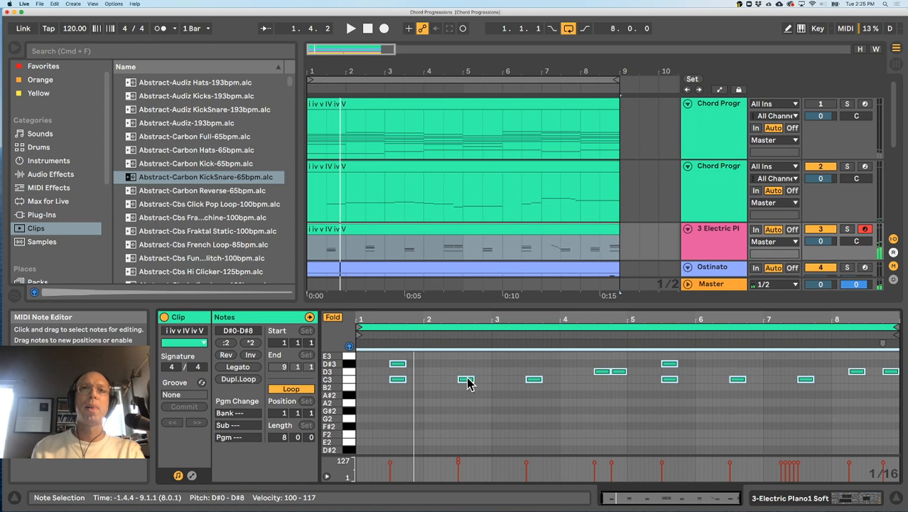
Try again to raise the electric piano clip's notes by an octave, play the result, and undo the transposition
{"action": "key", "text": "shift+Up"}
{"action": "key", "text": "space"}
{"action": "scroll", "coordinate": [468, 383], "scroll_direction": "down", "scroll_amount": 5}
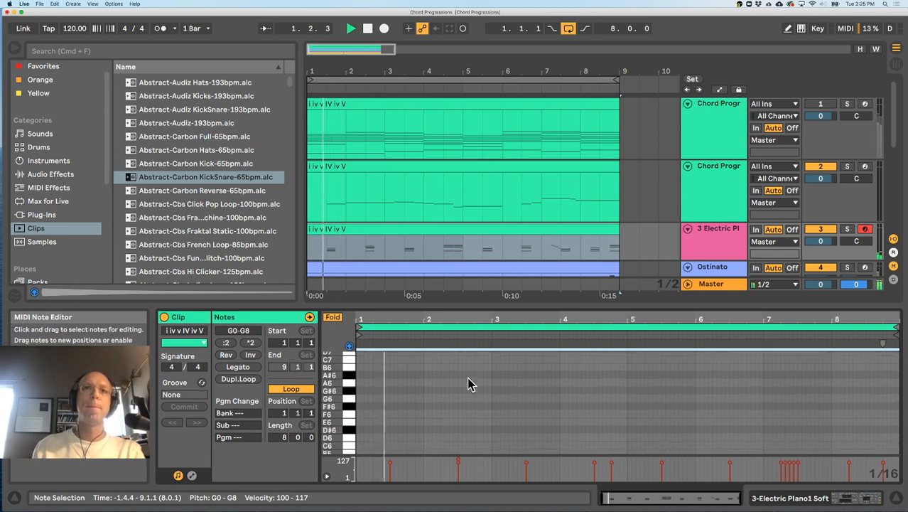
{"action": "scroll", "coordinate": [467, 383], "scroll_direction": "down", "scroll_amount": 5}
{"action": "key", "text": "space"}
{"action": "key", "text": "super+z"}
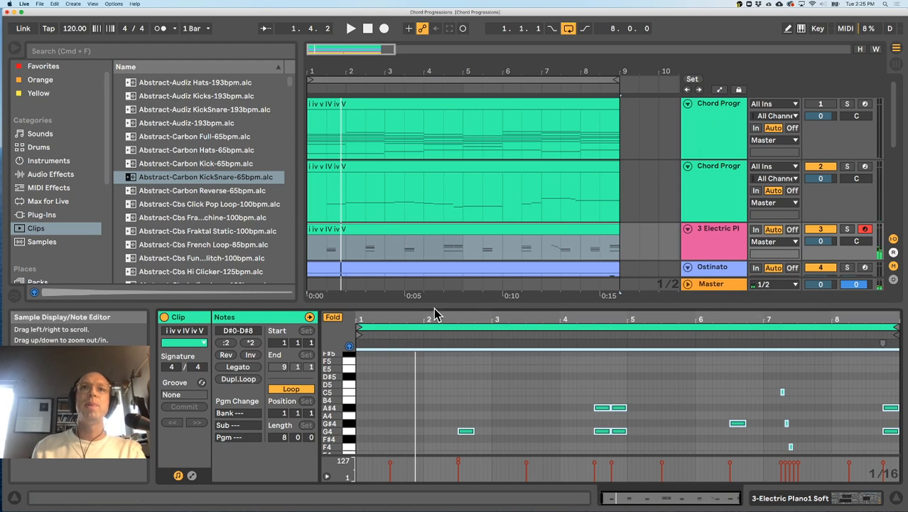
Enlarge the note editor, reselect only the electric piano notes between C3 and C5, transpose them up two octaves, and play them
{"action": "left_click_drag", "start_coordinate": [432, 310], "coordinate": [461, 27]}
{"action": "scroll", "coordinate": [482, 185], "scroll_direction": "up", "scroll_amount": 5}
{"action": "left_click", "coordinate": [483, 185]}
{"action": "left_click_drag", "start_coordinate": [403, 176], "coordinate": [897, 452]}
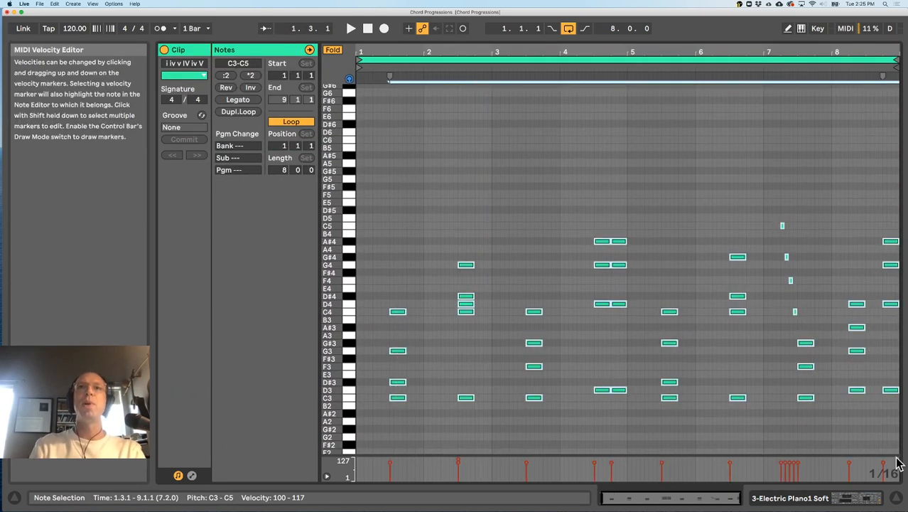
{"action": "key", "text": "shift+Up"}
{"action": "key", "text": "shift+Up"}
{"action": "key", "text": "space"}
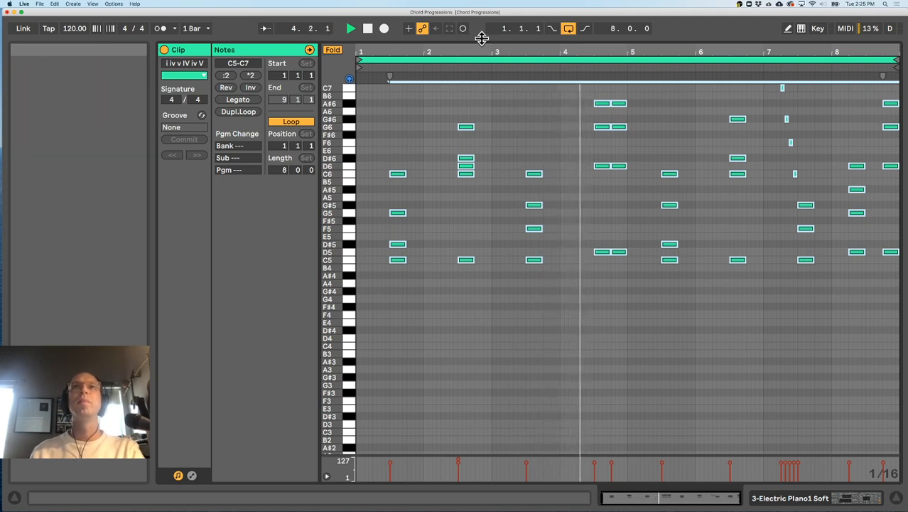
Return to the arrangement, set the electric piano track's volume to -6.6 dB, and play all tracks together
{"action": "key", "text": "Tab"}
{"action": "mouse_move", "coordinate": [823, 194]}
{"action": "left_mouse_down"}
{"action": "mouse_move", "coordinate": [823, 217]}
{"action": "mouse_move", "coordinate": [827, 191]}
{"action": "left_mouse_up"}
{"action": "key", "text": "space"}
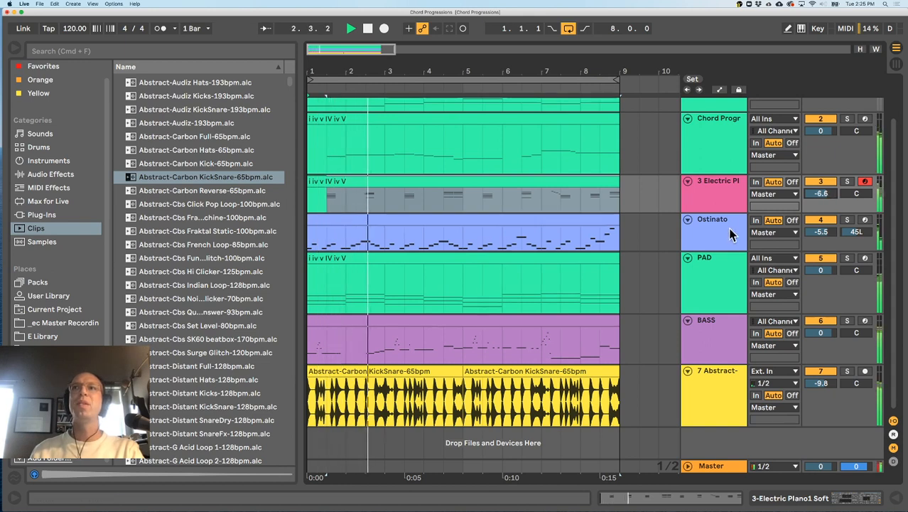
{"action": "scroll", "coordinate": [729, 228], "scroll_direction": "up", "scroll_amount": 3}
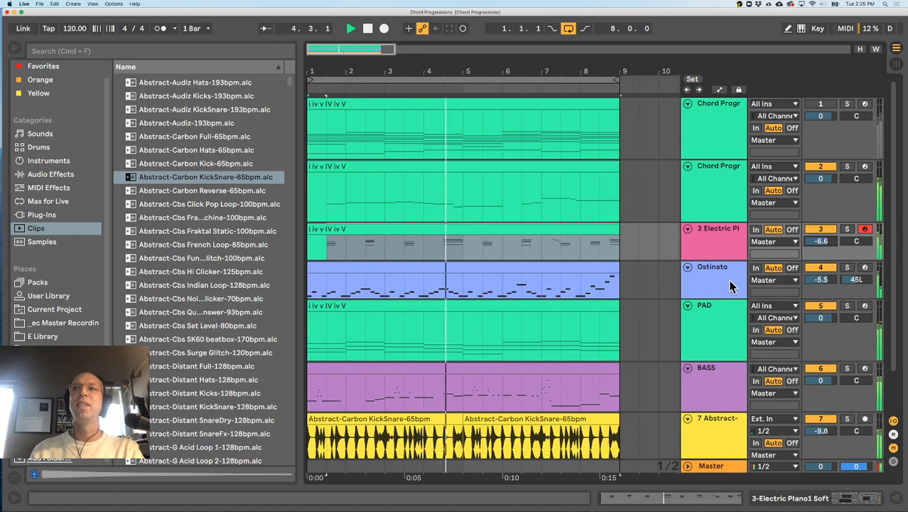
{"action": "key", "text": "space"}
Duplicate the eight-bar section of all seven tracks to bar 9 and extend the arrangement loop to bar 17
{"action": "scroll", "coordinate": [428, 282], "scroll_direction": "down", "scroll_amount": 3}
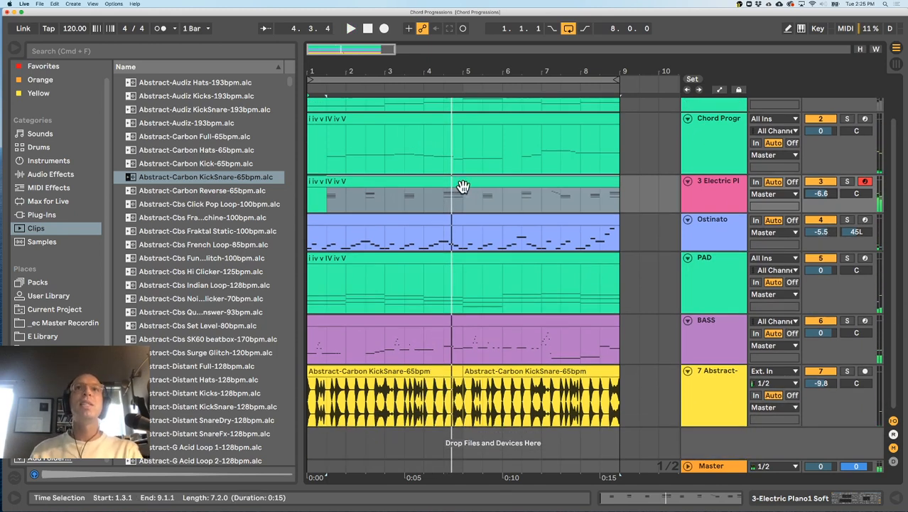
{"action": "scroll", "coordinate": [457, 200], "scroll_direction": "up", "scroll_amount": 3}
{"action": "scroll", "coordinate": [406, 227], "scroll_direction": "down", "scroll_amount": 2}
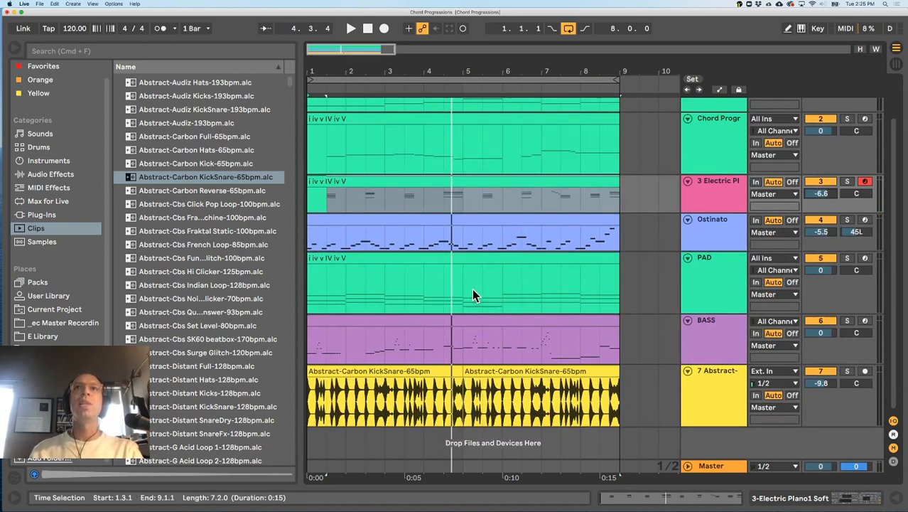
{"action": "left_click_drag", "start_coordinate": [458, 69], "coordinate": [458, 32]}
{"action": "scroll", "coordinate": [355, 108], "scroll_direction": "up", "scroll_amount": 2}
{"action": "left_click_drag", "start_coordinate": [355, 109], "coordinate": [384, 370]}
{"action": "scroll", "coordinate": [376, 201], "scroll_direction": "up", "scroll_amount": 2}
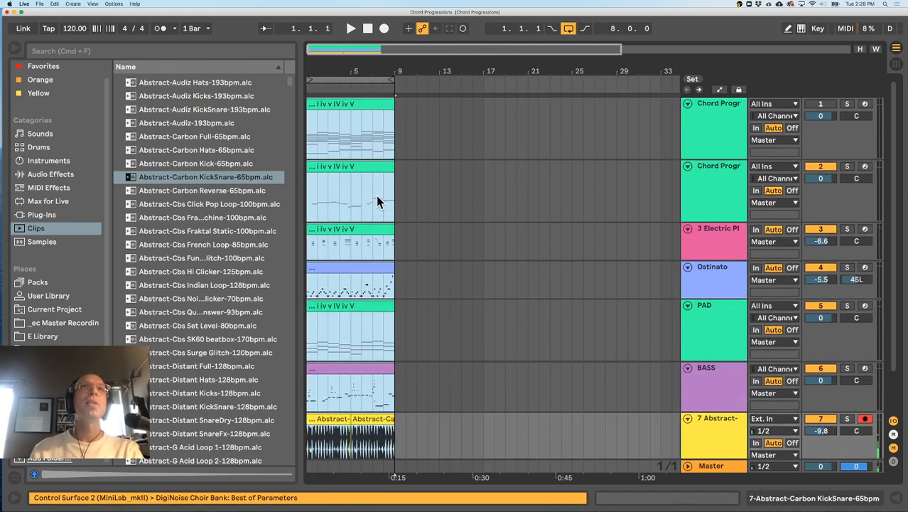
{"action": "key", "text": "super+d"}
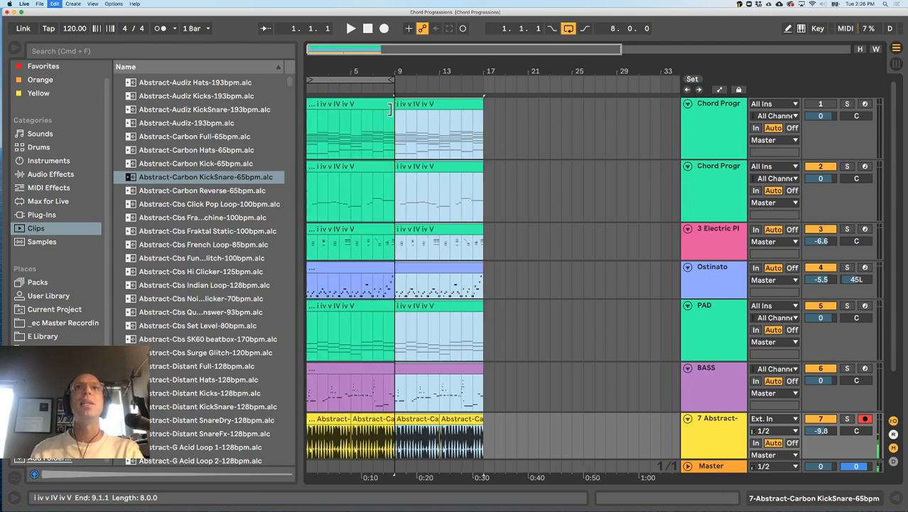
{"action": "left_click_drag", "start_coordinate": [390, 78], "coordinate": [483, 78]}
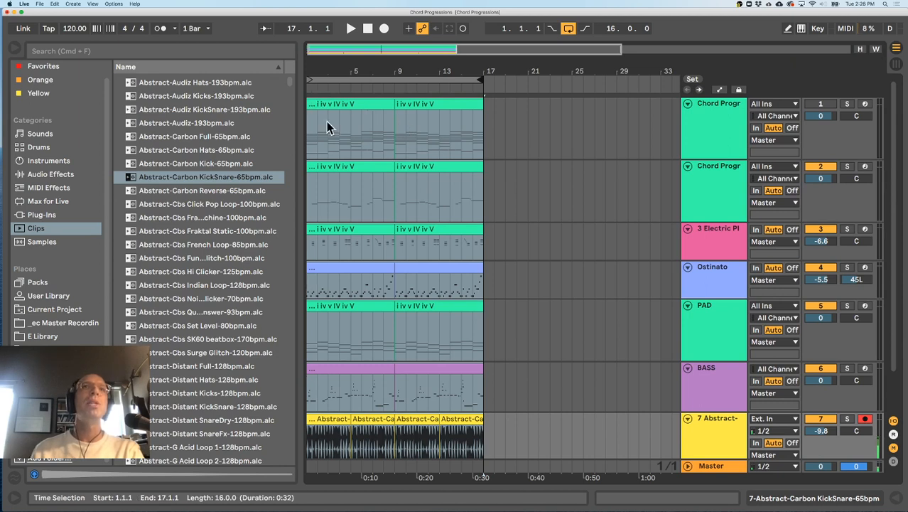
Examine the second chord progression clip's notes and look over the duplicated section across all tracks
{"action": "double_click", "coordinate": [456, 104]}
{"action": "left_click_drag", "start_coordinate": [560, 41], "coordinate": [538, 361]}
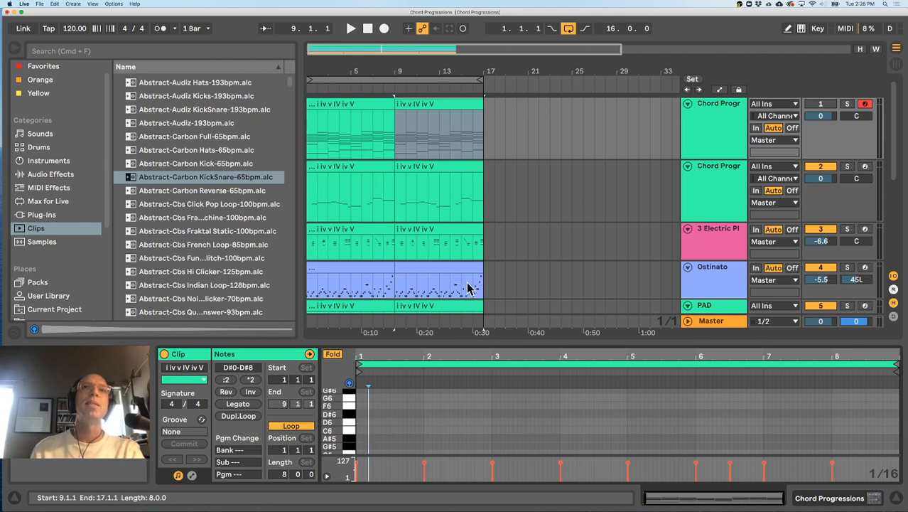
{"action": "left_click_drag", "start_coordinate": [461, 342], "coordinate": [460, 350]}
{"action": "scroll", "coordinate": [380, 341], "scroll_direction": "down", "scroll_amount": 3}
{"action": "scroll", "coordinate": [380, 341], "scroll_direction": "up", "scroll_amount": 3}
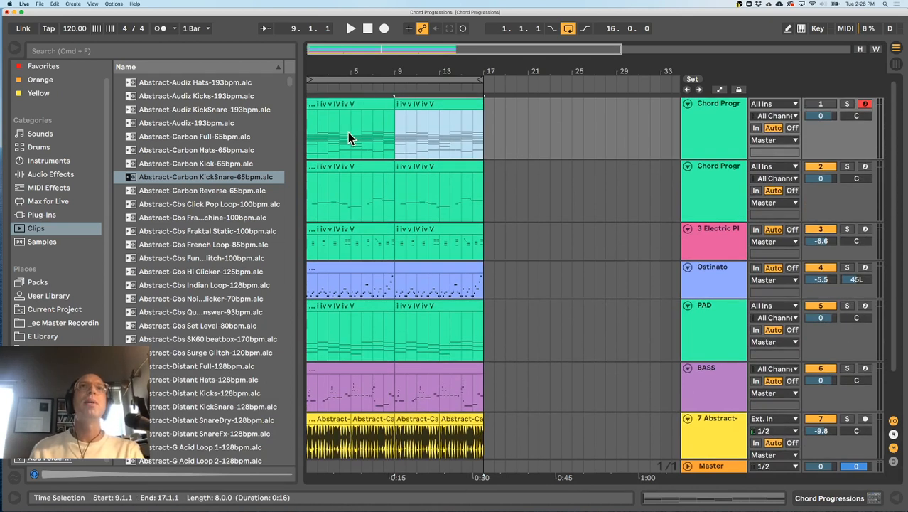
{"action": "left_click", "coordinate": [342, 104]}
{"action": "left_click", "coordinate": [469, 419], "text": "shift"}
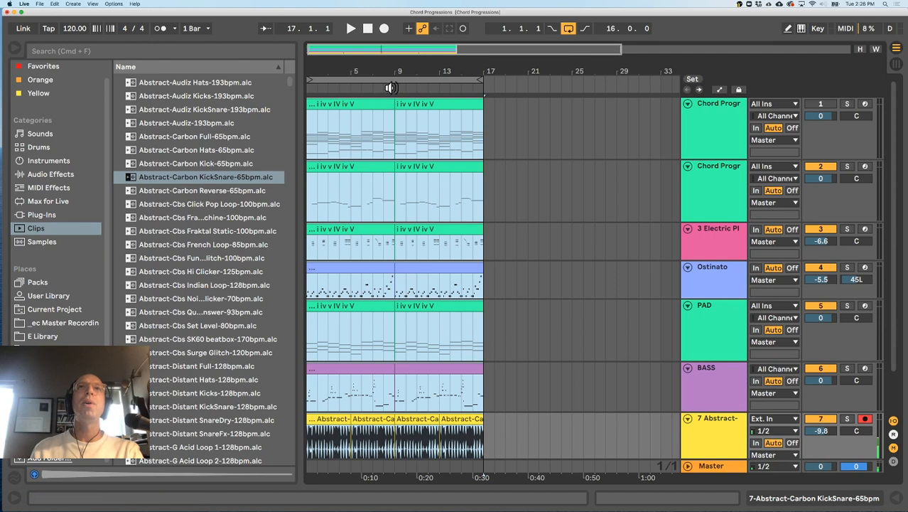
{"action": "left_click_drag", "start_coordinate": [340, 71], "coordinate": [340, 50]}
{"action": "left_click", "coordinate": [338, 104]}
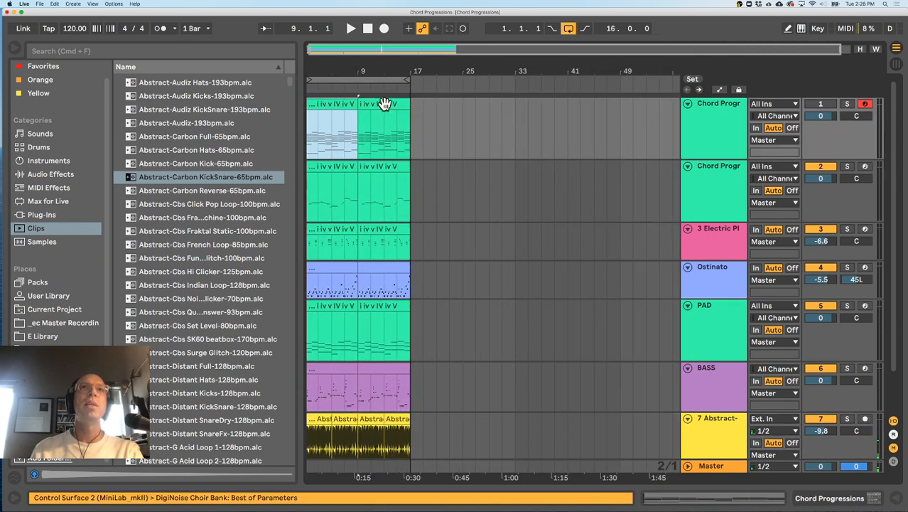
{"action": "double_click", "coordinate": [384, 105]}
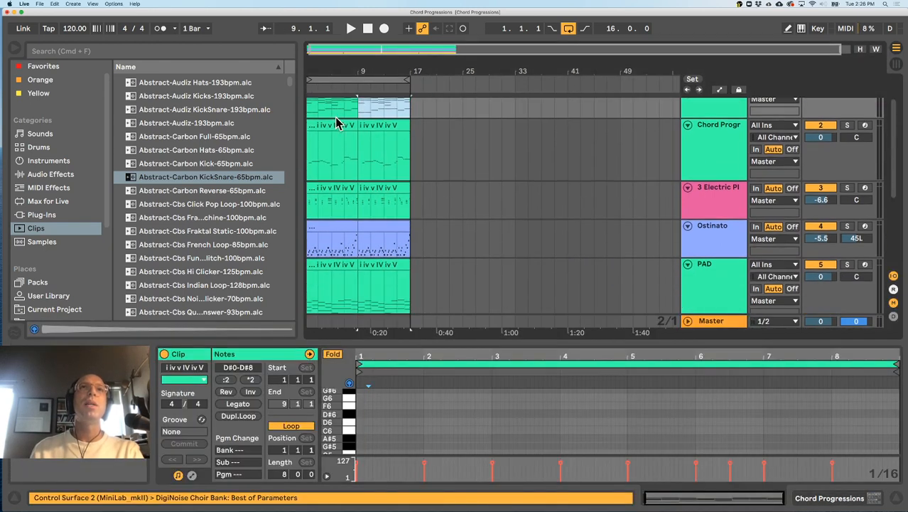
{"action": "left_click", "coordinate": [376, 121]}
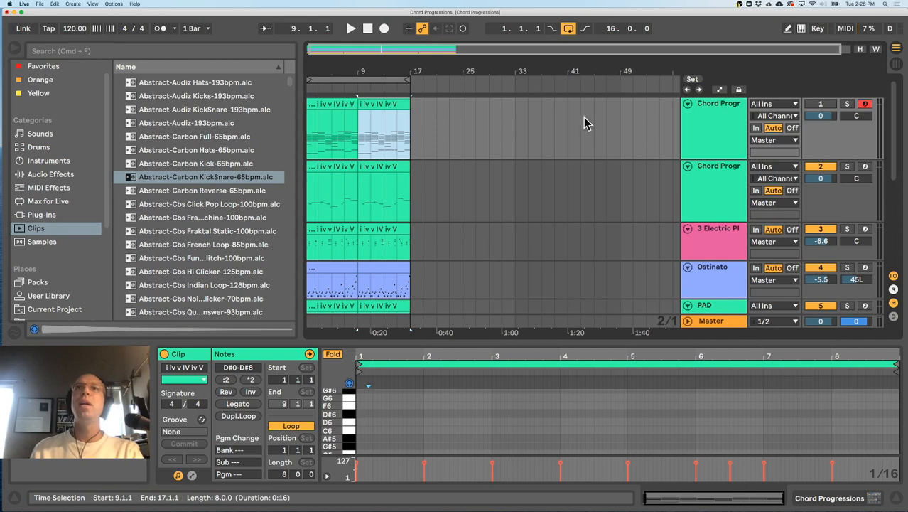
{"action": "left_click_drag", "start_coordinate": [324, 72], "coordinate": [325, 65]}
{"action": "scroll", "coordinate": [353, 186], "scroll_direction": "down", "scroll_amount": 3}
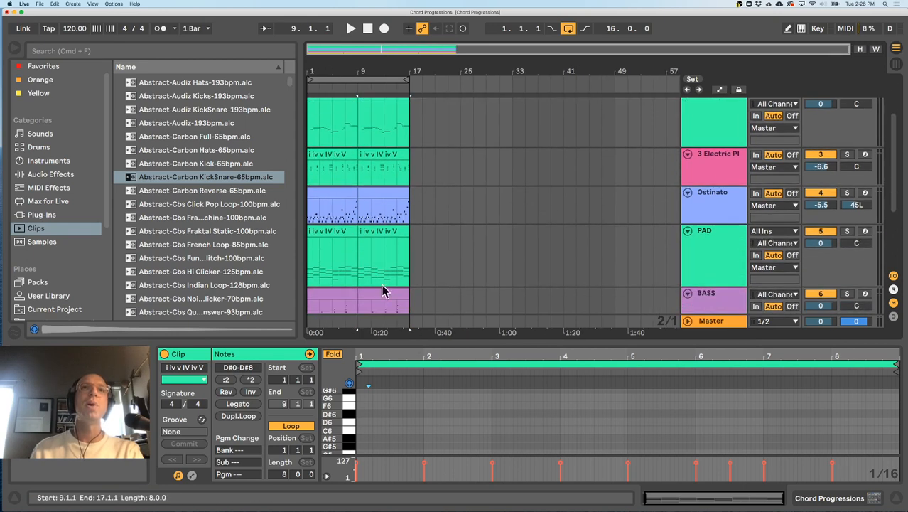
{"action": "key", "text": "super+alt+l"}
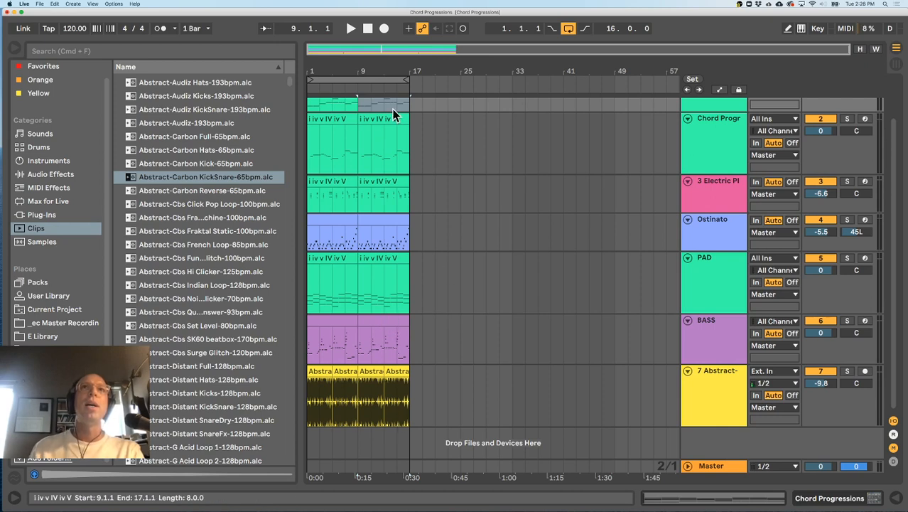
Repeat the first beat of bar 16 in the KickSnare loop, shorten the last repeats to half-beat hits, and leave beat 4 empty
{"action": "left_click_drag", "start_coordinate": [384, 71], "coordinate": [386, 73]}
{"action": "left_click_drag", "start_coordinate": [460, 400], "coordinate": [468, 393]}
{"action": "left_click_drag", "start_coordinate": [493, 71], "coordinate": [492, 100]}
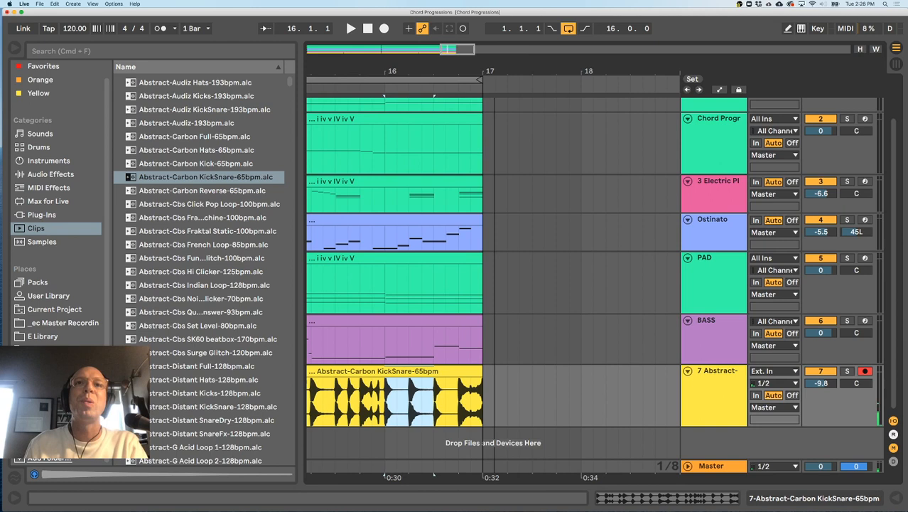
{"action": "left_click", "coordinate": [415, 402]}
{"action": "left_click_drag", "start_coordinate": [412, 398], "coordinate": [381, 402]}
{"action": "key", "text": "super+d"}
{"action": "key", "text": "super+d"}
{"action": "key", "text": "super+d"}
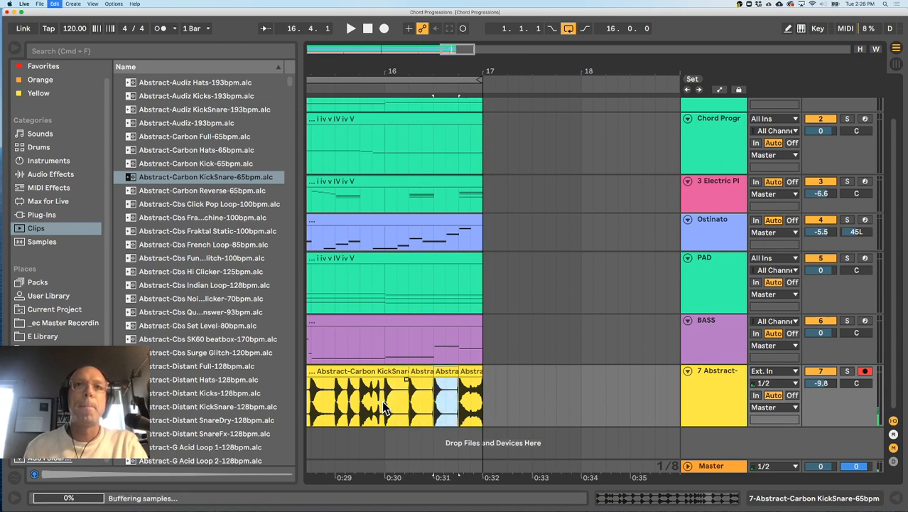
{"action": "left_click_drag", "start_coordinate": [469, 71], "coordinate": [469, 99]}
{"action": "left_click_drag", "start_coordinate": [465, 373], "coordinate": [437, 368]}
{"action": "left_click_drag", "start_coordinate": [435, 67], "coordinate": [586, 66]}
Copy the half-beat snippet at 15.4.1 of the KickSnare loop and paste it at 16.4.3
{"action": "left_click_drag", "start_coordinate": [373, 404], "coordinate": [336, 407]}
{"action": "key", "text": "space"}
{"action": "left_click", "coordinate": [357, 407]}
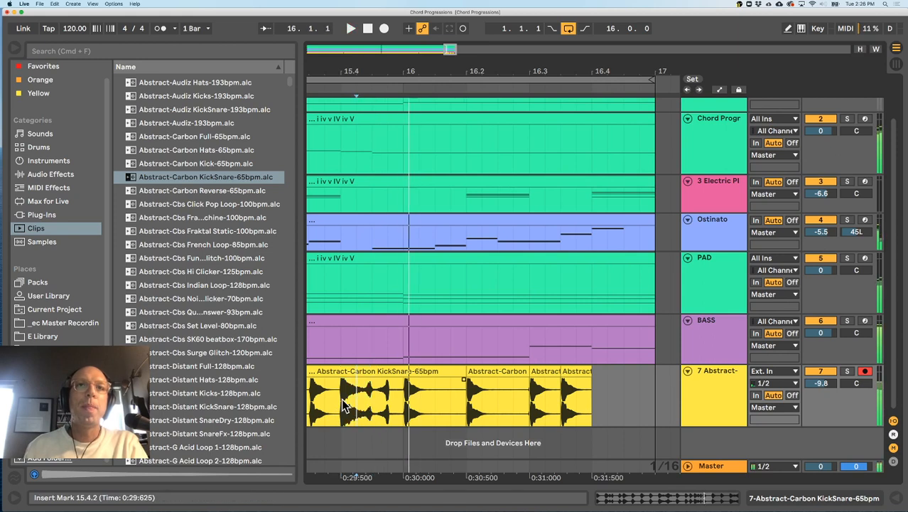
{"action": "left_click_drag", "start_coordinate": [359, 407], "coordinate": [349, 406]}
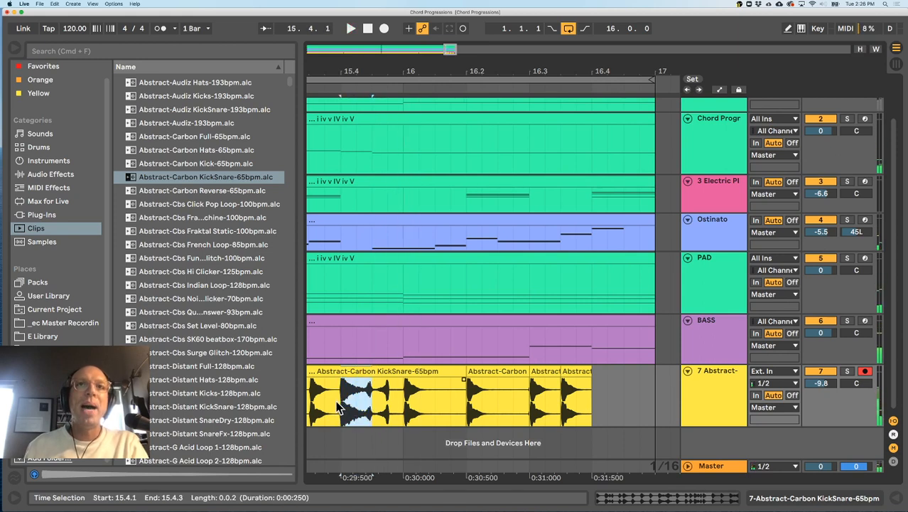
{"action": "left_click", "coordinate": [621, 397]}
{"action": "key", "text": "super+v"}
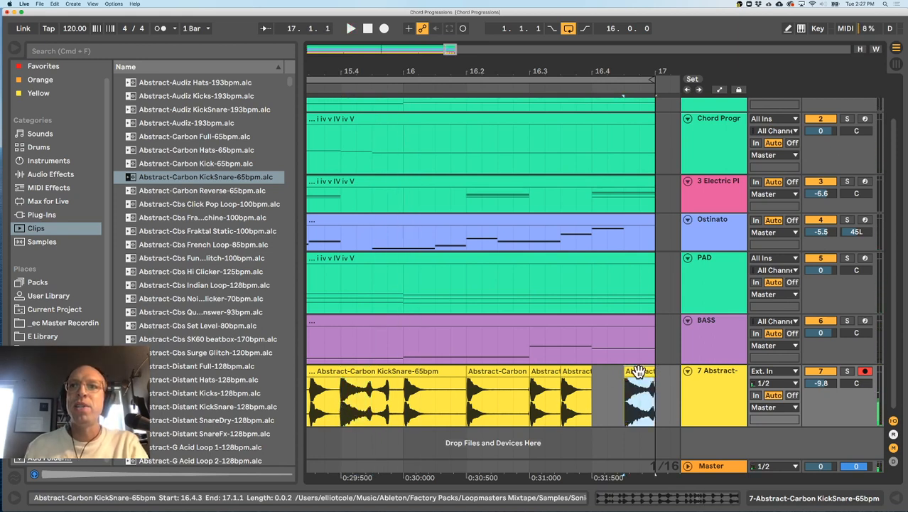
Reverse the pasted KickSnare snippet at the end of bar 16 and play the arrangement
{"action": "double_click", "coordinate": [638, 371]}
{"action": "left_click", "coordinate": [271, 395]}
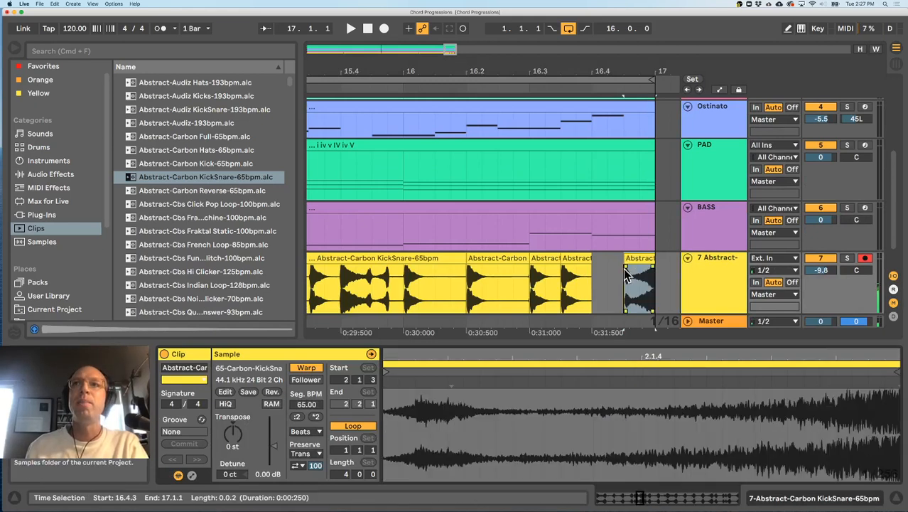
{"action": "left_click", "coordinate": [606, 290]}
{"action": "left_click_drag", "start_coordinate": [587, 63], "coordinate": [536, 23]}
{"action": "key", "text": "space"}
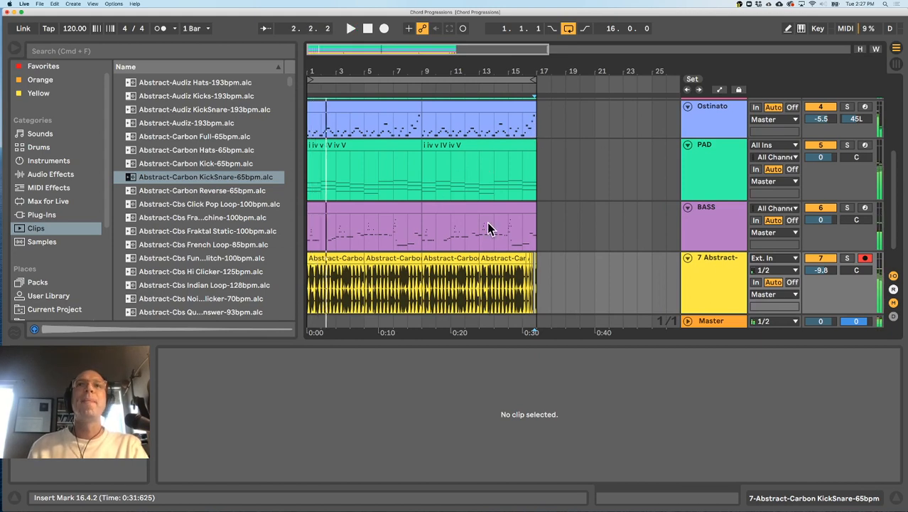
Select all clips on the seven tracks from bar 1 to bar 17 and try to consolidate them into one clip per track
{"action": "key", "text": "minus"}
{"action": "left_click_drag", "start_coordinate": [431, 337], "coordinate": [430, 339]}
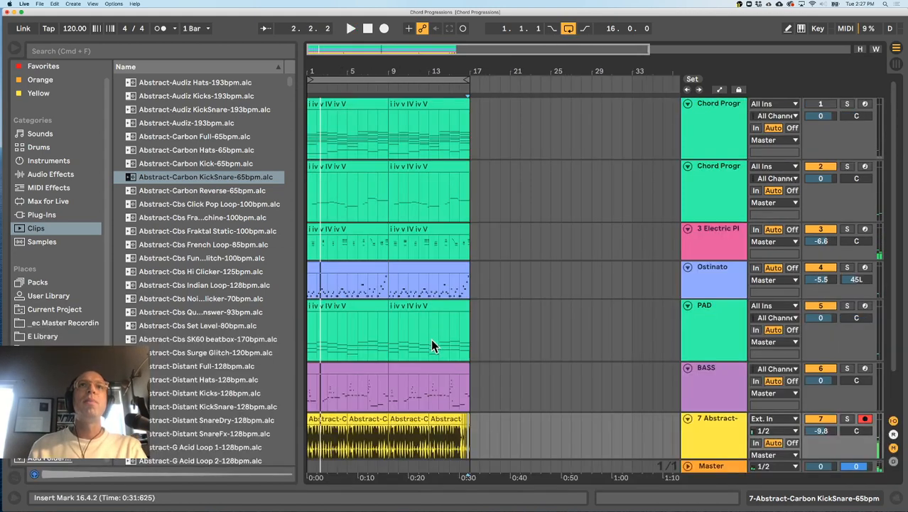
{"action": "scroll", "coordinate": [472, 404], "scroll_direction": "down", "scroll_amount": 3}
{"action": "left_click", "coordinate": [330, 372]}
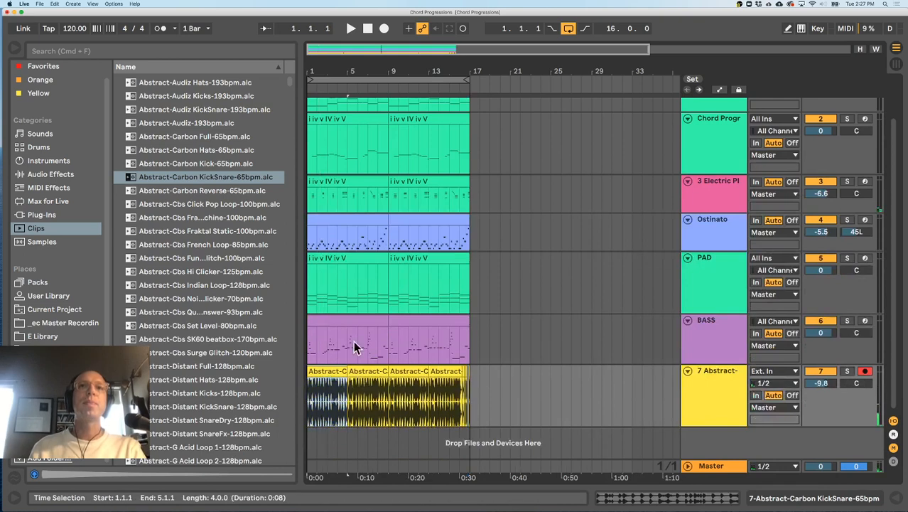
{"action": "scroll", "coordinate": [384, 298], "scroll_direction": "up", "scroll_amount": 3}
{"action": "left_click", "coordinate": [454, 103], "text": "shift"}
{"action": "key", "text": "super+j"}
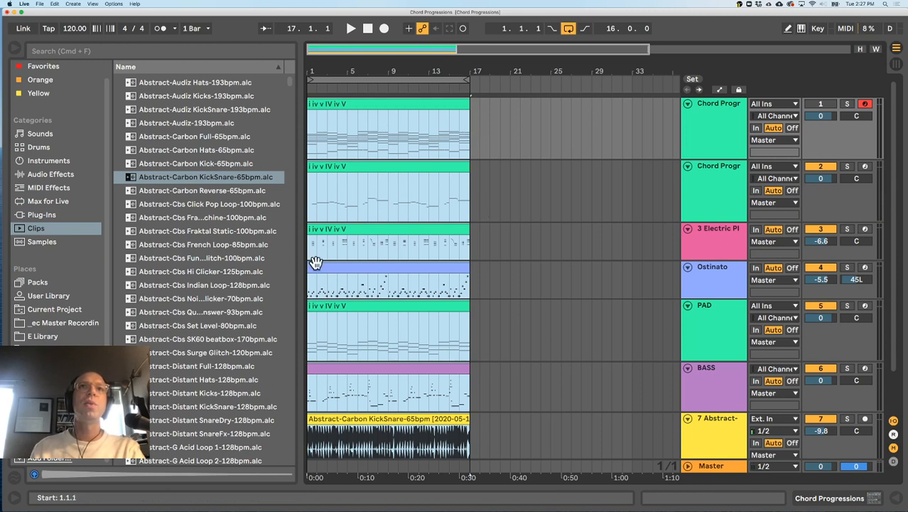
Copy the 16-bar section of all tracks to bars 17, 33 and 49 so it runs to bar 65, and hide the browser
{"action": "left_click_drag", "start_coordinate": [378, 72], "coordinate": [354, 72]}
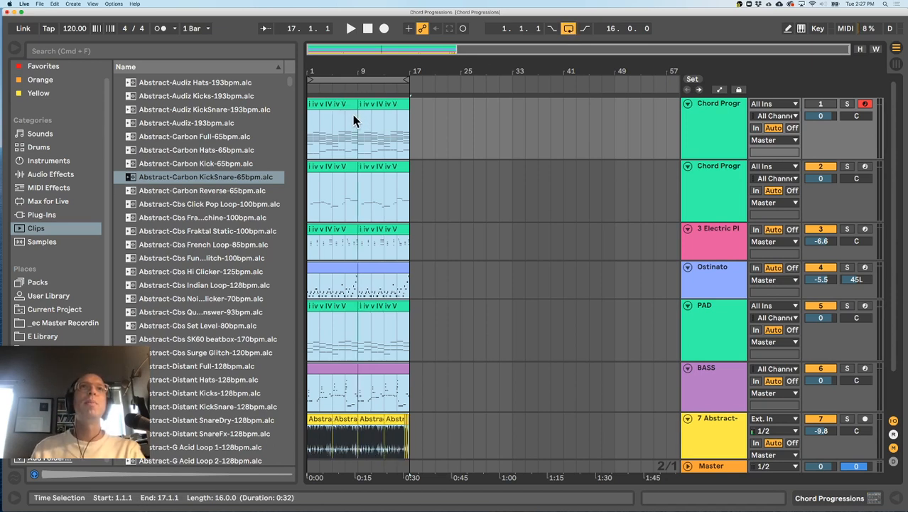
{"action": "left_click_drag", "start_coordinate": [328, 103], "coordinate": [435, 104]}
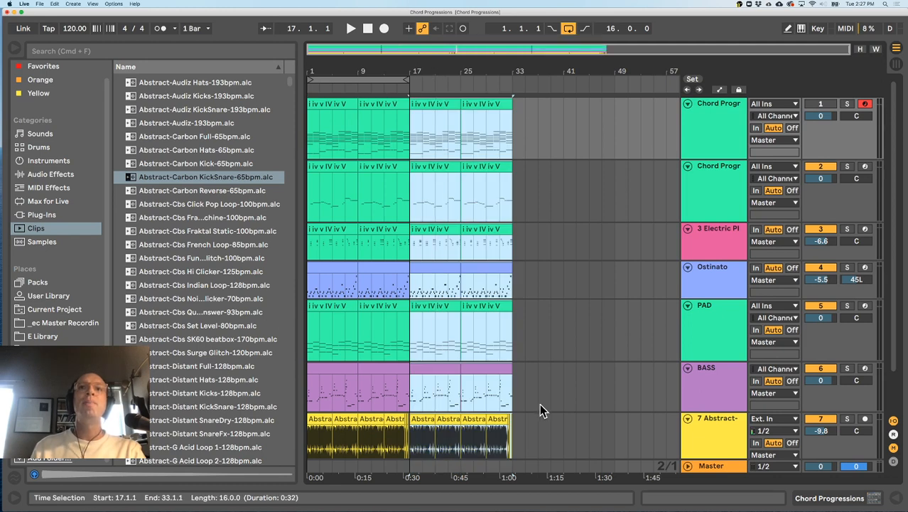
{"action": "left_click_drag", "start_coordinate": [426, 111], "coordinate": [636, 106]}
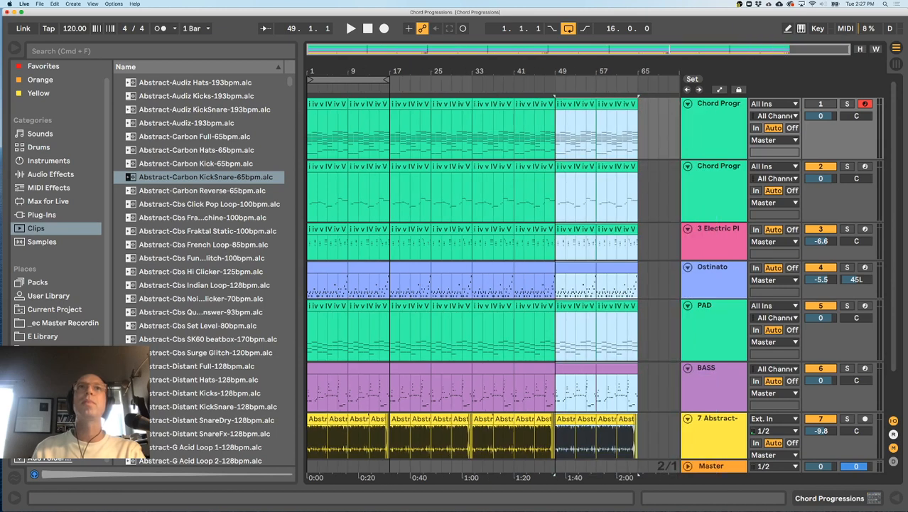
{"action": "left_click", "coordinate": [13, 50]}
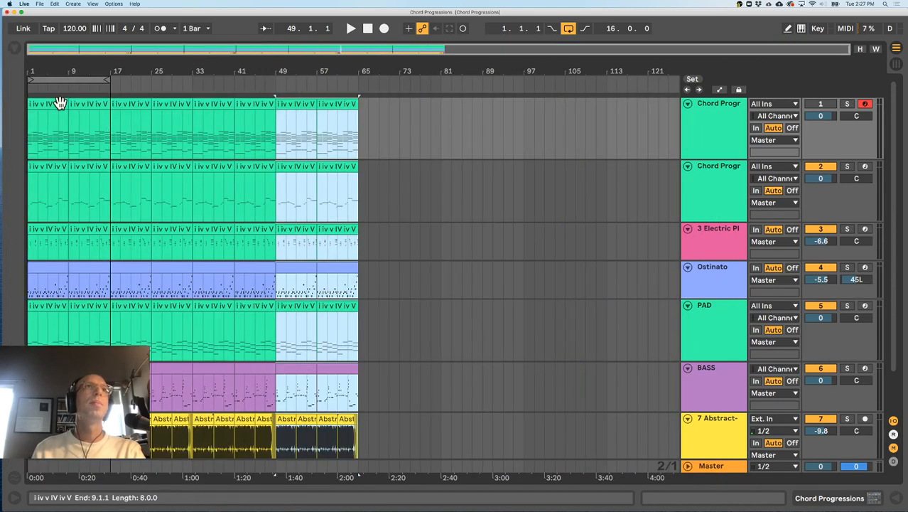
{"action": "scroll", "coordinate": [176, 138], "scroll_direction": "down", "scroll_amount": 3}
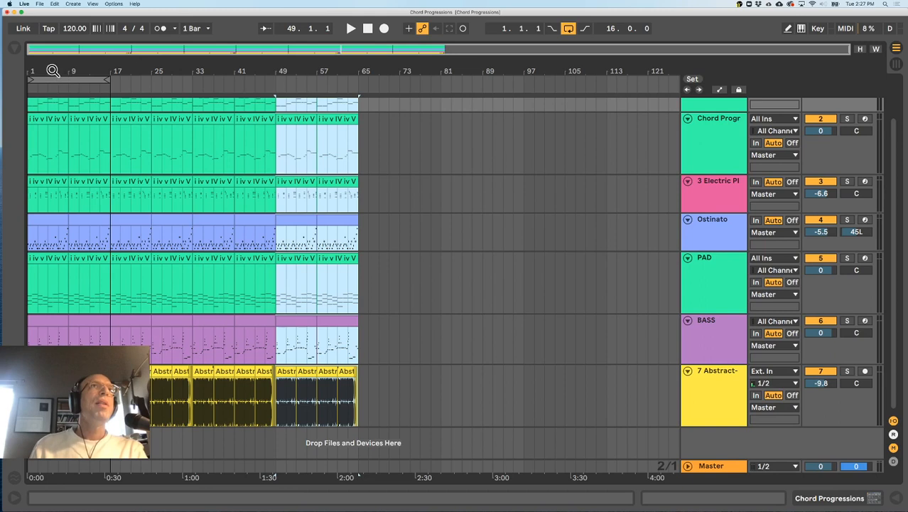
Deactivate the opening Ostinato clip, both bass clips before bar 17, and the drum loop clips before bar 9
{"action": "left_click_drag", "start_coordinate": [53, 71], "coordinate": [65, 92]}
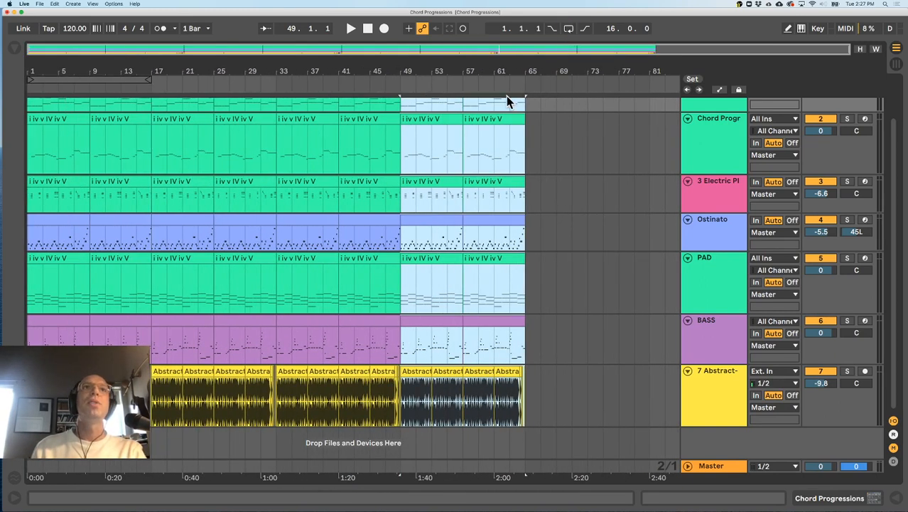
{"action": "scroll", "coordinate": [253, 195], "scroll_direction": "up", "scroll_amount": 2}
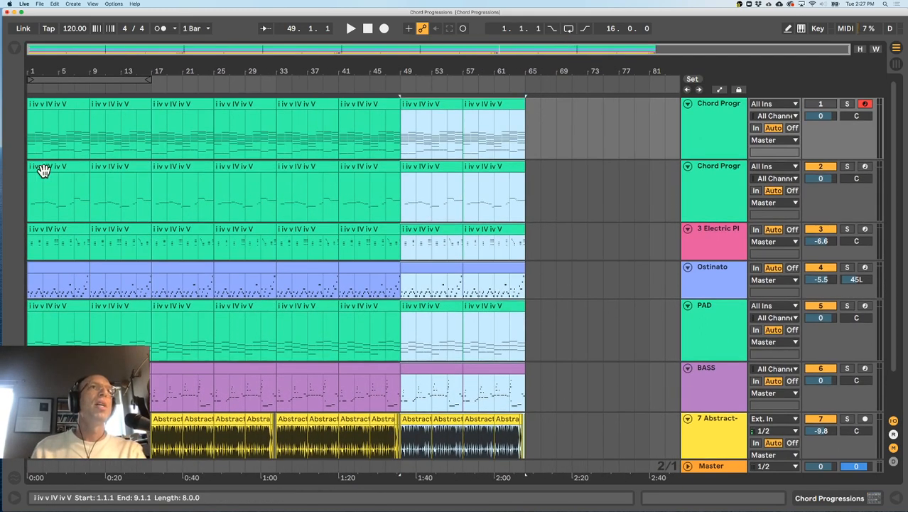
{"action": "scroll", "coordinate": [42, 201], "scroll_direction": "down", "scroll_amount": 2}
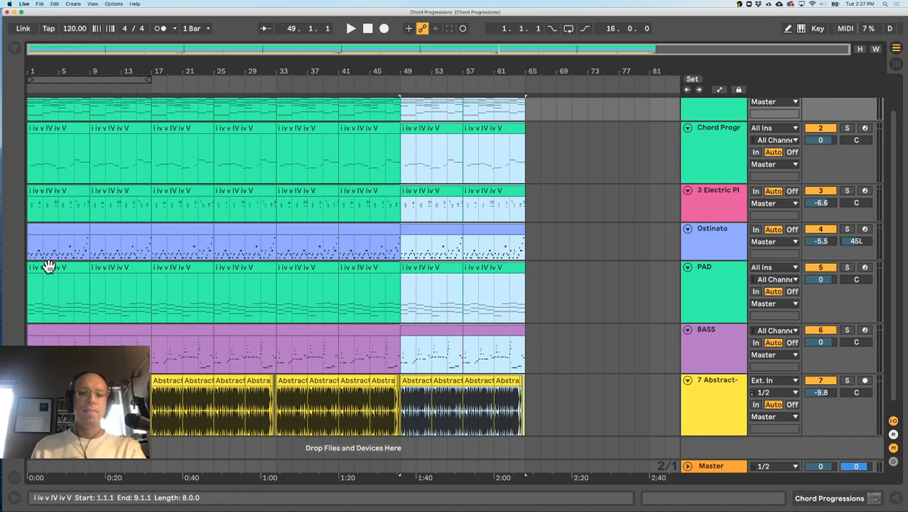
{"action": "left_click", "coordinate": [57, 229]}
{"action": "key", "text": "0"}
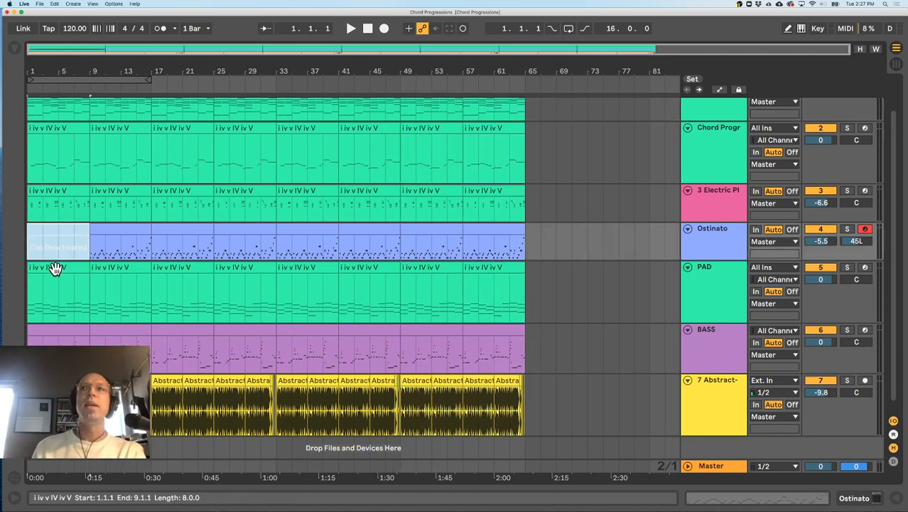
{"action": "left_click", "coordinate": [56, 267]}
{"action": "left_click", "coordinate": [64, 330]}
{"action": "key", "text": "0"}
{"action": "left_click", "coordinate": [62, 381]}
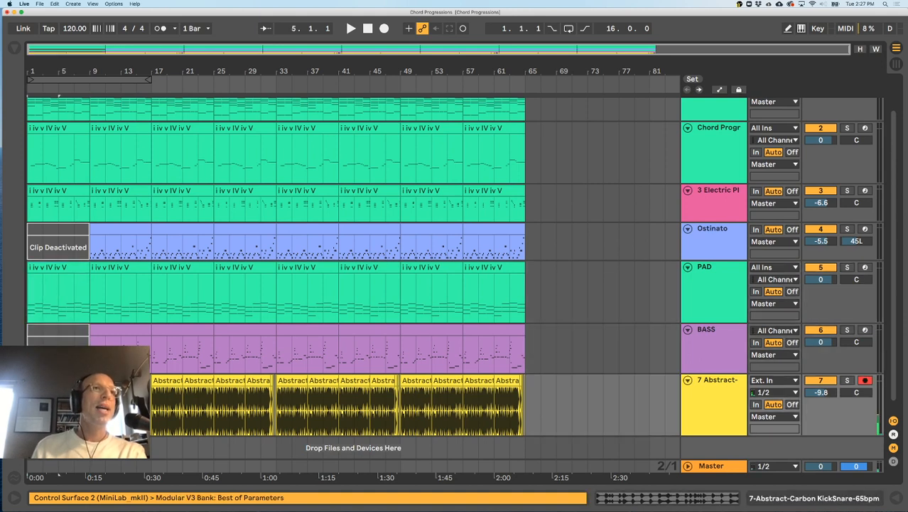
{"action": "left_click", "coordinate": [112, 340]}
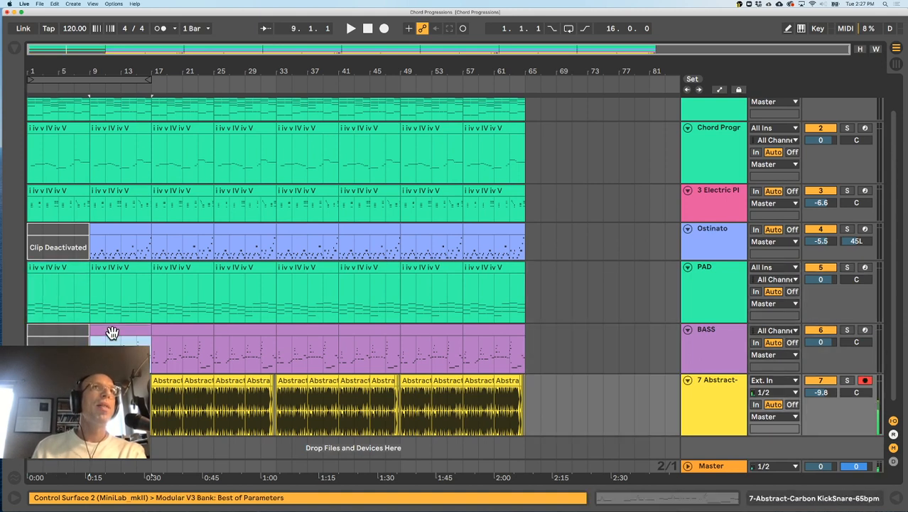
Deactivate the clips on the first two Chord Progressions tracks from bar 1 to bar 17
{"action": "scroll", "coordinate": [109, 217], "scroll_direction": "up", "scroll_amount": 2}
{"action": "left_click", "coordinate": [61, 164]}
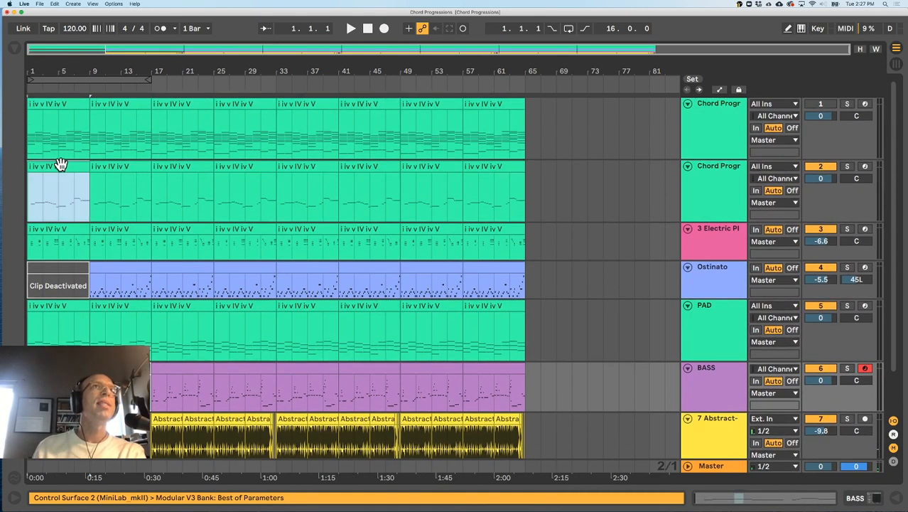
{"action": "key", "text": "0"}
{"action": "left_click", "coordinate": [68, 111]}
{"action": "key", "text": "0"}
{"action": "left_click", "coordinate": [122, 107]}
{"action": "key", "text": "0"}
{"action": "left_click", "coordinate": [120, 169]}
{"action": "key", "text": "0"}
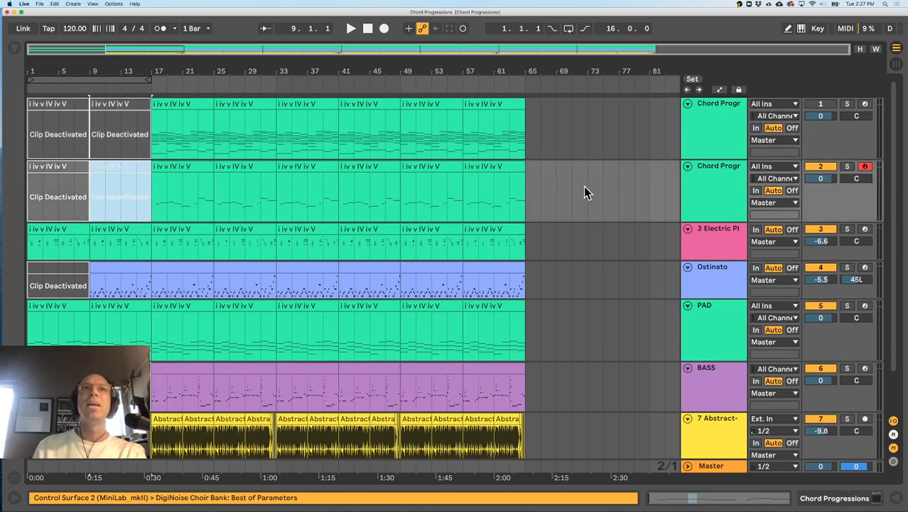
Rename the second Chord Progressions track as Melody
{"action": "left_click", "coordinate": [693, 191]}
{"action": "key", "text": "super+r"}
{"action": "type", "text": "M"}
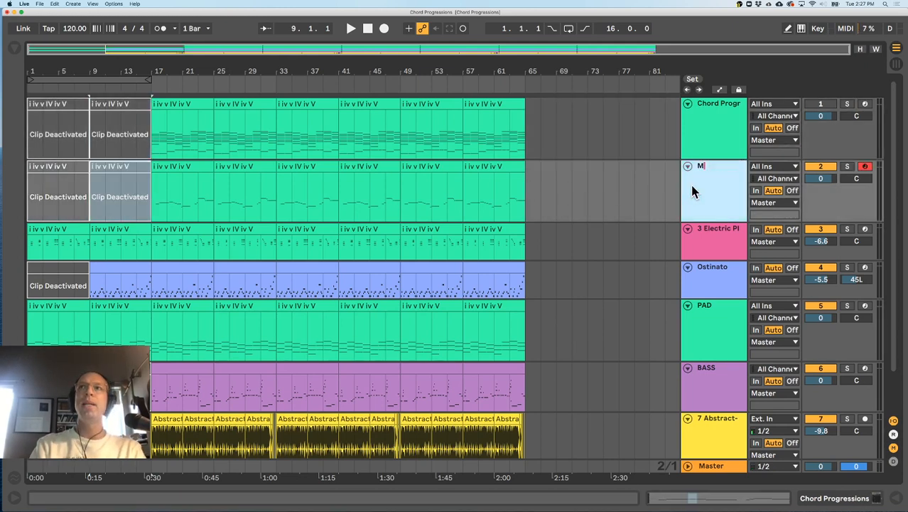
{"action": "type", "text": "elody"}
{"action": "key", "text": "Return"}
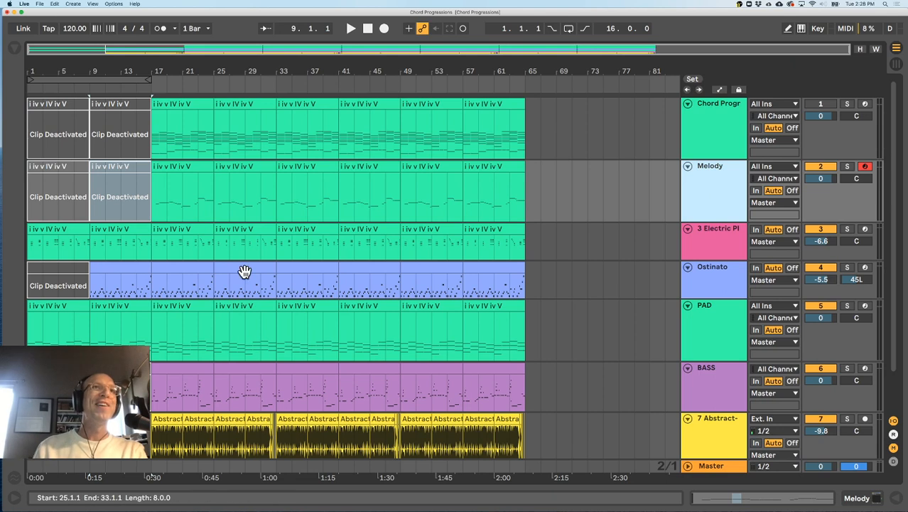
Delete the KickSnare drum loop from 9.1.1 to 16.3.1, keeping the fill at the end of bar 16
{"action": "scroll", "coordinate": [217, 277], "scroll_direction": "down", "scroll_amount": 2}
{"action": "left_click", "coordinate": [106, 372]}
{"action": "left_click", "coordinate": [155, 372], "text": "shift"}
{"action": "left_click", "coordinate": [151, 440]}
{"action": "left_click_drag", "start_coordinate": [85, 73], "coordinate": [100, 168]}
{"action": "left_click_drag", "start_coordinate": [471, 417], "coordinate": [372, 412]}
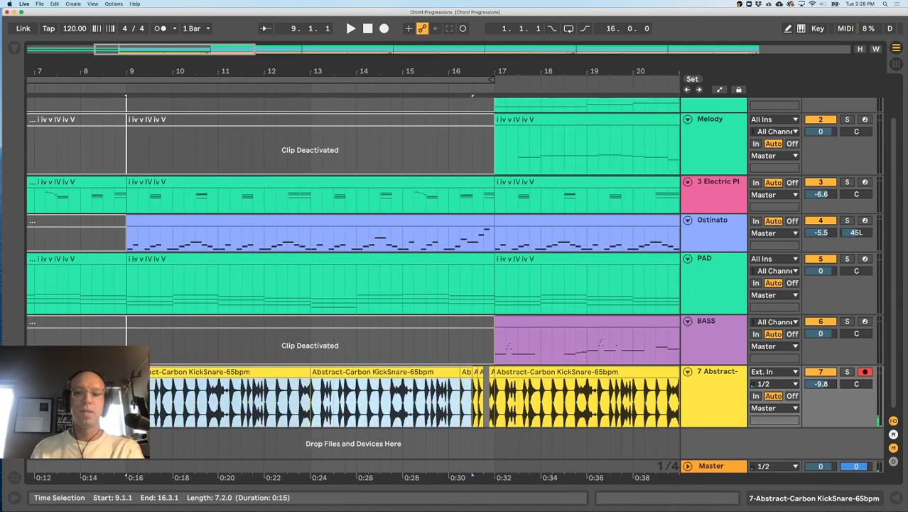
{"action": "key", "text": "Delete"}
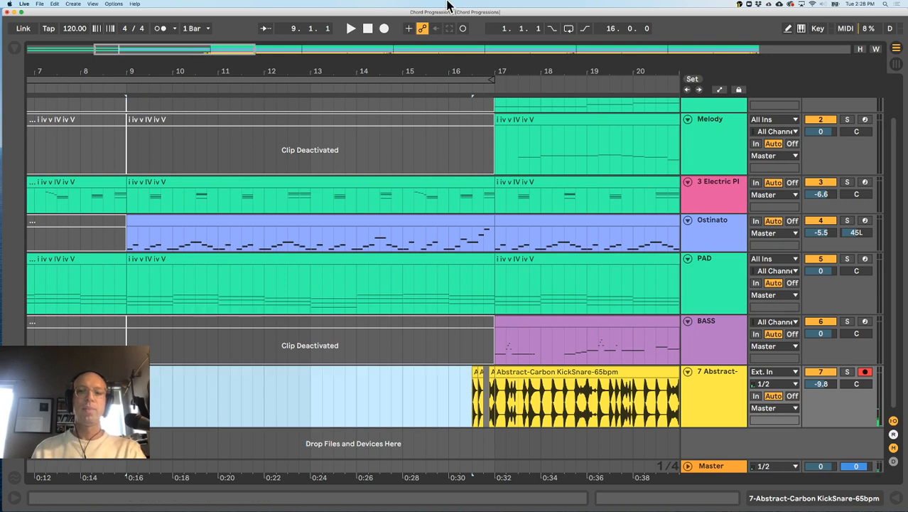
Insert a new MIDI track and move it above all the other tracks
{"action": "left_click_drag", "start_coordinate": [493, 70], "coordinate": [300, 70]}
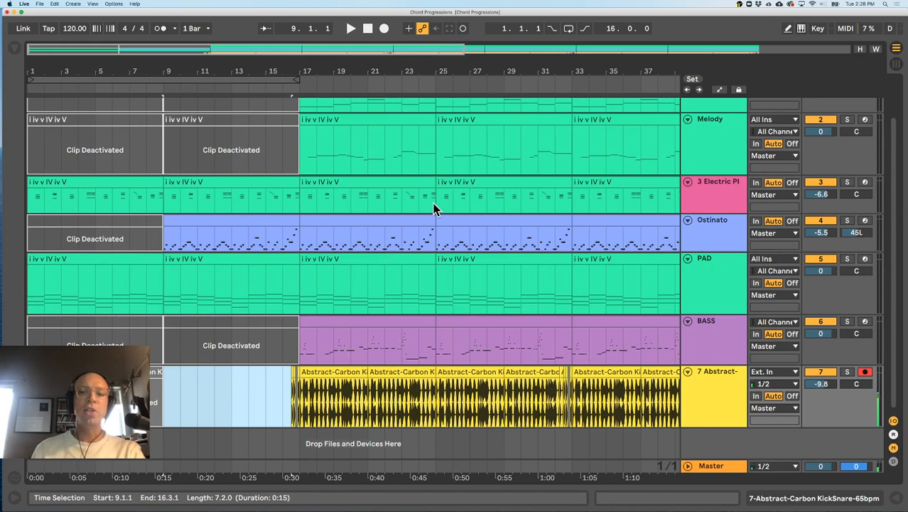
{"action": "scroll", "coordinate": [433, 202], "scroll_direction": "up", "scroll_amount": 3}
{"action": "left_click", "coordinate": [726, 125]}
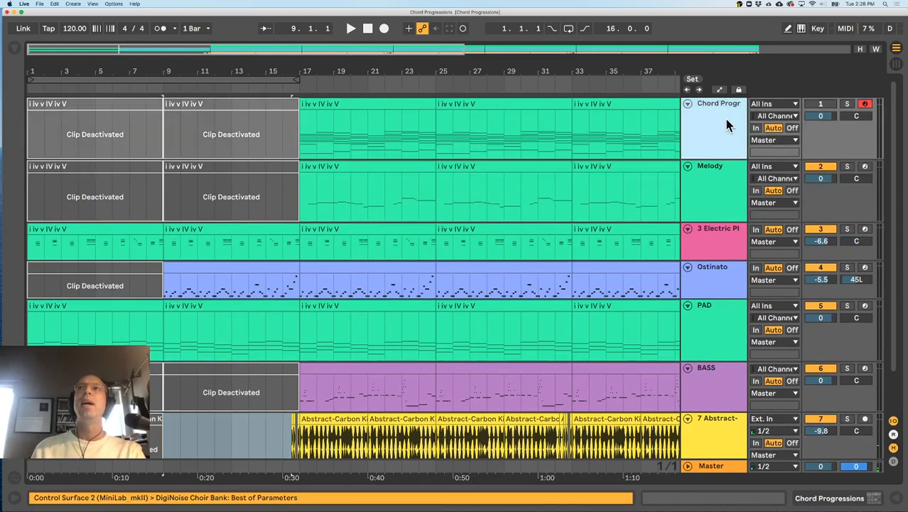
{"action": "key", "text": "shift+super+t"}
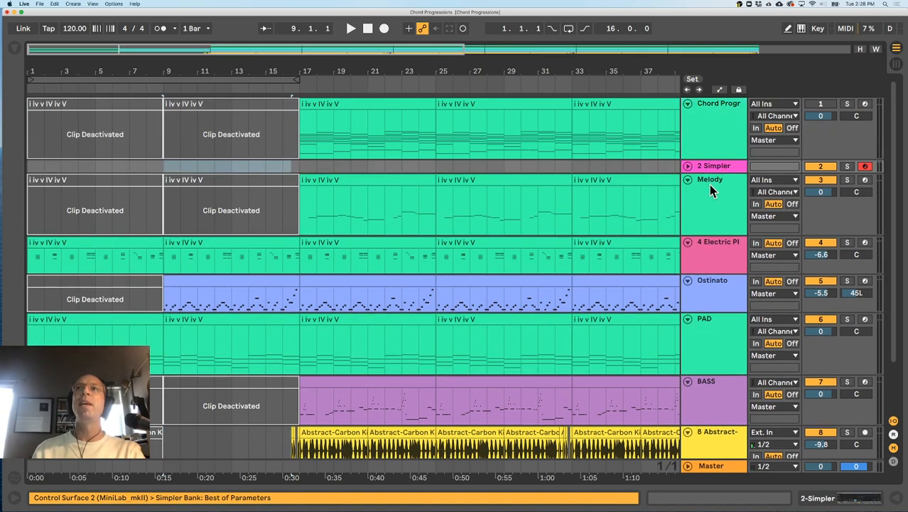
{"action": "left_click_drag", "start_coordinate": [718, 165], "coordinate": [720, 101]}
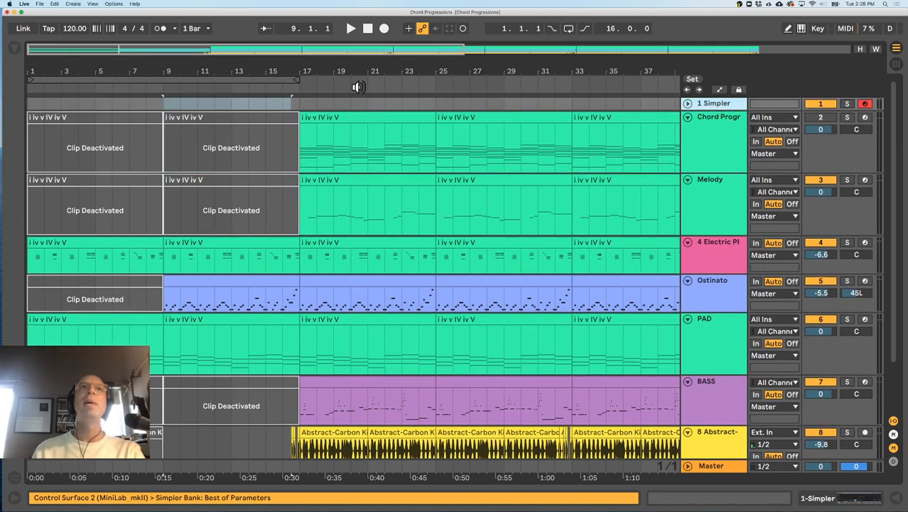
{"action": "double_click", "coordinate": [31, 106]}
{"action": "left_click_drag", "start_coordinate": [47, 107], "coordinate": [214, 107]}
{"action": "left_click", "coordinate": [35, 102]}
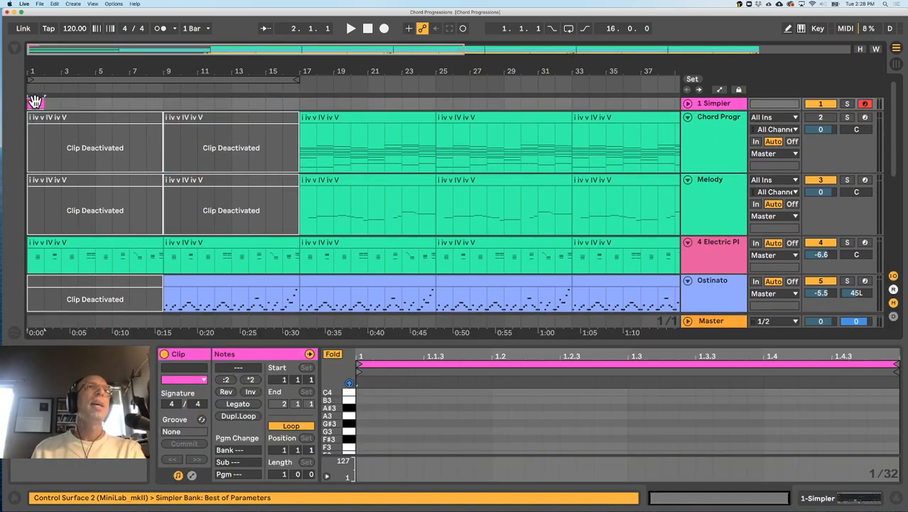
{"action": "key", "text": "Delete"}
Insert an empty MIDI clip from bar 1 to bar 17 on the Simpler track and name it 16
{"action": "left_click_drag", "start_coordinate": [31, 106], "coordinate": [307, 111]}
{"action": "right_click", "coordinate": [280, 110]}
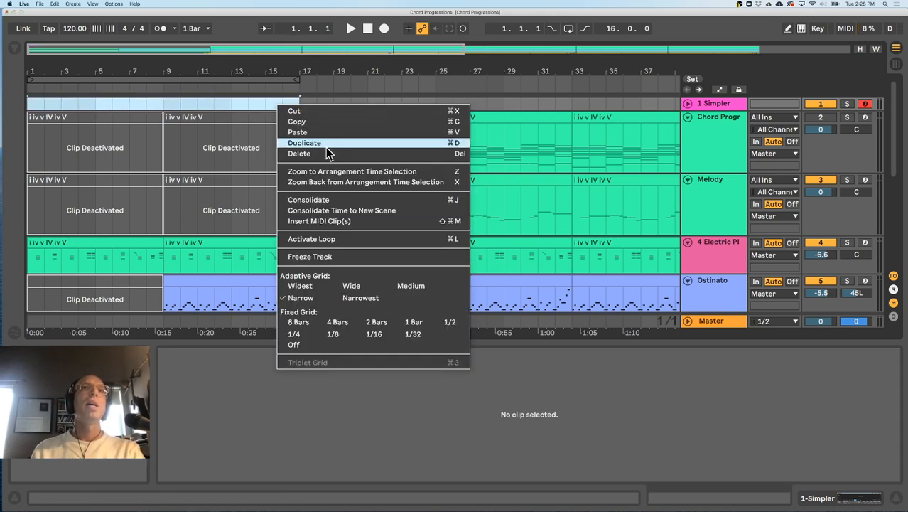
{"action": "left_click", "coordinate": [349, 222]}
{"action": "key", "text": "super+r"}
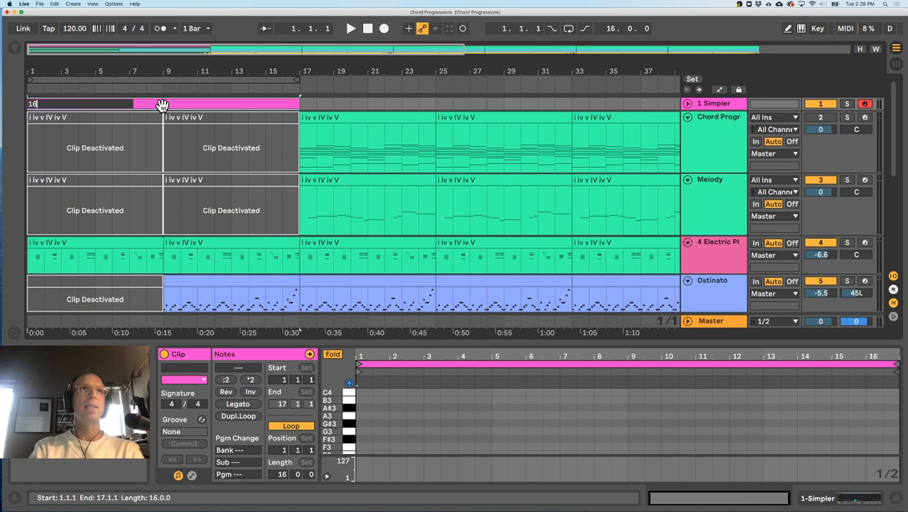
{"action": "type", "text": "16"}
{"action": "key", "text": "Return"}
Duplicate the empty 16-bar clip repeatedly so the section markers run to bar 97
{"action": "left_click_drag", "start_coordinate": [182, 70], "coordinate": [296, 79]}
{"action": "key", "text": "super+d"}
{"action": "key", "text": "super+d"}
{"action": "key", "text": "super+d"}
{"action": "key", "text": "super+d"}
{"action": "key", "text": "super+d"}
{"action": "key", "text": "super+d"}
Rename the marker clip at bar 33 as chorus and the one at bar 65 as bridge
{"action": "left_click", "coordinate": [265, 106]}
{"action": "type", "text": "chorus"}
{"action": "key", "text": "Return"}
{"action": "left_click", "coordinate": [435, 104]}
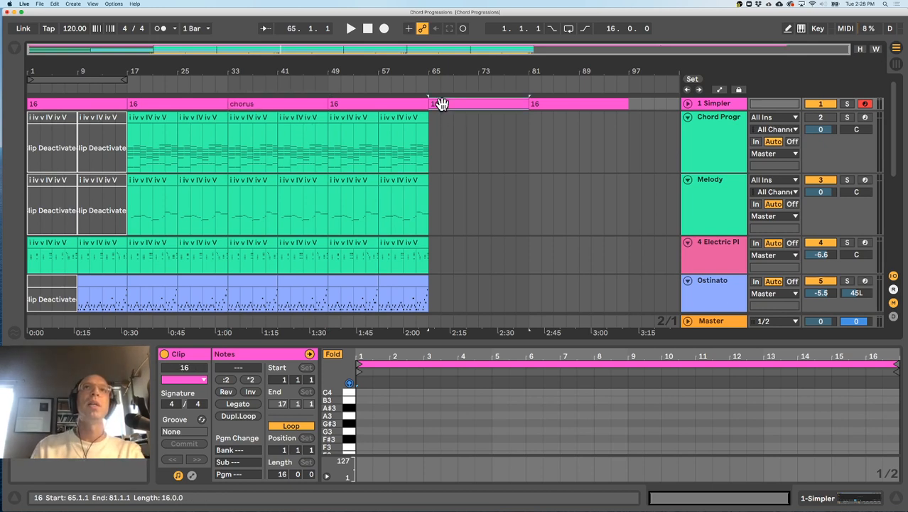
{"action": "key", "text": "super+r"}
{"action": "key", "text": "Return"}
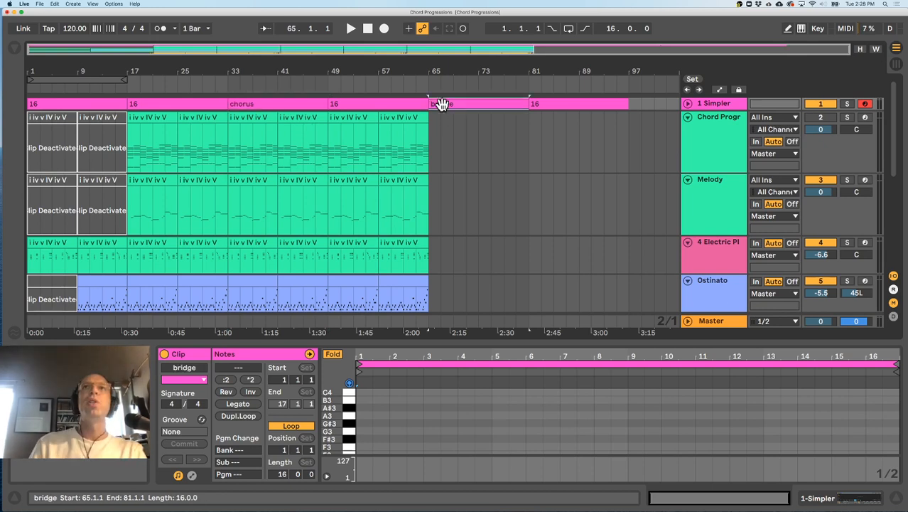
Shorten the bridge marker clip to end at bar 73 and move the following 16 clip to start there
{"action": "left_click_drag", "start_coordinate": [526, 104], "coordinate": [477, 103]}
{"action": "left_click_drag", "start_coordinate": [553, 104], "coordinate": [503, 106]}
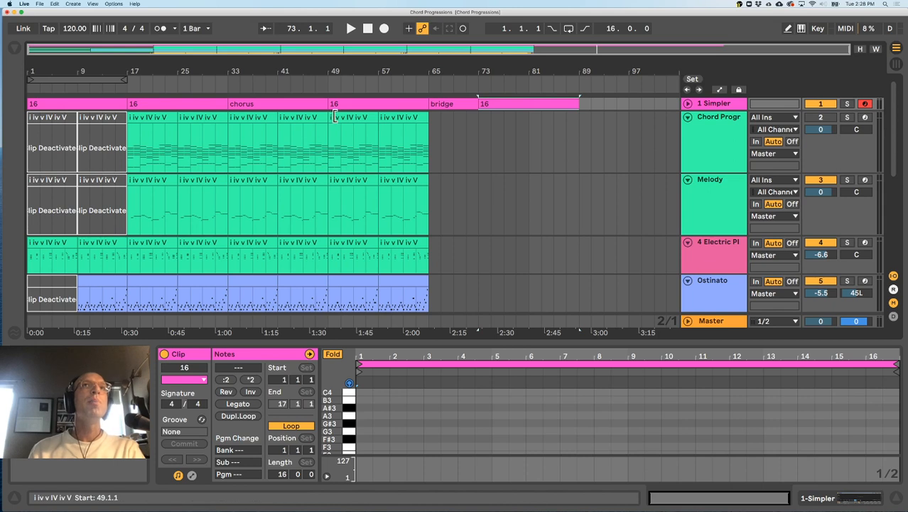
{"action": "scroll", "coordinate": [316, 151], "scroll_direction": "down", "scroll_amount": 3}
{"action": "scroll", "coordinate": [316, 151], "scroll_direction": "up", "scroll_amount": 3}
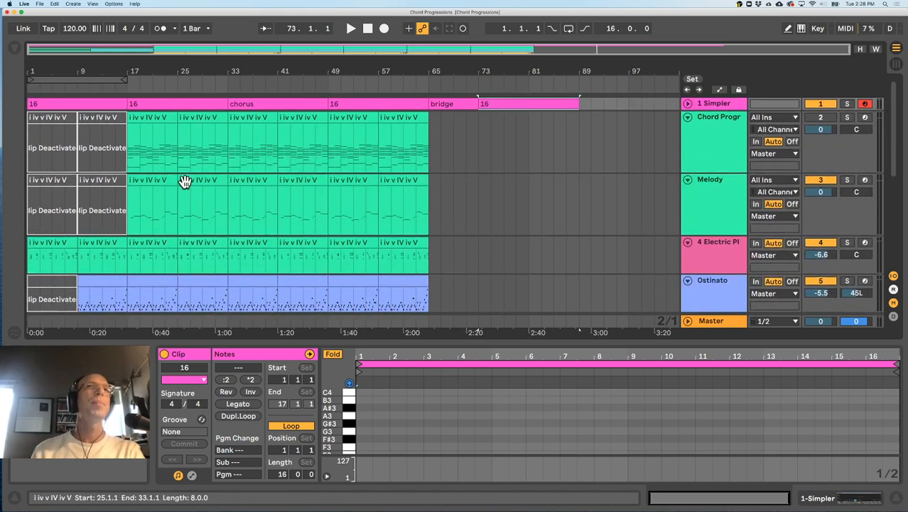
Hide the clip details and duplicate the 16 marker clip at bar 17 four times, up to bar 97
{"action": "left_click", "coordinate": [348, 343]}
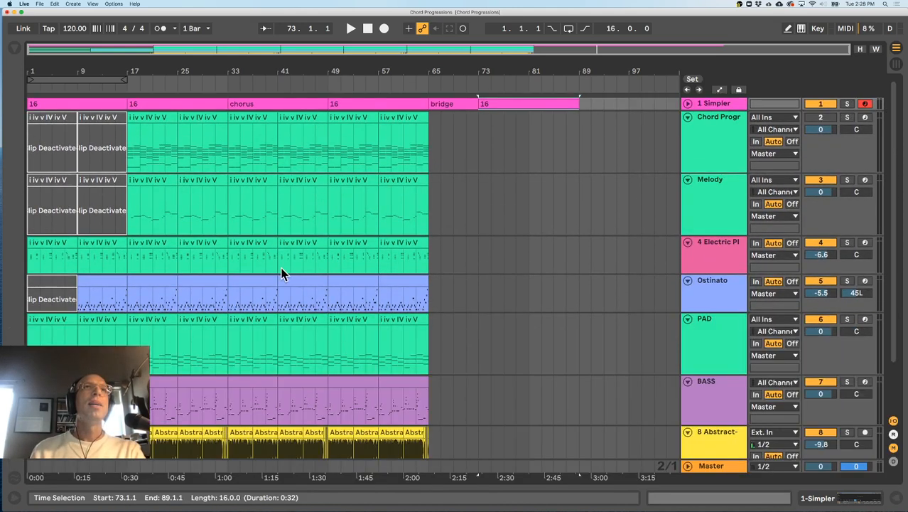
{"action": "left_click", "coordinate": [159, 105]}
{"action": "key", "text": "super+d"}
{"action": "key", "text": "super+d"}
{"action": "key", "text": "super+d"}
{"action": "key", "text": "super+d"}
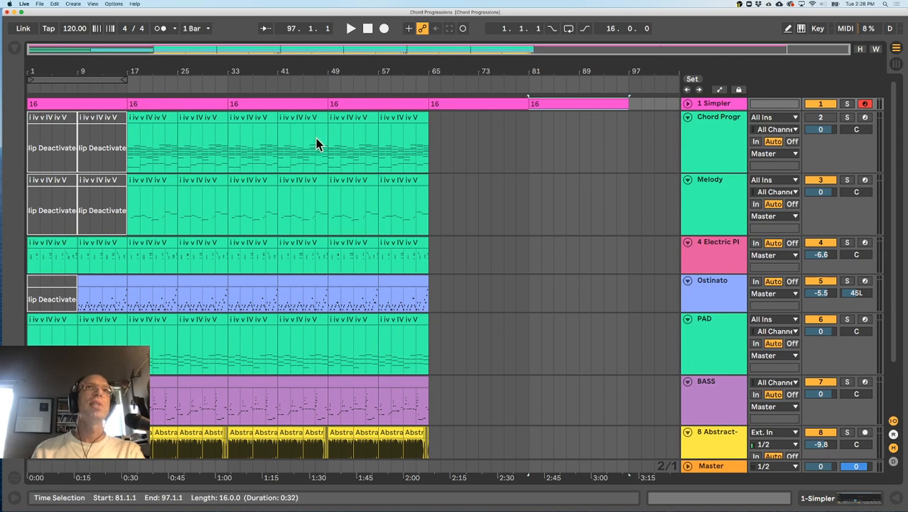
Deactivate the electric piano clip in the first eight bars and play the arrangement from bar 1
{"action": "scroll", "coordinate": [227, 335], "scroll_direction": "down", "scroll_amount": 2}
{"action": "scroll", "coordinate": [228, 335], "scroll_direction": "up", "scroll_amount": 2}
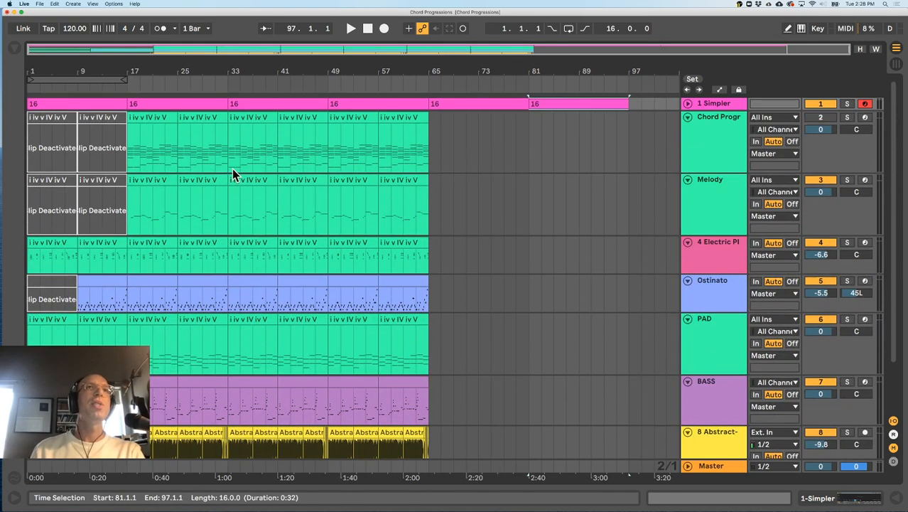
{"action": "left_click", "coordinate": [36, 244]}
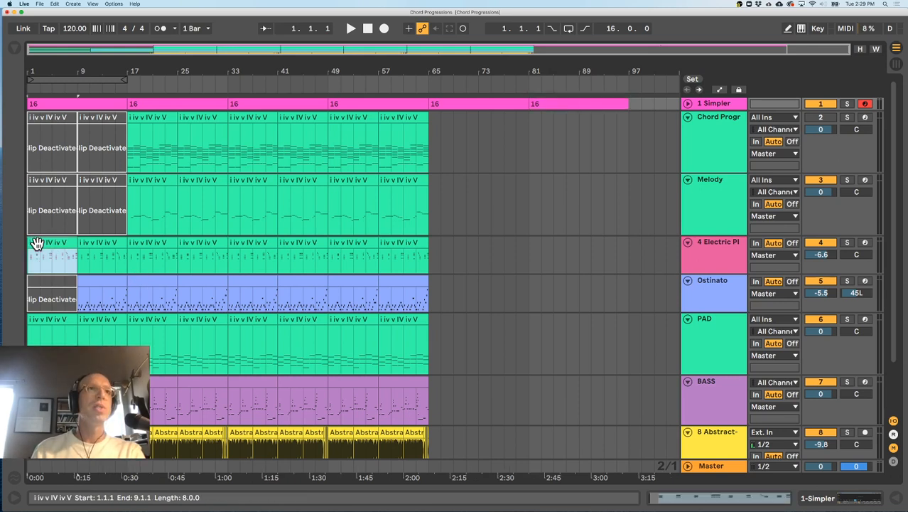
{"action": "left_click", "coordinate": [28, 340]}
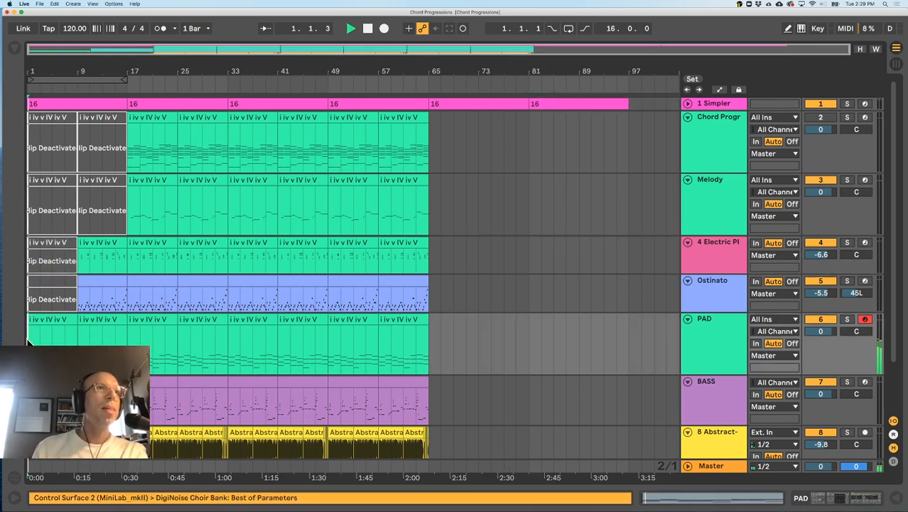
{"action": "key", "text": "space"}
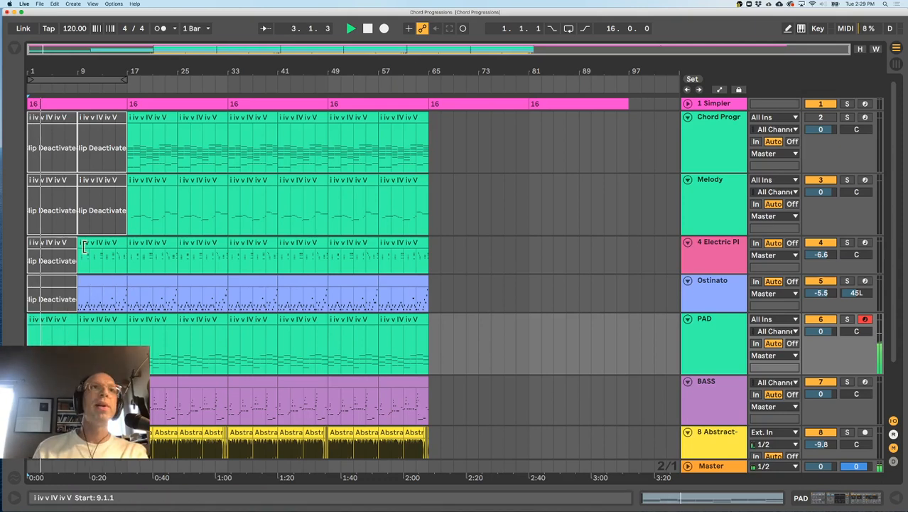
Deactivate the Melody clip from bar 17 to bar 25 during playback
{"action": "scroll", "coordinate": [111, 272], "scroll_direction": "down", "scroll_amount": 2}
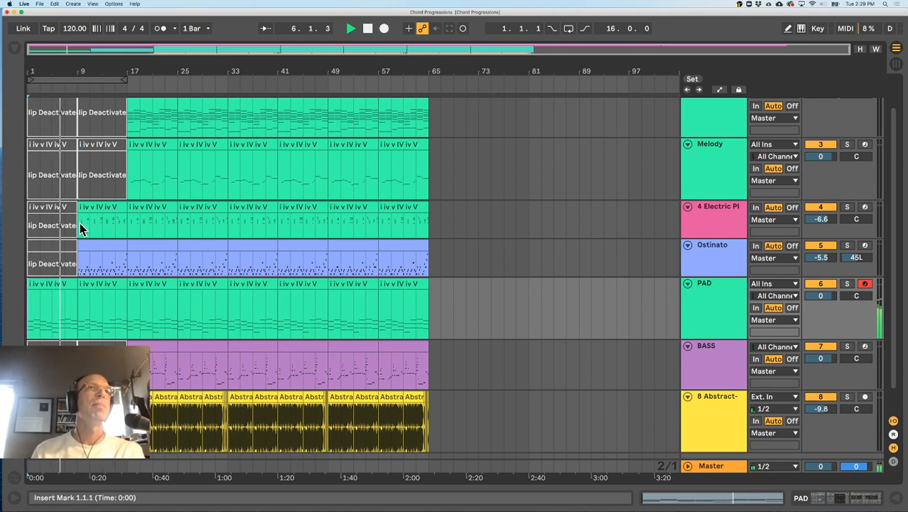
{"action": "scroll", "coordinate": [84, 219], "scroll_direction": "up", "scroll_amount": 2}
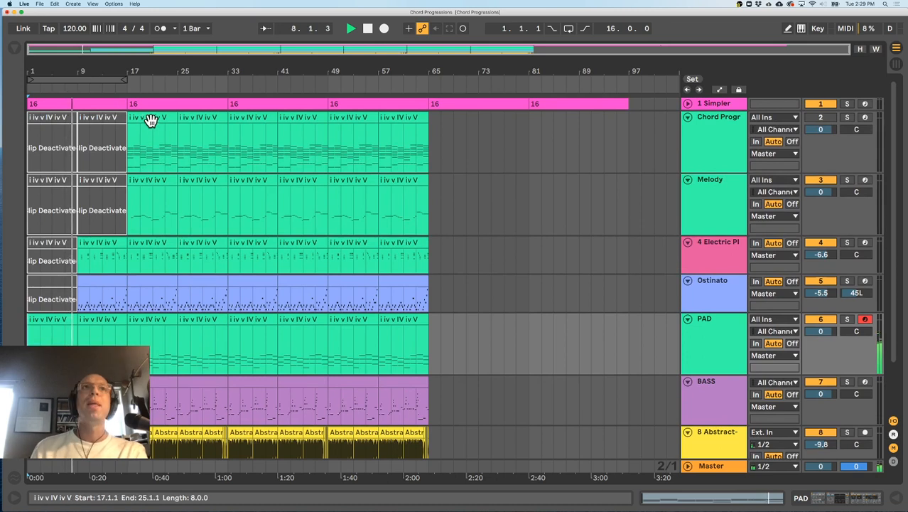
{"action": "left_click", "coordinate": [149, 178]}
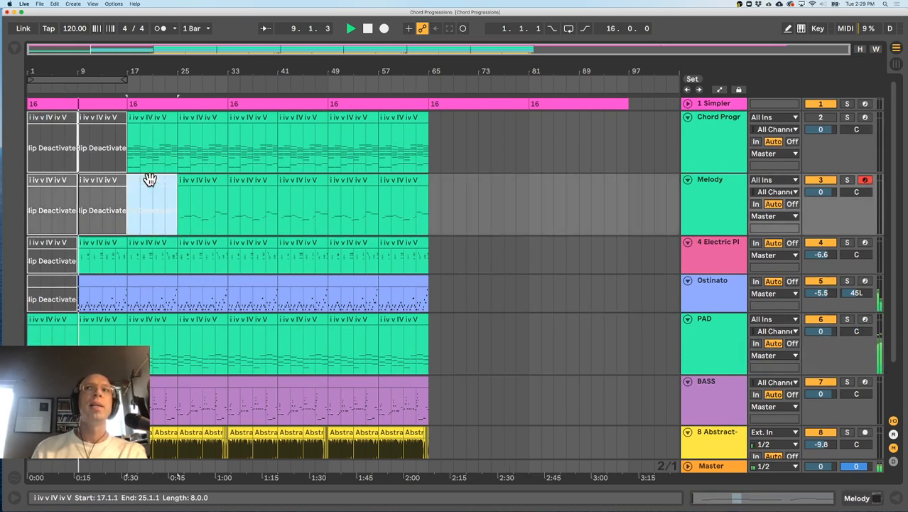
Set the Ostinato track to -5.1 dB and pan 25L, and the electric piano track's volume to -12.6 dB
{"action": "scroll", "coordinate": [159, 234], "scroll_direction": "down", "scroll_amount": 2}
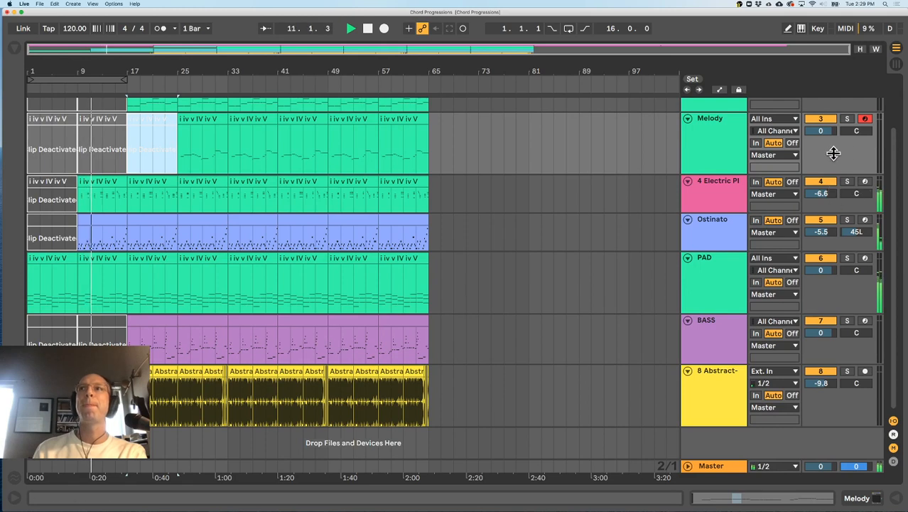
{"action": "scroll", "coordinate": [831, 162], "scroll_direction": "up", "scroll_amount": 2}
{"action": "left_click_drag", "start_coordinate": [822, 293], "coordinate": [856, 288]}
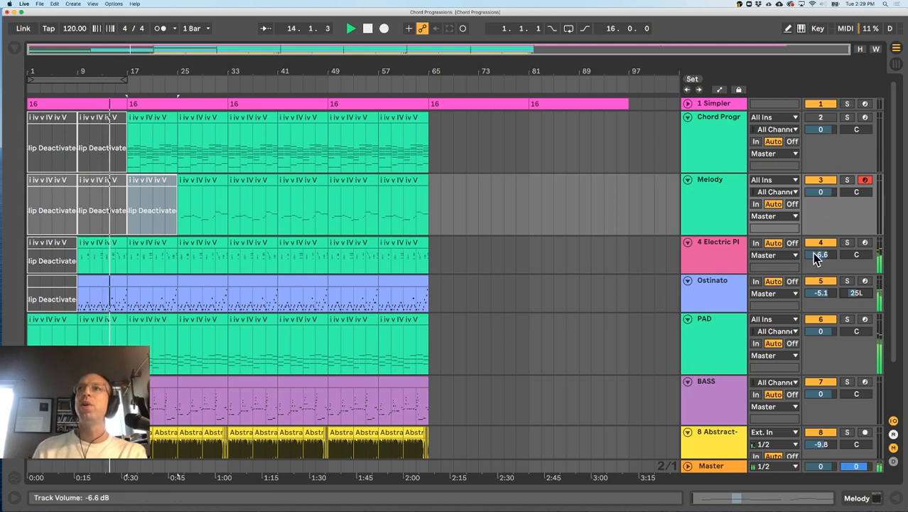
{"action": "left_click_drag", "start_coordinate": [815, 255], "coordinate": [816, 270]}
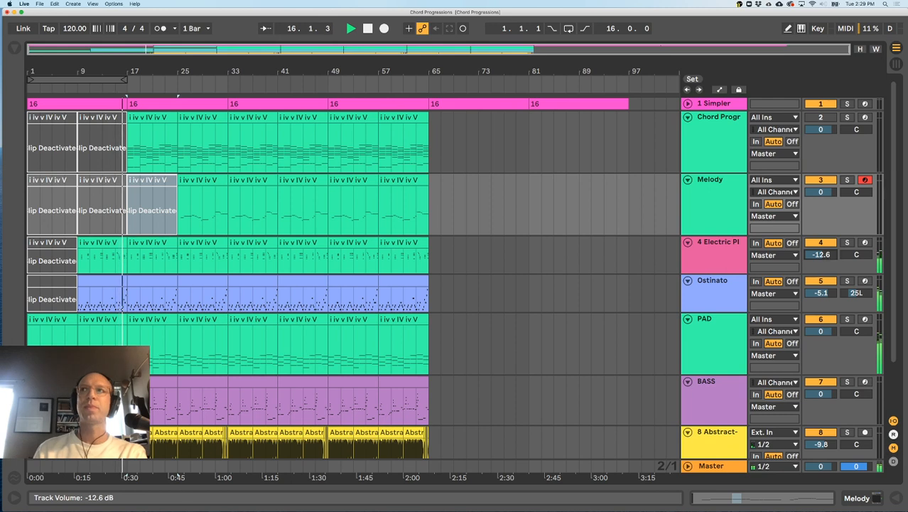
Listen to the layered arrangement through bar 33, checking how the parts enter, and stop playback
{"action": "scroll", "coordinate": [461, 255], "scroll_direction": "down", "scroll_amount": 2}
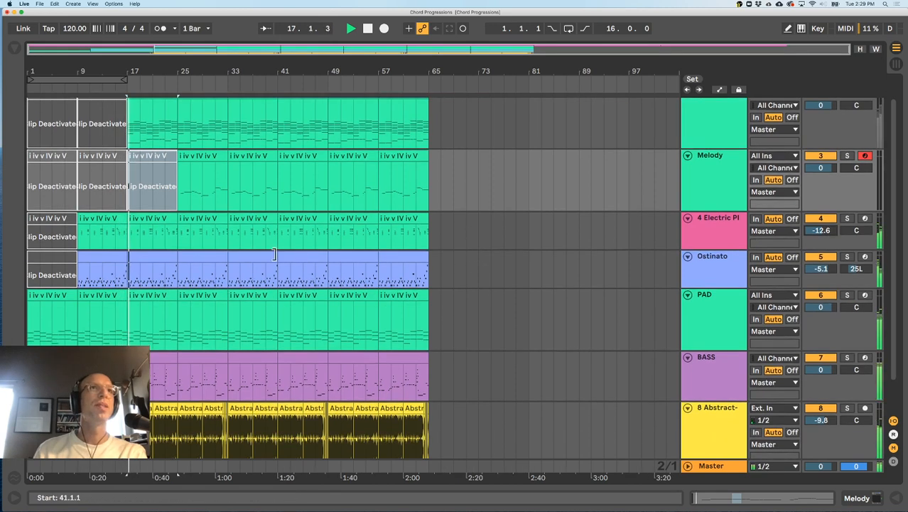
{"action": "left_click", "coordinate": [158, 210]}
{"action": "scroll", "coordinate": [161, 210], "scroll_direction": "up", "scroll_amount": 2}
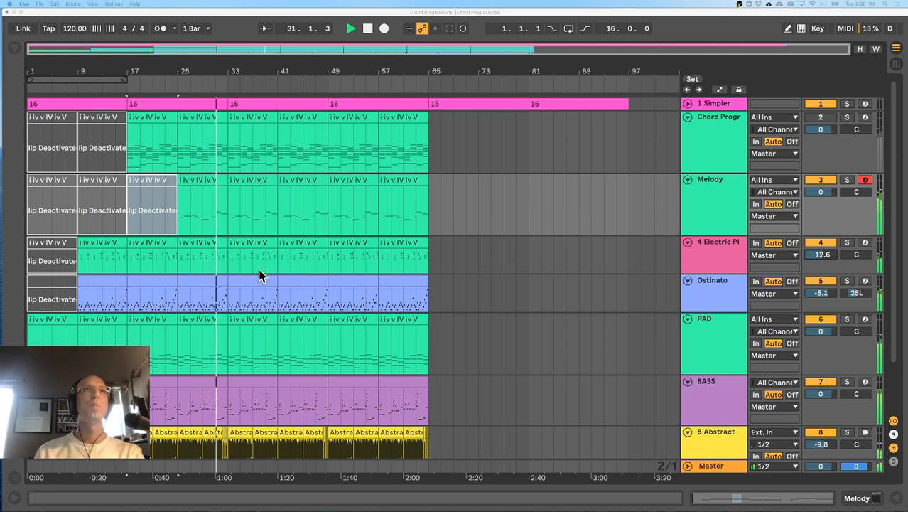
{"action": "scroll", "coordinate": [260, 222], "scroll_direction": "down", "scroll_amount": 2}
{"action": "scroll", "coordinate": [259, 220], "scroll_direction": "up", "scroll_amount": 2}
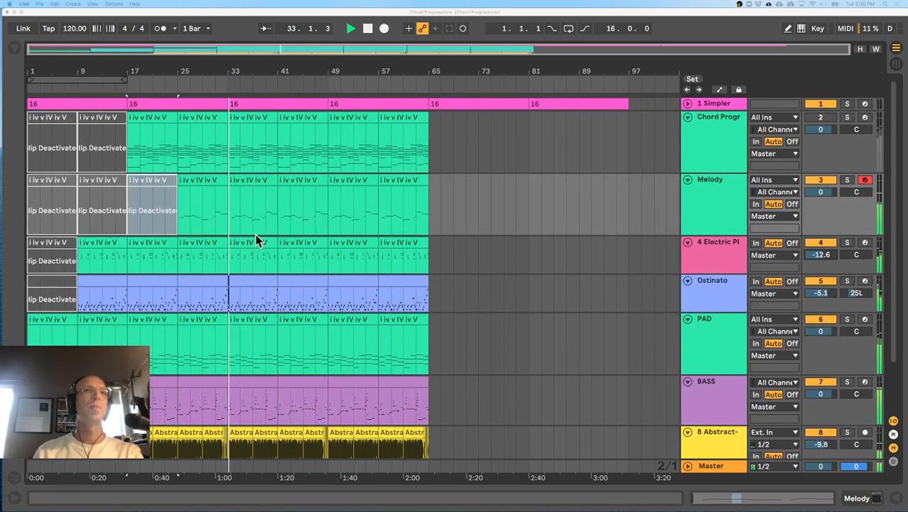
{"action": "left_click", "coordinate": [228, 118]}
{"action": "key", "text": "space"}
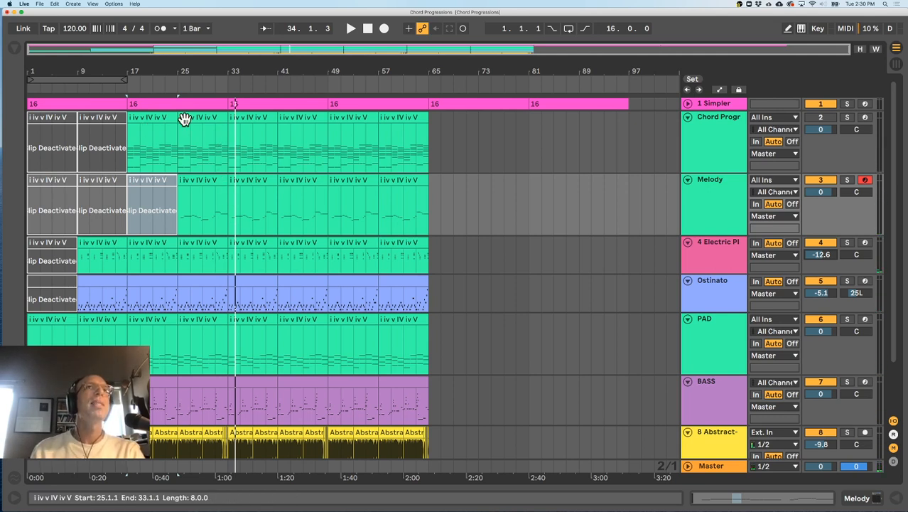
Examine the sections from bar 33 onward, comparing the 16-bar marker clip with the eight-bar chord and electric piano clips
{"action": "scroll", "coordinate": [241, 363], "scroll_direction": "down", "scroll_amount": 3}
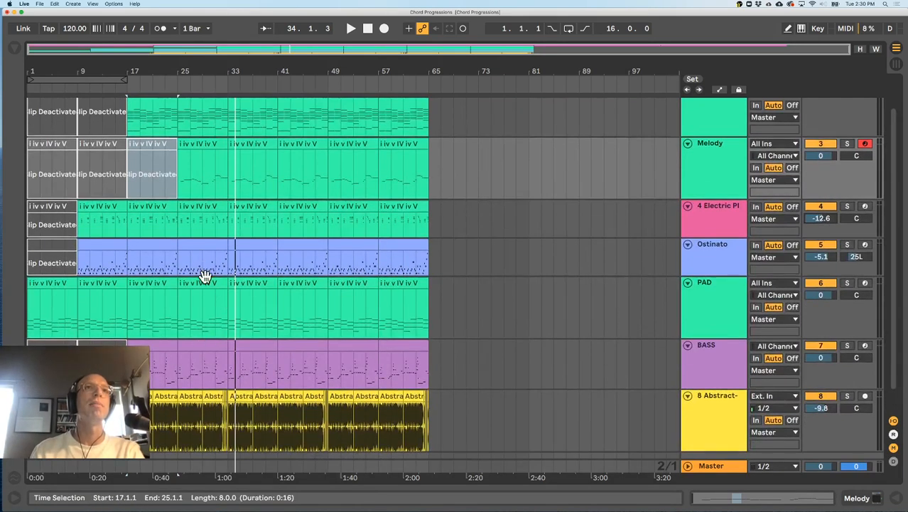
{"action": "scroll", "coordinate": [223, 279], "scroll_direction": "up", "scroll_amount": 3}
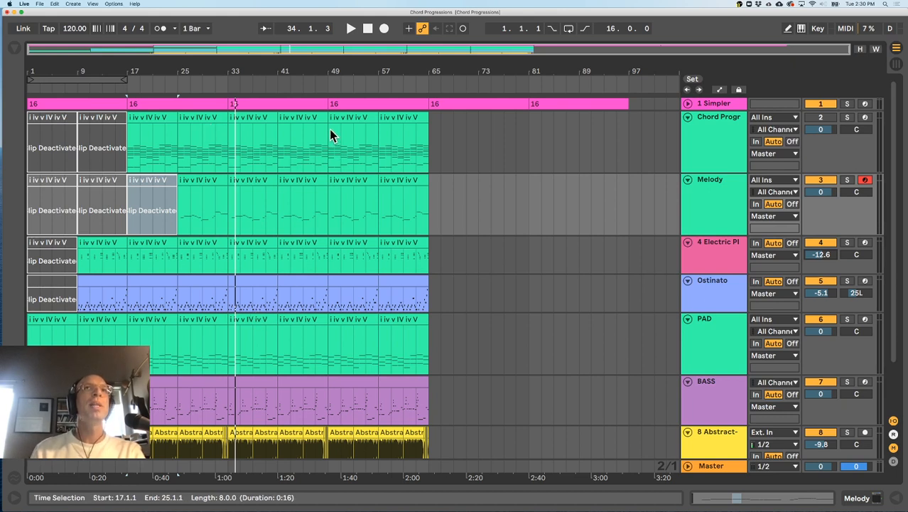
{"action": "left_click", "coordinate": [304, 240]}
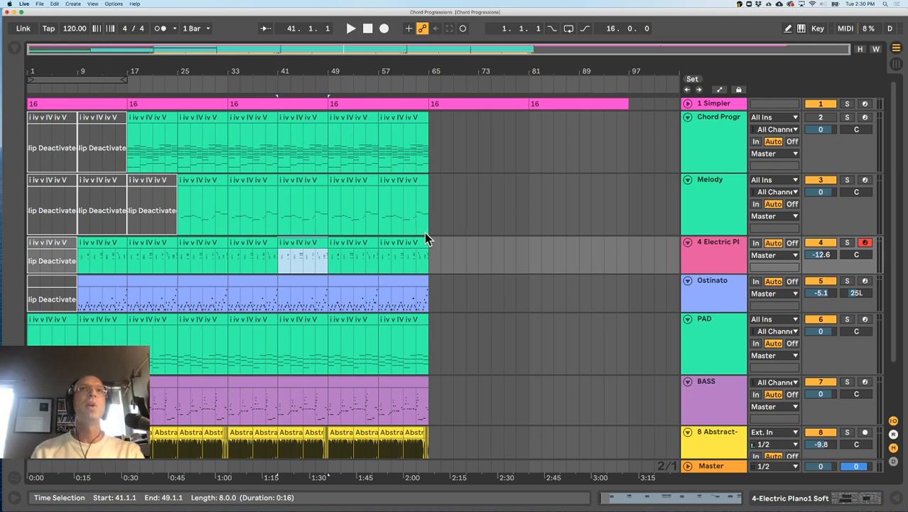
{"action": "left_click", "coordinate": [269, 118]}
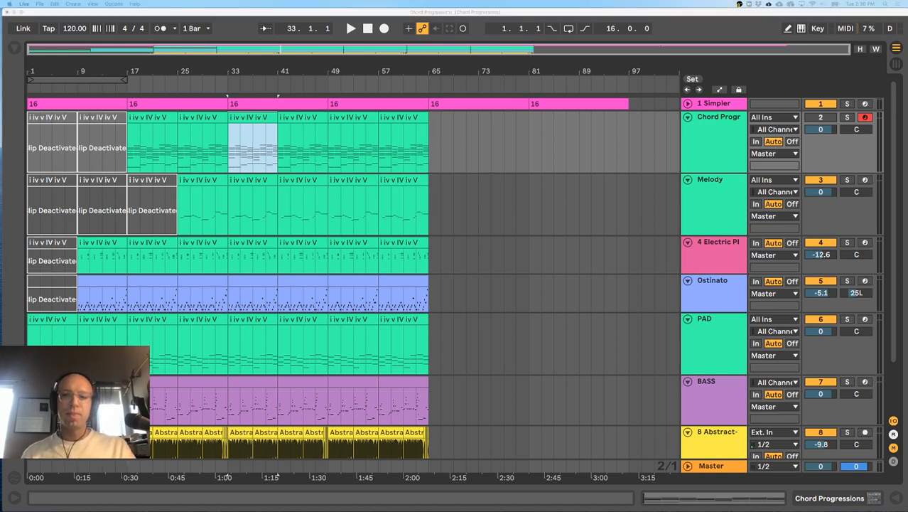
{"action": "left_click", "coordinate": [245, 103]}
{"action": "scroll", "coordinate": [289, 158], "scroll_direction": "down", "scroll_amount": 3}
{"action": "scroll", "coordinate": [289, 159], "scroll_direction": "up", "scroll_amount": 3}
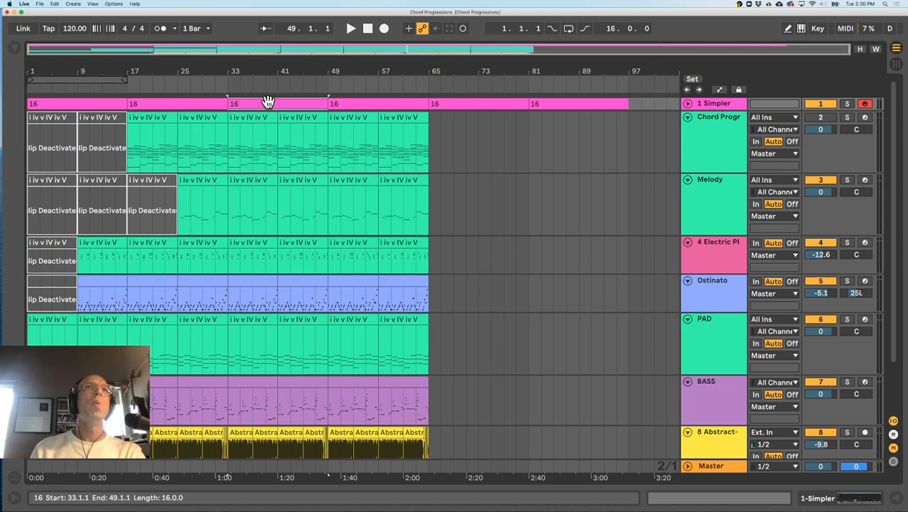
{"action": "left_click", "coordinate": [341, 130]}
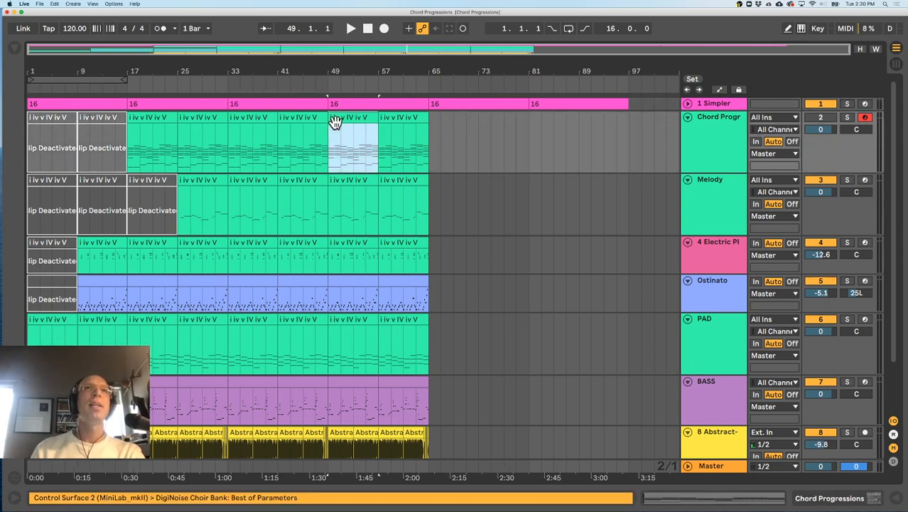
Loop the section covered by the marker clip from bar 33 to bar 49 and start playback
{"action": "left_click", "coordinate": [245, 103]}
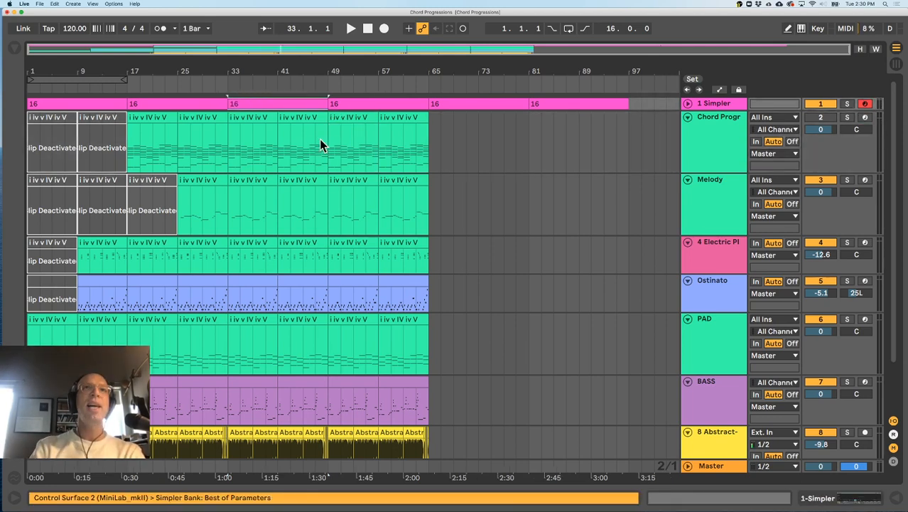
{"action": "key", "text": "super+l"}
{"action": "key", "text": "space"}
Select the marker clips at bars 49, 17 and 1 in turn and audition the arrangement from bar 1
{"action": "left_click", "coordinate": [348, 104]}
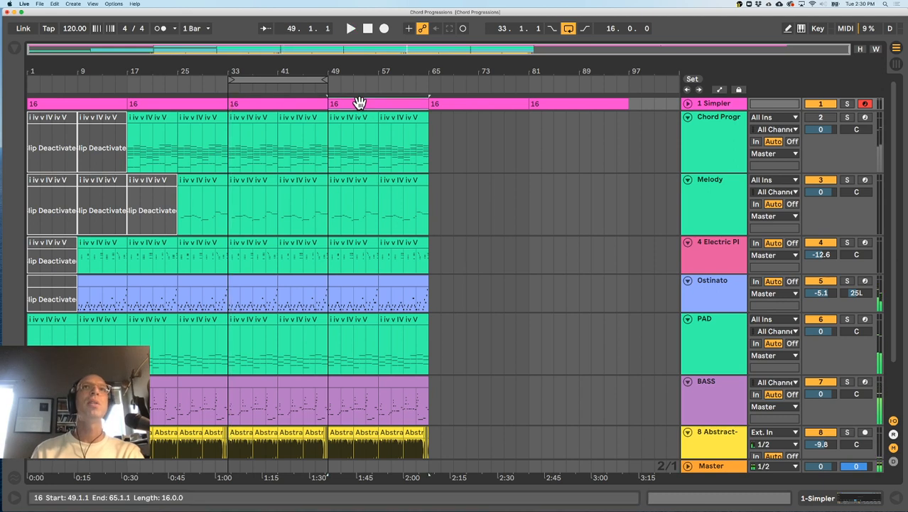
{"action": "left_click", "coordinate": [174, 104]}
{"action": "left_click", "coordinate": [82, 103]}
{"action": "key", "text": "space"}
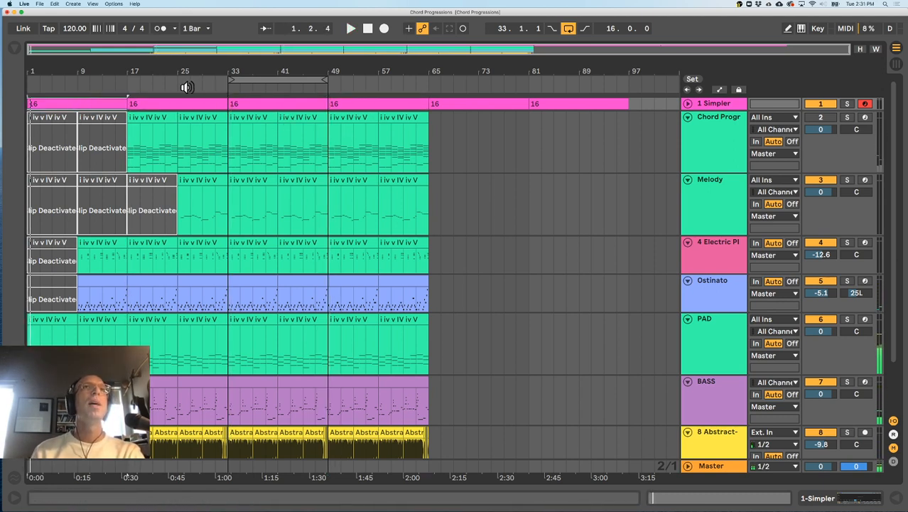
Add a locator at bar 25 and audition the arrangement from it
{"action": "right_click", "coordinate": [177, 95]}
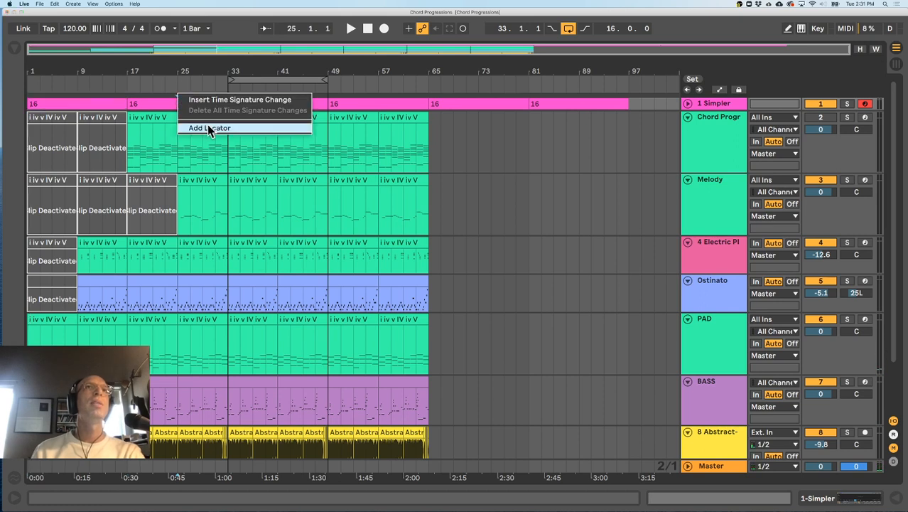
{"action": "left_click", "coordinate": [207, 127]}
{"action": "left_click", "coordinate": [181, 88]}
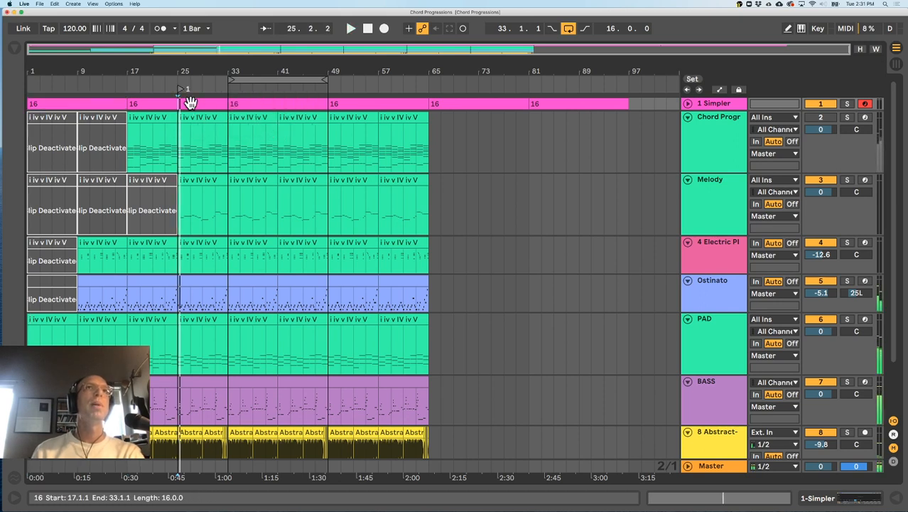
{"action": "left_click", "coordinate": [284, 103]}
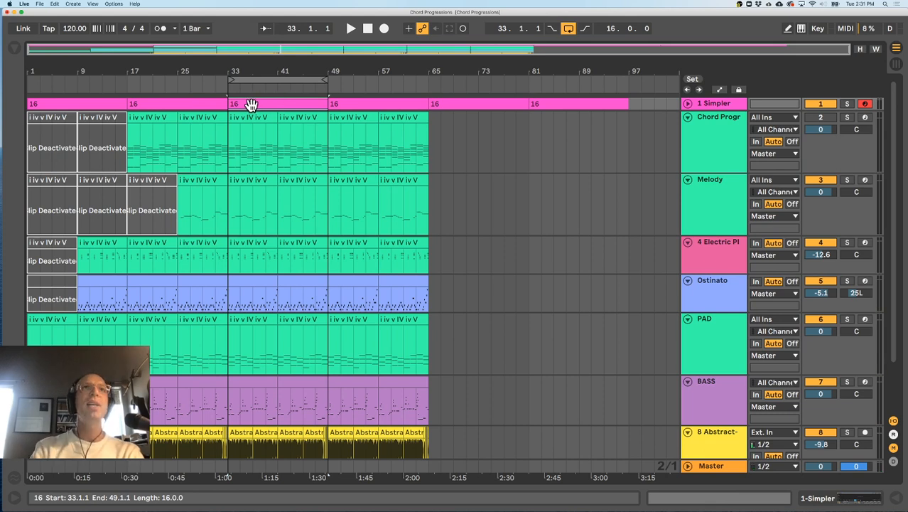
Compare the marker clips at bars 17 and 33 and examine the layers beneath them
{"action": "left_click", "coordinate": [179, 105]}
{"action": "left_click", "coordinate": [250, 105]}
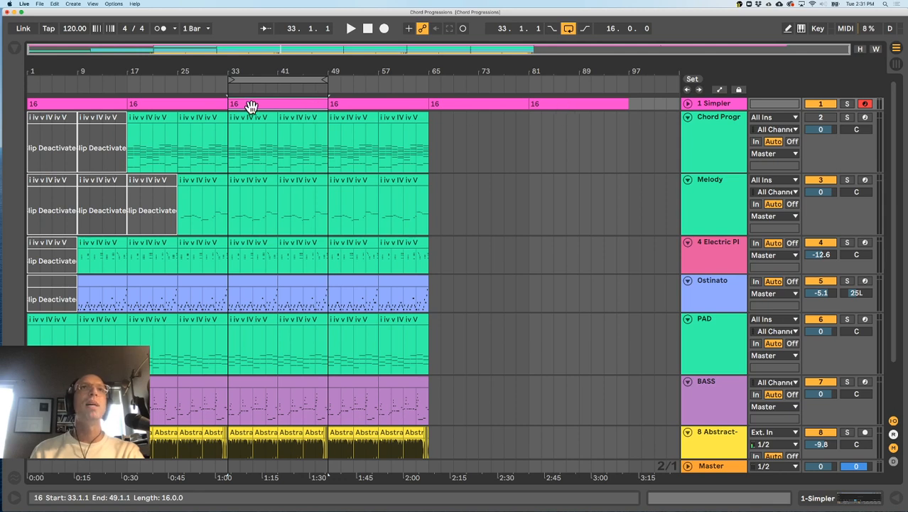
{"action": "scroll", "coordinate": [505, 167], "scroll_direction": "down", "scroll_amount": 3}
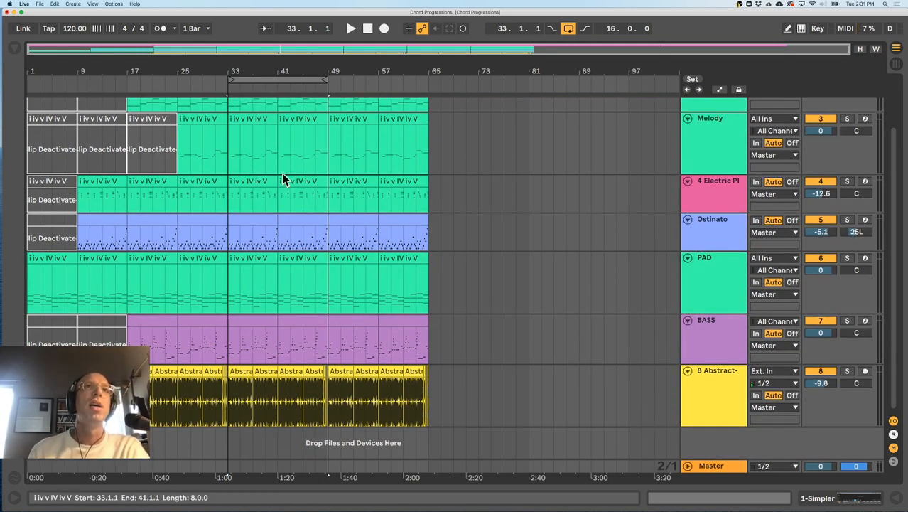
{"action": "scroll", "coordinate": [448, 229], "scroll_direction": "up", "scroll_amount": 2}
{"action": "scroll", "coordinate": [399, 229], "scroll_direction": "down", "scroll_amount": 2}
{"action": "scroll", "coordinate": [288, 208], "scroll_direction": "up", "scroll_amount": 2}
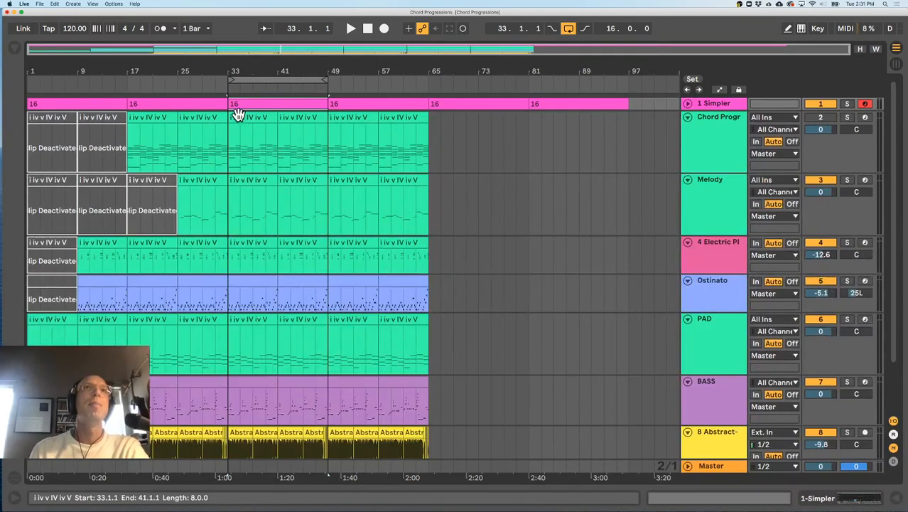
Move the Simpler marker track down between the PAD and BASS tracks
{"action": "left_click_drag", "start_coordinate": [706, 104], "coordinate": [705, 378]}
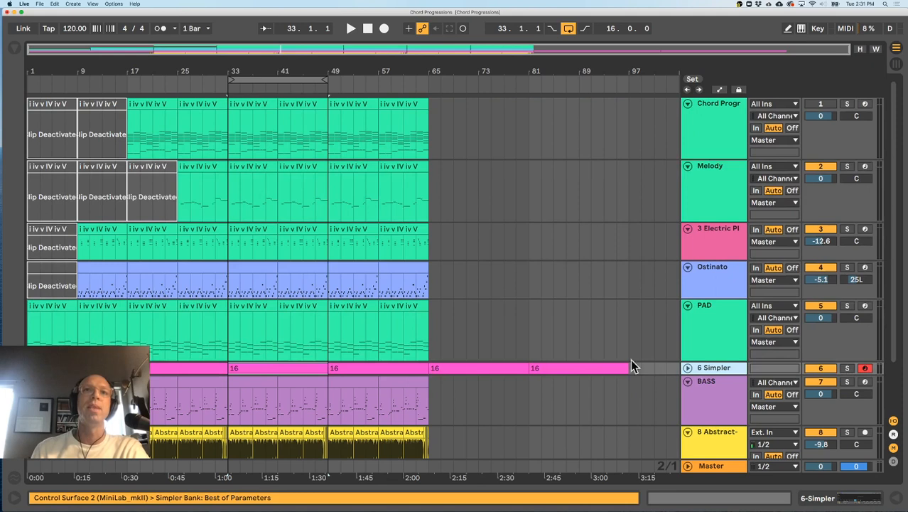
{"action": "scroll", "coordinate": [557, 345], "scroll_direction": "down", "scroll_amount": 2}
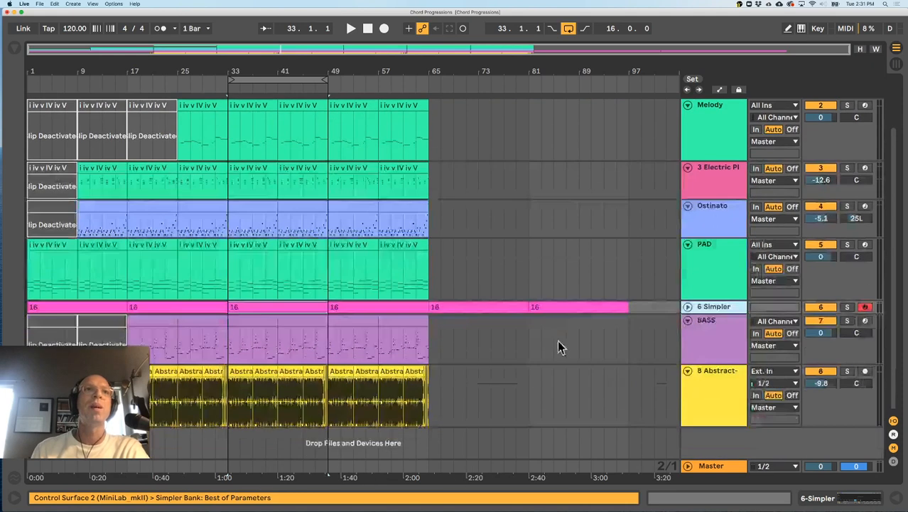
Add a locator at bar 33 and move the loop to bars 1 to 17
{"action": "right_click", "coordinate": [230, 91]}
{"action": "left_click", "coordinate": [257, 125]}
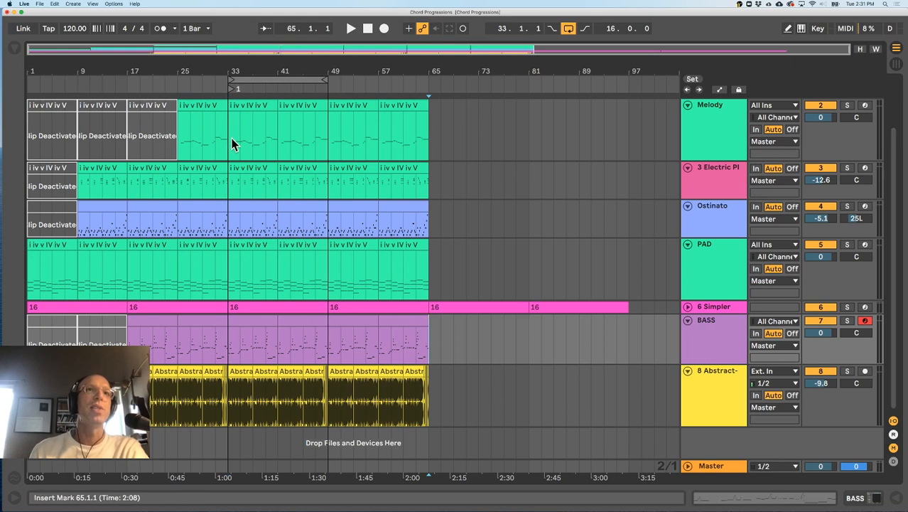
{"action": "left_click_drag", "start_coordinate": [244, 81], "coordinate": [59, 80]}
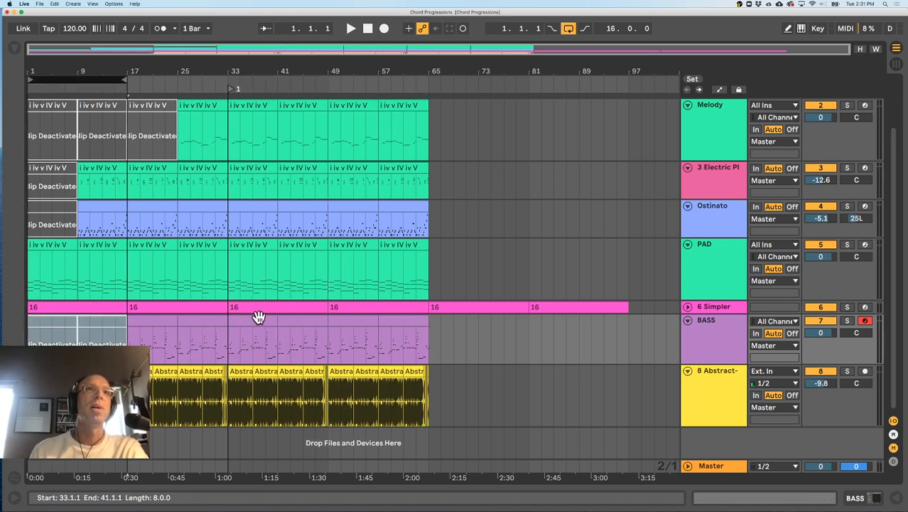
Select all the marker clips up to bar 97, and single out those at bars 1, 17, 33 and 81
{"action": "left_click", "coordinate": [106, 307]}
{"action": "left_click", "coordinate": [580, 308], "text": "shift"}
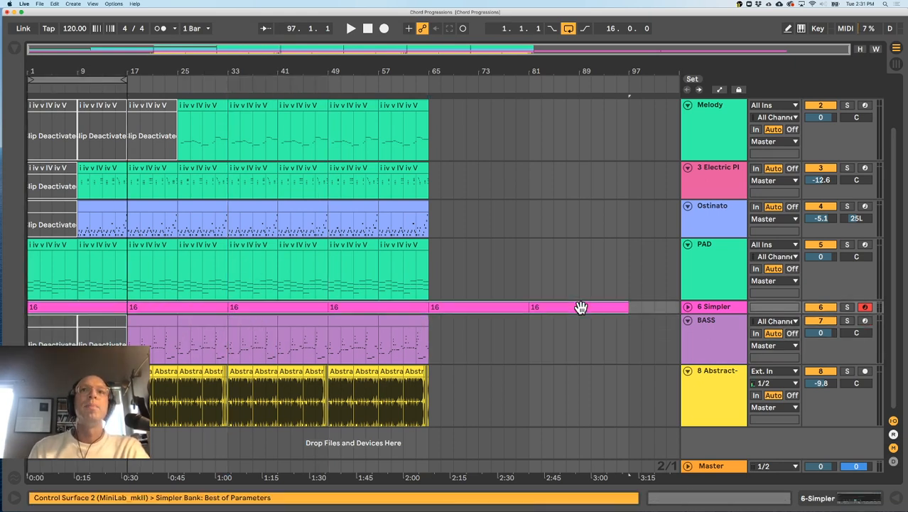
{"action": "left_click", "coordinate": [80, 308]}
{"action": "left_click", "coordinate": [182, 306]}
{"action": "left_click", "coordinate": [258, 305]}
{"action": "left_click", "coordinate": [567, 306]}
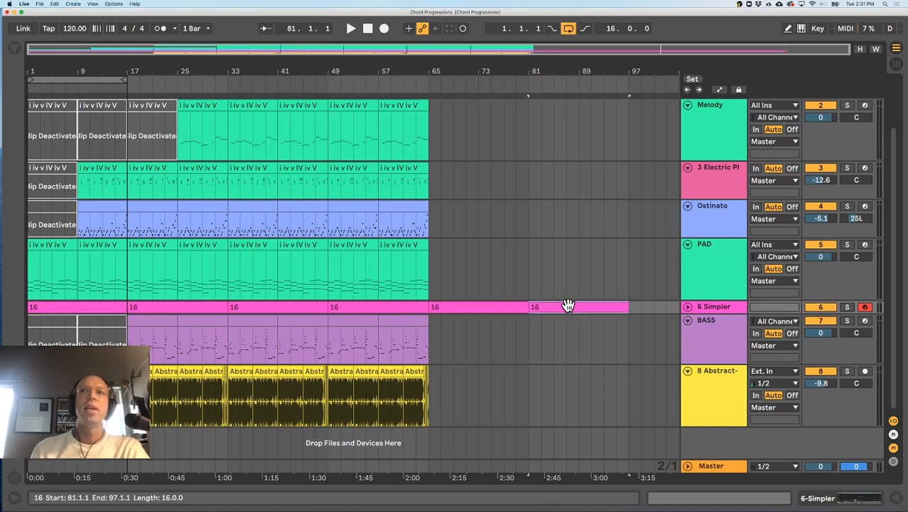
Move the Simpler marker track back above the Chord Progressions track
{"action": "left_click_drag", "start_coordinate": [714, 307], "coordinate": [705, 112]}
{"action": "scroll", "coordinate": [700, 150], "scroll_direction": "up", "scroll_amount": 2}
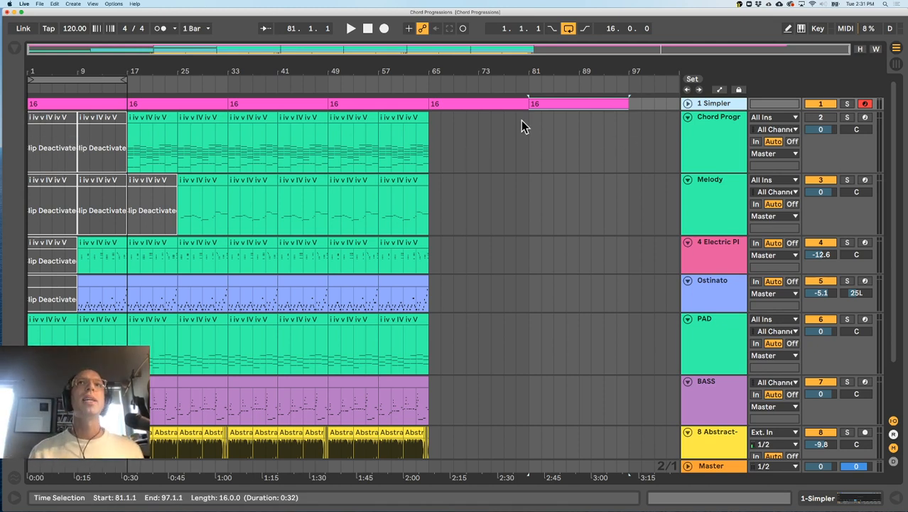
Select the first marker clip and examine how all the tracks' layers build up from the deactivated opening clips
{"action": "left_click", "coordinate": [116, 103]}
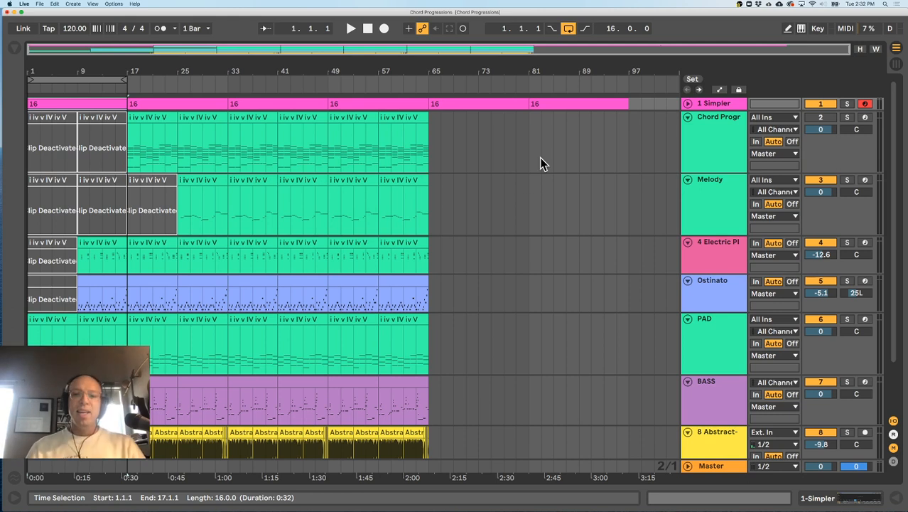
{"action": "scroll", "coordinate": [236, 238], "scroll_direction": "down", "scroll_amount": 3}
{"action": "scroll", "coordinate": [235, 238], "scroll_direction": "up", "scroll_amount": 3}
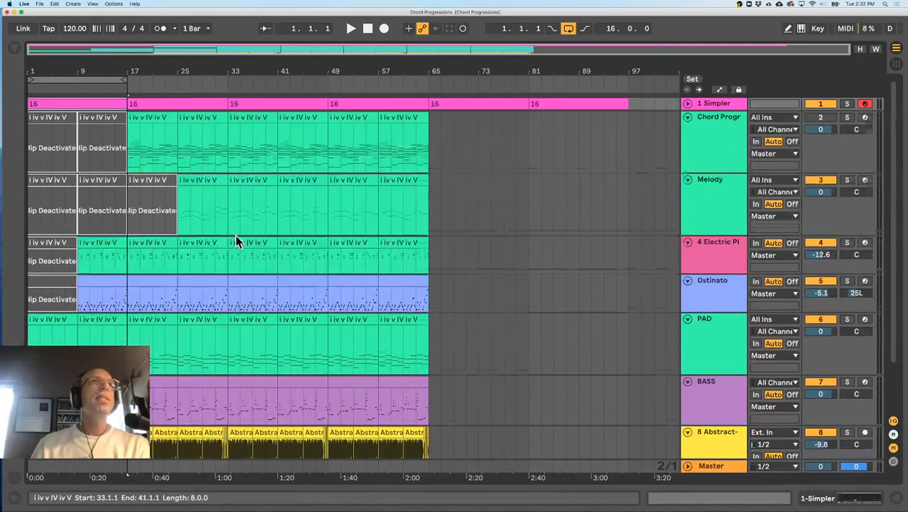
{"action": "scroll", "coordinate": [295, 272], "scroll_direction": "down", "scroll_amount": 3}
{"action": "scroll", "coordinate": [296, 272], "scroll_direction": "up", "scroll_amount": 3}
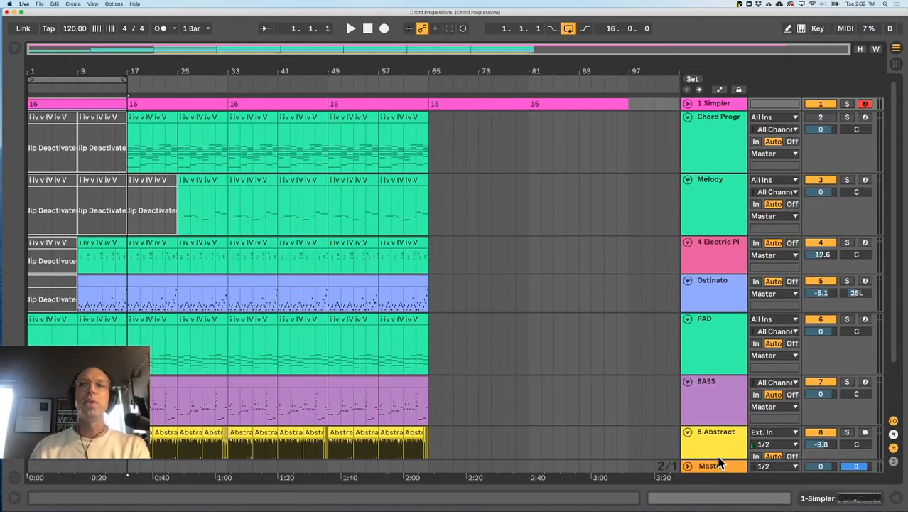
{"action": "scroll", "coordinate": [316, 380], "scroll_direction": "down", "scroll_amount": 3}
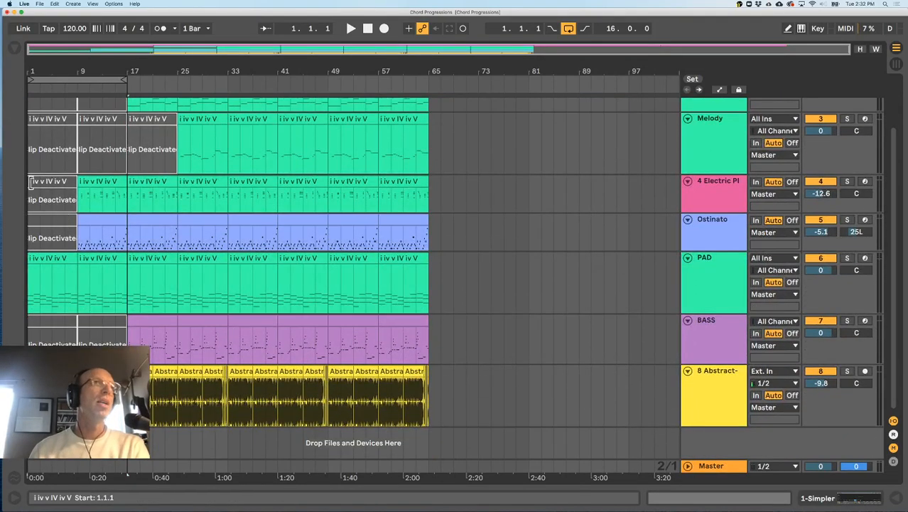
{"action": "scroll", "coordinate": [36, 181], "scroll_direction": "up", "scroll_amount": 5}
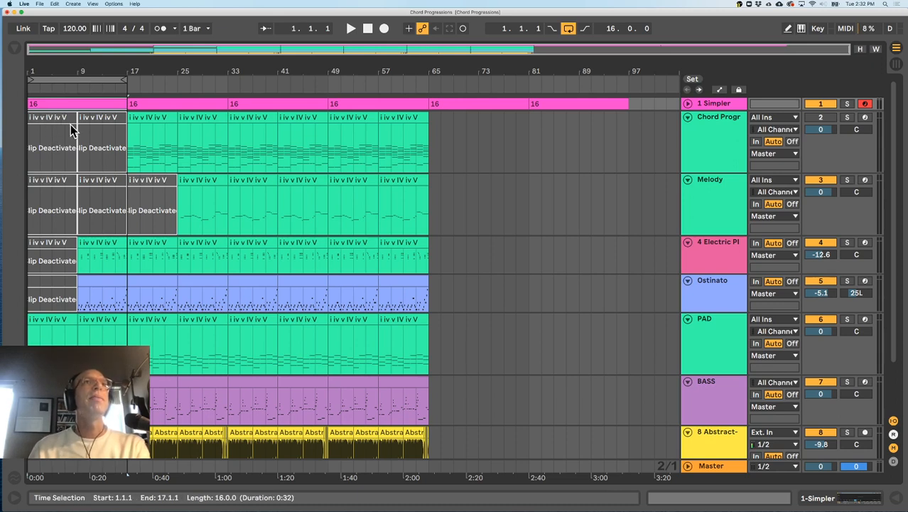
{"action": "scroll", "coordinate": [70, 125], "scroll_direction": "down", "scroll_amount": 2}
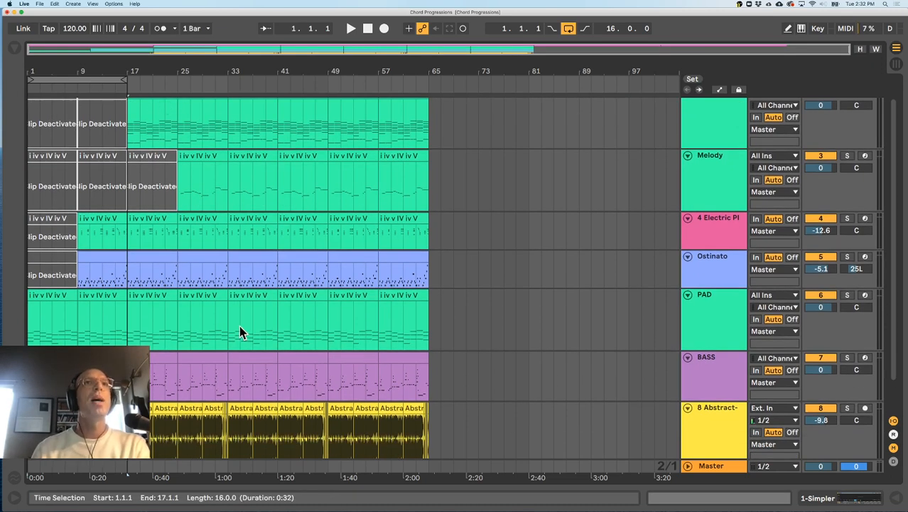
{"action": "scroll", "coordinate": [205, 201], "scroll_direction": "up", "scroll_amount": 2}
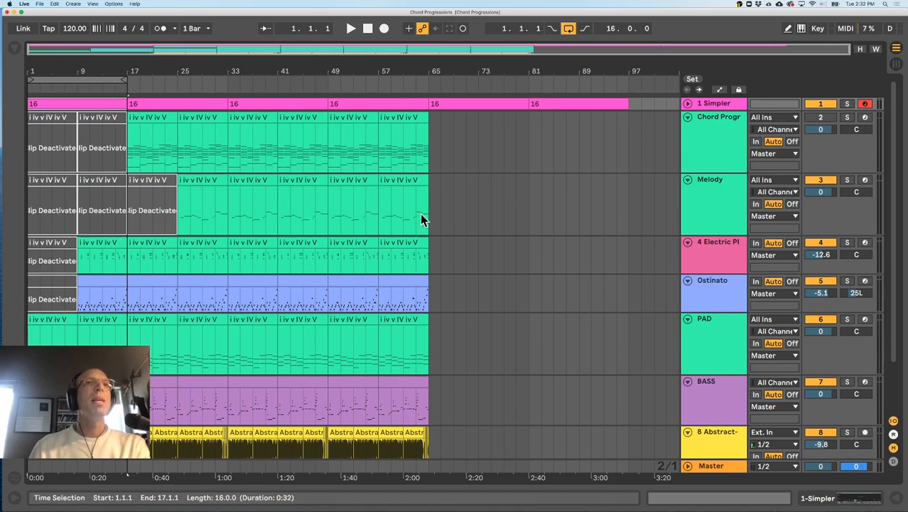
Look at the chord progression clips in Session View and return to the Arrangement View
{"action": "left_click", "coordinate": [15, 48]}
{"action": "left_click", "coordinate": [14, 48]}
{"action": "key", "text": "Tab"}
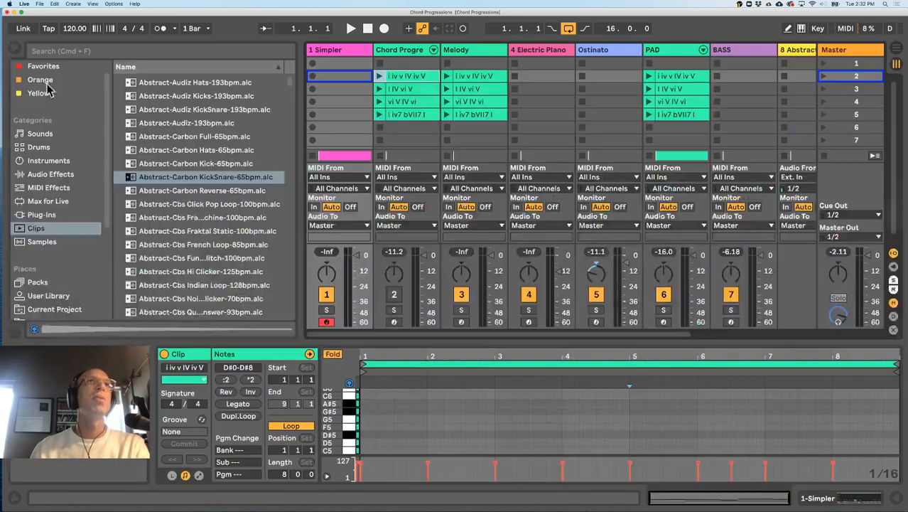
{"action": "key", "text": "Tab"}
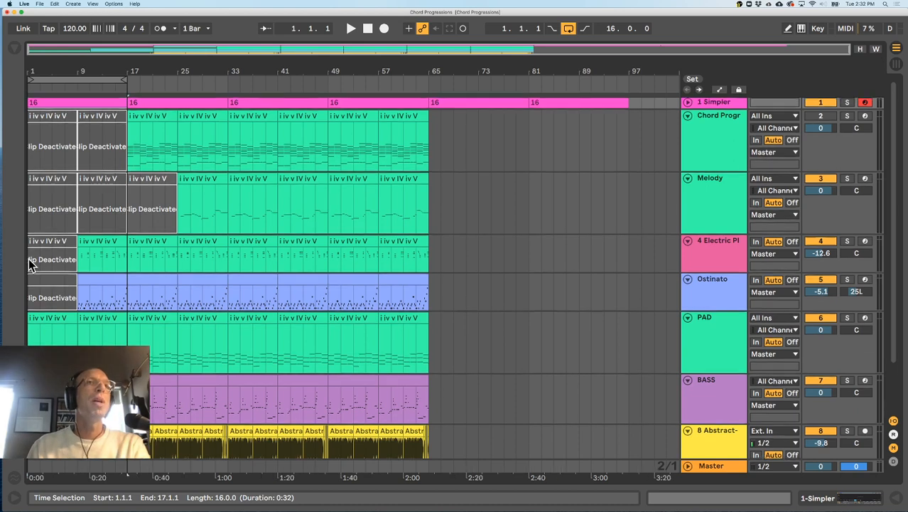
Place the insert mark at bars 33 and 65 on the electric piano track while reviewing the arrangement's sections
{"action": "scroll", "coordinate": [30, 264], "scroll_direction": "down", "scroll_amount": 3}
{"action": "scroll", "coordinate": [30, 264], "scroll_direction": "up", "scroll_amount": 3}
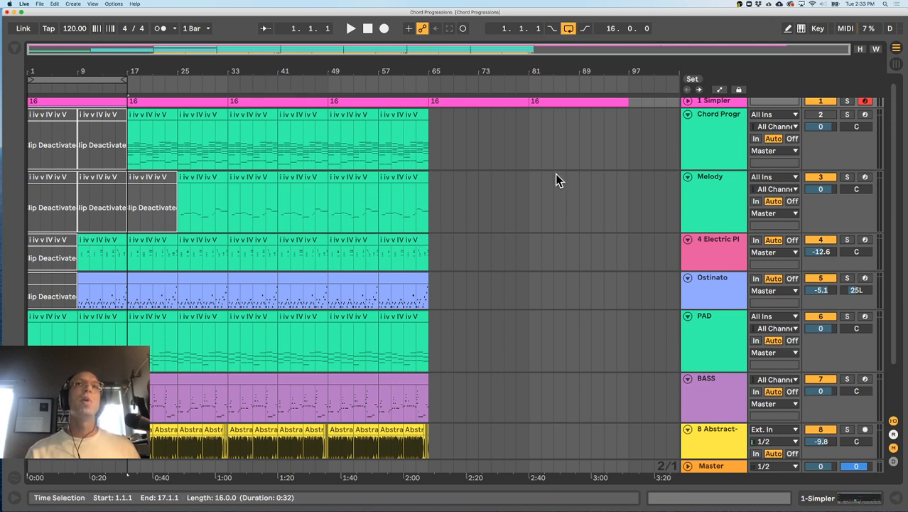
{"action": "scroll", "coordinate": [612, 219], "scroll_direction": "down", "scroll_amount": 3}
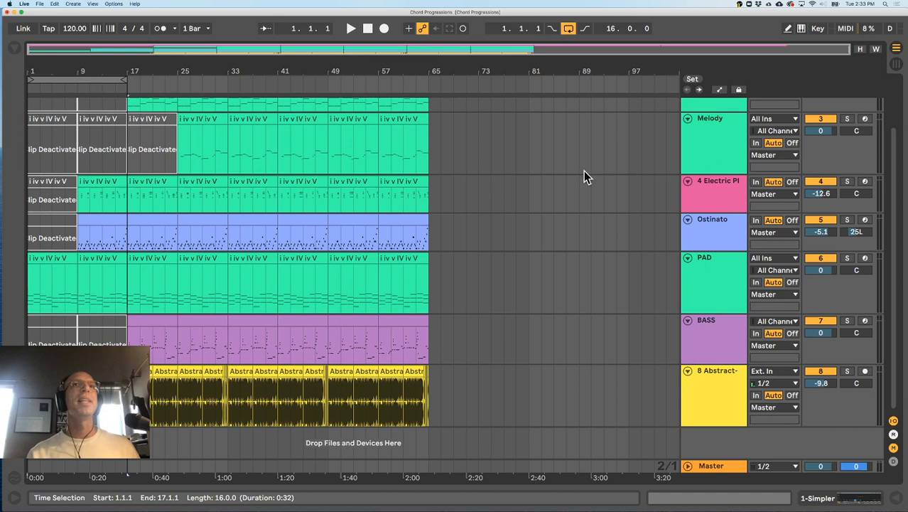
{"action": "left_click", "coordinate": [227, 199]}
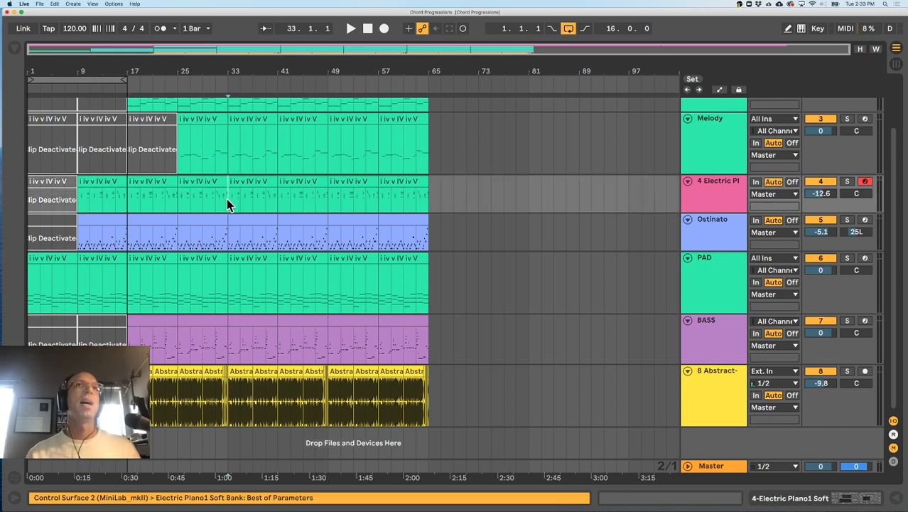
{"action": "left_click", "coordinate": [428, 202]}
{"action": "scroll", "coordinate": [428, 202], "scroll_direction": "up", "scroll_amount": 3}
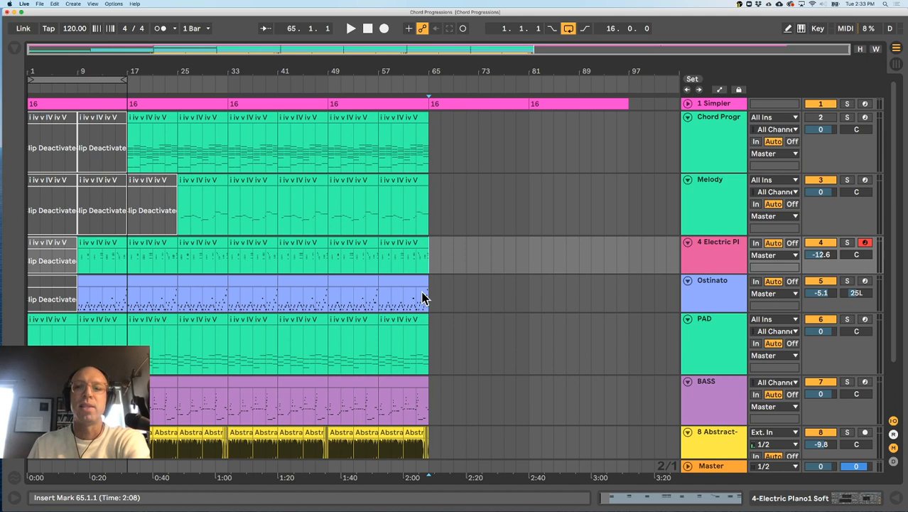
{"action": "scroll", "coordinate": [425, 298], "scroll_direction": "down", "scroll_amount": 1}
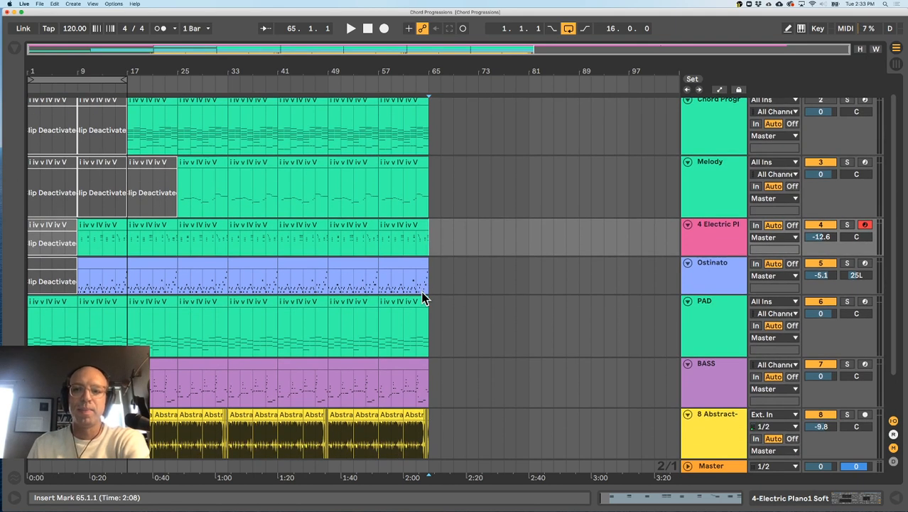